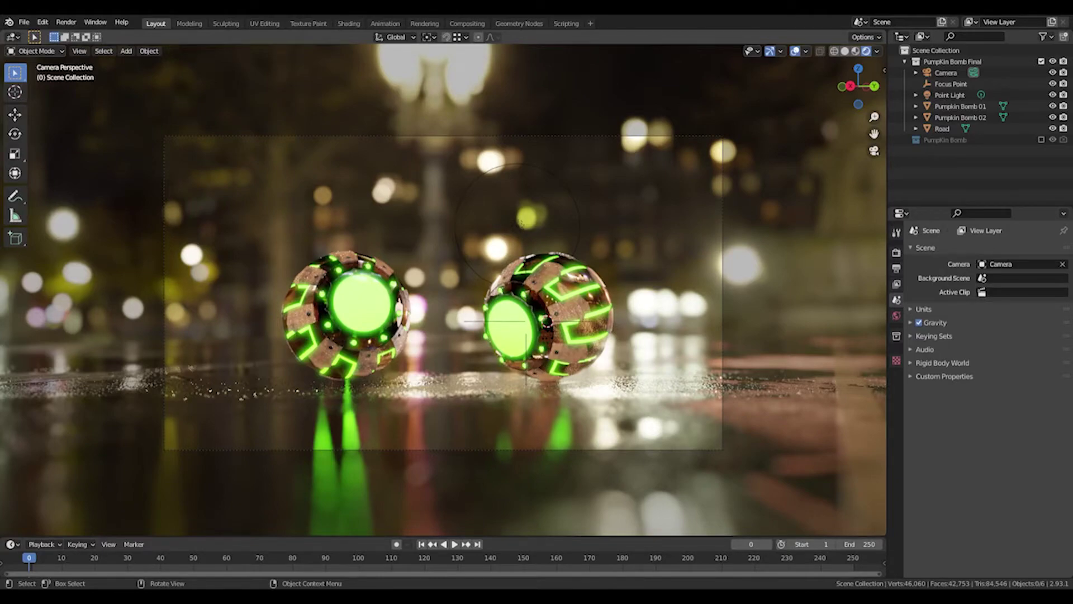
Enable the Pumpkin Bomb collection, isolate its model in Edit Mode and examine the mesh topology from several angles
middle_click_drag(521, 222, 468, 385)
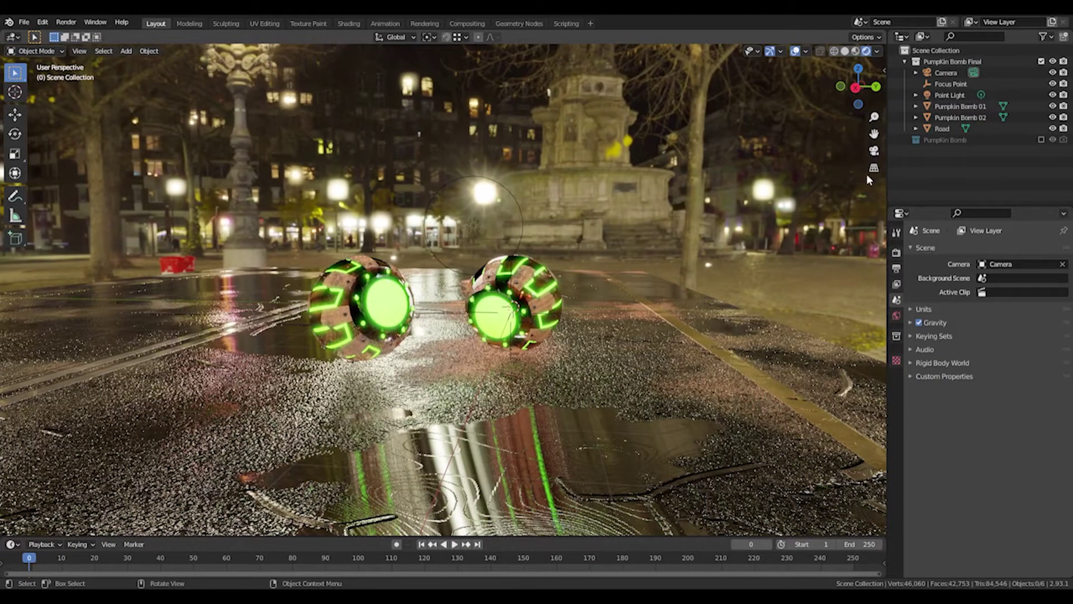
left_click(1041, 139)
middle_click_drag(782, 212, 693, 210)
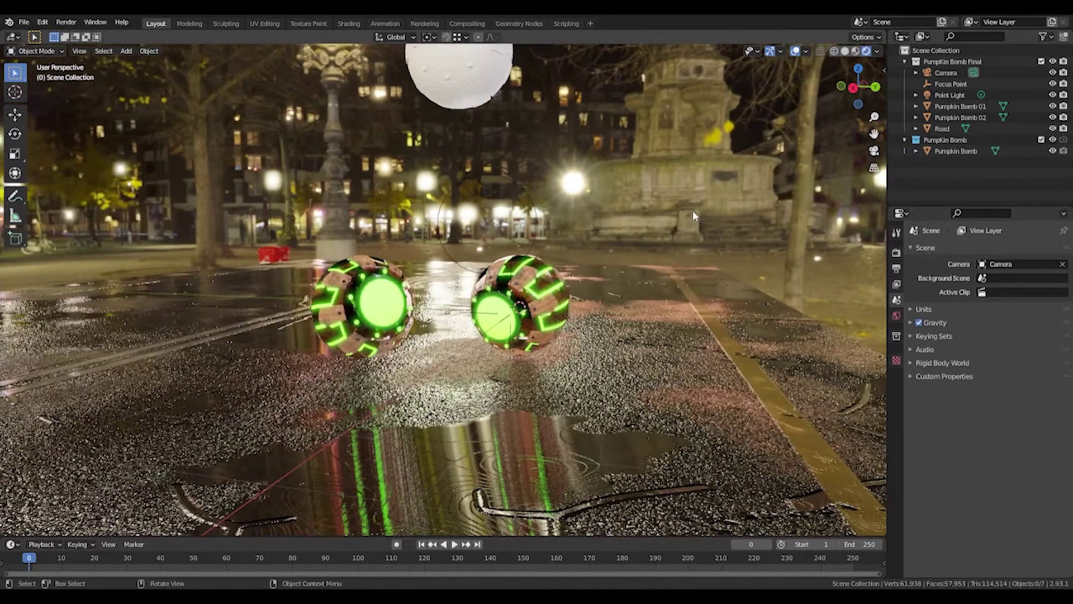
left_click(468, 71)
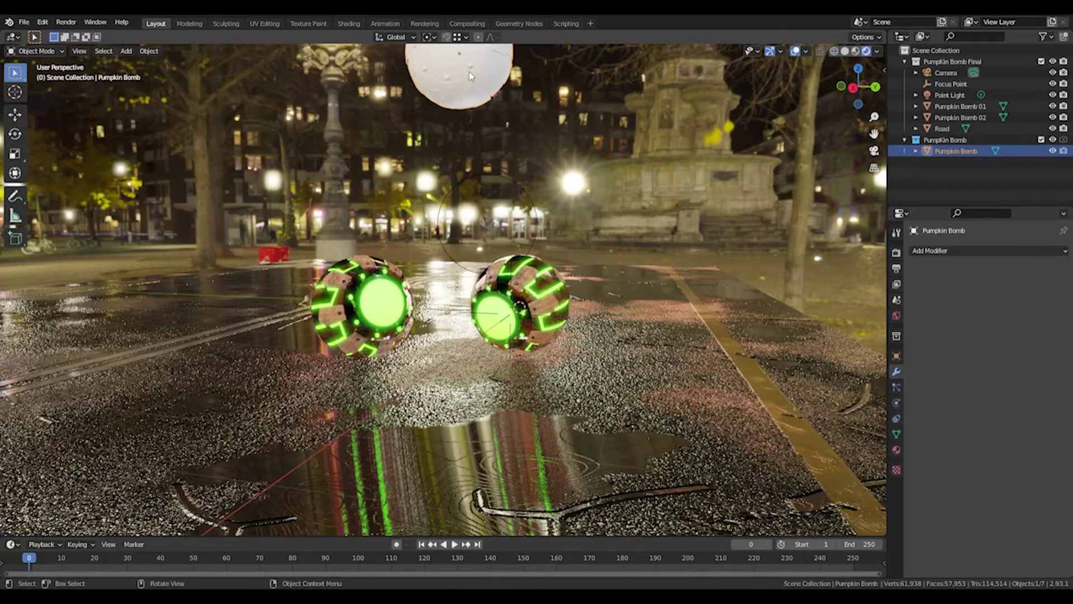
key("KP_Divide")
key("Tab")
middle_click_drag(527, 230, 548, 239)
scroll(360, 239, "up", 2)
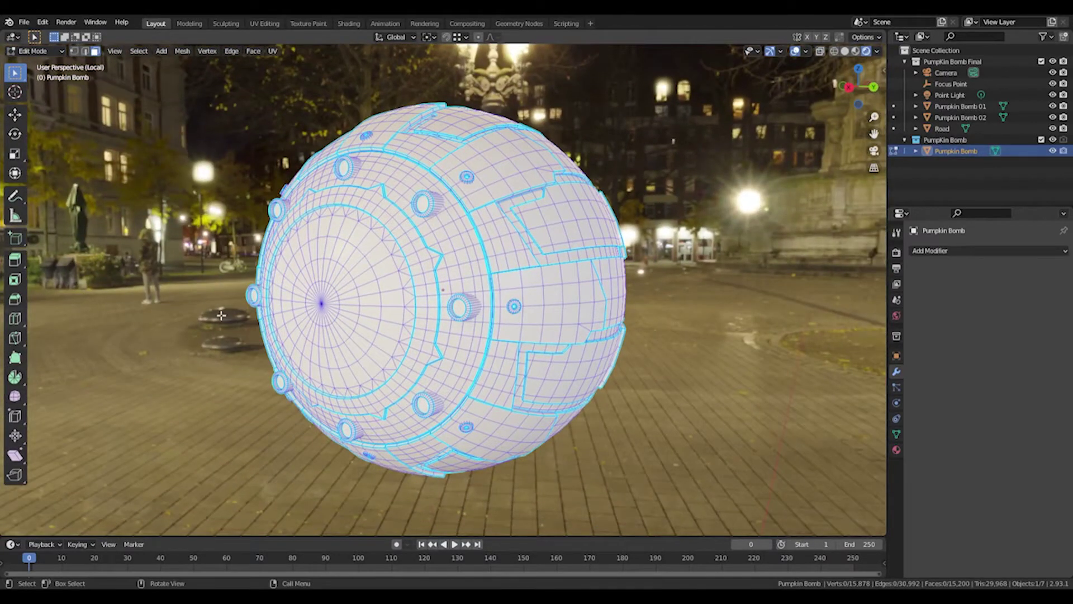
middle_click_drag(222, 316, 330, 324)
scroll(330, 324, "down", 3)
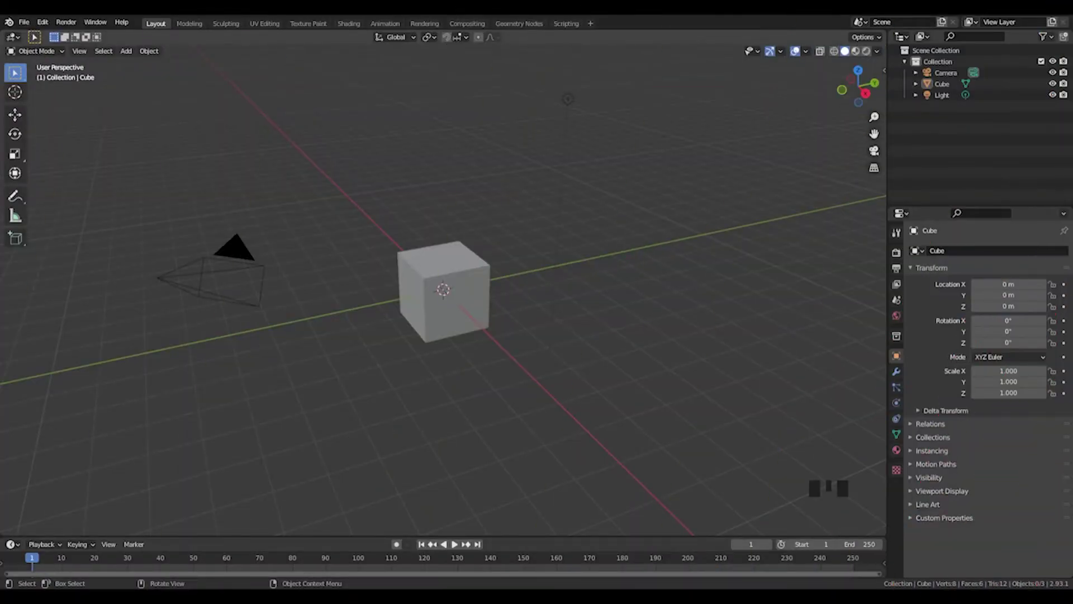
Delete the default collection together with its camera, cube and light
left_click(937, 62)
right_click(937, 61)
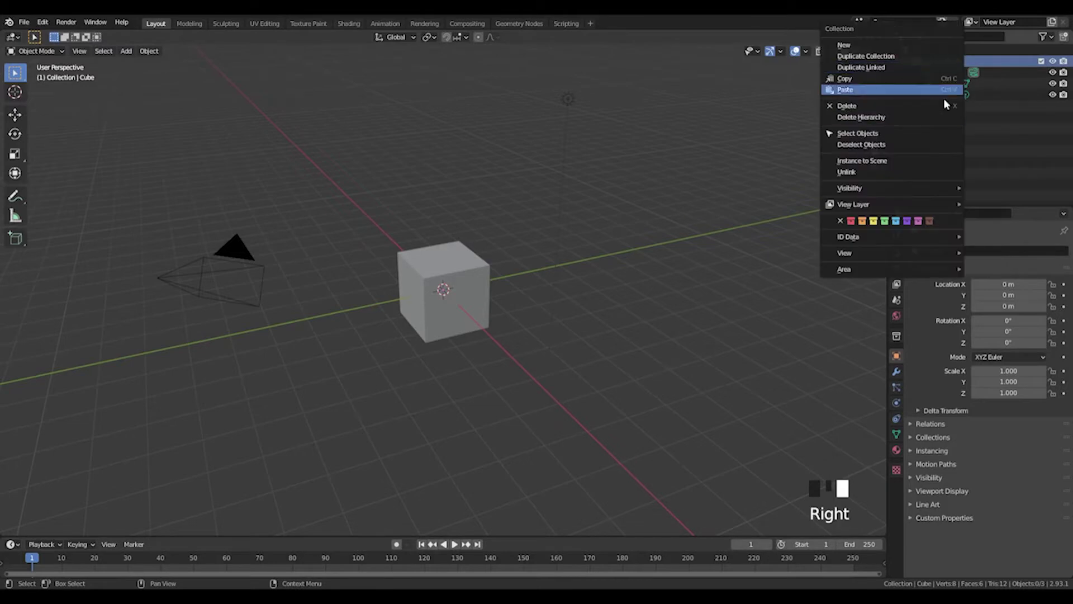
left_click(895, 116)
Add a UV sphere at the world origin
middle_click_drag(345, 315, 337, 307)
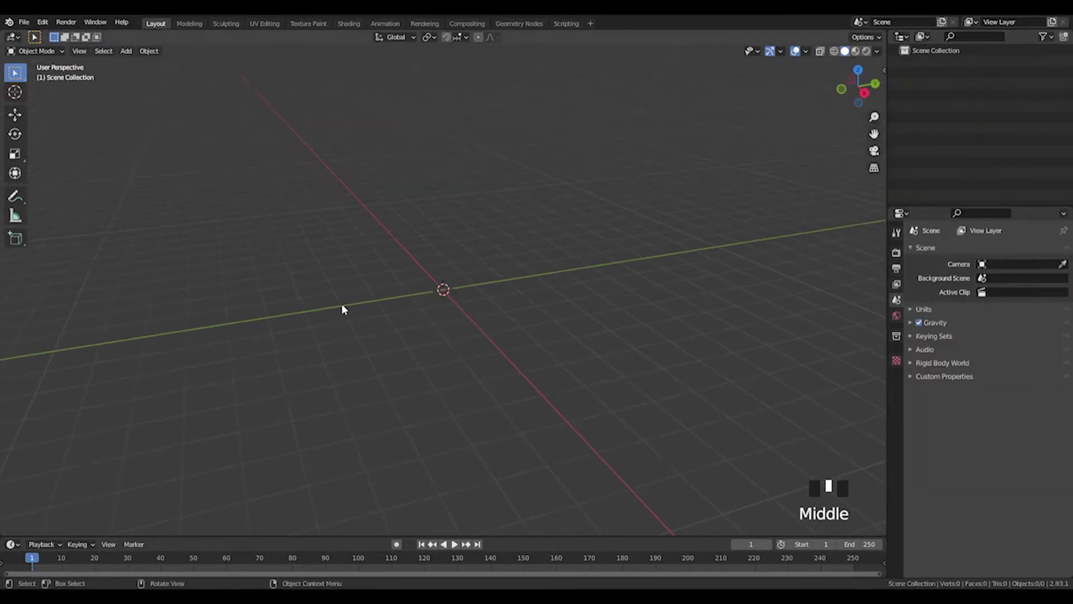
key("shift+a")
mouse_move(406, 299)
mouse_move(407, 173)
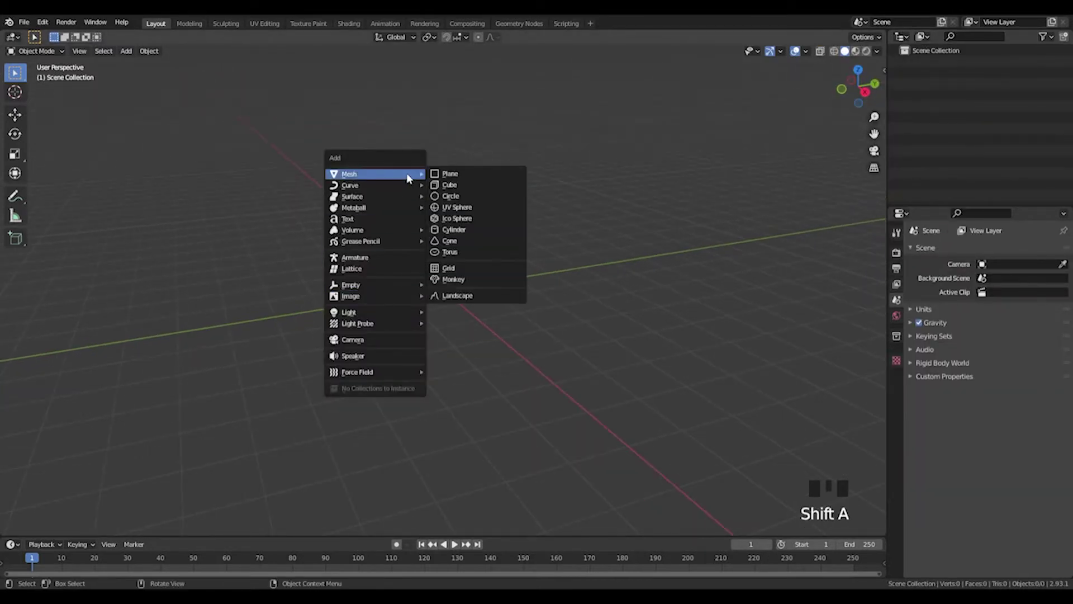
left_click(470, 208)
scroll(481, 301, "up", 5)
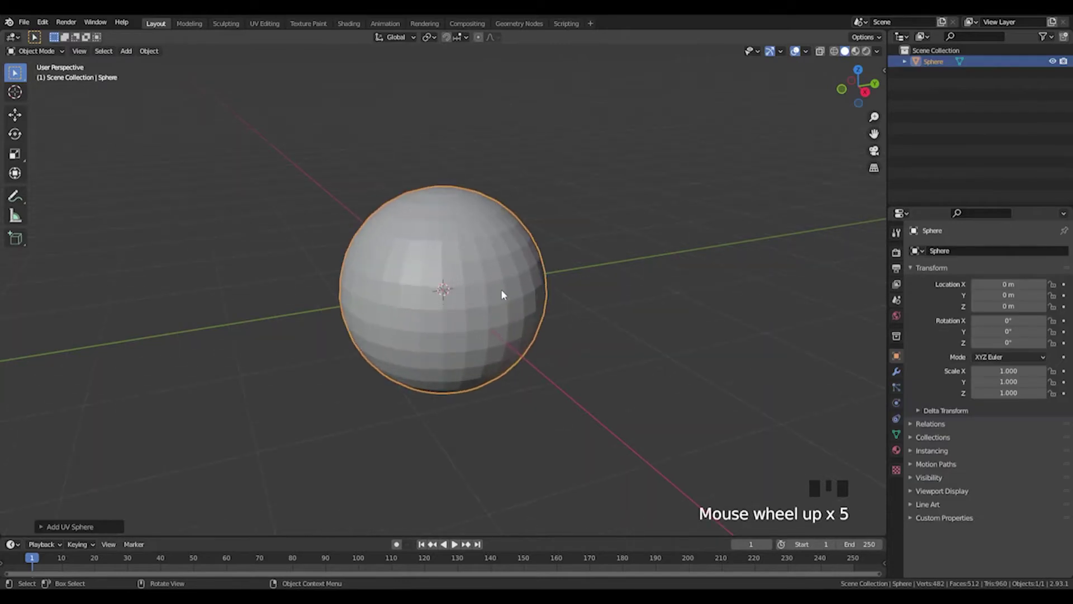
middle_click_drag(503, 292, 447, 282)
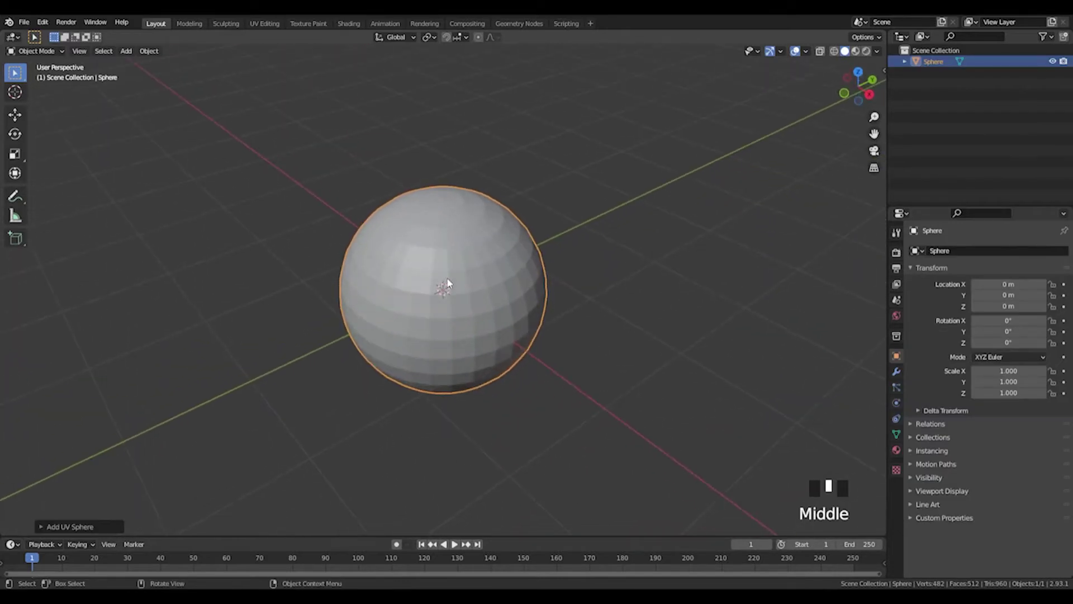
Set the new sphere's ring count to 32
left_click(64, 525)
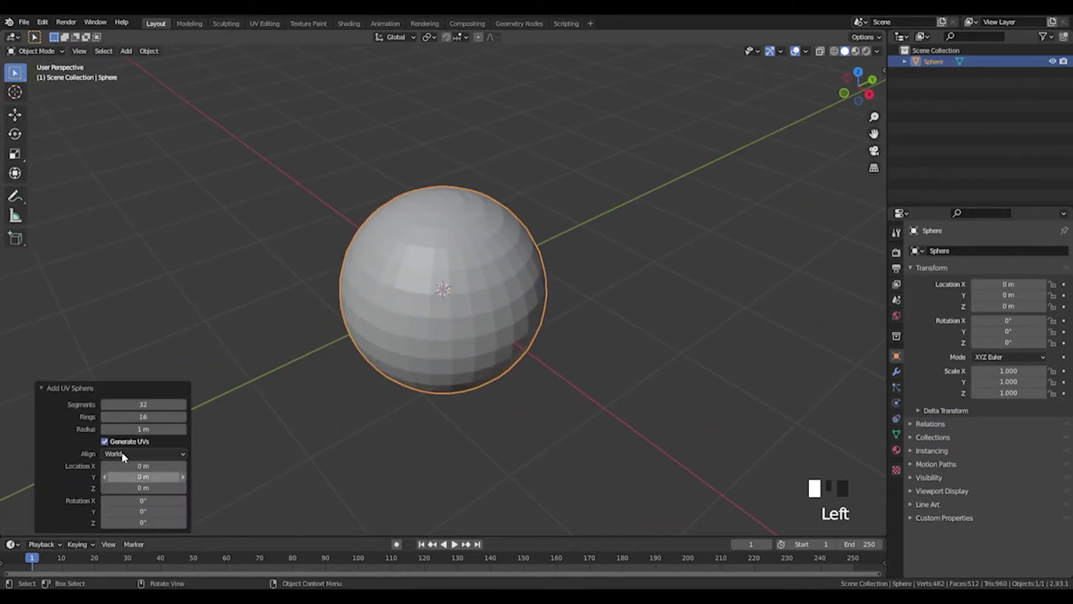
double_click(151, 417)
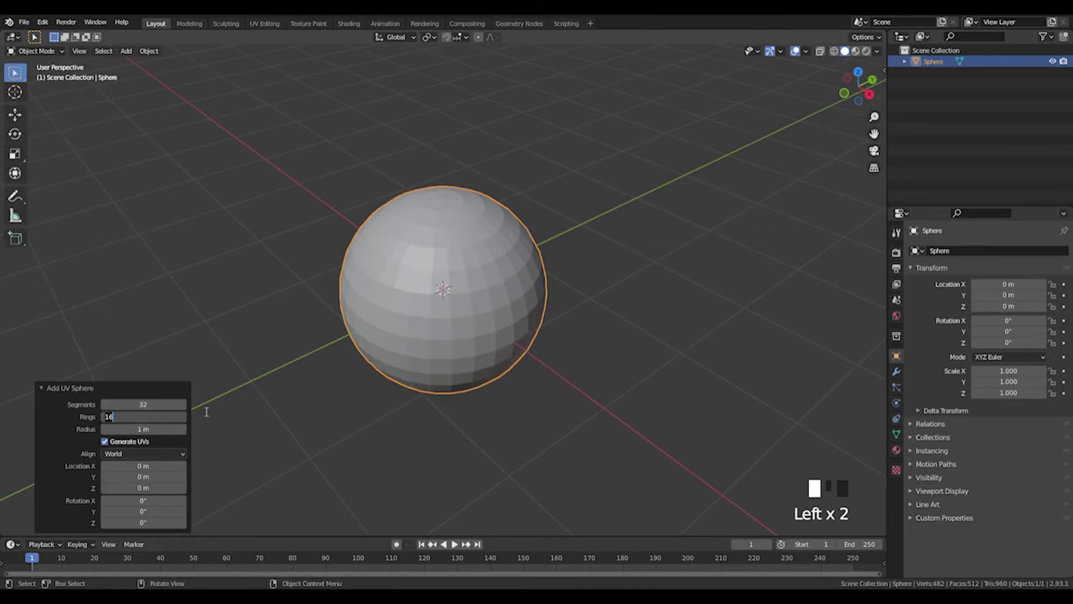
type("32")
key("Return")
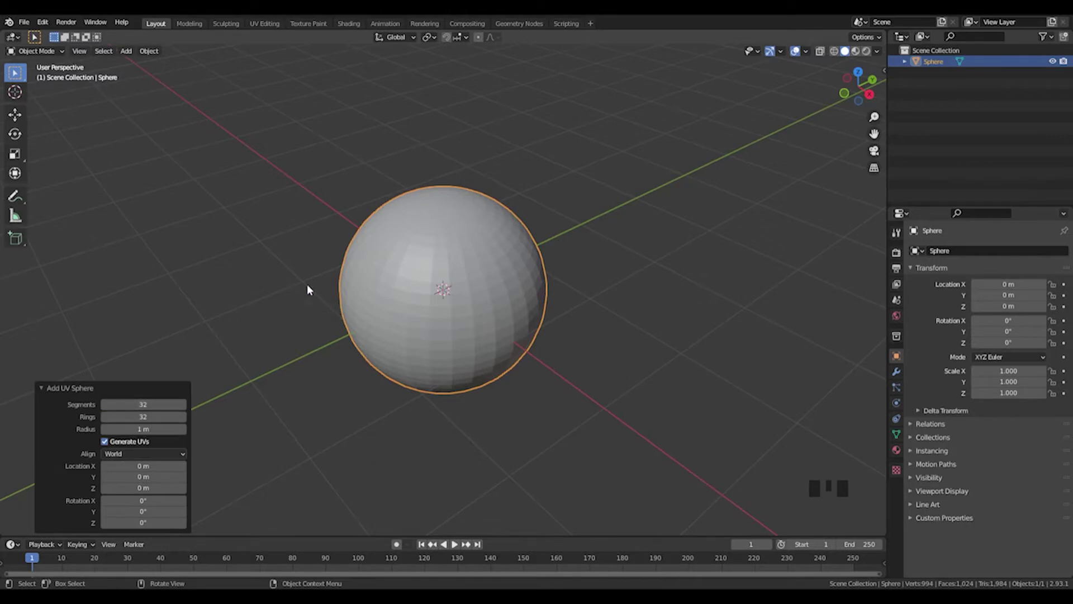
Rotate the sphere 90° about the Y axis so that its pole faces along X
middle_click_drag(314, 265, 307, 300)
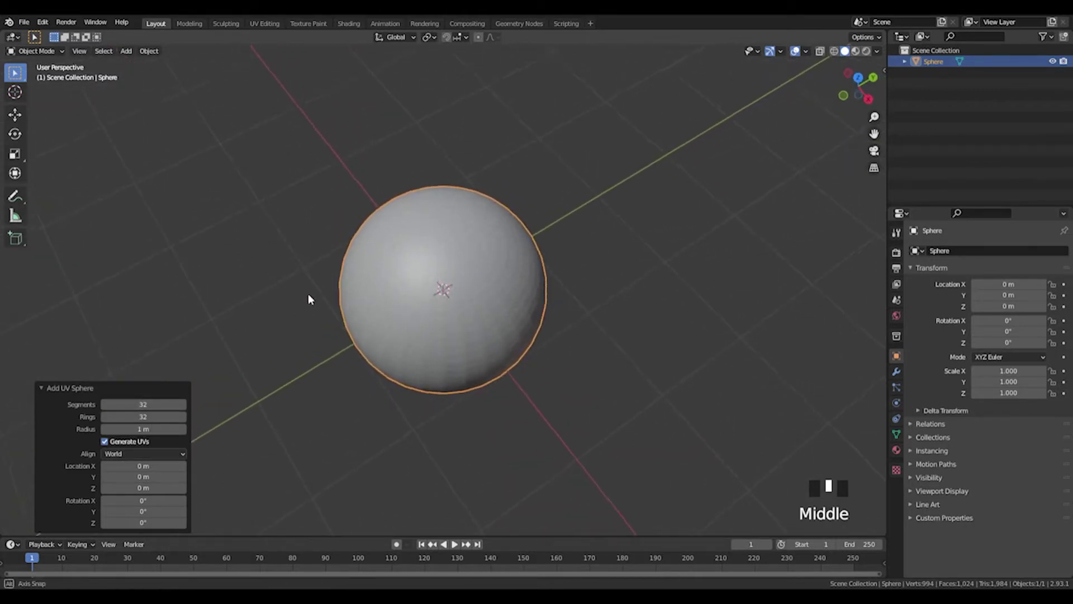
scroll(329, 336, "down", 2)
scroll(329, 335, "down", 1)
type("r")
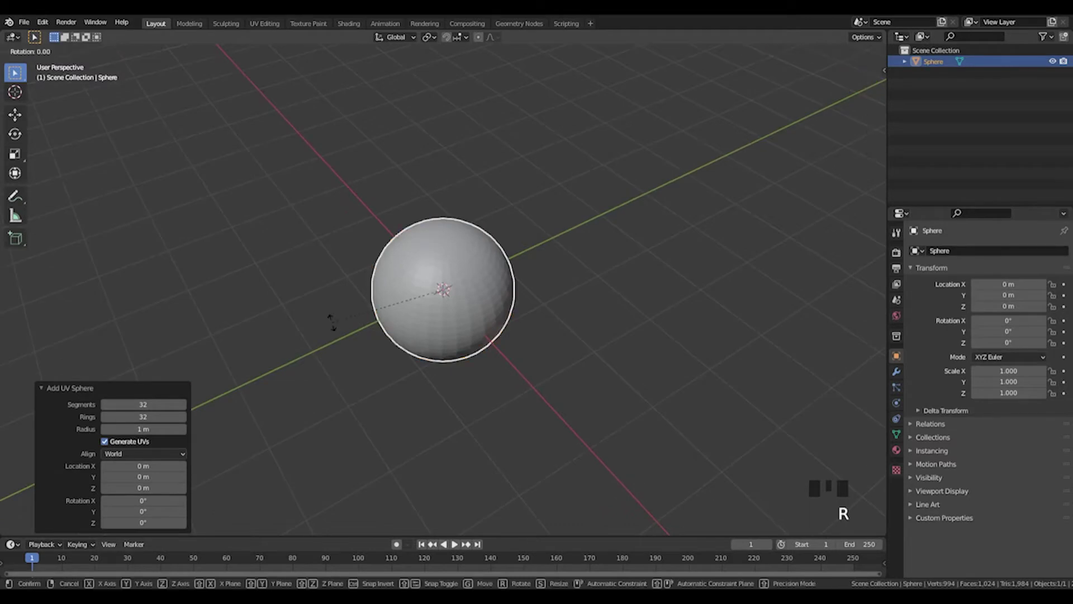
type("90")
key("Return")
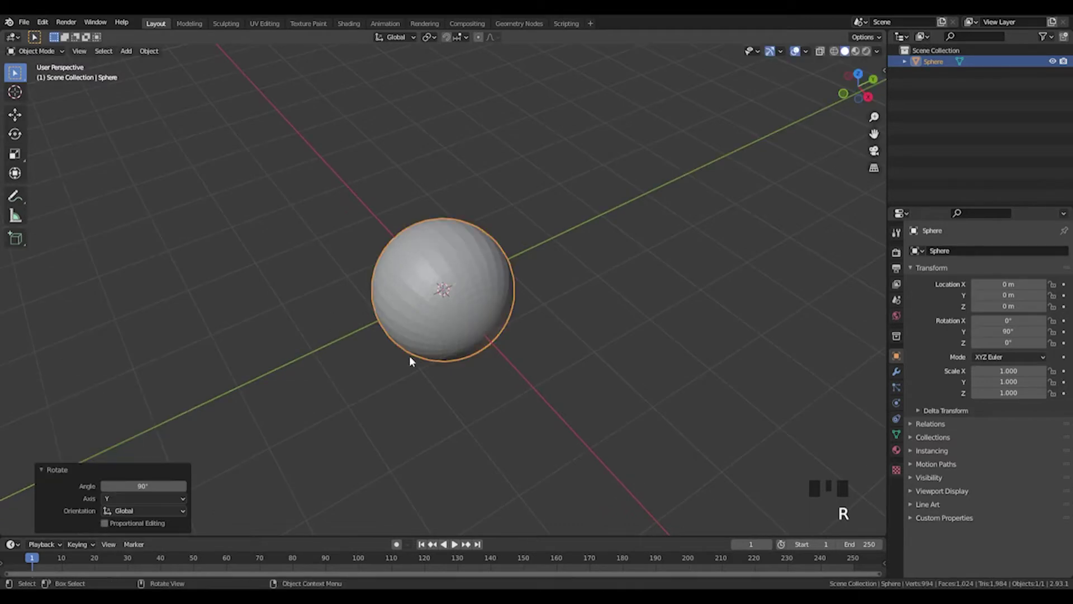
middle_click_drag(409, 355, 524, 323)
key("Tab")
key("Tab")
Check the sphere's transform values and apply its rotation
key("n")
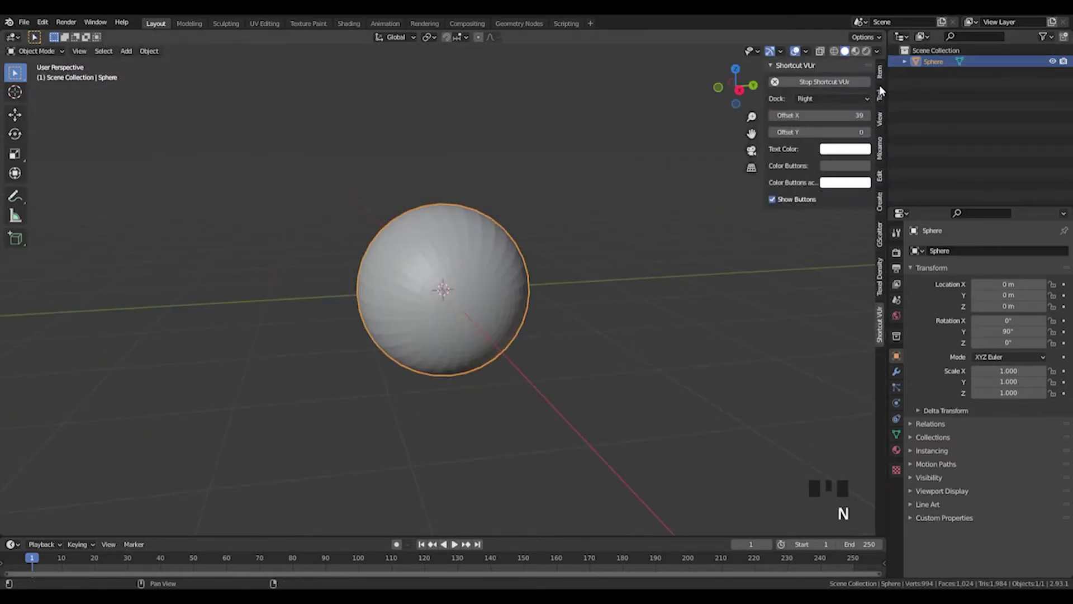
key("n")
key("n")
left_click(879, 95)
left_click(879, 71)
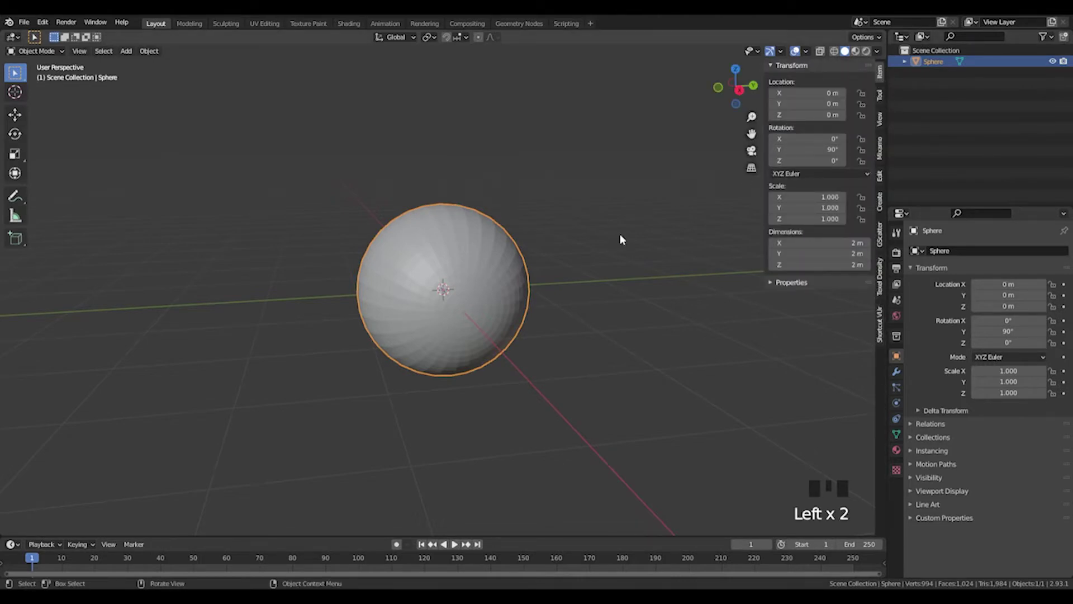
middle_click_drag(620, 235, 629, 236)
key("shift+a")
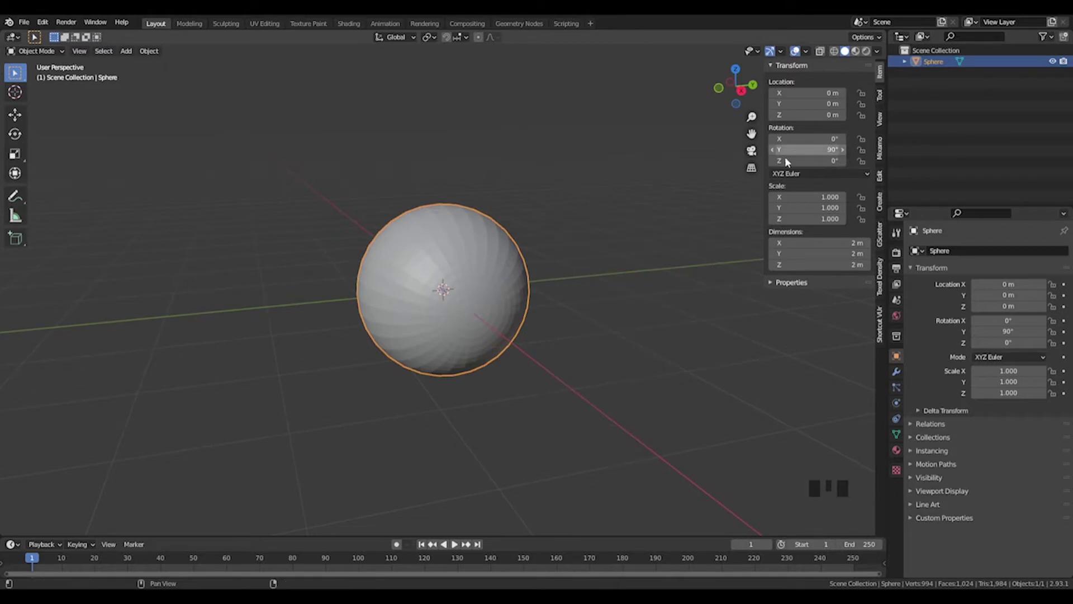
key("ctrl+a")
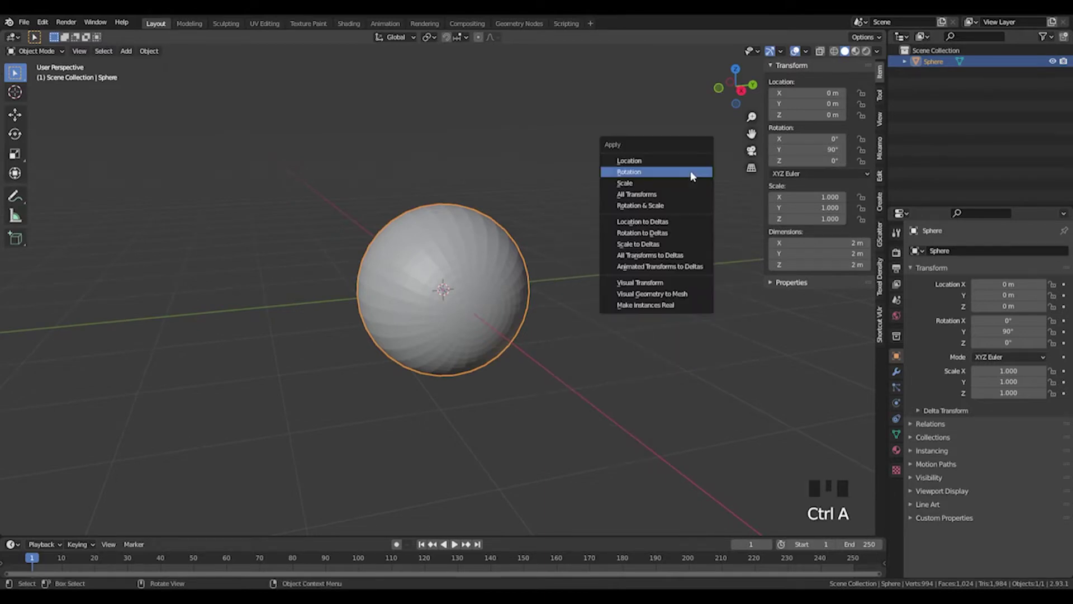
left_click(638, 172)
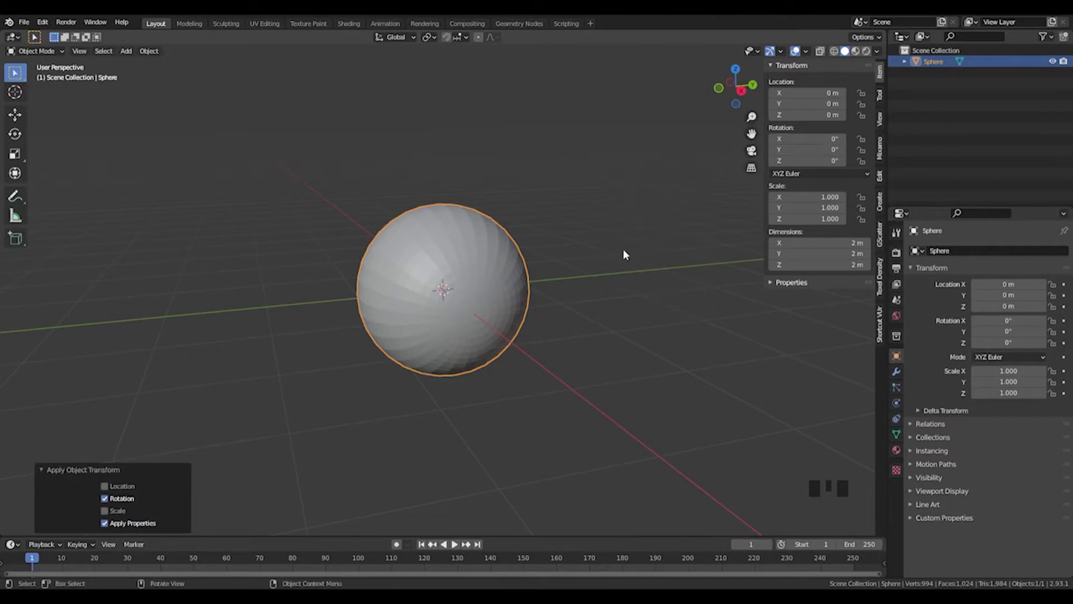
middle_click_drag(629, 258, 638, 262)
key("n")
Switch to the right orthographic view of the sphere
middle_click_drag(551, 282, 548, 272)
scroll(537, 286, "up", 2)
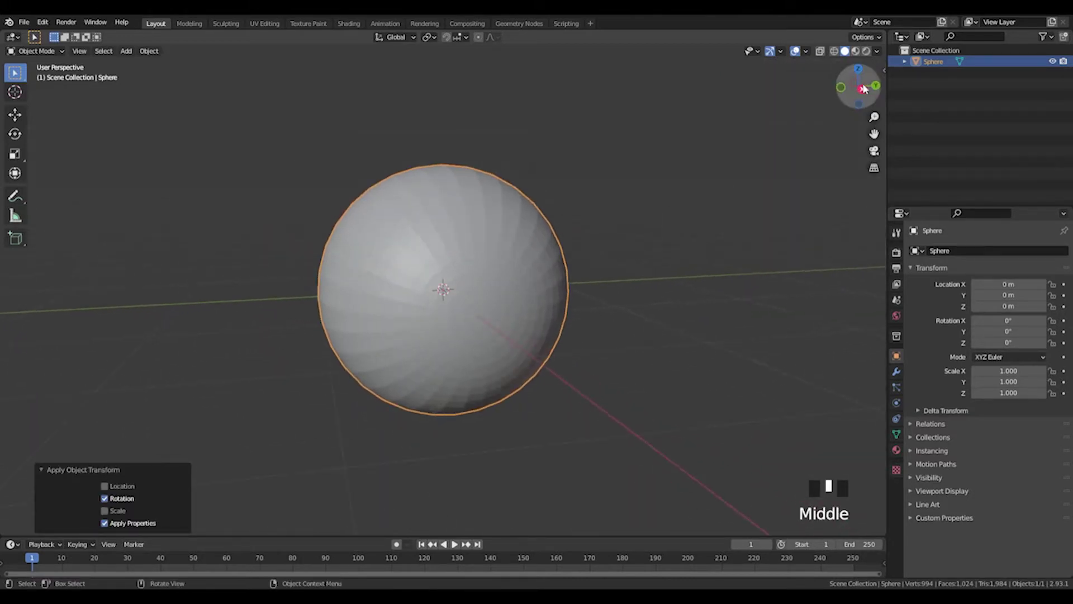
left_click(859, 87)
middle_click_drag(643, 303, 648, 290, "shift")
scroll(646, 288, "down", 2)
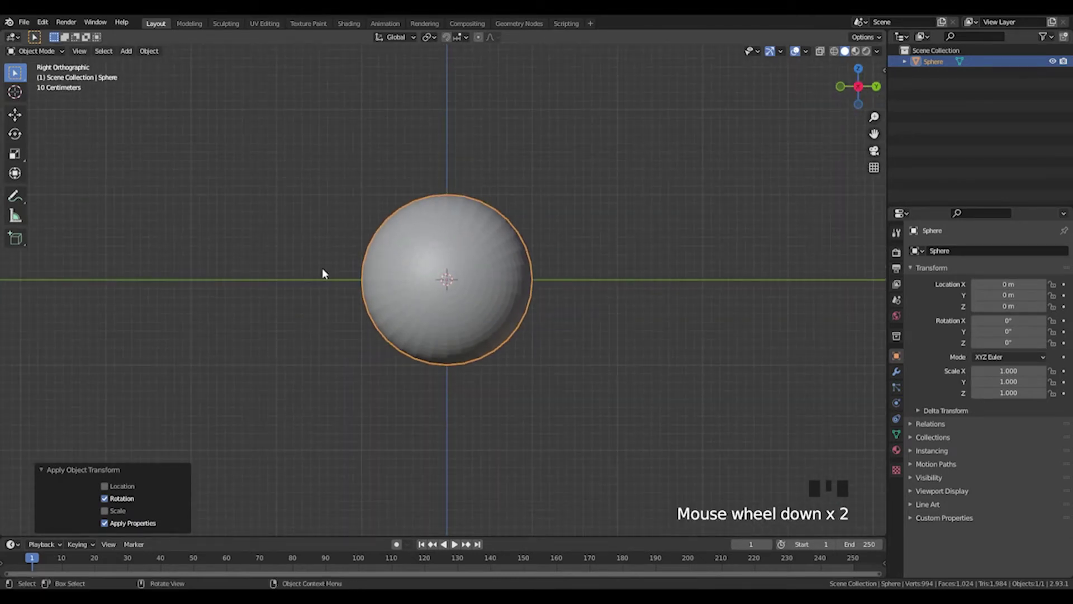
left_click(404, 262)
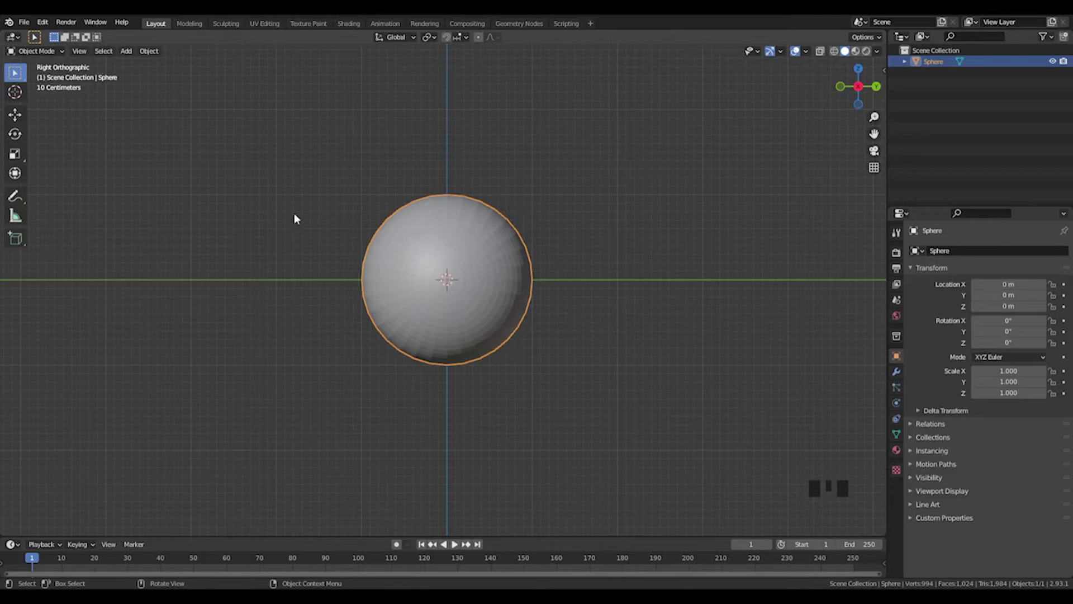
Add the photo of the bomb lying on wooden planks as a reference image and move it to about Y -3.28 m
key("shift+a")
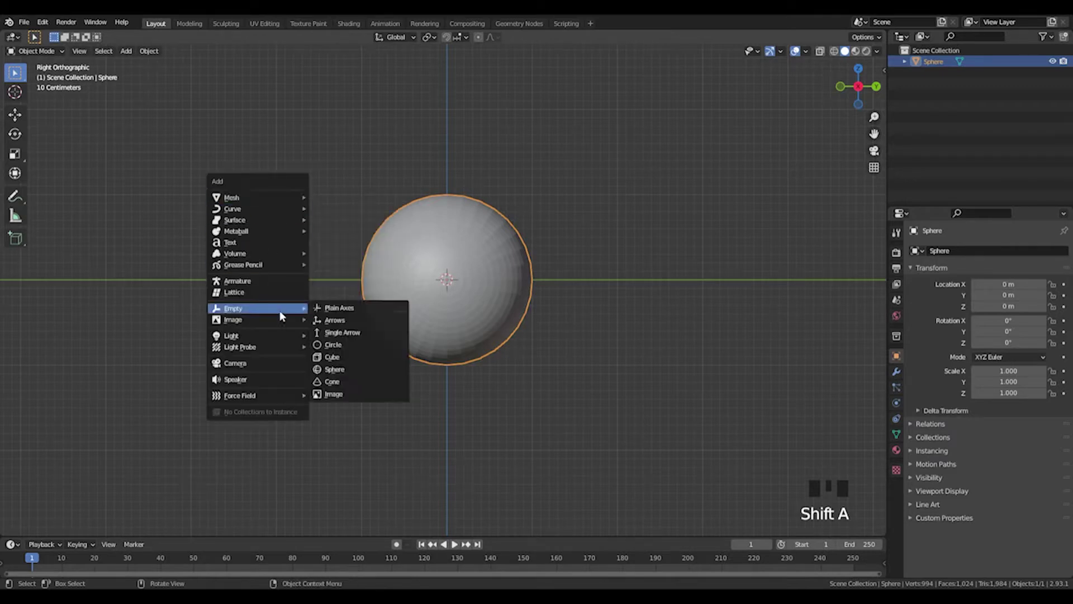
mouse_move(280, 321)
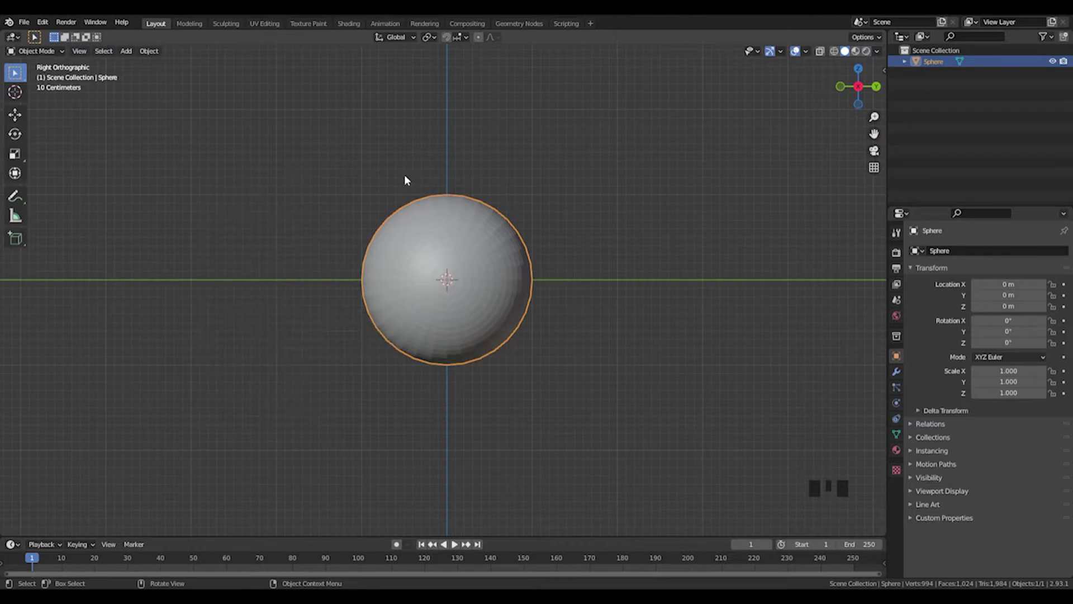
left_click(714, 457)
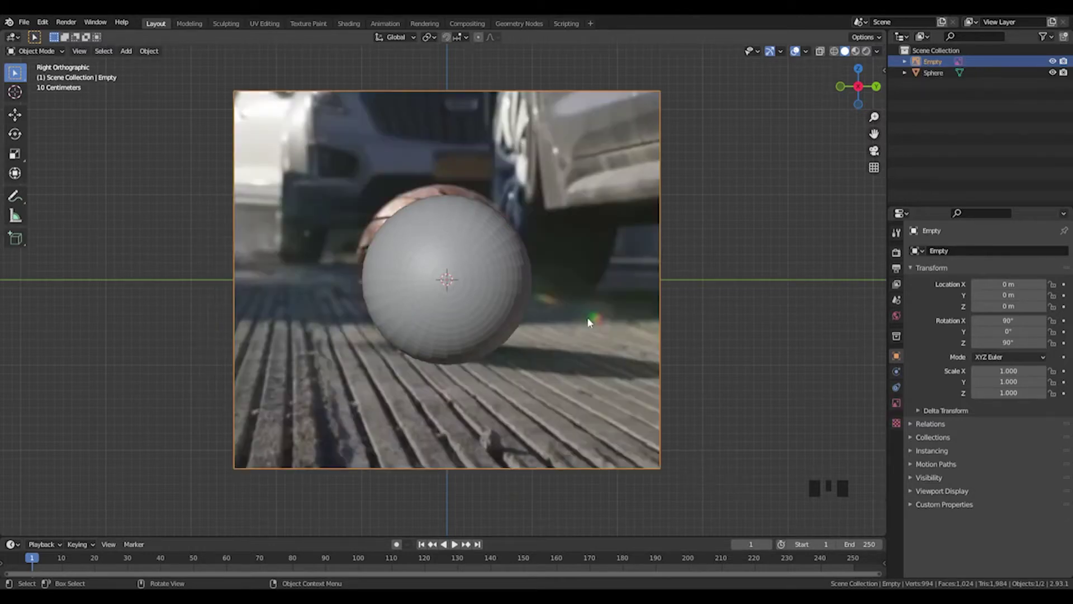
key("g")
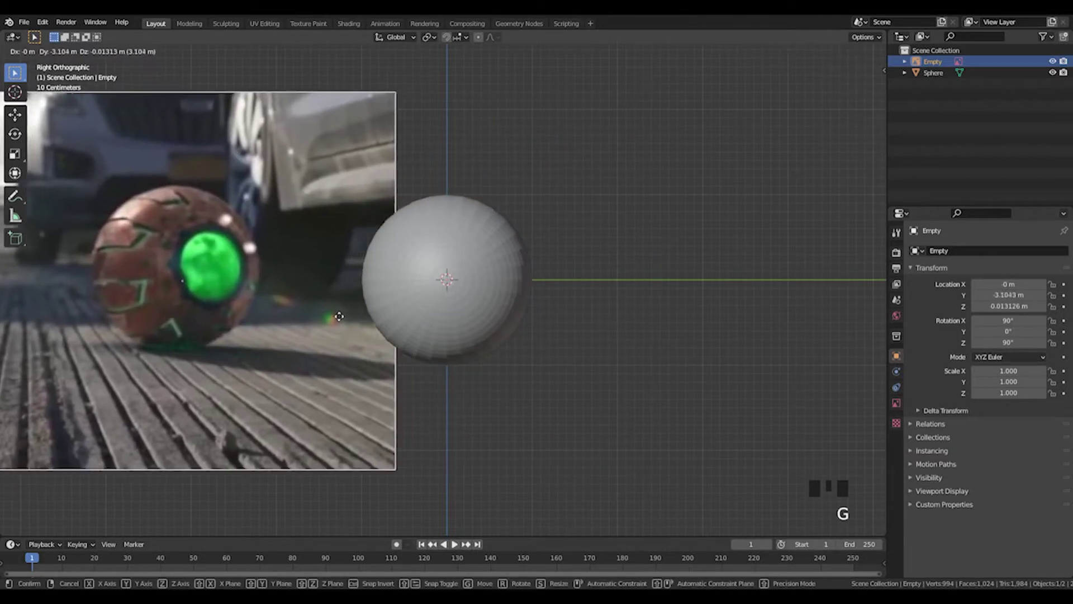
left_click(325, 316)
Add the image of the orange bomb on a display stand as a second reference and move it to about Y 4.03 m, Z -0.26 m
left_click(627, 344)
key("shift+a")
mouse_move(627, 354)
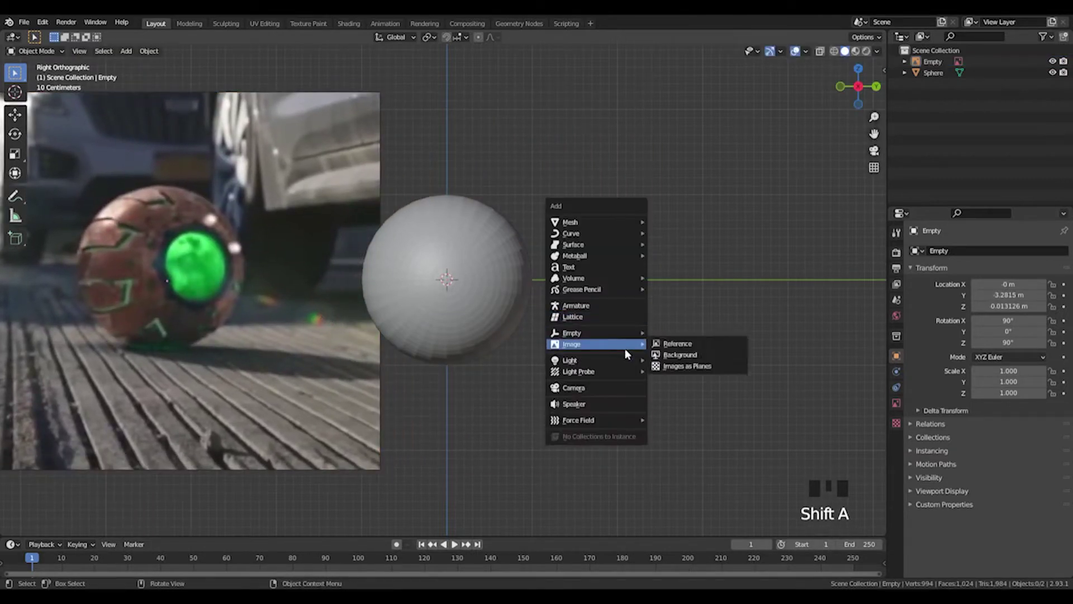
left_click(690, 345)
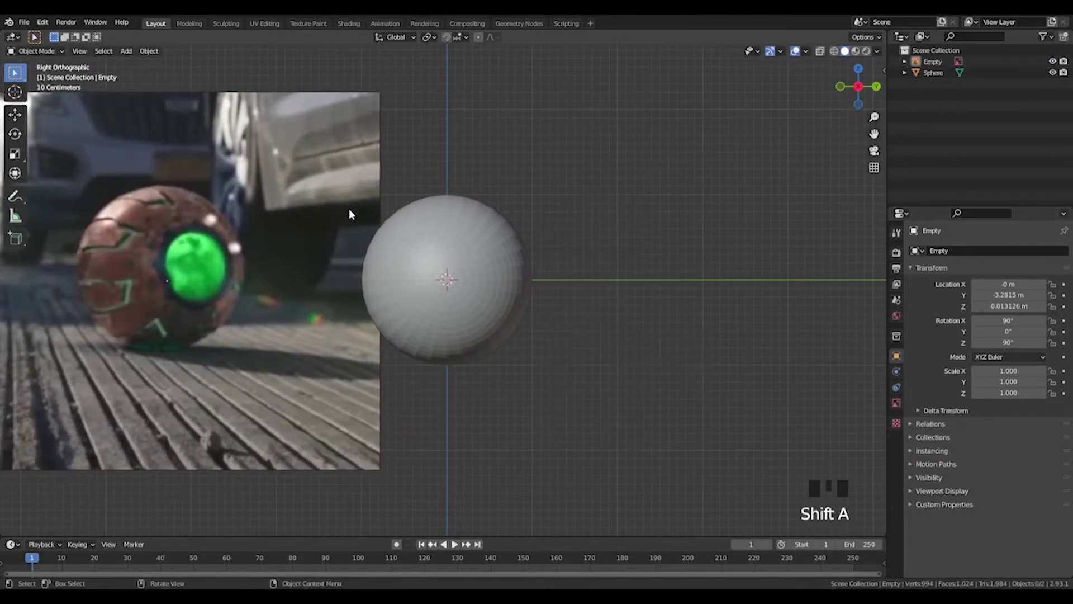
left_click(712, 458)
key("g")
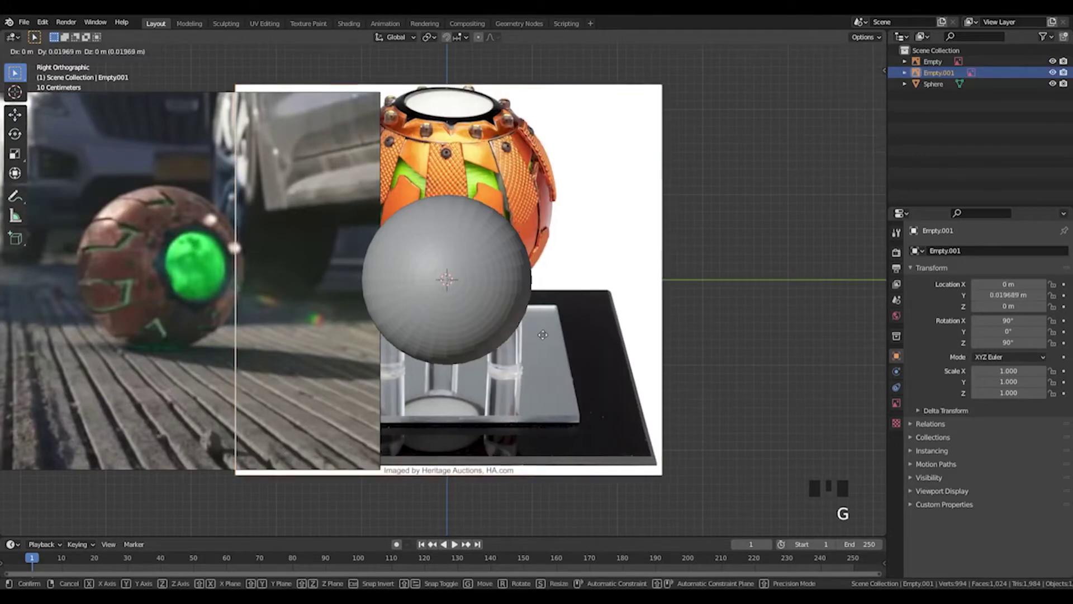
left_click(897, 356)
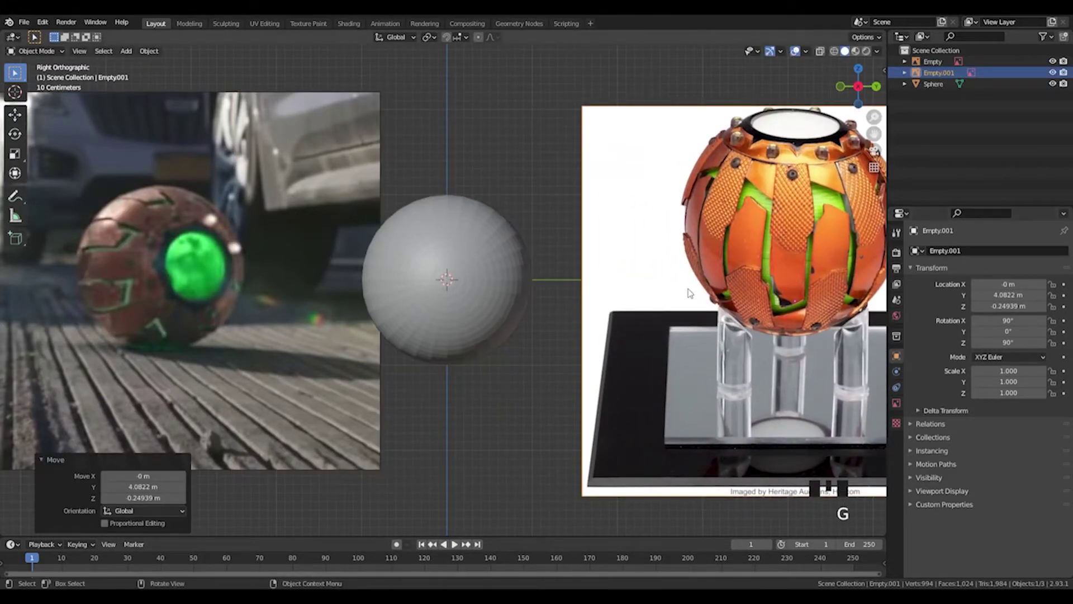
key("g")
left_click(893, 357)
Move the sphere over the bomb in the plank photo, to about Y -3.38 m, Z 0.105 m
middle_click_drag(363, 228, 480, 226, "shift")
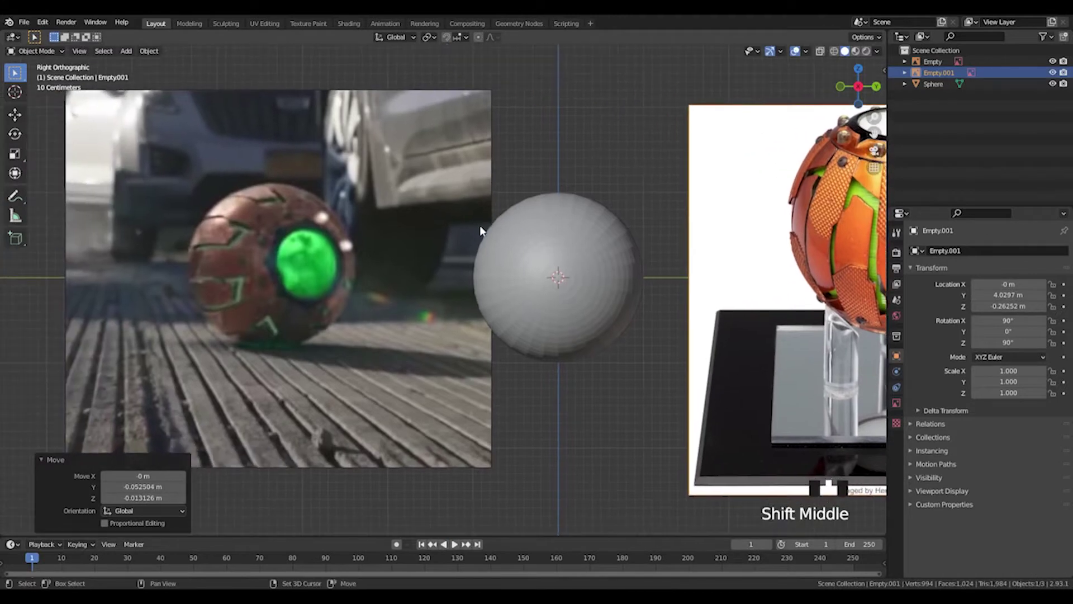
left_click(575, 231)
key("g")
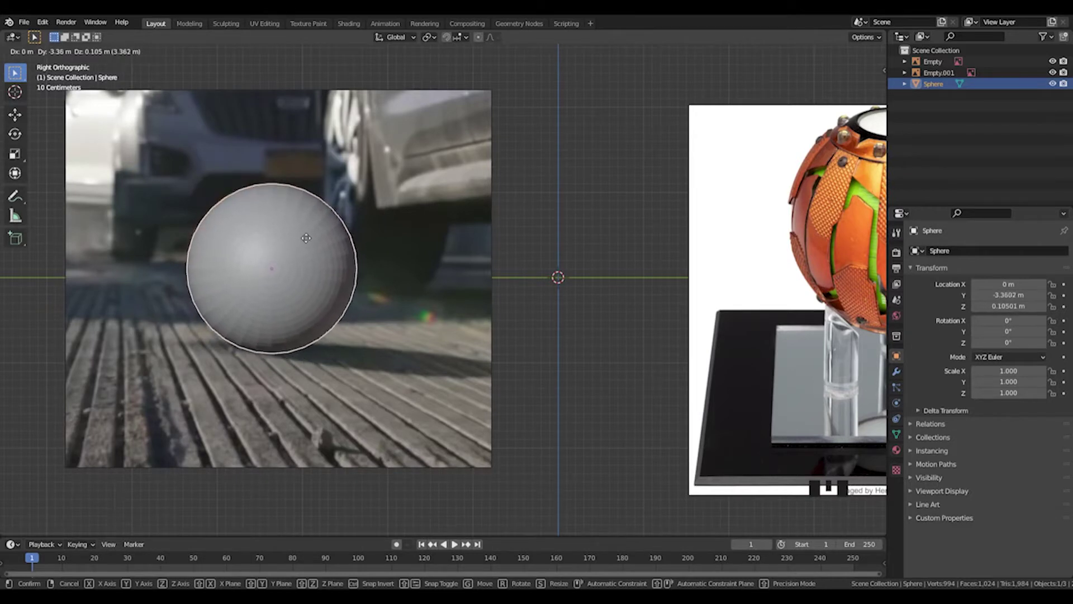
left_click(306, 243)
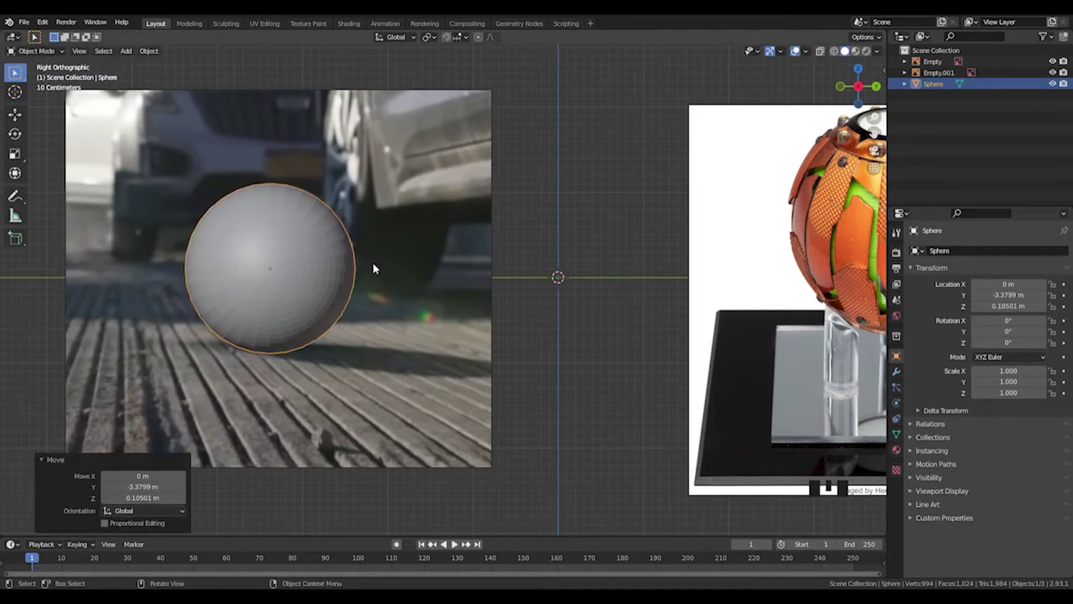
key("s")
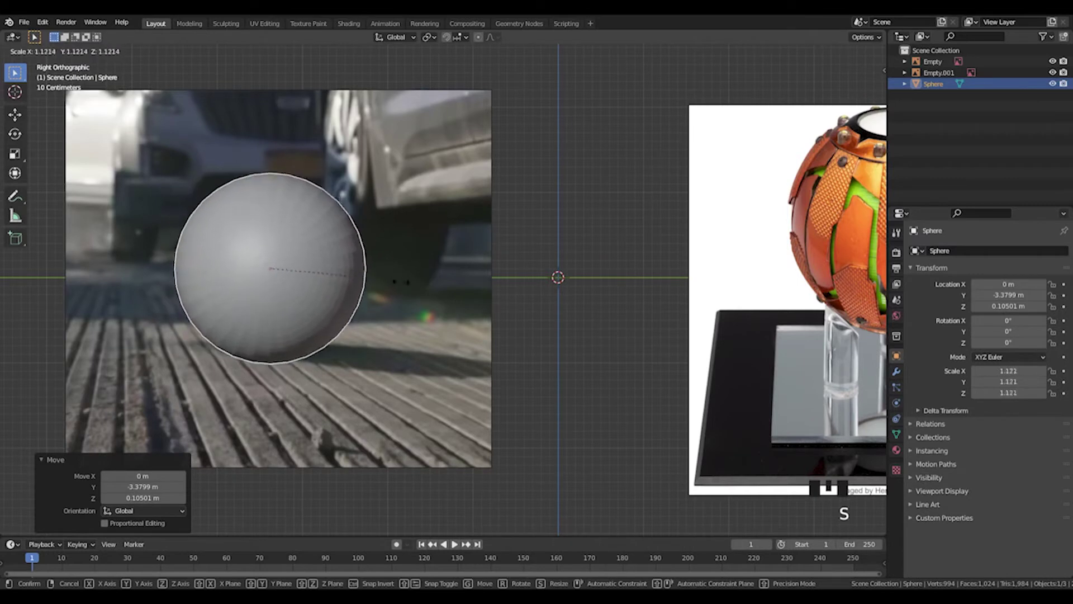
right_click(419, 283)
middle_click_drag(384, 254, 425, 250, "shift")
key("x")
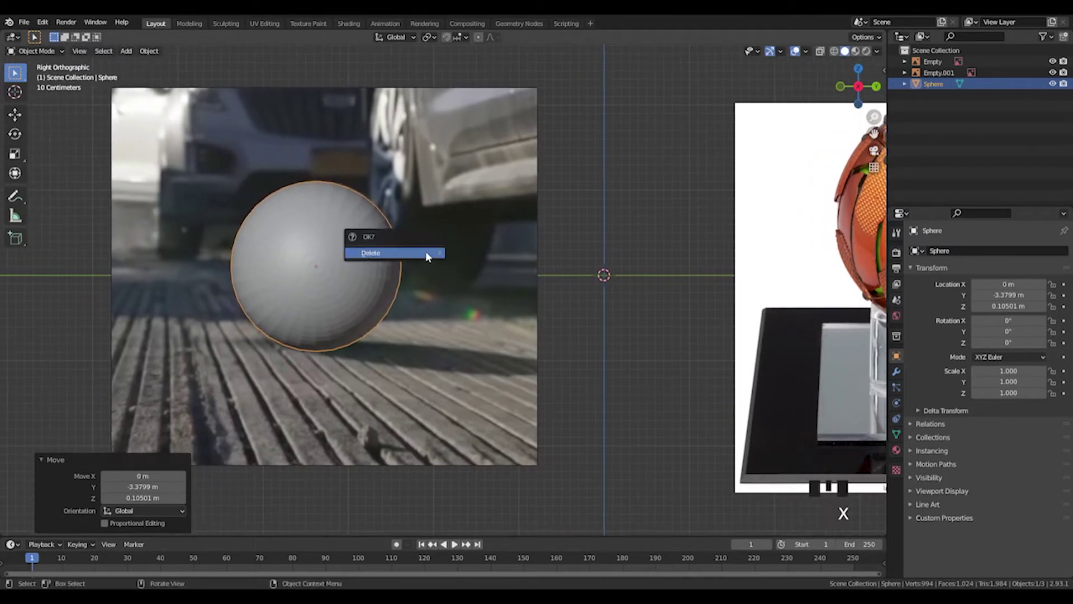
left_click(477, 266)
Switch the viewport to wireframe shading to reveal the plank photo's bomb through the sphere
key("z")
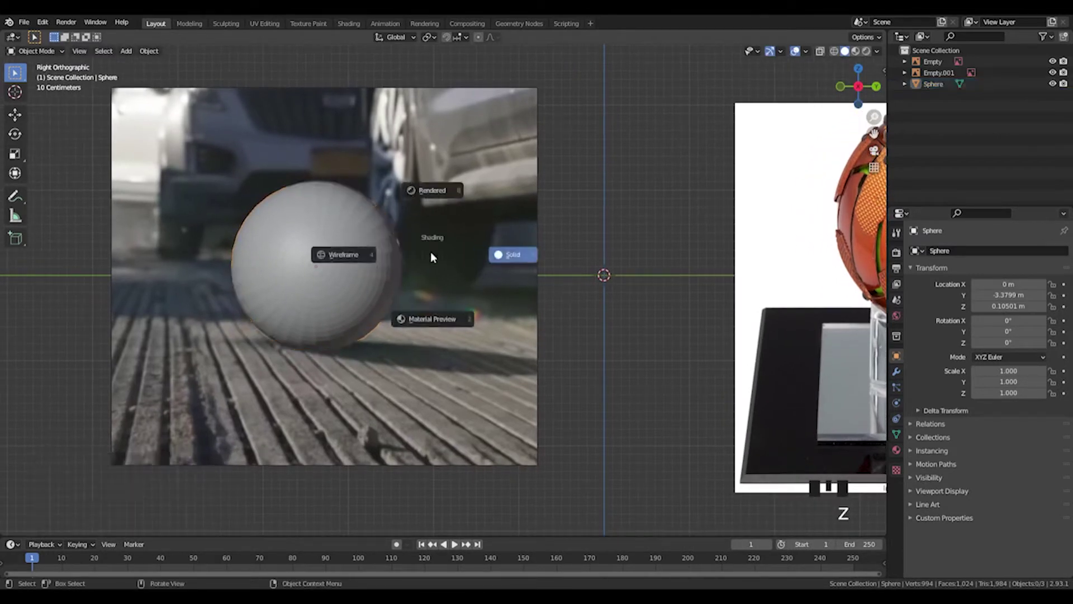
left_click(346, 254)
scroll(353, 246, "up", 2)
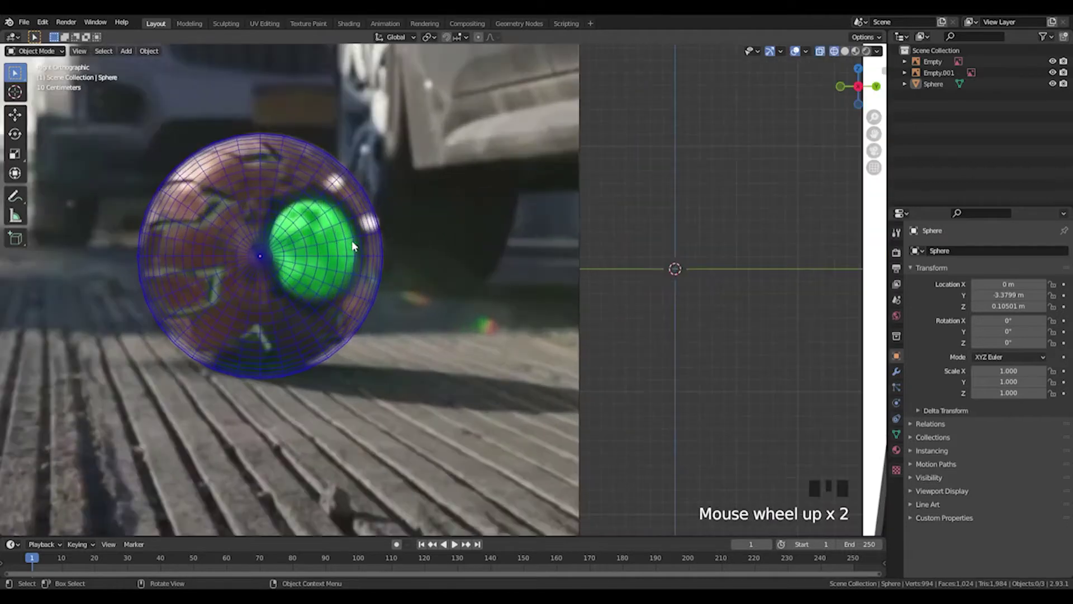
middle_click_drag(353, 246, 489, 259, "shift")
scroll(488, 258, "up", 1)
Rotate the sphere 28.2° about global Z and -3.51° about global Y to align its pole with the photo's green core
left_click(409, 229)
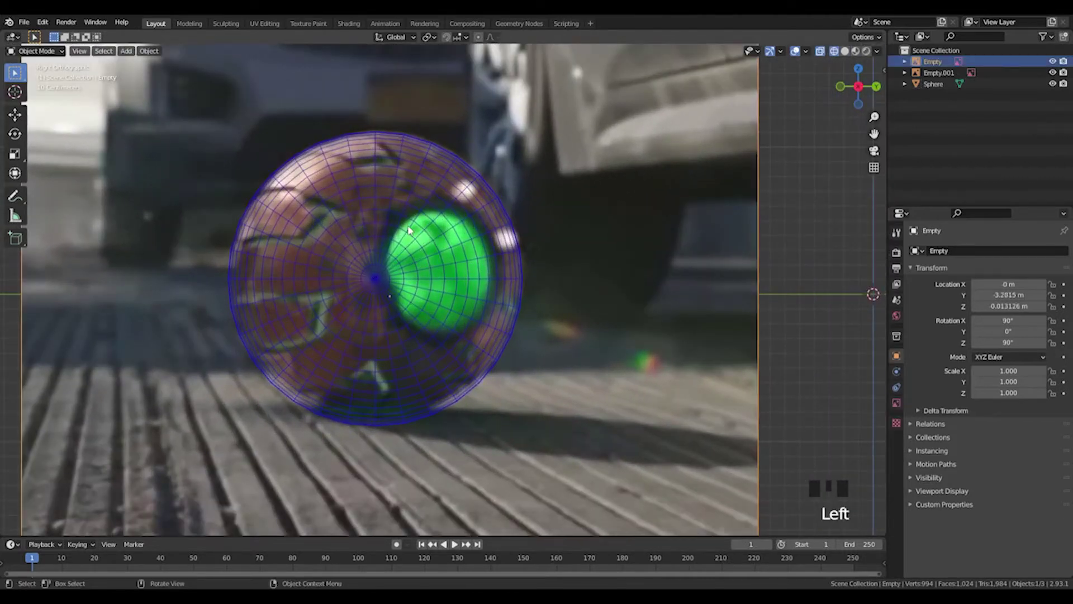
left_click(410, 232)
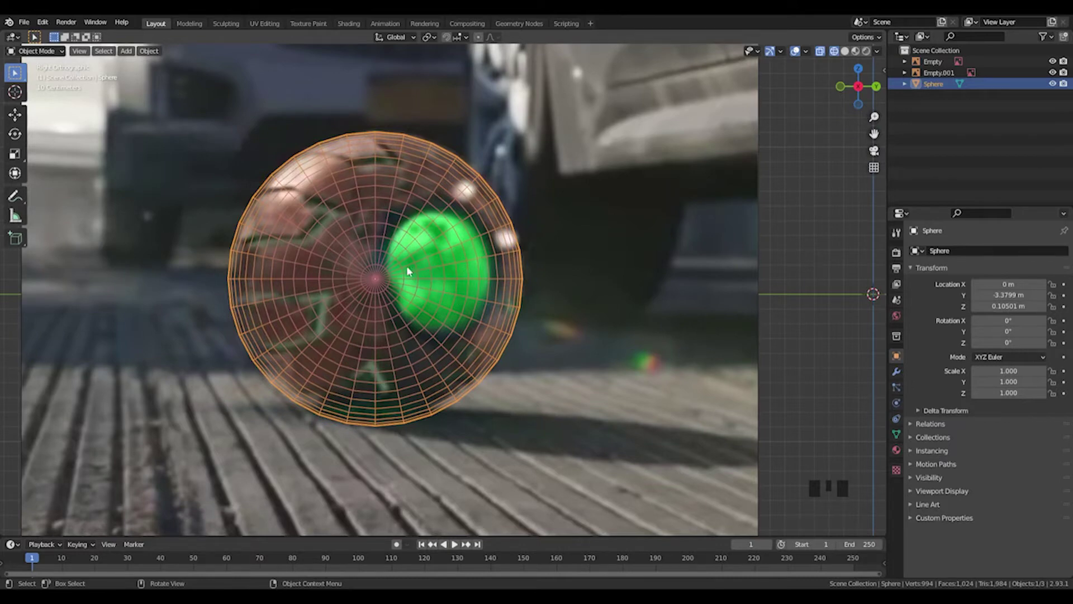
key("r")
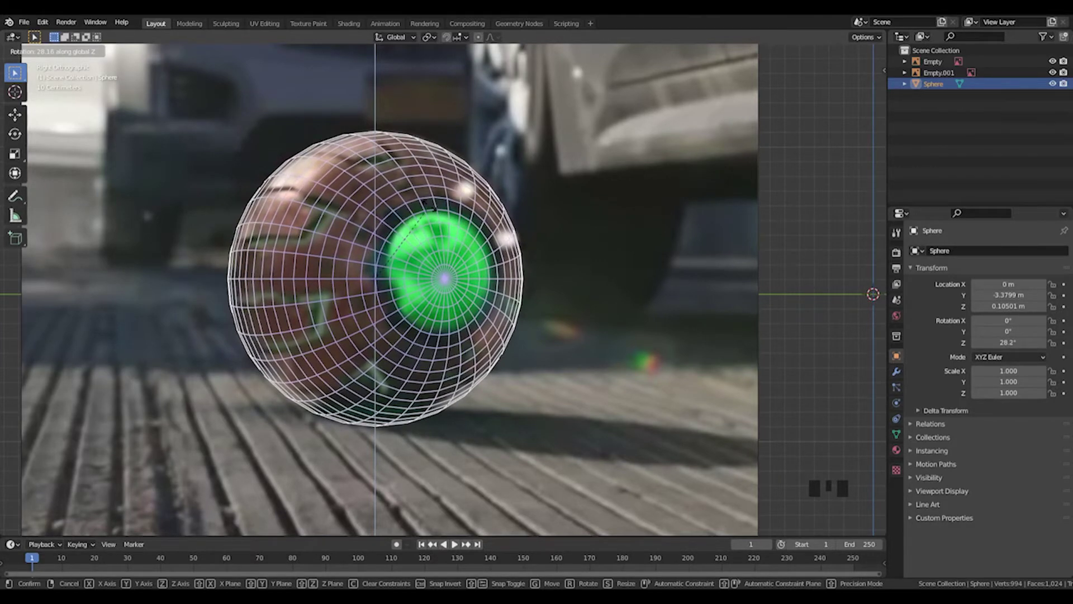
left_click(430, 204)
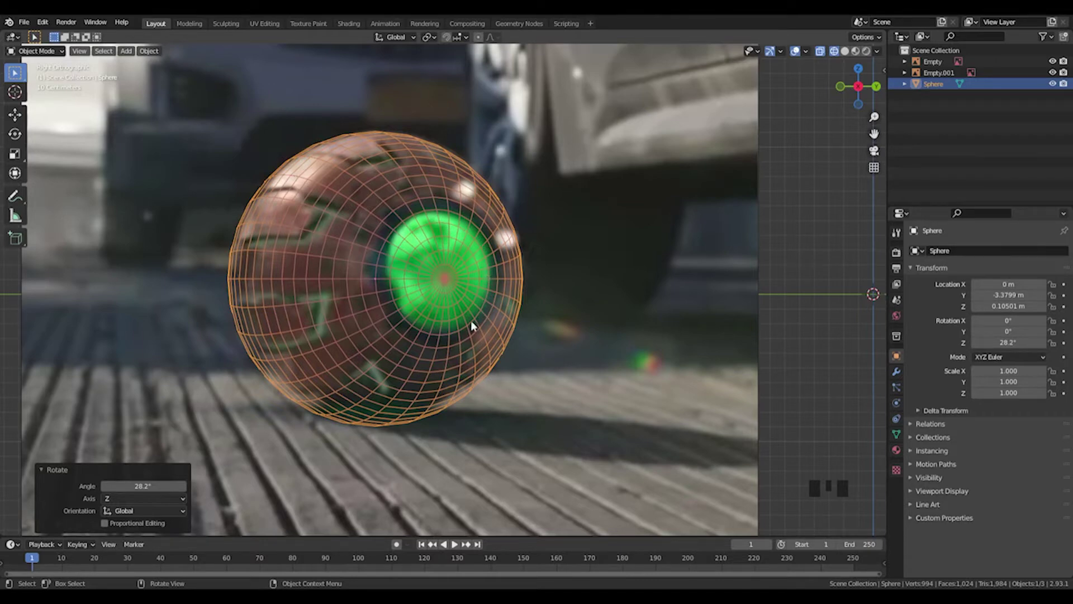
key("r")
key("y")
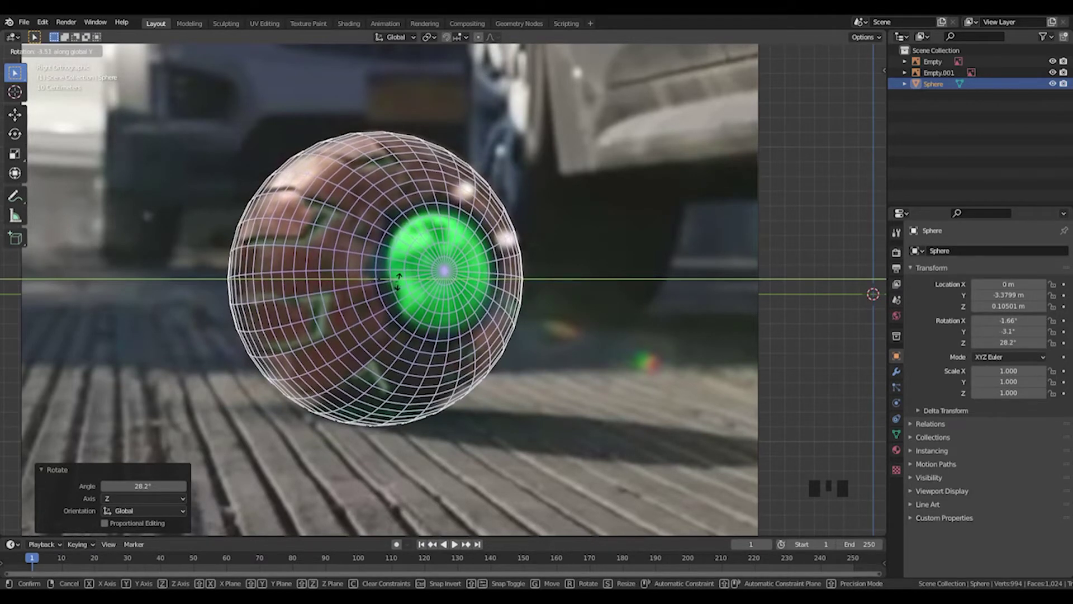
left_click(399, 281)
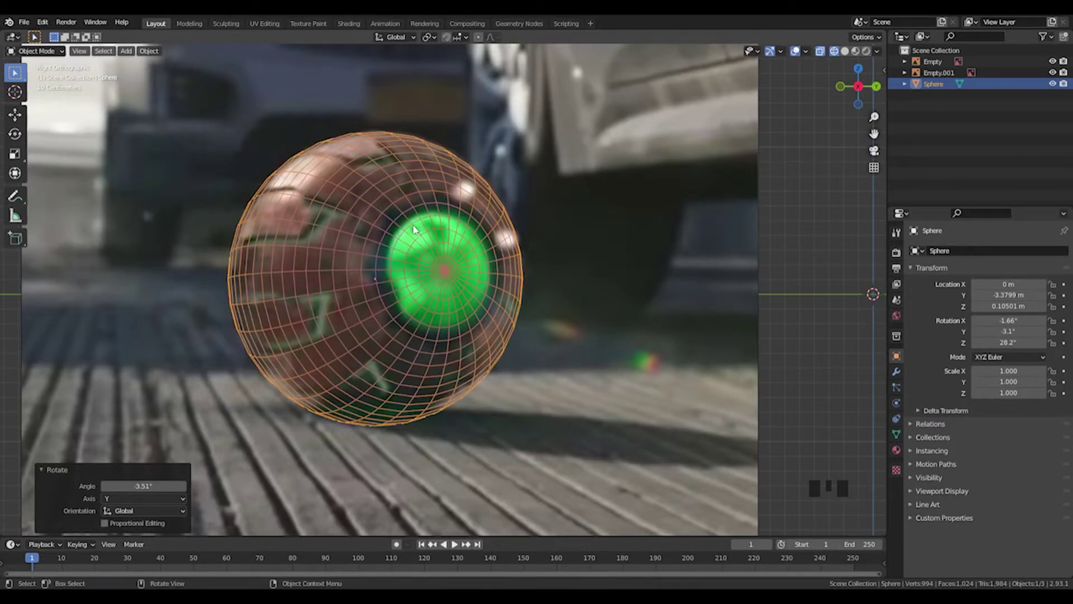
In edge editing of the sphere, add one loop cut around the green core's rim, slid to about -0.3
key("Tab")
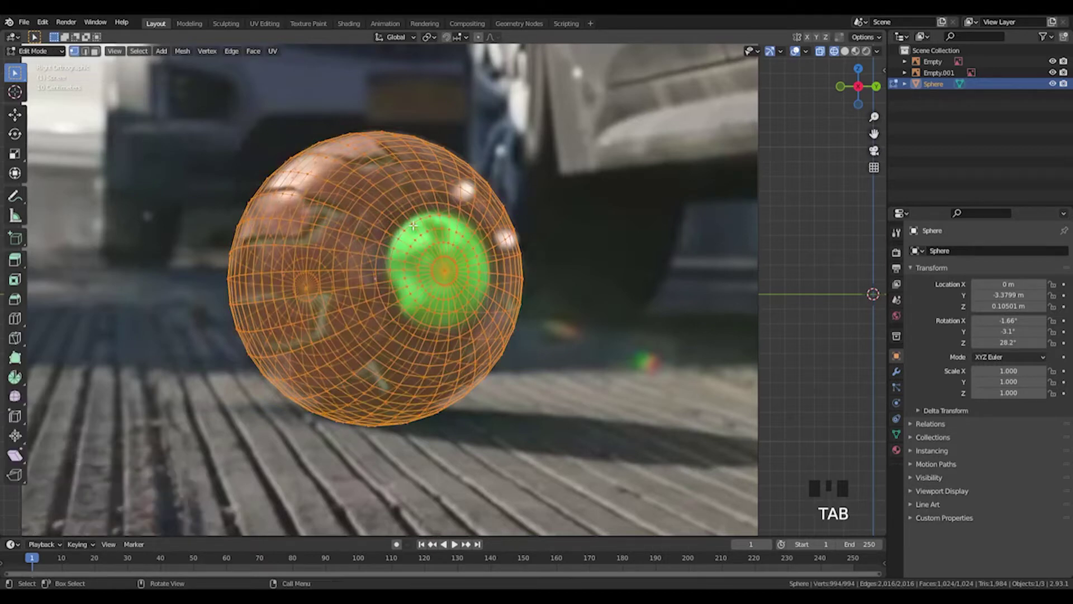
key("2")
left_click(390, 218)
left_click(342, 189)
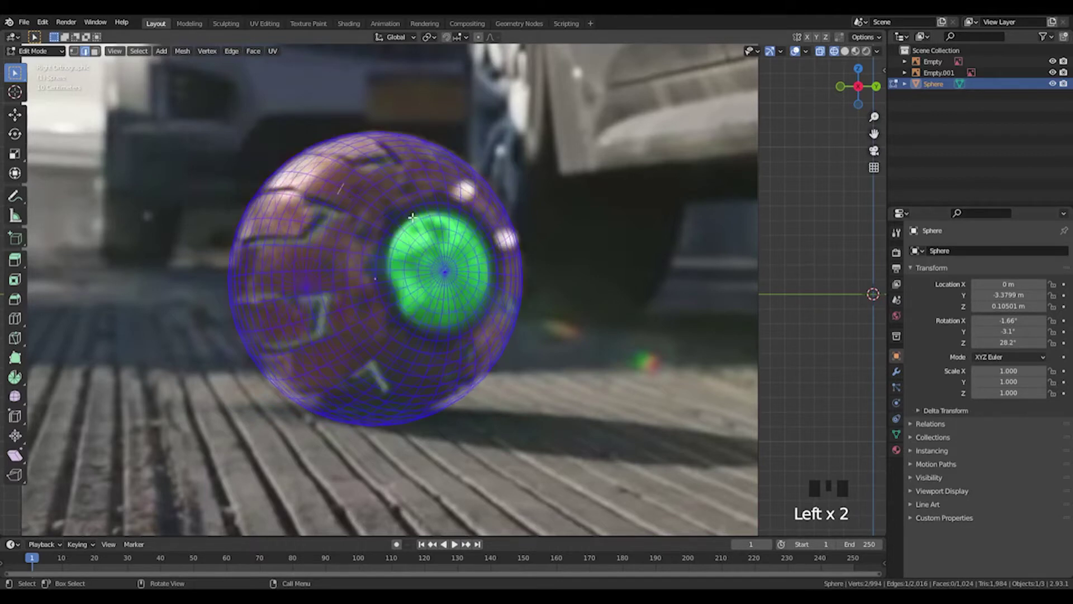
key("ctrl+r")
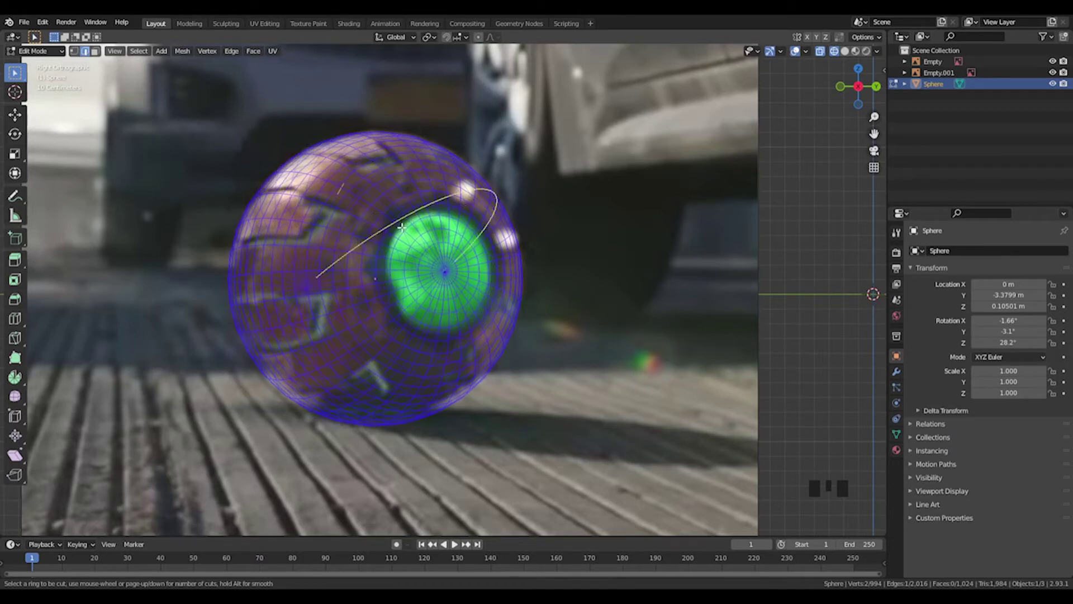
left_click(428, 210)
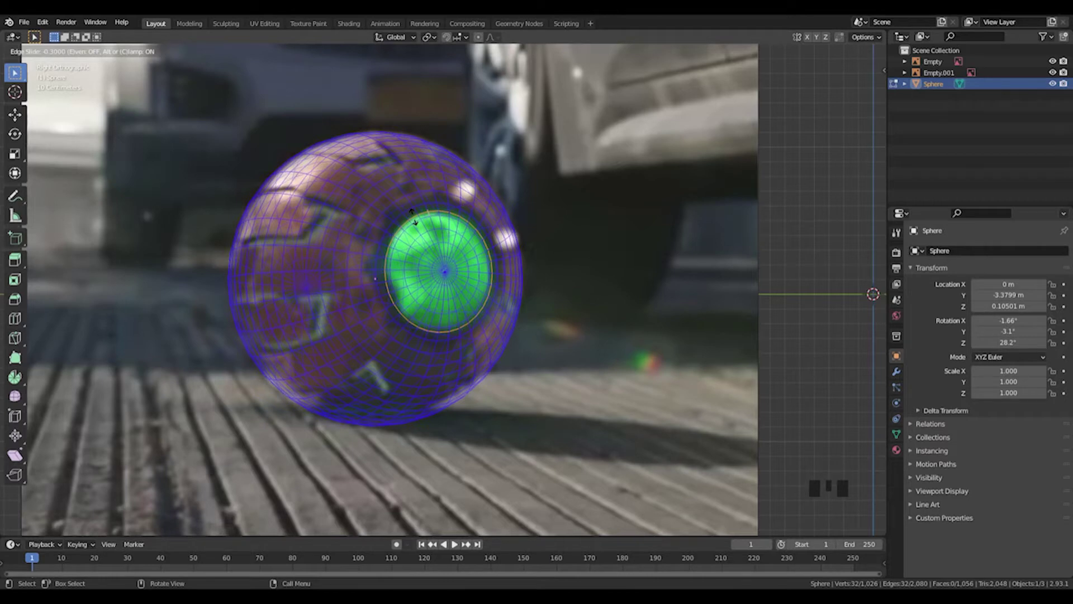
left_click(414, 217)
Compare the core's edge loop in the plank photo with the cap of the orange bomb in the display stand reference
scroll(421, 218, "up", 3)
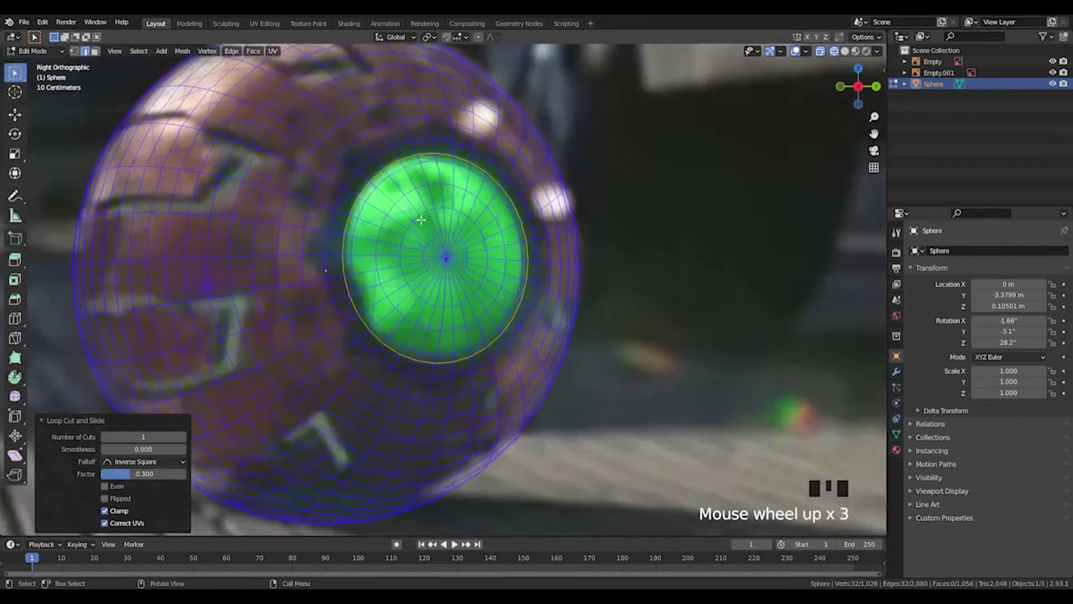
middle_click_drag(346, 213, 411, 208, "shift")
scroll(411, 208, "down", 1, "shift")
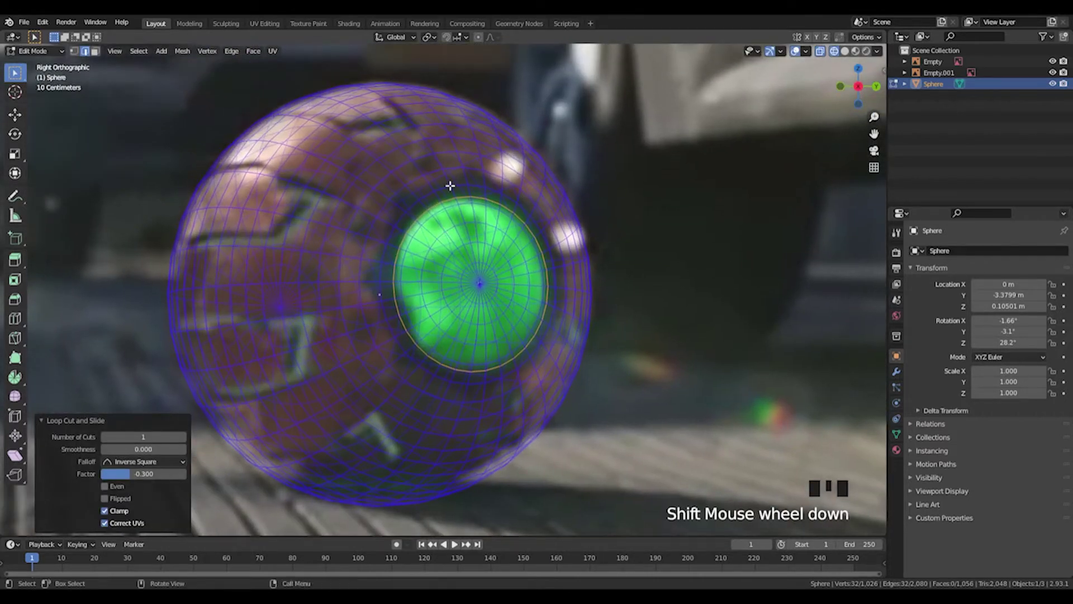
middle_click_drag(661, 249, 688, 256)
scroll(696, 270, "down", 5)
scroll(696, 271, "down", 3, "shift")
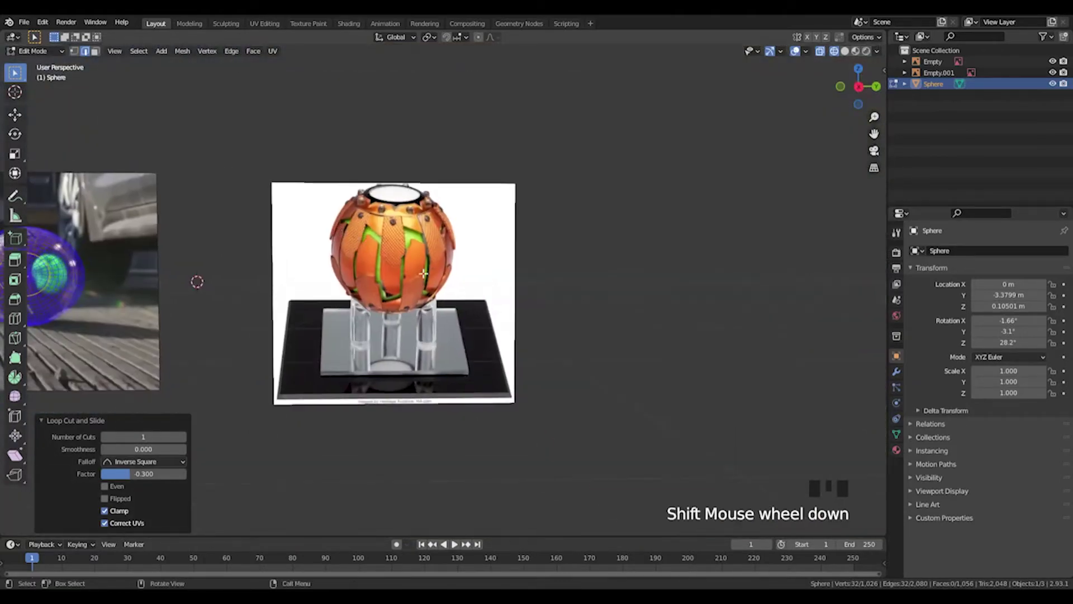
scroll(334, 151, "up", 2)
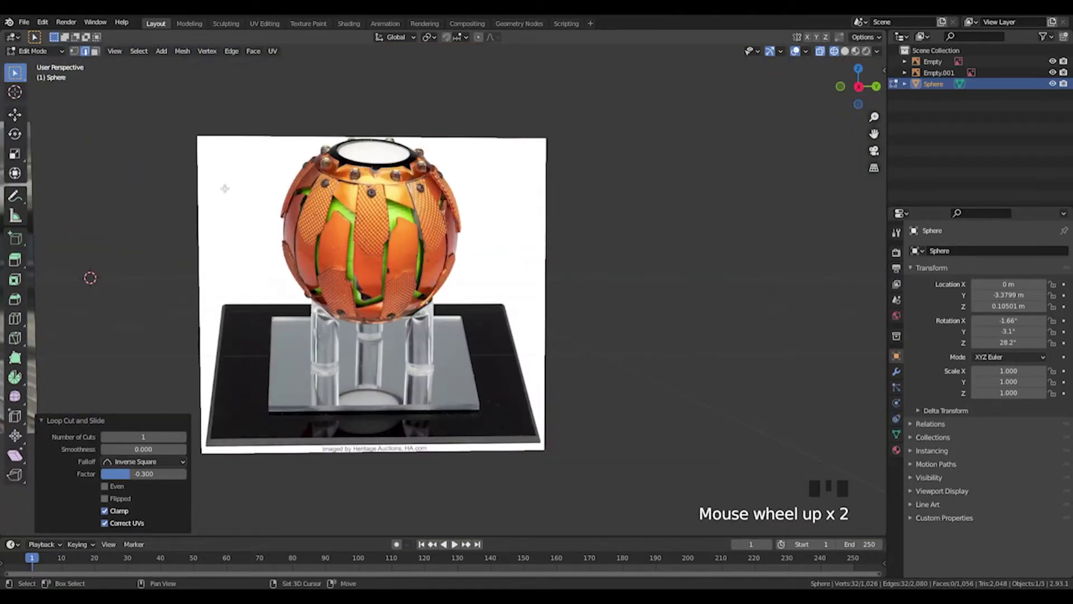
middle_click_drag(223, 187, 439, 187, "shift")
scroll(452, 251, "up", 2)
scroll(452, 251, "up", 2)
middle_click_drag(452, 251, 536, 246, "shift")
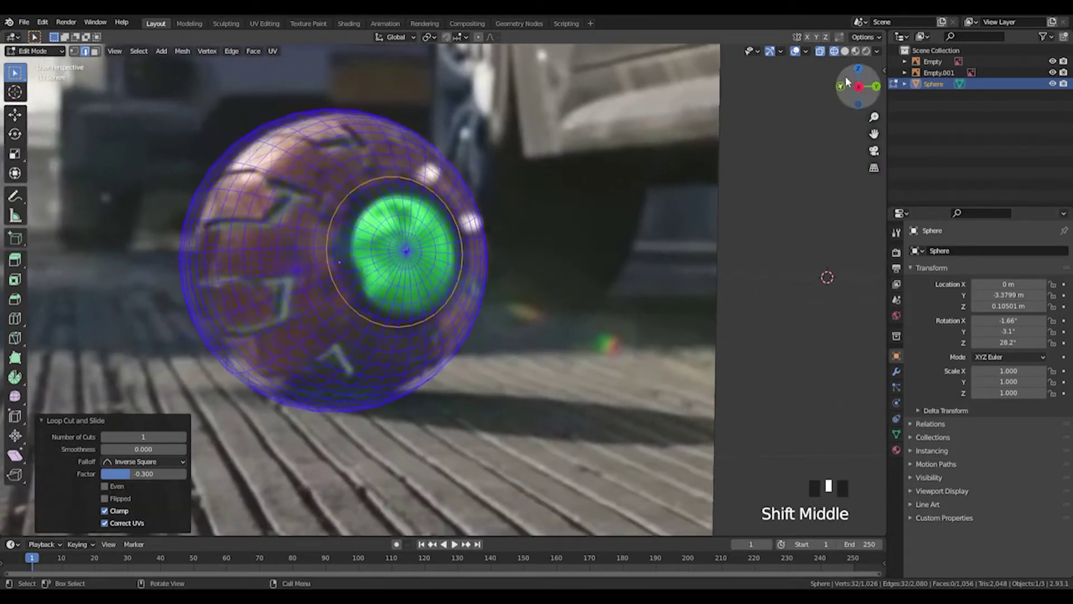
From the right orthographic view, add another loop cut along the outer edge of the core's dark ring, slid to about -0.259
left_click(859, 88)
scroll(263, 195, "up", 3)
middle_click_drag(263, 195, 325, 227, "shift")
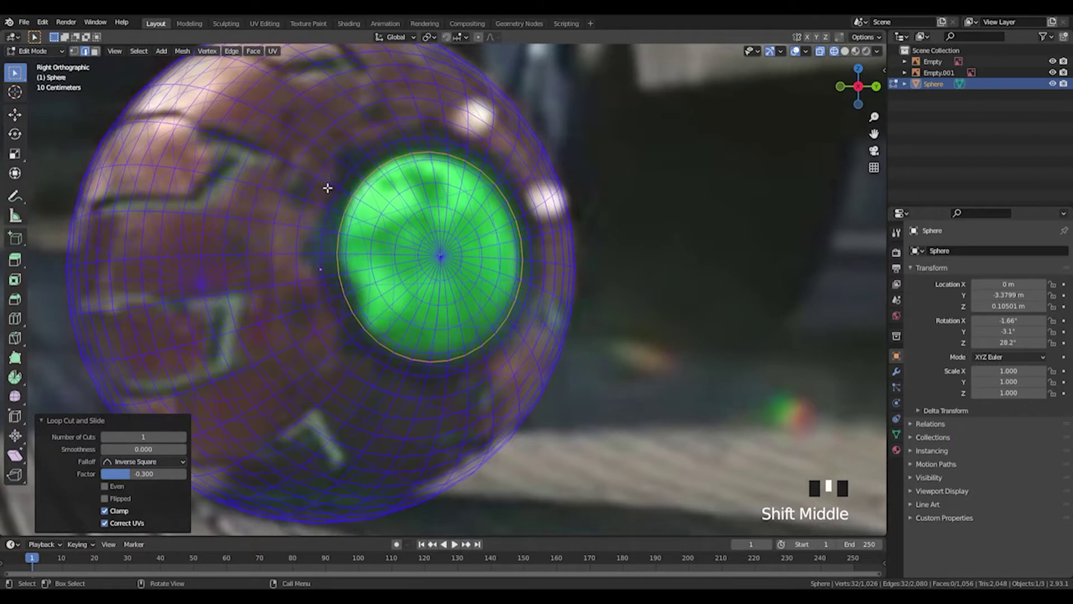
key("ctrl+r")
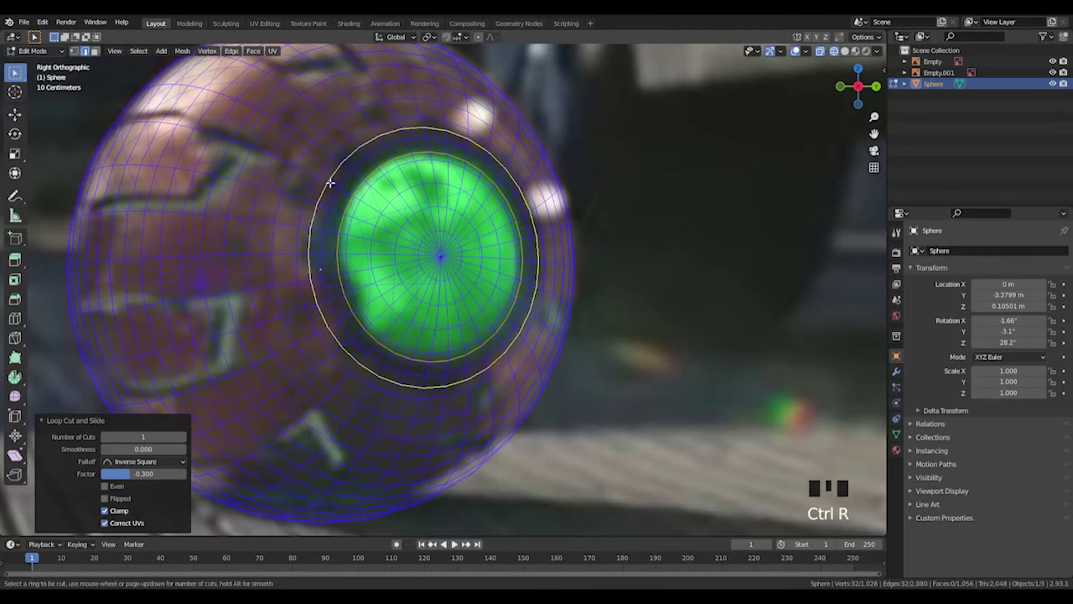
left_click(331, 183)
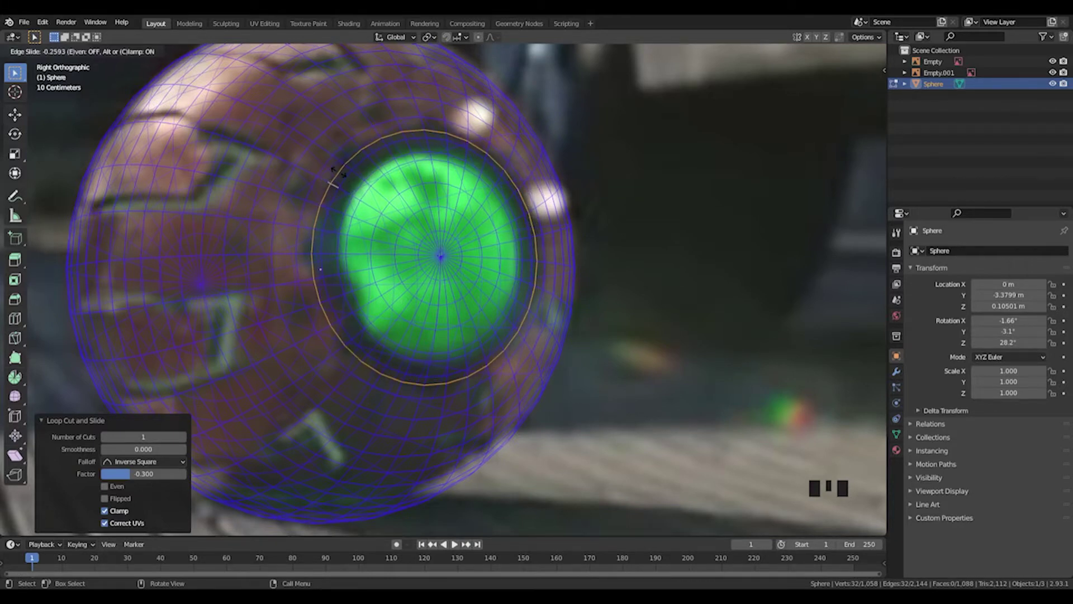
left_click(335, 175)
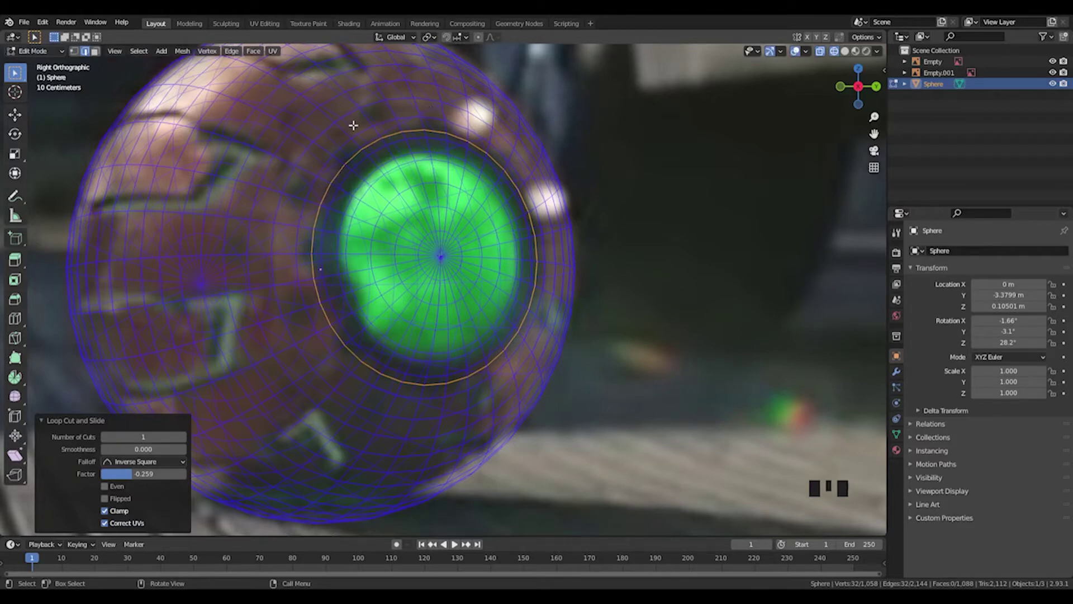
Examine the collar and rivets around the orange bomb's cap and compare them with the sphere over the plank photo
scroll(558, 192, "down", 2)
middle_click_drag(558, 192, 436, 253, "shift")
scroll(364, 244, "down", 5, "shift")
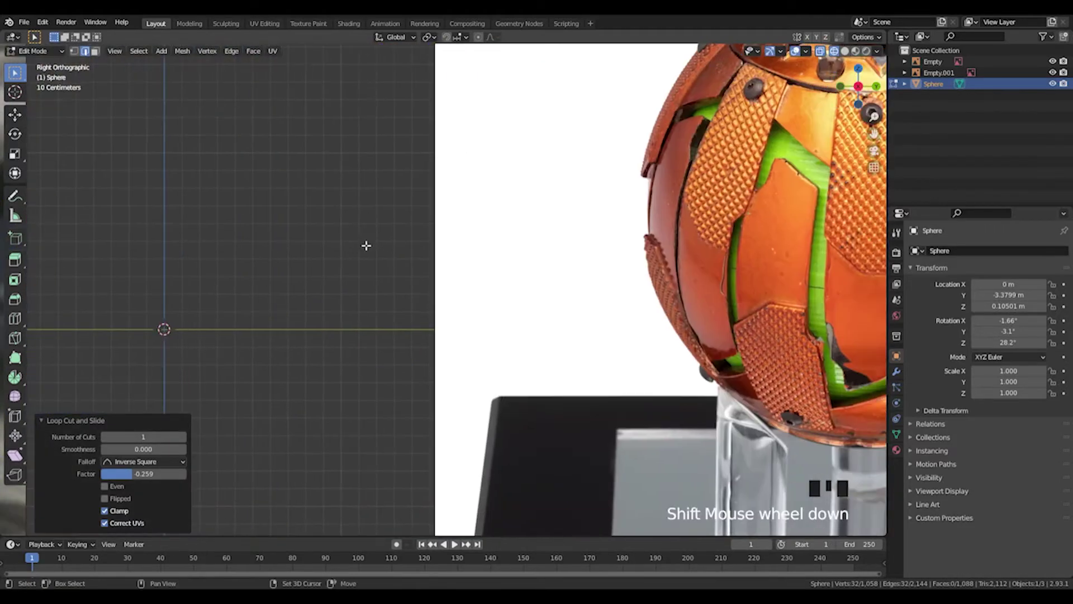
middle_click_drag(364, 244, 525, 380, "shift")
scroll(526, 380, "down", 1, "shift")
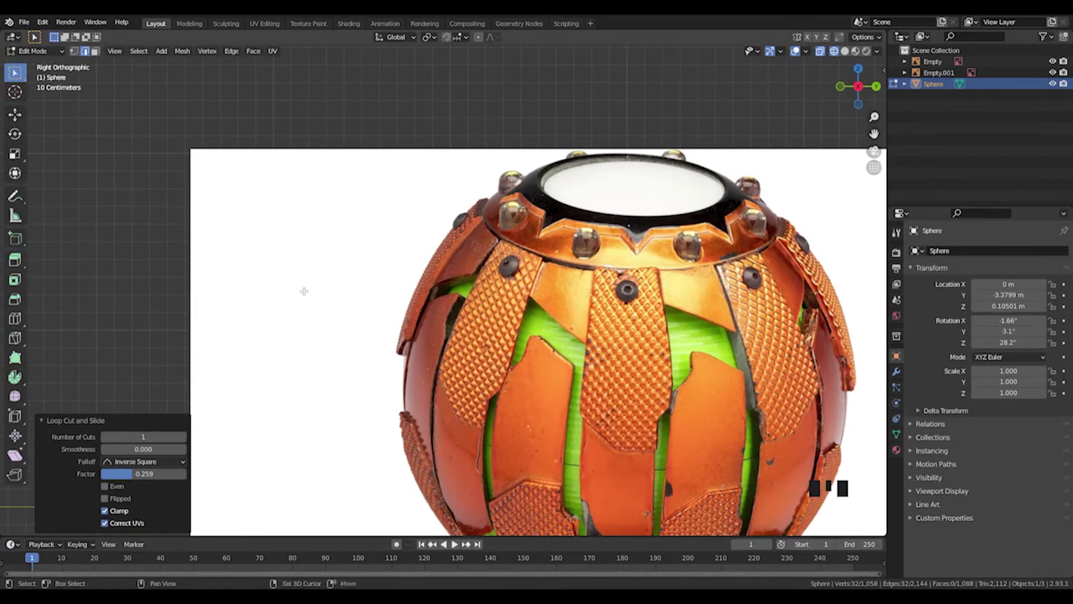
middle_click_drag(304, 290, 721, 208, "shift")
middle_click_drag(162, 257, 388, 220, "shift")
scroll(422, 233, "up", 1)
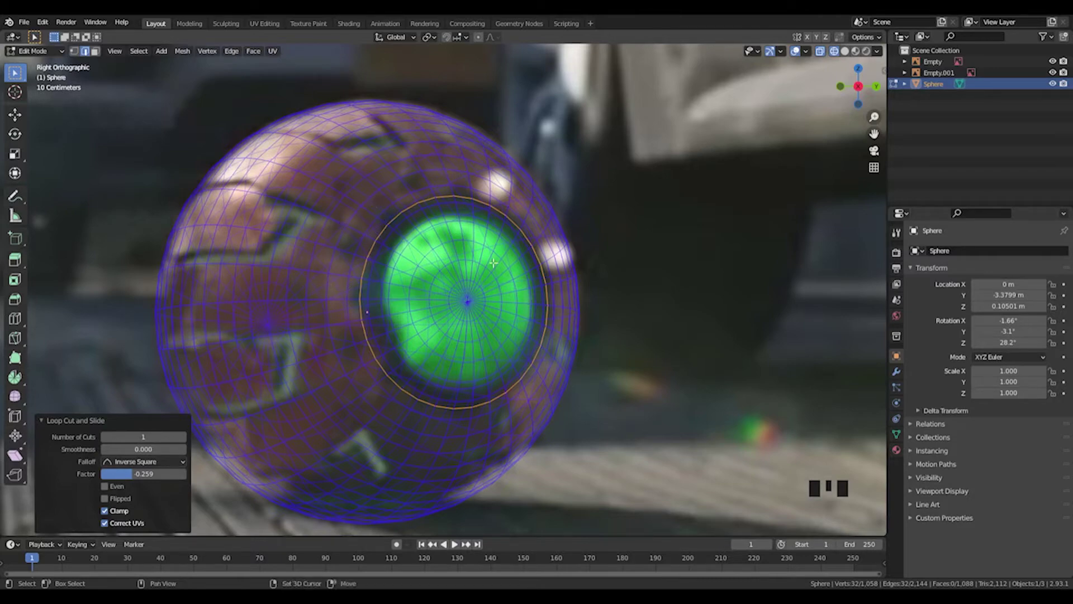
scroll(582, 266, "down", 3)
middle_click_drag(582, 266, 33, 303, "shift")
scroll(567, 215, "down", 1, "shift")
middle_click_drag(567, 215, 531, 220, "shift")
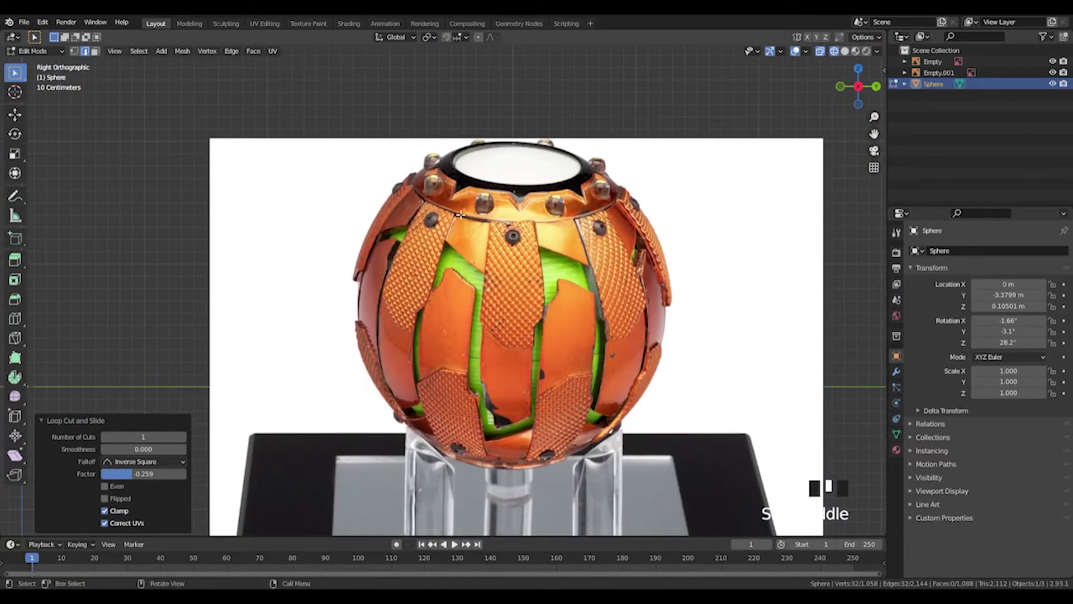
middle_click_drag(437, 207, 419, 233, "shift")
scroll(451, 230, "up", 2)
scroll(451, 230, "up", 1)
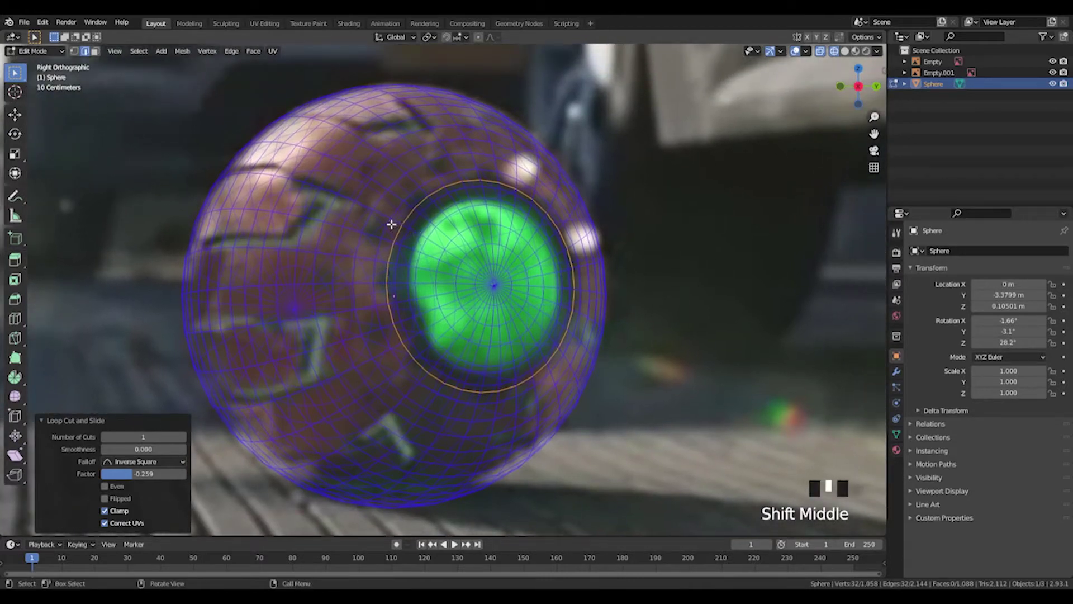
Add a third, wider loop cut around the core to mark the riveted collar's outer edge, slid to about -0.155
key("ctrl+r")
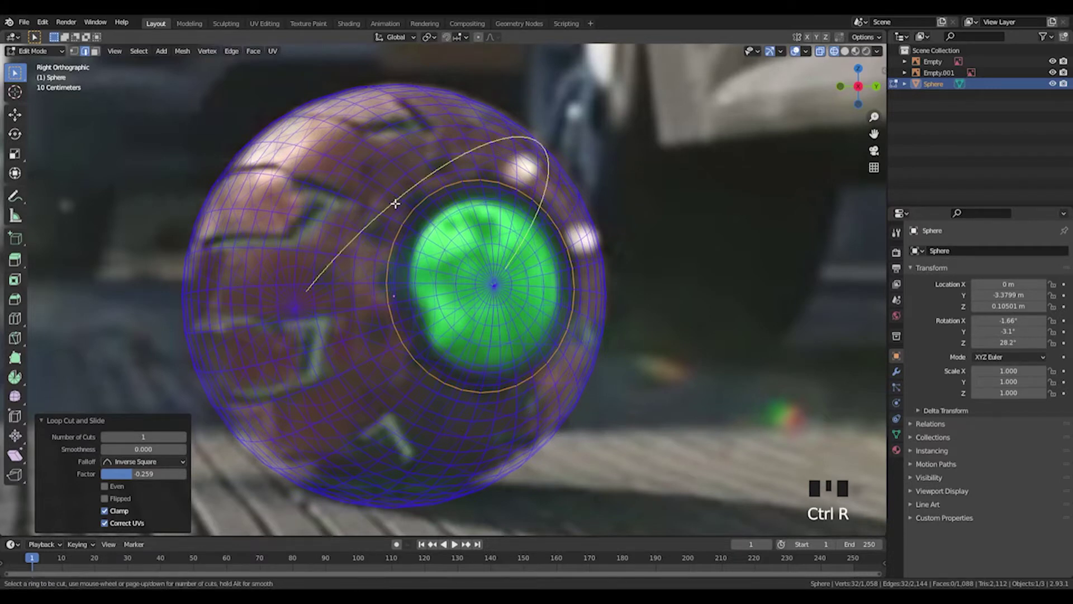
left_click(386, 187)
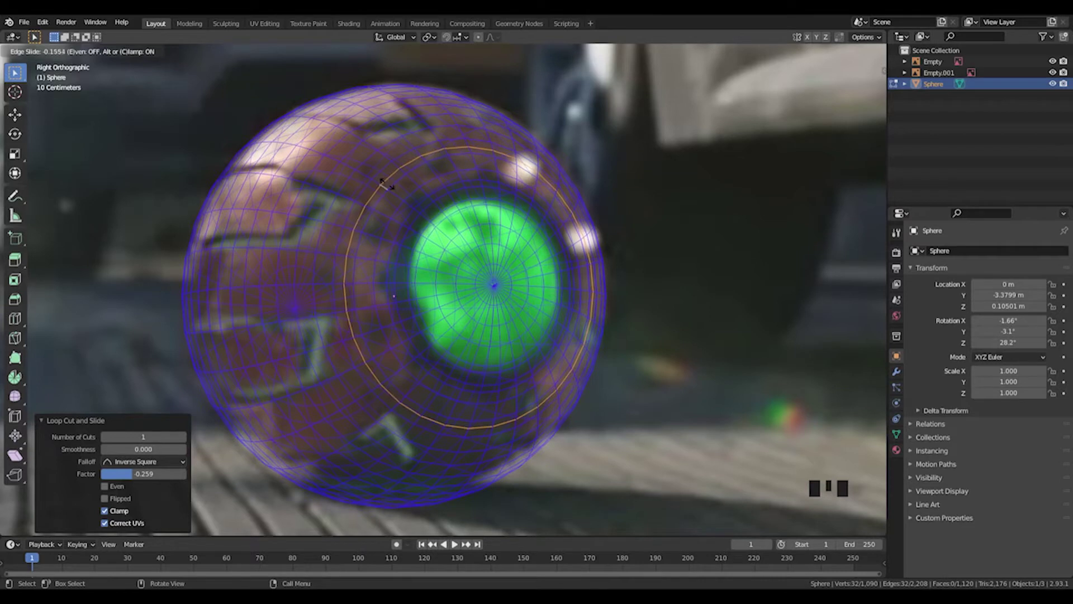
left_click(386, 185)
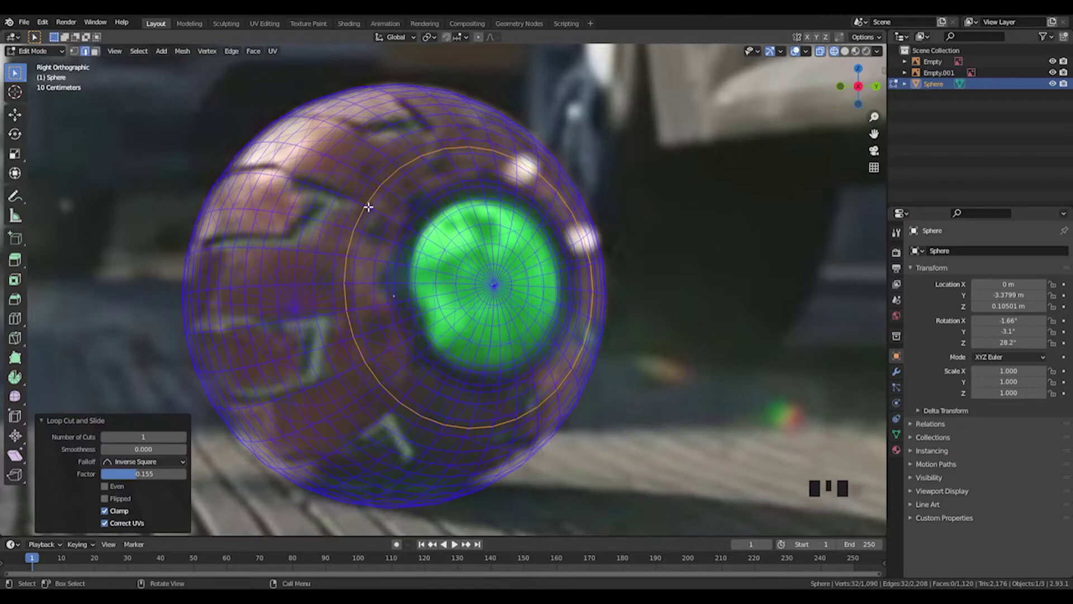
Compare the collar with the orange bomb reference, switch the sphere to face selection and set the viewport shading to Material Preview
scroll(368, 207, "down", 3)
middle_click_drag(811, 224, 605, 233, "shift")
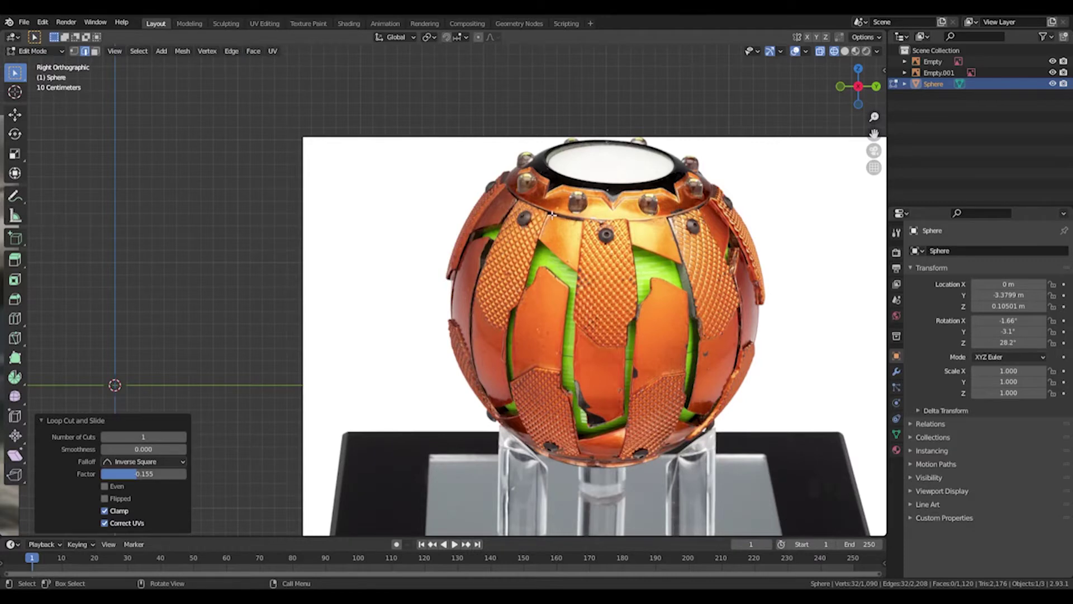
middle_click_drag(310, 244, 445, 204, "shift")
scroll(445, 205, "up", 2)
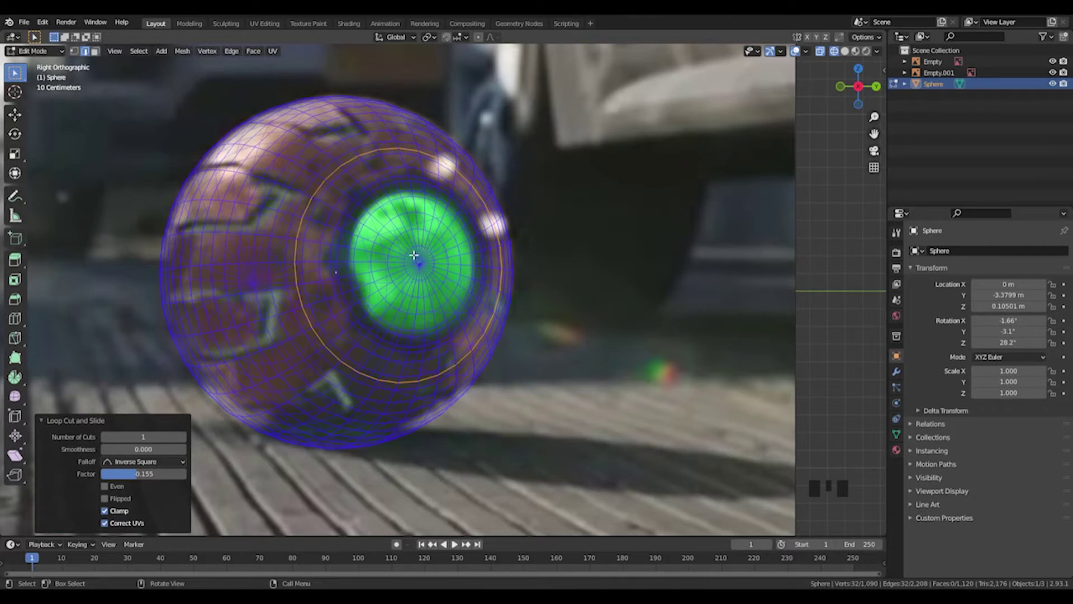
key("3")
scroll(405, 262, "down", 1)
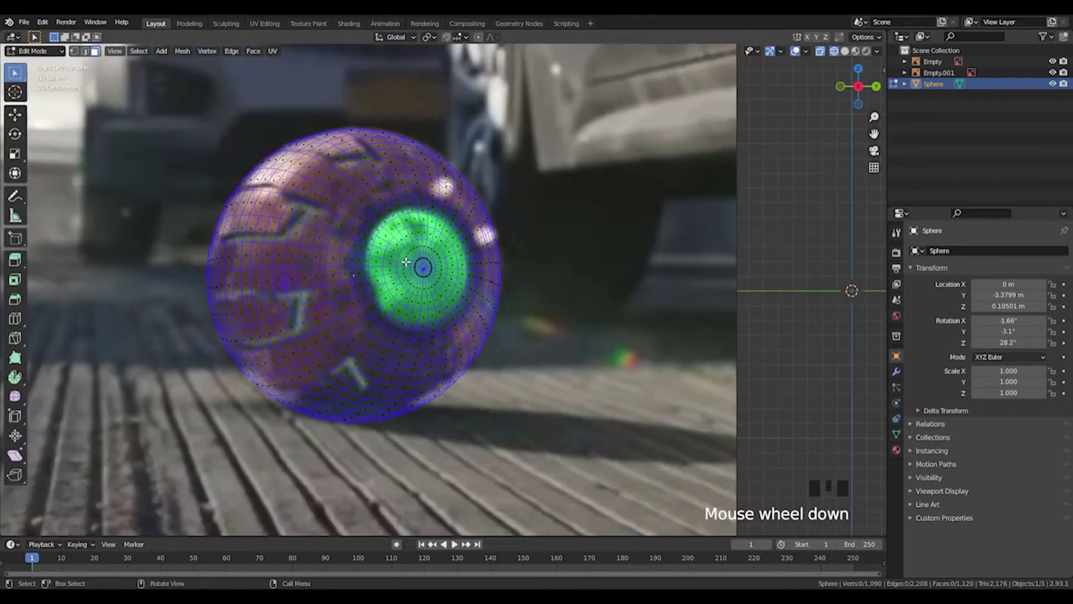
key("z")
key("z")
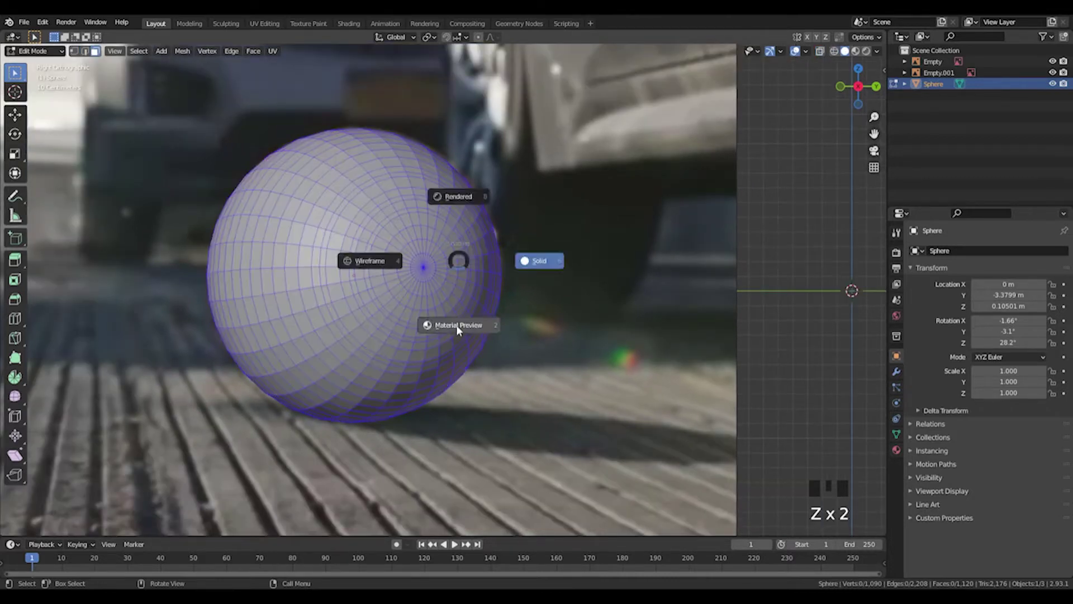
left_click(457, 311)
middle_click_drag(418, 254, 508, 283)
key("Tab")
left_click(421, 278)
key("Tab")
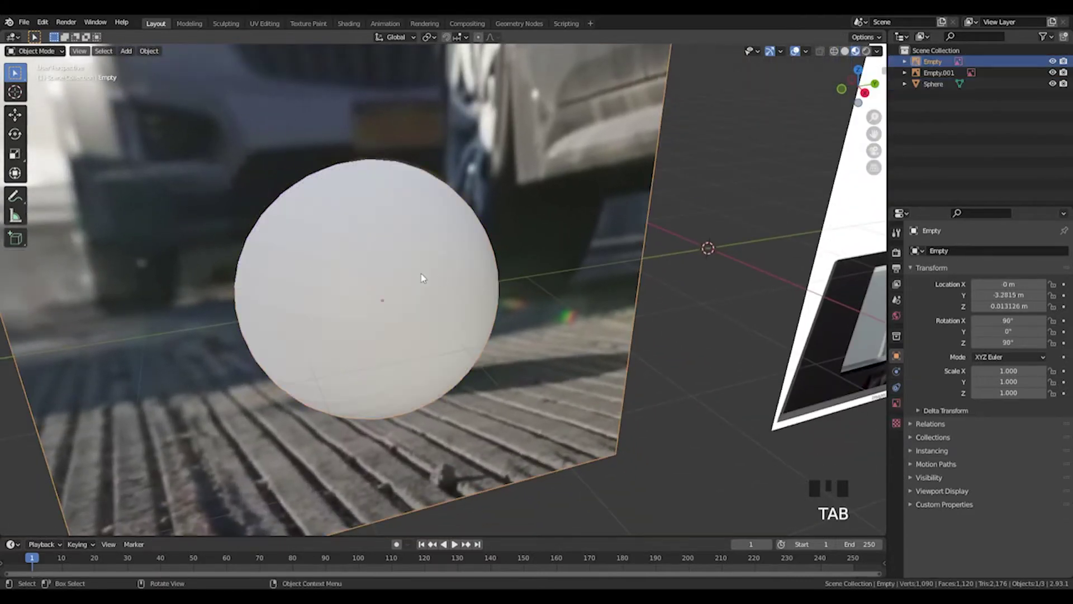
key("Tab")
double_click(425, 276)
key("Tab")
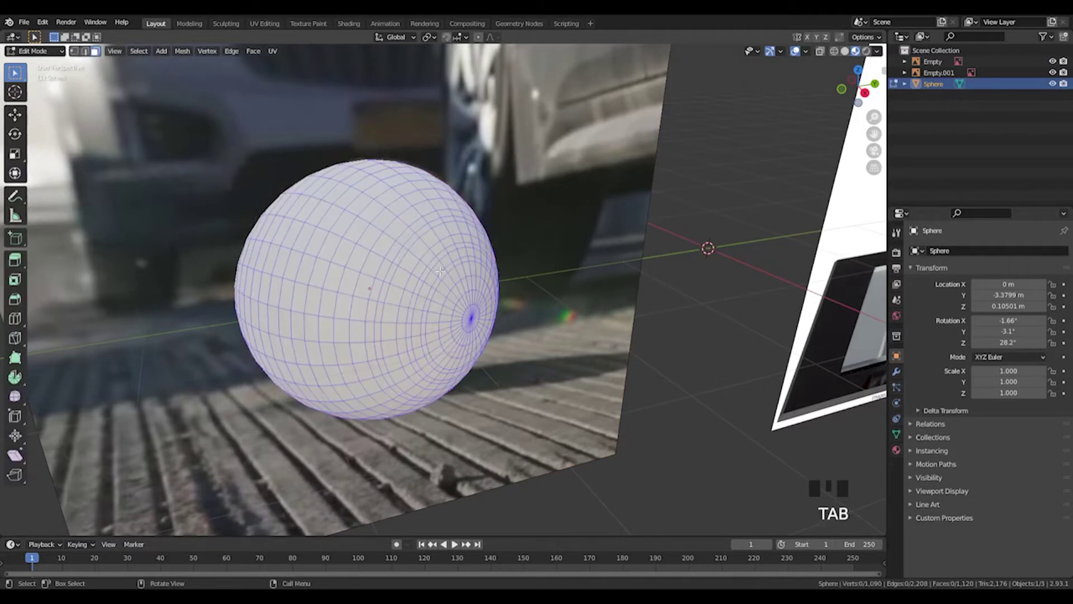
Add a new material to the sphere and sample its base color from the orange bomb's body in the display stand reference
left_click(896, 451)
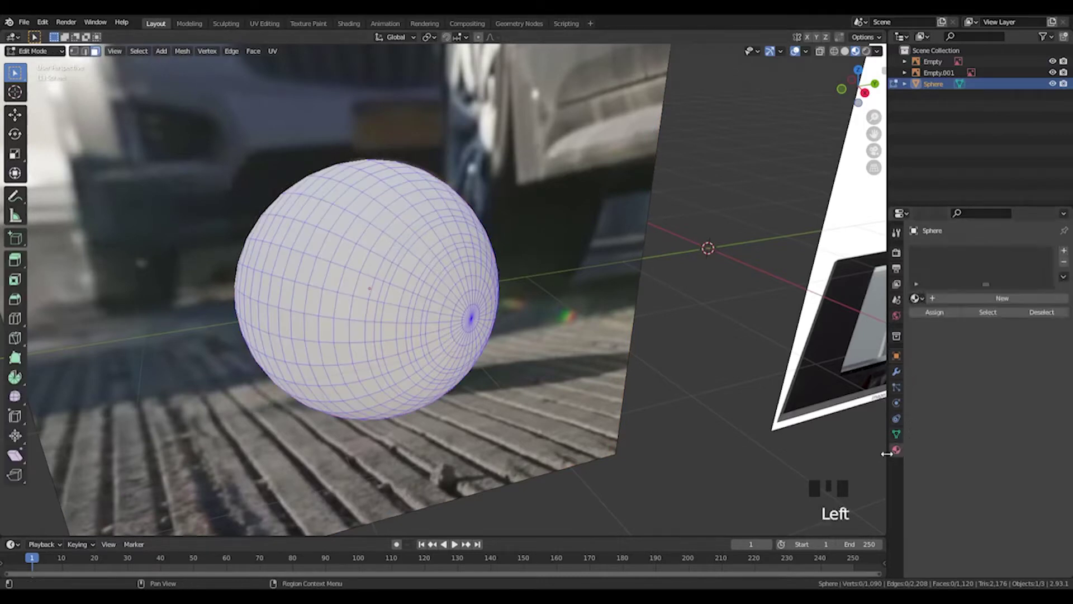
left_click(1064, 251)
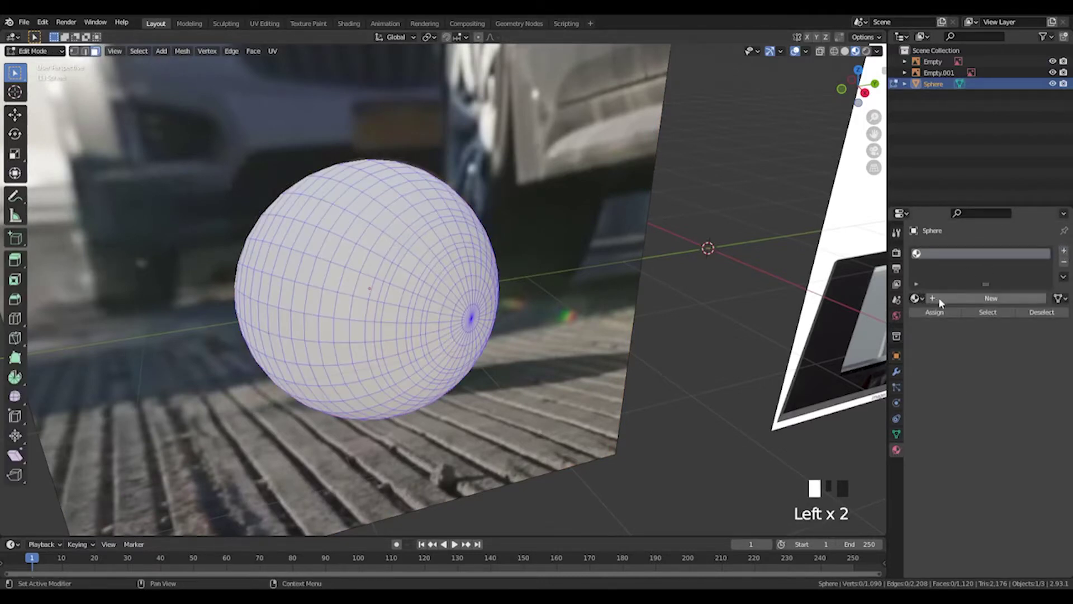
left_click(979, 298)
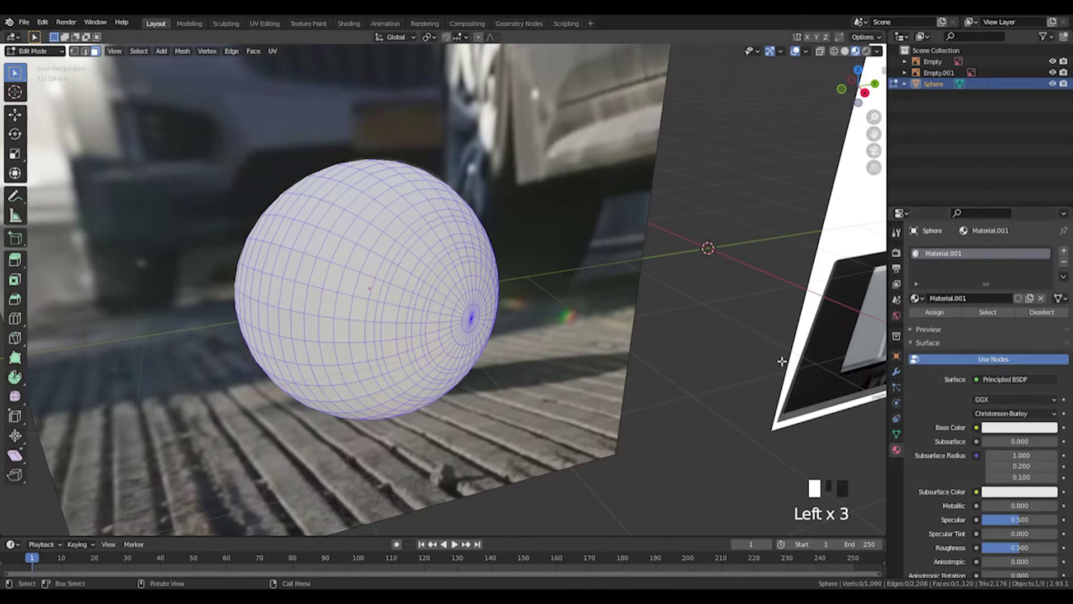
scroll(780, 360, "down", 3)
middle_click_drag(727, 366, 445, 392, "shift")
left_click(1019, 427)
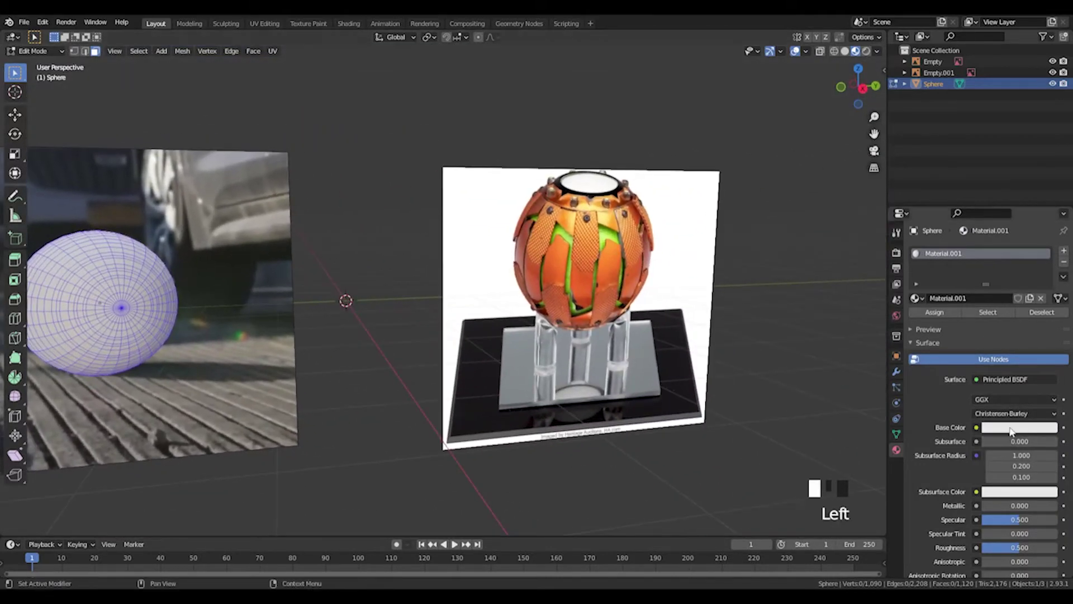
left_click(1049, 385)
left_click(586, 272)
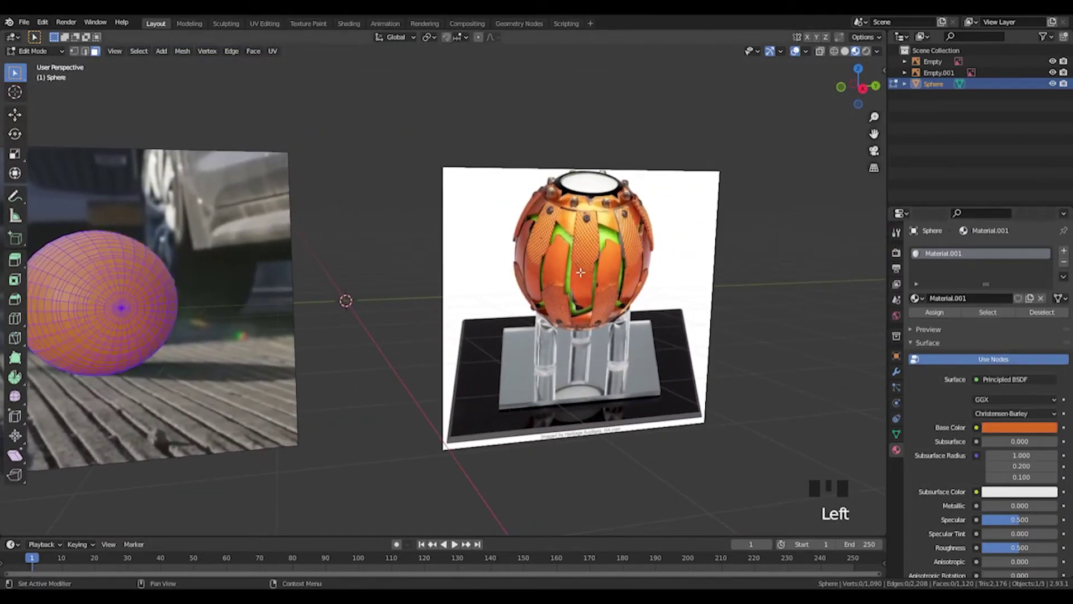
Rename the sphere's orange material as Gold
middle_click_drag(240, 280, 752, 336, "shift")
scroll(403, 292, "up", 2)
scroll(360, 301, "down", 1)
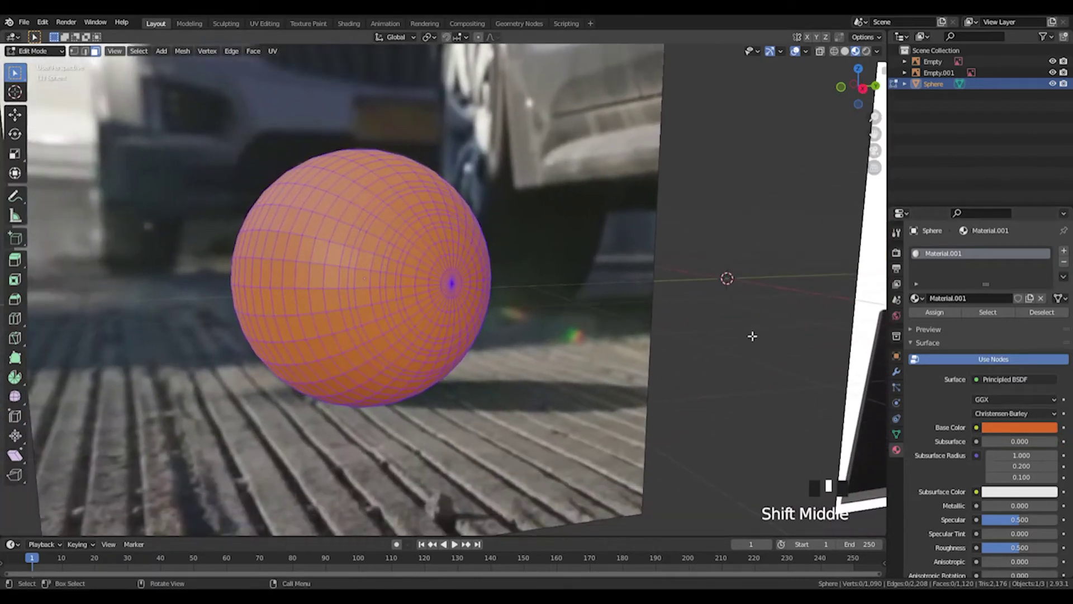
double_click(985, 298)
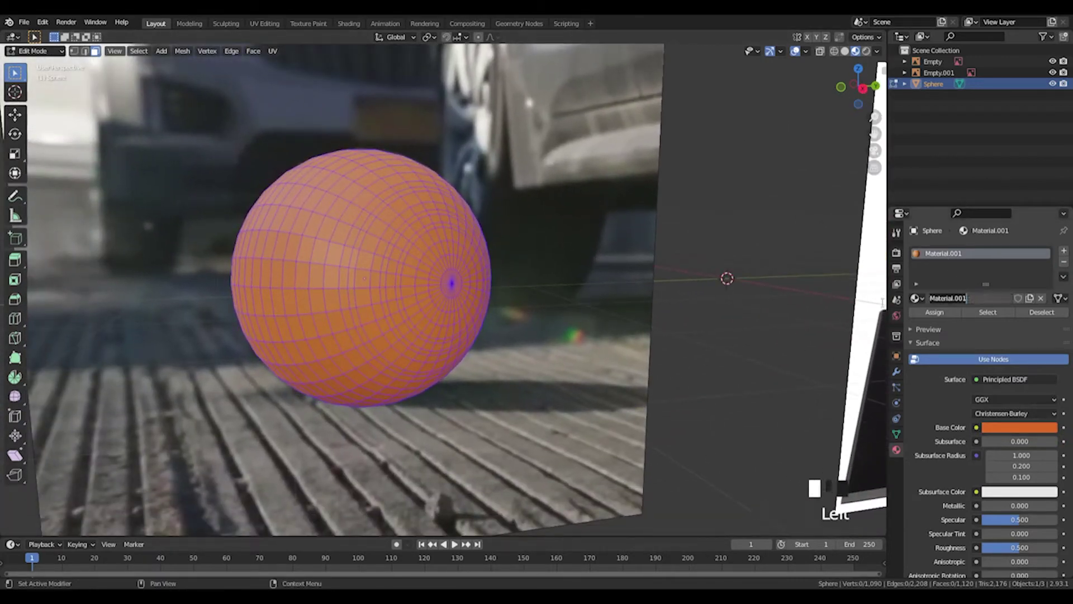
type("Gold")
key("Return")
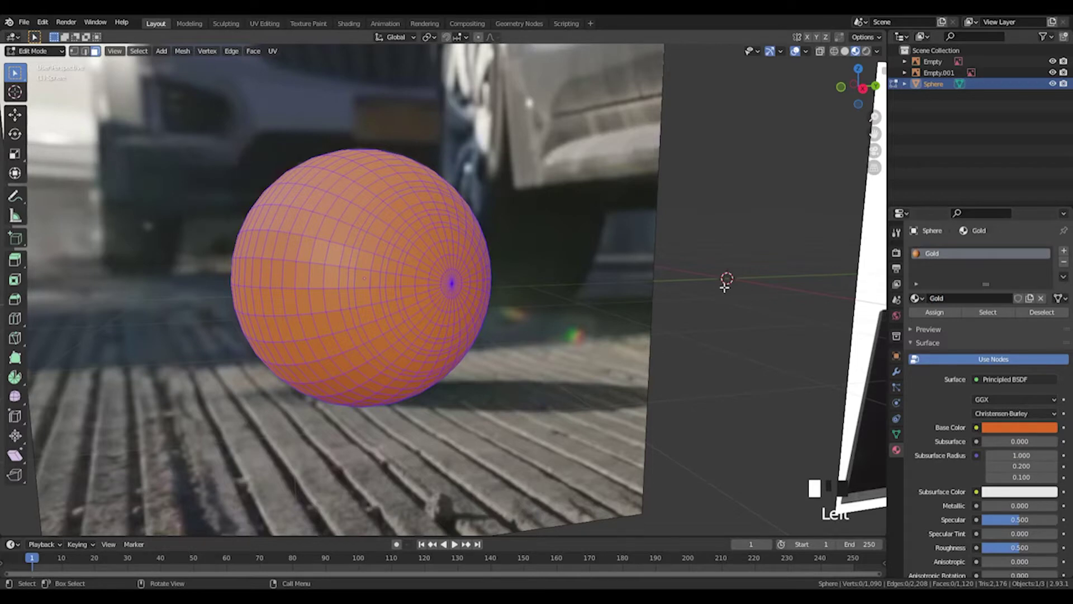
Return to the right orthographic view and display the sphere in wireframe over the plank photo
scroll(554, 259, "up", 1)
middle_click_drag(417, 254, 402, 252)
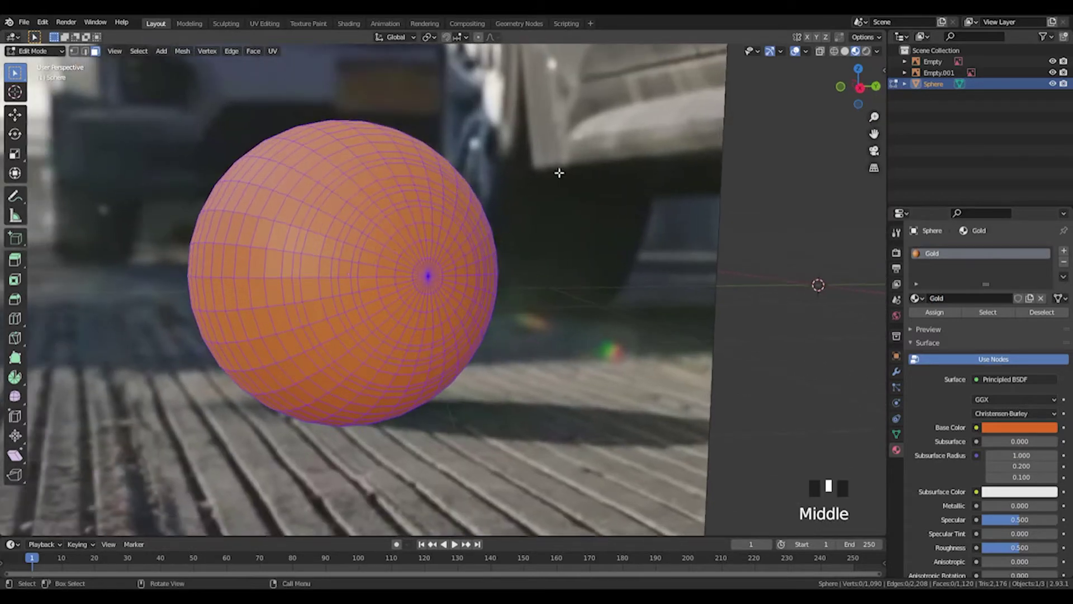
left_click(861, 88)
key("z")
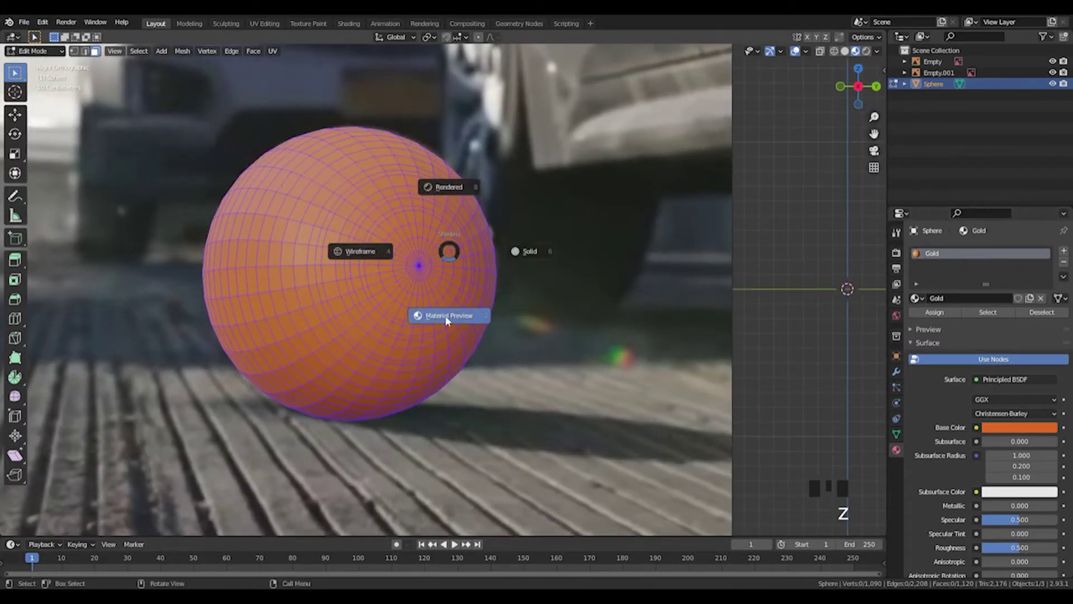
key("z")
scroll(385, 274, "up", 2)
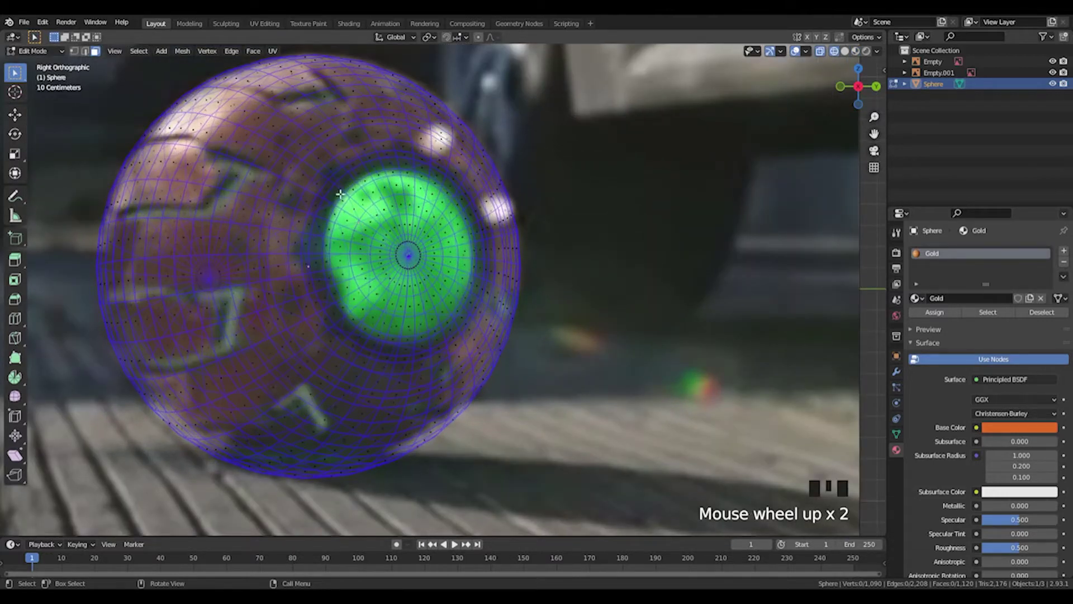
Select a ring of faces around the pole inside the core, using solid shading
left_click(365, 235, "alt")
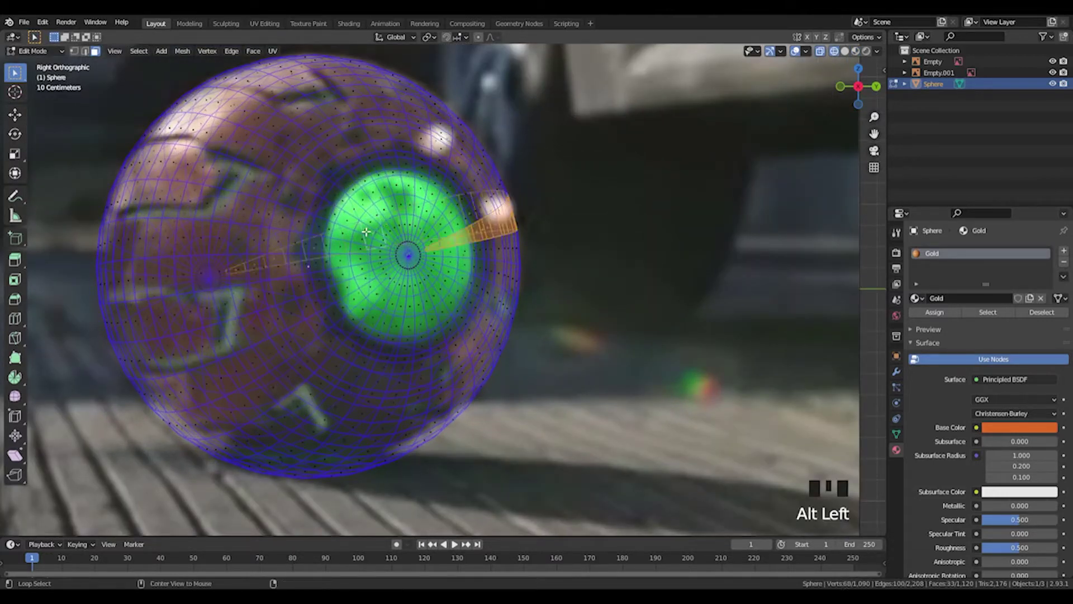
left_click(365, 237, "alt")
key("z")
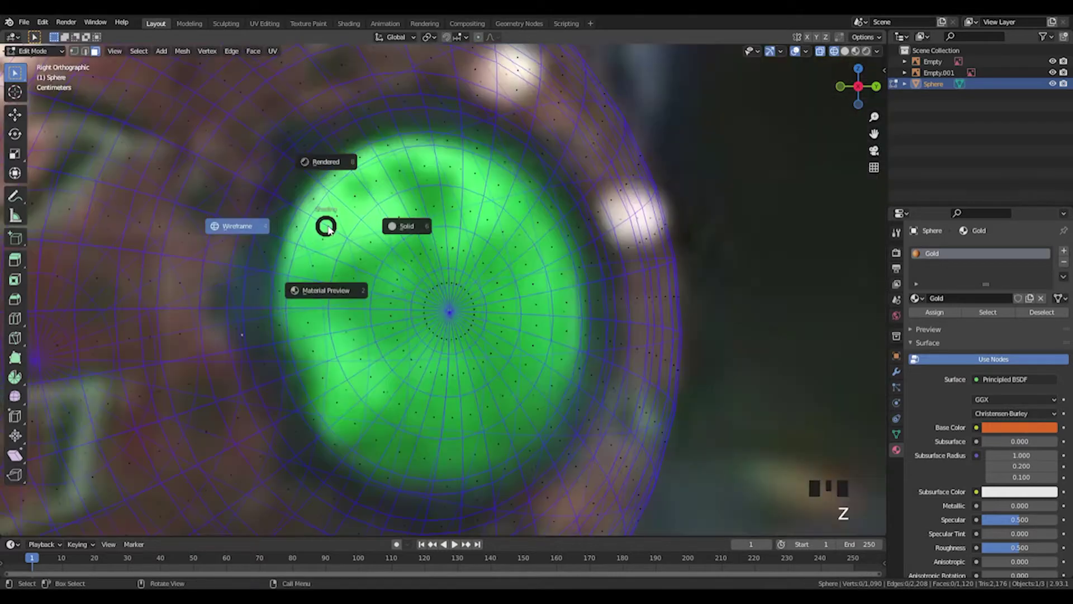
left_click(414, 230)
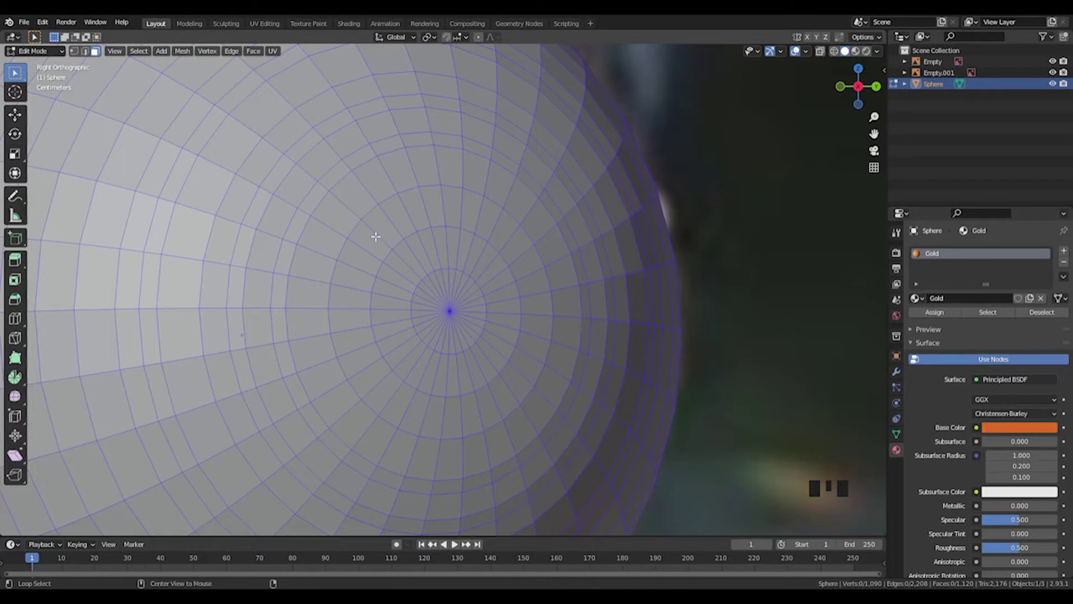
left_click(355, 232, "alt")
left_click(372, 233, "alt")
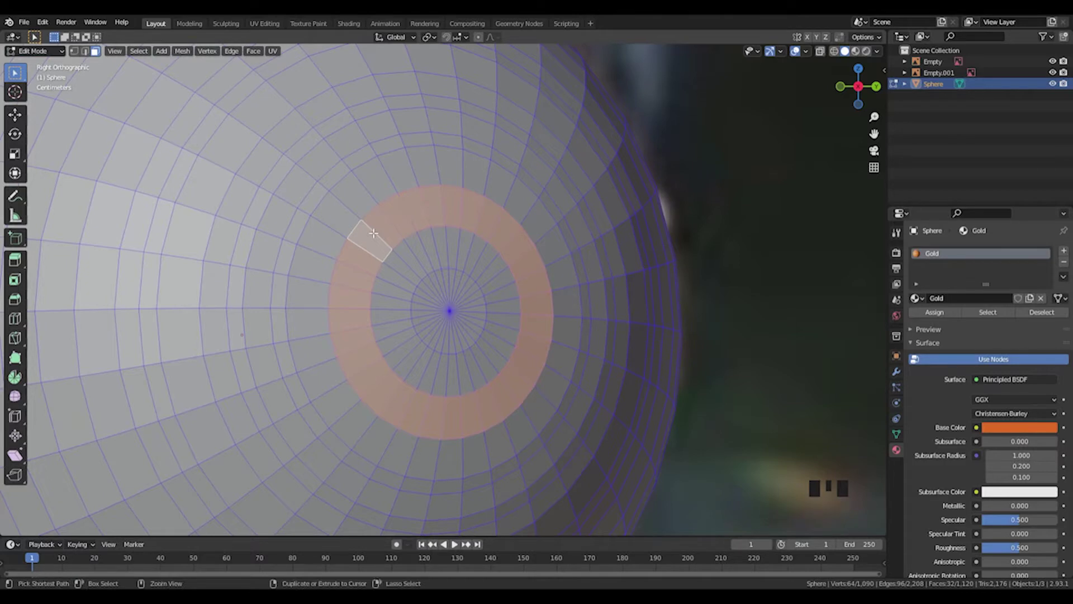
Grow the face selection out to the core's edge loop and check it in wireframe against the photo's green core
key("ctrl+KP_Add")
key("ctrl+KP_Add")
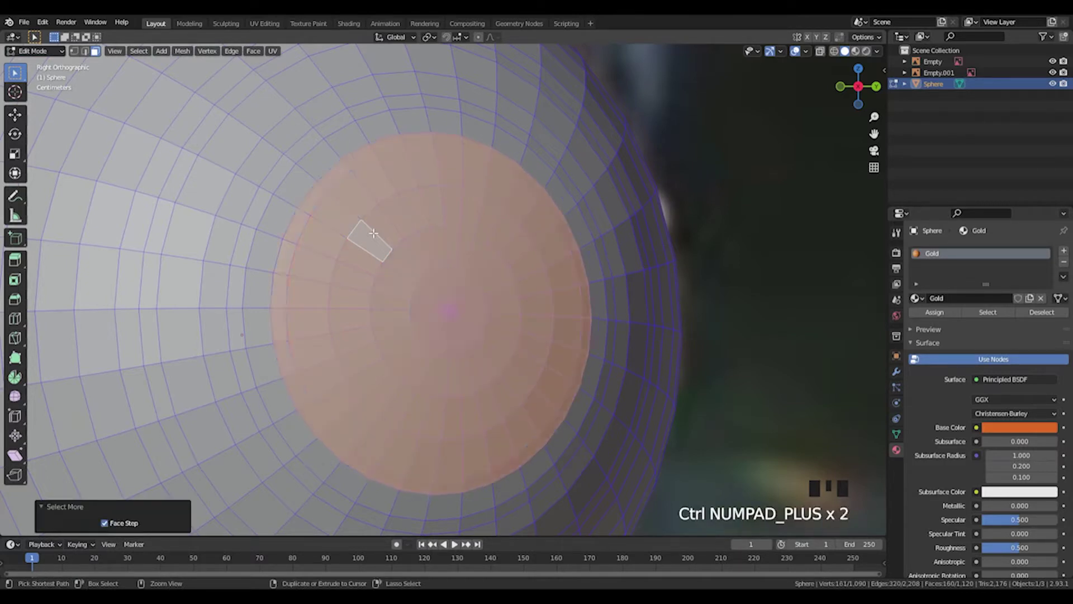
key("ctrl+KP_Subtract")
key("ctrl+KP_Subtract")
key("ctrl+KP_Subtract")
key("ctrl+KP_Add")
key("ctrl+KP_Add")
key("ctrl+KP_Add")
key("ctrl+KP_Add")
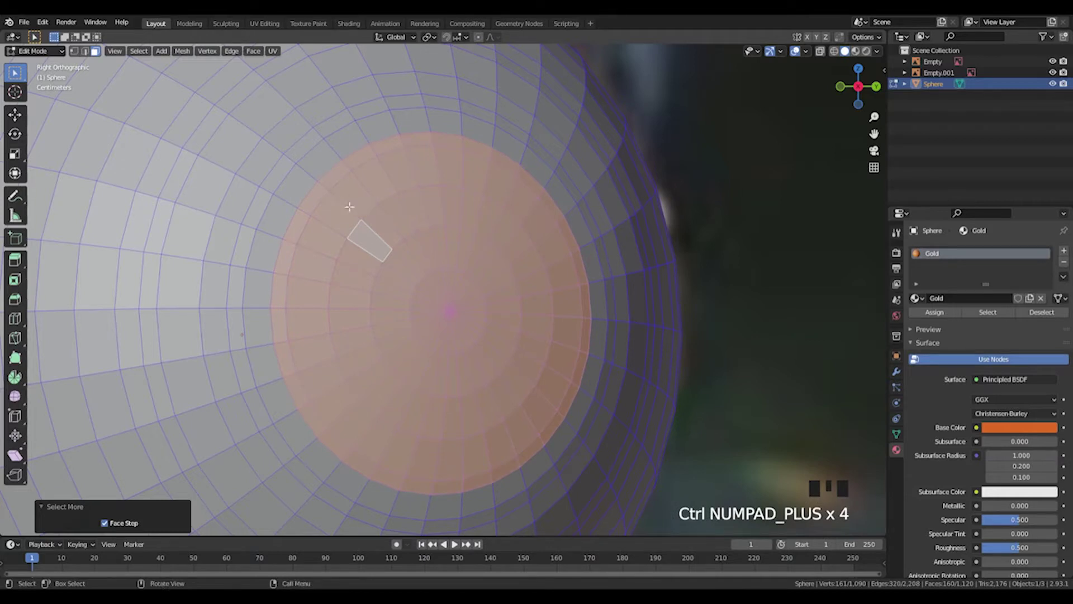
key("z")
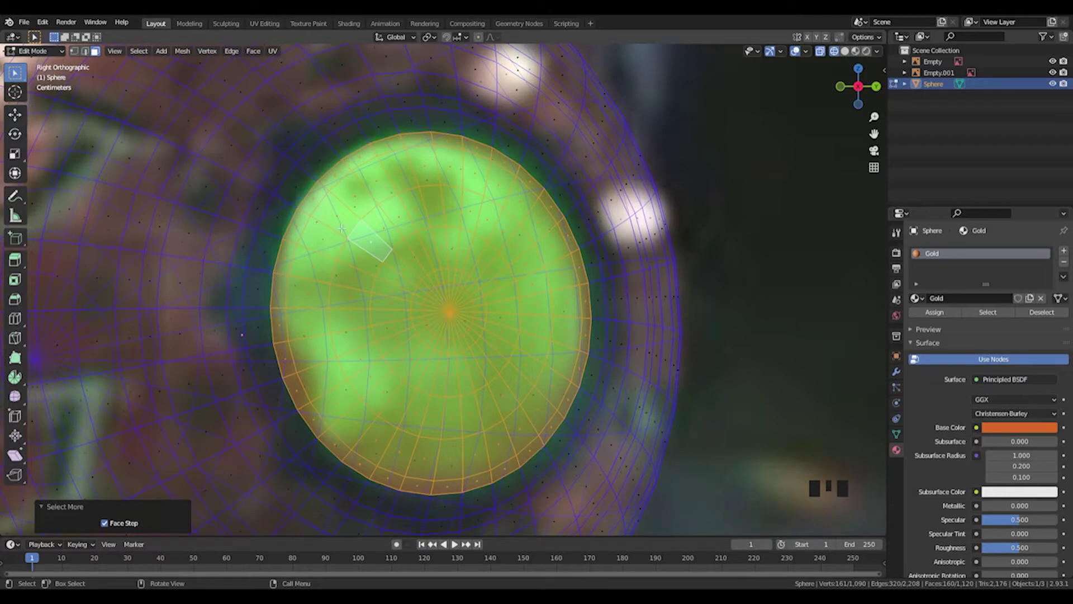
Add a second material slot with a new material named Green
double_click(1064, 251)
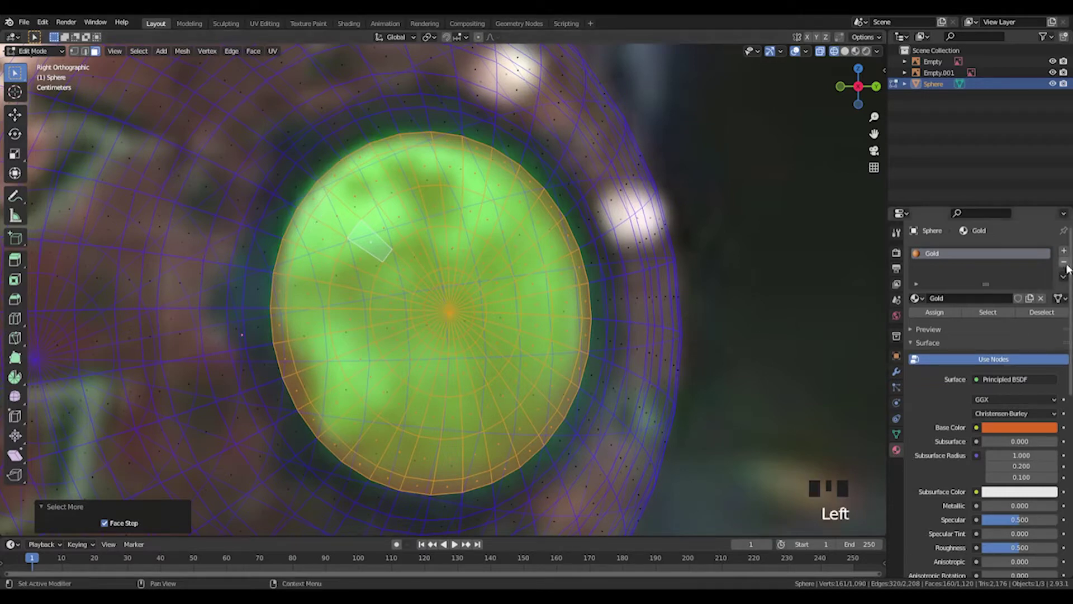
left_click(987, 320)
left_click(998, 321)
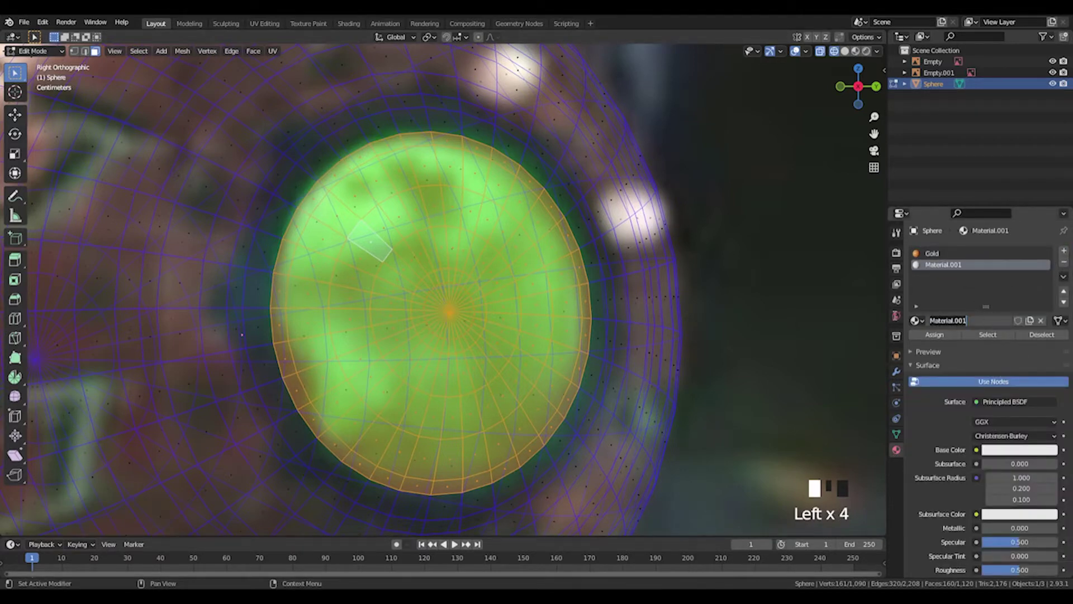
type("Green")
key("Return")
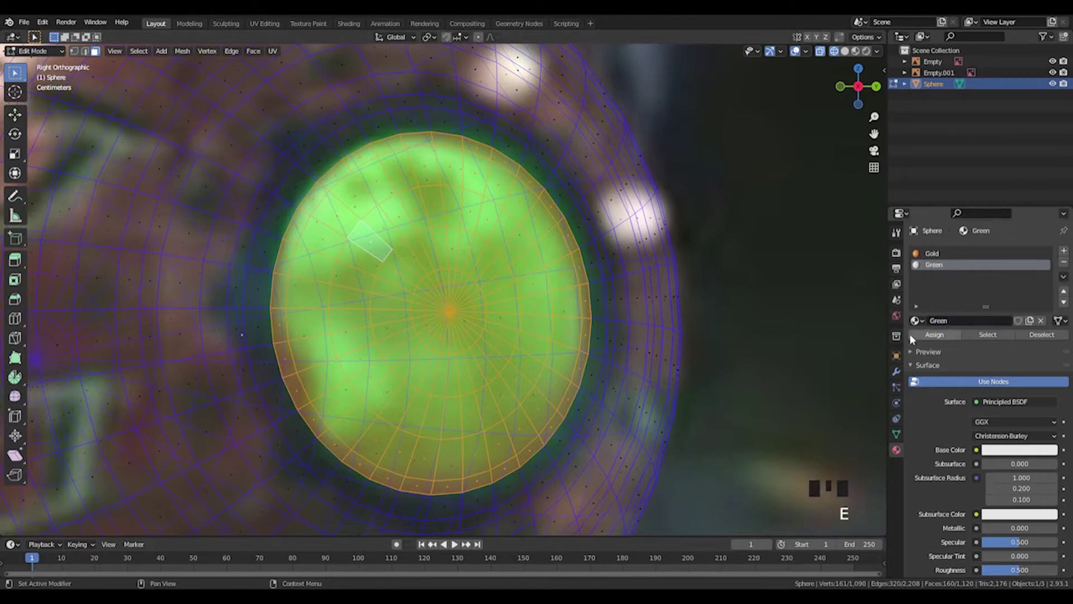
Sample Green's base color from the glowing core in the plank photo and assign the material to the selected core faces
left_click(999, 452)
left_click(1051, 401)
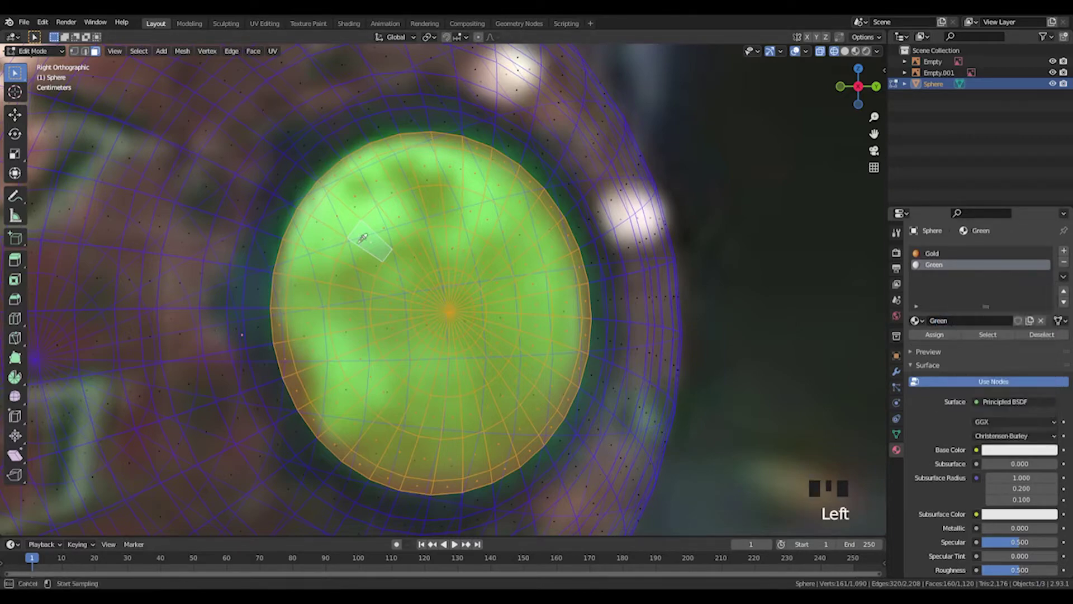
left_click(493, 216)
scroll(568, 300, "down", 3)
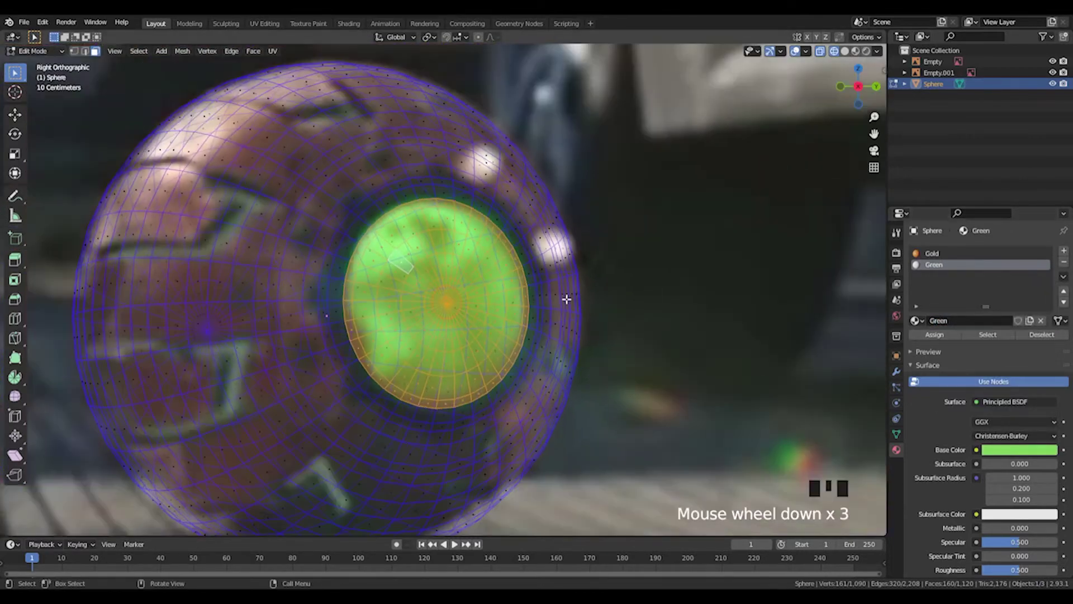
left_click(926, 336)
key("z")
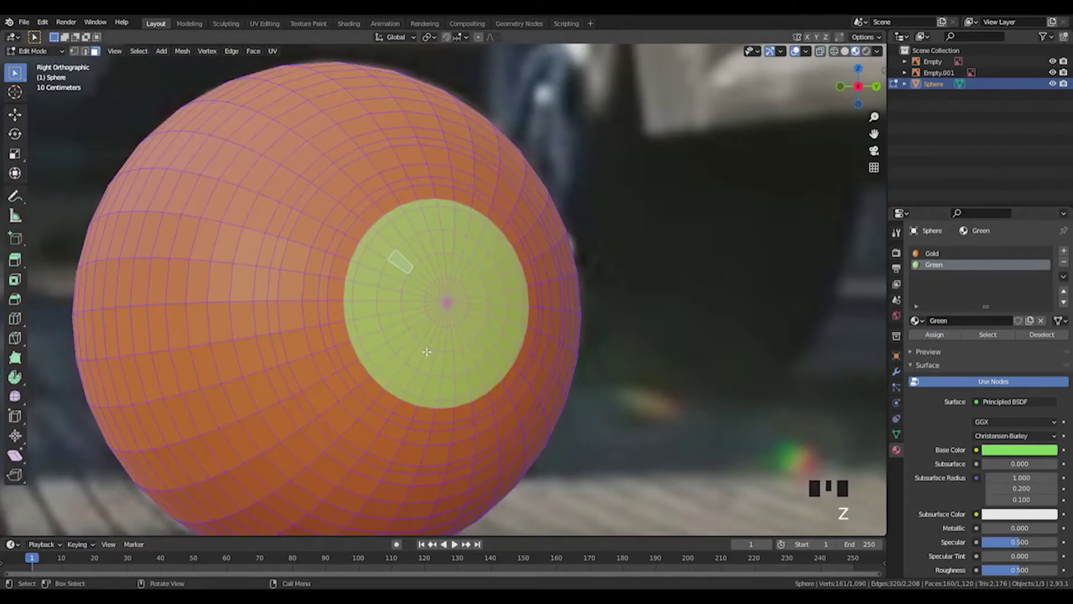
Add a third material slot with a new material named Black
left_click(1011, 274)
left_click(1064, 250)
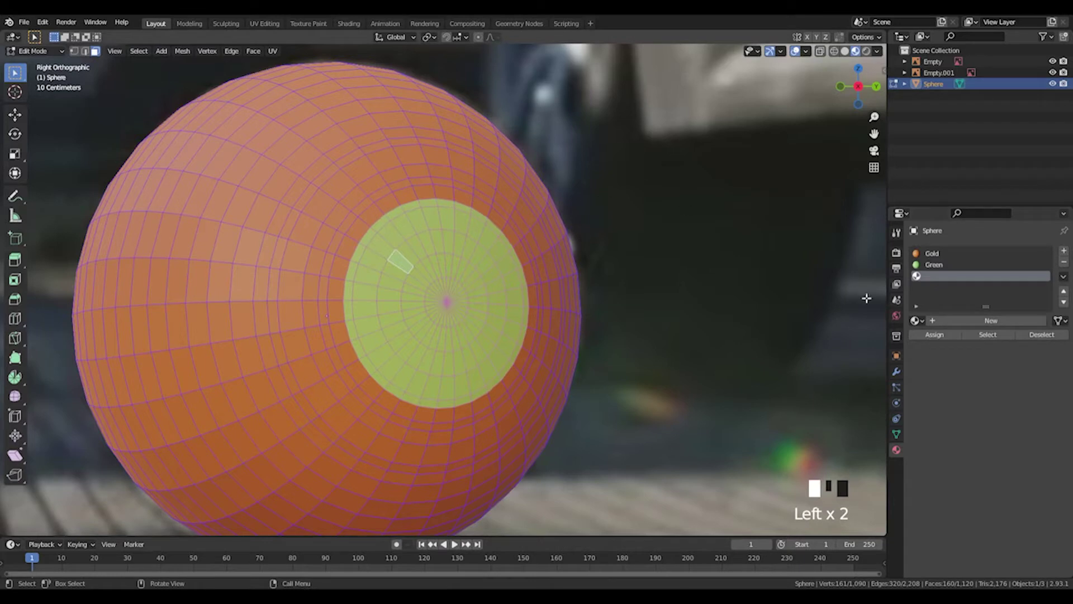
left_click(984, 321)
left_click(973, 321)
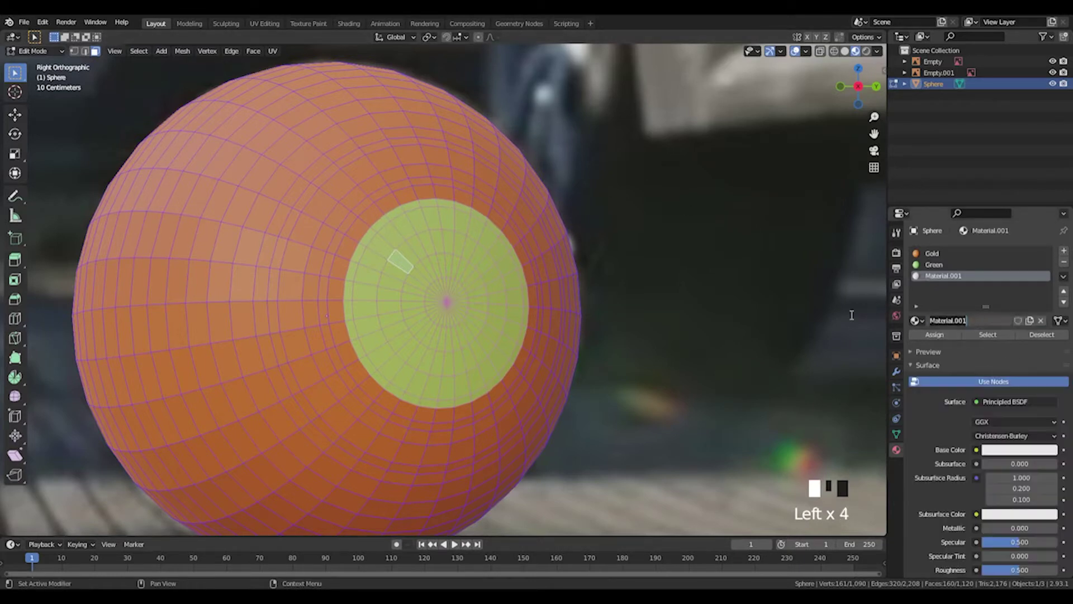
type("Black")
key("Return")
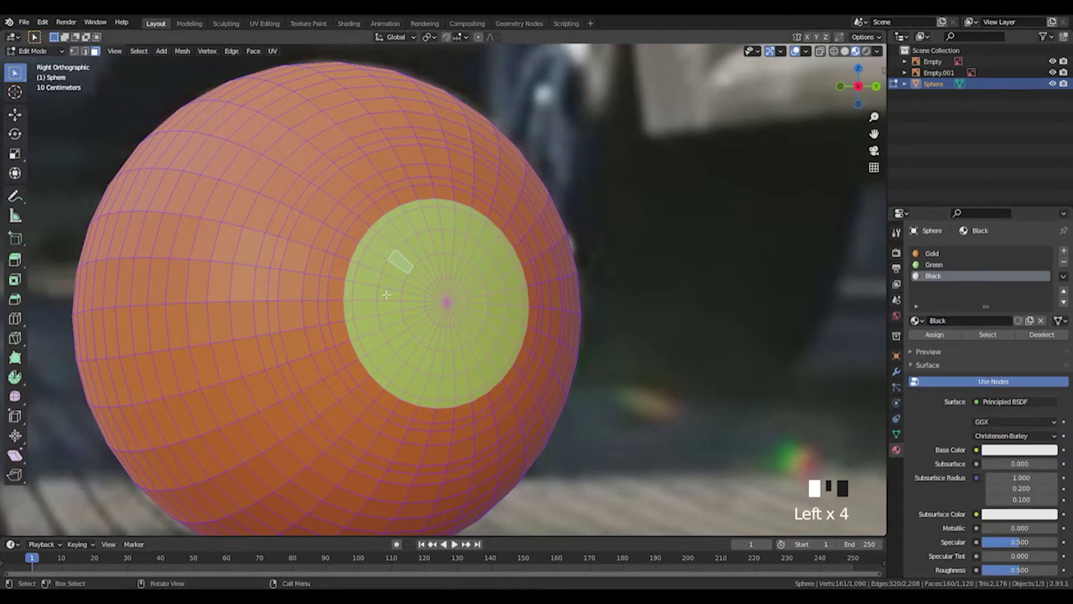
Select the face loop around the green core in wireframe, grow it by one ring, and assign the Black material
scroll(343, 224, "up", 1)
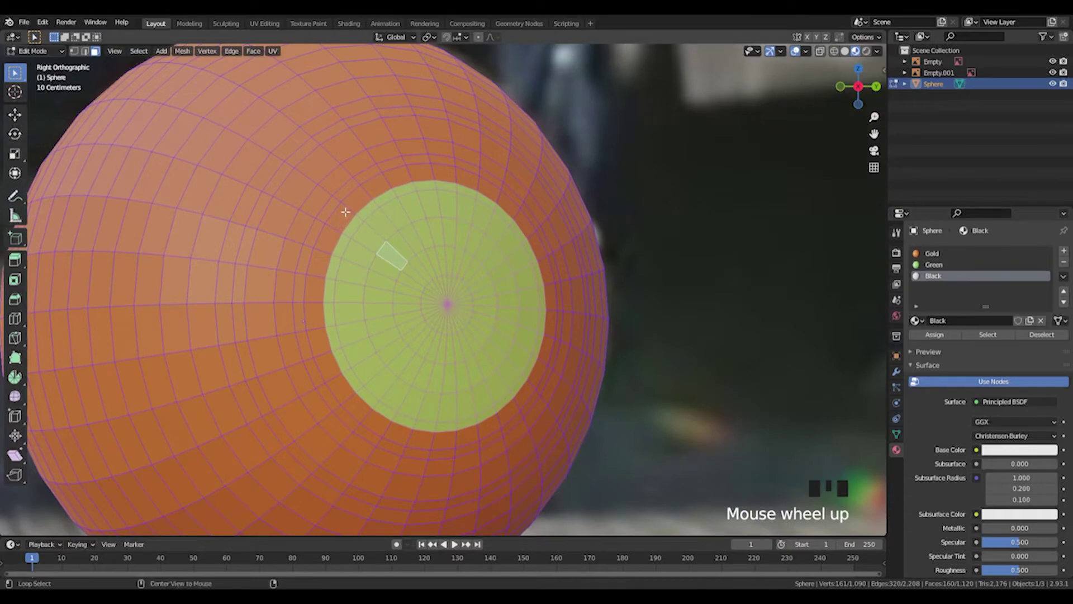
key("z")
left_click(259, 202)
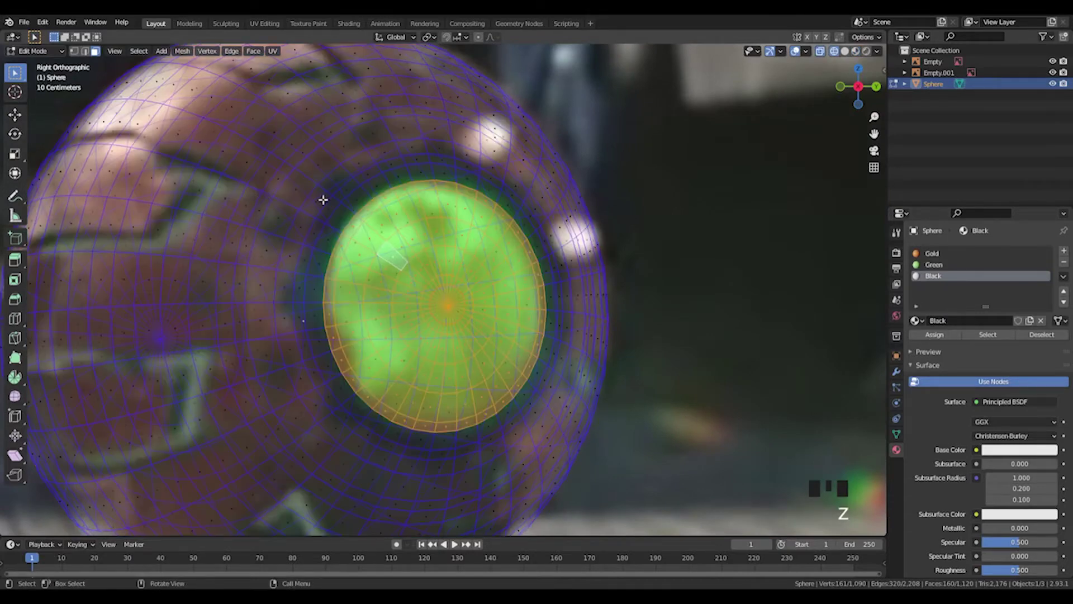
left_click(352, 183, "alt")
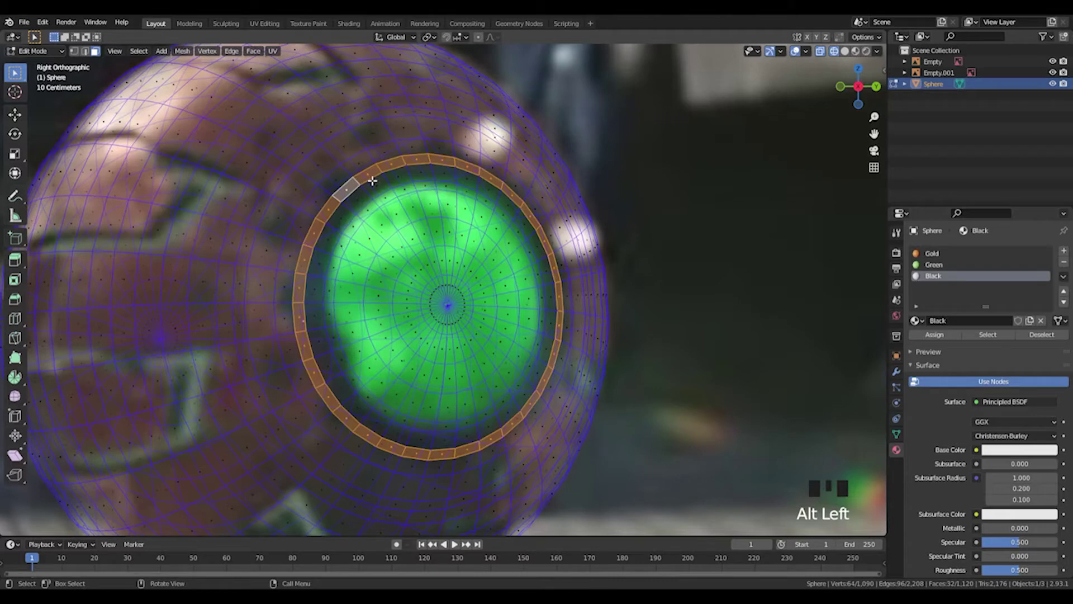
key("ctrl+KP_Add")
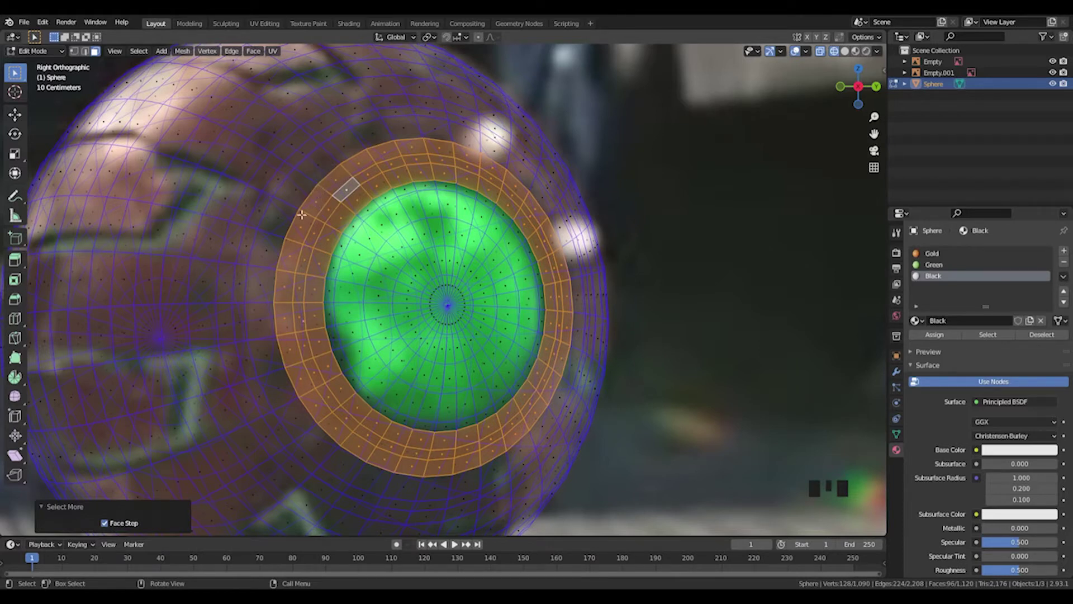
left_click(947, 334)
Switch to Material Preview shading and darken the Black material's base color to pure black
key("z")
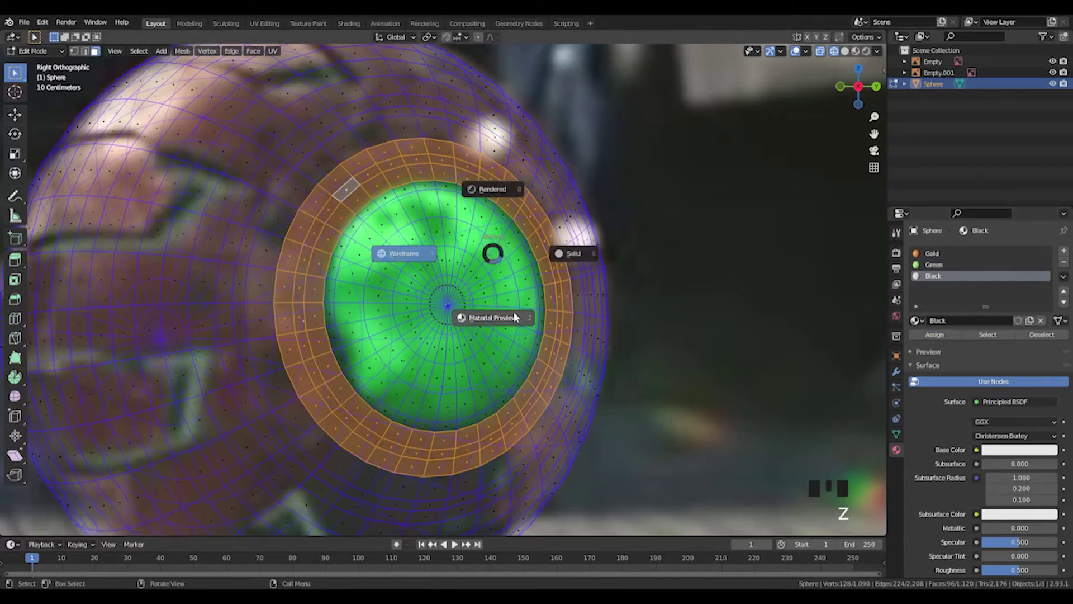
left_click(515, 316)
left_click(1021, 452)
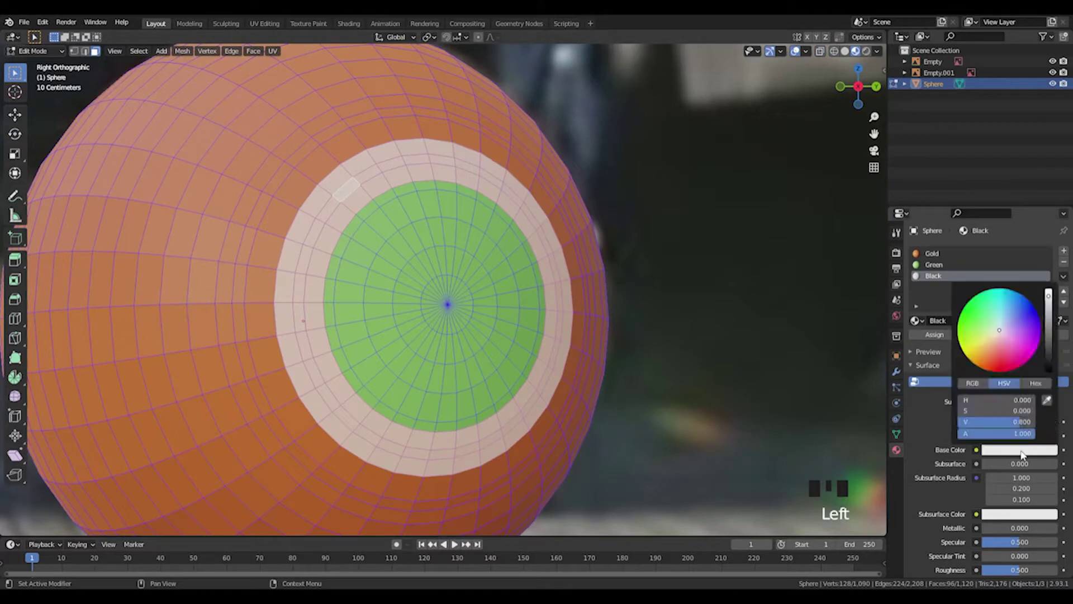
left_click(1011, 453)
left_click_drag(1049, 364, 1049, 375)
scroll(405, 222, "down", 1)
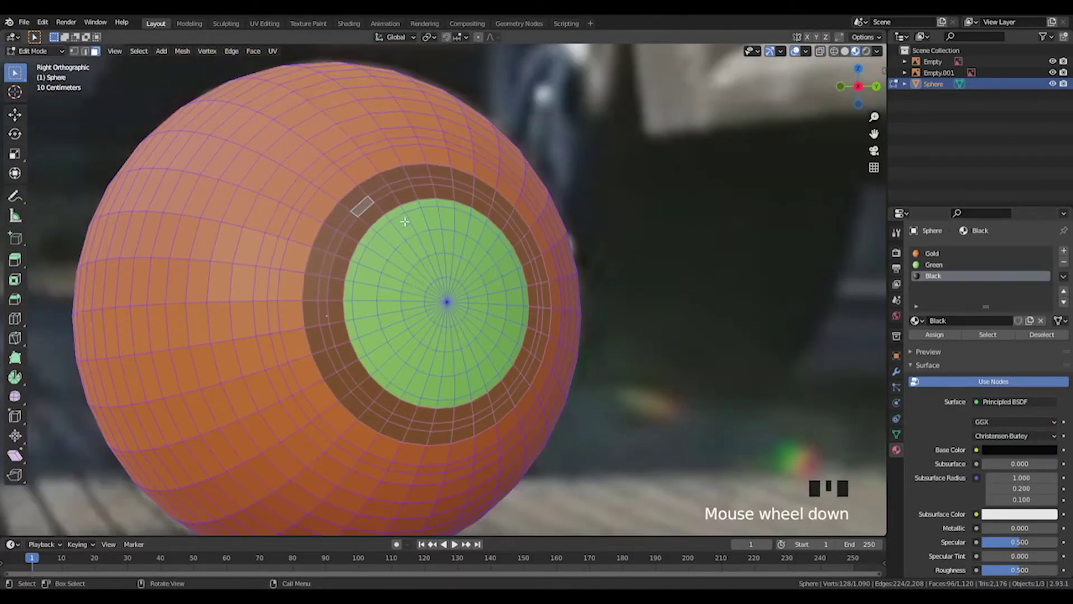
Compare the collar's face loops with the dark ring in the photo in wireframe, ending back in Material Preview
middle_click_drag(438, 181, 381, 209)
scroll(419, 191, "down", 2)
key("z")
left_click(338, 205)
left_click(854, 88)
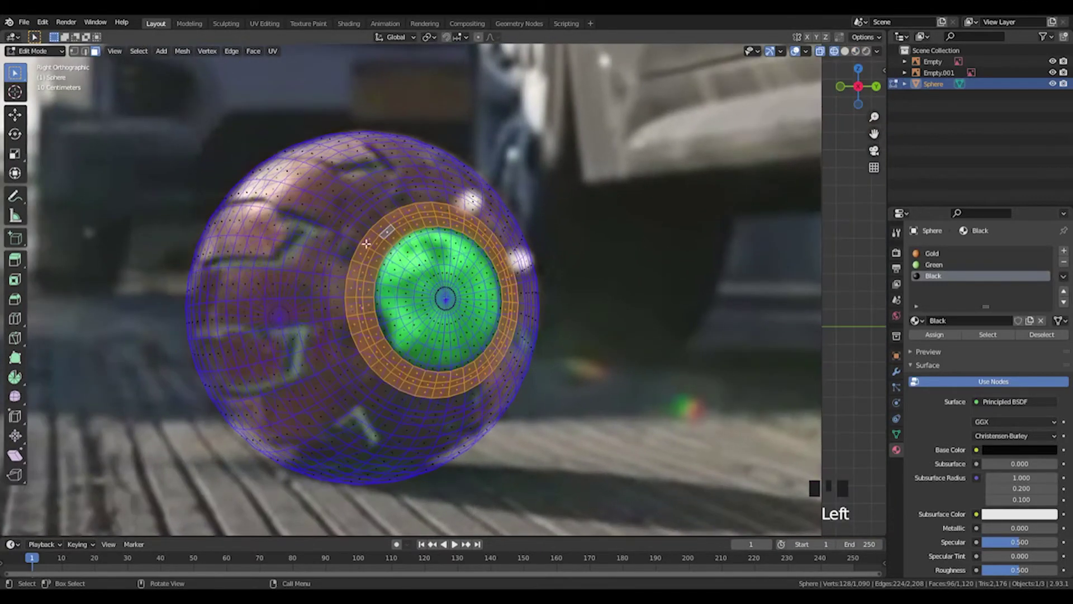
scroll(368, 245, "up", 1)
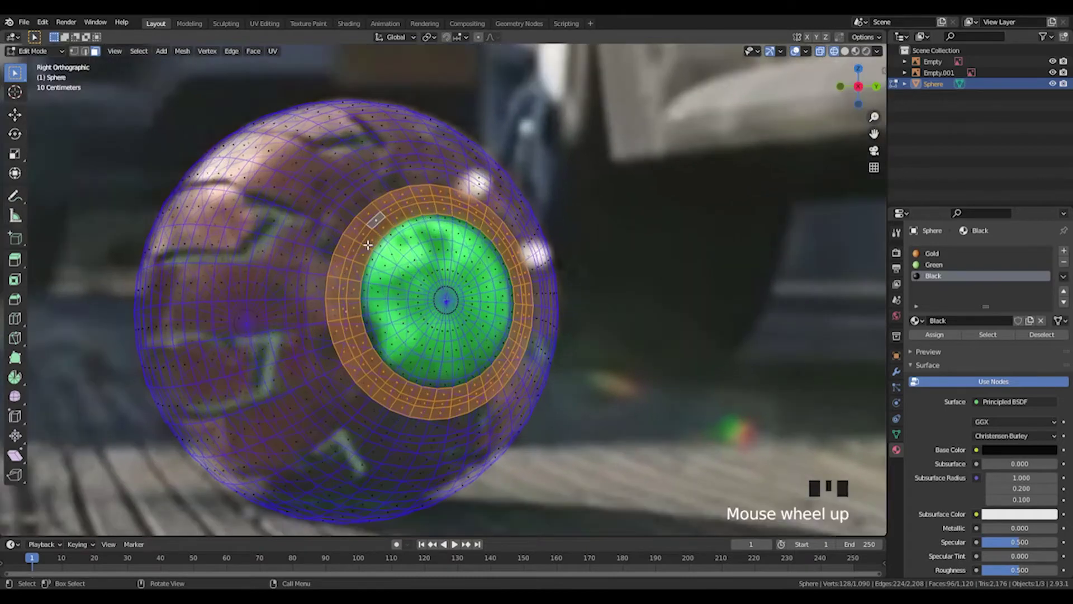
left_click(364, 198)
left_click(361, 198, "alt")
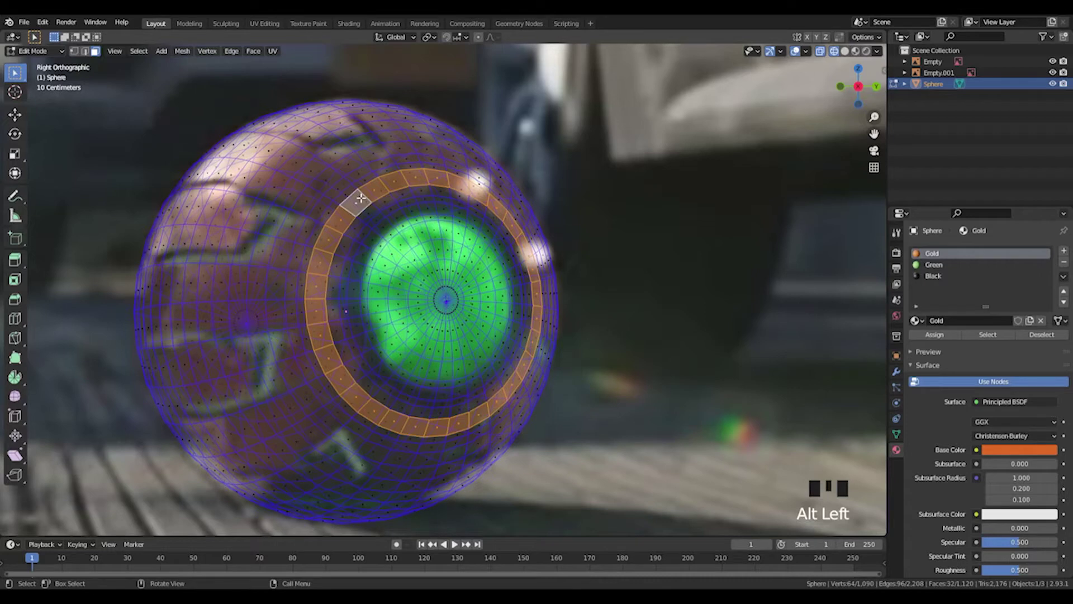
left_click(390, 231)
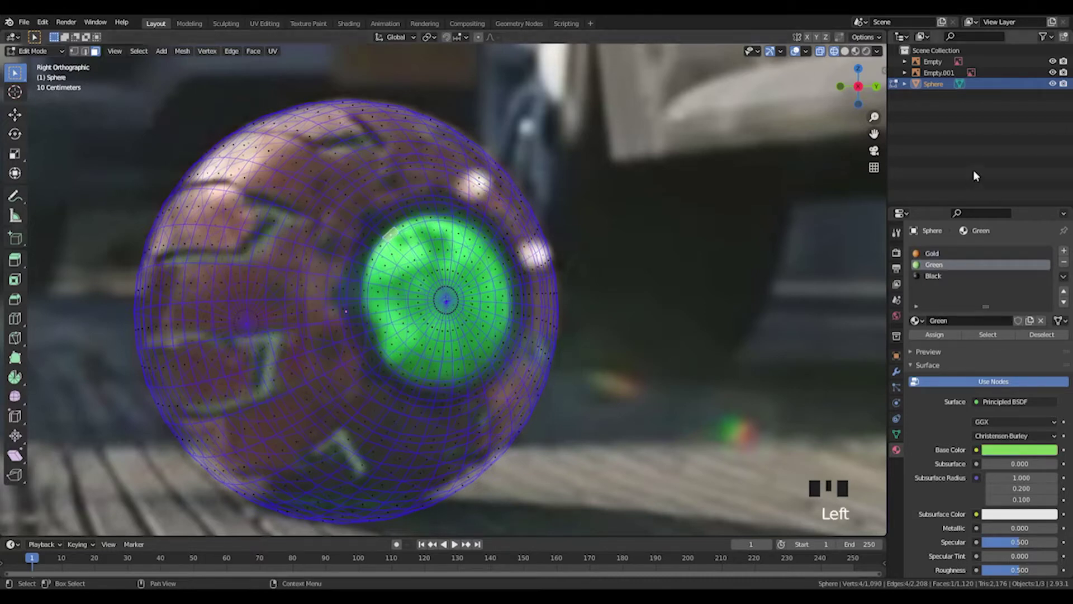
key("z")
left_click(632, 273)
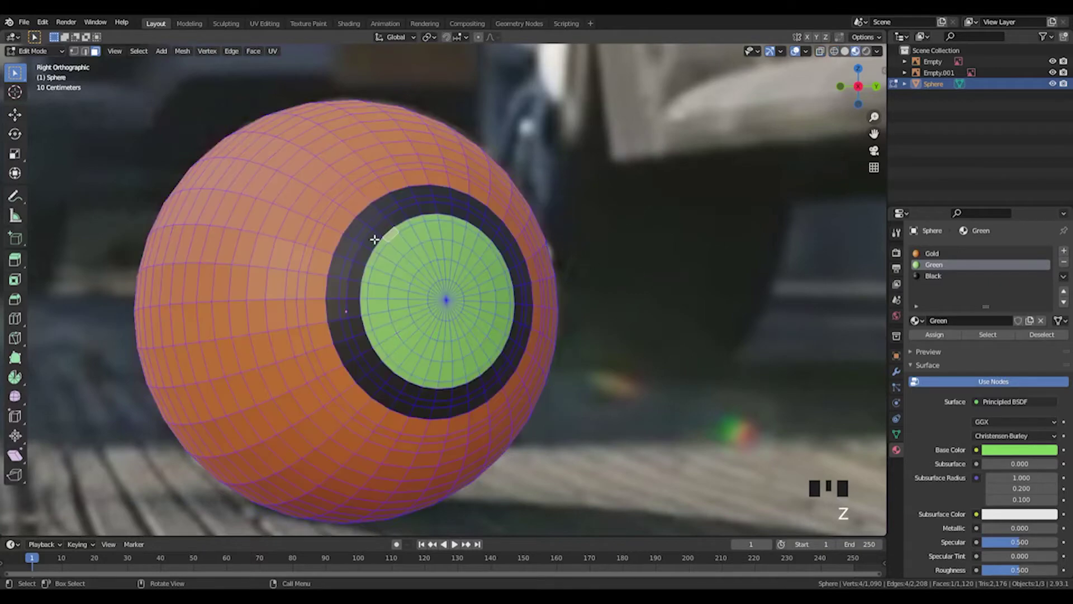
Examine the coloured sphere against both reference images from an angle and clear the face selection
middle_click_drag(387, 232, 438, 220)
scroll(442, 269, "down", 4)
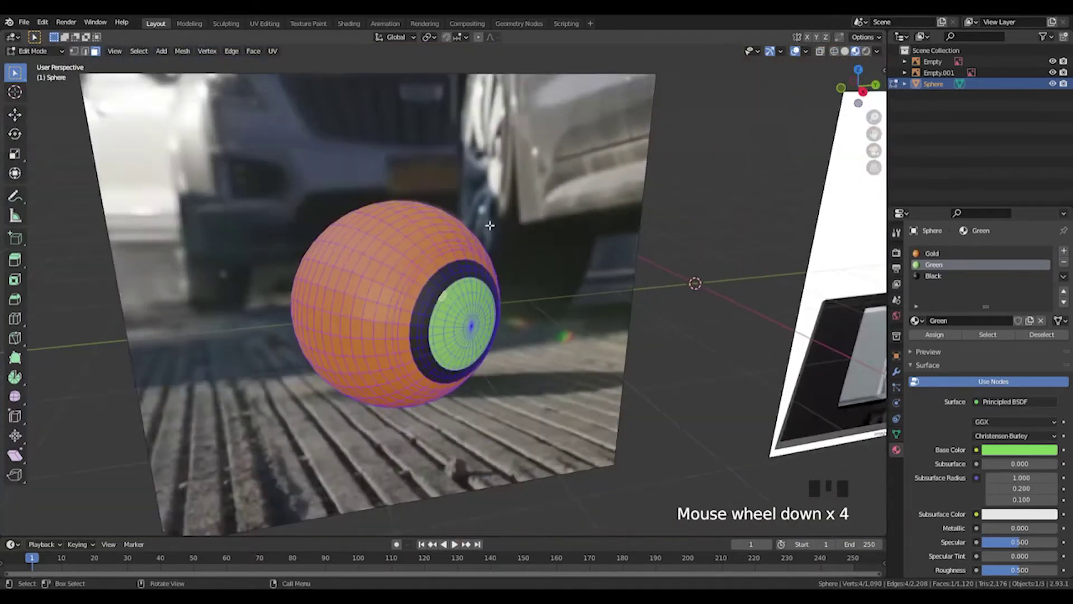
mouse_move(442, 268)
middle_mouse_down()
mouse_move(446, 279)
mouse_move(580, 259)
mouse_move(446, 264)
mouse_move(454, 269)
middle_mouse_up()
scroll(451, 267, "up", 4)
scroll(446, 264, "down", 4)
scroll(434, 265, "up", 2)
scroll(454, 270, "up", 1)
left_click(524, 206)
scroll(524, 207, "down", 3)
scroll(524, 206, "down", 1)
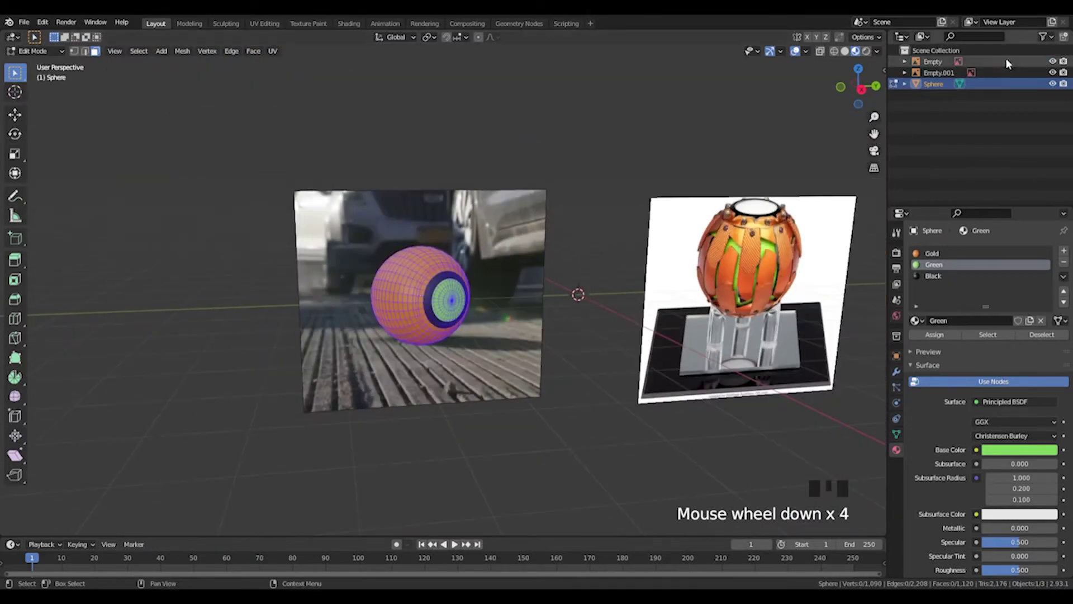
Hide both reference images and select the sphere in Object Mode
left_click(1052, 61)
left_click(1052, 73)
middle_click_drag(522, 210, 496, 251)
key("Tab")
left_click(373, 290)
scroll(638, 237, "up", 3)
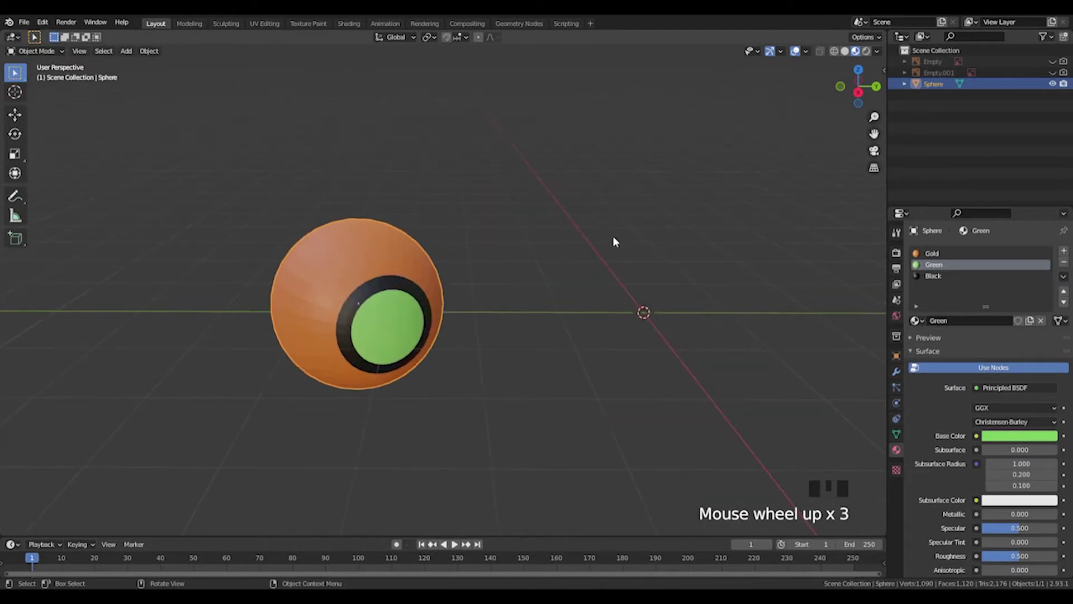
Set the sphere's Y and Z location to 0 m and its X, Y and Z rotation to 0°
key("n")
left_click(831, 105)
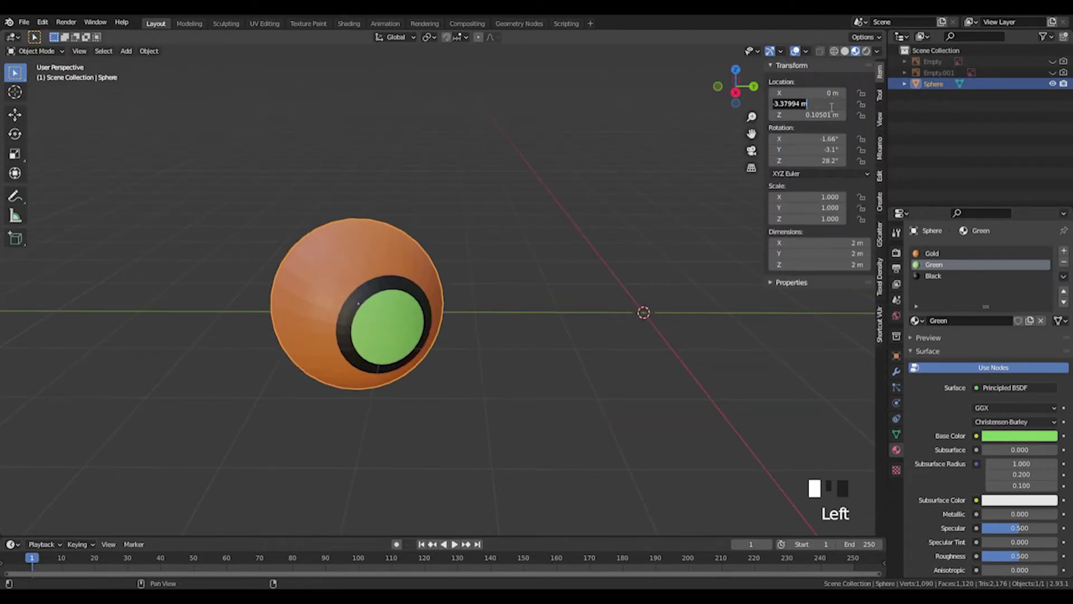
type("0")
key("Tab")
type("0")
key("Tab")
key("0")
key("Tab")
type("0")
key("Tab")
type("0")
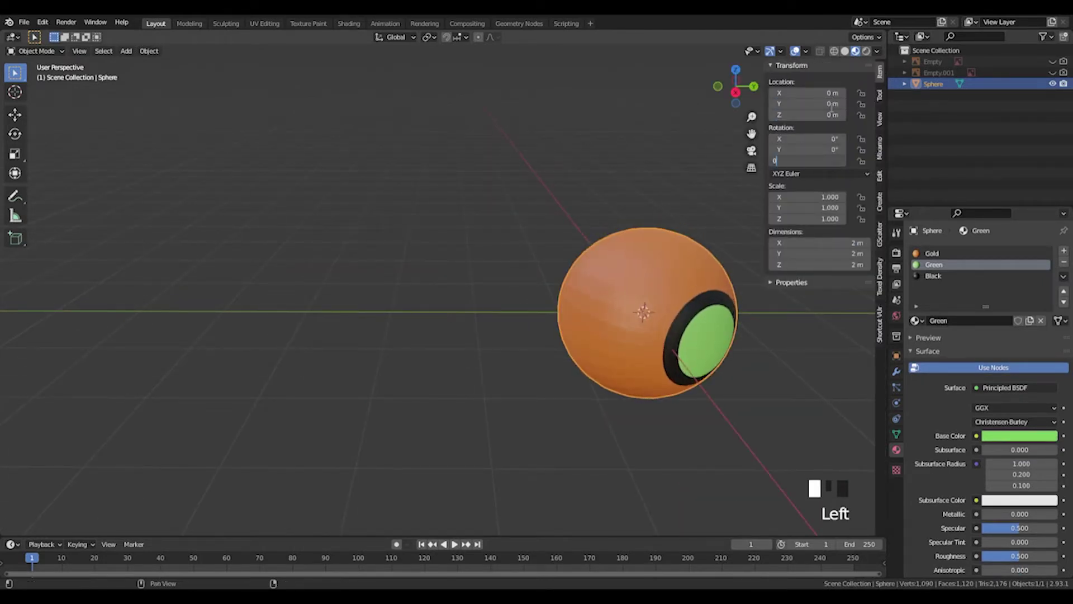
key("Tab")
key("Return")
Apply Shade Smooth to the sphere, inspect its surface, and enter Edit Mode
scroll(498, 231, "up", 1, "shift")
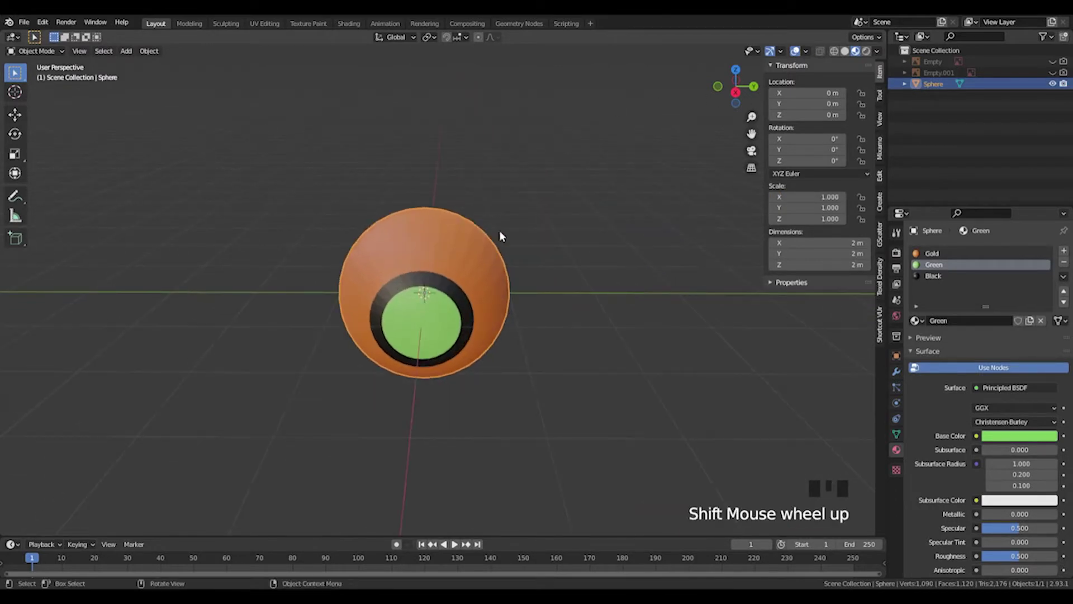
scroll(435, 252, "up", 2)
right_click(456, 222)
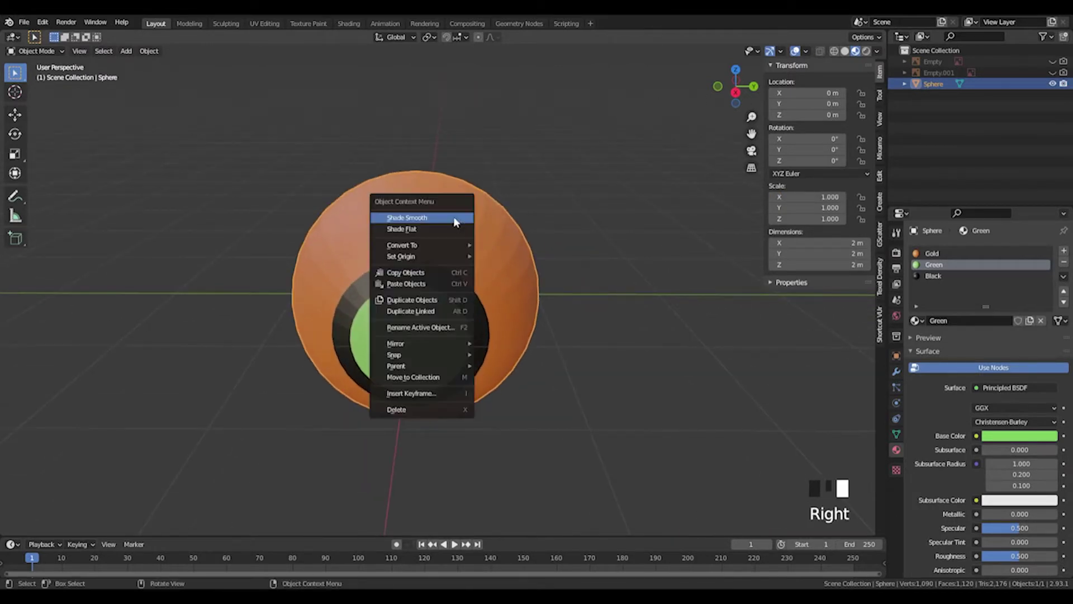
left_click(436, 220)
middle_click_drag(529, 265, 446, 285)
left_click(414, 222)
middle_click_drag(415, 222, 441, 228)
key("n")
left_click(451, 236)
key("Tab")
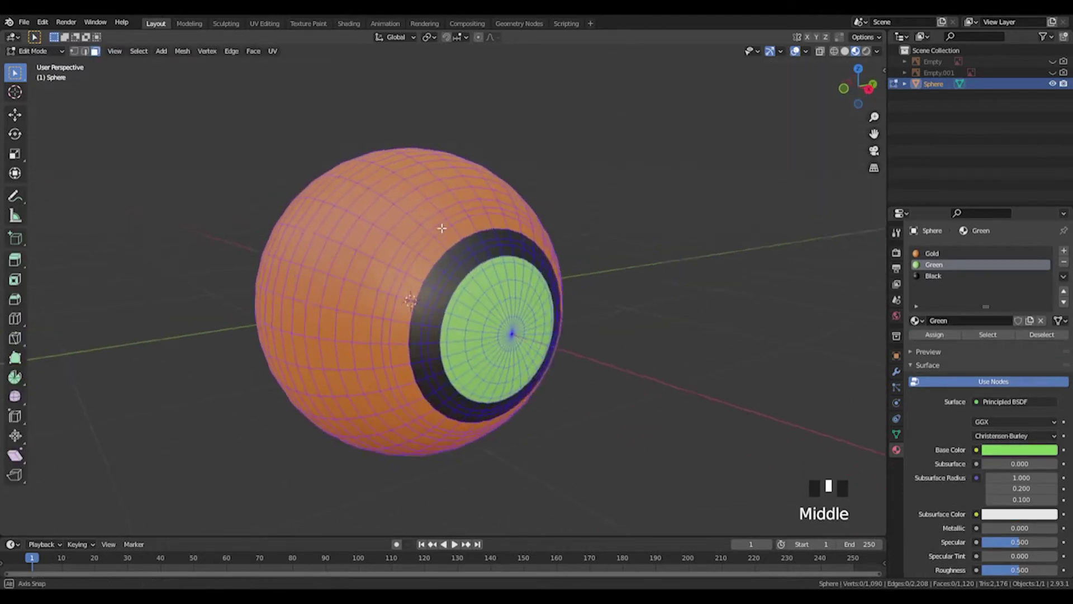
Select a face loop on the green core and grow the selection one ring past the black collar
scroll(441, 228, "up", 1)
middle_click_drag(453, 290, 457, 287)
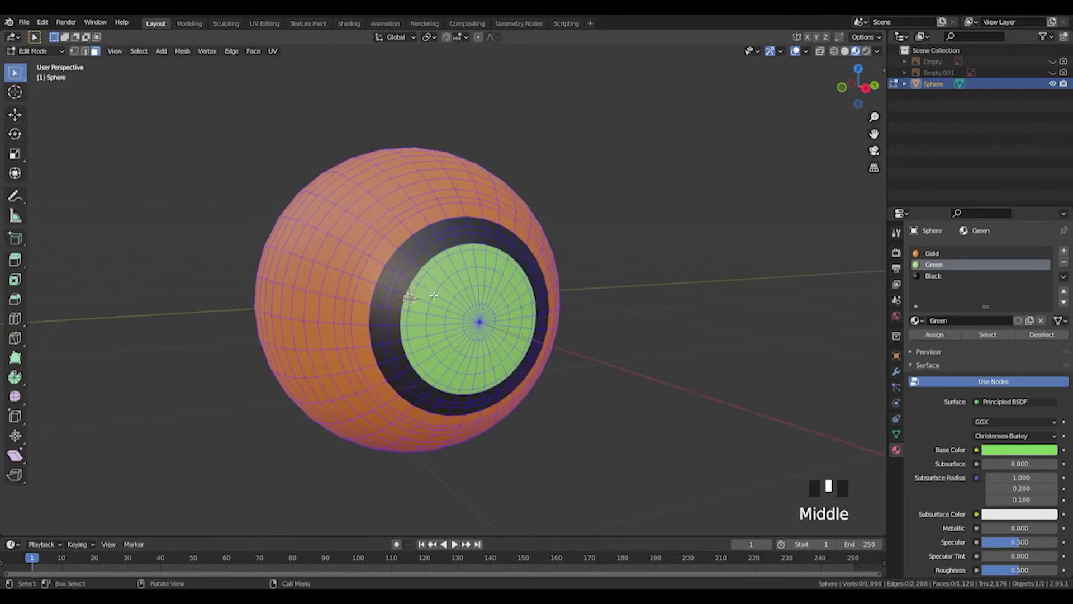
scroll(450, 287, "up", 2)
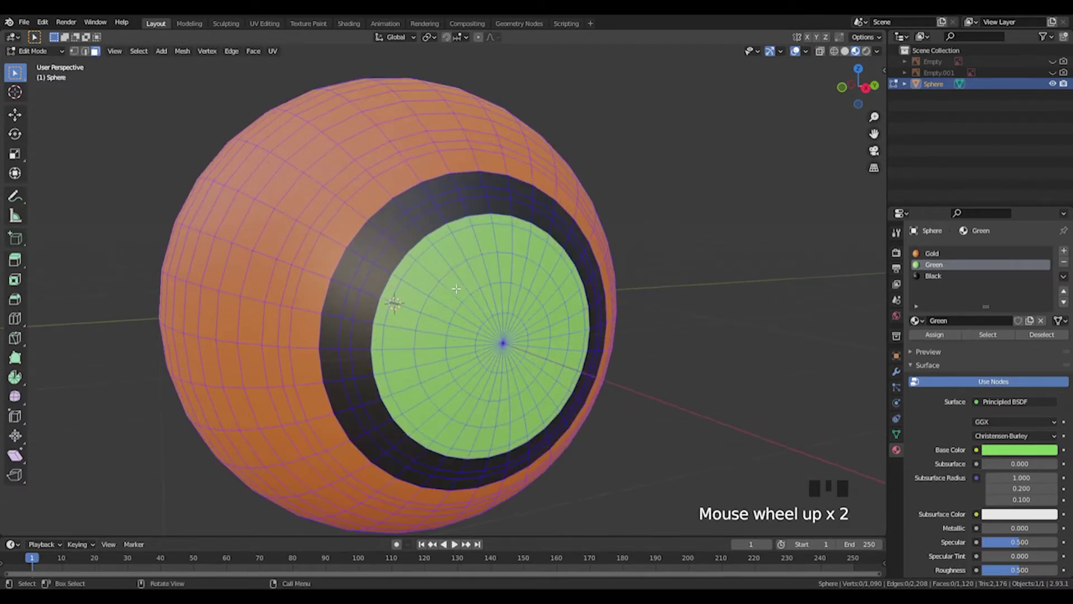
left_click(459, 285, "alt")
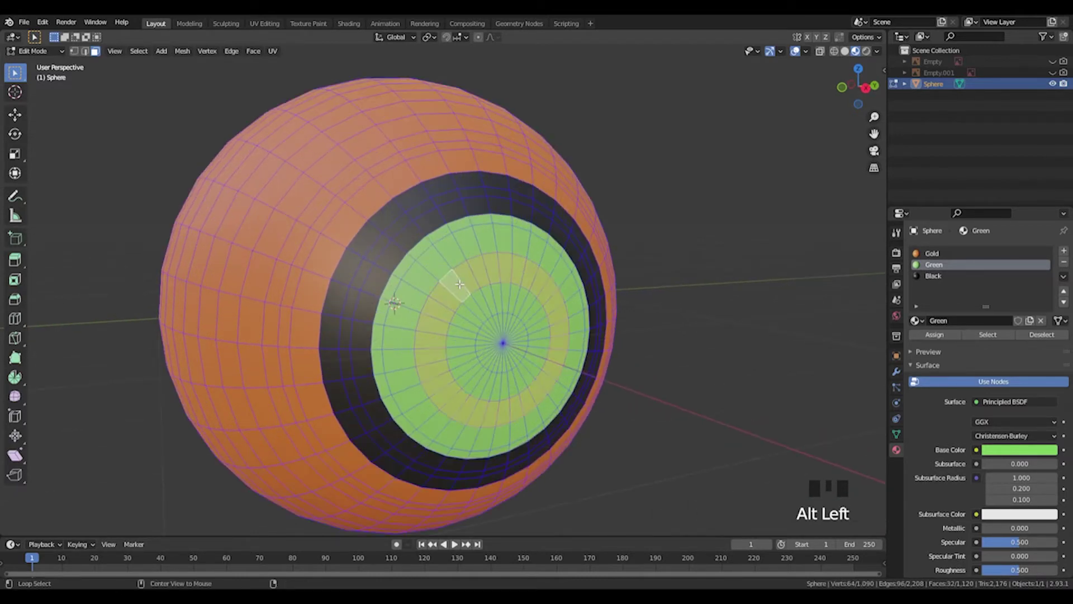
key("ctrl+KP_Add")
key("ctrl+KP_Add")
key("ctrl+KP_Add")
key("ctrl+KP_Add")
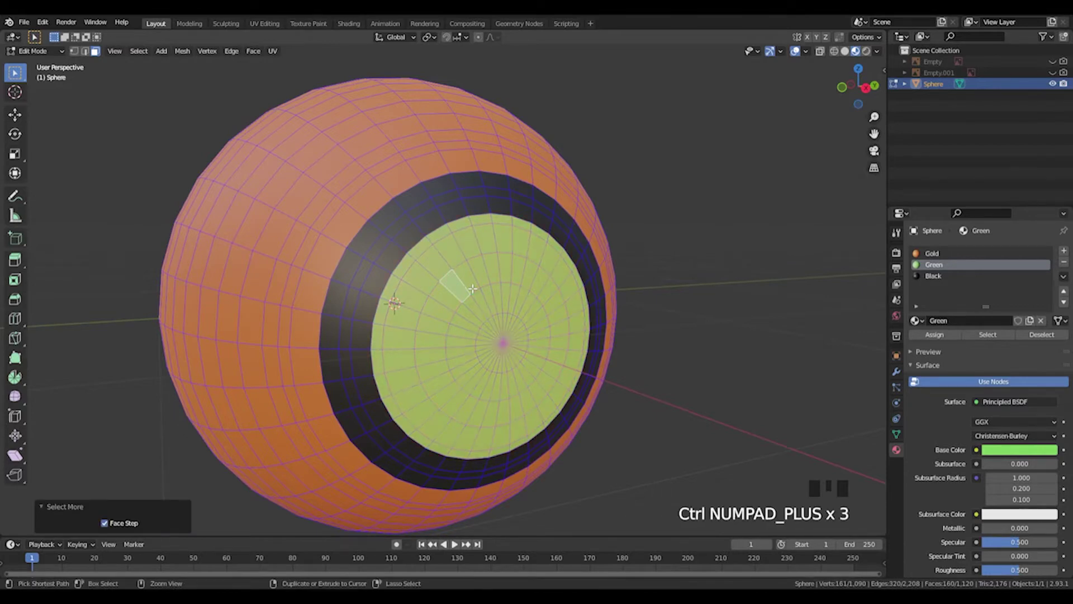
key("ctrl+KP_Add")
key("ctrl+KP_Add")
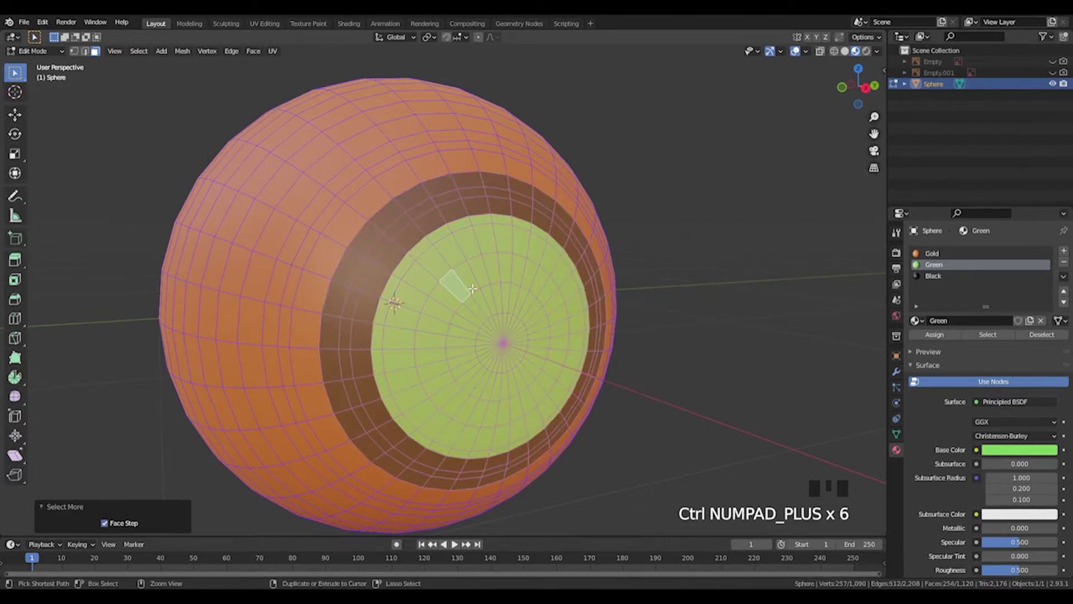
key("ctrl+KP_Add")
Box-select the sphere's core-side cap in front wireframe view, then clear the selection and return to Material Preview
middle_click_drag(473, 289, 509, 273)
left_click(850, 92)
middle_click_drag(678, 278, 566, 244, "shift")
key("z")
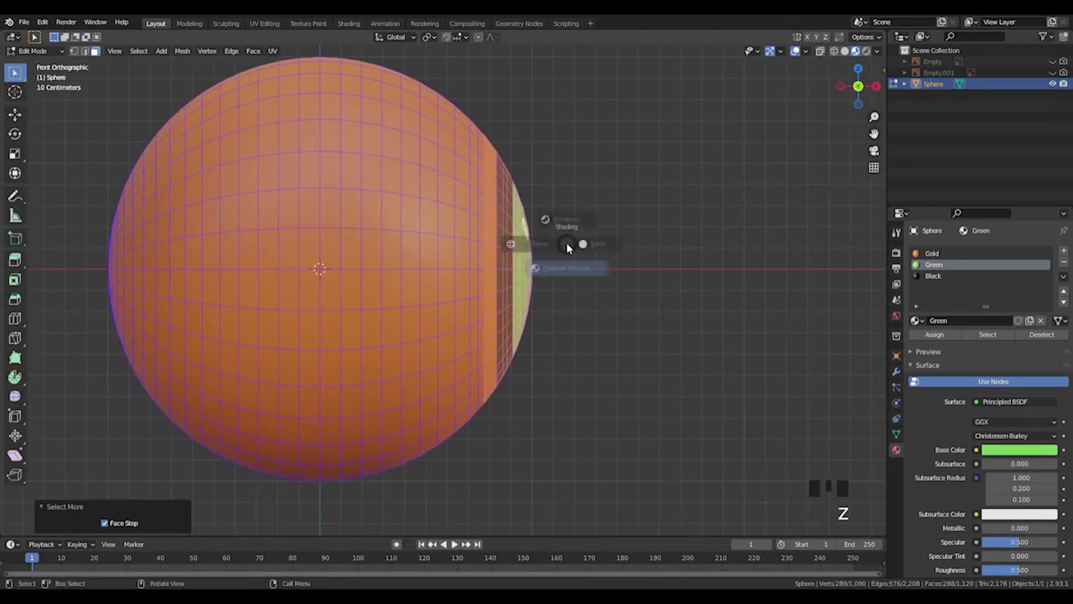
left_click(495, 246)
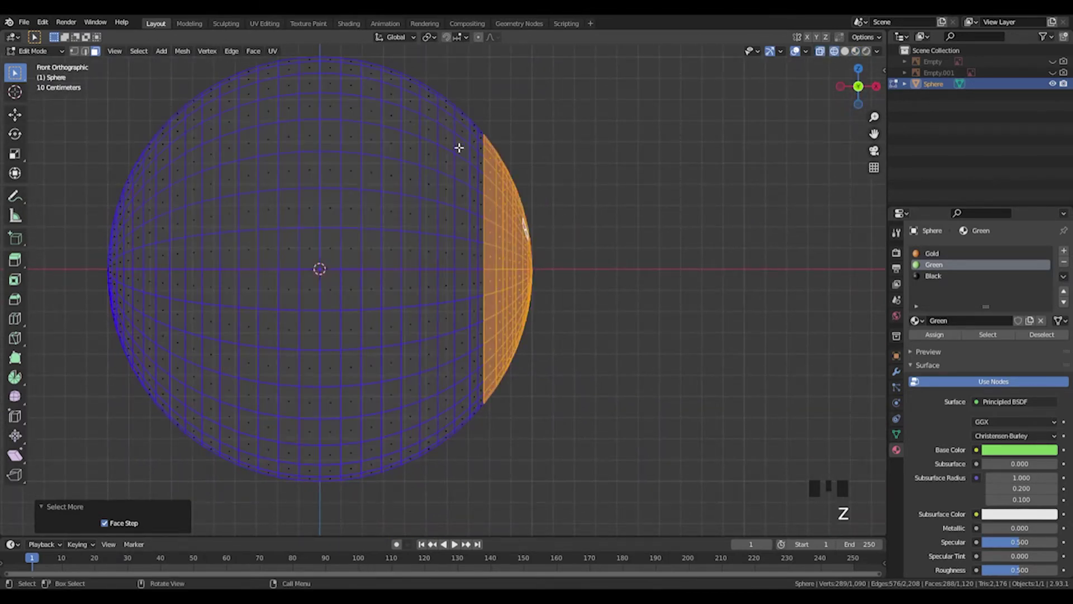
left_click_drag(617, 79, 452, 528)
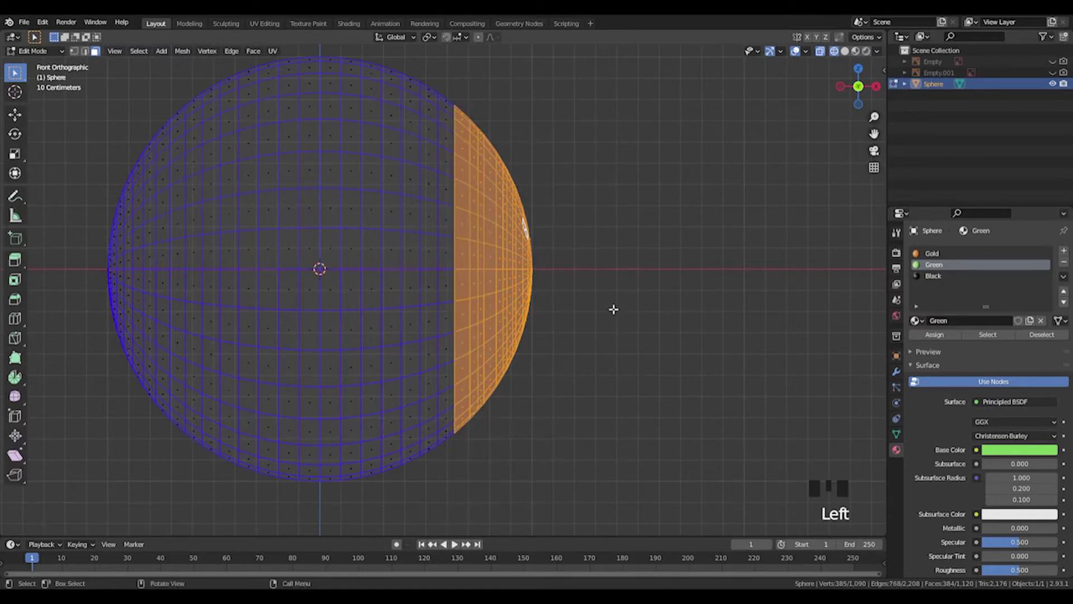
left_click_drag(630, 84, 455, 508)
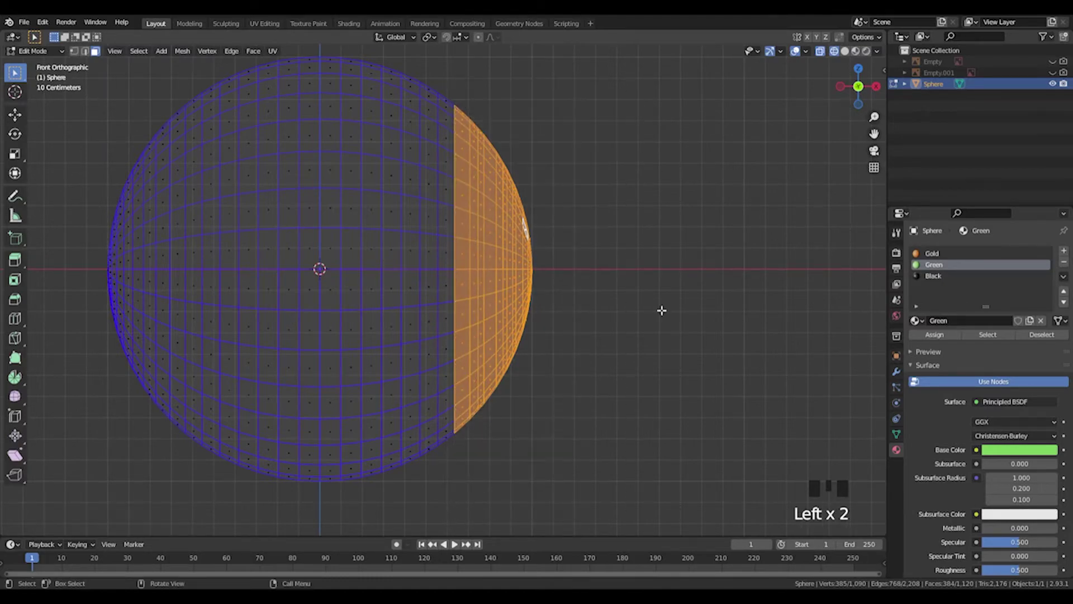
middle_click_drag(662, 312, 561, 317)
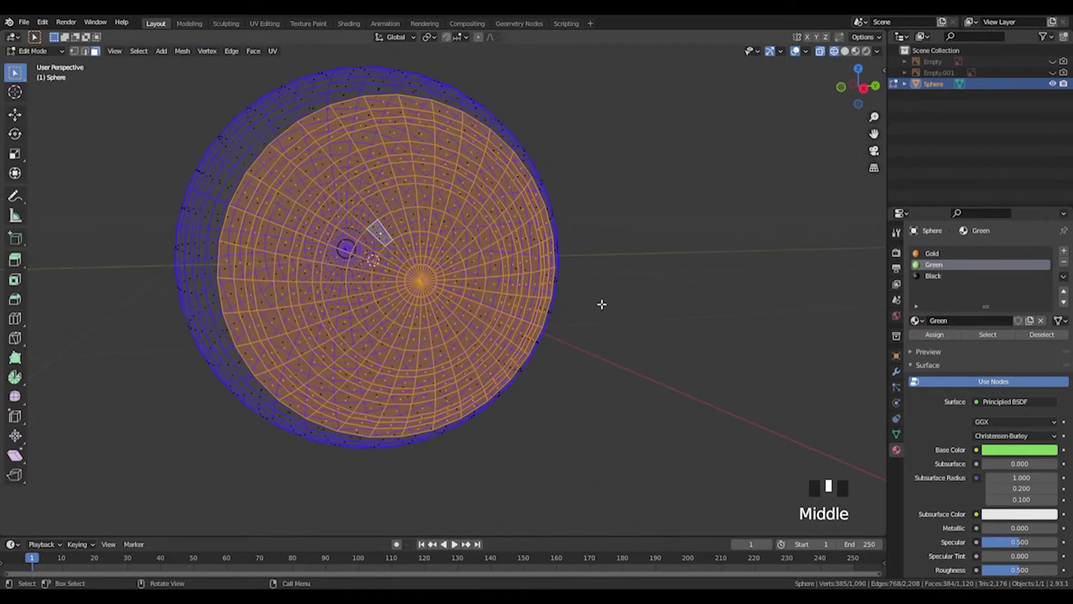
left_click(622, 282)
key("z")
key("z")
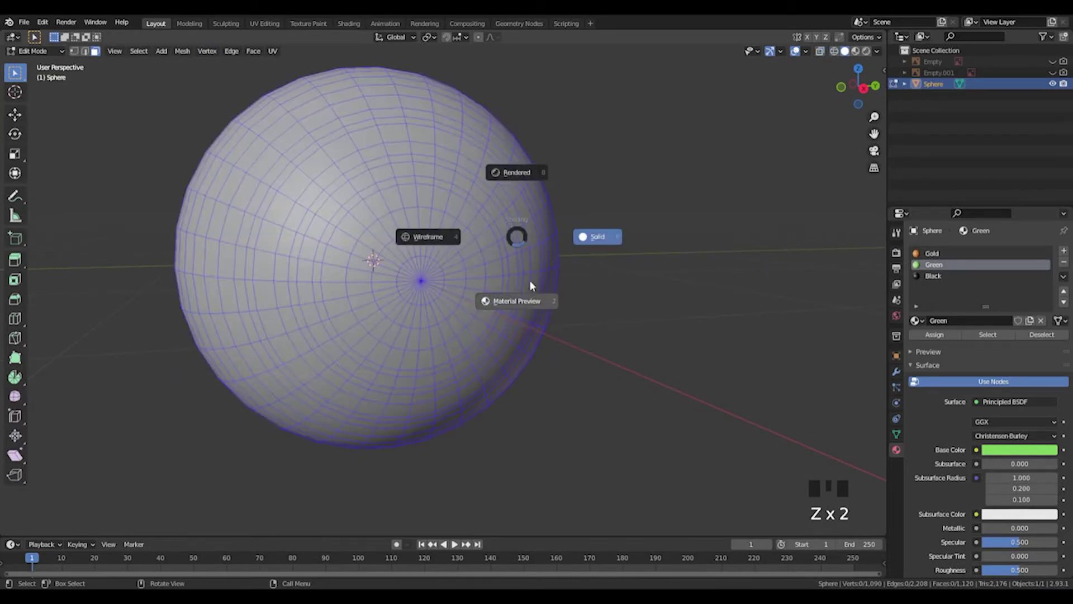
Show both reference images again and compare the sphere with the bombs pictured in them
middle_click_drag(423, 233, 542, 207, "shift")
left_click(1053, 62)
left_click(1053, 73)
scroll(540, 248, "down", 3)
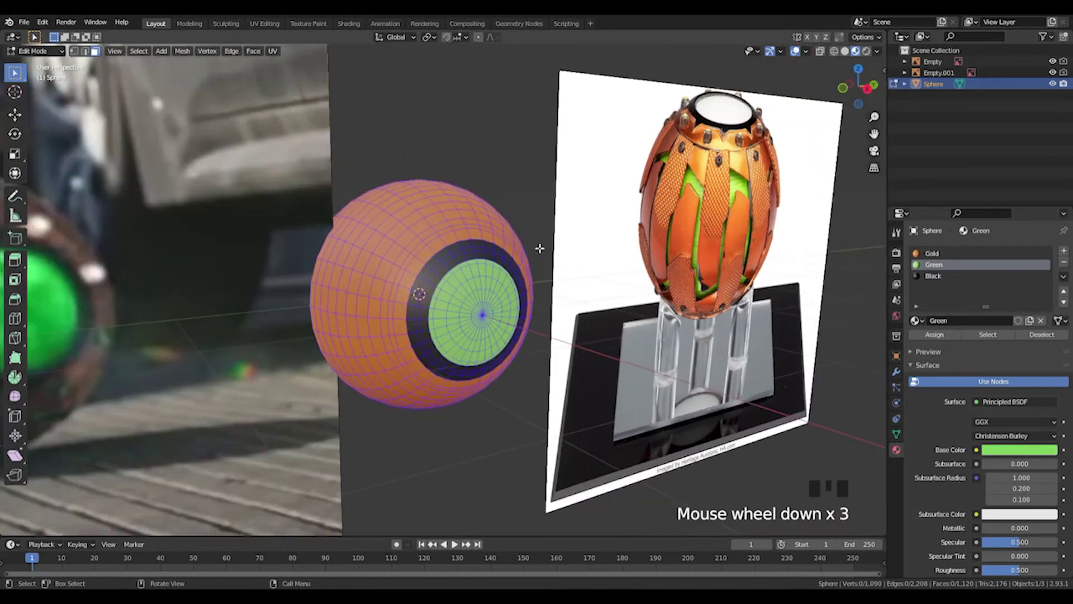
middle_click_drag(540, 249, 442, 224, "shift")
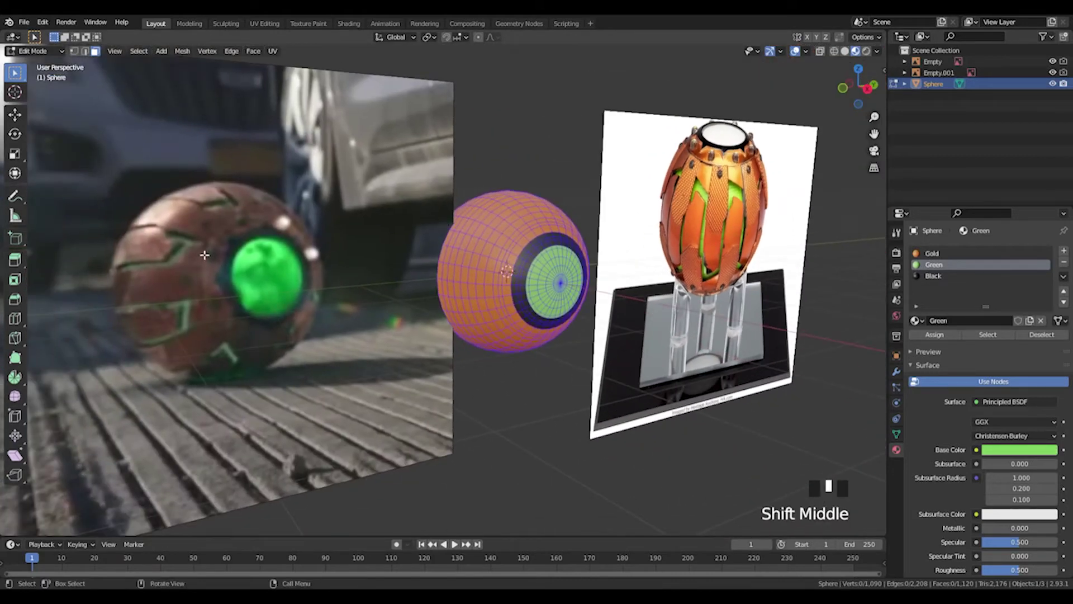
middle_click_drag(339, 239, 544, 219)
scroll(544, 220, "up", 3)
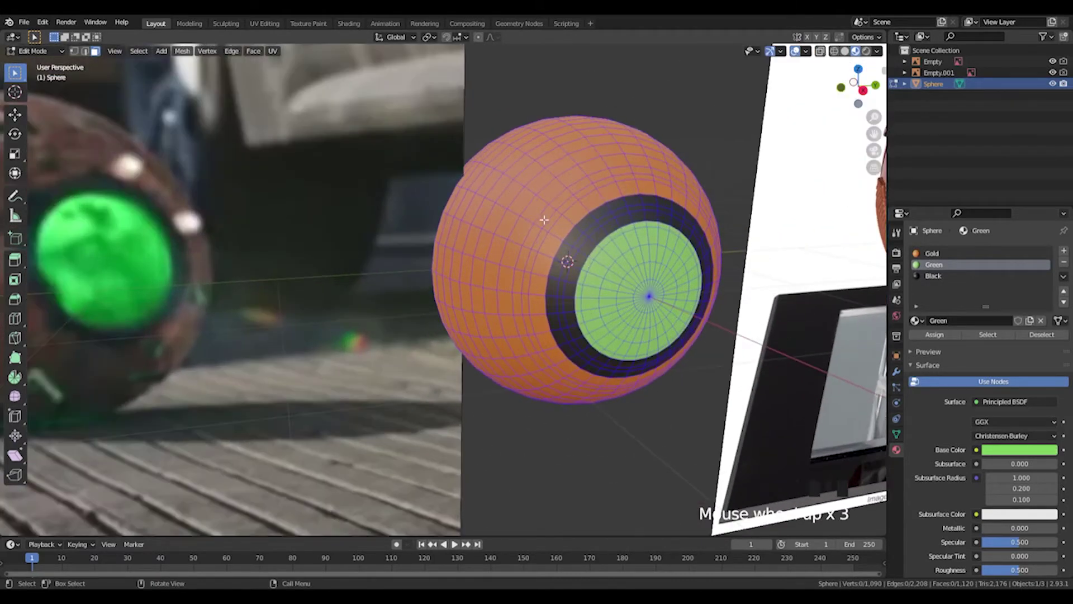
scroll(583, 222, "down", 2)
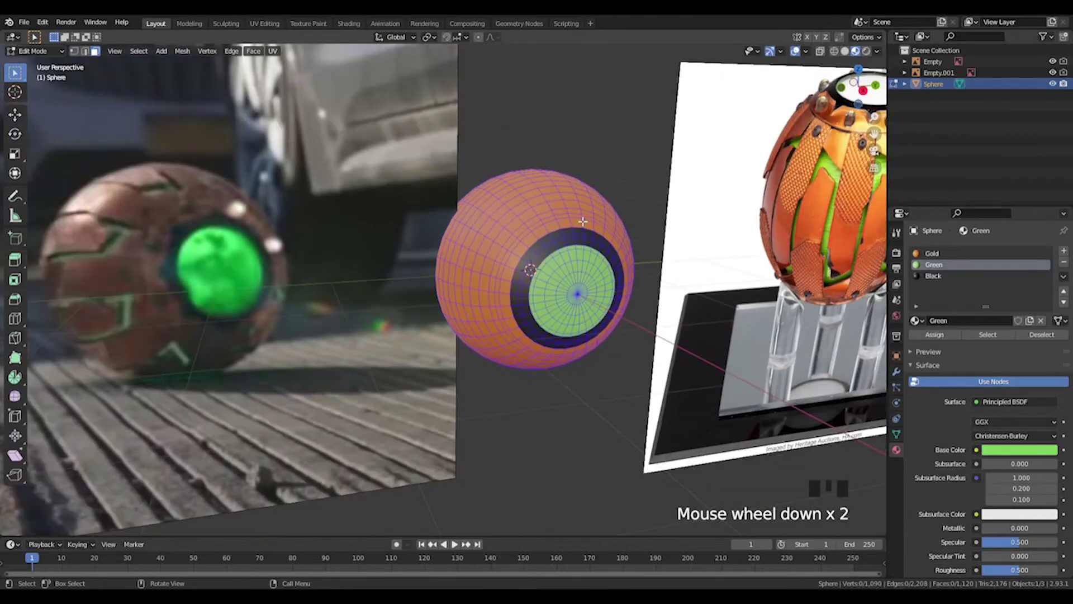
Undo the recent edits back to the state where the sphere overlays the photo reference with a face ring around the collar selected
scroll(487, 240, "up", 4)
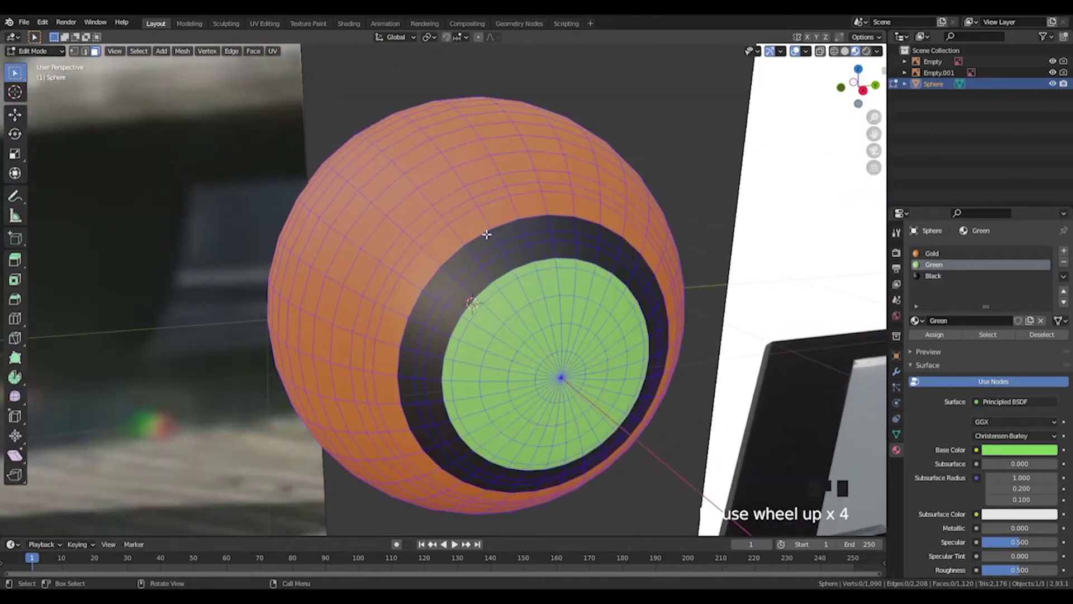
scroll(464, 230, "down", 6)
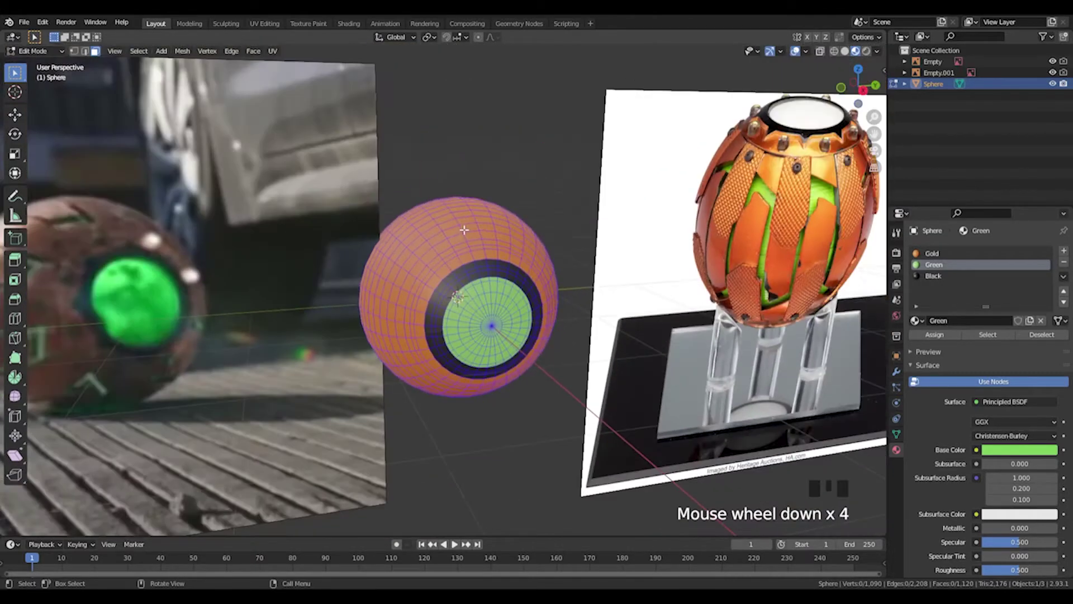
key("ctrl+z")
key("ctrl+z")
key("ctrl+z")
key("ctrl+z")
key("ctrl+z")
key("ctrl+z")
key("ctrl+z")
key("ctrl+z")
key("ctrl+z")
key("ctrl+z")
key("ctrl+z")
key("ctrl+z")
key("ctrl+z")
key("ctrl+z")
key("ctrl+z")
key("ctrl+z")
key("ctrl+z")
key("ctrl+z")
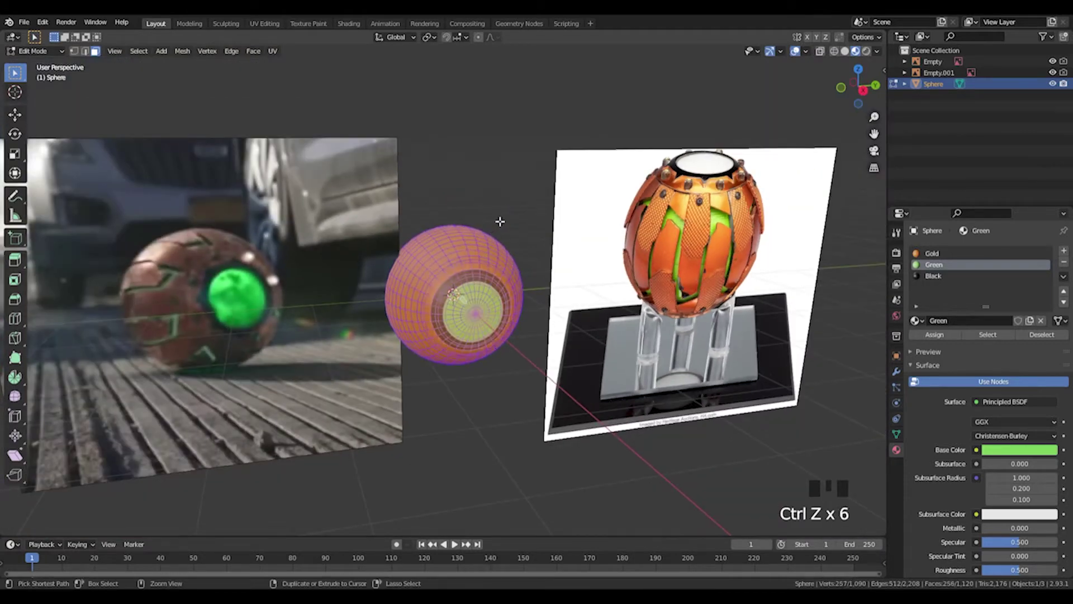
key("ctrl+z")
key("ctrl+z")
key("ctrl+z")
key("ctrl+z")
key("ctrl+z")
key("ctrl+z")
key("ctrl+z")
key("ctrl+z")
key("ctrl+z")
key("ctrl+z")
key("ctrl+z")
key("ctrl+z")
key("ctrl+z")
key("ctrl+z")
key("ctrl+z")
key("ctrl+z")
key("ctrl+z")
key("ctrl+z")
key("ctrl+z")
key("ctrl+z")
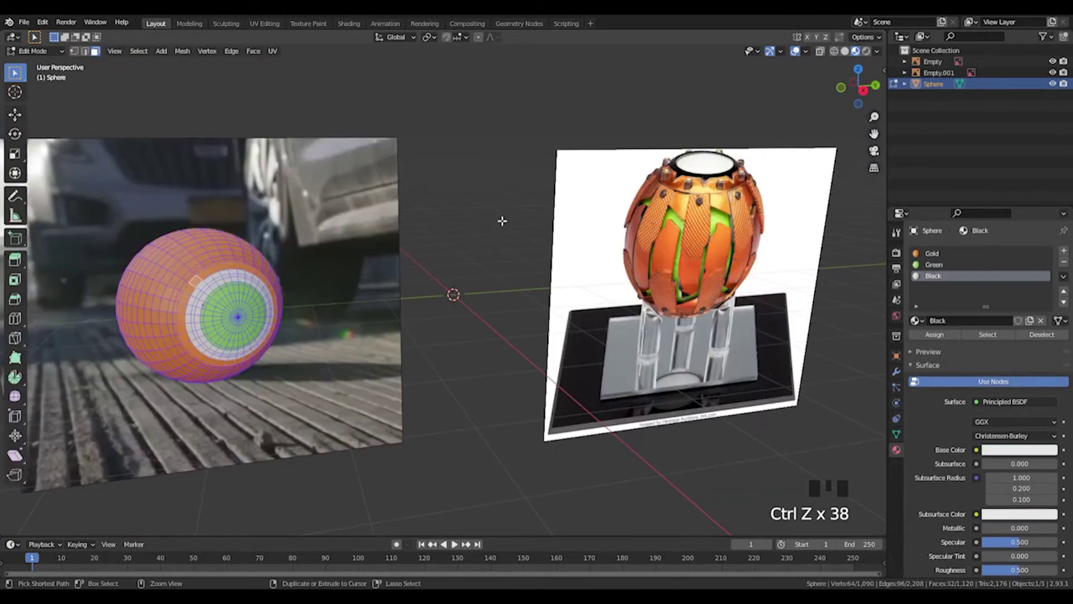
Compare the face ring around the collar with the photographed bomb in right orthographic wireframe view, and clear the selection
middle_click_drag(494, 249, 475, 242)
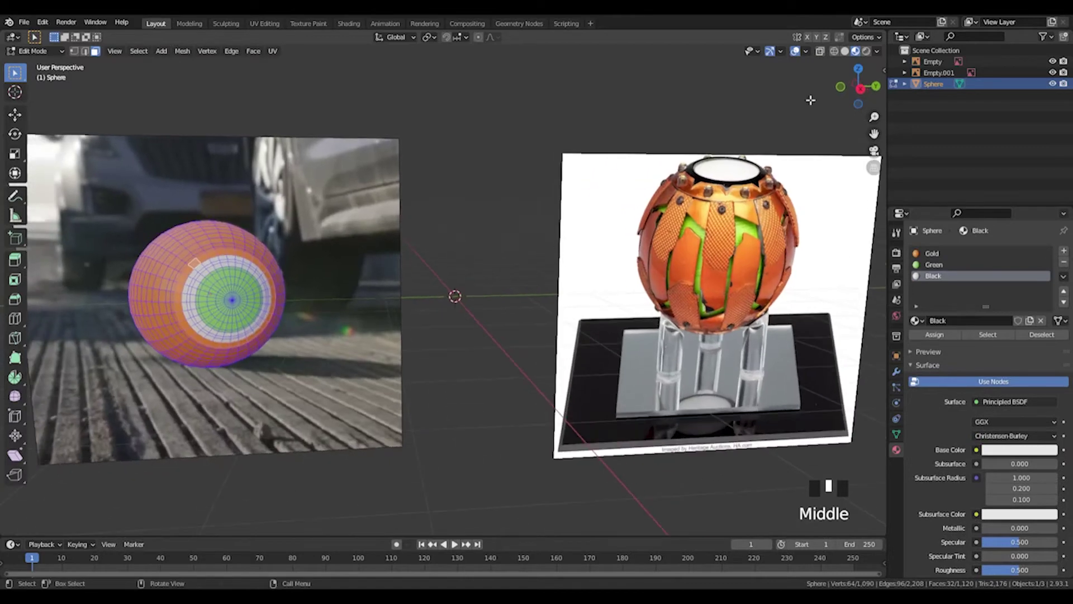
left_click(864, 90)
middle_click_drag(338, 215, 535, 175, "shift")
scroll(531, 176, "up", 3)
key("z")
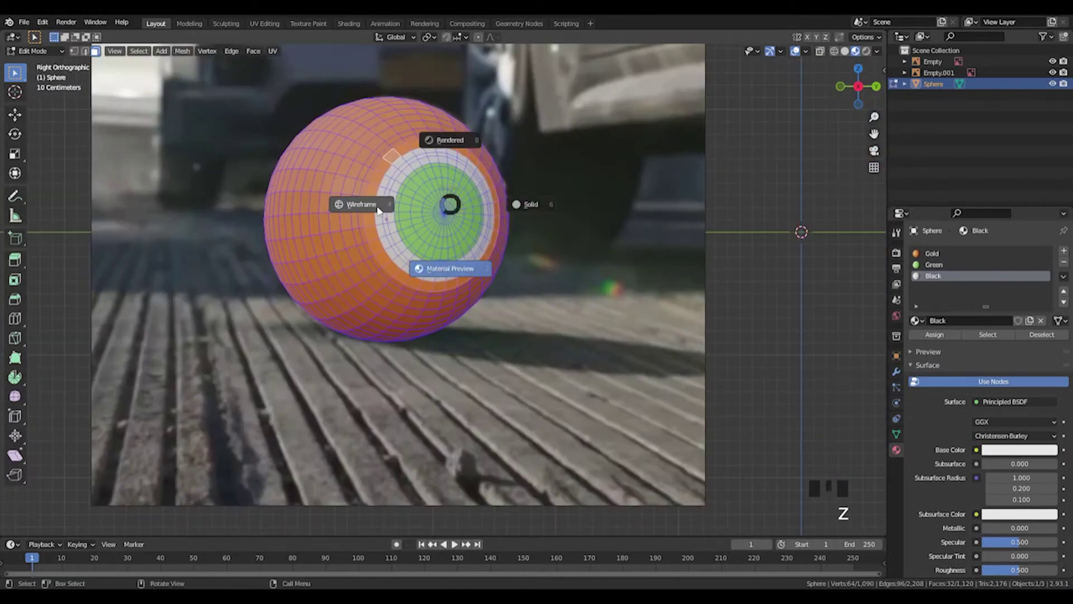
left_click(381, 211)
scroll(389, 173, "up", 3)
middle_click_drag(393, 143, 407, 292, "shift")
scroll(408, 292, "up", 2)
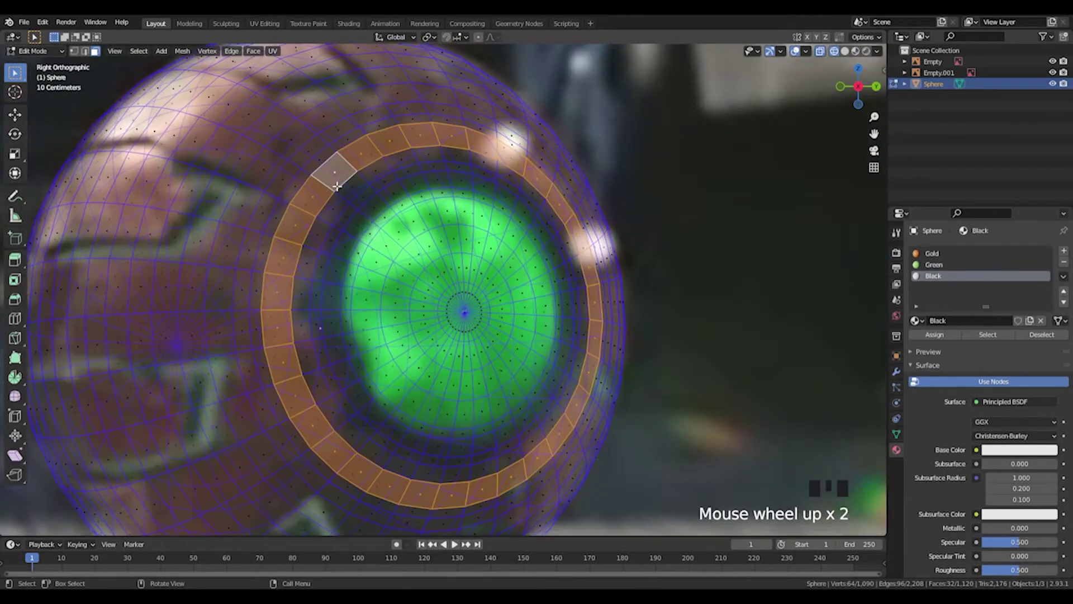
scroll(338, 186, "down", 4)
left_click(807, 268)
scroll(406, 256, "up", 2)
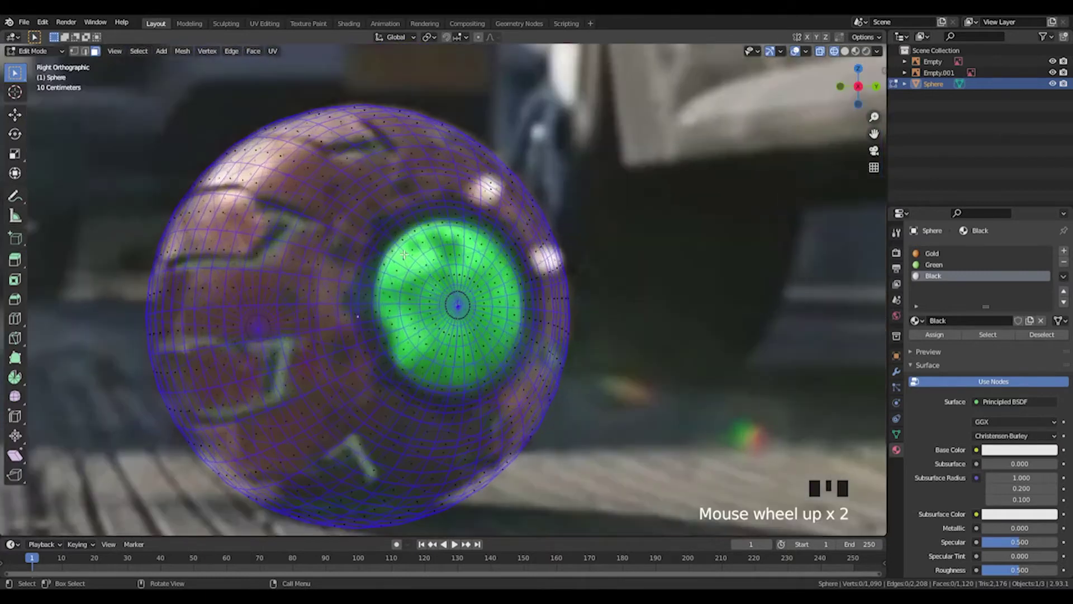
Select a gold face beside the collar and compare its position with the photo in wireframe and Material Preview shading
left_click(348, 221)
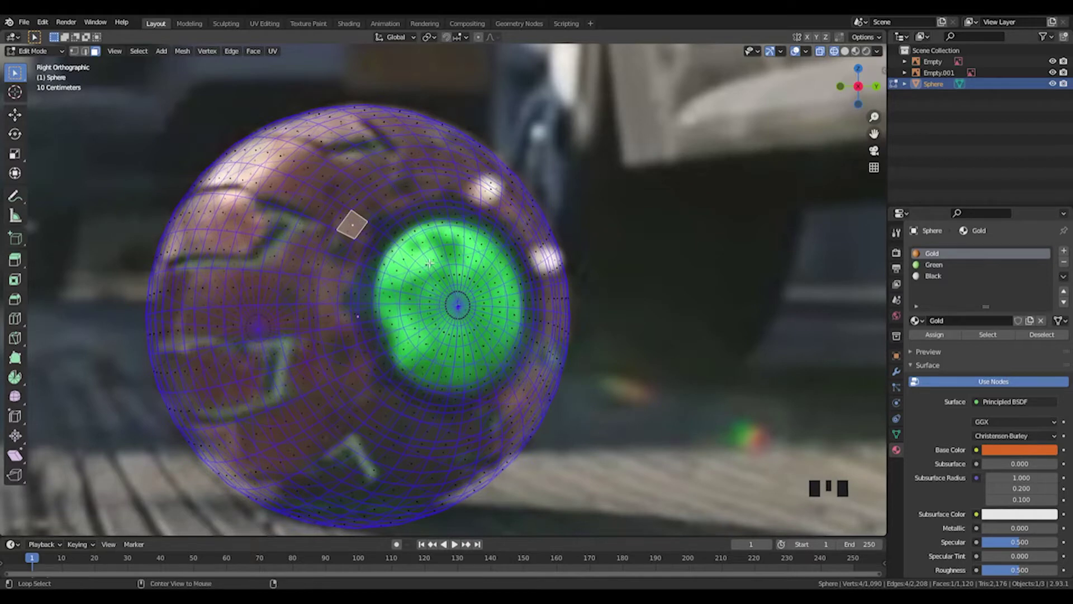
left_click(429, 262, "alt")
left_click(353, 222)
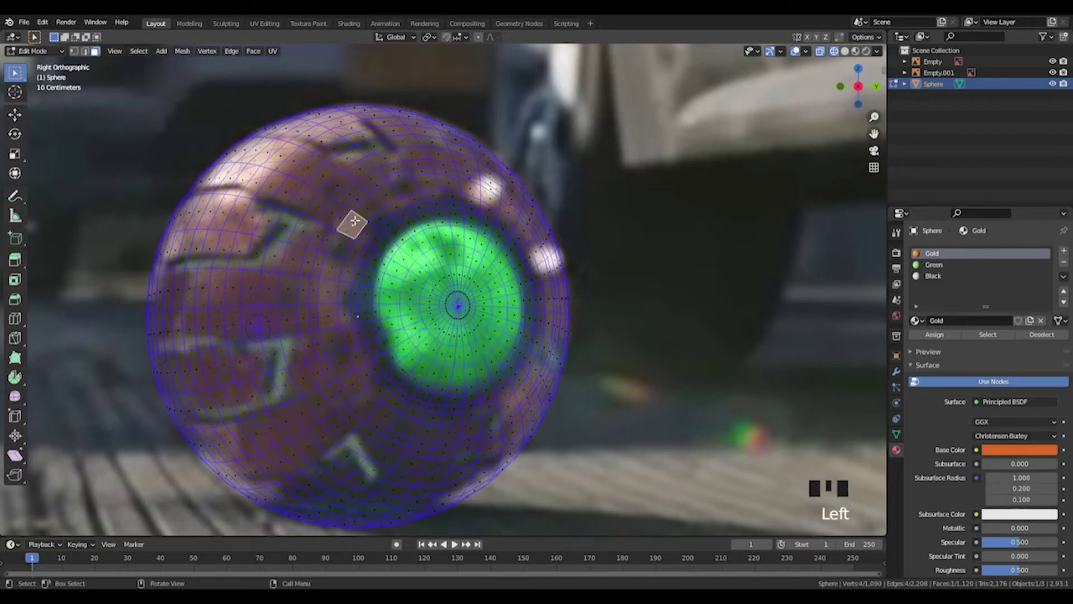
key("z")
key("z")
left_click(364, 270)
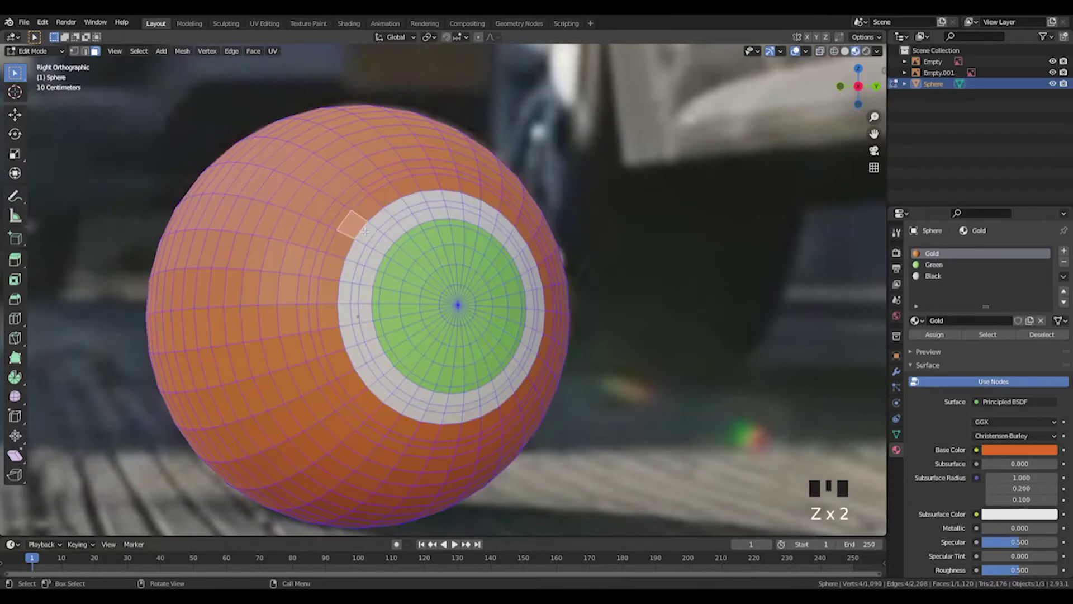
key("z")
left_click(280, 223)
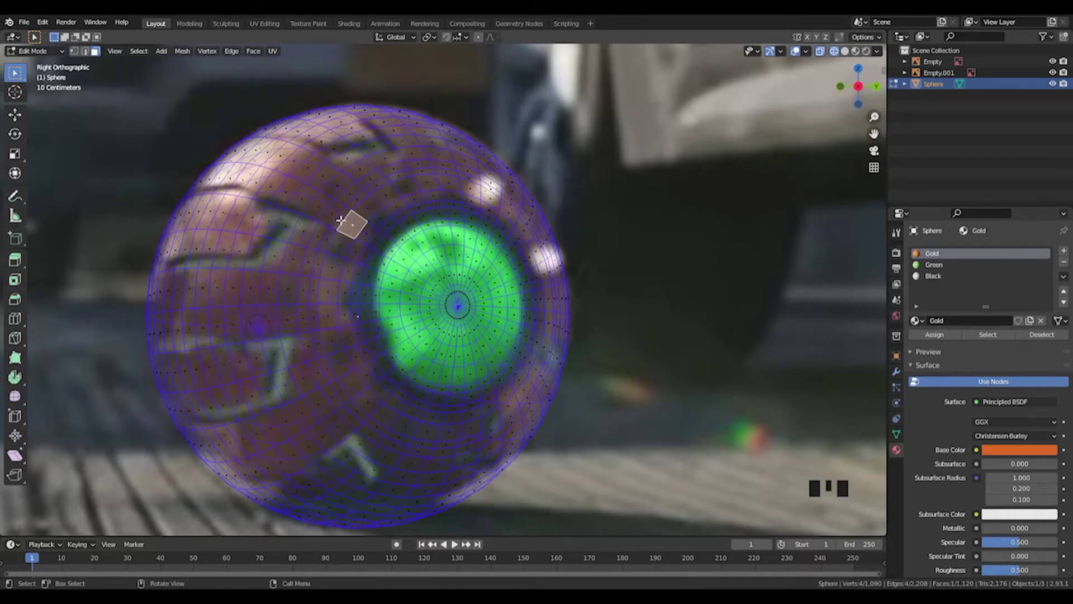
key("z")
left_click(338, 280)
scroll(351, 222, "down", 4)
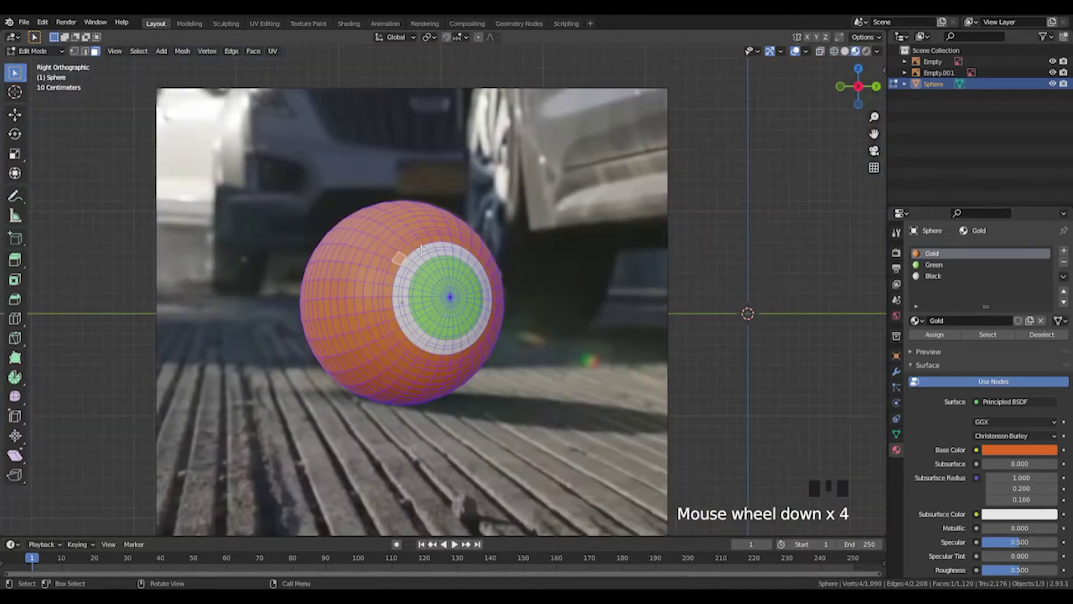
Return the sphere to Object Mode and set its location to 0 m and rotation to 0° on all axes
key("Tab")
left_click(699, 276)
left_click(481, 291)
key("n")
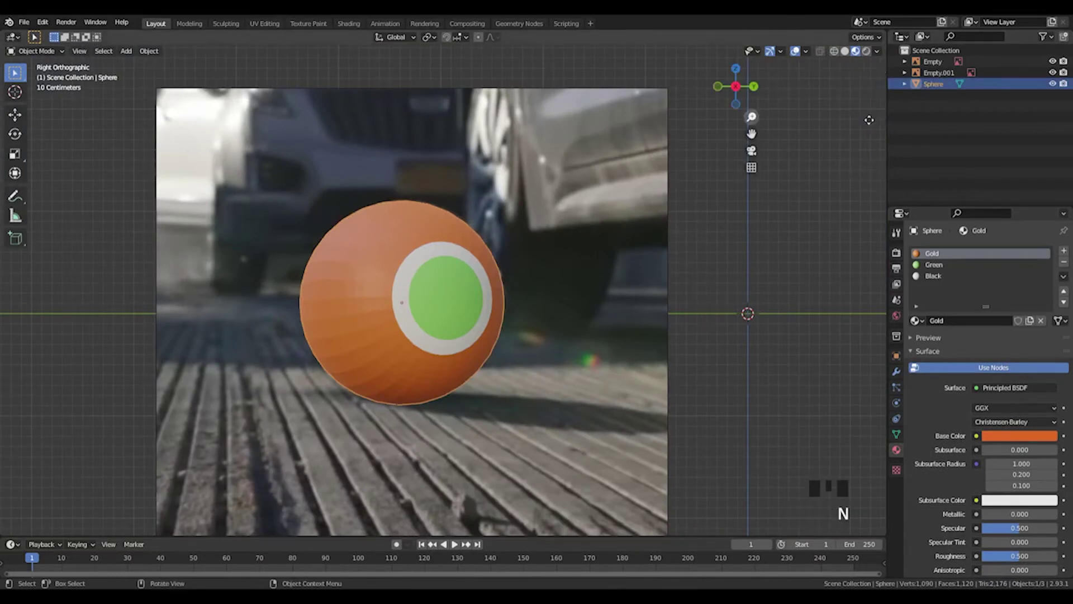
left_click(824, 104)
type("0")
key("Tab")
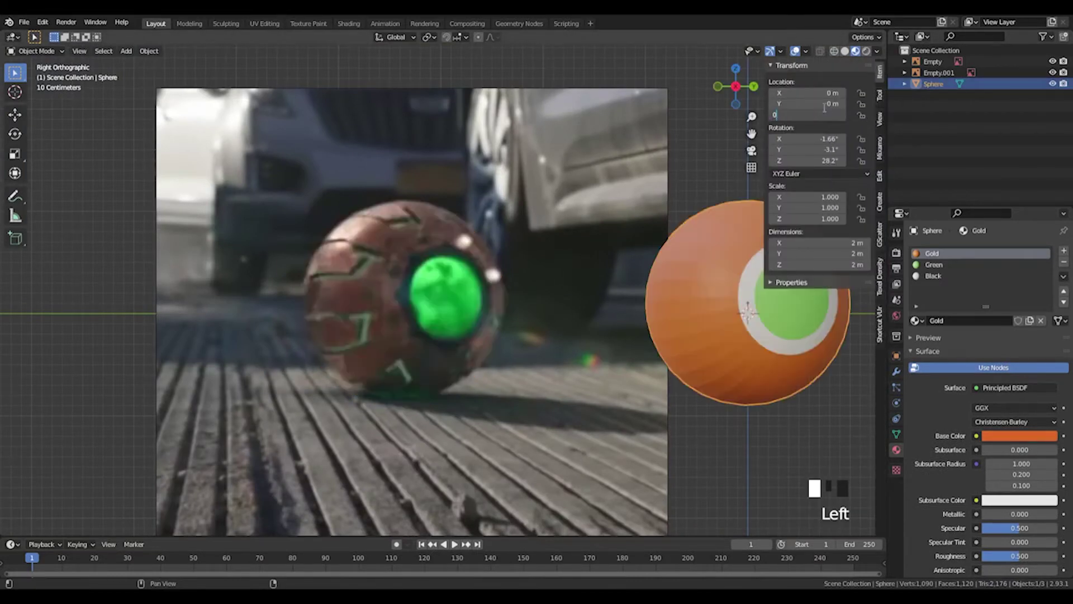
type("0")
key("Tab")
type("0")
key("Tab")
type("0\t0")
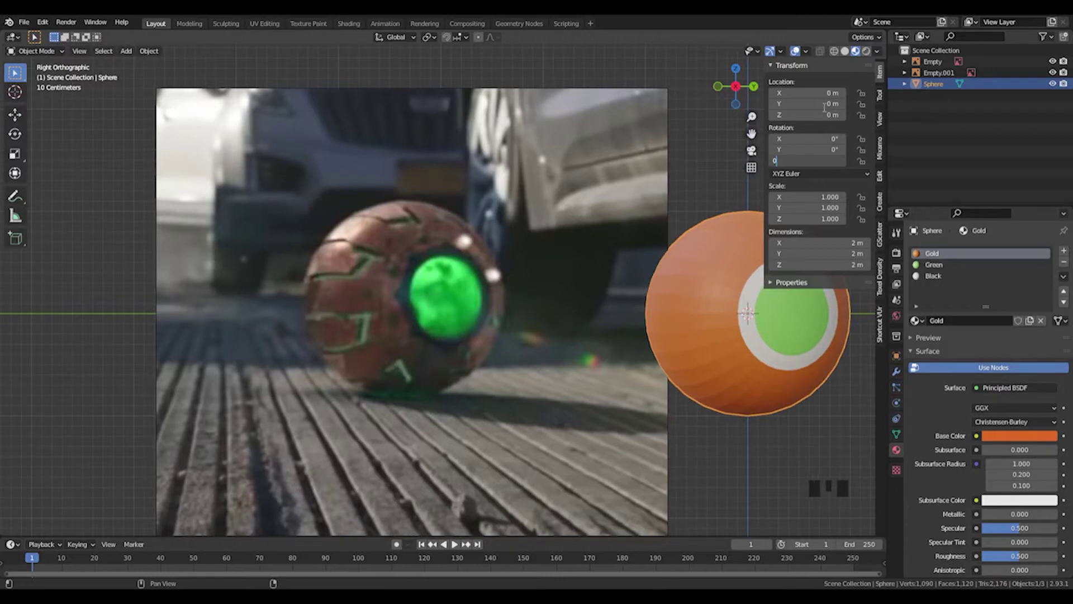
key("Return")
Hide both reference images and enter Edit Mode on the sphere
scroll(827, 106, "down", 2)
left_click(1052, 61)
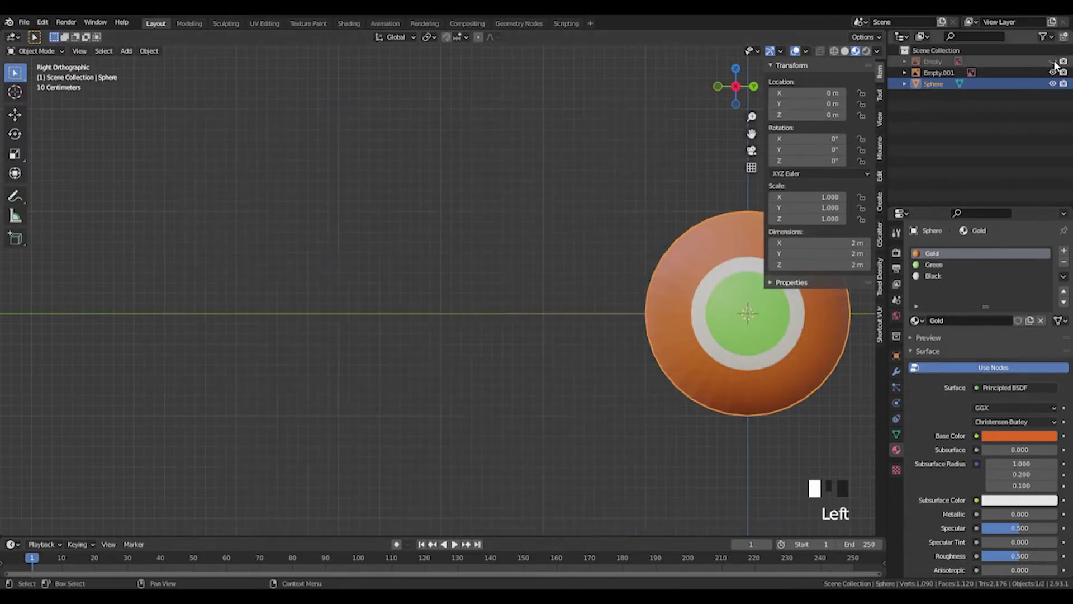
left_click(1053, 73)
middle_click_drag(616, 225, 473, 214, "shift")
scroll(531, 212, "up", 3)
key("Tab")
scroll(482, 261, "up", 2)
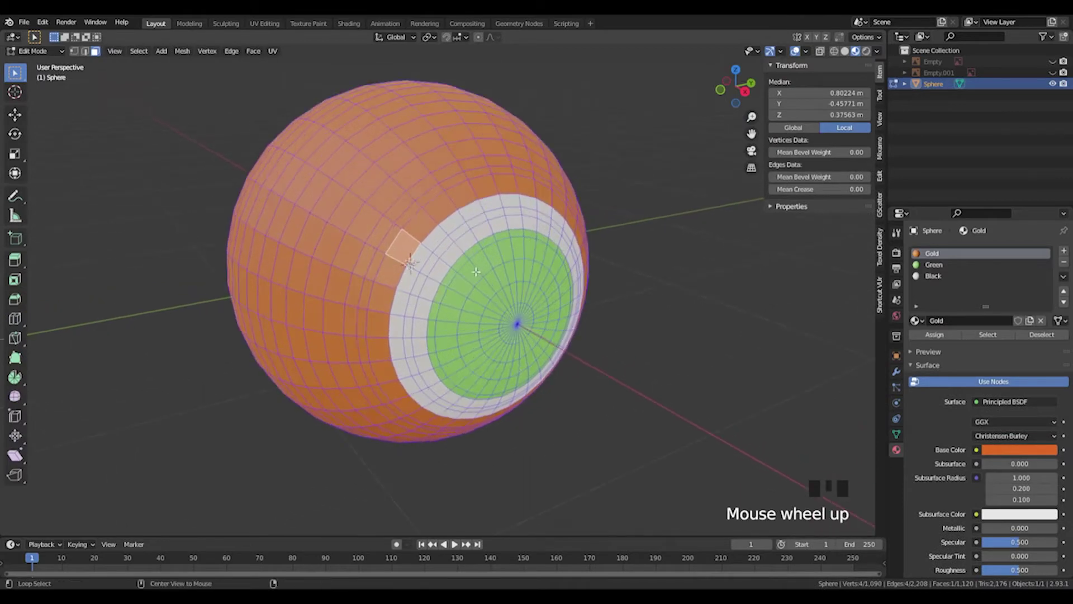
Select a face loop on the green core, grow it seven times past the collar into the gold, and separate it as its own object
left_click(476, 272, "alt")
key("ctrl+KP_Add")
key("ctrl+KP_Add")
key("ctrl+KP_Add")
key("ctrl+KP_Add")
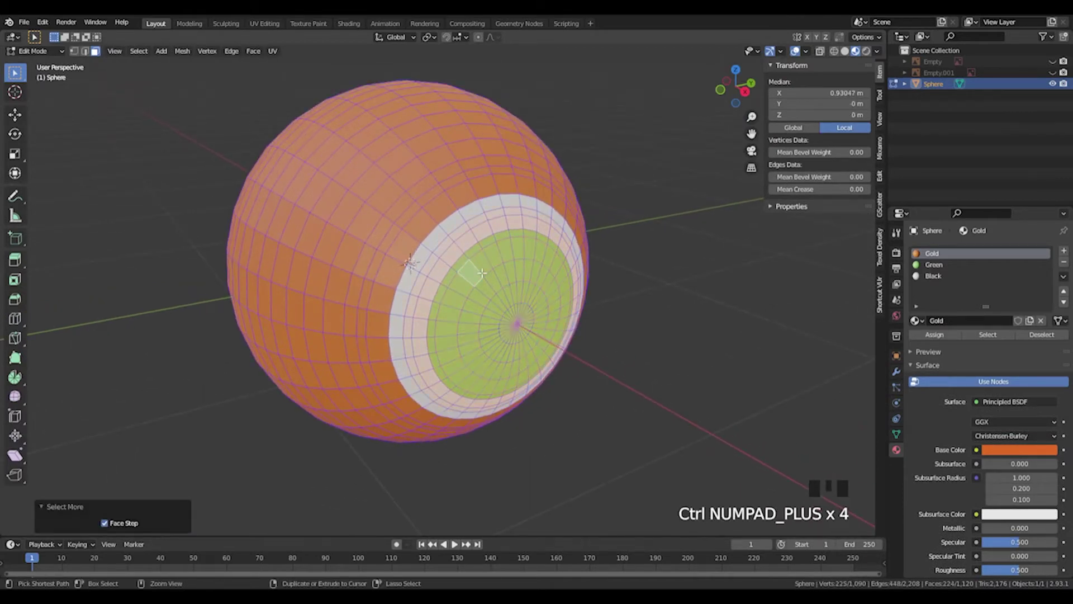
key("ctrl+KP_Add")
key("ctrl+KP_Add")
key("ctrl+KP_Add")
middle_click_drag(482, 273, 446, 240)
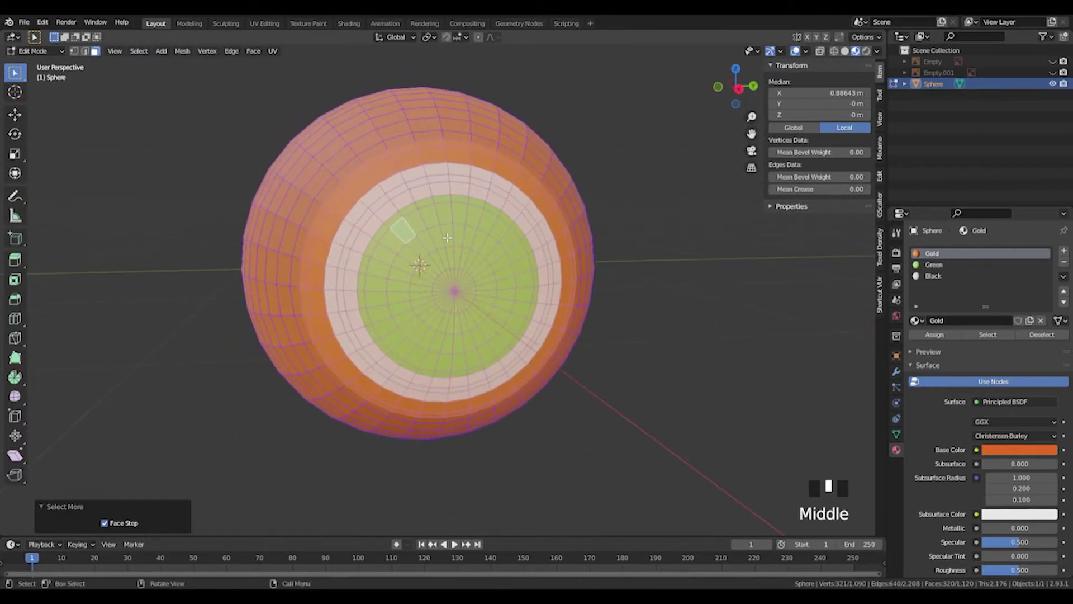
key("p")
left_click(409, 238)
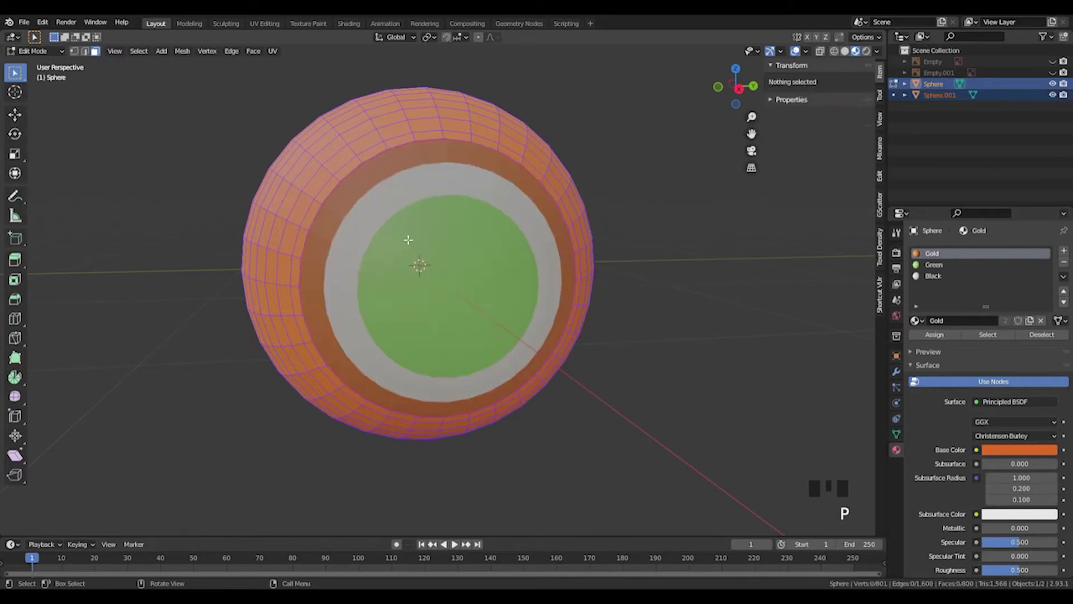
Return to Object Mode, select the separated cap and rename it End
left_click(659, 226)
middle_click_drag(484, 228, 620, 246)
key("Tab")
left_click(621, 248)
left_click(532, 260)
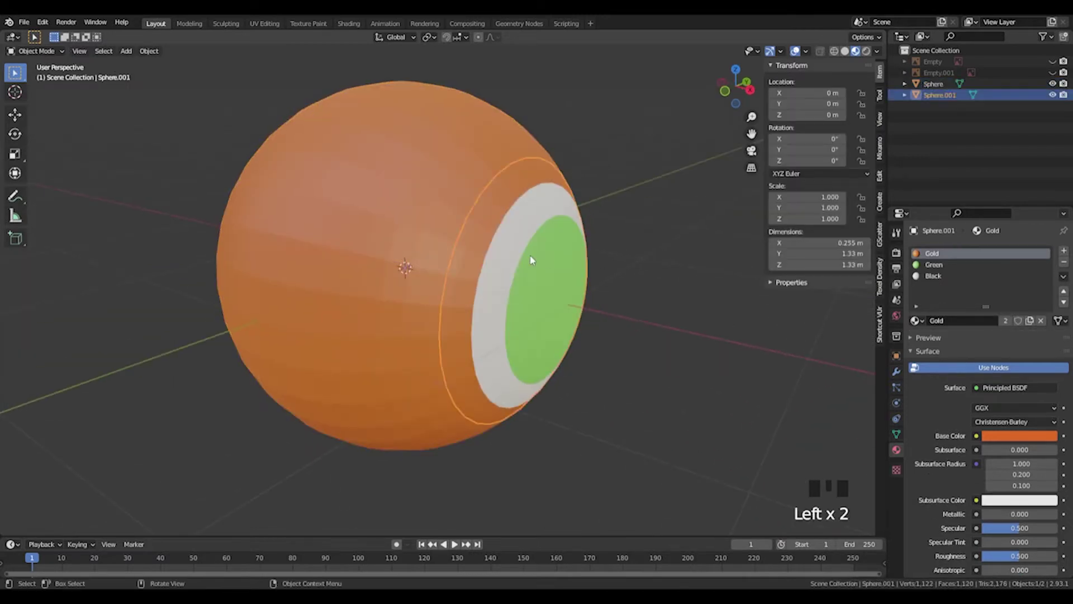
left_click(946, 95)
double_click(946, 95)
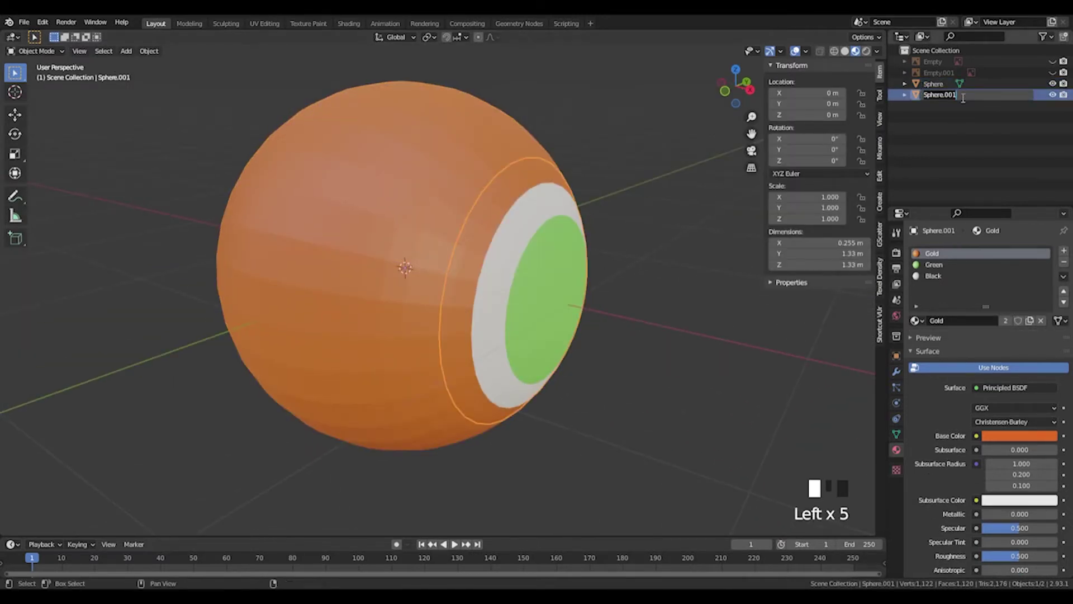
type("End")
key("Return")
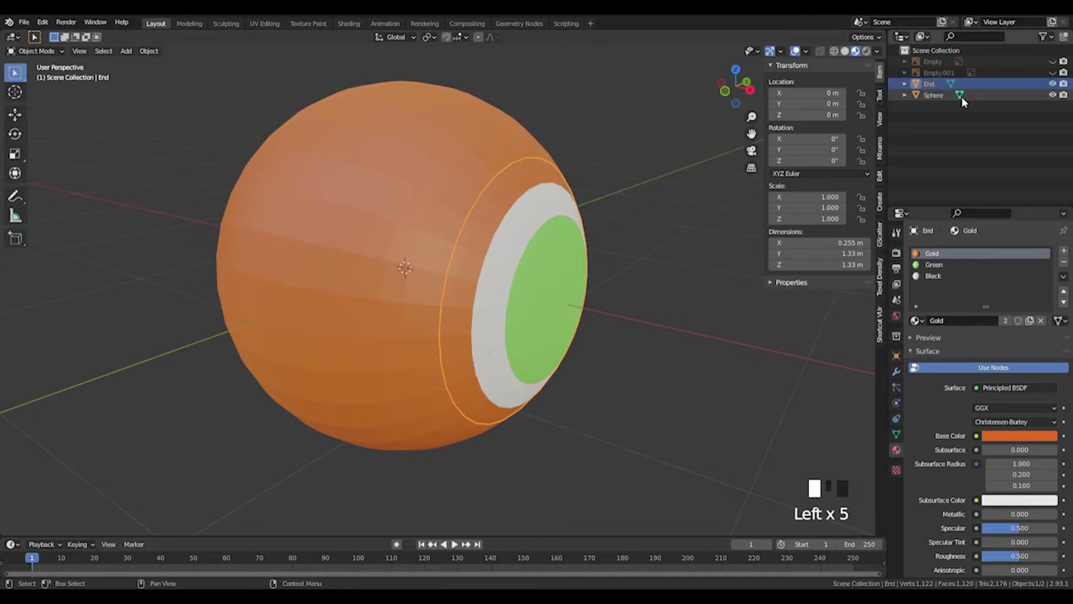
Hide the End cap briefly to inspect the split from the shell, and show it again
middle_click_drag(640, 197, 479, 192)
left_click(1052, 84)
left_click(1052, 83)
key("Tab")
key("Tab")
Delete the faces of the loop around the middle of the gold shell to split it into two halves
left_click(501, 169)
key("Tab")
key("3")
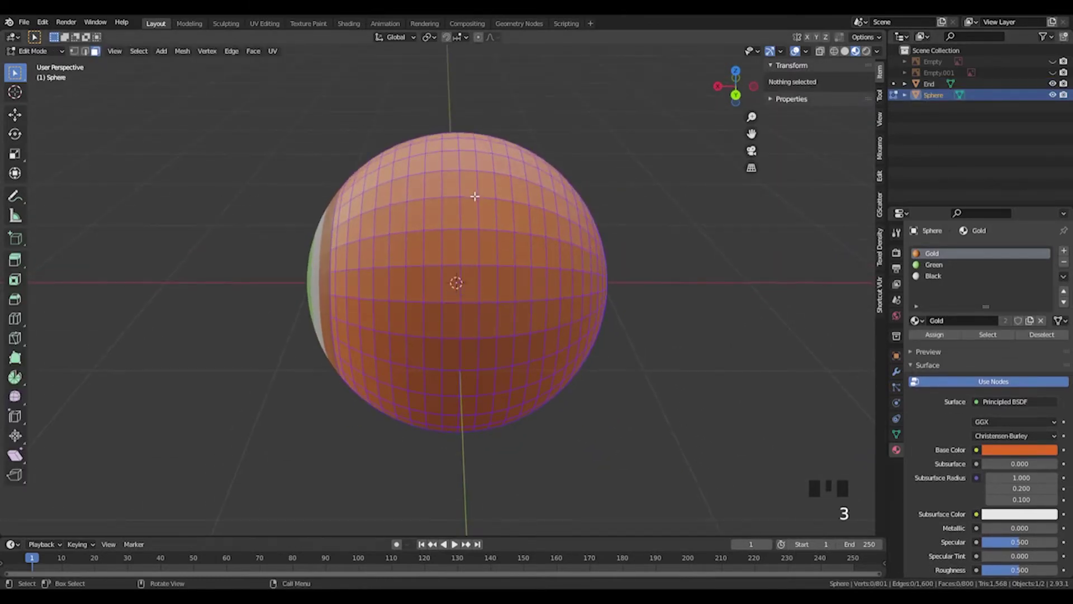
left_click(469, 226, "alt")
mouse_move(499, 235)
middle_mouse_down()
mouse_move(638, 232)
mouse_move(697, 257)
mouse_move(644, 312)
mouse_move(469, 213)
mouse_move(503, 227)
middle_mouse_up()
key("x")
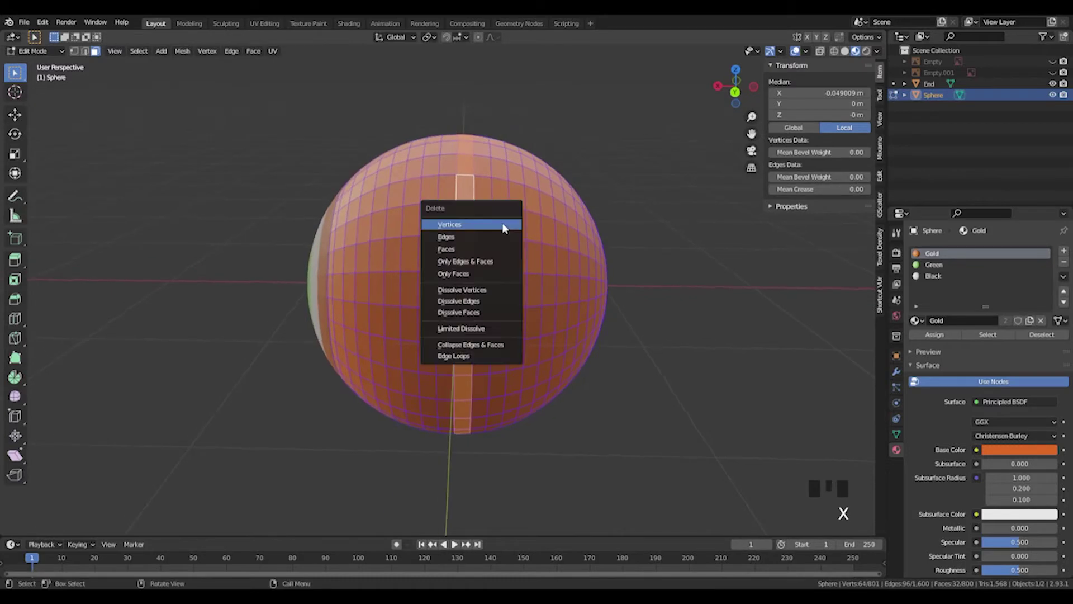
left_click(471, 249)
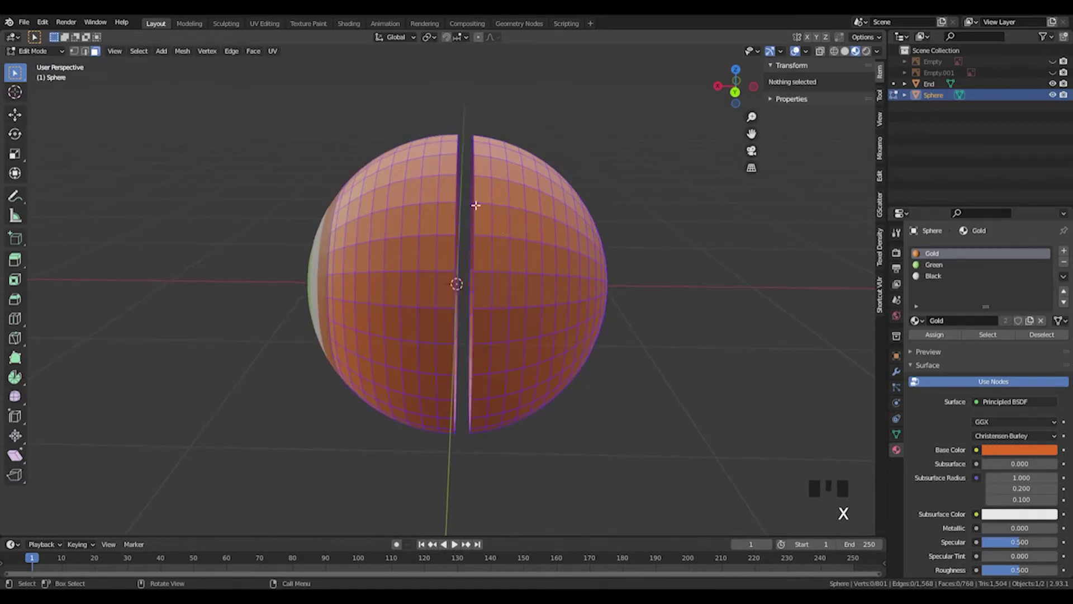
Select the linked half of the shell opposite the End cap and delete it
middle_click_drag(476, 205, 437, 460)
left_click(520, 255)
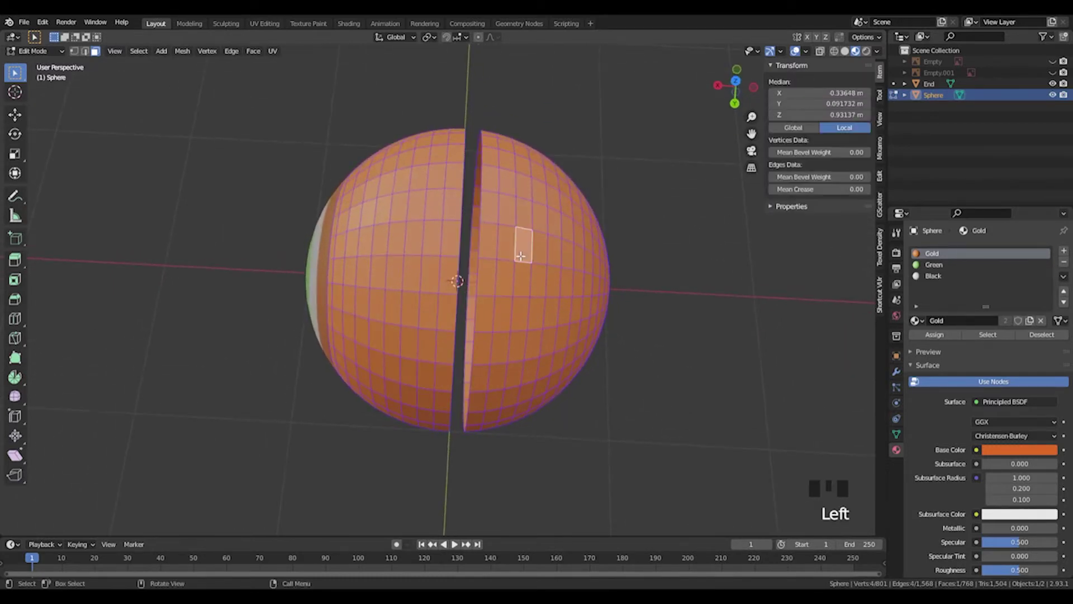
key("l")
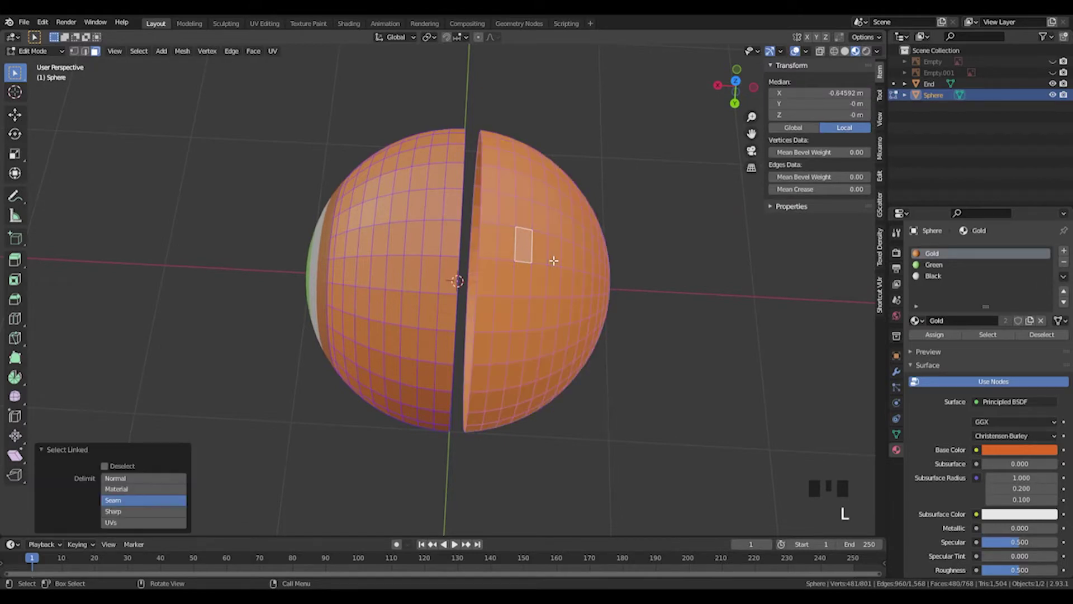
middle_click_drag(521, 283, 526, 264)
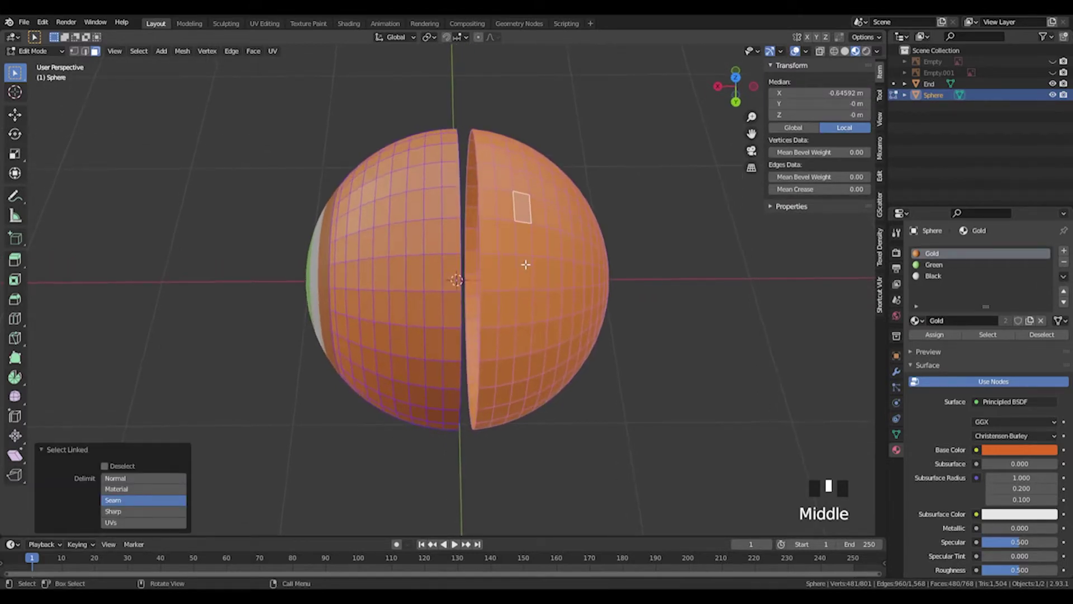
key("x")
left_click(524, 263)
Return to Object Mode, select the End cap and add a Mirror modifier to it
middle_click_drag(524, 264, 570, 202)
key("Tab")
left_click(628, 214)
mouse_move(480, 219)
middle_mouse_down()
mouse_move(526, 221)
mouse_move(474, 238)
middle_mouse_up()
left_click(528, 296)
middle_click_drag(528, 298, 687, 277)
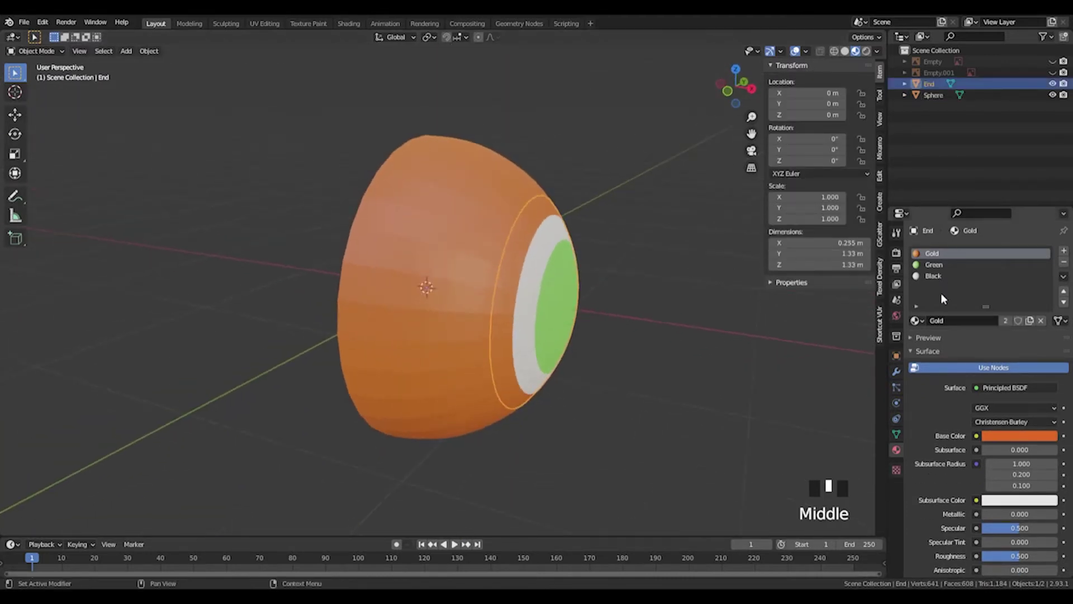
left_click(898, 371)
left_click(980, 253)
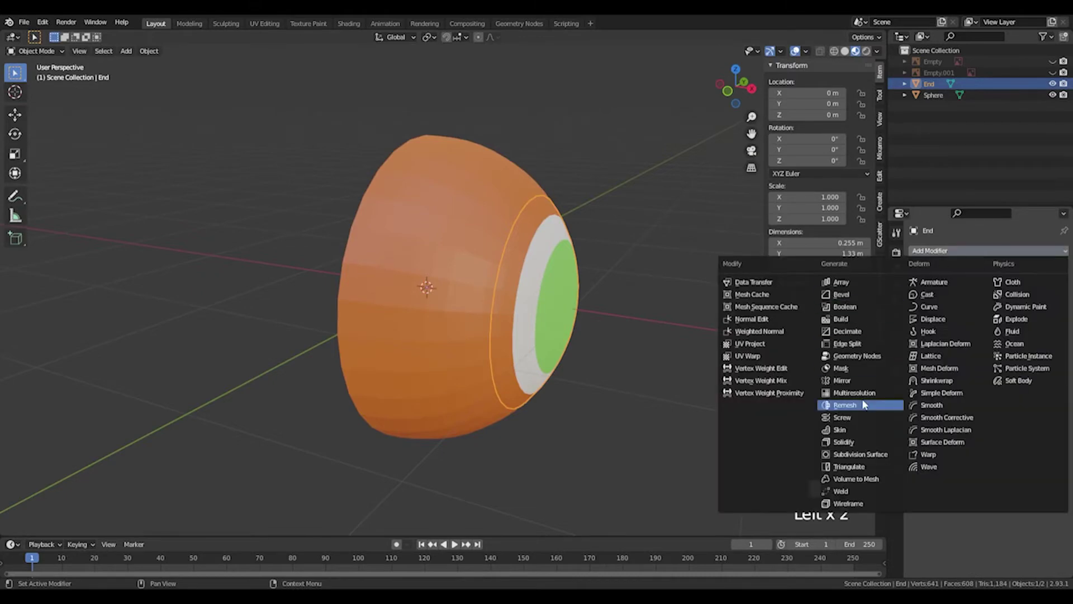
left_click(852, 380)
Enter Edit Mode on the remaining gold shell half and show both reference images again
middle_click_drag(820, 375, 435, 189)
left_click(477, 222)
key("Tab")
scroll(449, 240, "up", 2)
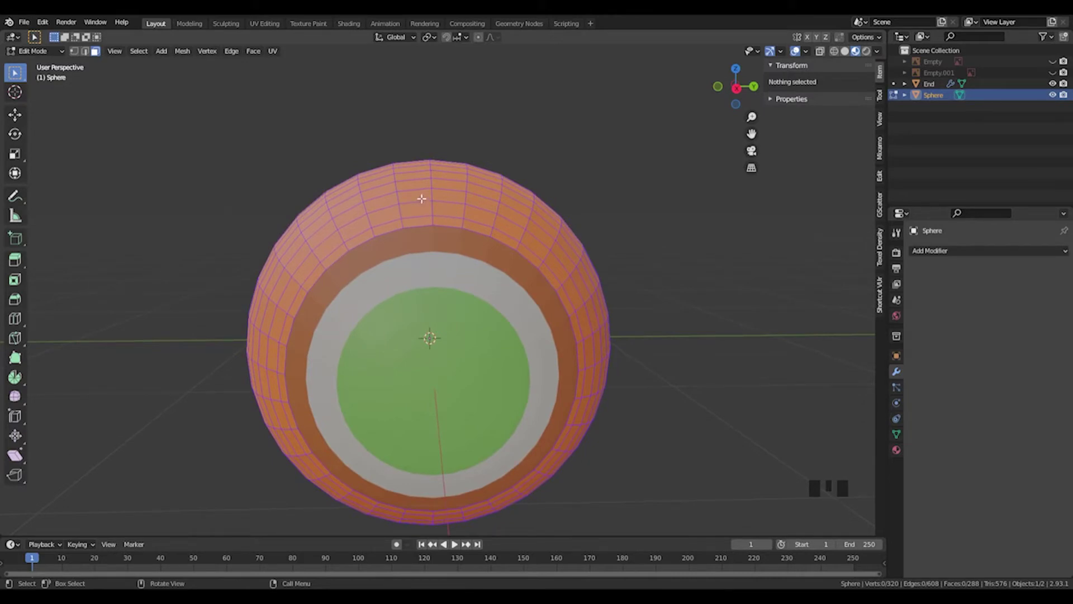
middle_click_drag(421, 198, 414, 212)
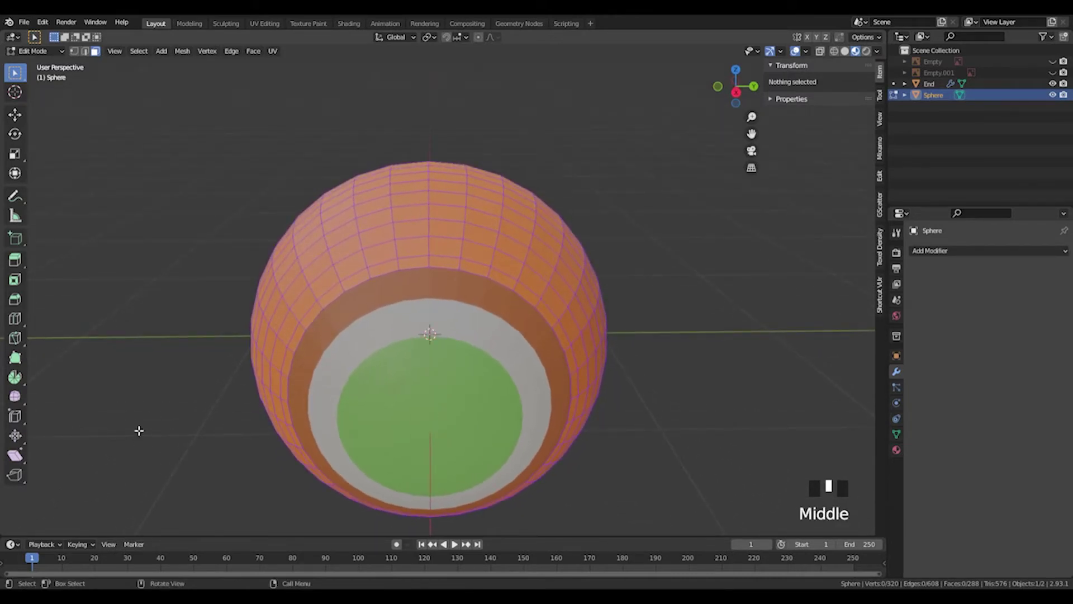
left_click(1052, 62)
left_click(1052, 73)
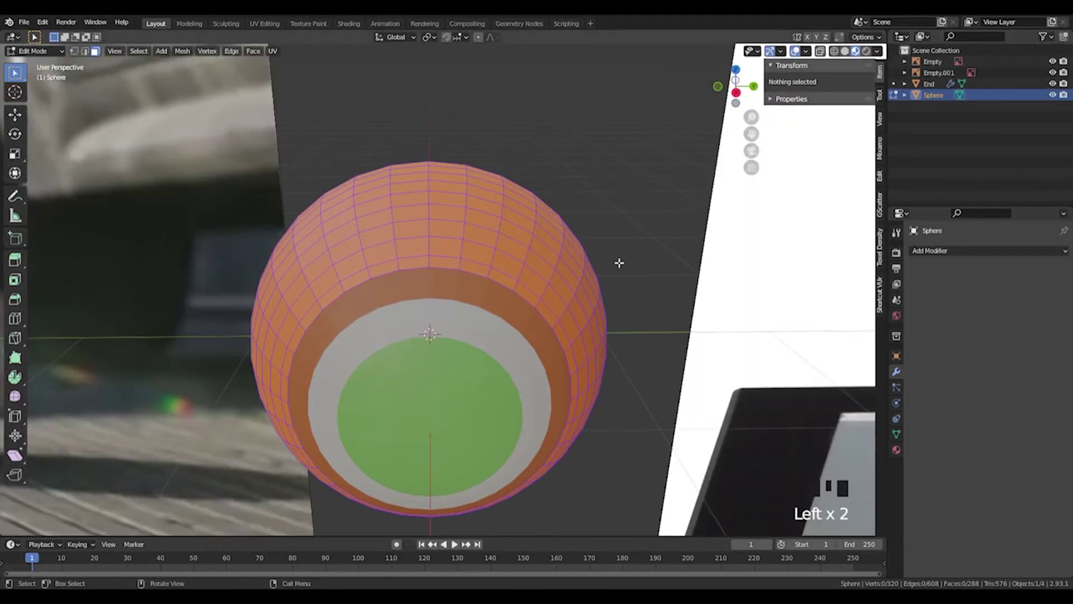
Select the two adjacent lengthwise face loops along the top centre of the gold shell half
scroll(554, 266, "down", 6)
middle_click_drag(428, 257, 652, 213, "shift")
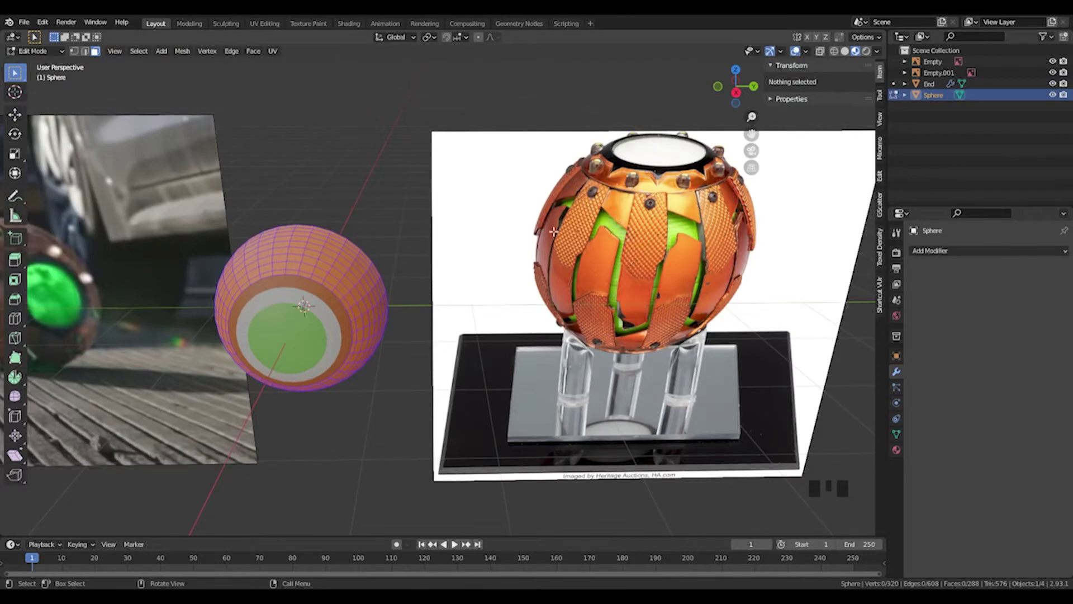
middle_click_drag(326, 224, 588, 206, "shift")
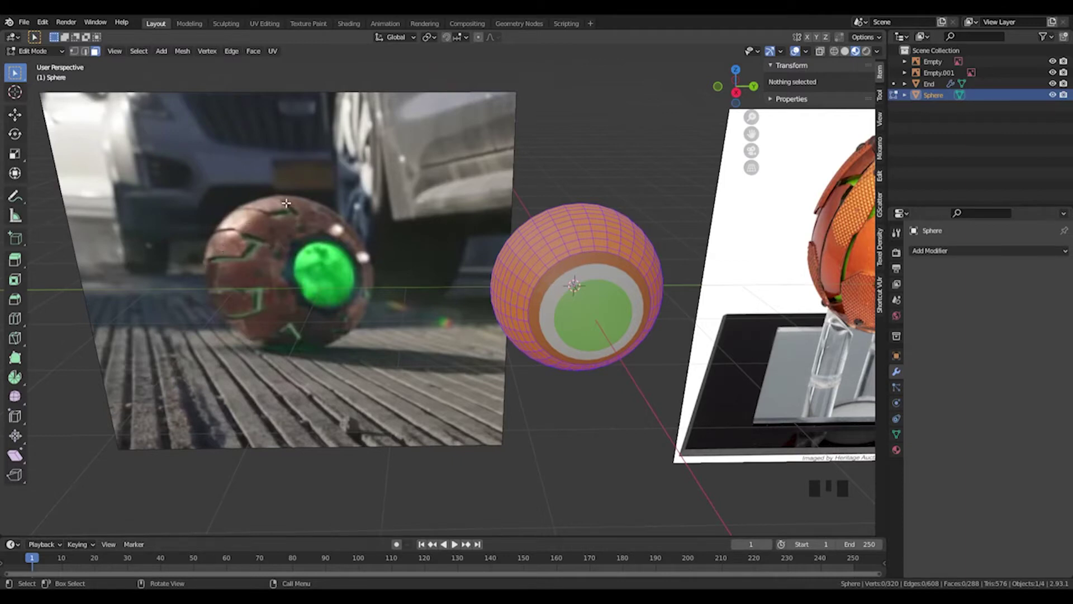
middle_click_drag(400, 256, 379, 244)
middle_click_drag(552, 221, 430, 256, "shift")
scroll(419, 232, "up", 1)
left_click(418, 229)
scroll(446, 271, "up", 1)
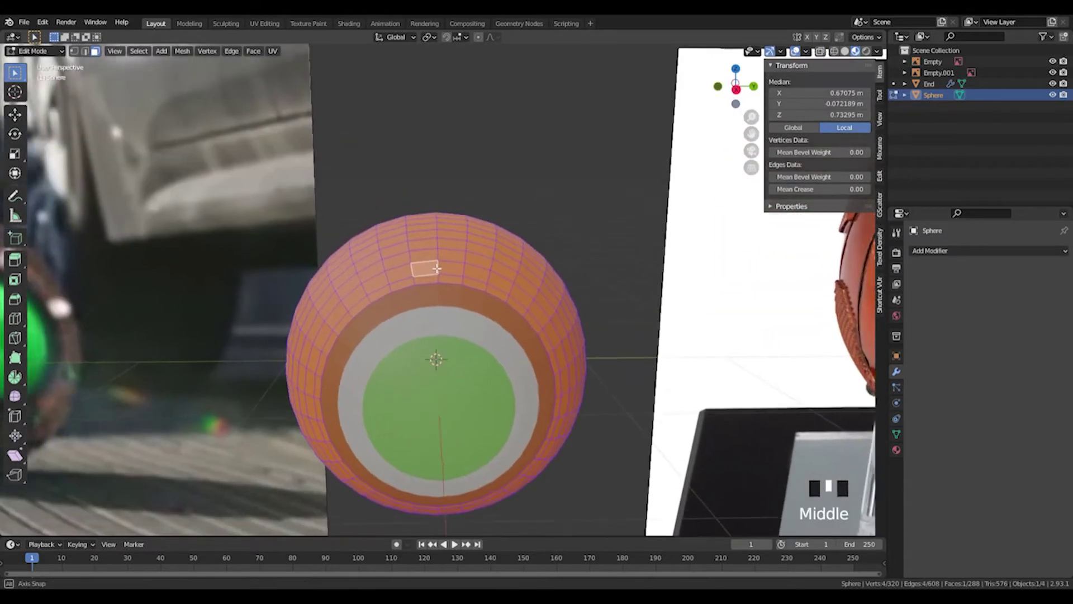
left_click(423, 252, "shift")
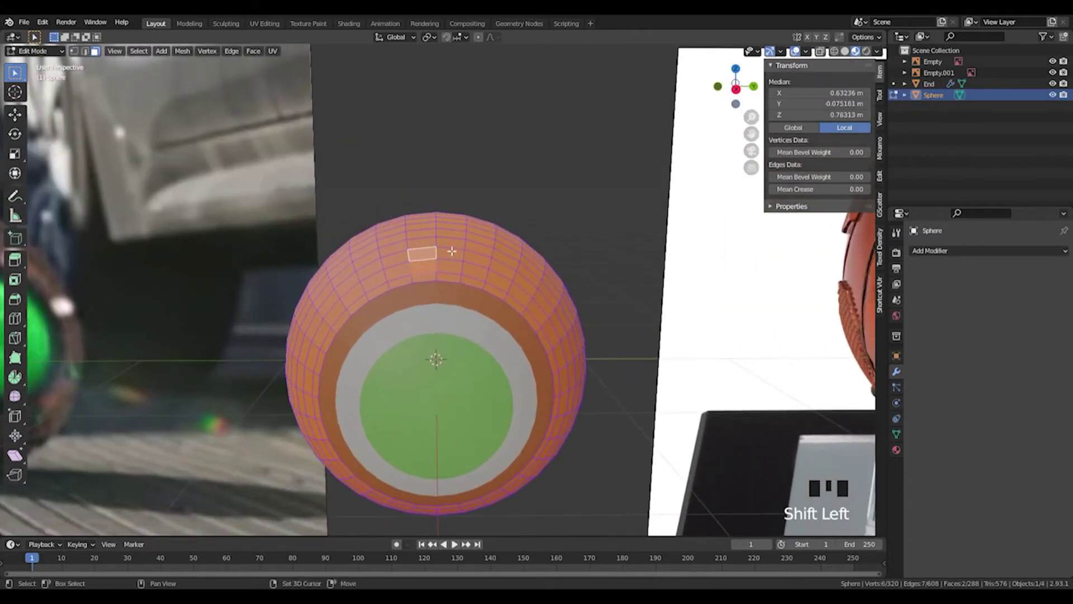
left_click(423, 246, "shift")
left_click(423, 244, "alt")
left_click(424, 243, "alt")
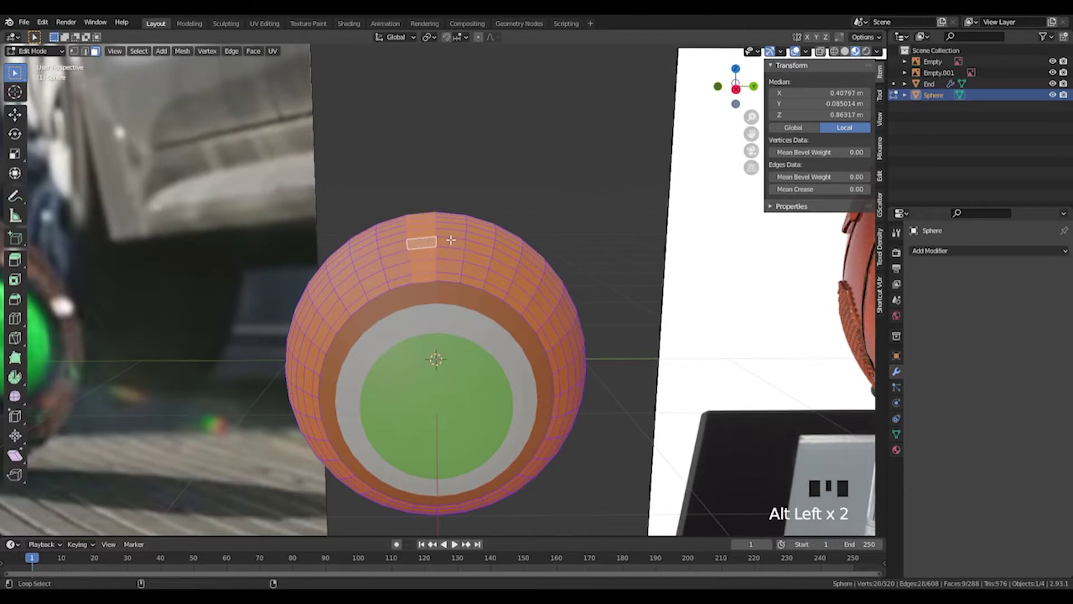
left_click(450, 240, "alt+shift")
middle_click_drag(446, 271, 436, 251)
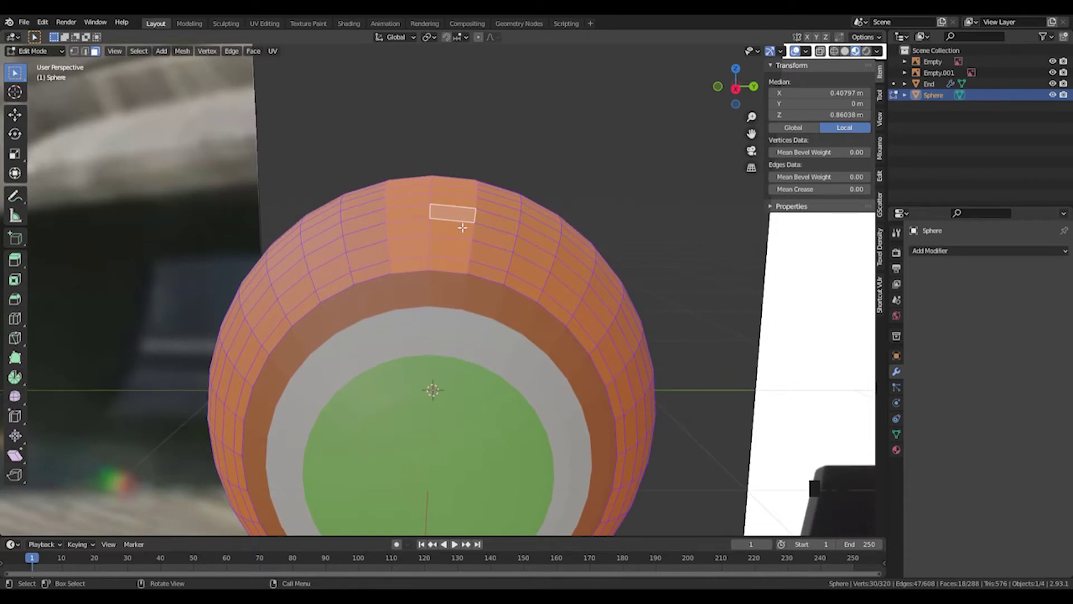
Invert the selection and delete the other shell faces, keeping only the strip of two face loops
middle_click_drag(451, 229, 493, 270)
left_click(432, 283)
left_click(431, 282, "alt")
key("ctrl+i")
key("x")
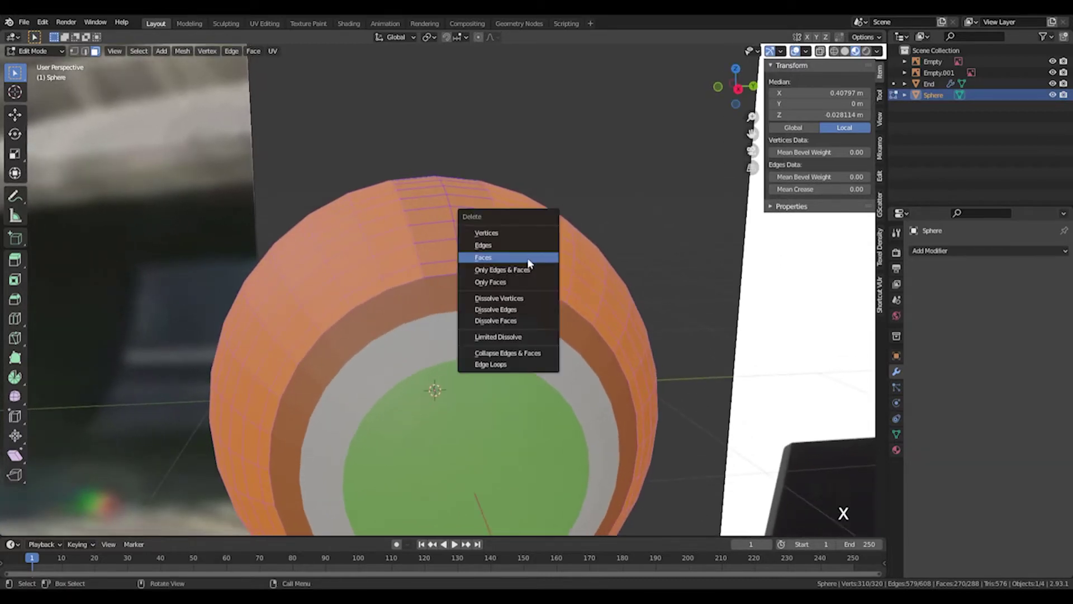
left_click(529, 258)
Return to Object Mode and add a Mirror modifier across X to the shell strip
scroll(581, 246, "down", 3)
middle_click_drag(568, 249, 534, 273)
key("Tab")
left_click(420, 291)
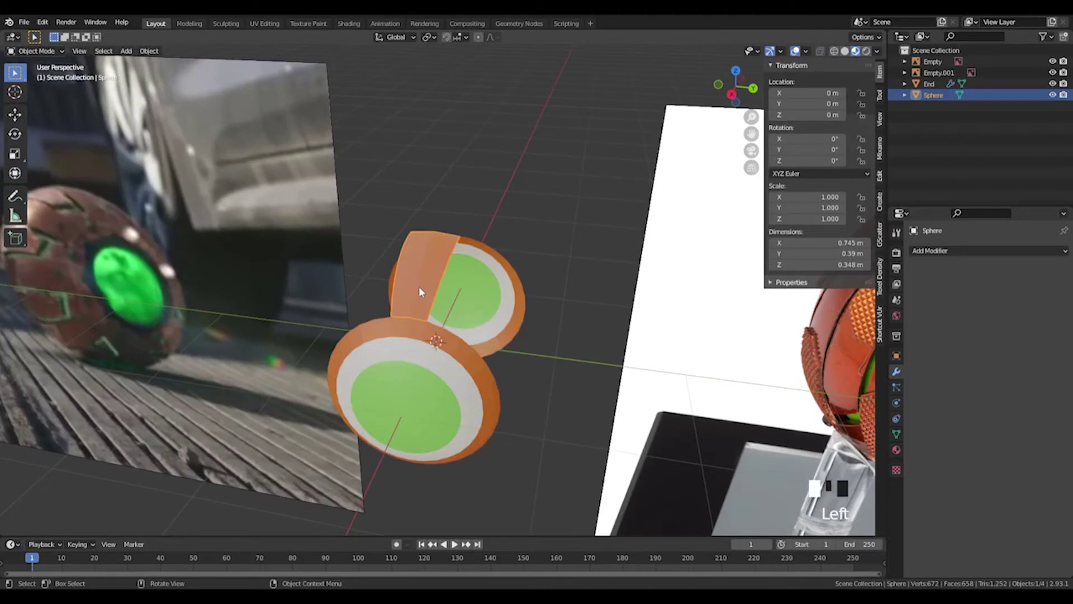
left_click(423, 276)
middle_click_drag(455, 246, 576, 261)
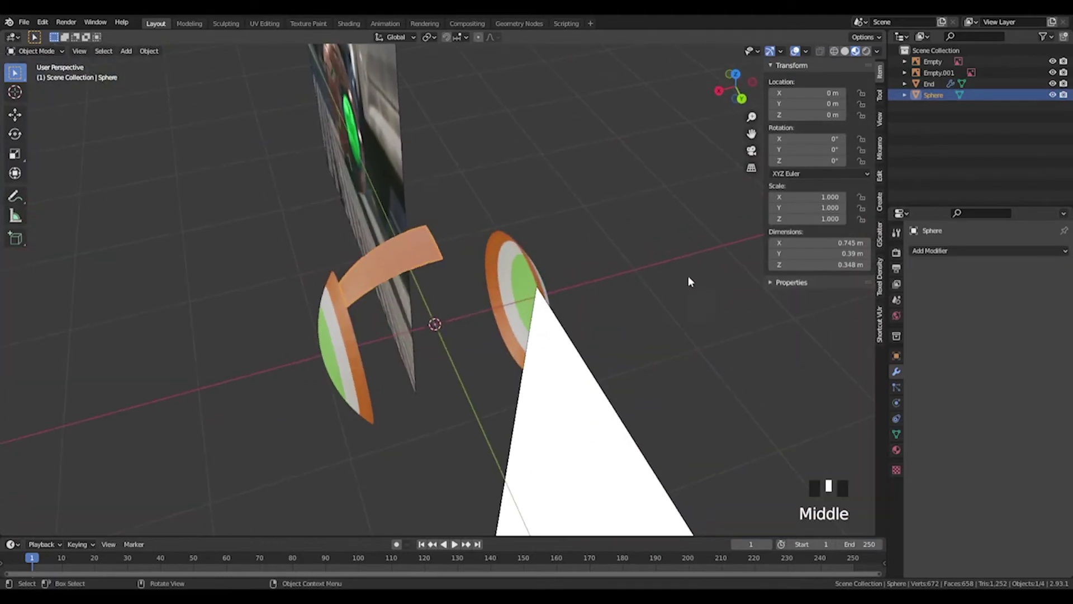
left_click(972, 259)
left_click(852, 379)
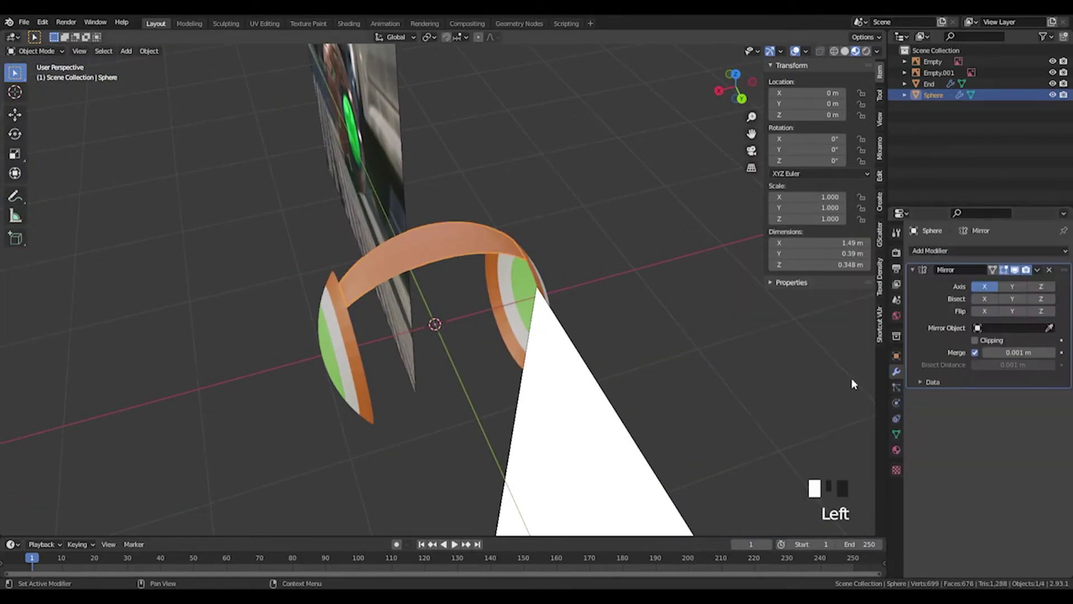
Apply the Mirror modifier on the strip that joins the two End caps
middle_click_drag(851, 379, 1017, 229)
left_click(1036, 270)
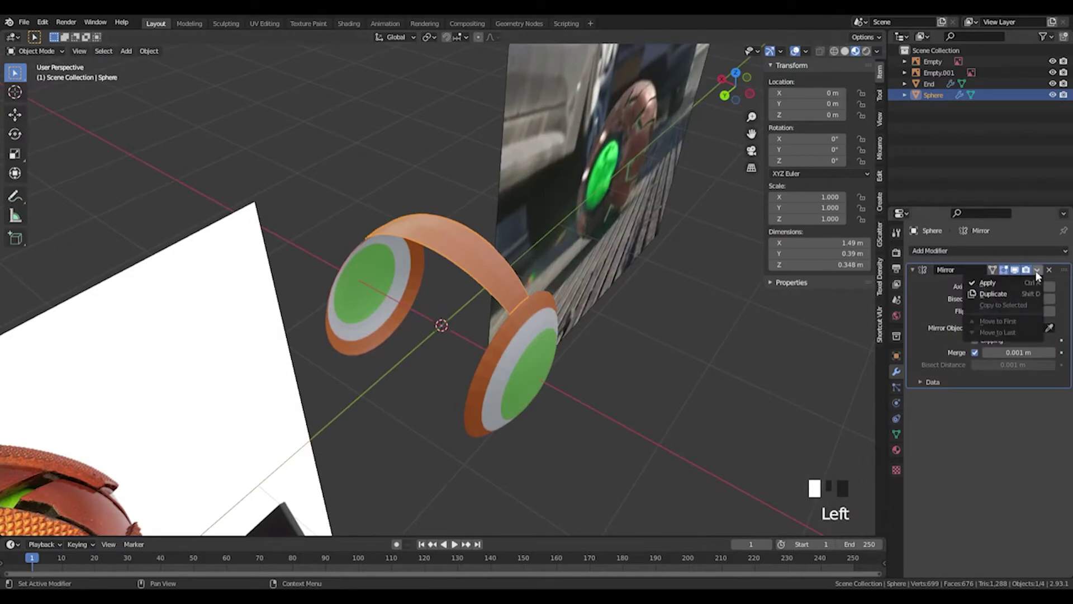
left_click(1004, 282)
middle_click_drag(346, 229, 482, 253)
scroll(479, 235, "up", 5)
key("Tab")
scroll(491, 156, "down", 2)
key("Tab")
left_click(422, 240)
middle_click_drag(533, 287, 413, 293)
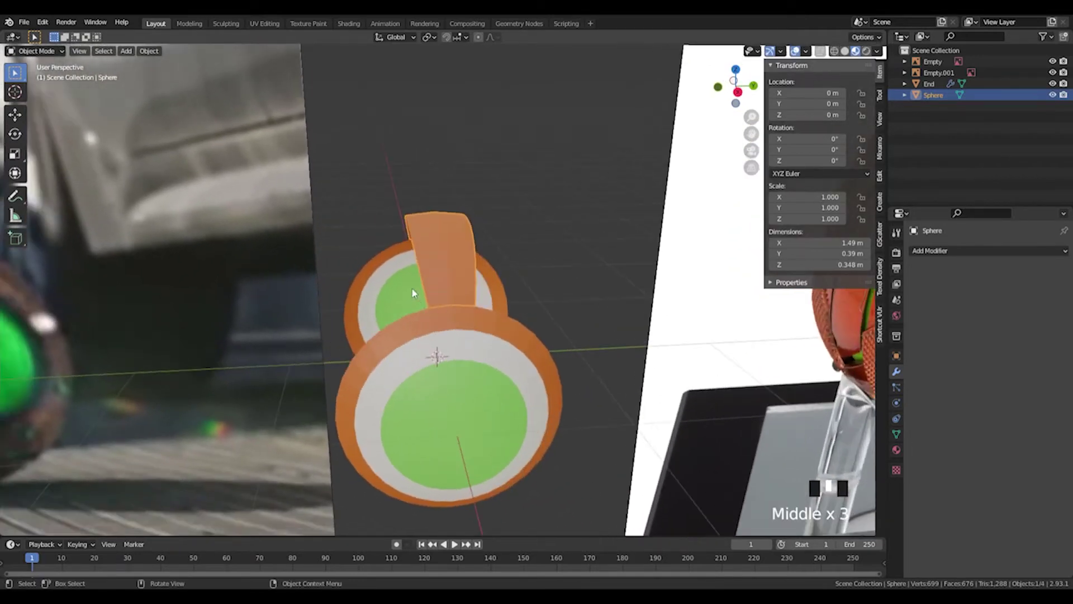
scroll(512, 310, "down", 4)
middle_click_drag(513, 309, 478, 270)
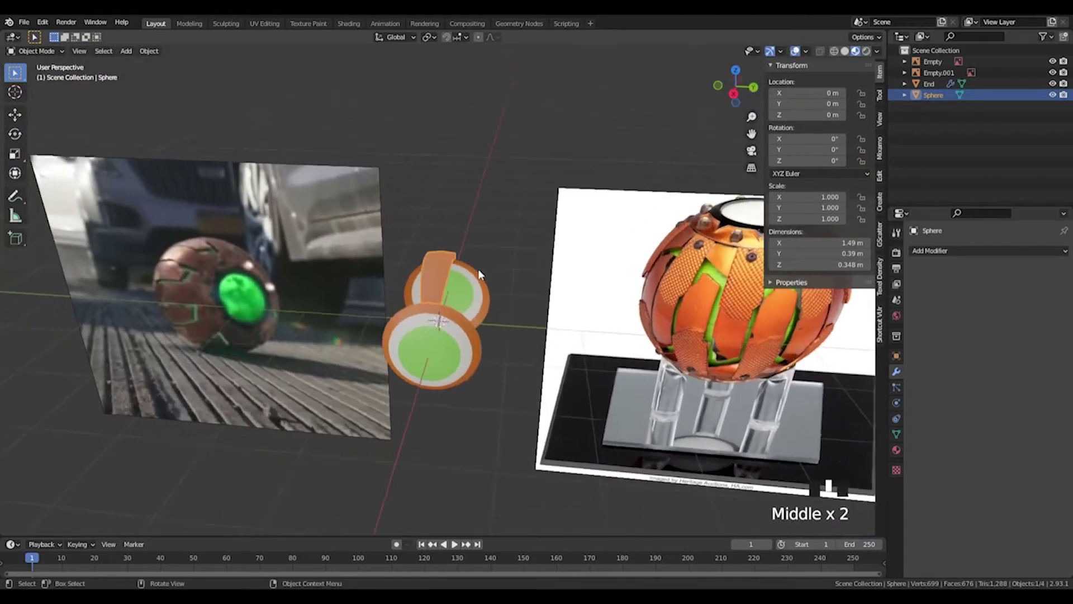
scroll(496, 243, "up", 4)
left_click(516, 218)
middle_click_drag(516, 217, 431, 234)
left_click(428, 238)
right_click(426, 240)
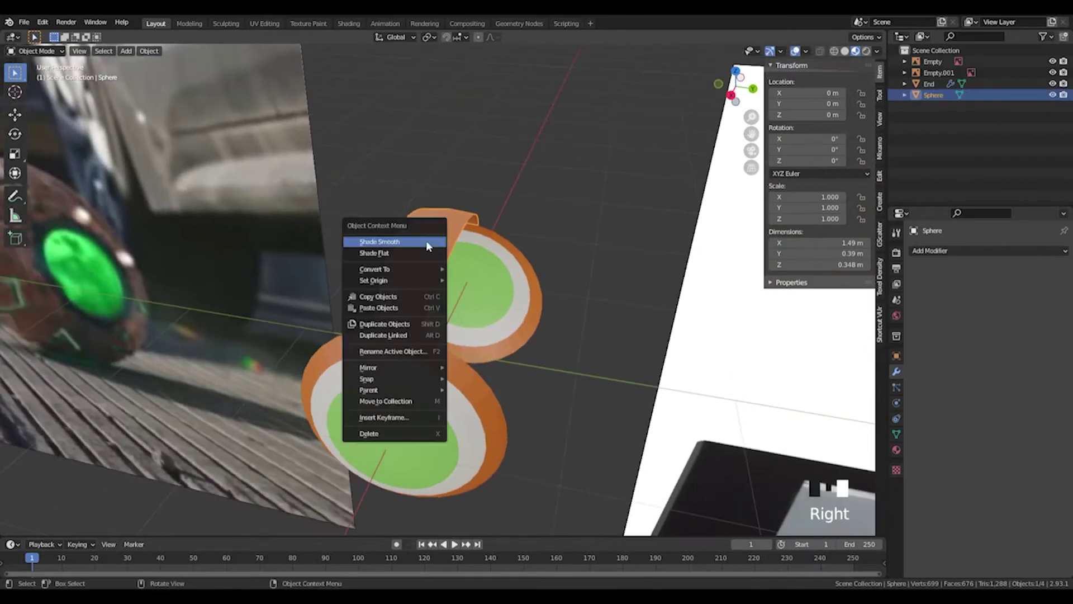
middle_click_drag(522, 221, 515, 279)
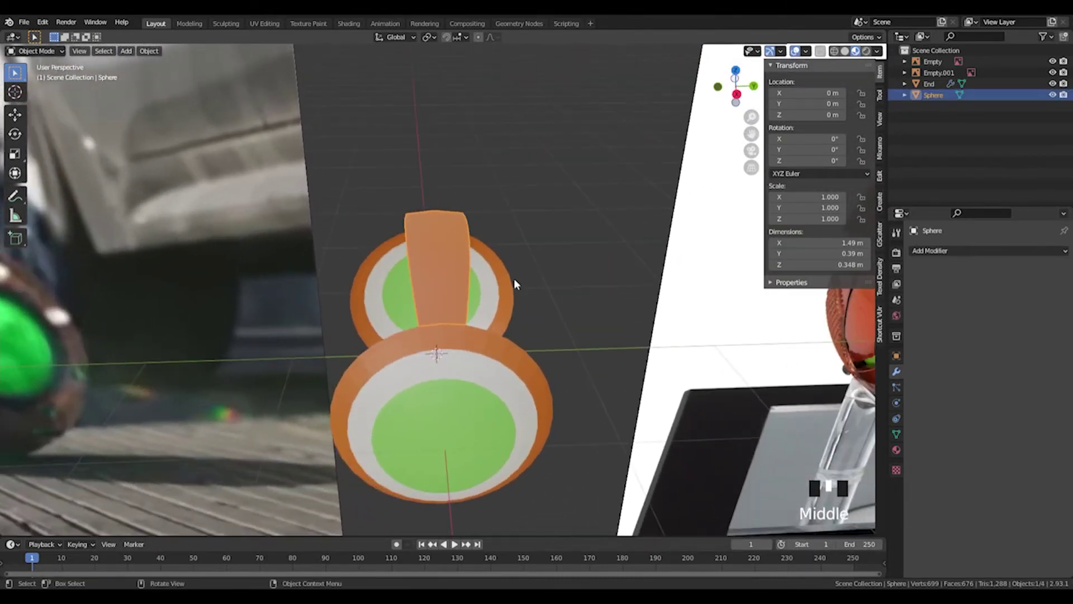
scroll(509, 260, "down", 2)
left_click(954, 250)
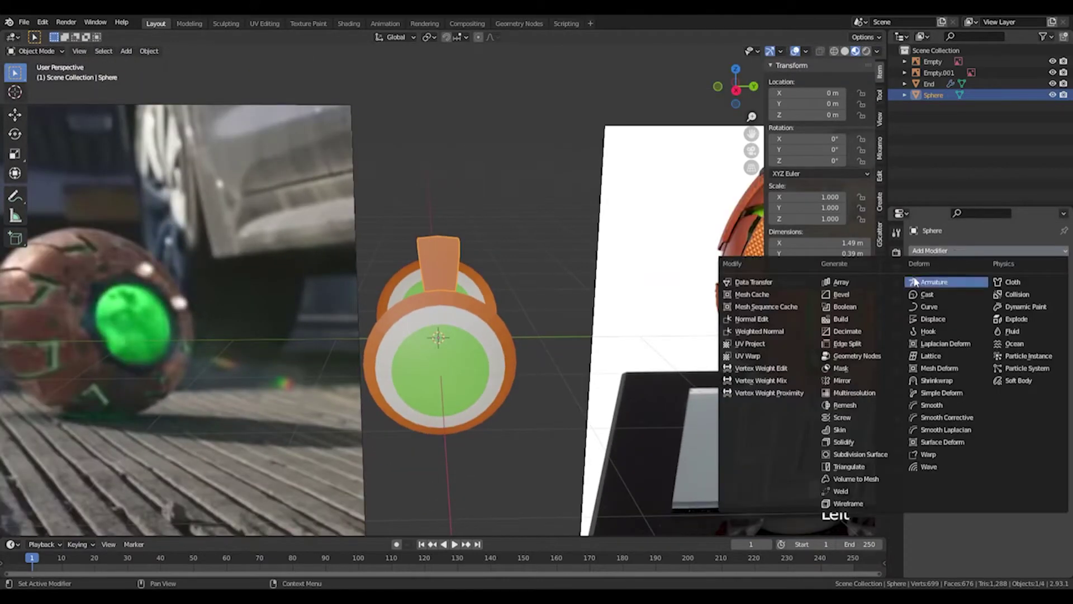
left_click(516, 251)
middle_click_drag(515, 250, 555, 268)
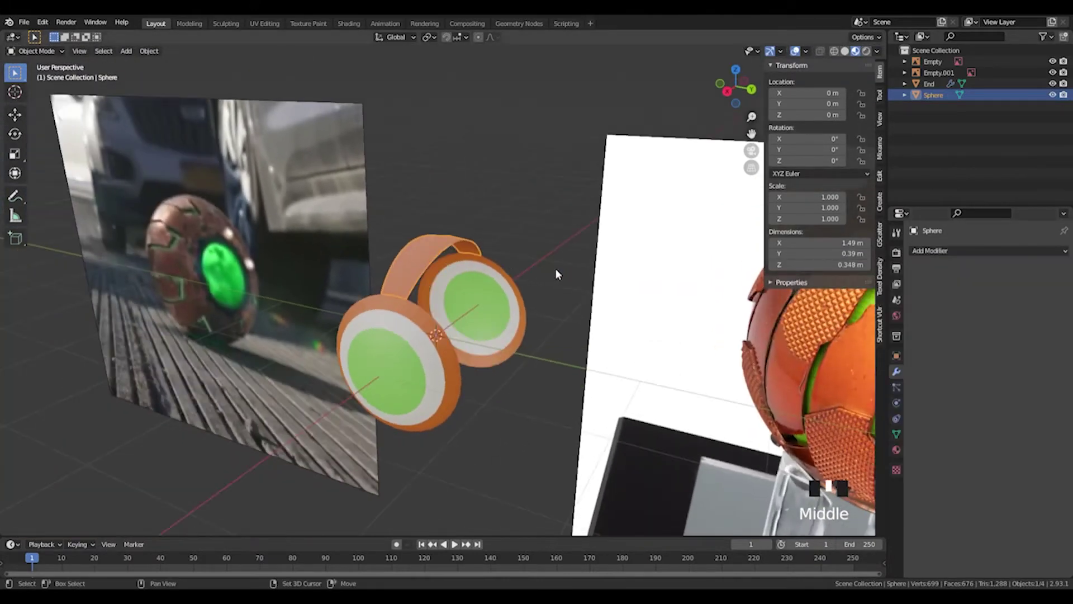
scroll(522, 222, "up", 2)
middle_click_drag(521, 223, 435, 331)
Deselect everything and hide both reference images
left_click(453, 328)
left_click(1053, 61)
left_click(1053, 73)
middle_click_drag(436, 331, 445, 321)
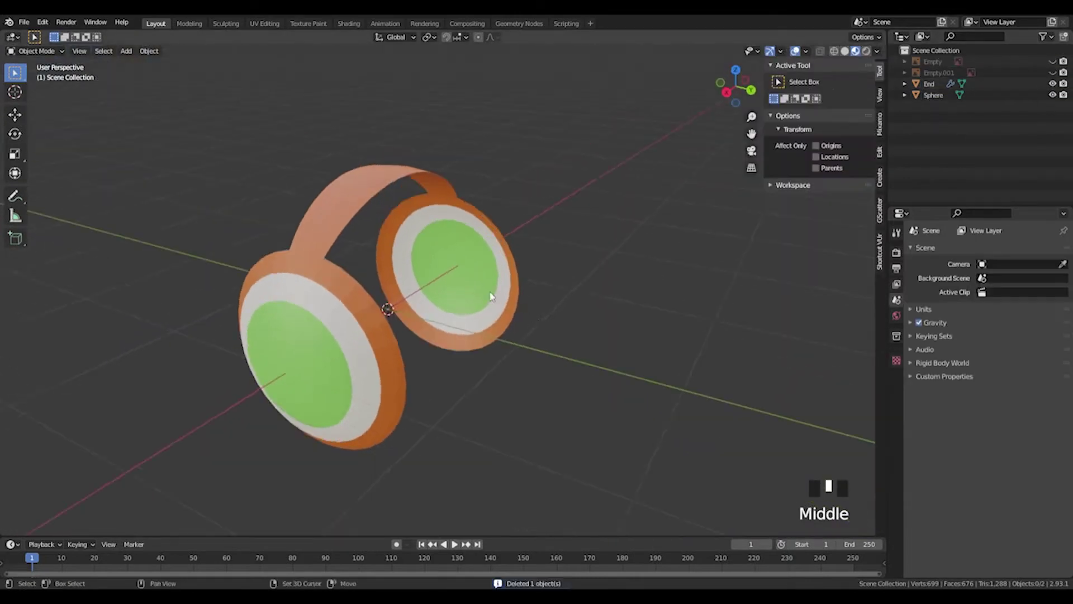
scroll(518, 296, "up", 1)
middle_click_drag(490, 294, 556, 283)
middle_click(597, 295)
left_click(395, 166)
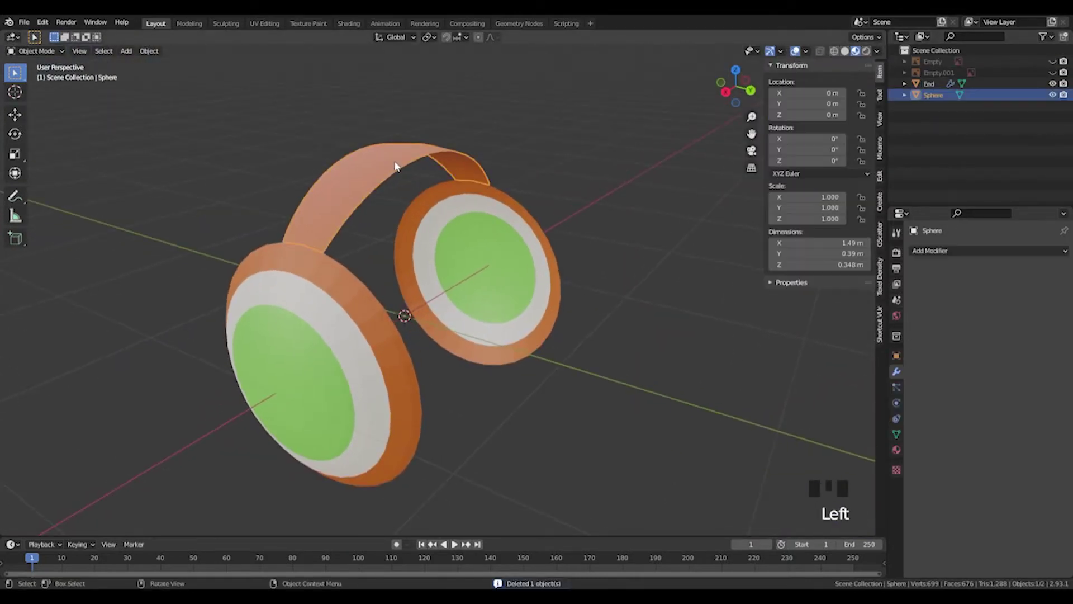
left_click(580, 116)
left_click(431, 159)
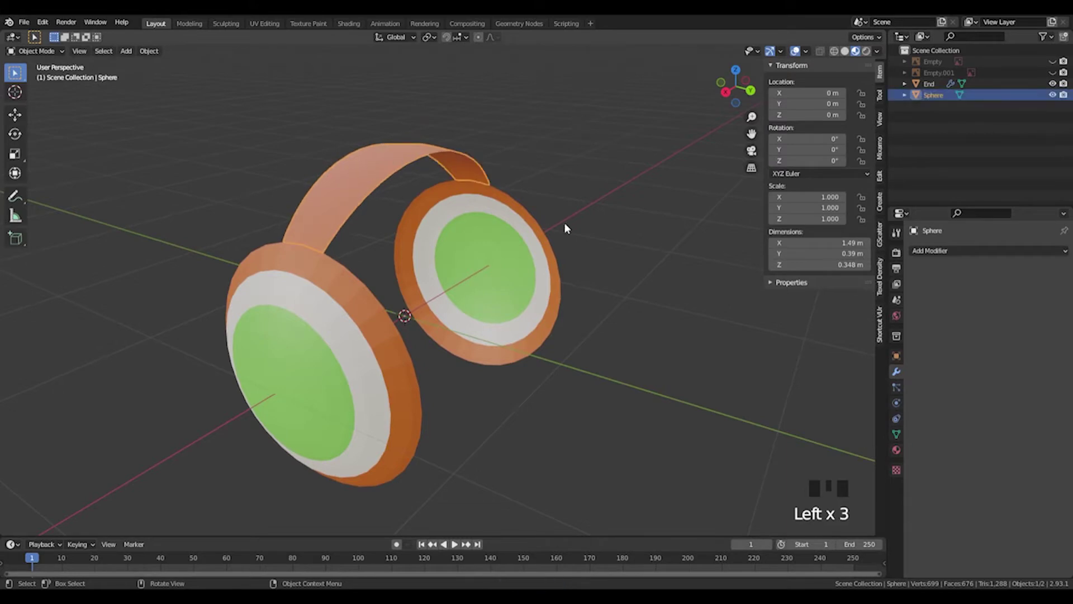
key("shift+a")
mouse_move(565, 224)
left_click(274, 91)
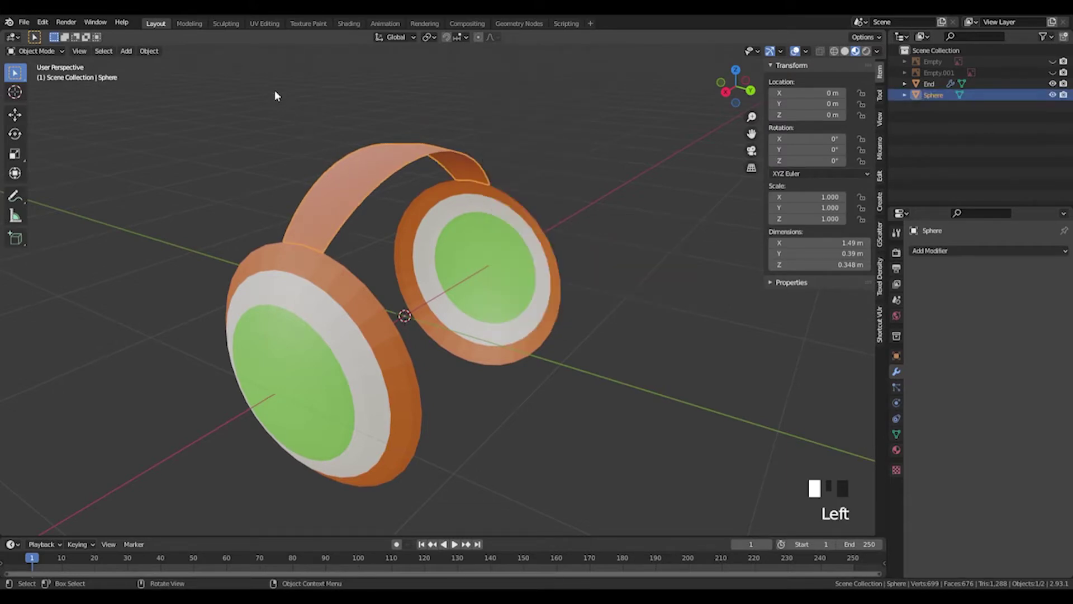
middle_click_drag(366, 202, 359, 196)
left_click(353, 180)
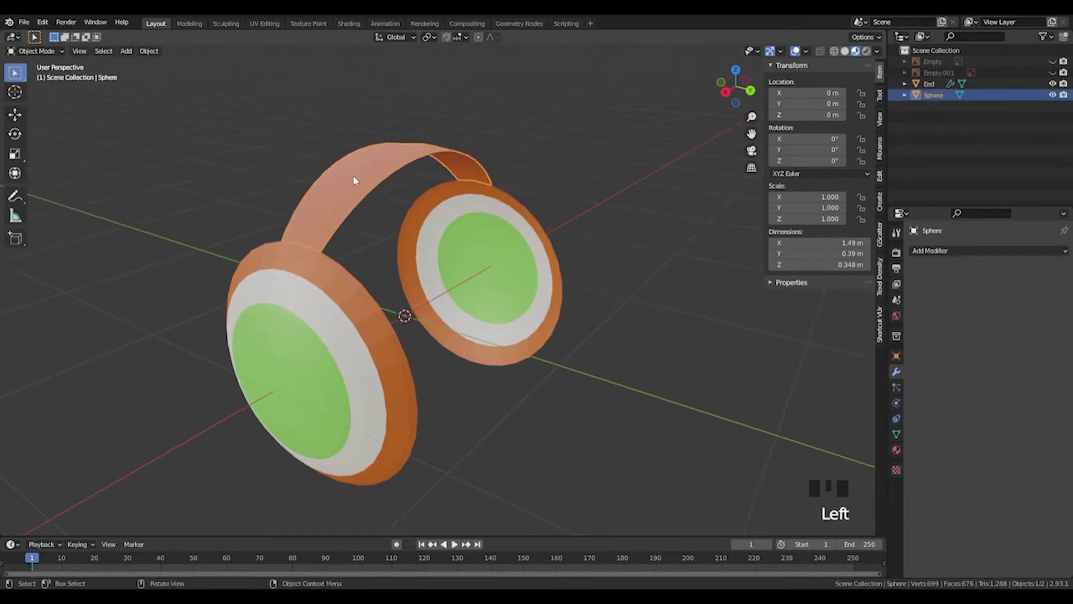
Add a Plain Axes empty at the world origin and rename it Array rotation
left_click(602, 380)
key("shift+a")
mouse_move(582, 354)
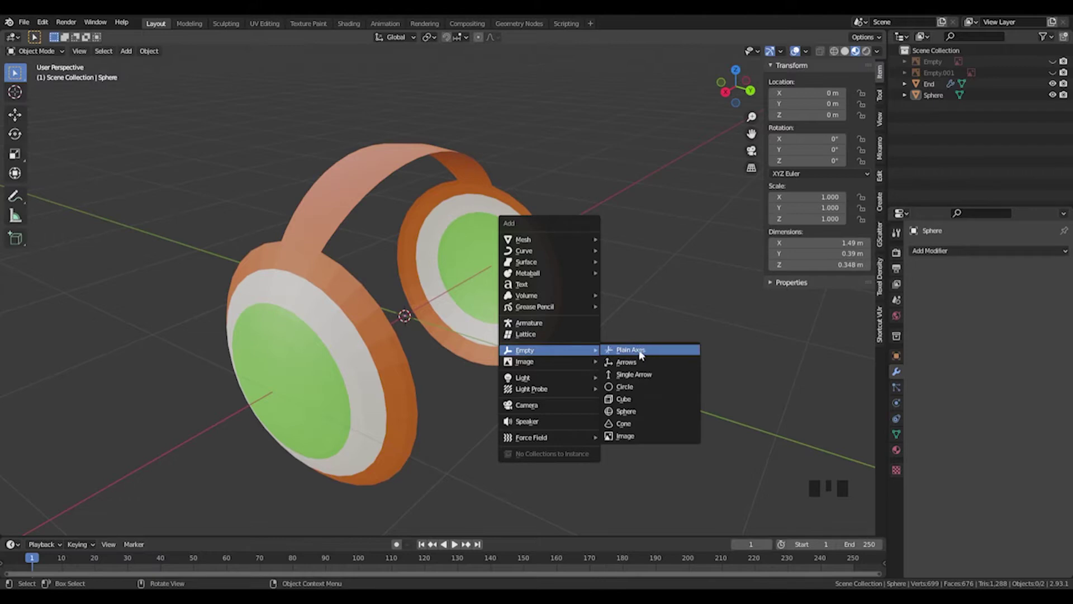
left_click(619, 351)
middle_click_drag(656, 352, 680, 360)
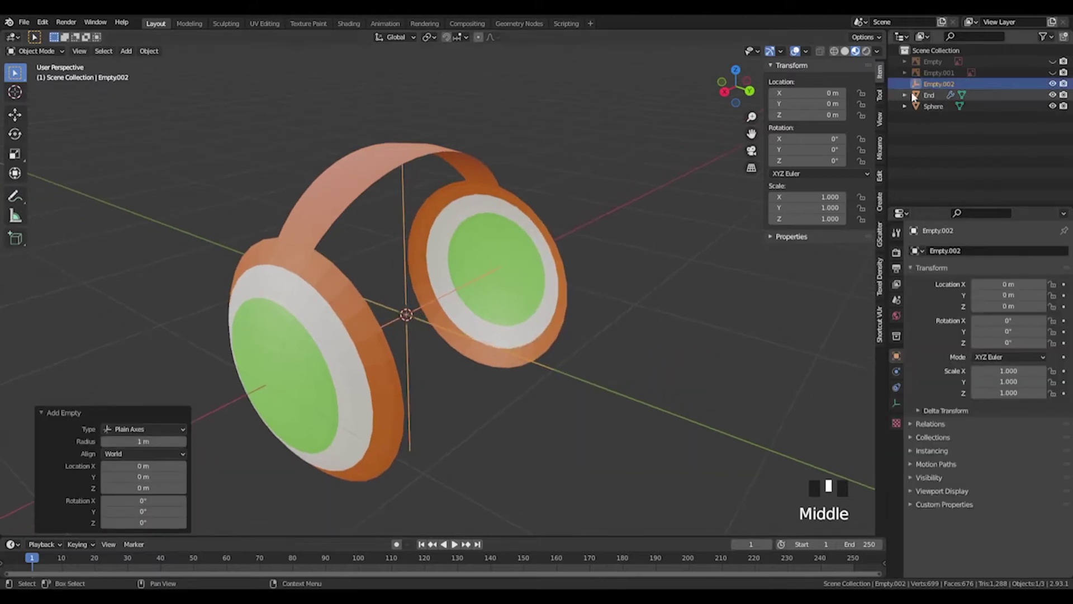
double_click(949, 84)
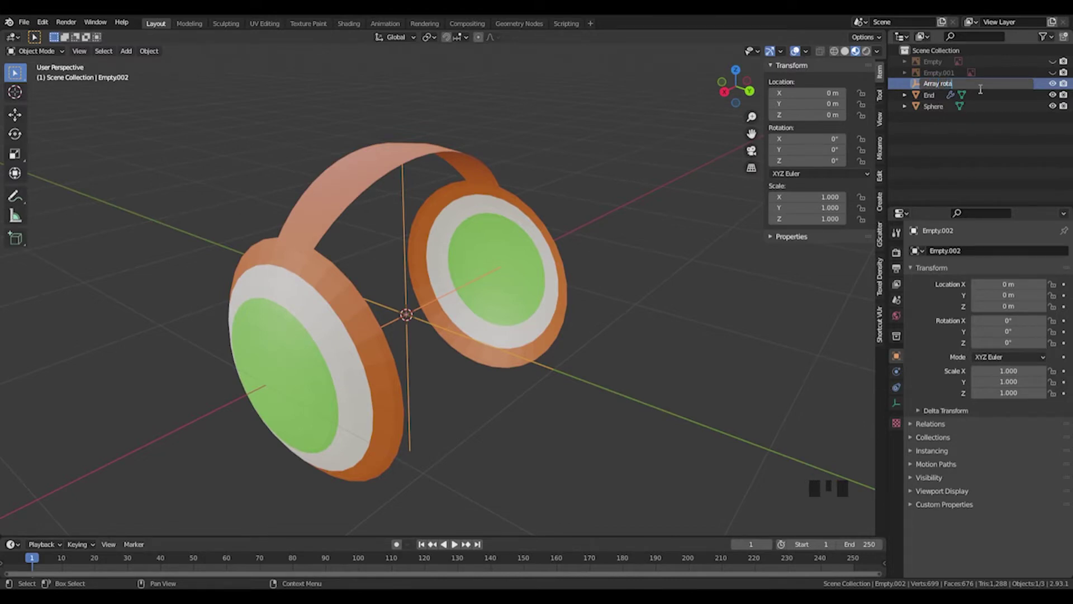
key("Return")
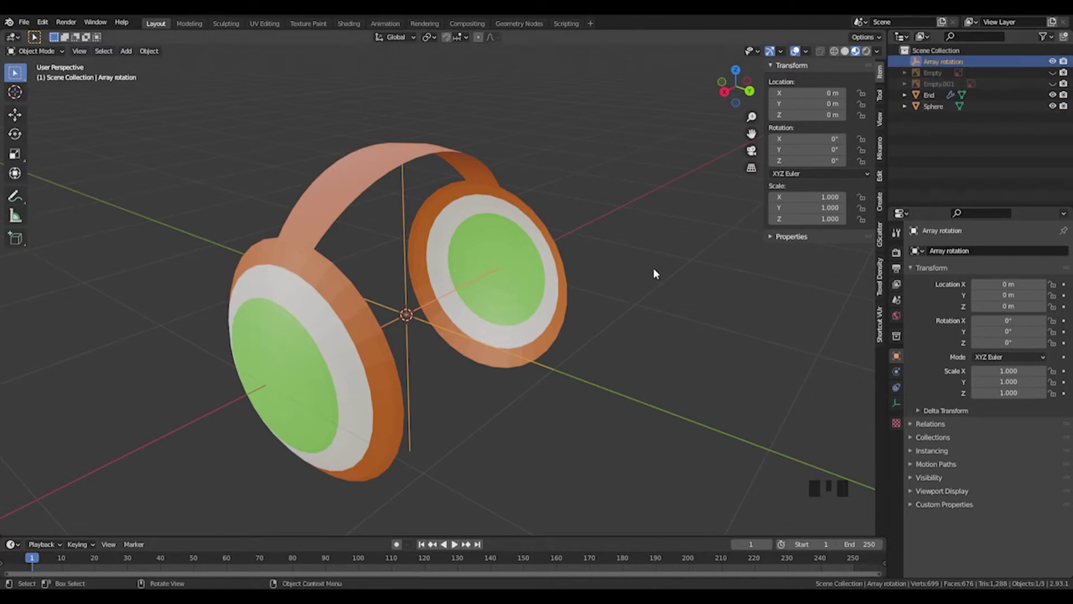
Add an Array modifier to the shell strip and set its relative offset factor X to 0
left_click(524, 323)
left_click(350, 205)
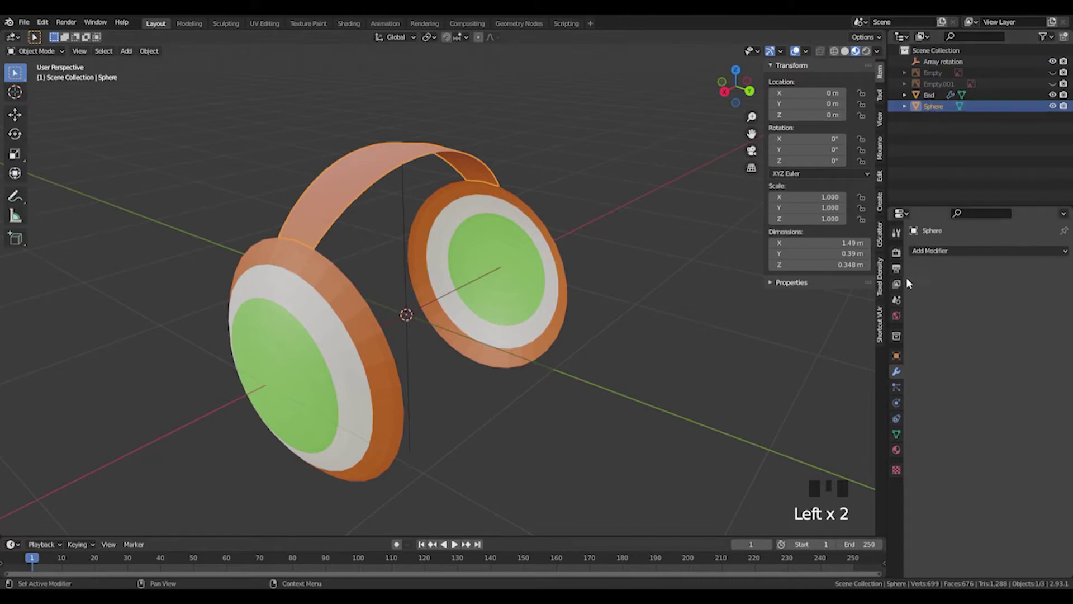
left_click(947, 251)
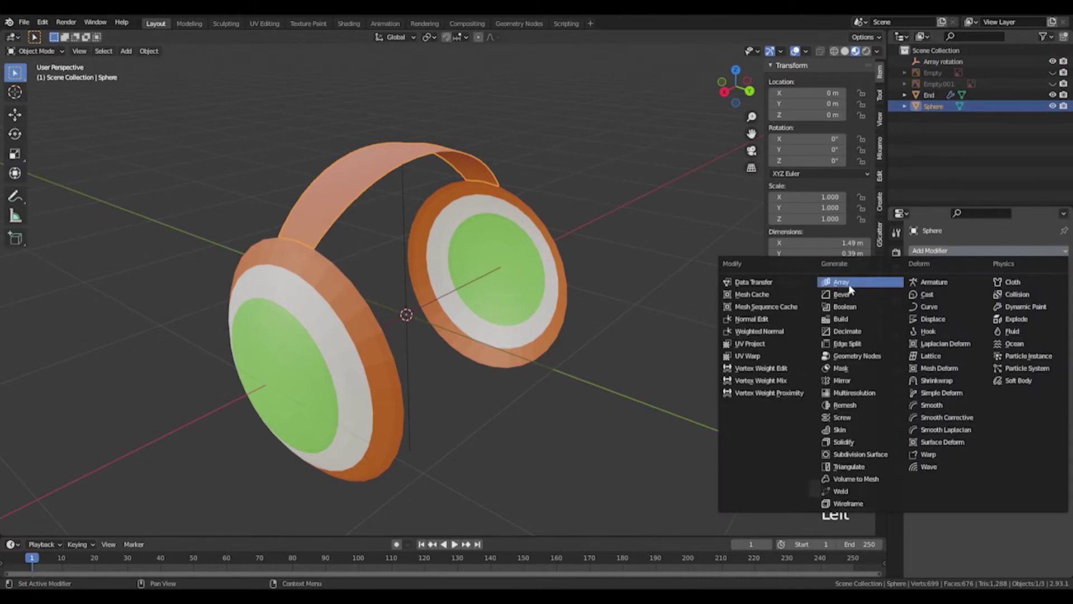
left_click(850, 282)
mouse_move(434, 274)
middle_mouse_down()
mouse_move(338, 277)
mouse_move(439, 279)
middle_mouse_up()
left_click(1014, 334)
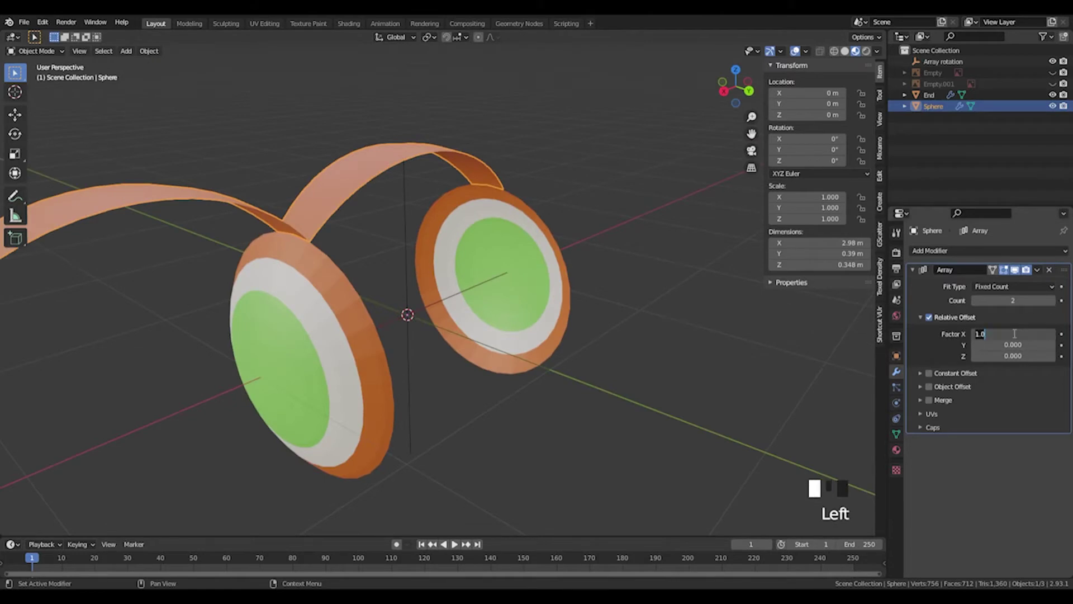
type("0")
key("Return")
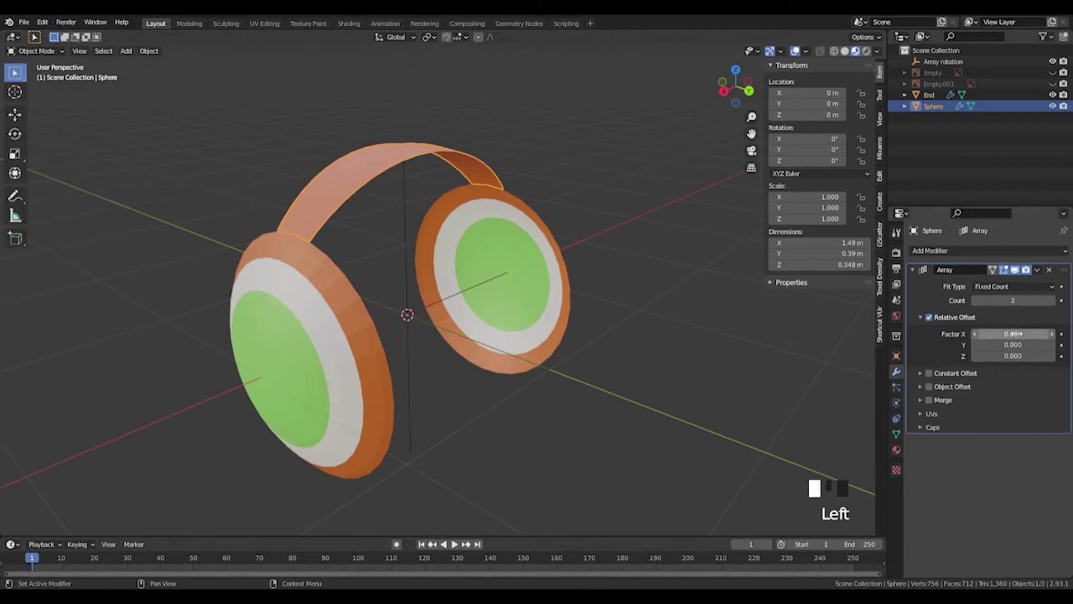
Enable Object Offset in the Array modifier and pick the Array rotation empty as the offset object
left_click(929, 387)
left_click(921, 387)
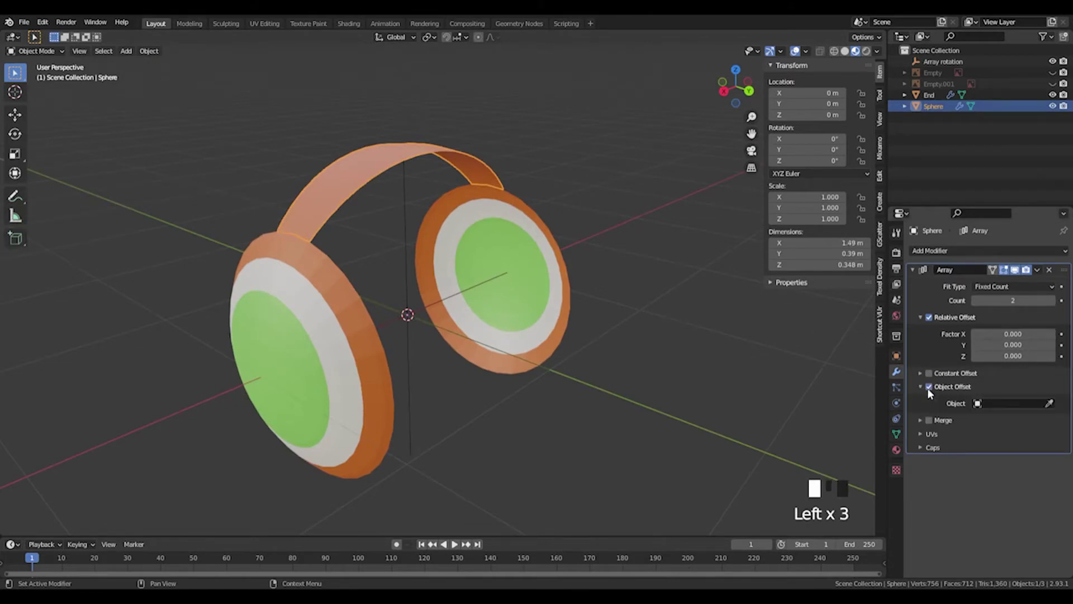
left_click(1050, 403)
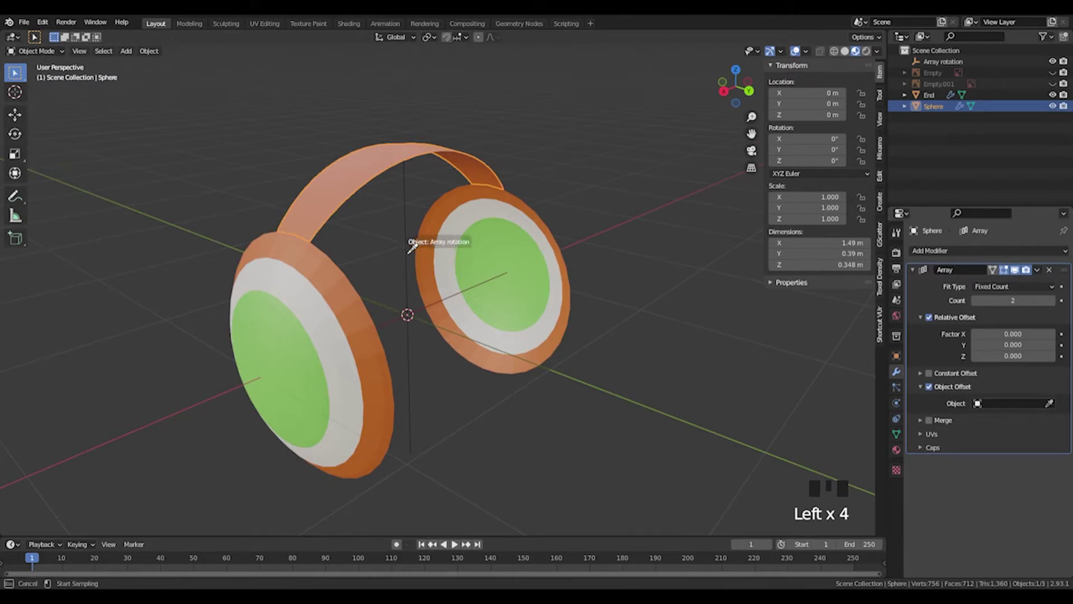
left_click(406, 198)
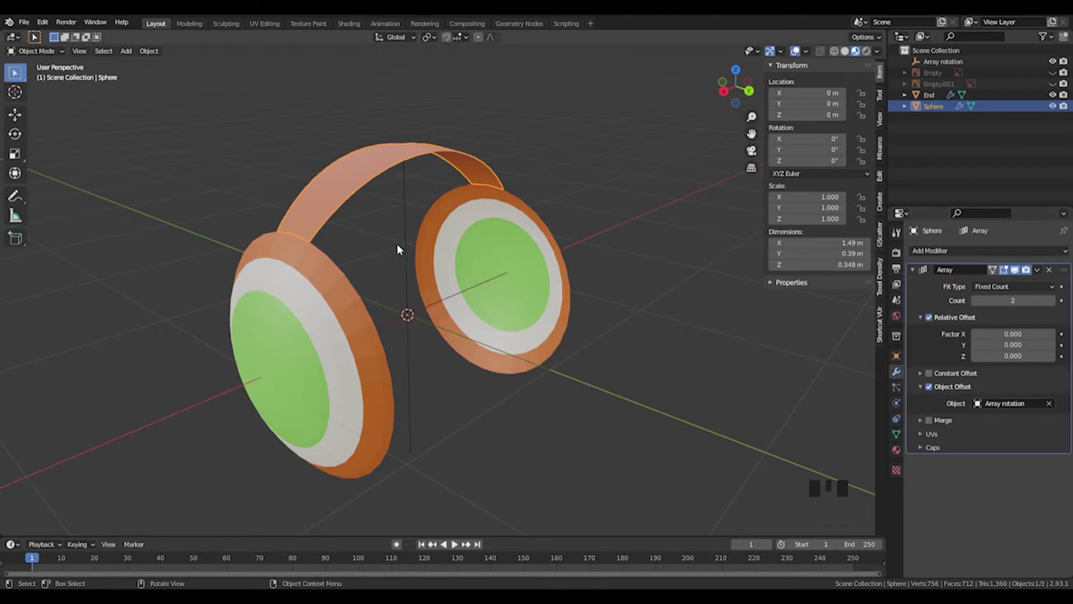
Rotate the Array rotation empty about the X axis and set its X rotation to 22.5°
key("ctrl+z")
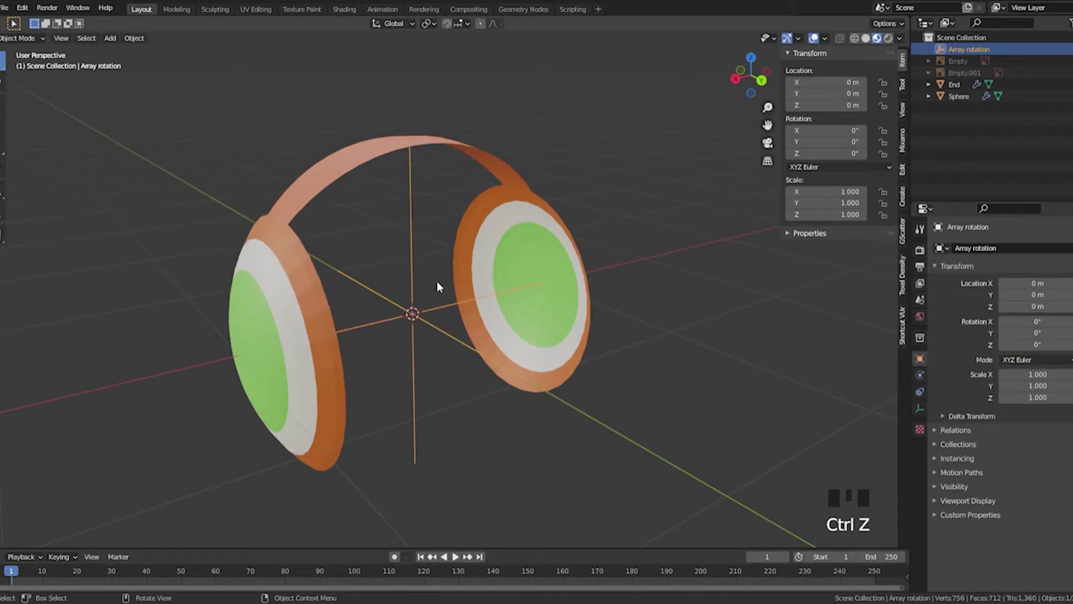
key("r")
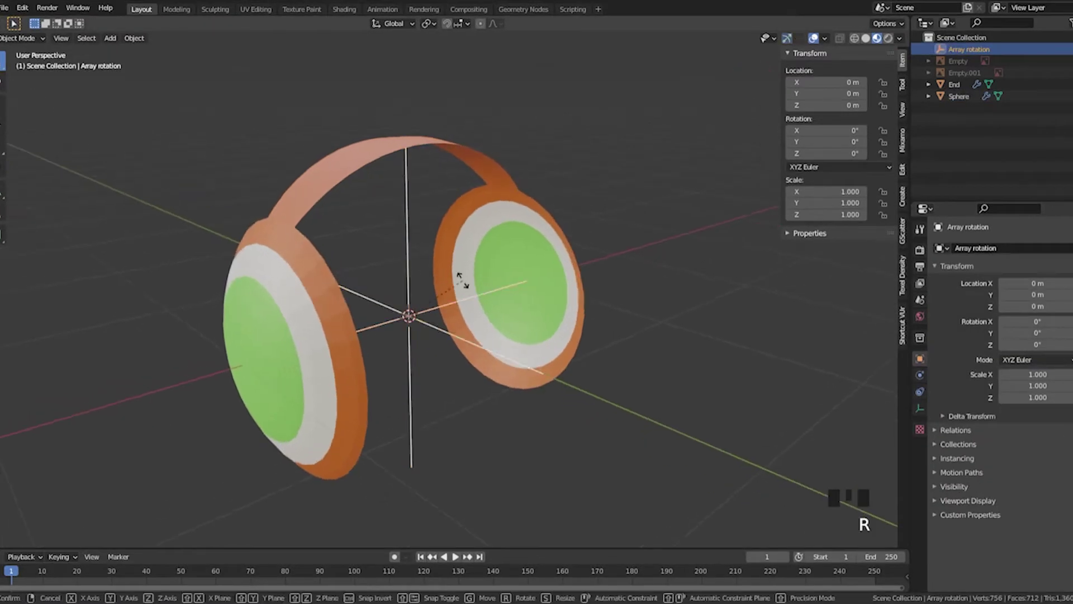
key("y")
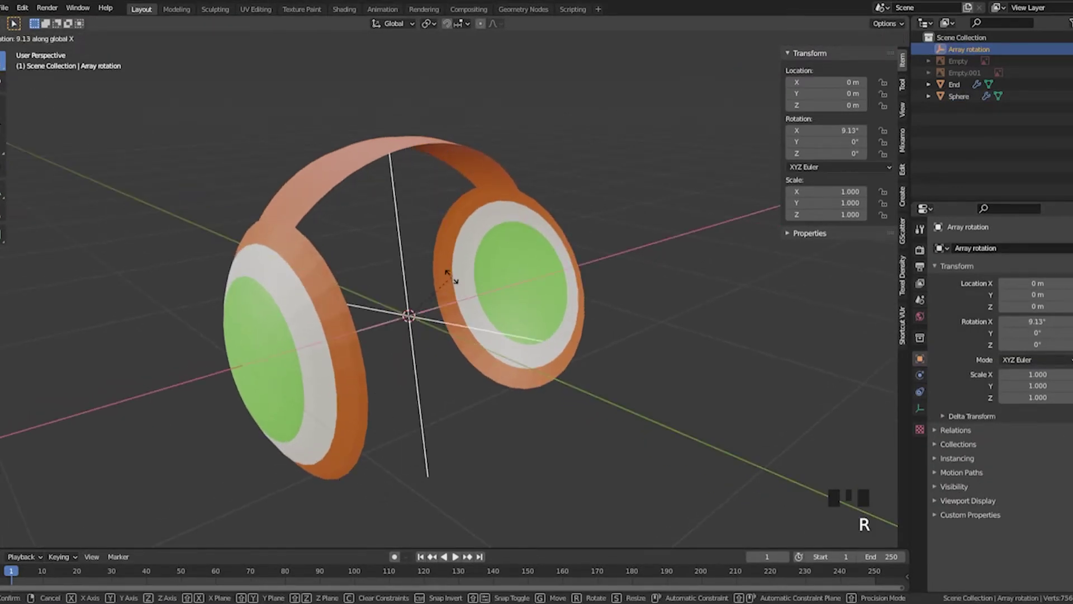
key("x")
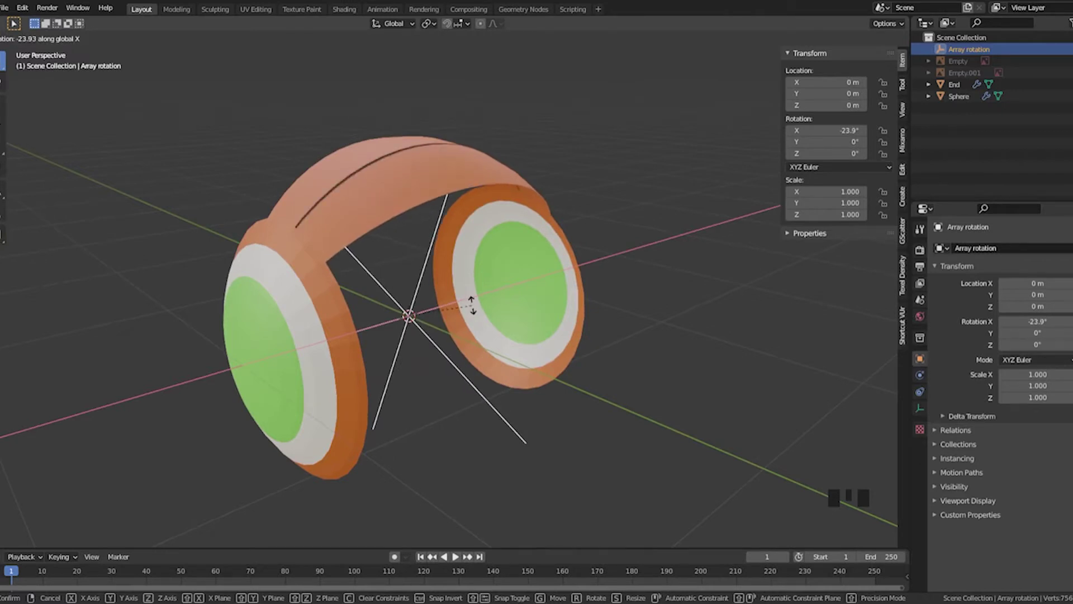
left_click(473, 302)
left_click(848, 132)
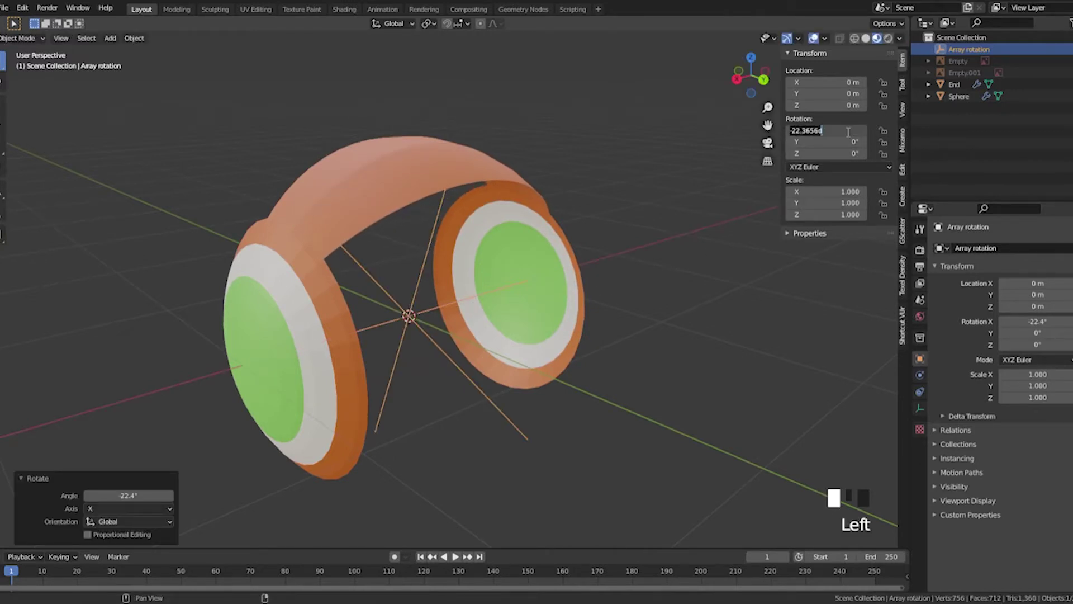
type("22.5")
key("Return")
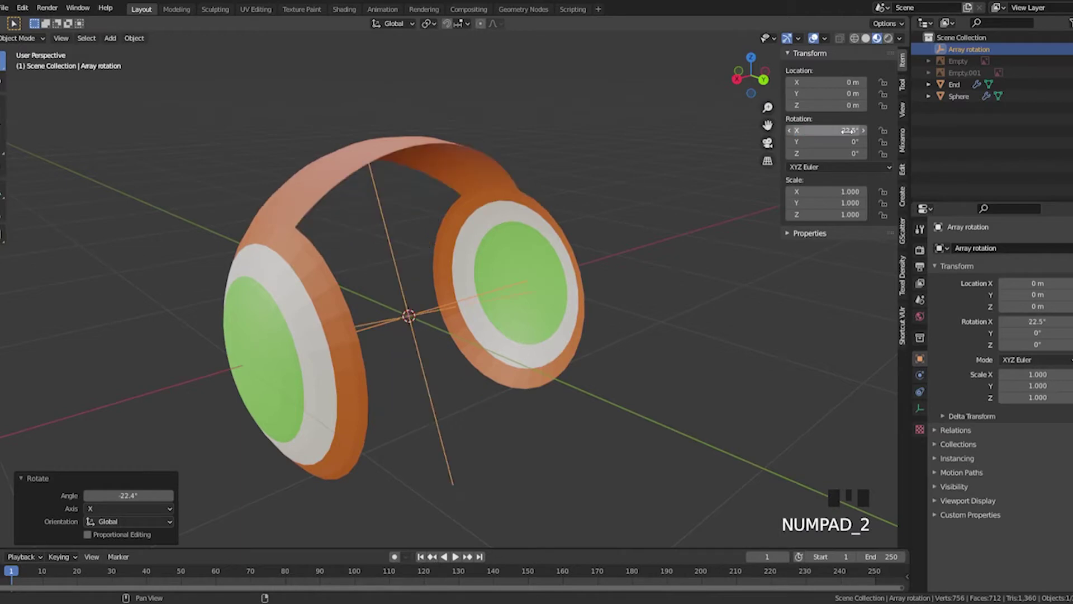
Set the Array rotation empty's X rotation to -22.5° and check how the two shell strips meet
middle_click_drag(338, 203, 503, 185)
left_click(815, 130)
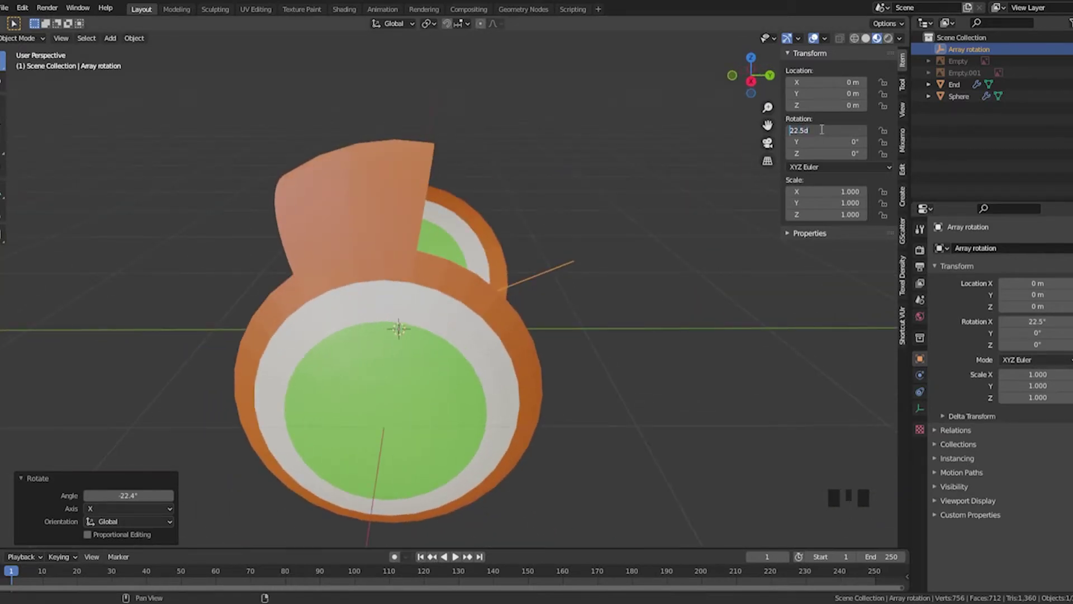
type("-")
key("Return")
middle_click_drag(572, 240, 548, 246)
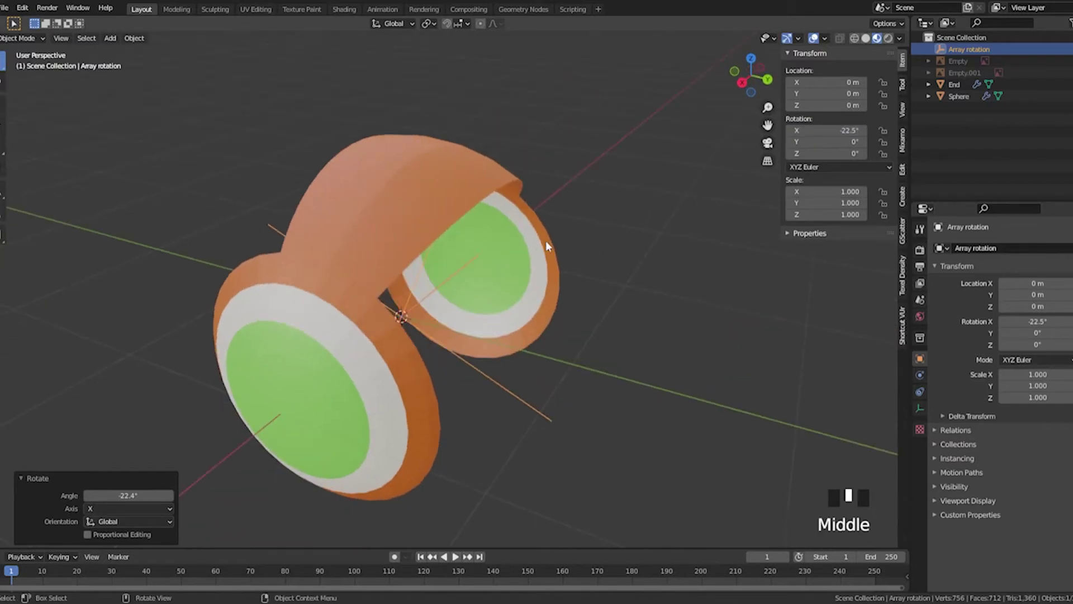
middle_click_drag(404, 195, 437, 147)
middle_click_drag(437, 192, 427, 210)
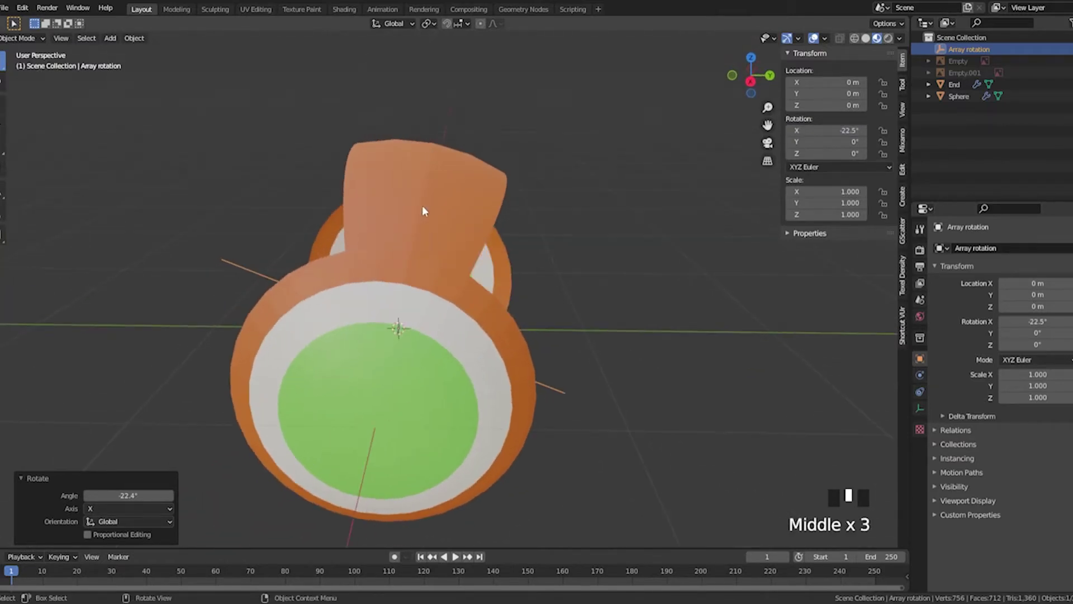
middle_click_drag(444, 162, 461, 204)
Select the shell strip and raise its Array modifier count to 16
left_click(463, 206)
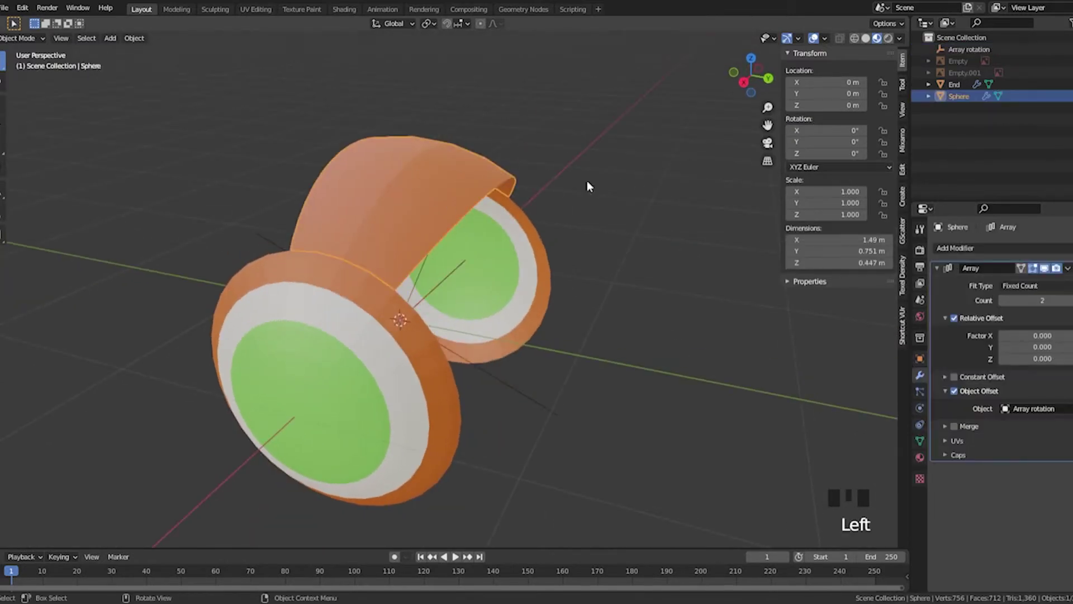
left_click(1068, 300)
left_click(1068, 300)
left_click(1068, 300)
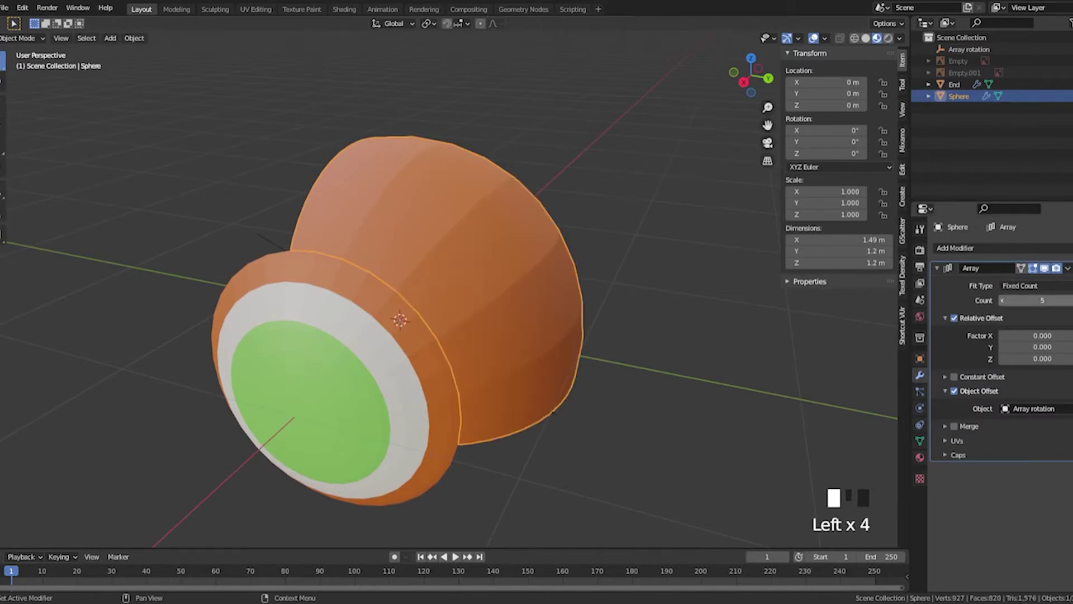
left_click(1068, 301)
double_click(1068, 300)
left_click(1068, 300)
left_click(1068, 300)
double_click(1068, 300)
left_click(1069, 300)
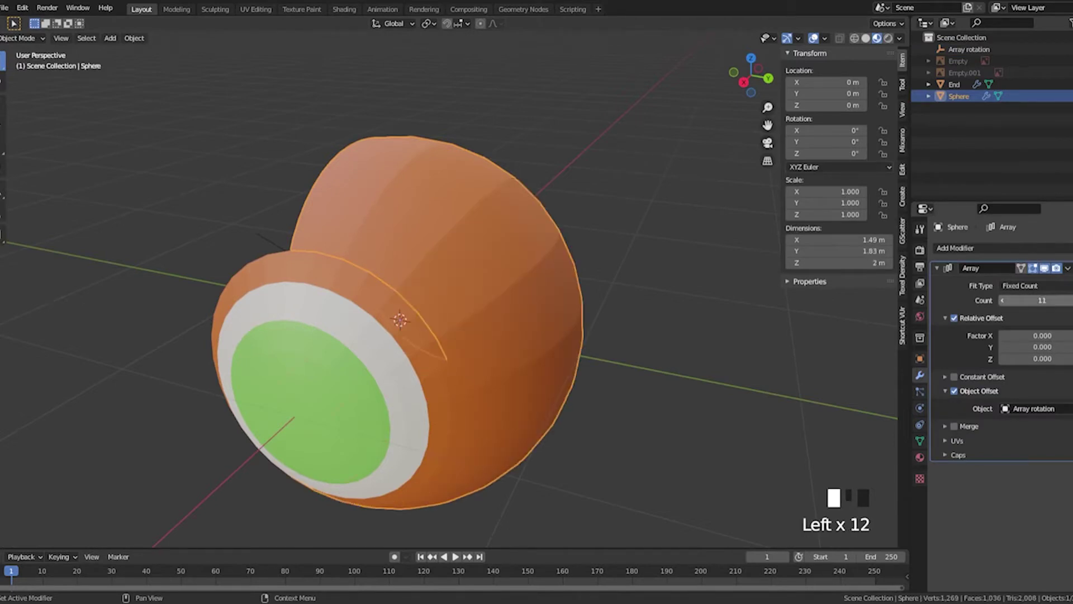
double_click(1068, 301)
double_click(1068, 300)
left_click(1068, 300)
left_click(1068, 300)
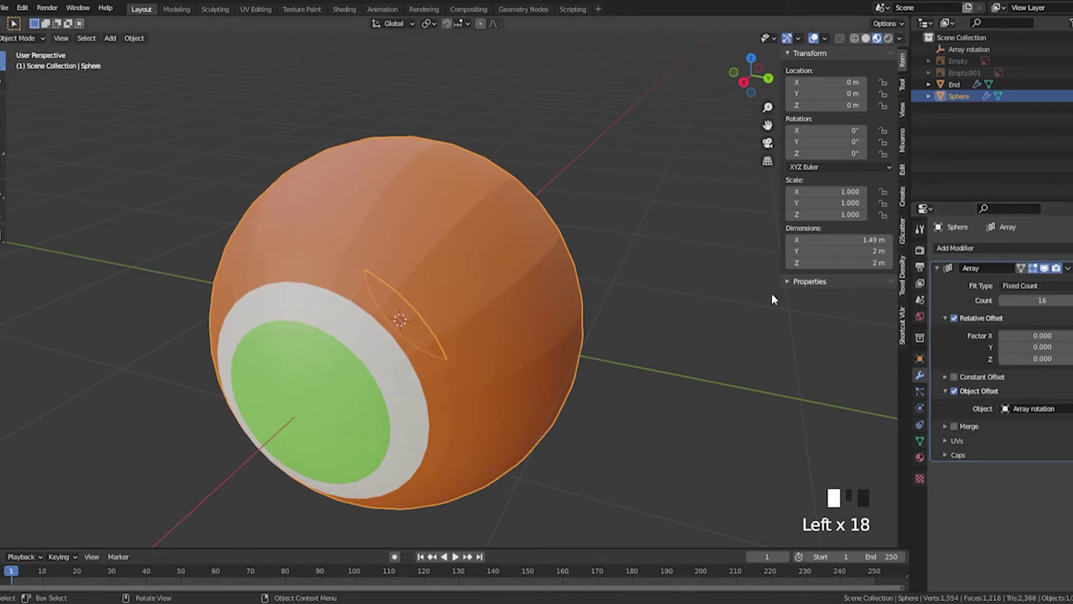
middle_click_drag(615, 234, 510, 236)
Lower the shell strip's Array count to 1
left_click(1003, 300)
double_click(1004, 301)
double_click(1003, 300)
left_click(1004, 300)
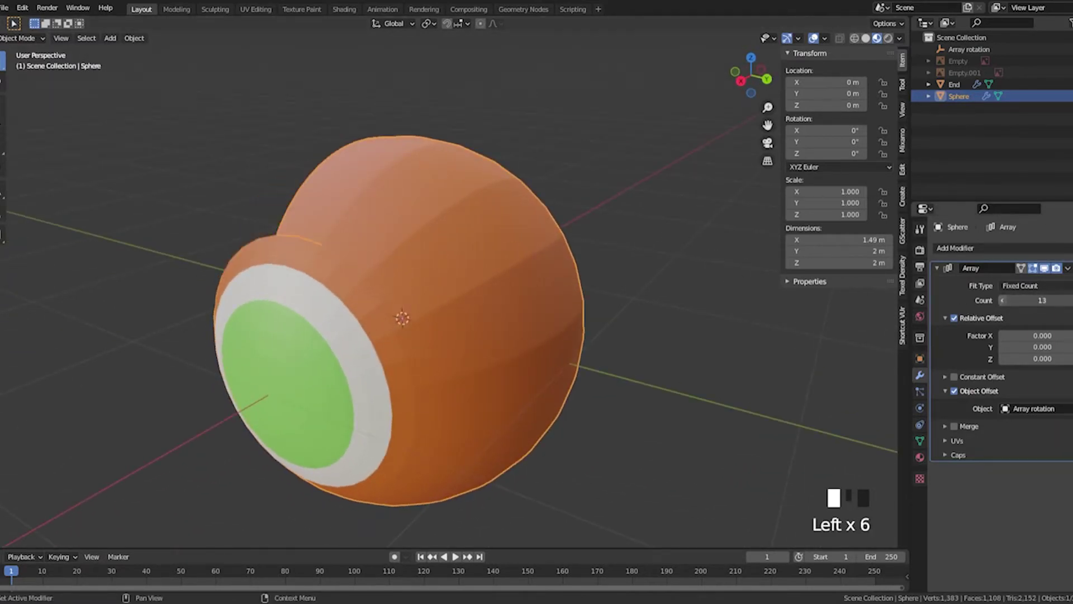
double_click(1004, 300)
double_click(1003, 300)
left_click(1003, 301)
double_click(1004, 300)
double_click(1003, 300)
left_click(1004, 301)
double_click(1003, 301)
double_click(1003, 300)
left_click(1004, 300)
double_click(1003, 300)
left_click(1003, 300)
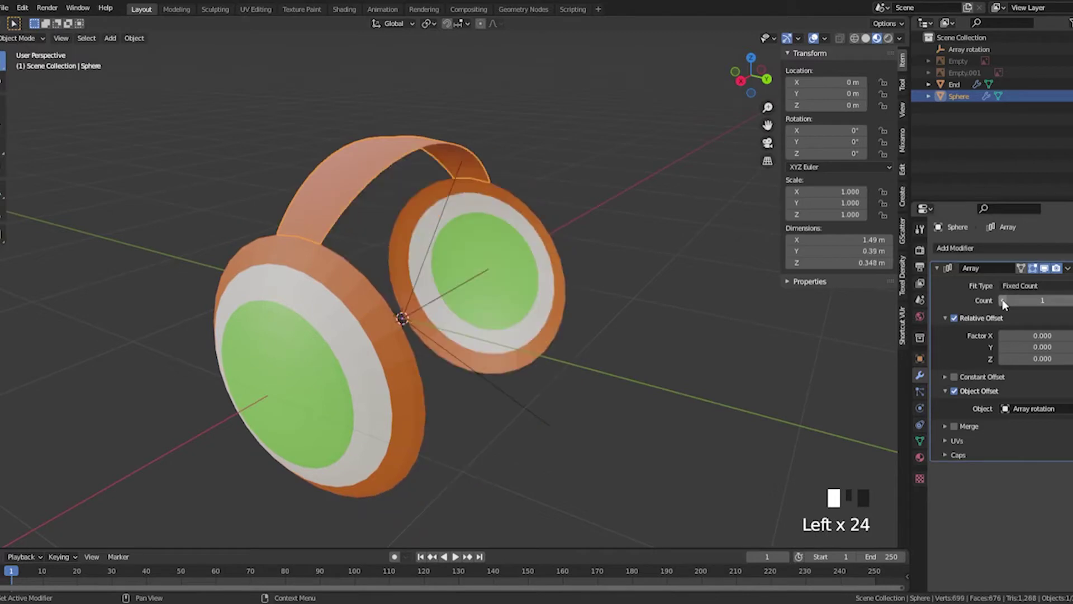
Examine the single shell strip between the end caps from several angles, along with the Array rotation empty
middle_click_drag(599, 237, 643, 246)
left_click(632, 240)
middle_click_drag(442, 198, 455, 195)
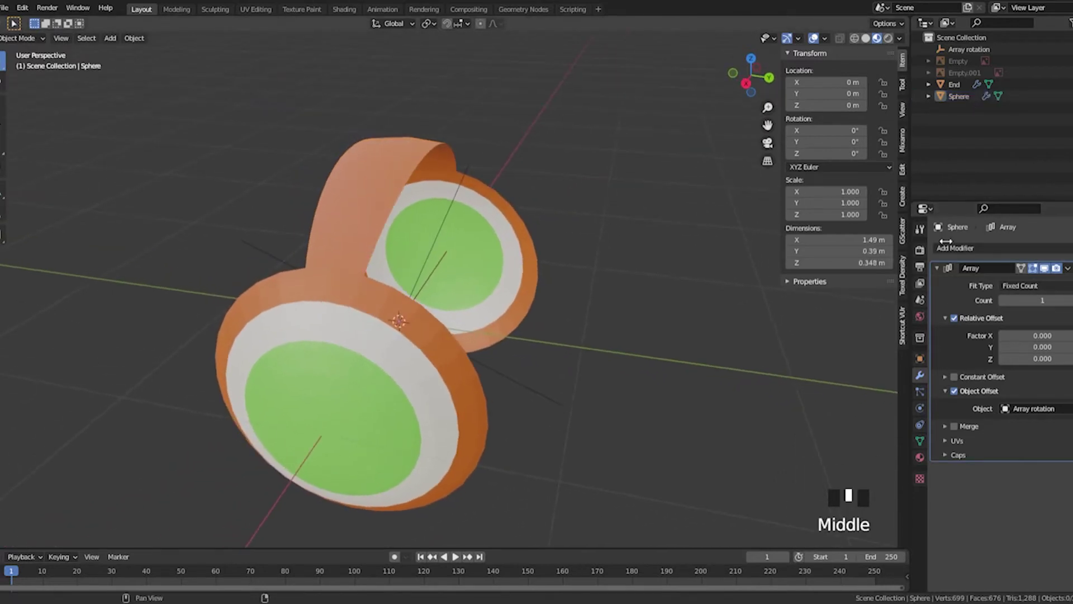
middle_click_drag(369, 178, 447, 241)
left_click(445, 240)
middle_click_drag(702, 246, 668, 234)
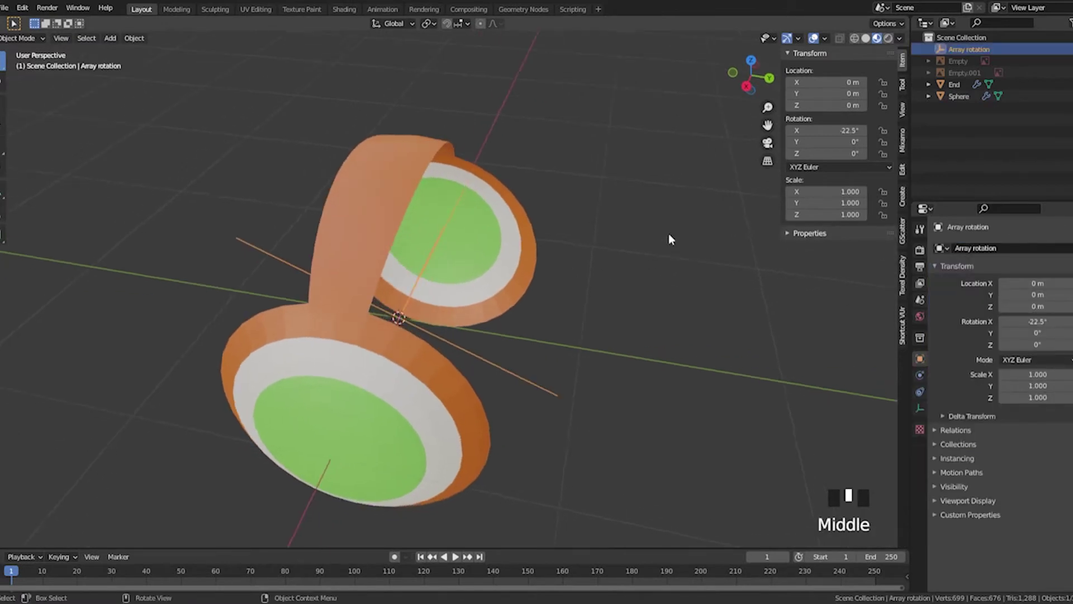
middle_click_drag(394, 178, 467, 162)
middle_click_drag(476, 157, 479, 199, "shift")
scroll(492, 197, "up", 1)
left_click(596, 175)
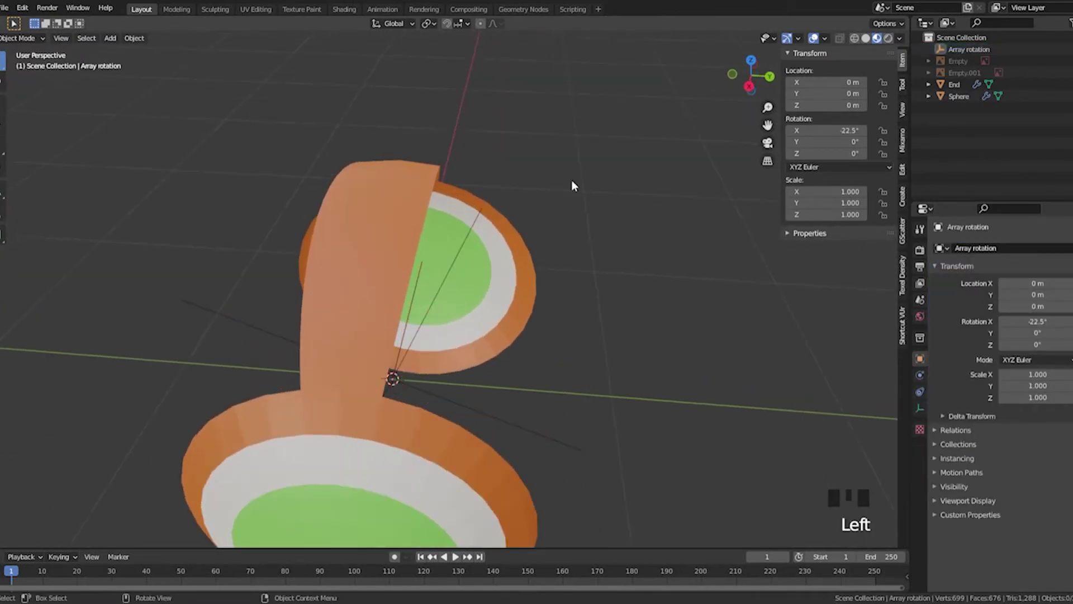
left_click(469, 248)
middle_click_drag(487, 249, 883, 294)
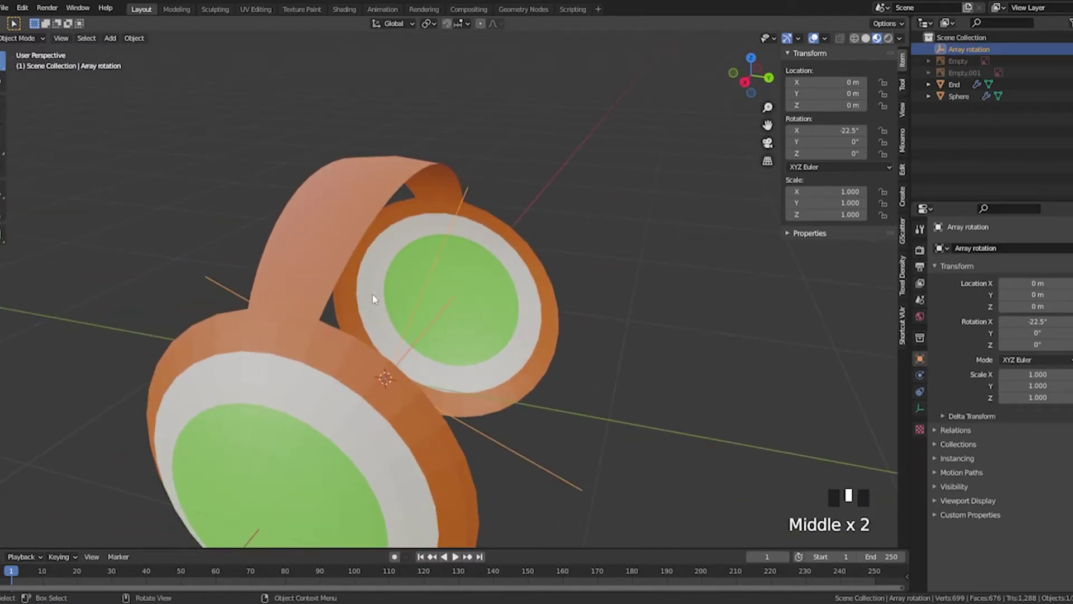
Unhide both reference images and compare the shell plates in the pumpkin bomb photo with the model
left_click(1071, 61)
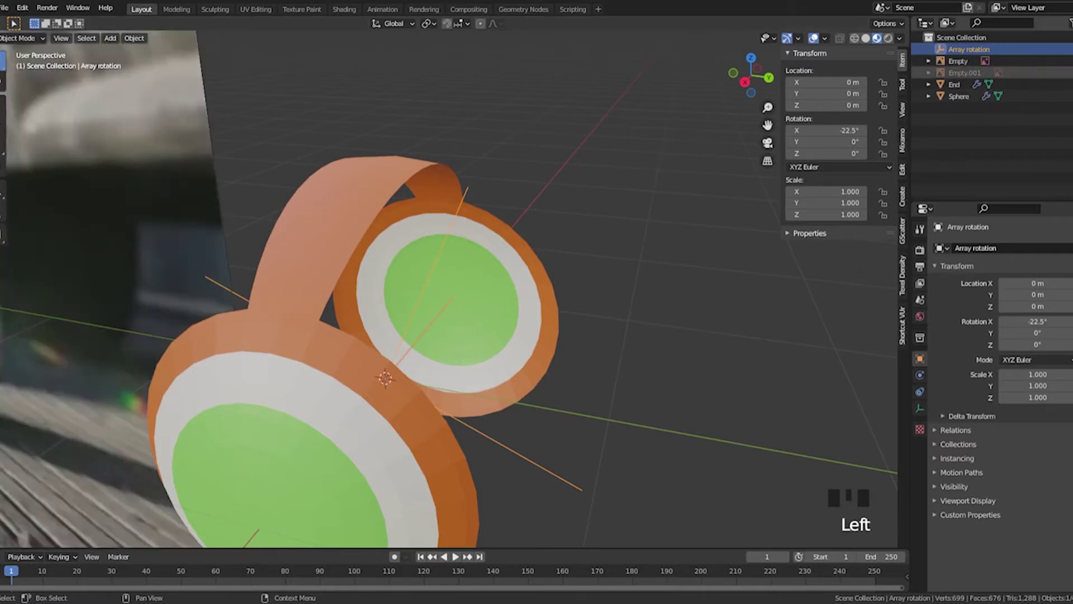
left_click(1071, 73)
scroll(626, 277, "down", 5)
scroll(626, 281, "down", 1)
middle_click_drag(522, 288, 553, 263)
middle_click_drag(737, 298, 548, 284, "shift")
middle_click_drag(548, 284, 553, 286)
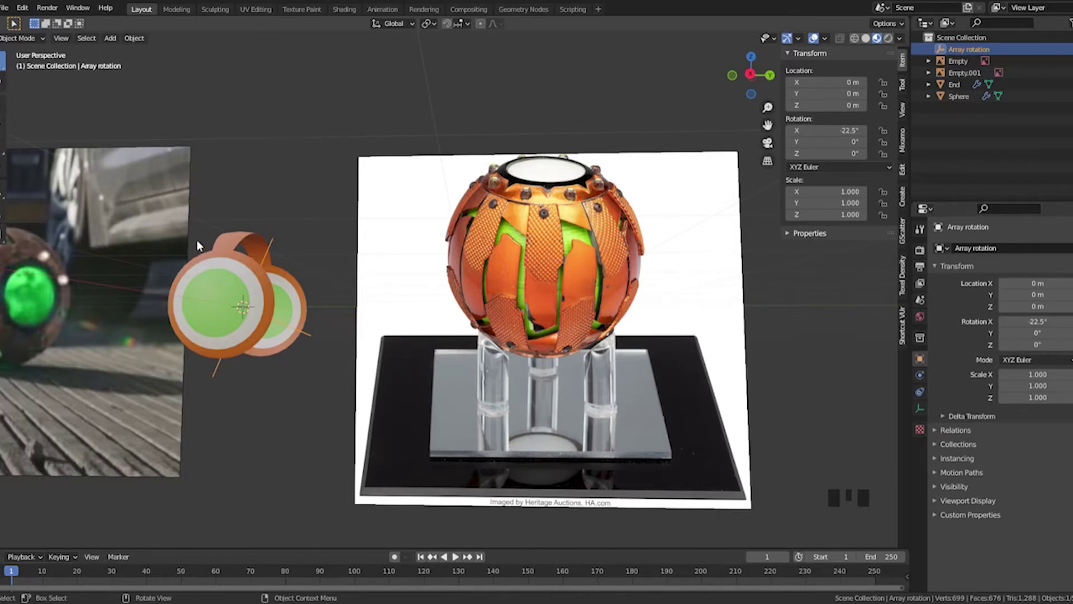
middle_click_drag(239, 219, 440, 263, "shift")
scroll(327, 253, "up", 2)
scroll(440, 263, "up", 2)
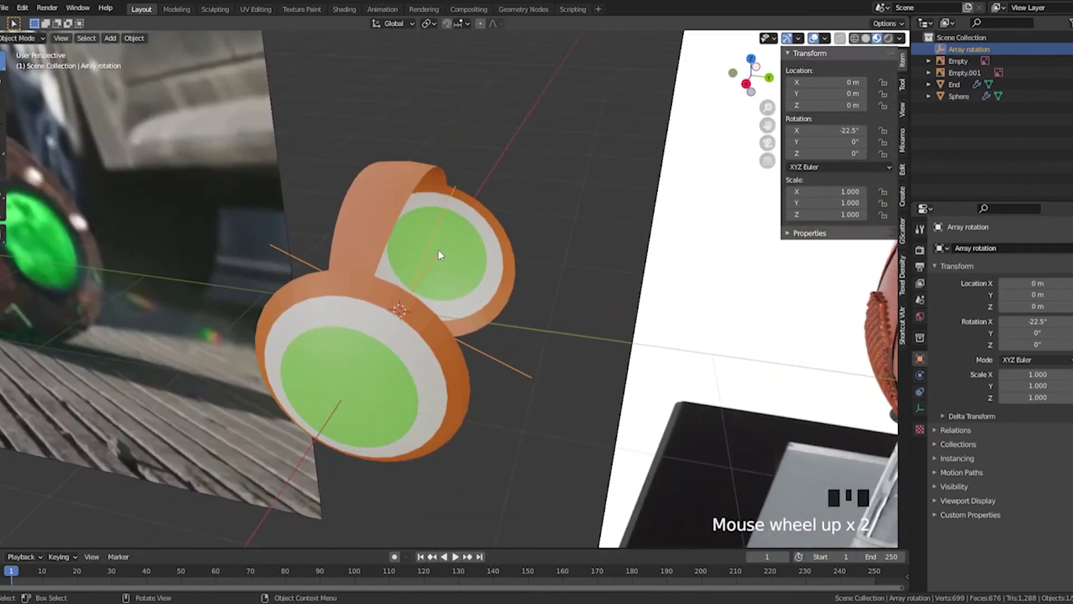
Set the Array rotation empty's X rotation to -45° and deselect it
left_click(857, 130)
type("-")
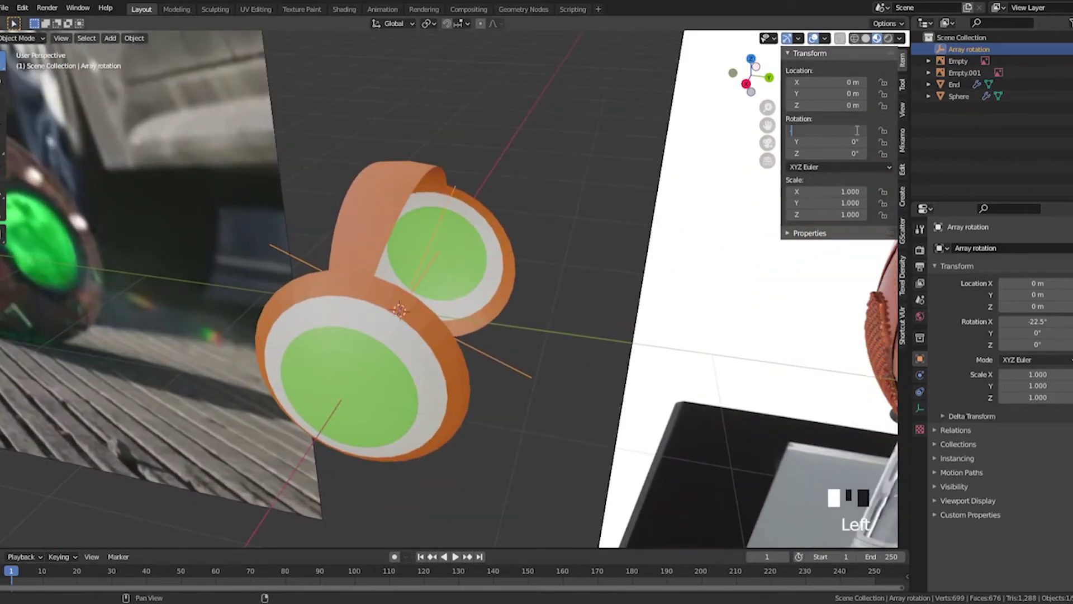
type("45")
key("Return")
left_click(503, 150)
Set the shell strip's Array count to 2 and compare the gap between strips with the reference photo
left_click(404, 187)
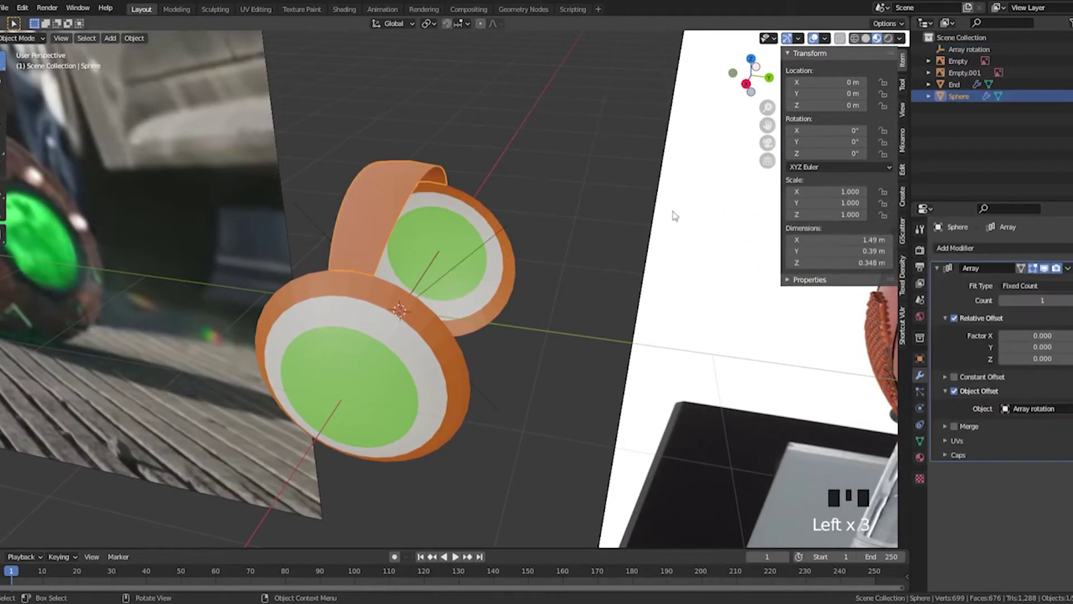
left_click(1067, 300)
middle_click_drag(498, 226, 378, 267)
scroll(451, 236, "down", 2)
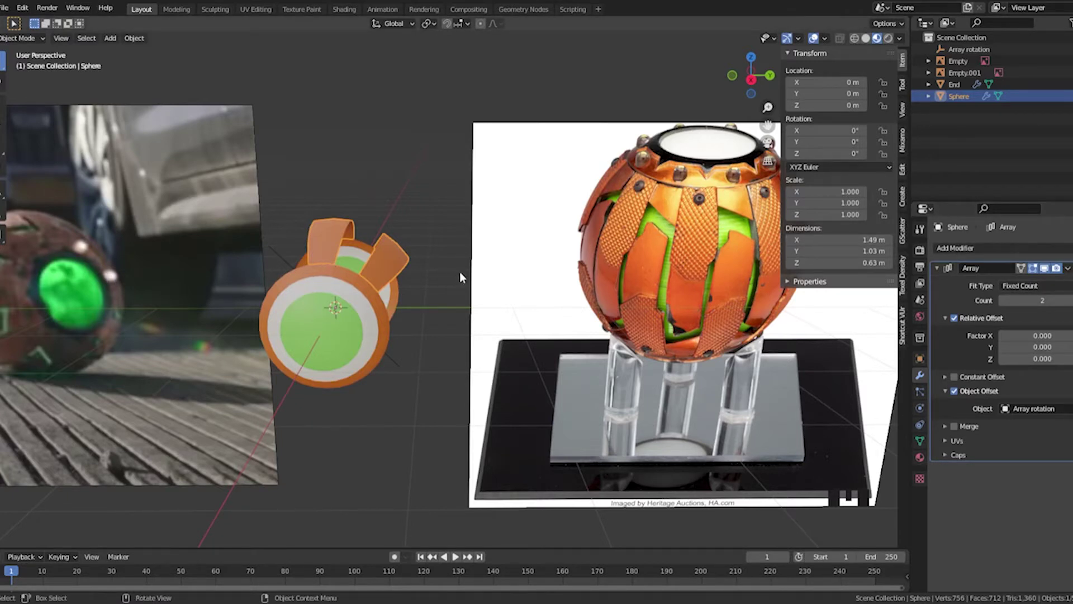
middle_click_drag(416, 199, 520, 217, "shift")
middle_click_drag(520, 217, 456, 199, "shift")
scroll(480, 222, "up", 2)
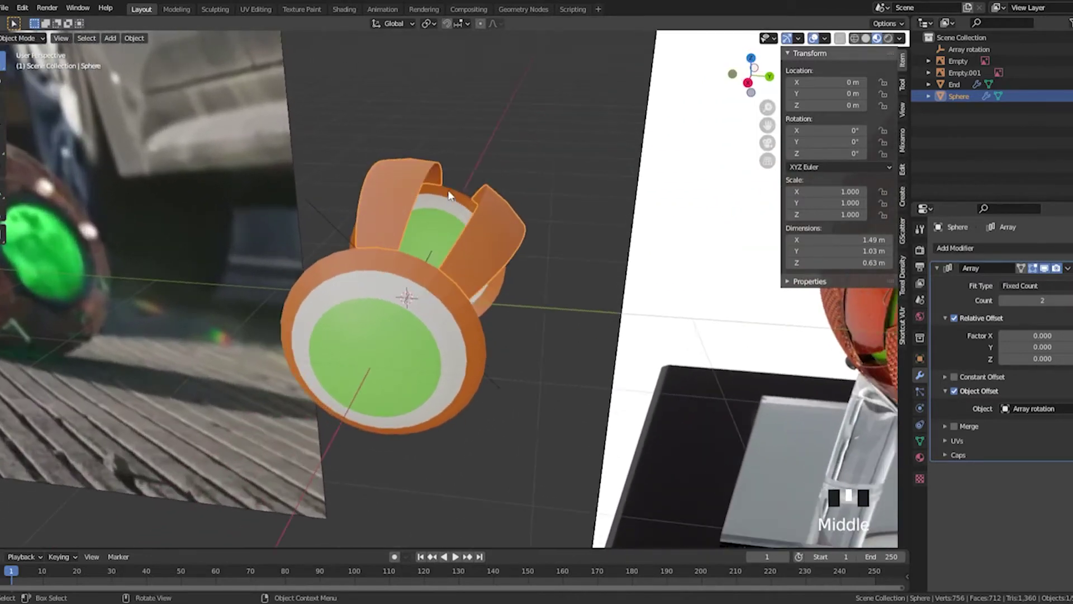
Turn off the Array modifier's Edit Mode and viewport display, and enter Edit Mode on the shell strip
left_click(1034, 270)
middle_click_drag(637, 244, 651, 264, "shift")
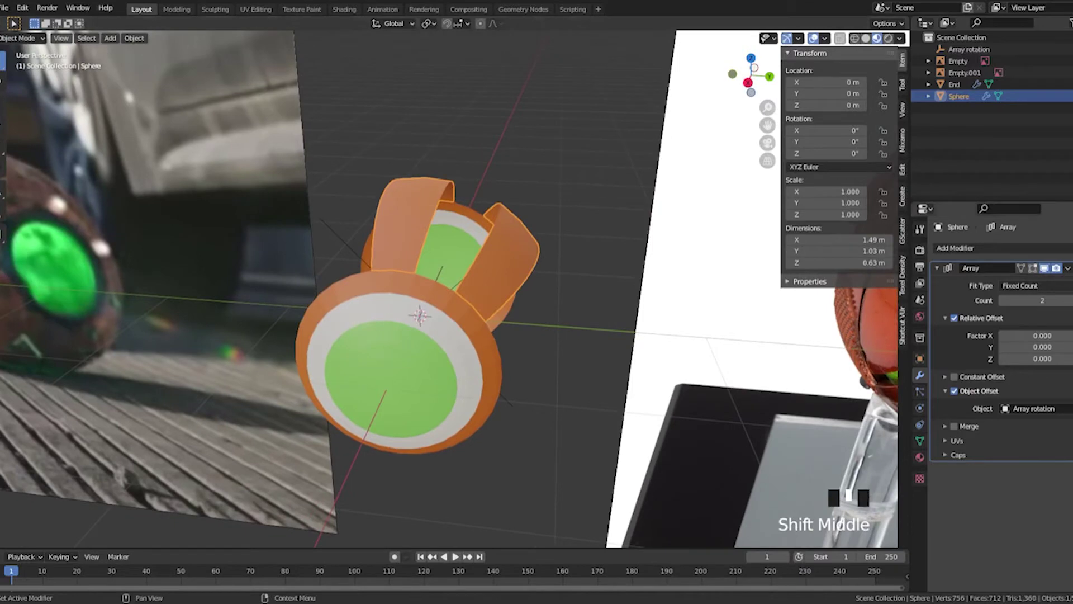
left_click(1044, 268)
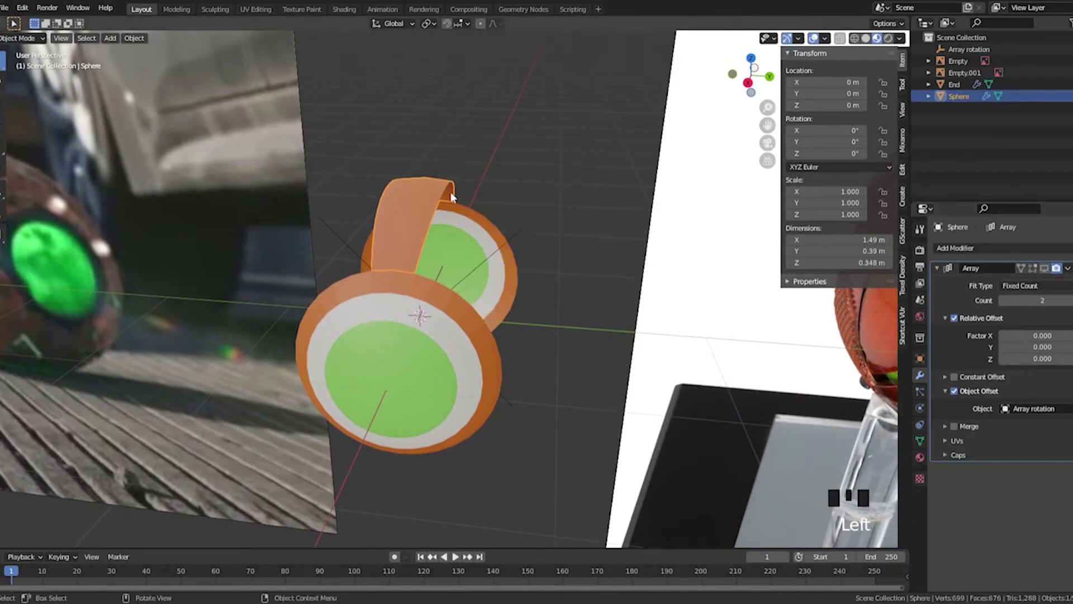
middle_click_drag(451, 193, 605, 201, "shift")
key("Tab")
scroll(537, 220, "down", 2)
scroll(536, 219, "down", 2)
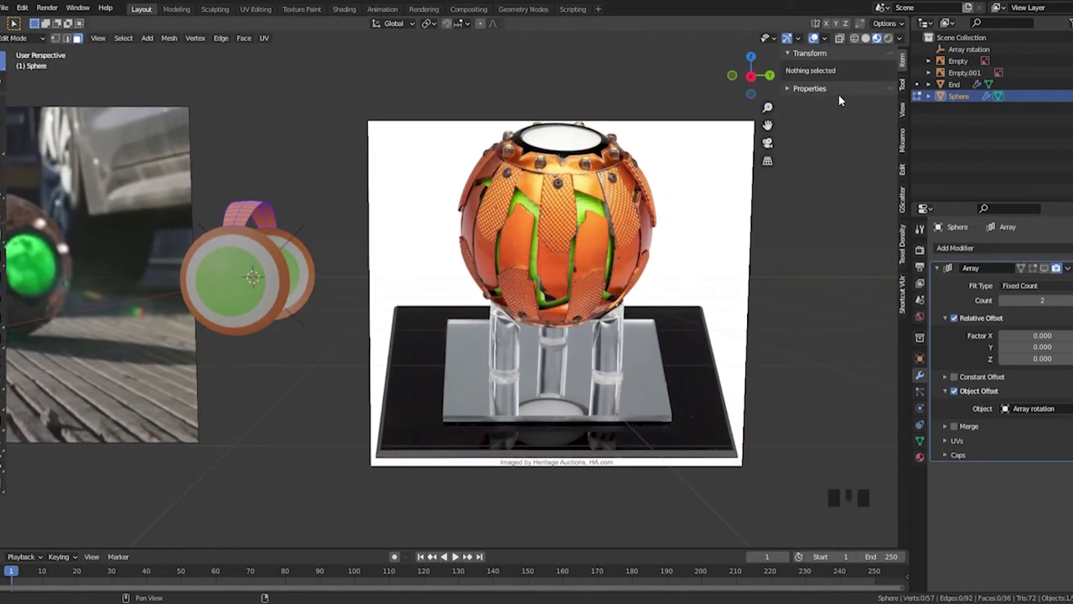
Switch to the right orthographic view and return the shell strip to Object Mode
left_click(752, 77)
left_click(589, 201)
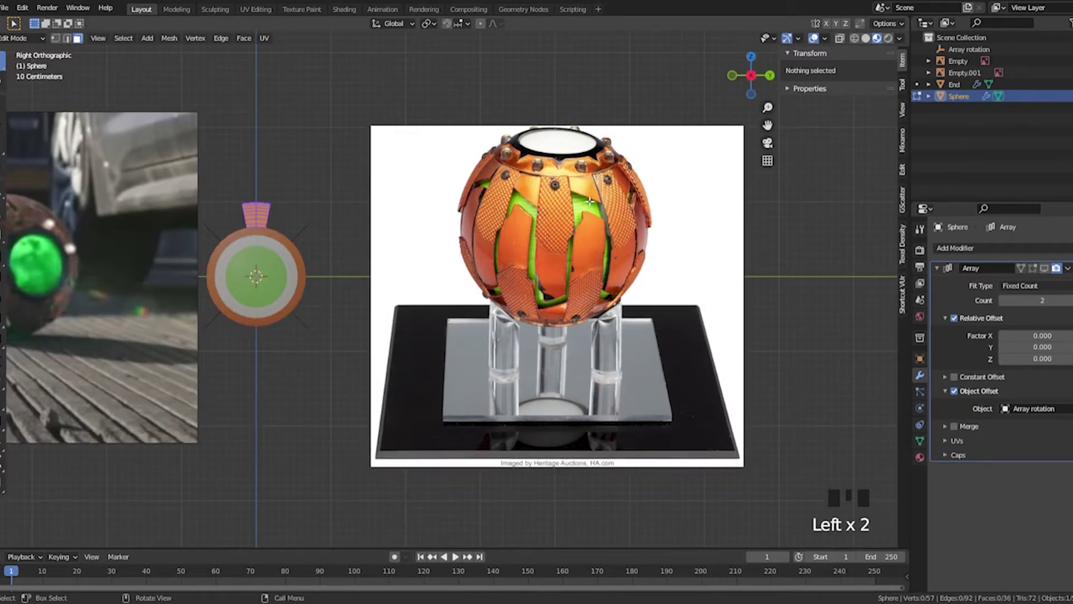
key("r")
left_click(634, 218)
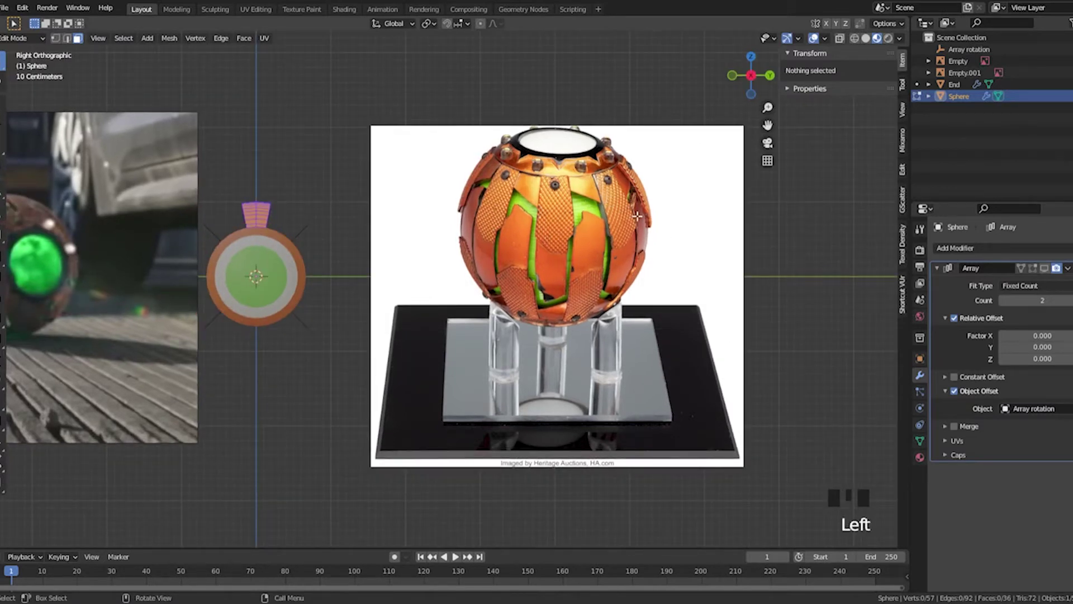
key("r")
key("Tab")
left_click(643, 224)
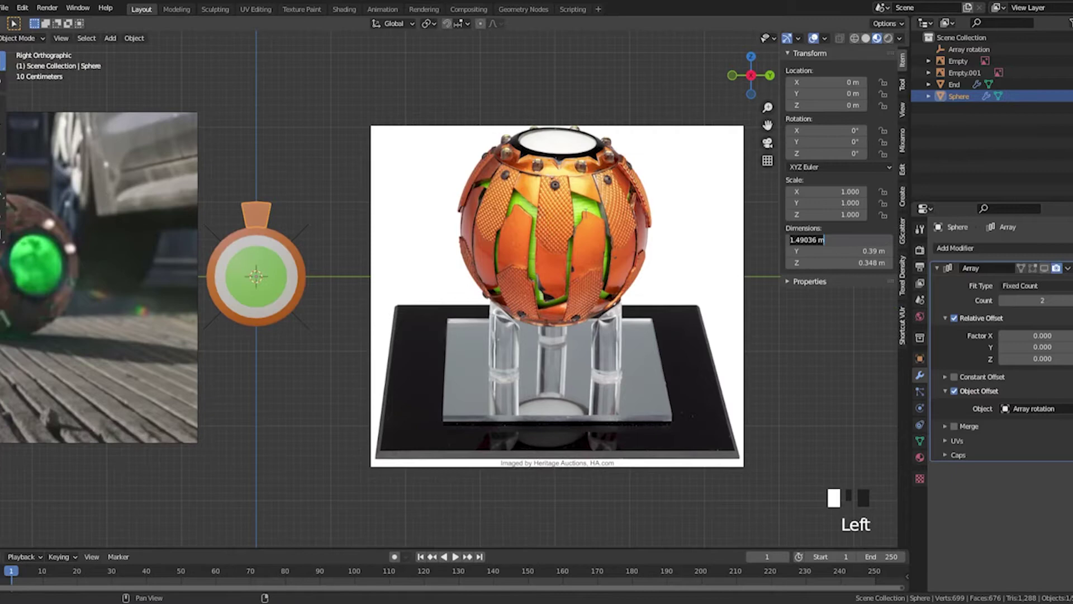
Rotate the stand-mounted bomb reference image by 180° and move it up about 1.7 m beside the model
left_click(566, 211)
type("r")
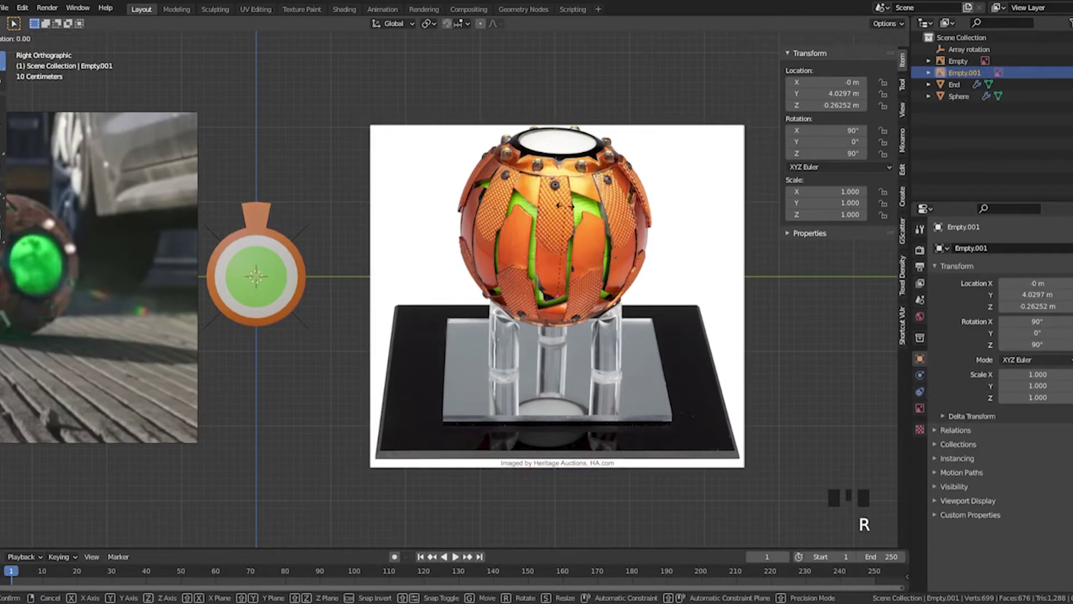
type("180")
key("Return")
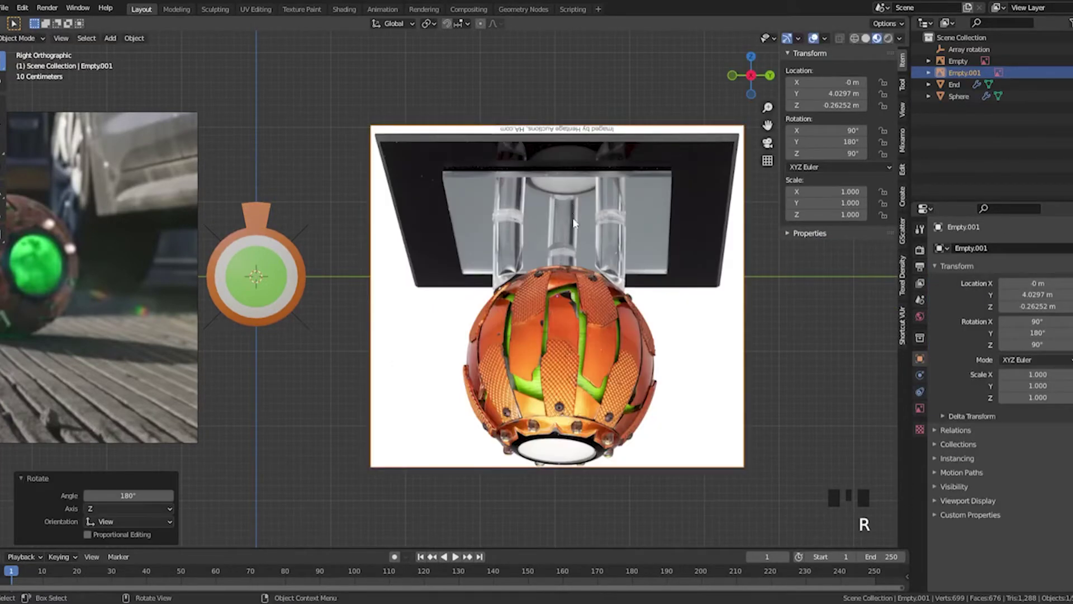
key("g")
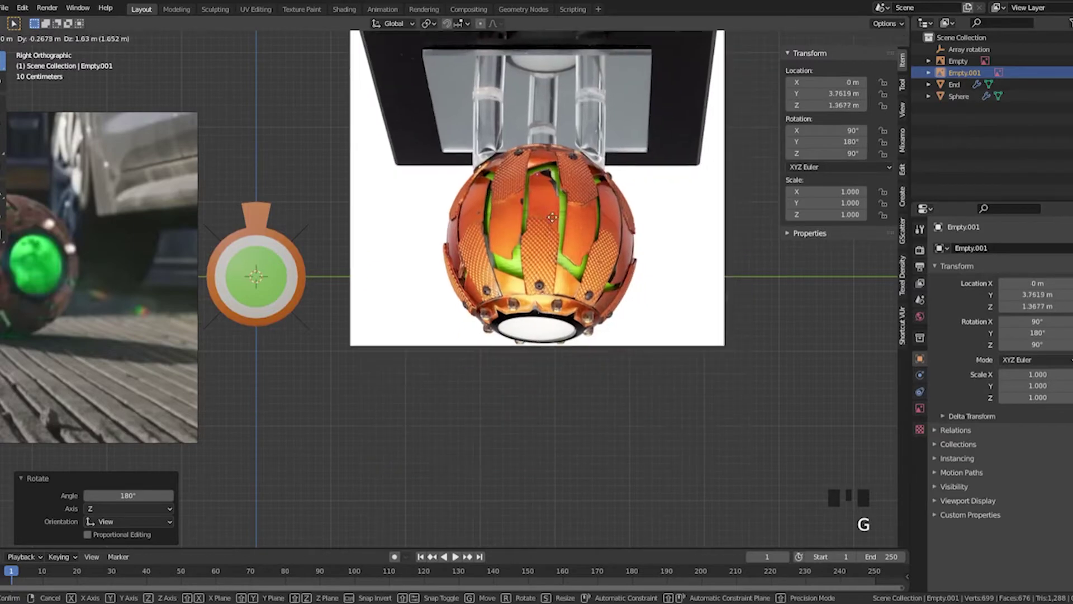
left_click(544, 217)
middle_click_drag(545, 217, 406, 253)
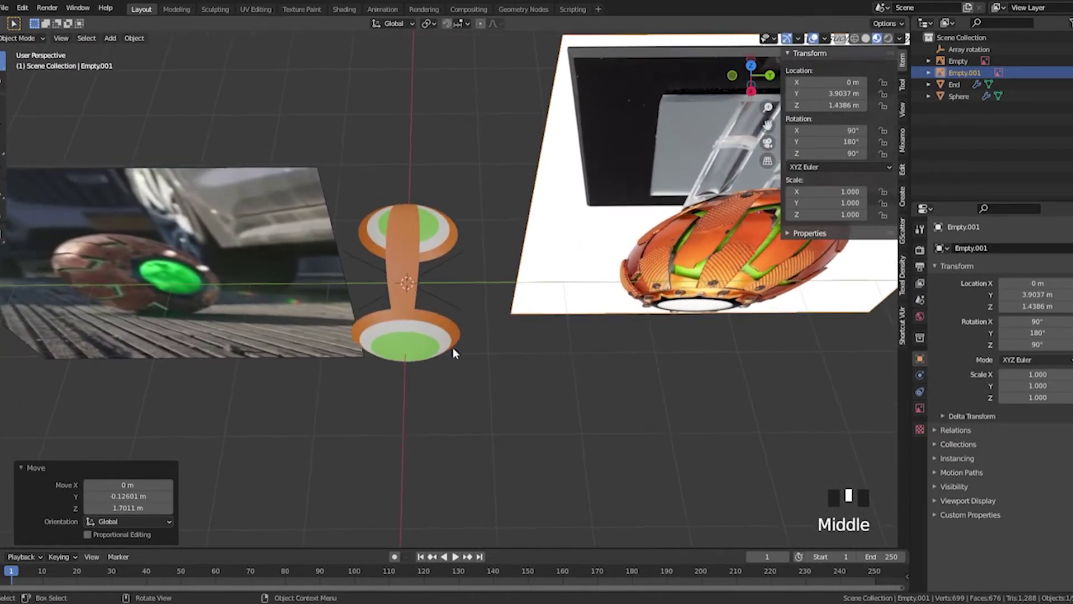
middle_click_drag(552, 255, 531, 208, "shift")
scroll(581, 251, "up", 2)
scroll(582, 252, "down", 1)
middle_click_drag(608, 258, 589, 269, "shift")
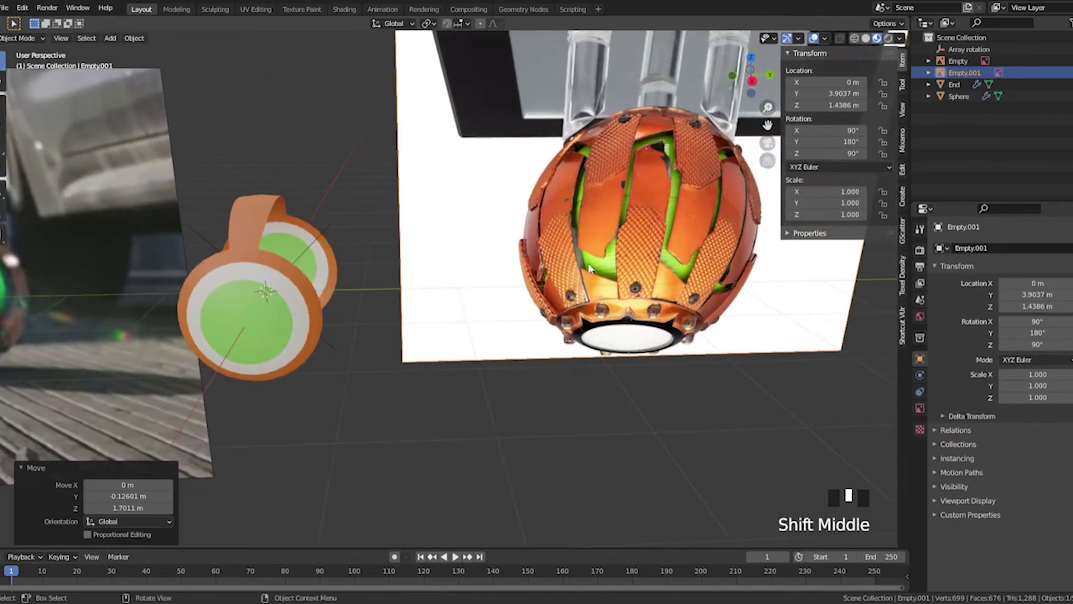
middle_click_drag(244, 230, 279, 296)
middle_click_drag(285, 280, 242, 232, "shift")
scroll(357, 228, "up", 1)
left_click(330, 231)
left_click(370, 243)
key("Tab")
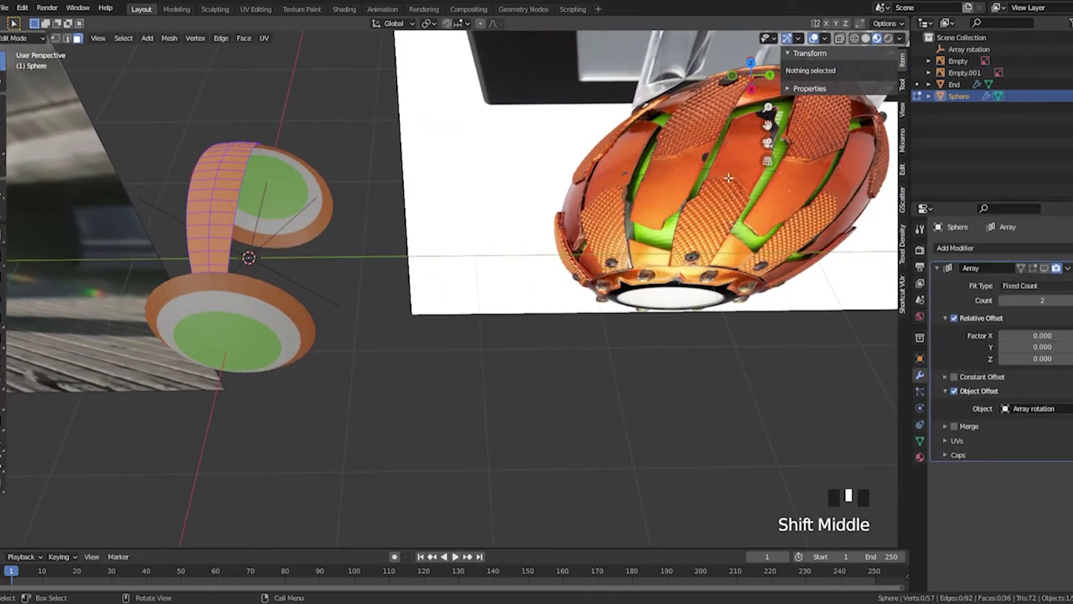
middle_click_drag(501, 221, 531, 220)
left_click(533, 219)
key("x")
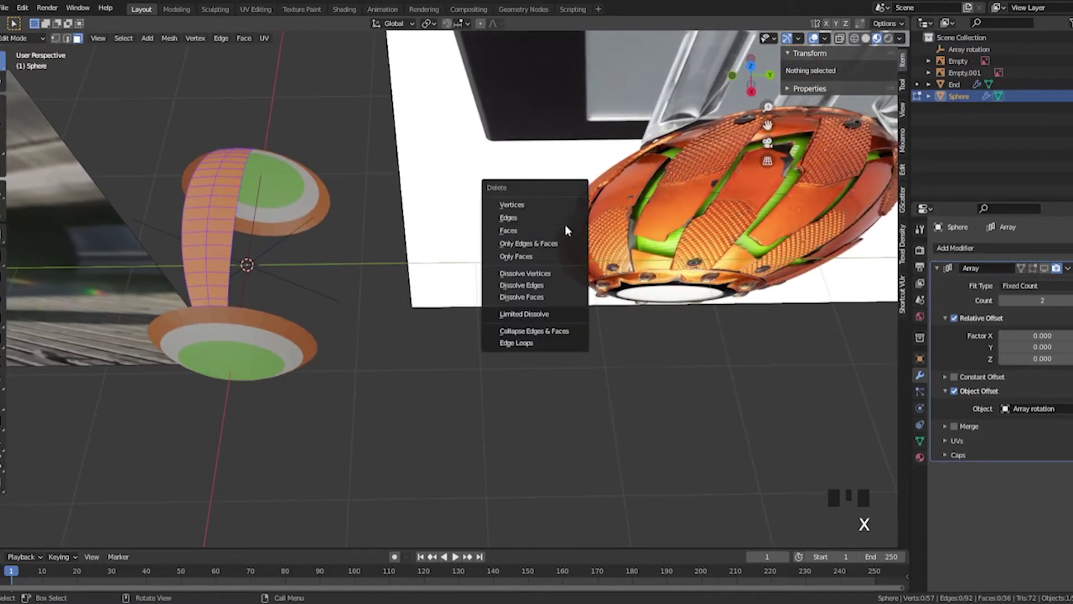
left_click(674, 219)
left_click(674, 219)
left_click(674, 219)
key("Tab")
Rotate the stand-mounted bomb reference image about the global Y axis to tilt it toward the current viewing angle
left_click(583, 177)
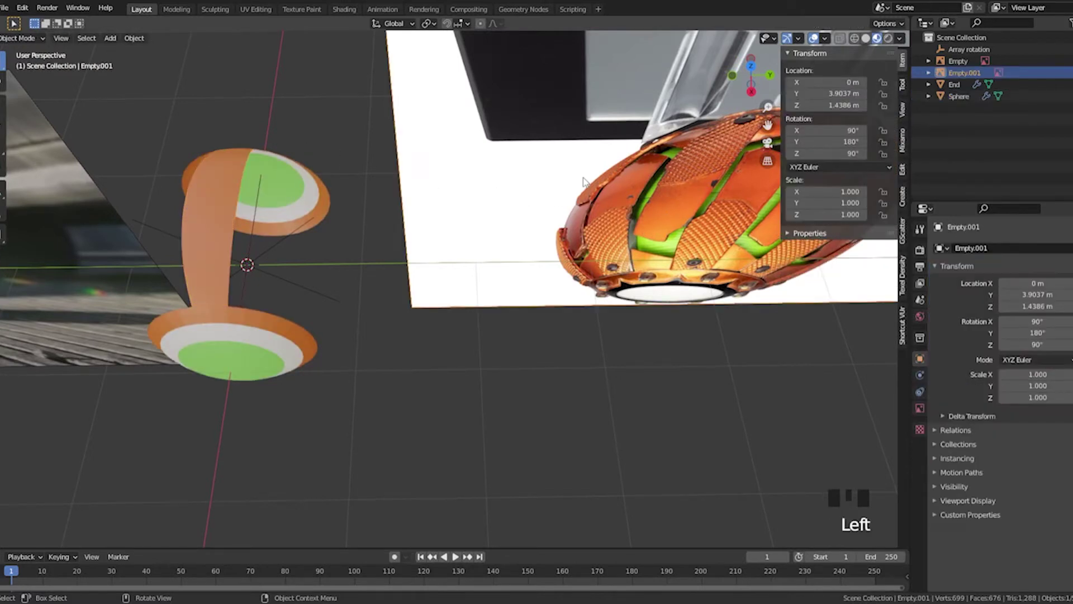
left_click(533, 182)
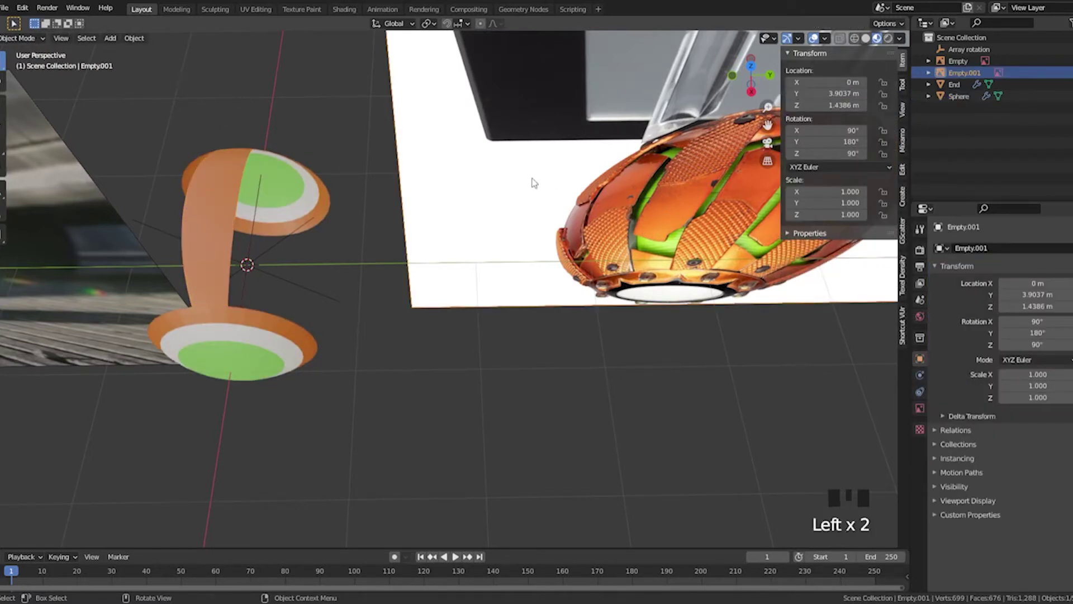
key("r")
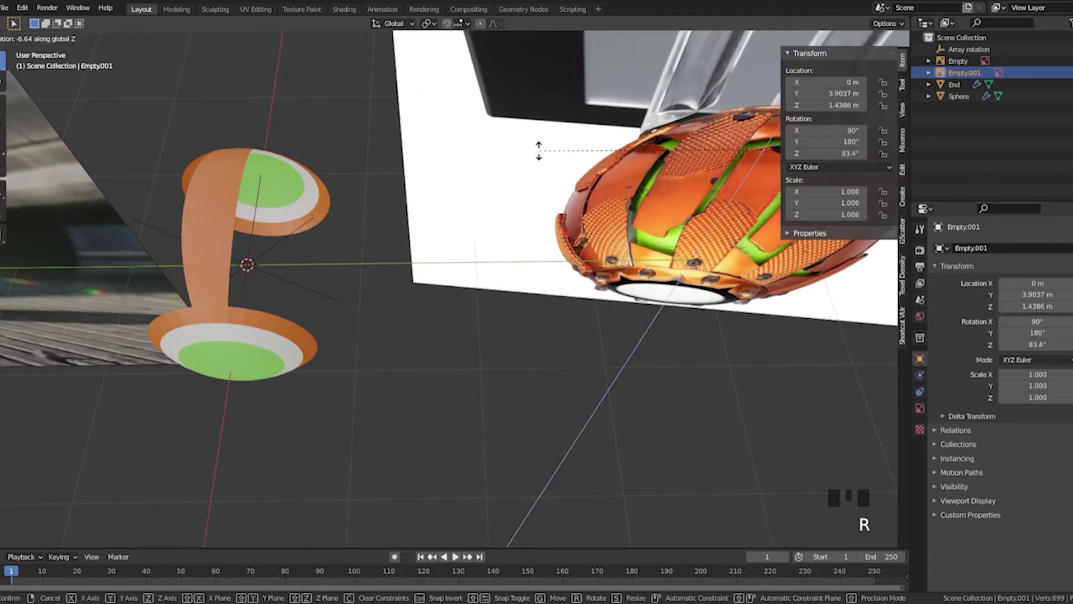
key("y")
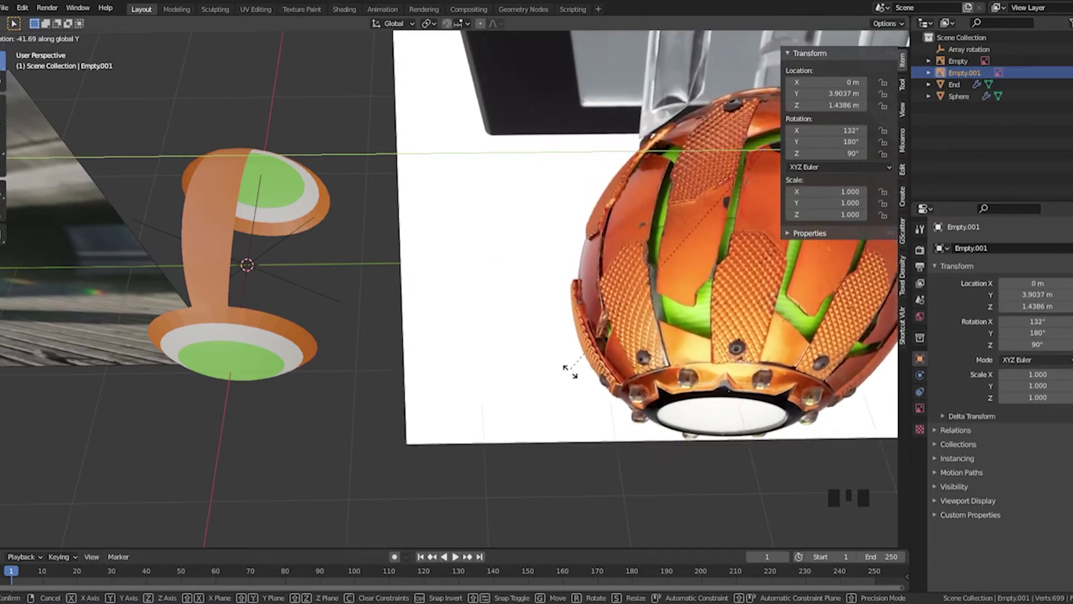
left_click(570, 439)
Enter Edit Mode on the shell strip and compare it with the plates in both reference photos
middle_click_drag(339, 290, 375, 306, "shift")
left_click(280, 297)
left_click(266, 273)
middle_click_drag(266, 274, 366, 281, "shift")
key("Tab")
middle_click_drag(179, 292, 189, 333, "shift")
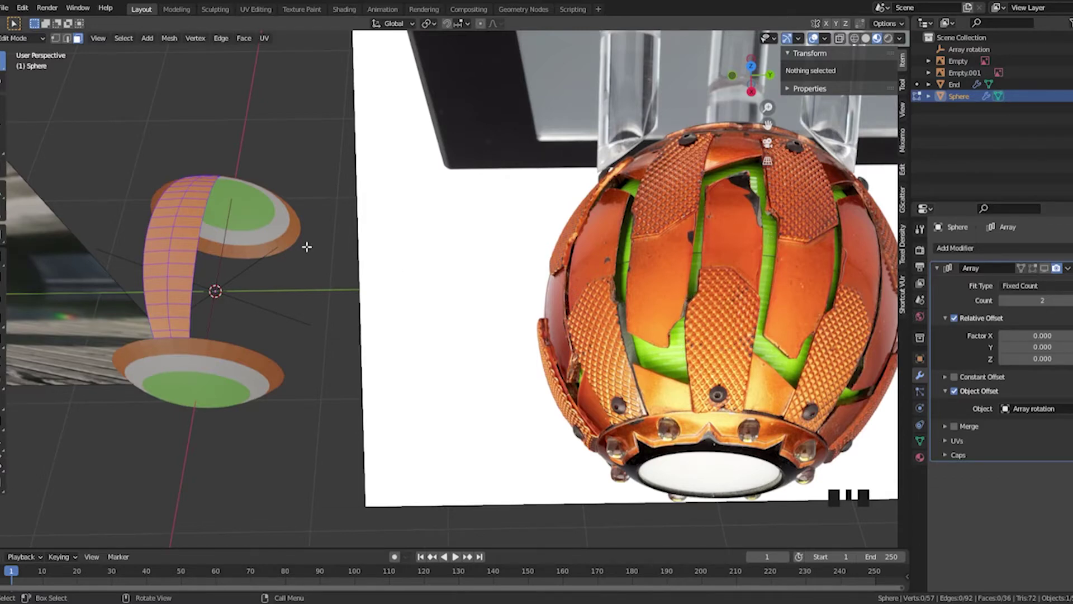
middle_click_drag(307, 246, 717, 245, "shift")
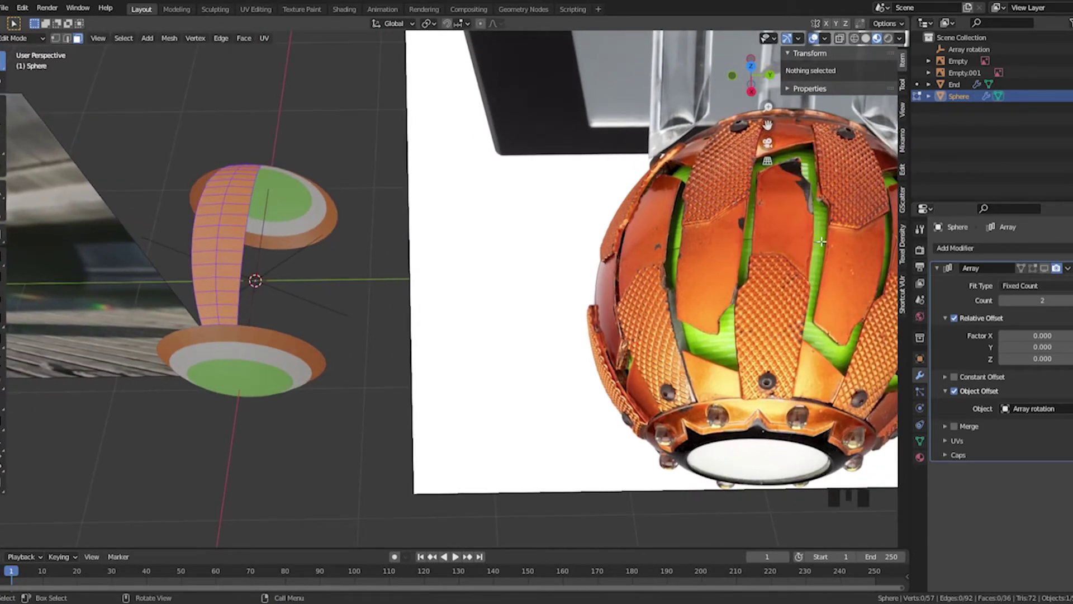
middle_click_drag(821, 241, 238, 222, "shift")
scroll(448, 247, "down", 3, "shift")
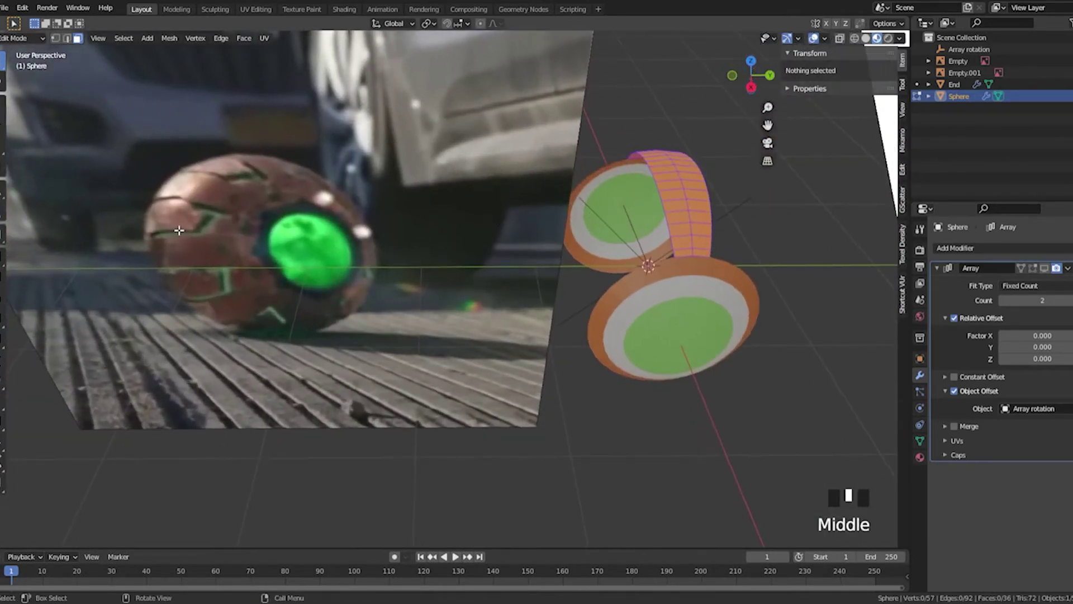
Add one lengthwise loop cut to the half of the shell strip facing the street photo, slid outward to a factor of 0.461
middle_click_drag(733, 240, 429, 249, "shift")
scroll(429, 248, "up", 2)
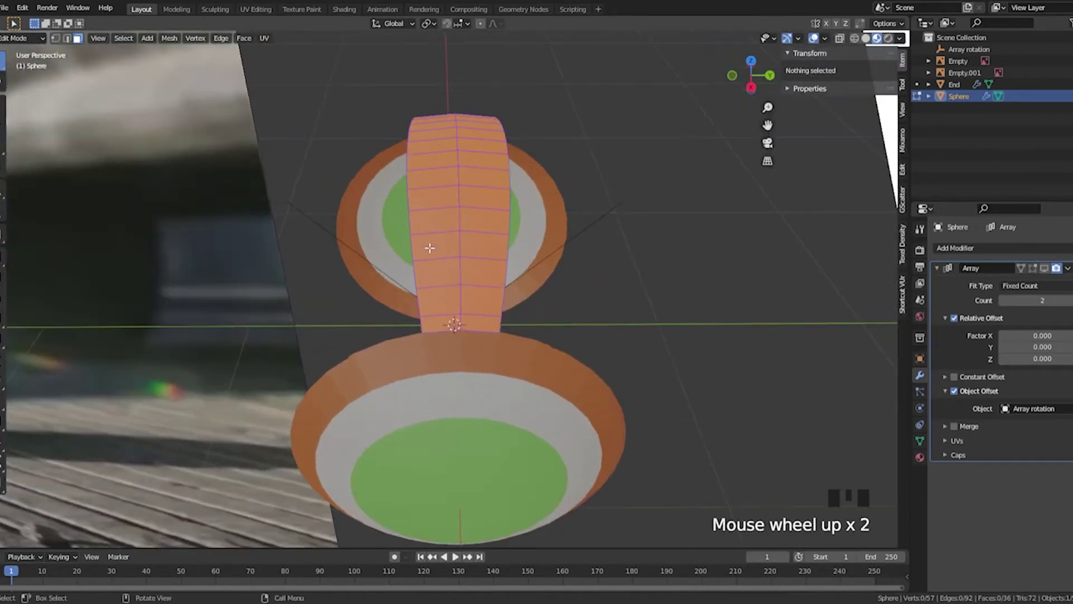
left_click(445, 206)
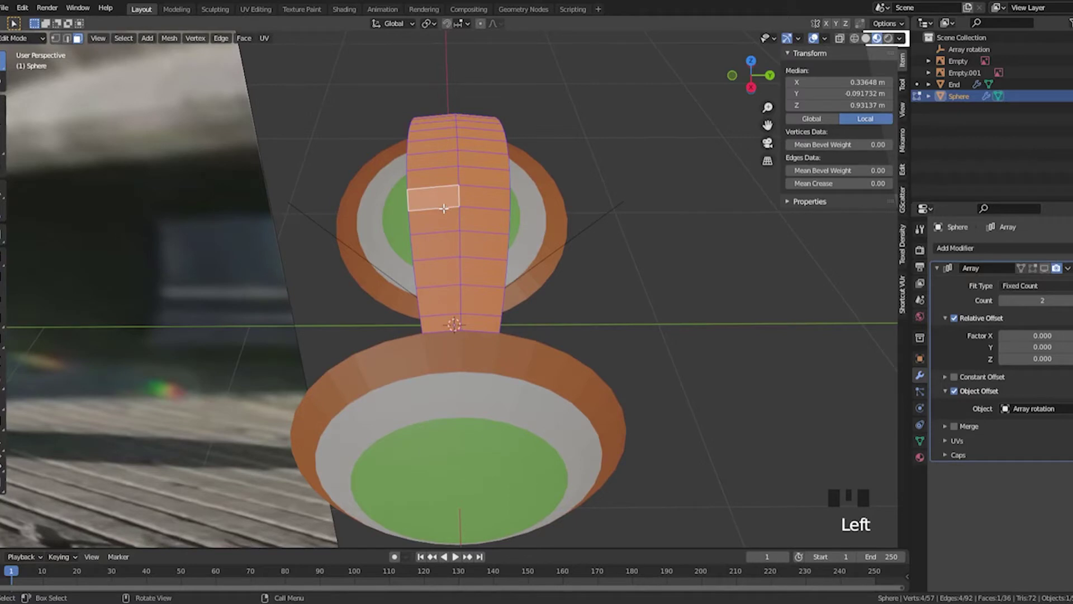
key("2")
left_click(437, 210)
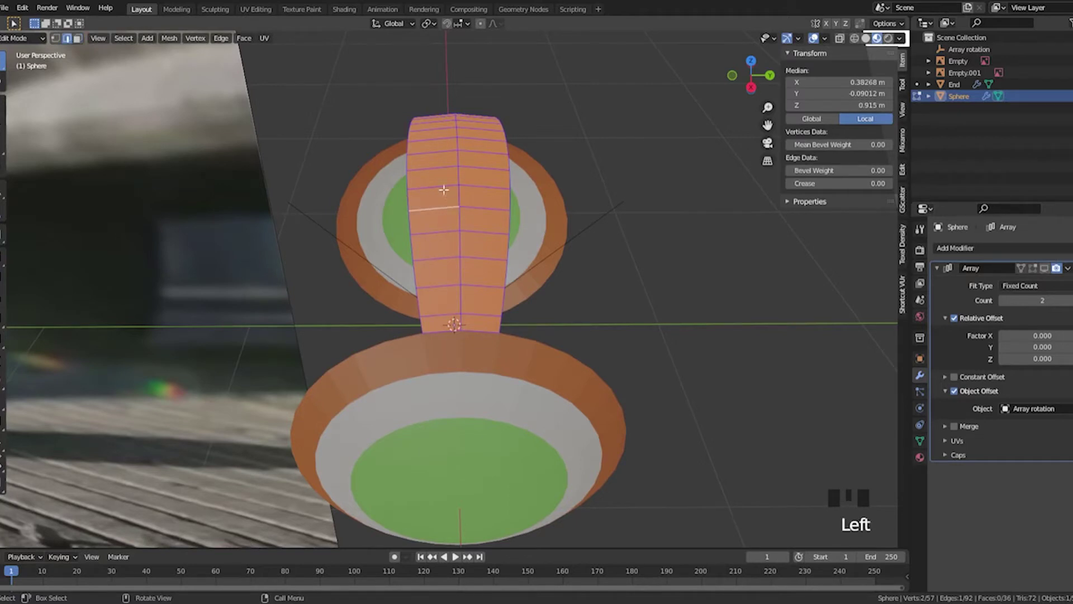
left_click(444, 190)
left_click(439, 208)
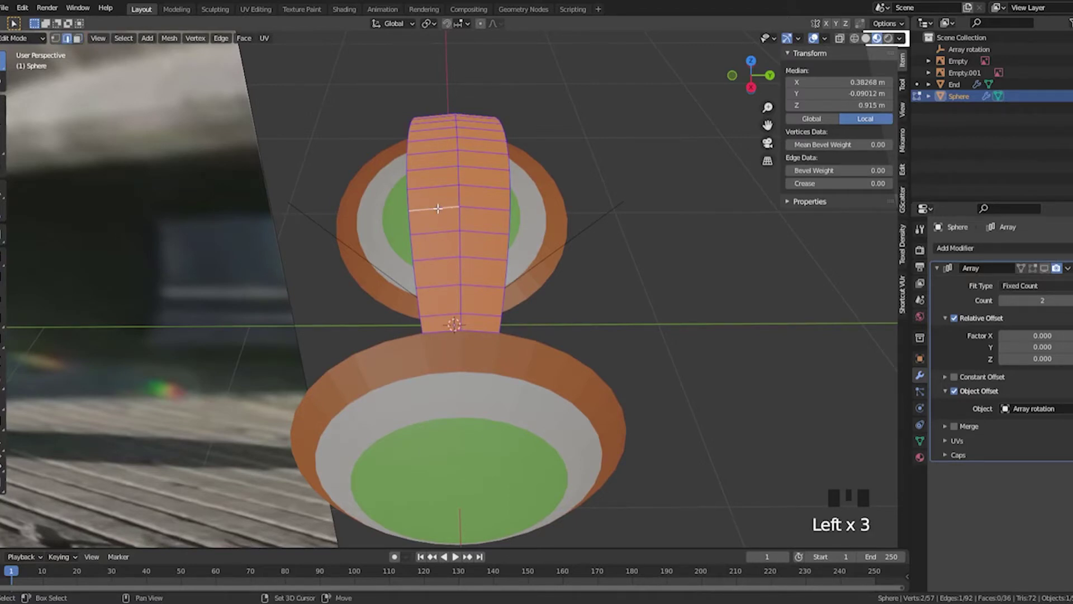
key("shift+r")
key("ctrl+r")
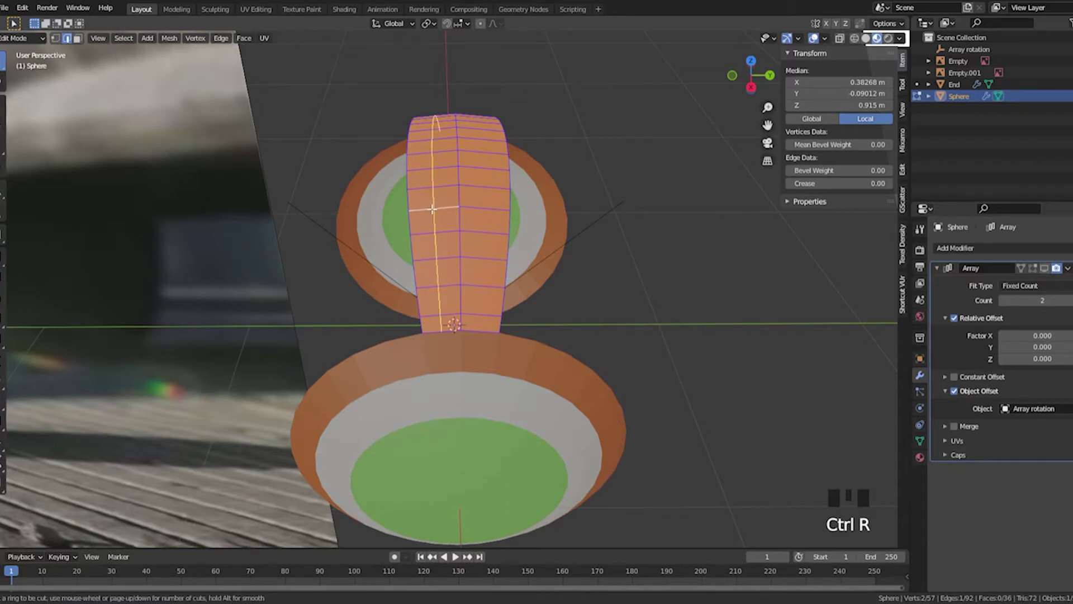
left_click(433, 209)
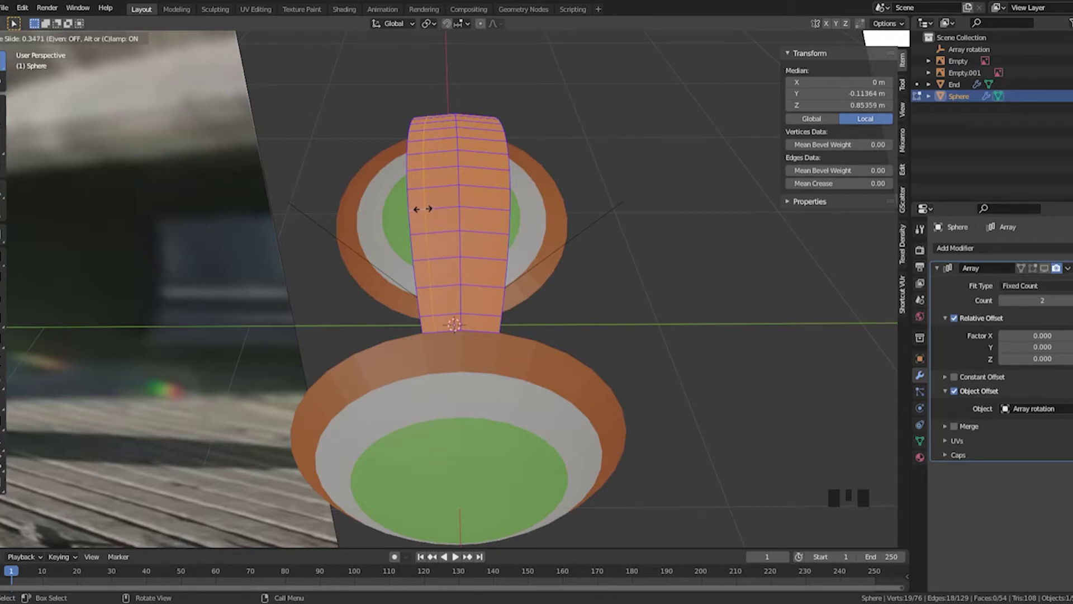
left_click(423, 208)
Examine the plate shapes and jagged gaps in both reference photos against the shell strip
scroll(355, 285, "down", 3)
scroll(354, 285, "down", 2, "shift")
middle_click_drag(355, 285, 453, 249)
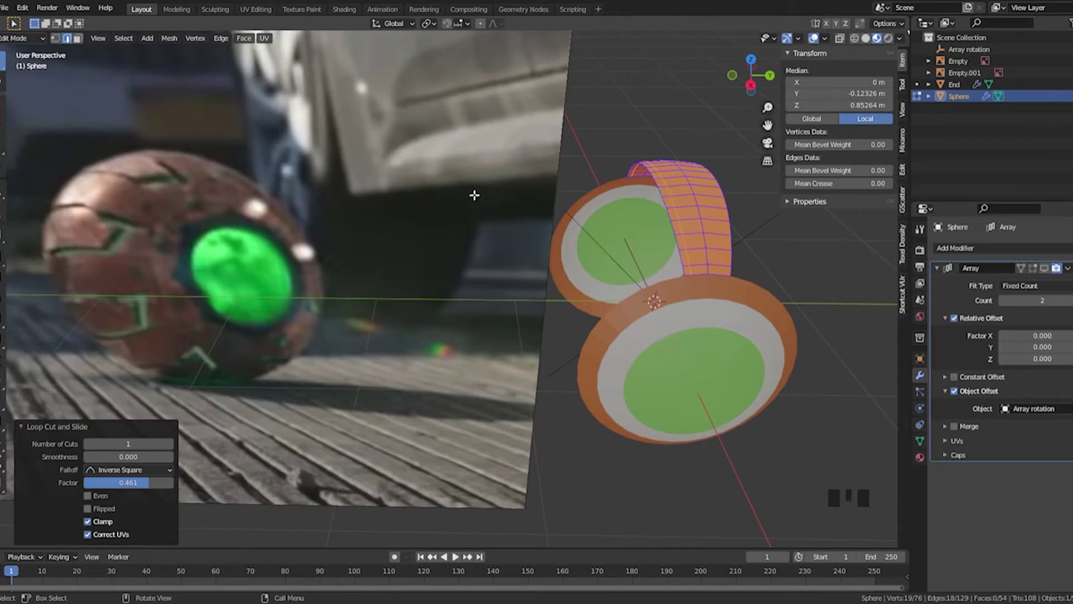
middle_click_drag(410, 250, 549, 242, "shift")
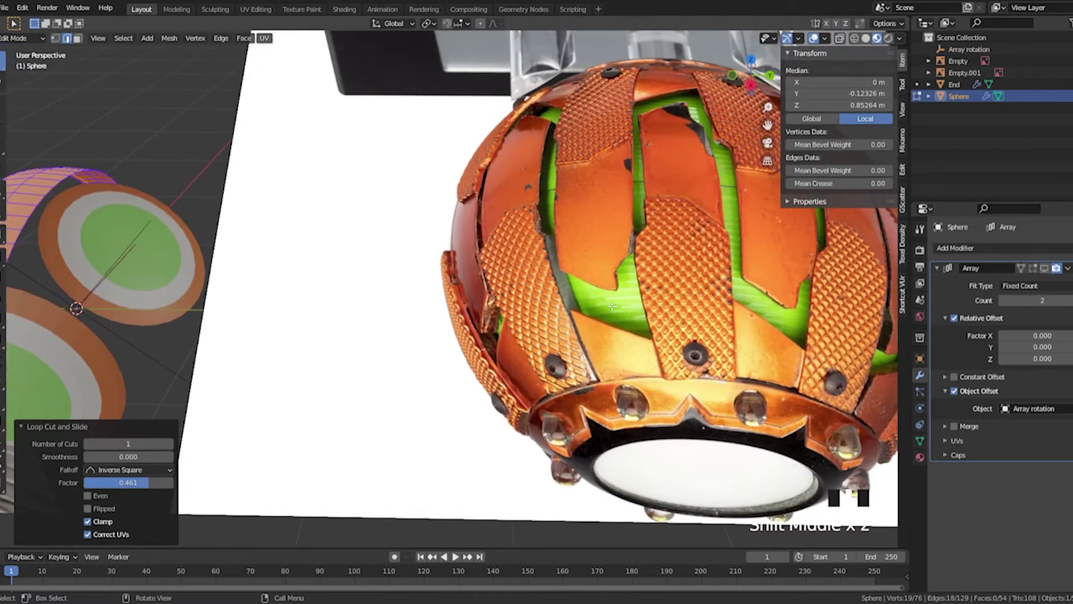
middle_click_drag(689, 232, 650, 227, "shift")
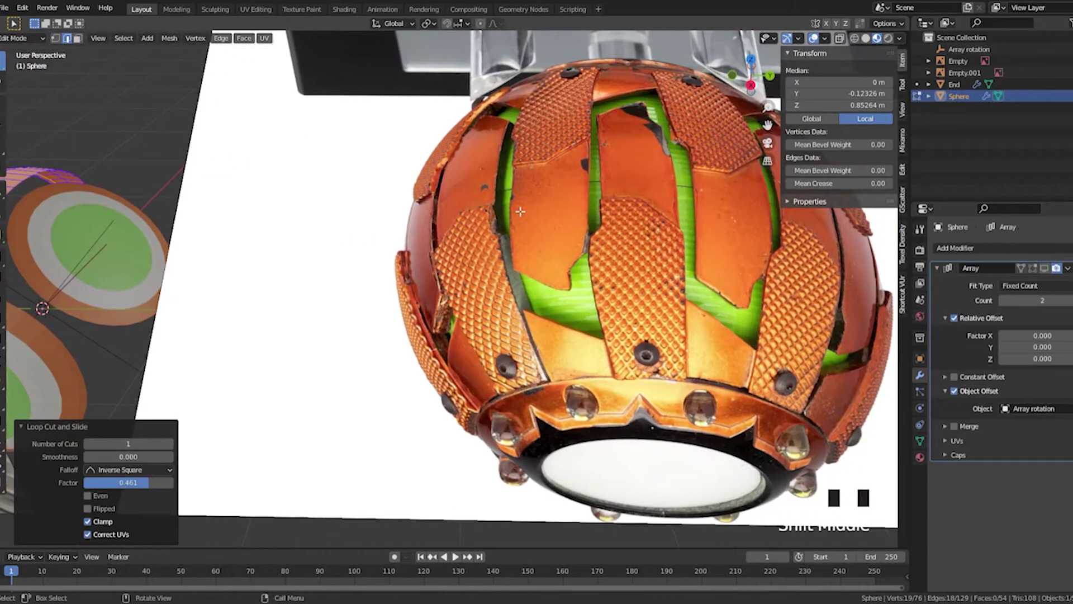
middle_click_drag(733, 218, 604, 234, "shift")
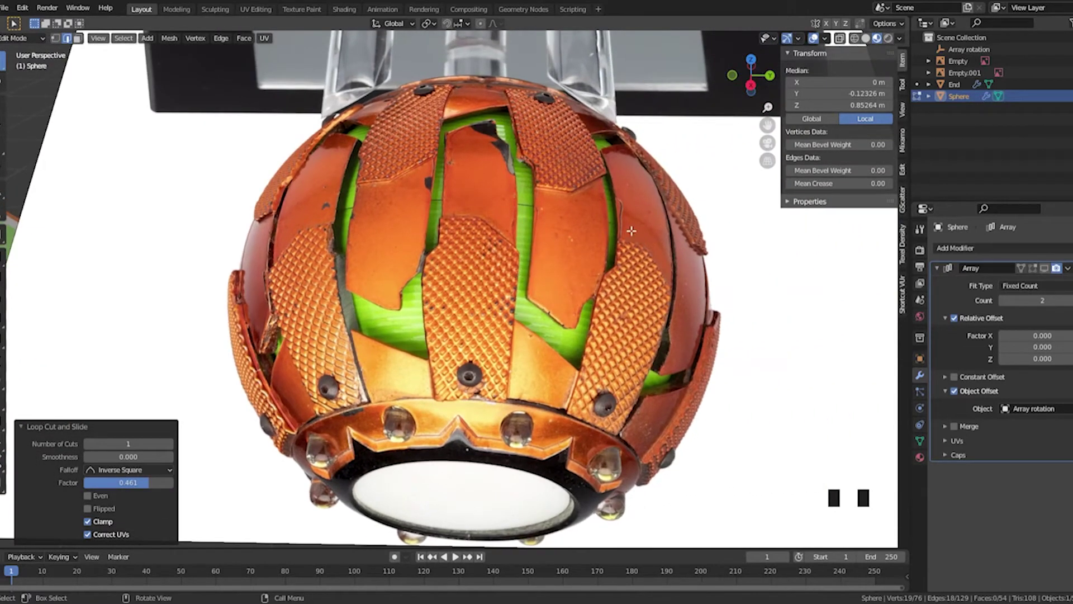
middle_click_drag(531, 193, 450, 201, "shift")
middle_click_drag(692, 196, 565, 201, "shift")
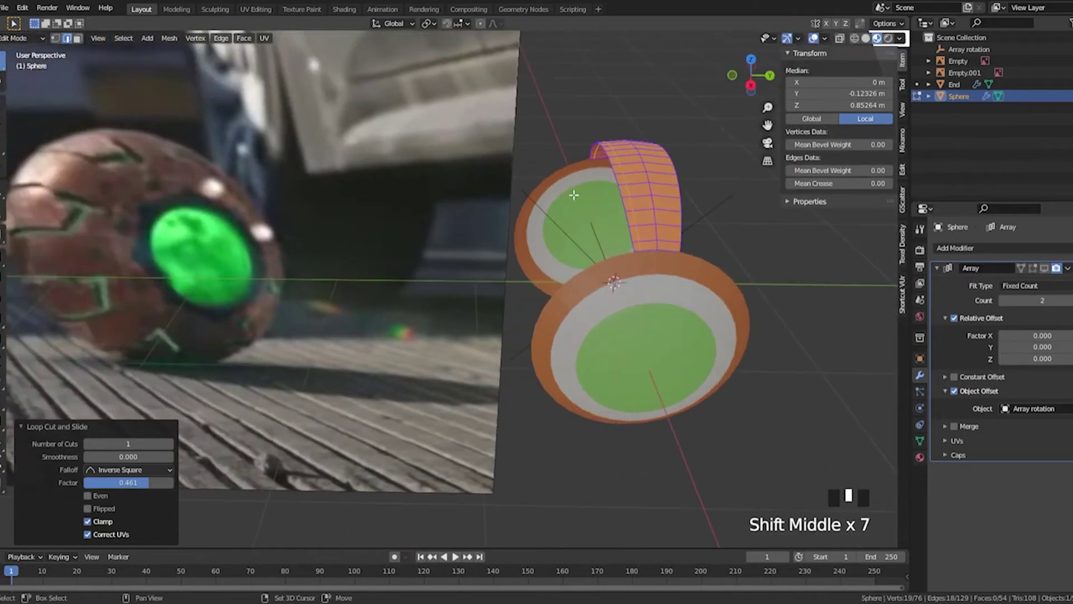
middle_click_drag(699, 215, 763, 285, "shift")
left_click(657, 218)
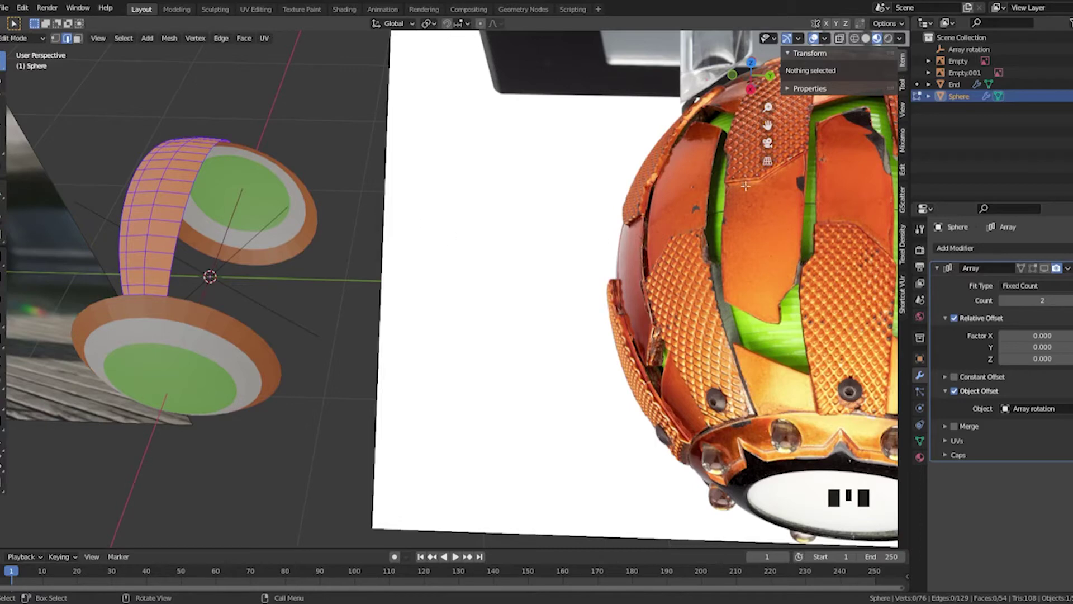
middle_click_drag(752, 240, 415, 311)
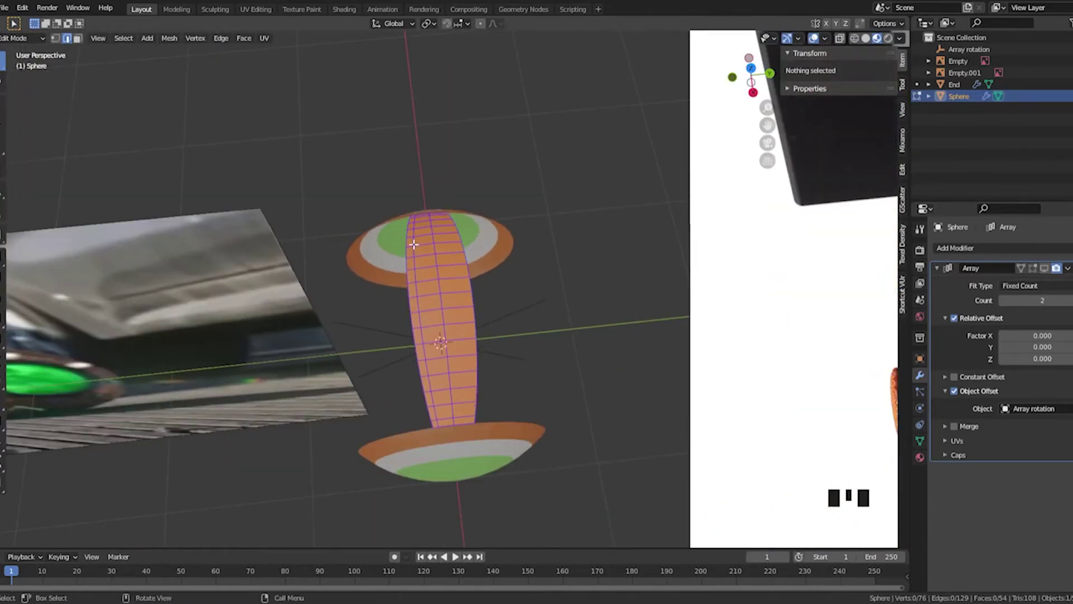
middle_click_drag(425, 356, 450, 364)
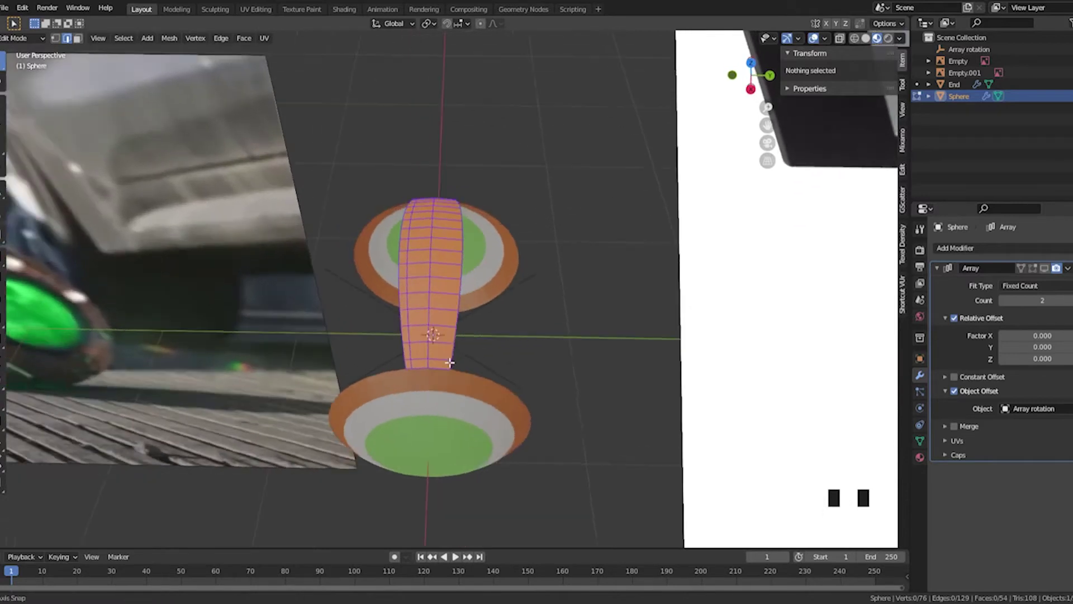
middle_click_drag(772, 310, 710, 303)
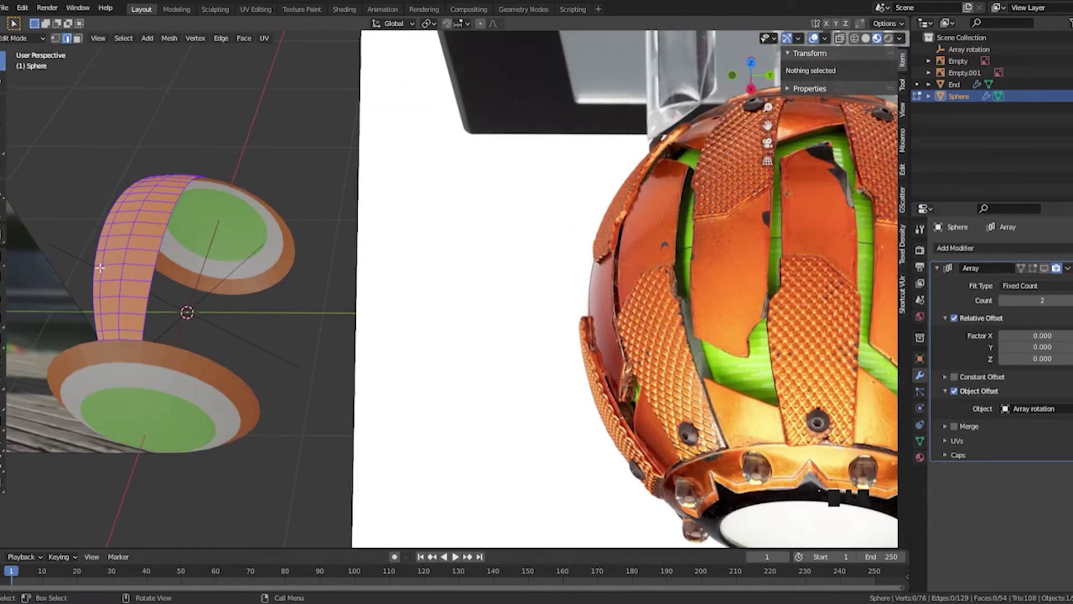
Try a Knife cut tracing a jagged plate outline across the middle of the shell strip
key("k")
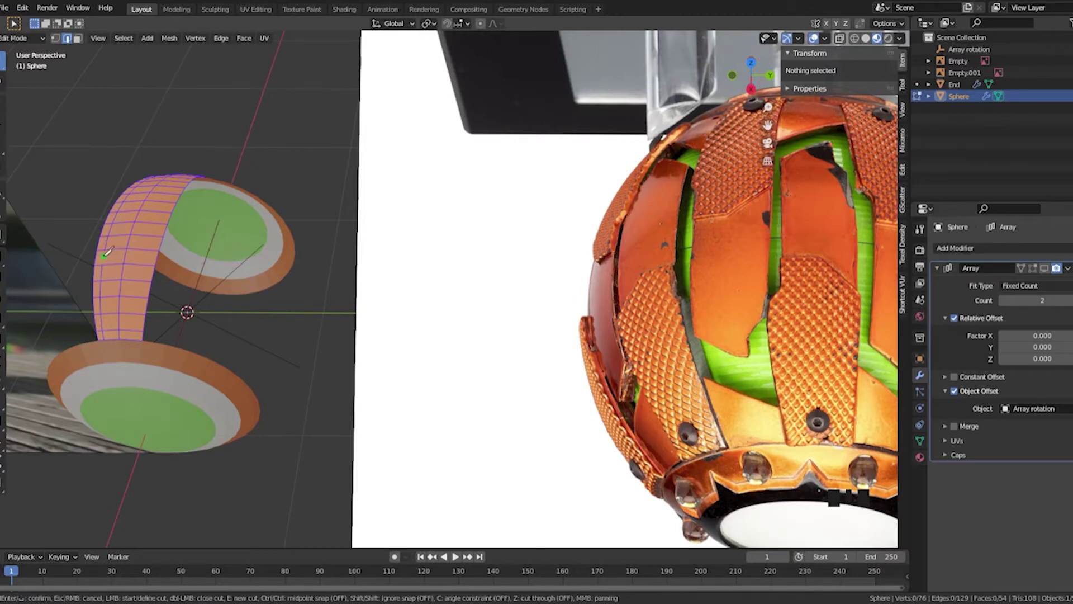
left_click(103, 256)
left_click(114, 250)
left_click(118, 235)
left_click(142, 249)
left_click(102, 280)
left_click(110, 307)
left_click(134, 297)
left_click(127, 274)
left_click(106, 295)
key("Return")
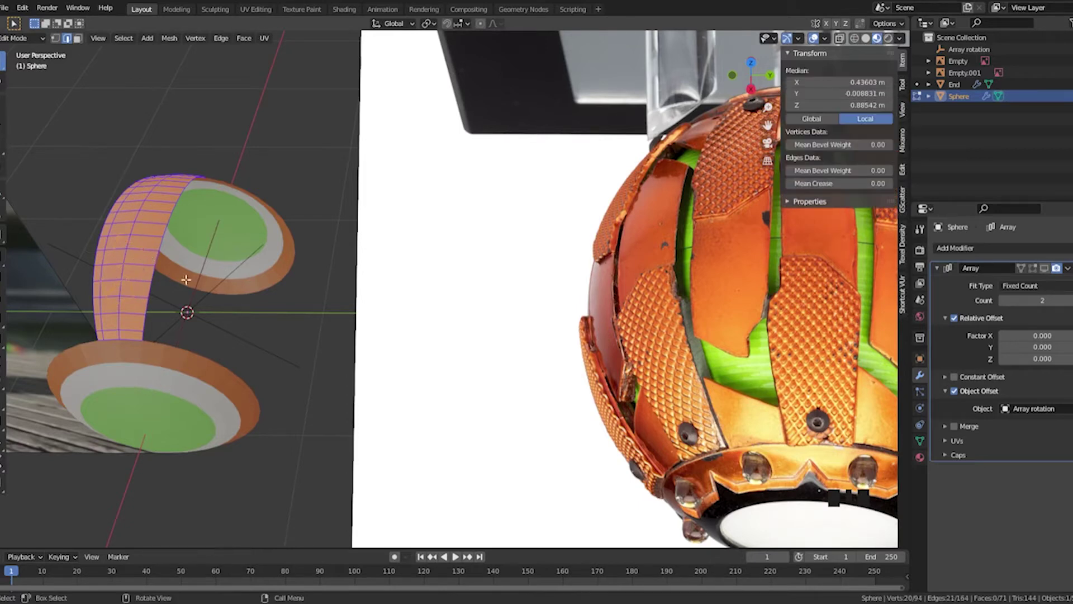
Inspect the knifed outline on the shell strip up close and undo it
middle_click_drag(134, 257, 360, 247, "shift")
scroll(361, 288, "up", 5)
middle_click_drag(212, 231, 420, 272, "shift")
scroll(420, 272, "down", 1)
key("ctrl+z")
Knife a short diagonal cut across one face on the shell strip's narrow outer column, near mid-length
scroll(511, 290, "down", 4)
middle_click_drag(665, 286, 531, 286, "shift")
scroll(532, 286, "down", 1)
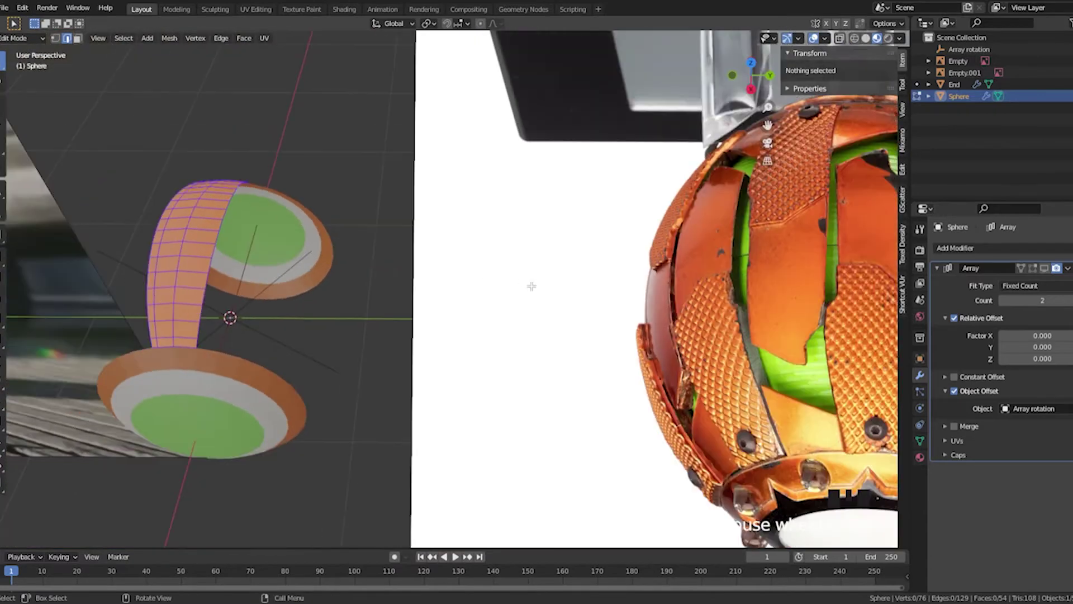
middle_click_drag(187, 260, 460, 259, "shift")
scroll(389, 263, "up", 1)
key("k")
middle_click_drag(280, 267, 349, 262)
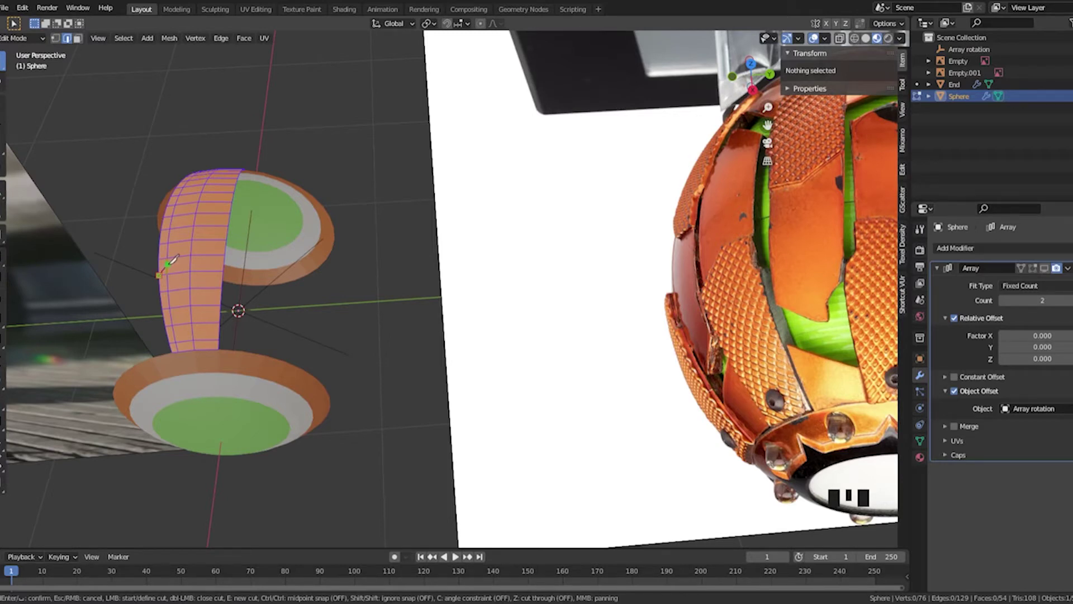
key("Return")
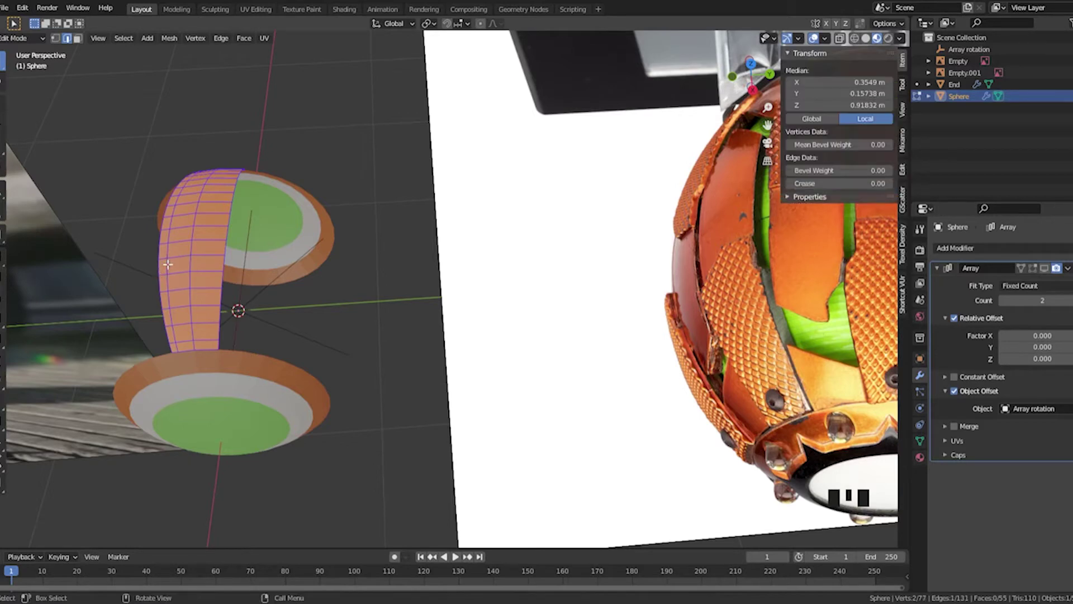
middle_click_drag(171, 260, 389, 256)
middle_click_drag(720, 243, 654, 257)
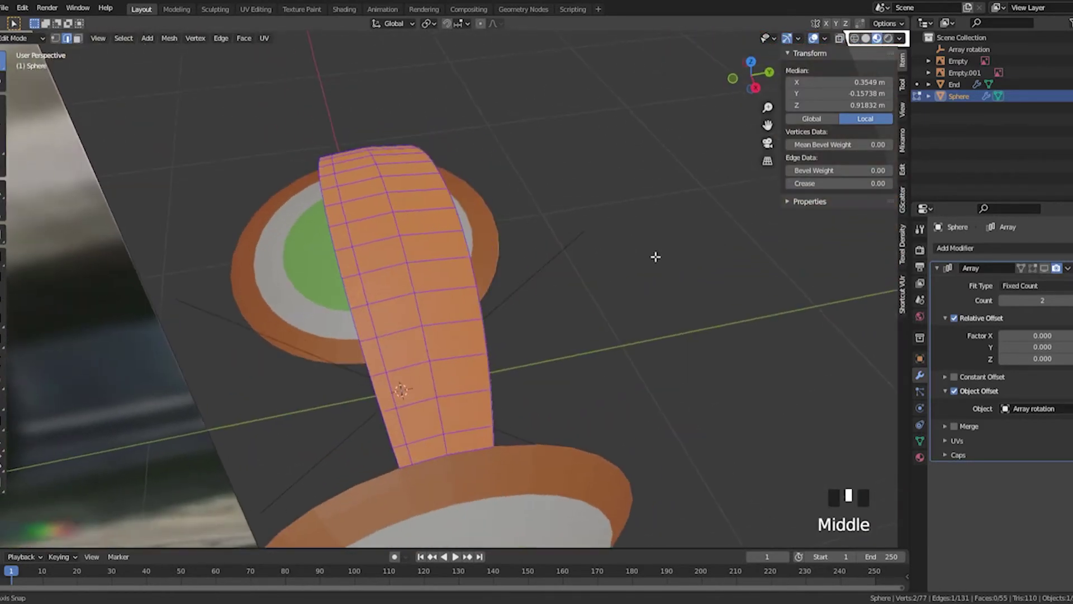
Compare the shell strip's mid-length faces with the jagged plate ends in the orange pumpkin bomb reference photo
scroll(655, 256, "down", 2)
key("Tab")
key("Tab")
scroll(400, 280, "up", 2)
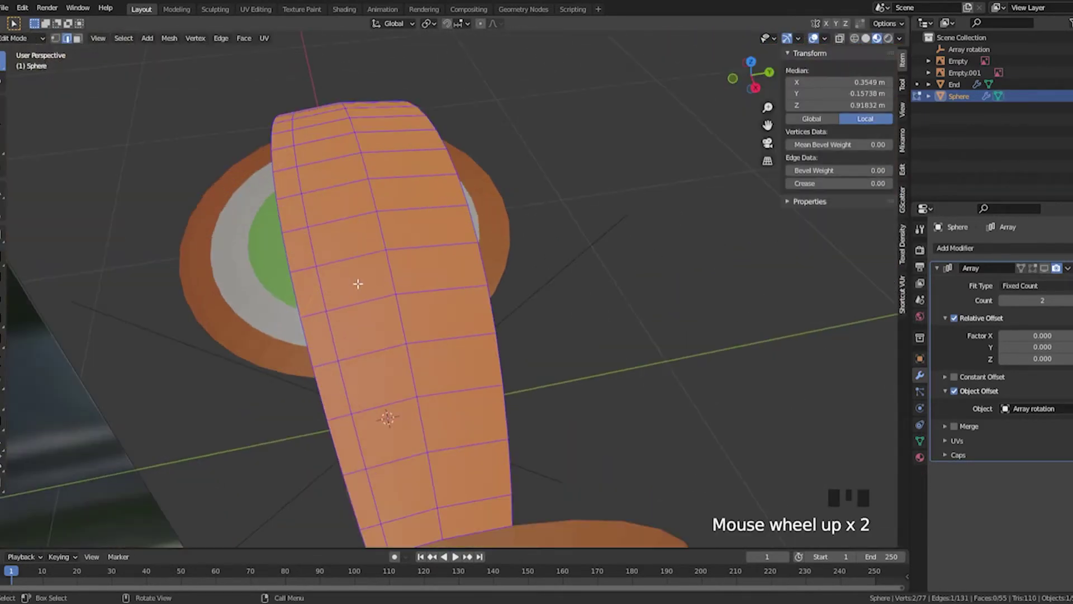
left_click(355, 282)
scroll(369, 257, "down", 2)
middle_click_drag(368, 257, 746, 289)
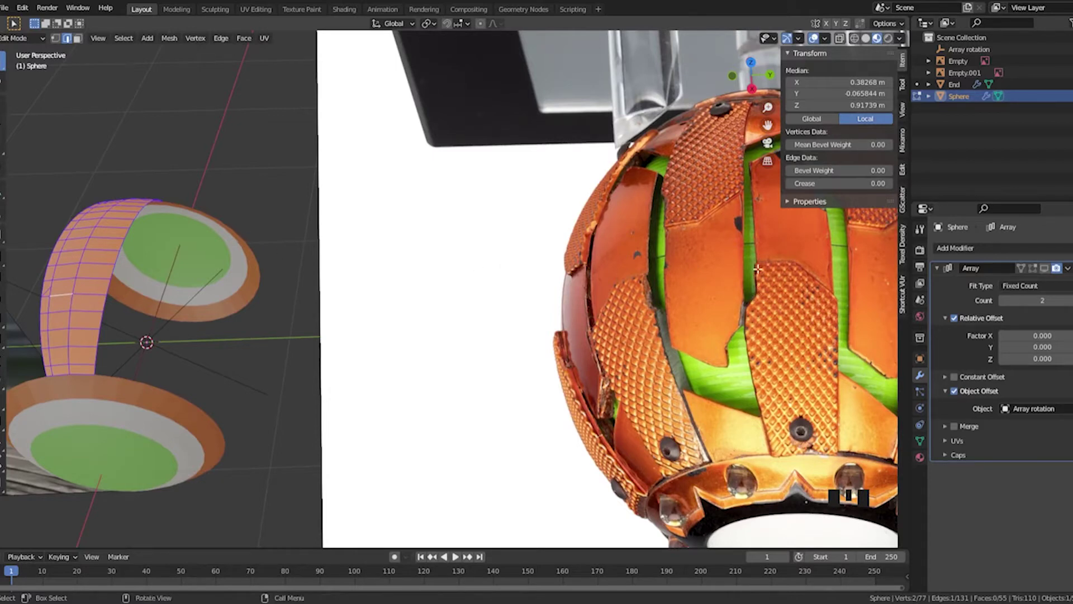
mouse_move(757, 268)
middle_mouse_down()
mouse_move(345, 220)
mouse_move(326, 246)
mouse_move(323, 287)
mouse_move(455, 276)
mouse_move(773, 277)
middle_mouse_up()
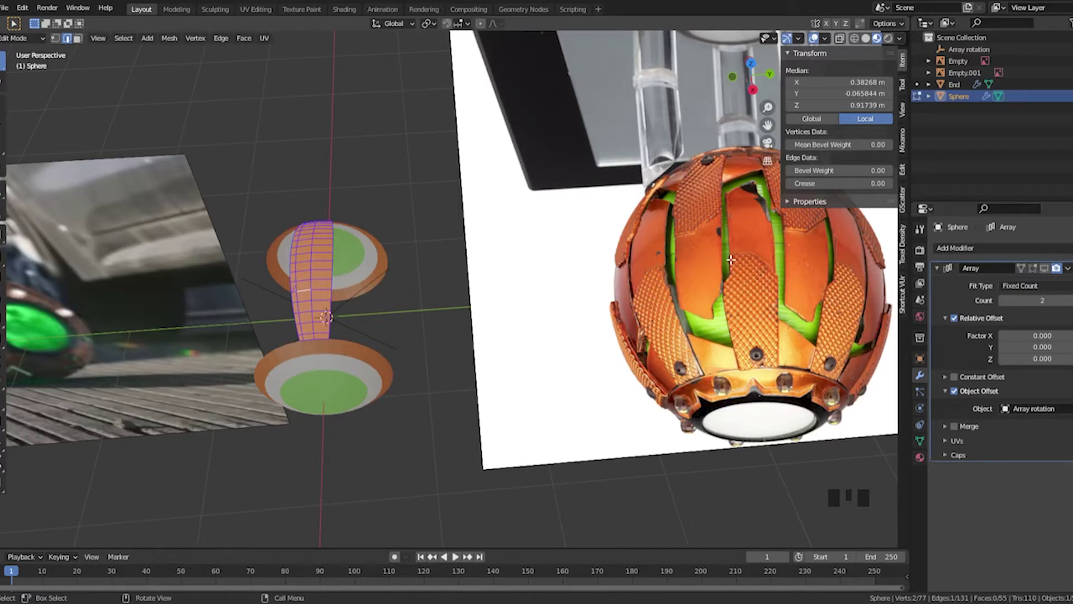
scroll(448, 256, "up", 3)
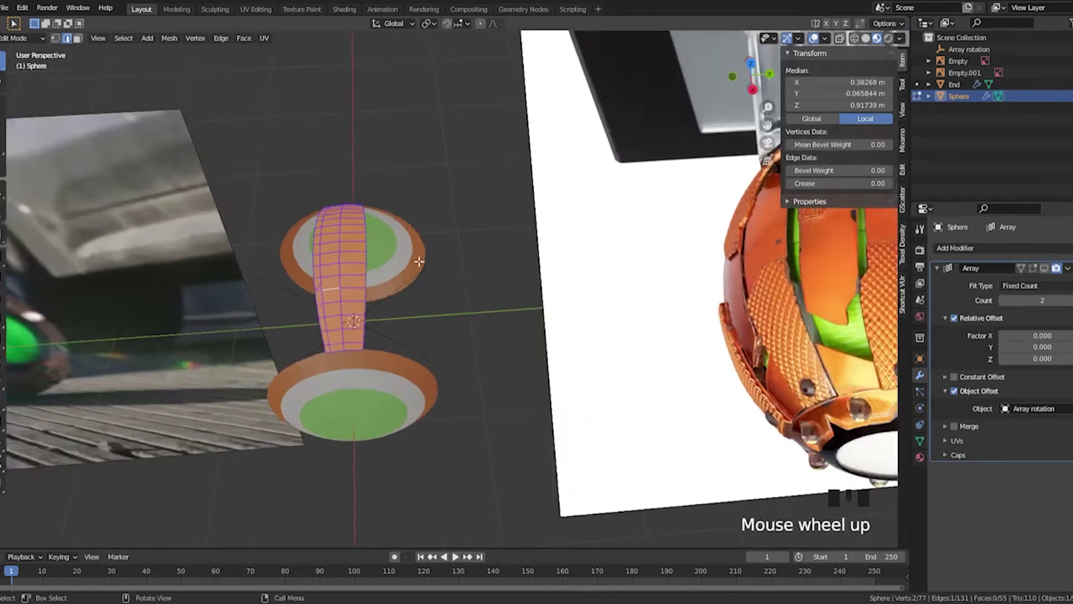
middle_click_drag(448, 257, 444, 359, "shift")
key("k")
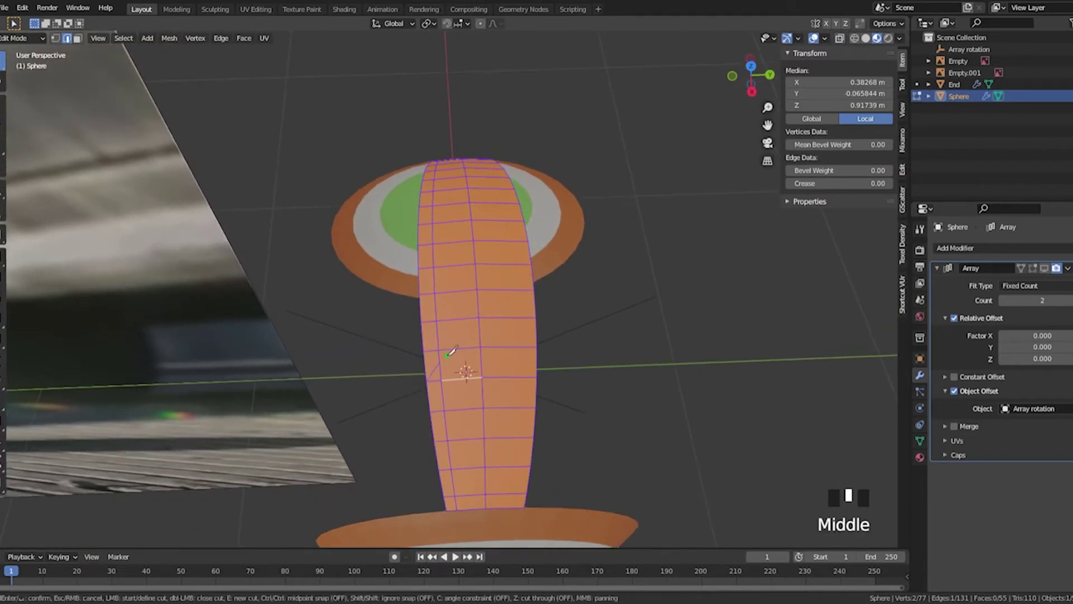
left_click(439, 329)
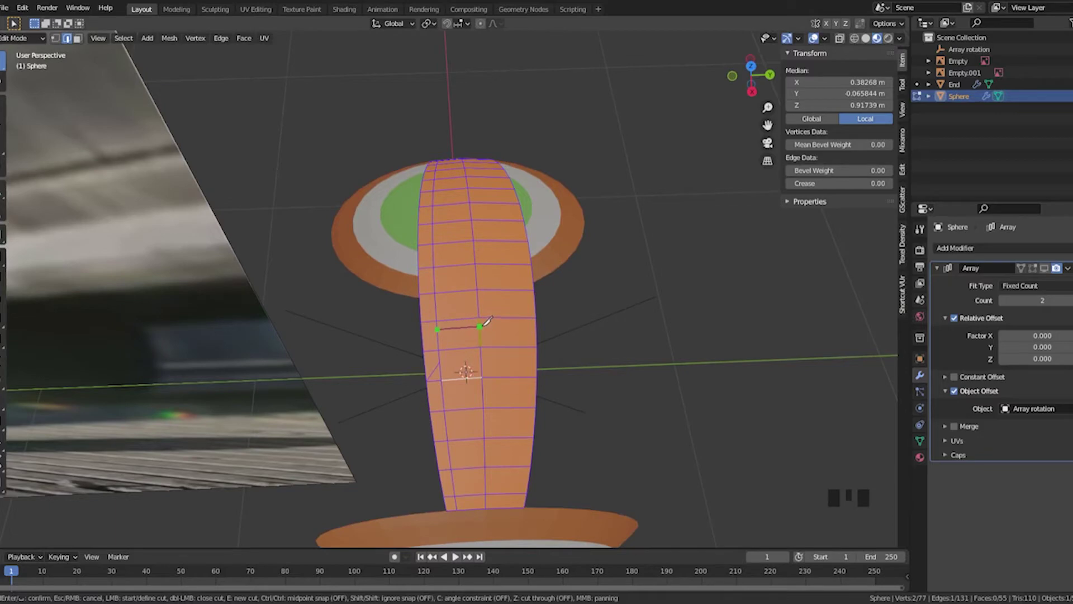
scroll(487, 322, "down", 3)
middle_click_drag(501, 319, 477, 300, "shift")
scroll(470, 298, "up", 2)
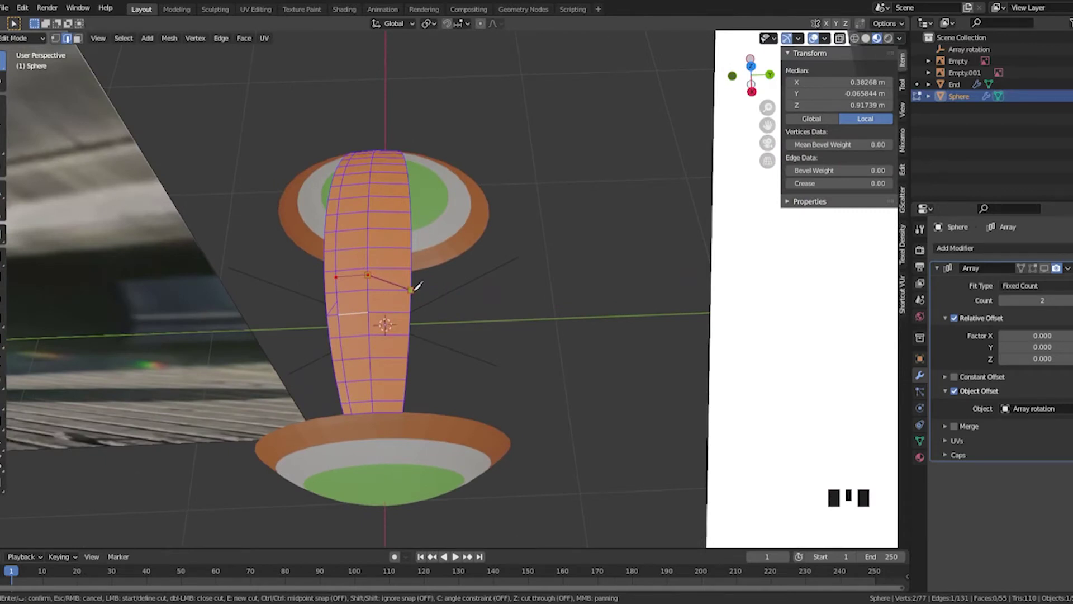
scroll(417, 286, "down", 2)
middle_click_drag(610, 293, 442, 266, "shift")
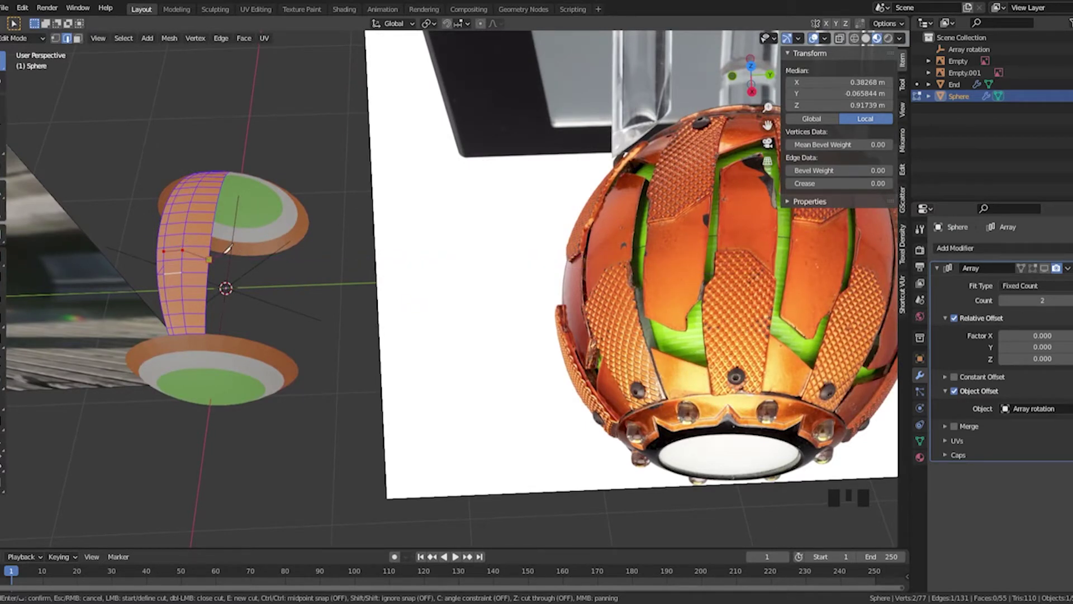
key("Escape")
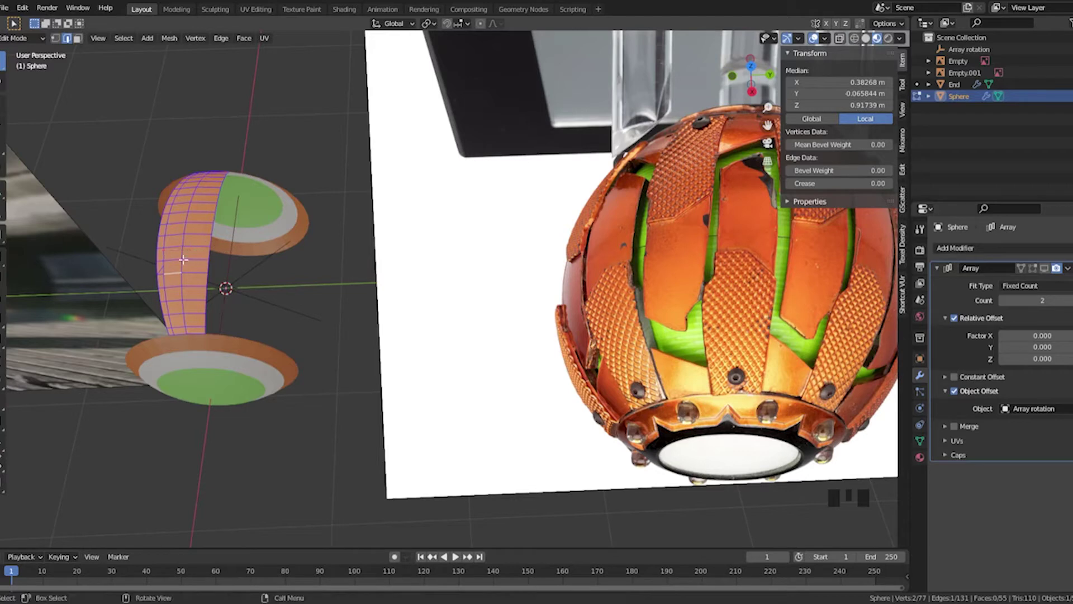
Knife a cut above the strip's mid-length, nearly straight across the middle column and diagonally down to the far border, and clear the selection
middle_click_drag(183, 254, 327, 241, "shift")
scroll(313, 242, "up", 4)
middle_click_drag(84, 216, 347, 245, "shift")
scroll(347, 245, "down", 1, "shift")
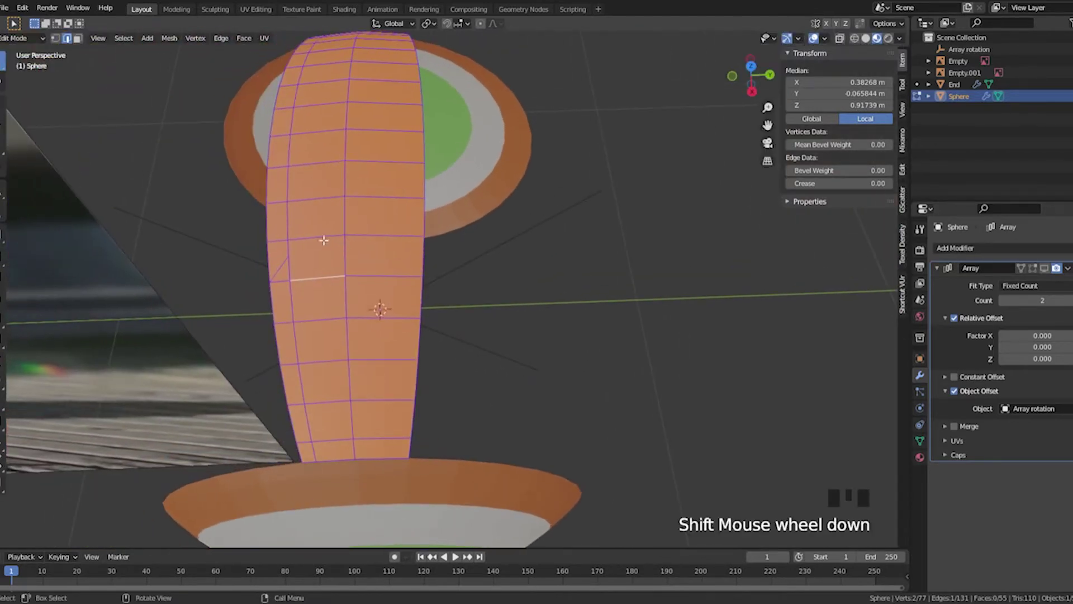
key("k")
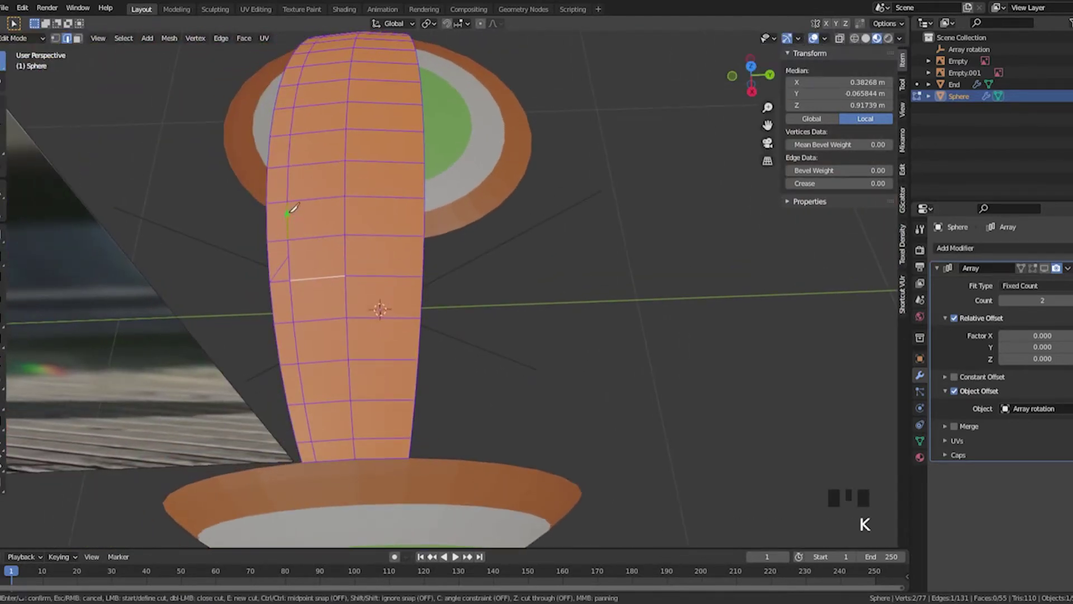
left_click(287, 212)
left_click(346, 205)
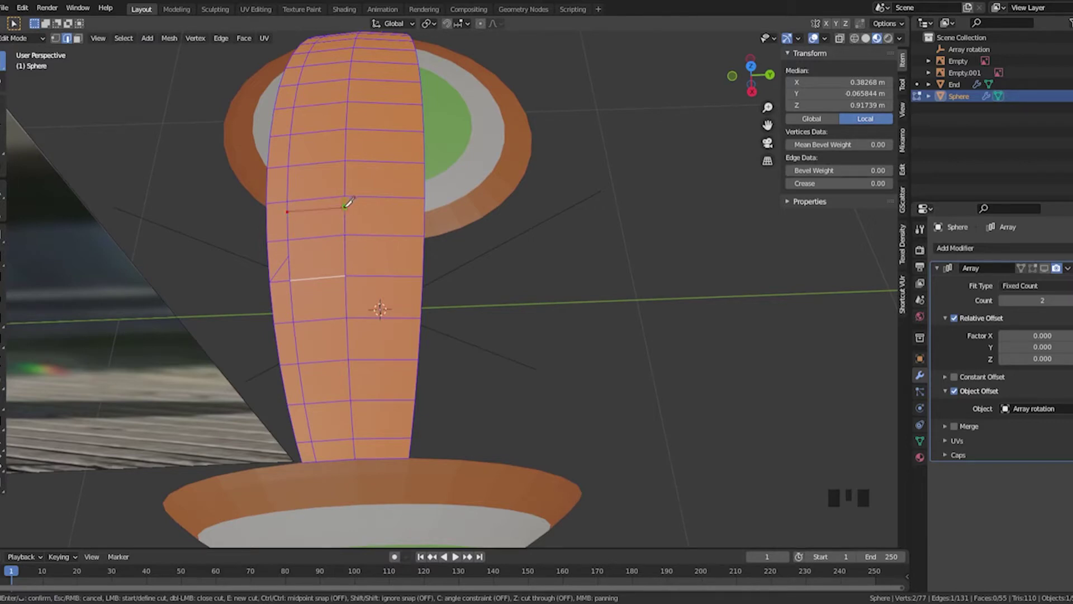
left_click(427, 255)
scroll(475, 263, "down", 3)
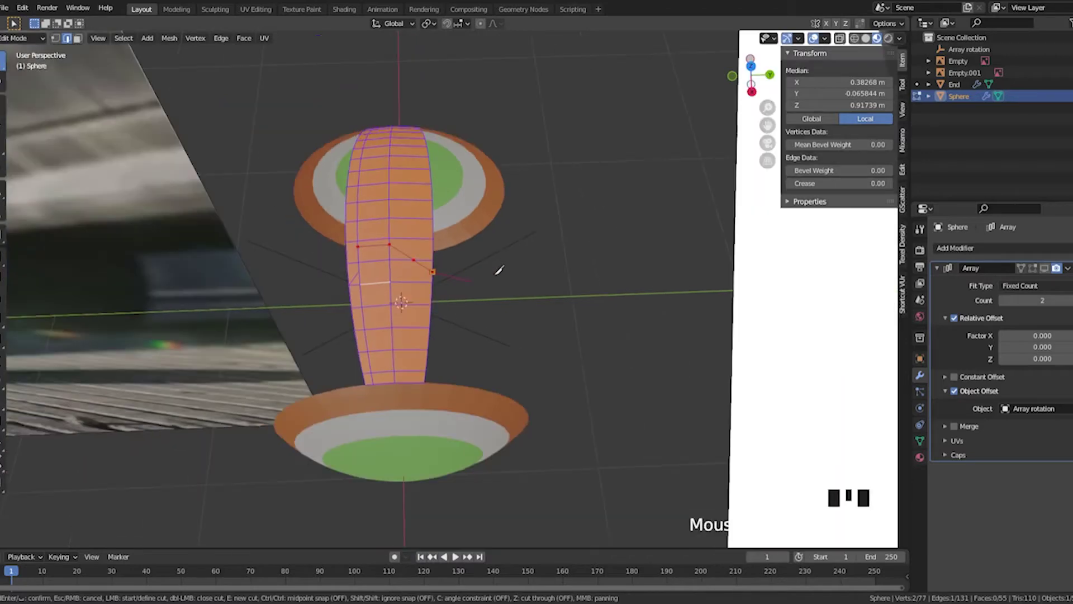
key("Return")
scroll(491, 271, "down", 3)
left_click(527, 271)
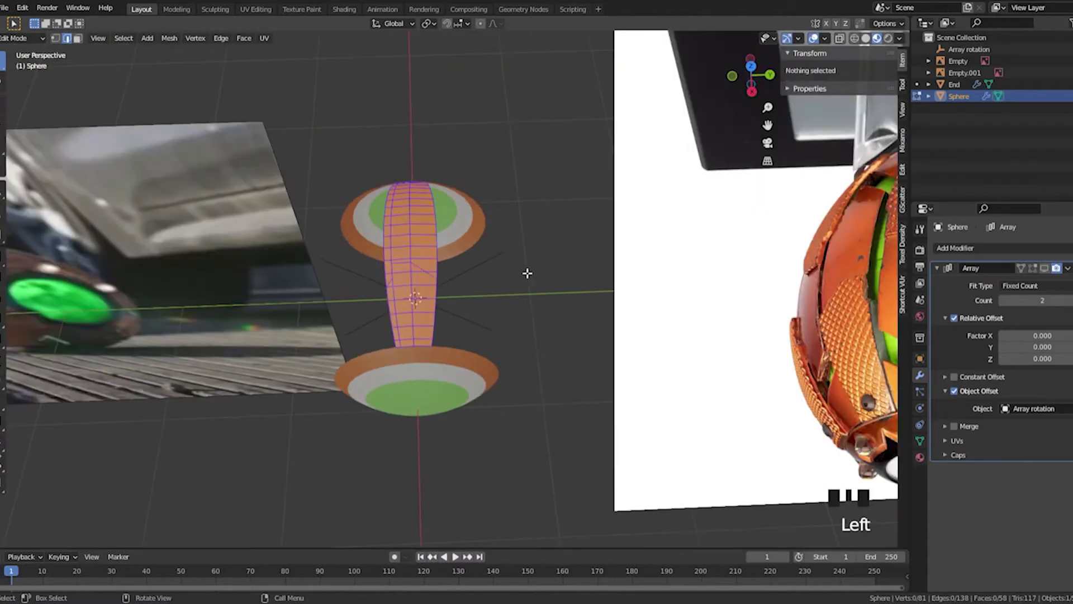
Examine the knifed break line on the shell strip against the plate edges in the orange reference photo
middle_click_drag(527, 270, 478, 265, "shift")
middle_click_drag(478, 265, 492, 261)
middle_click_drag(532, 257, 490, 255, "shift")
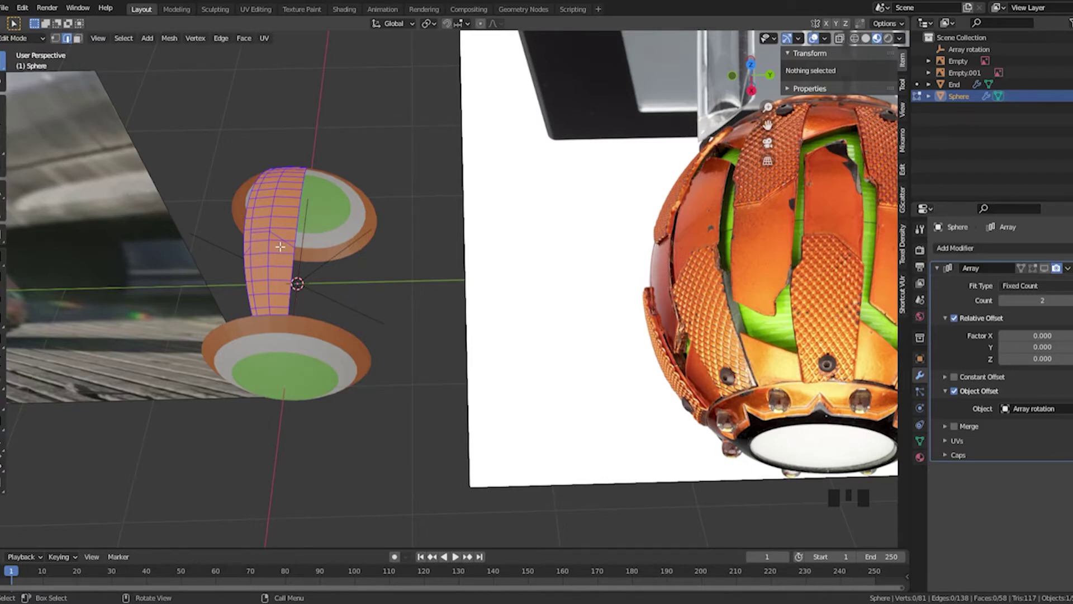
middle_click_drag(280, 247, 266, 268)
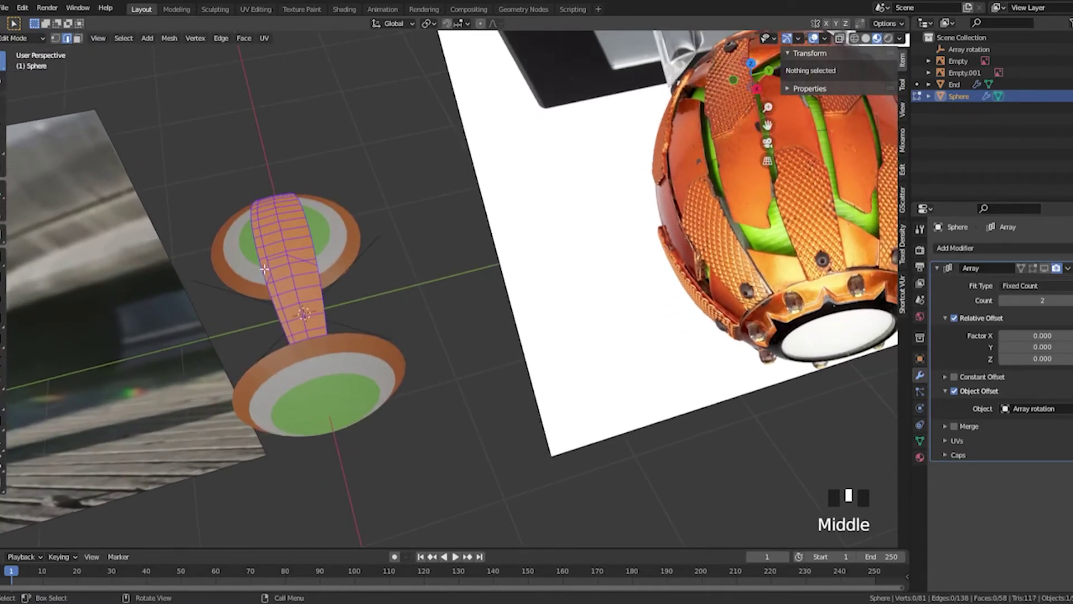
middle_click_drag(687, 271, 313, 240)
scroll(372, 250, "up", 4)
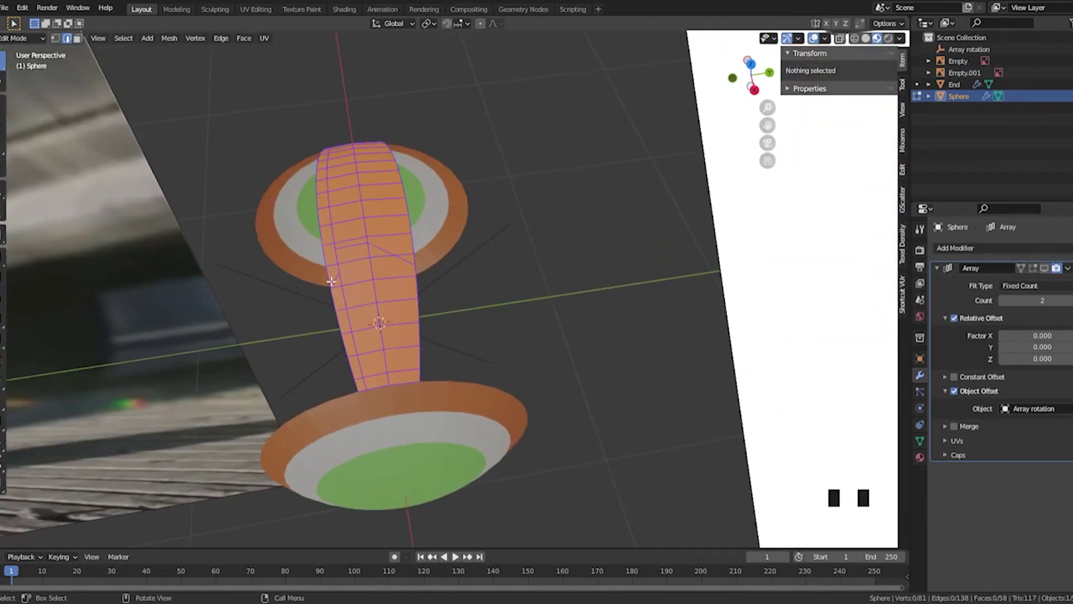
scroll(349, 253, "up", 2)
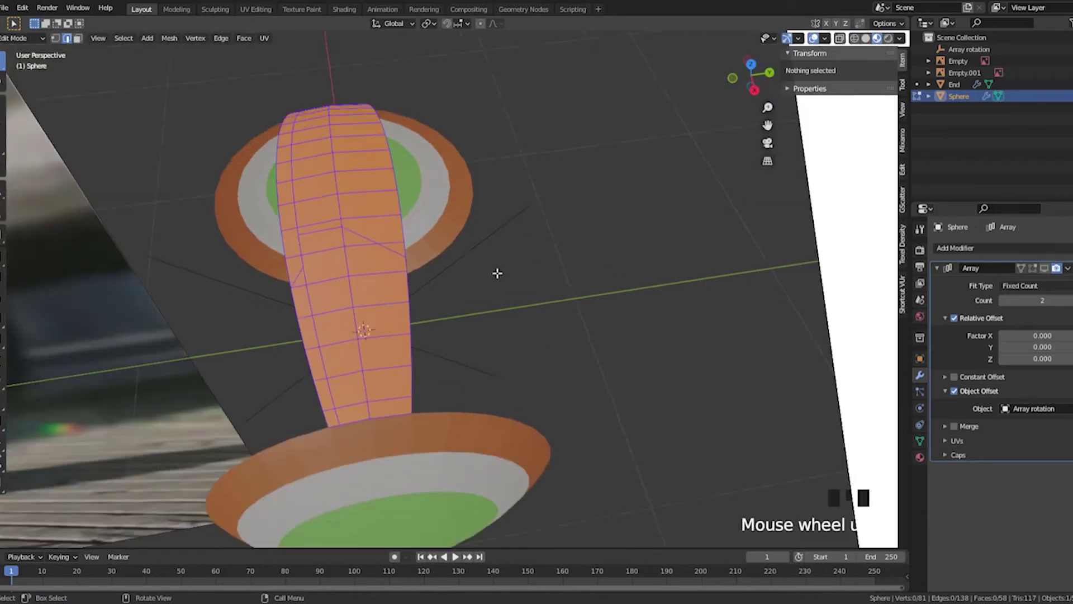
Examine the curved strip's mesh and compare it with the plates on the orange sphere reference image
middle_click_drag(498, 271, 445, 266, "shift")
scroll(445, 265, "up", 2)
scroll(529, 256, "down", 3)
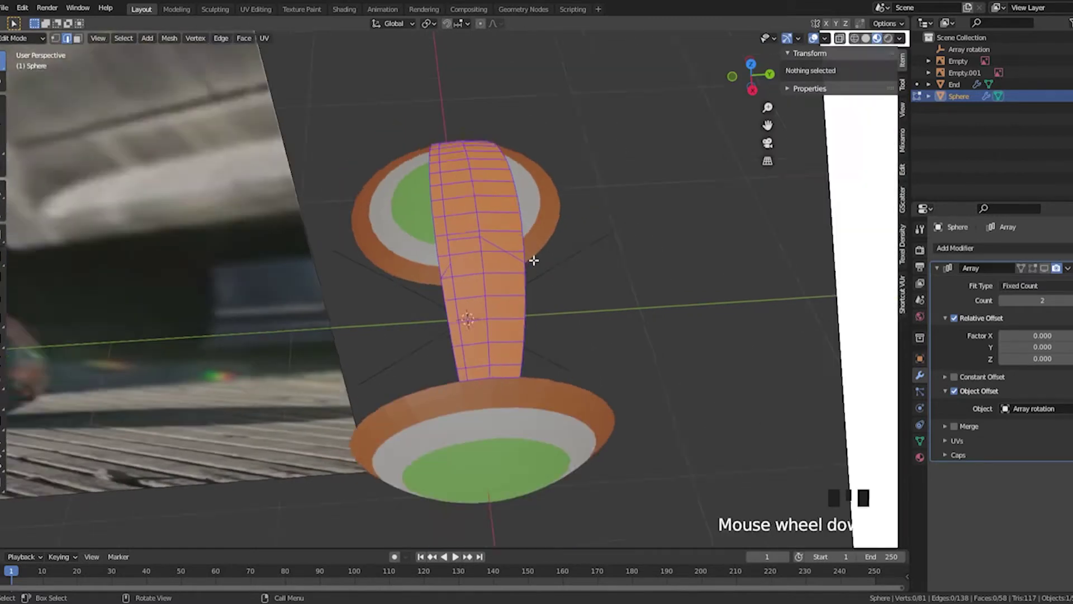
middle_click_drag(548, 264, 495, 283, "shift")
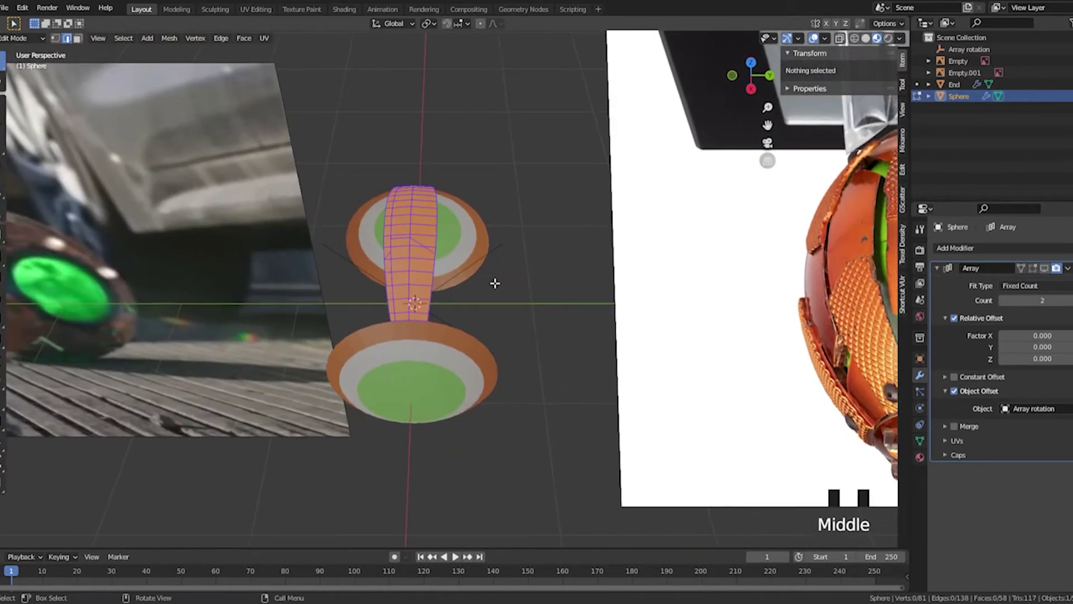
left_click(411, 253)
key("Tab")
key("Tab")
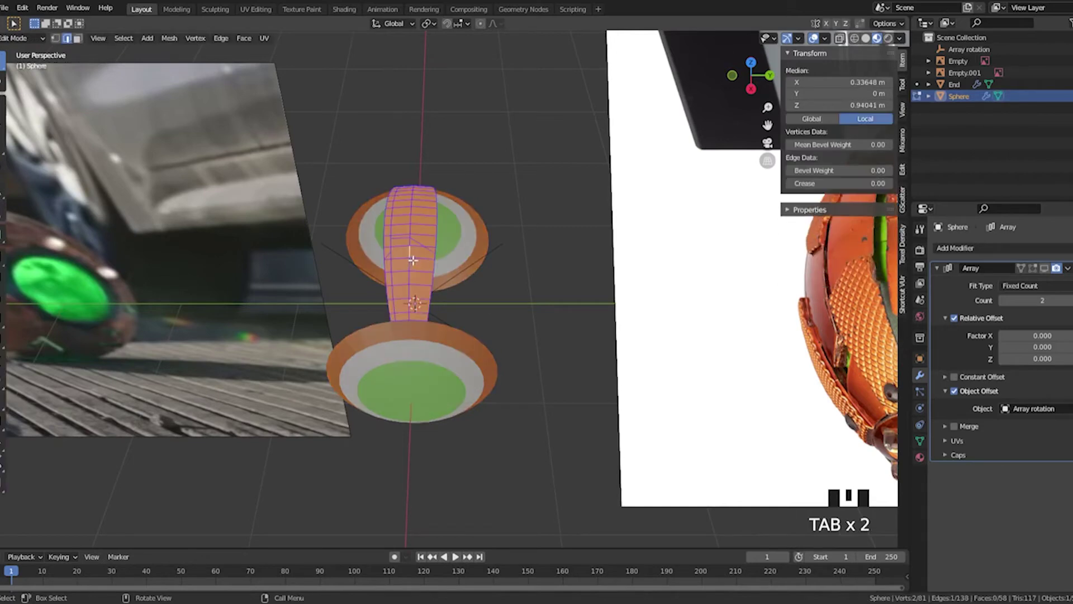
middle_click_drag(400, 259, 129, 263, "shift")
middle_click_drag(222, 238, 345, 242, "shift")
scroll(346, 242, "up", 1)
left_click(414, 285)
left_click(252, 201)
key("Tab")
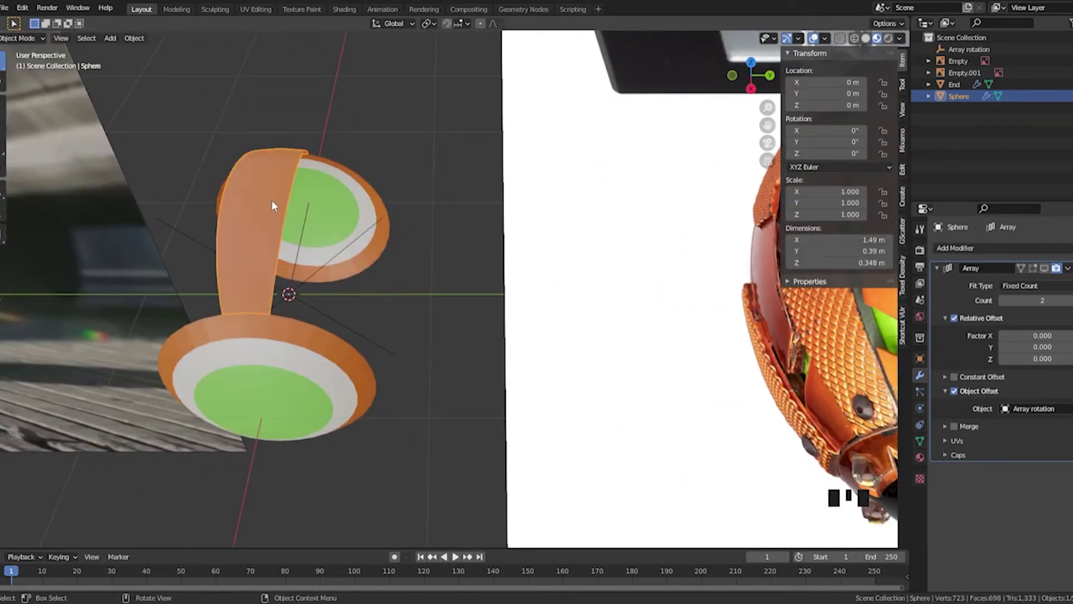
left_click(268, 194)
key("Tab")
key("Tab")
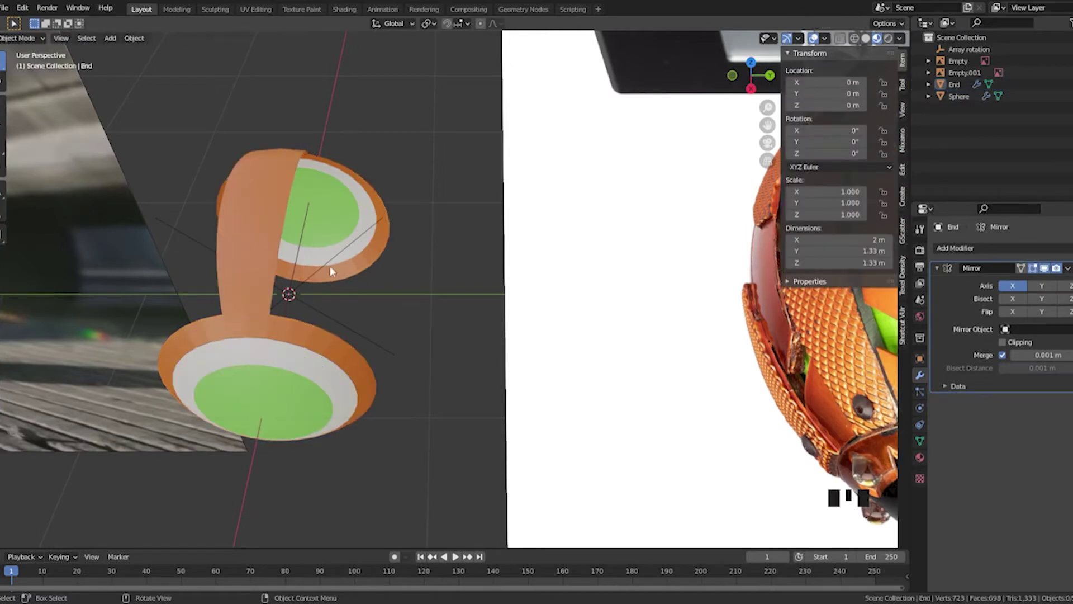
left_click(330, 266)
key("Tab")
scroll(724, 278, "down", 2)
middle_click_drag(724, 277, 626, 300, "shift")
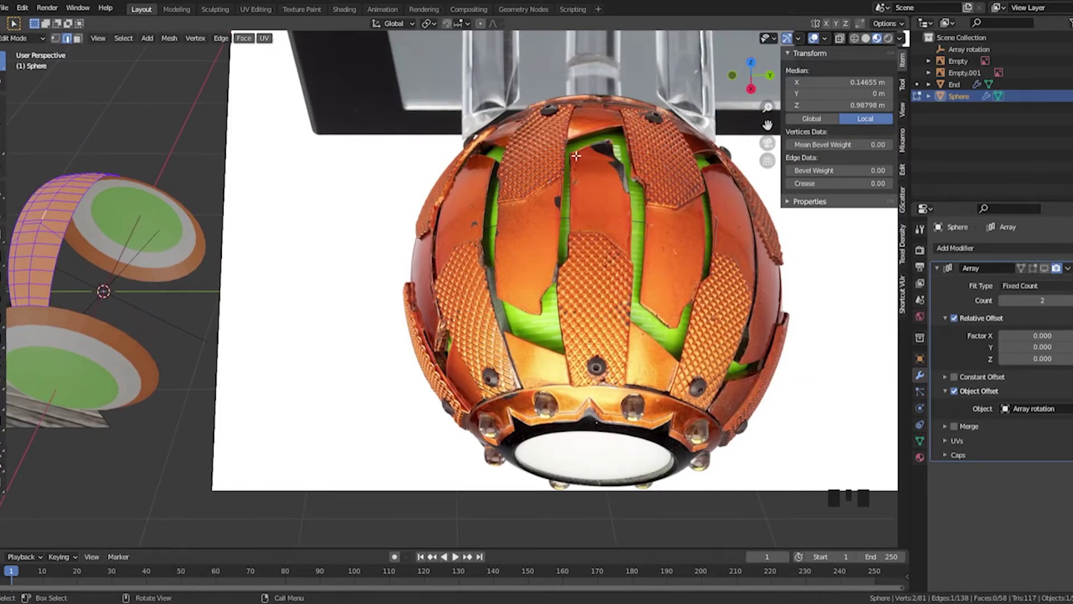
middle_click_drag(196, 231, 577, 216, "shift")
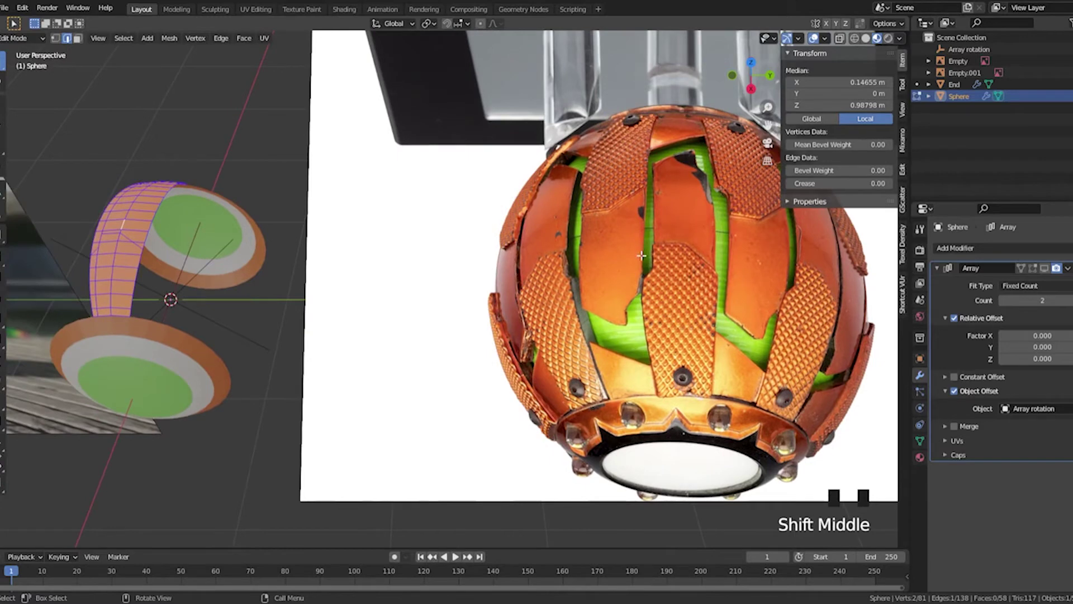
middle_click_drag(437, 247, 478, 200)
Rotate the orange sphere reference image 80.3° about the global Y axis
left_click(403, 164)
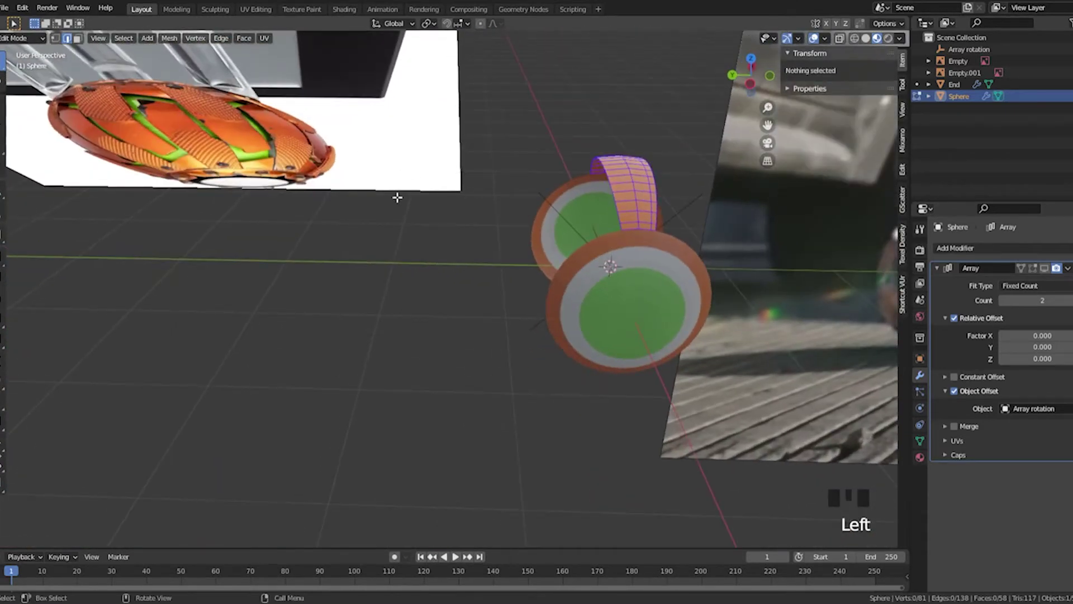
key("y")
left_click(393, 157)
key("Tab")
left_click(410, 142)
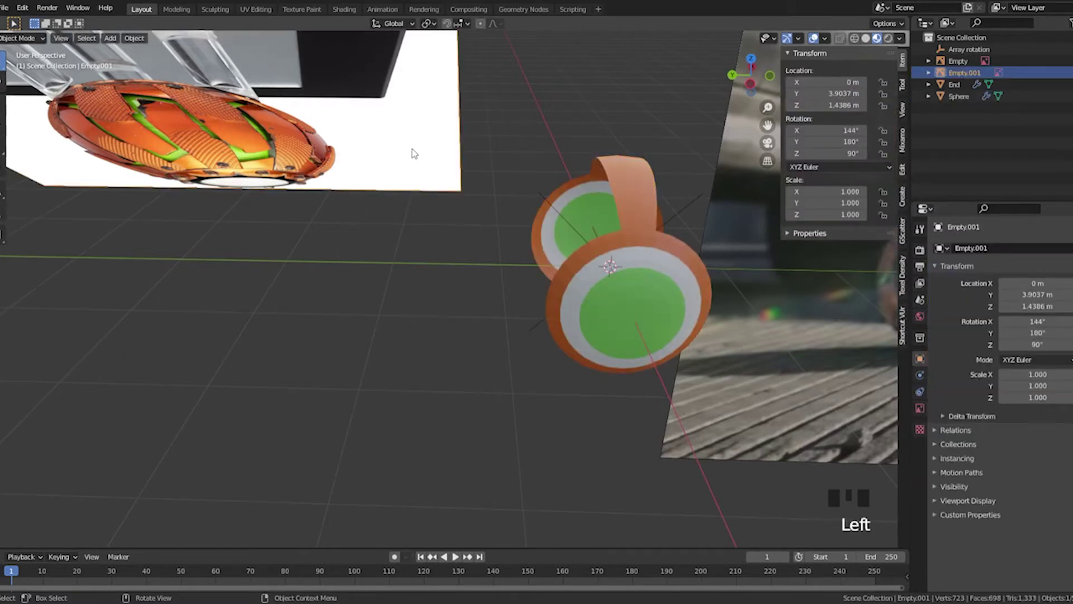
key("r")
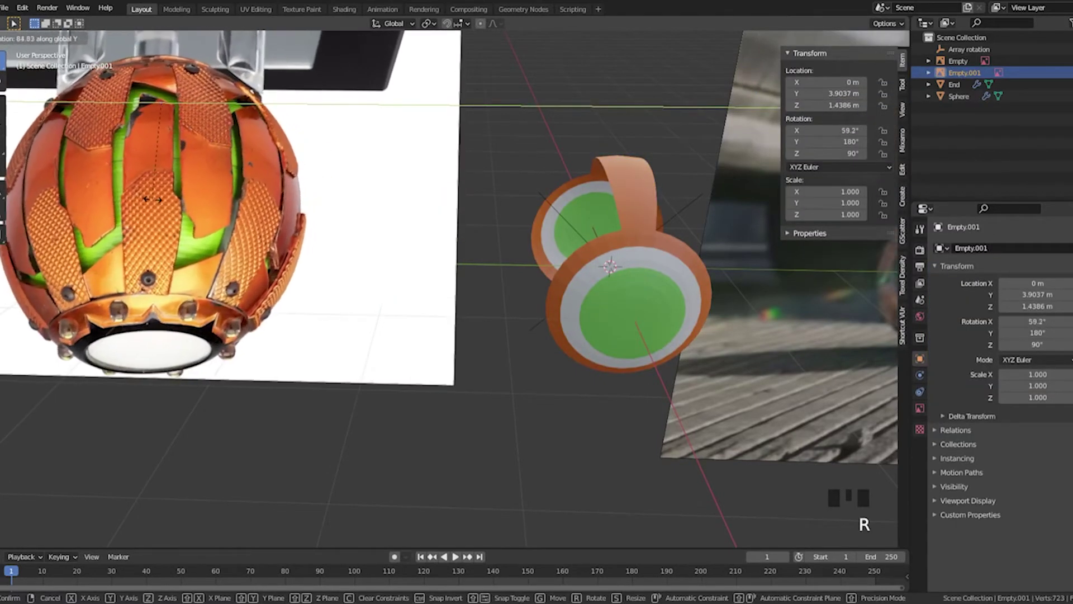
left_click(159, 195)
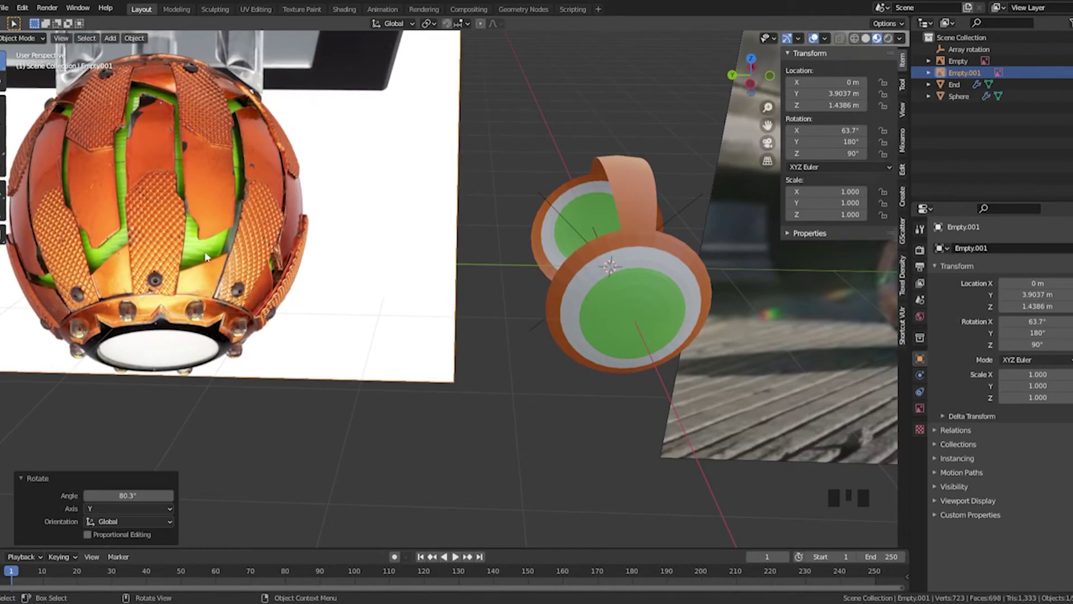
Return the curved strip to mesh editing and study the reference's plate gaps from several viewing angles
middle_click_drag(574, 189, 602, 236)
key("Tab")
left_click(603, 236)
key("Tab")
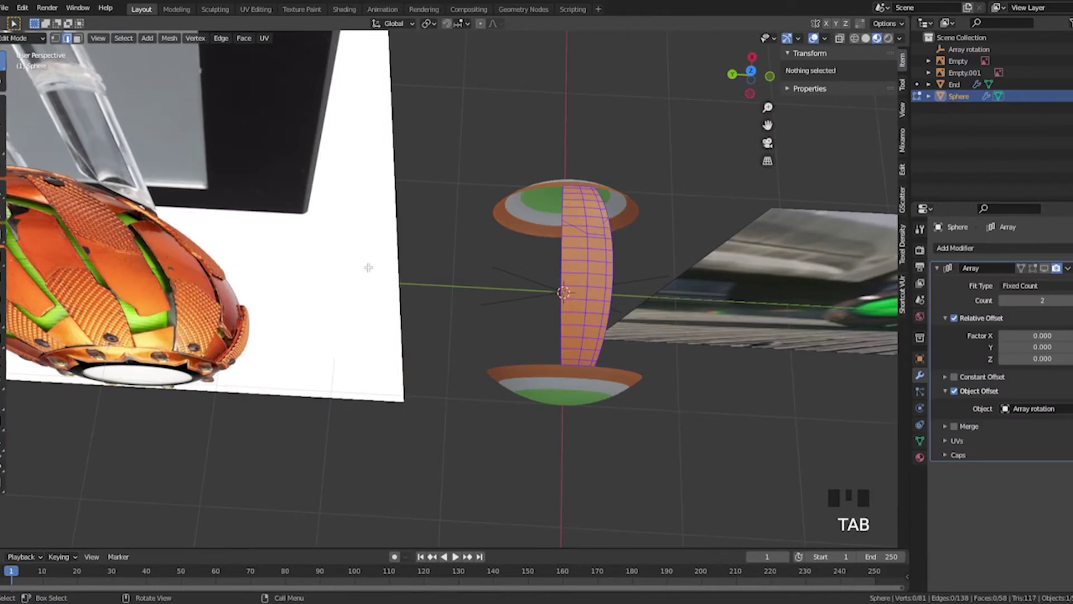
middle_click_drag(368, 268, 269, 199)
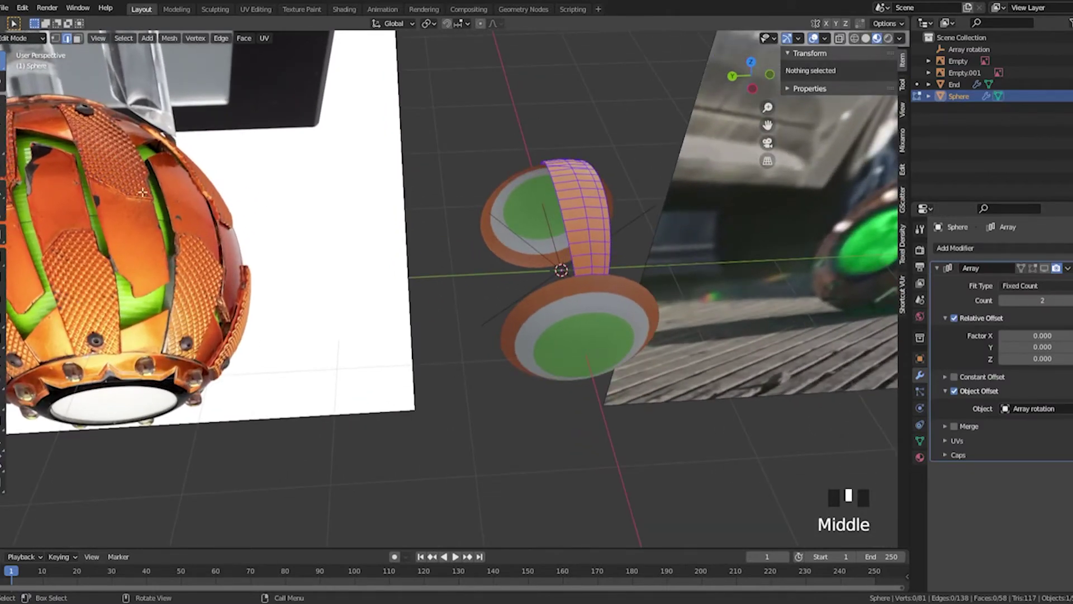
middle_click_drag(479, 201, 583, 206)
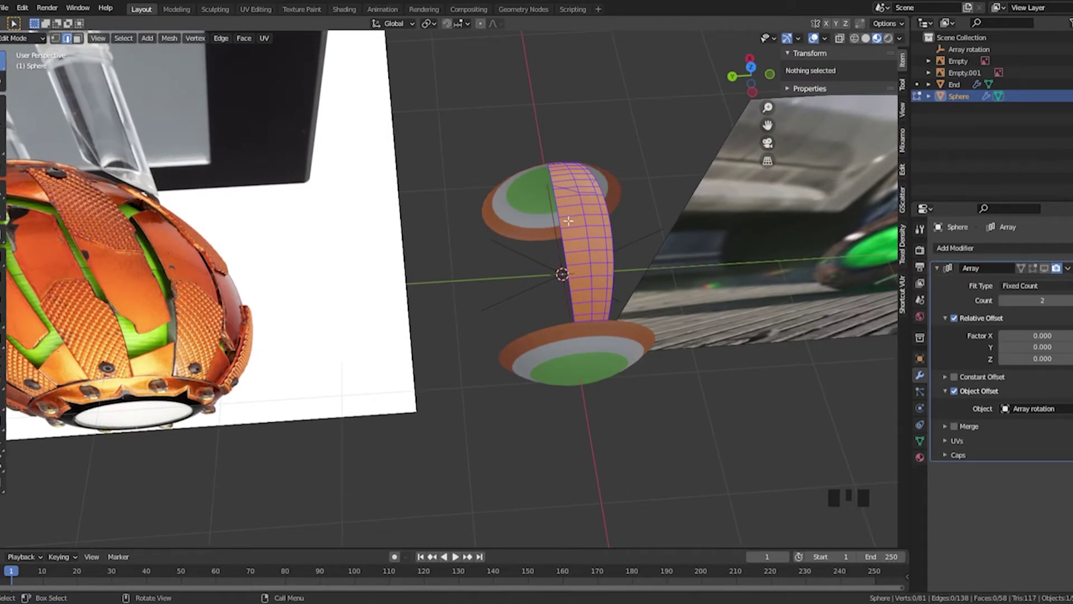
middle_click_drag(568, 221, 64, 215)
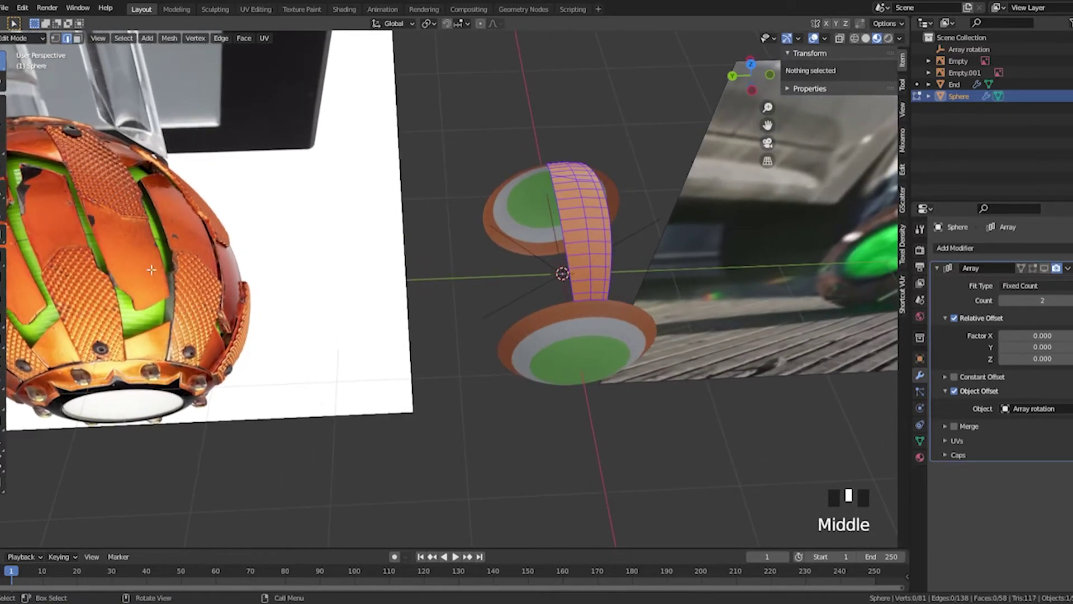
middle_click_drag(151, 269, 126, 311)
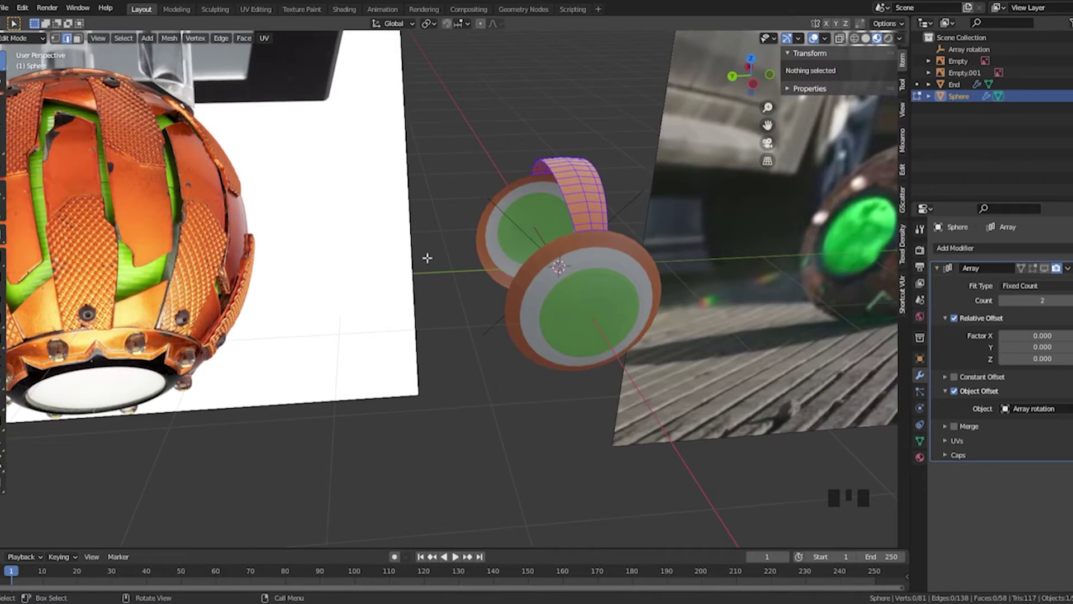
Knife-cut a diagonal edge across the curved strip toward its lower end
middle_click_drag(427, 258, 581, 231, "shift")
scroll(546, 240, "up", 2)
scroll(546, 240, "down", 2)
key("k")
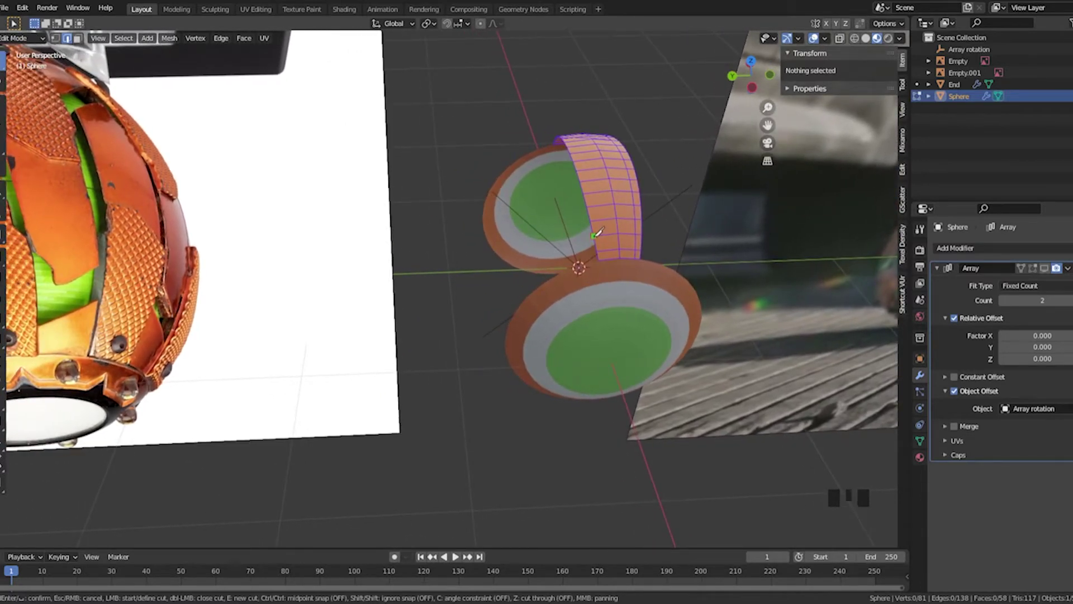
left_click(620, 222)
key("Return")
Examine the plate outlines on the orange sphere reference and the cracks on the green-eyed ball reference
middle_click_drag(643, 218, 469, 185)
scroll(564, 244, "up", 2)
key("Tab")
left_click(372, 143)
key("Tab")
scroll(492, 208, "down", 2)
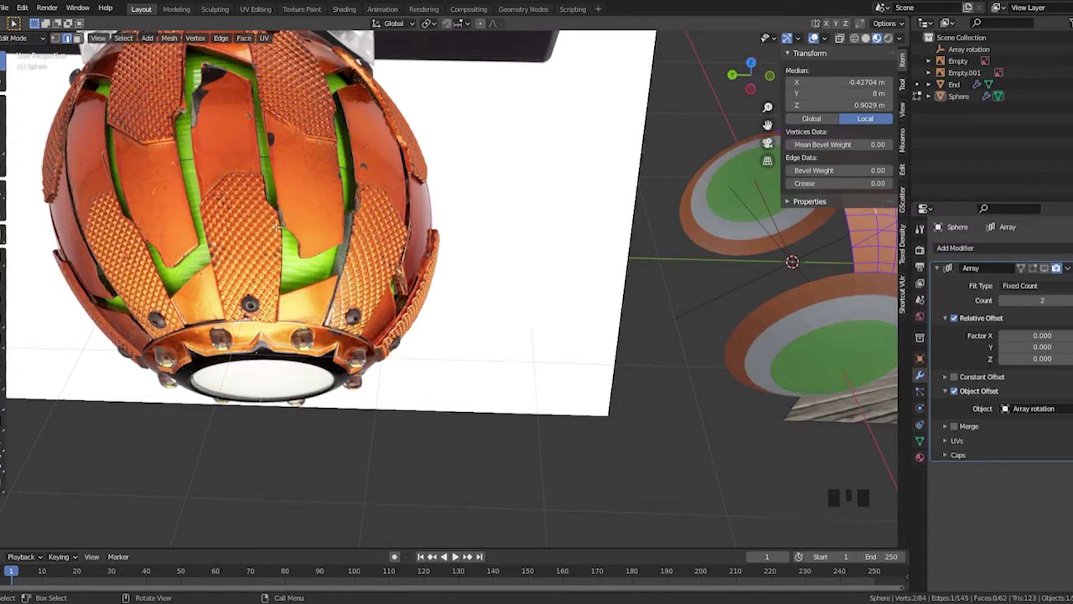
middle_click_drag(297, 241, 292, 220, "shift")
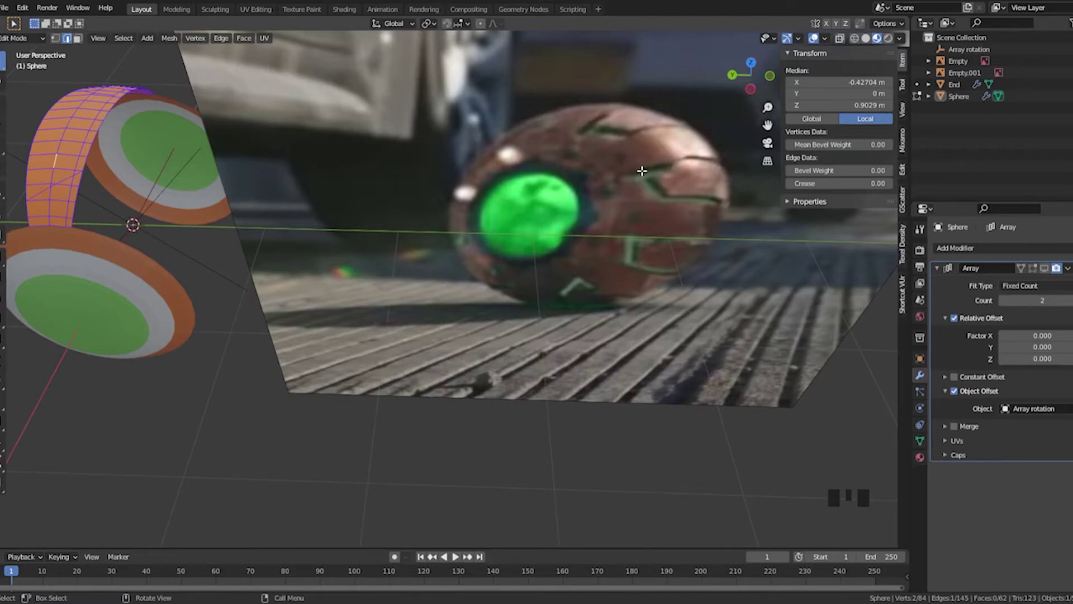
middle_click_drag(346, 199, 739, 233)
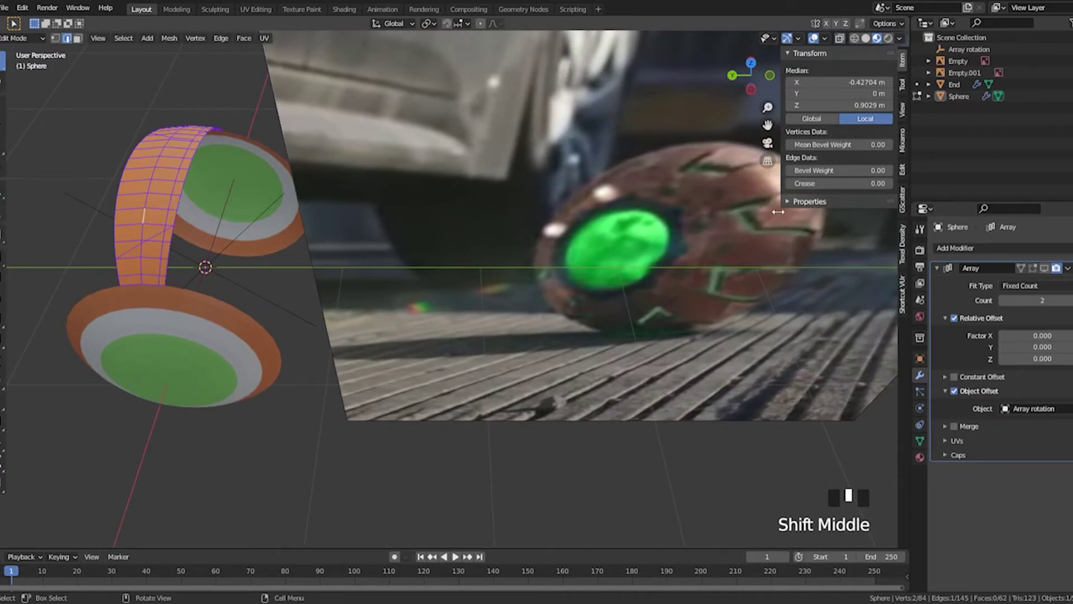
middle_click_drag(425, 223, 548, 224, "shift")
scroll(371, 235, "up", 3)
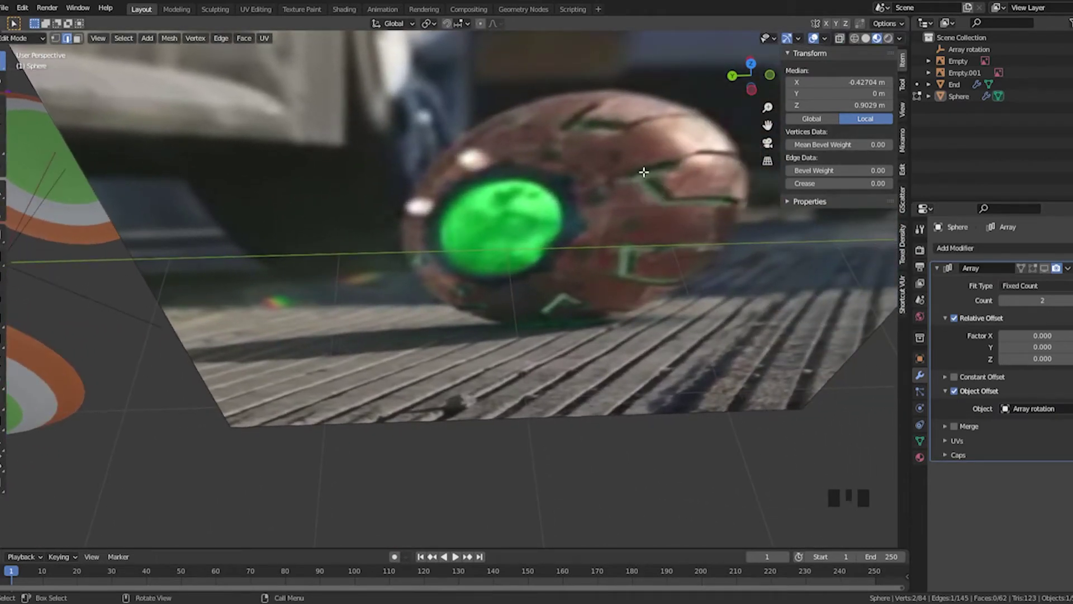
middle_click_drag(161, 242, 627, 213, "shift")
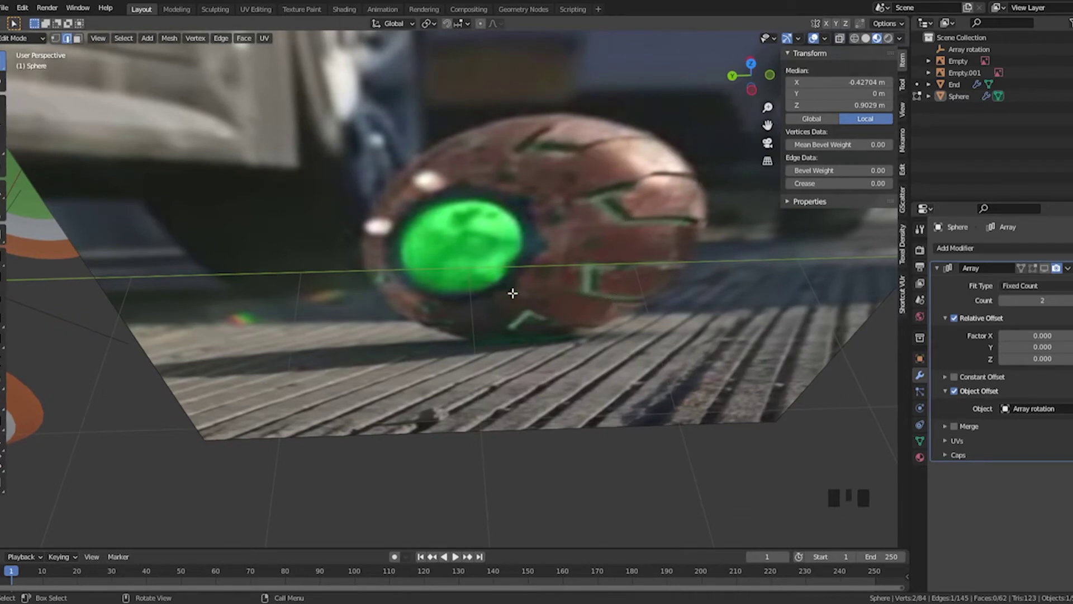
middle_click_drag(510, 293, 449, 216, "shift")
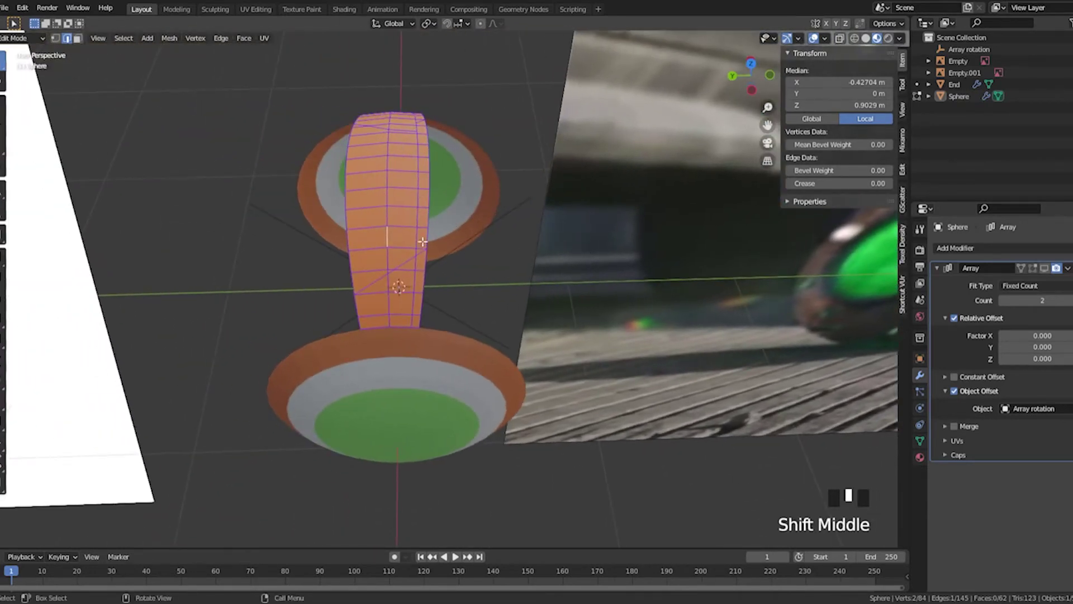
Knife-cut a second diagonal edge across the strip, just above and roughly parallel to the existing diagonal
scroll(403, 223, "up", 1)
middle_click_drag(383, 223, 425, 229, "shift")
scroll(426, 219, "up", 1)
key("k")
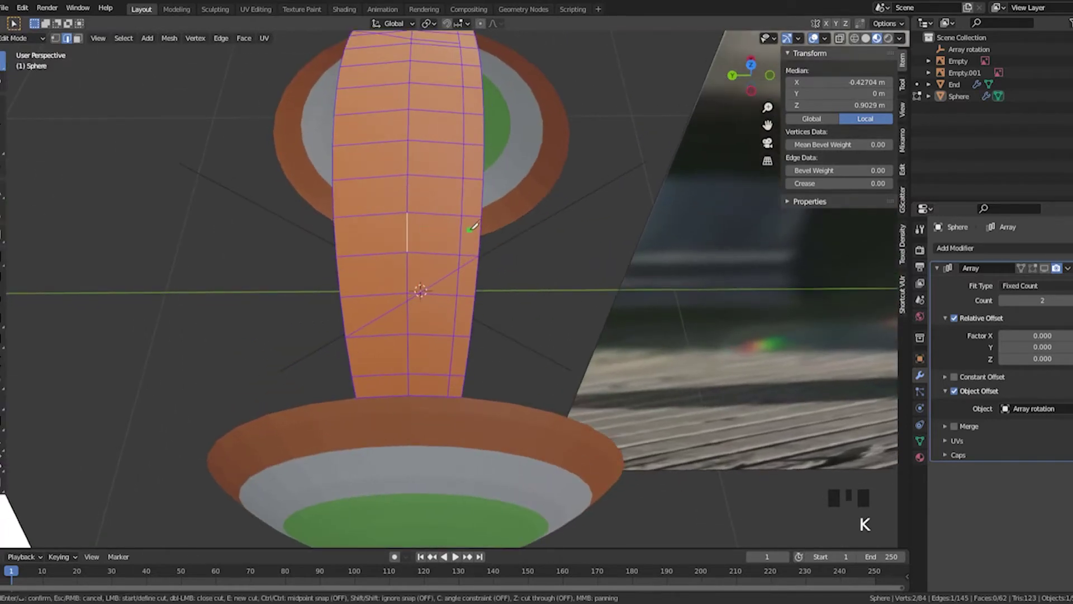
left_click(480, 229)
left_click(338, 315)
key("Return")
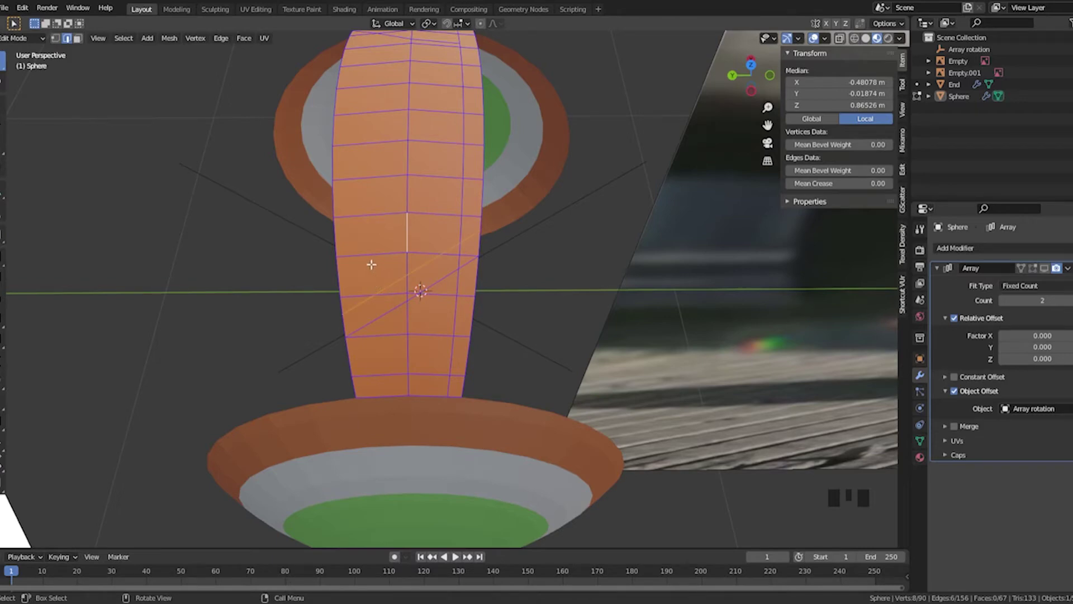
Check the crack shapes on the ball reference and add one lengthwise loop cut to the strip, slid outward to factor -0.377
scroll(372, 264, "down", 3)
scroll(371, 264, "up", 1)
mouse_move(636, 230)
middle_mouse_down("shift")
mouse_move(295, 201)
mouse_move(245, 212)
mouse_move(630, 218)
middle_mouse_up("shift")
scroll(451, 233, "up", 2)
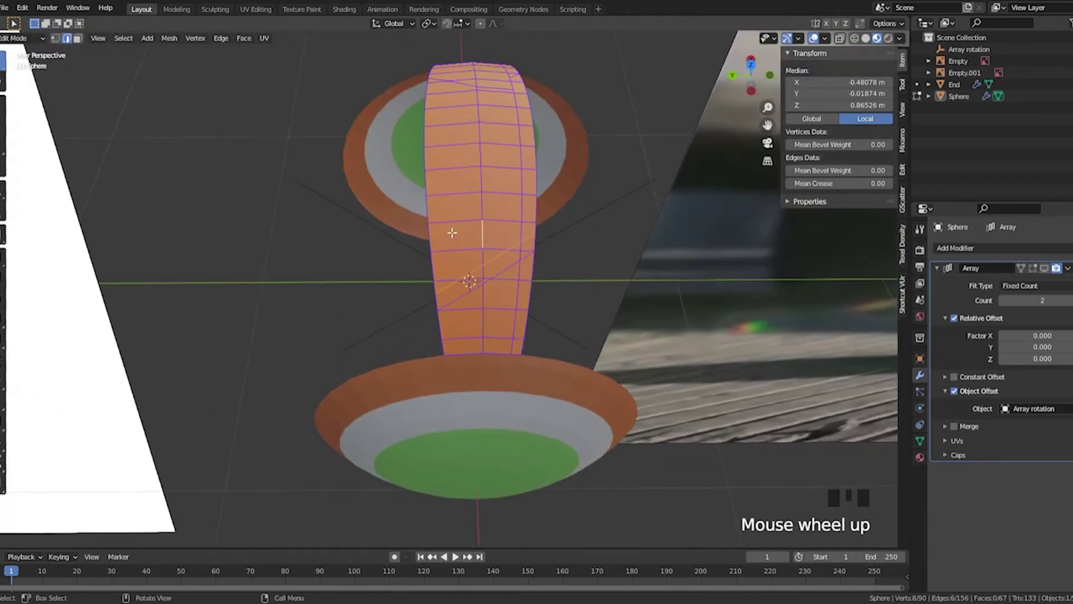
middle_click_drag(443, 235, 364, 220, "shift")
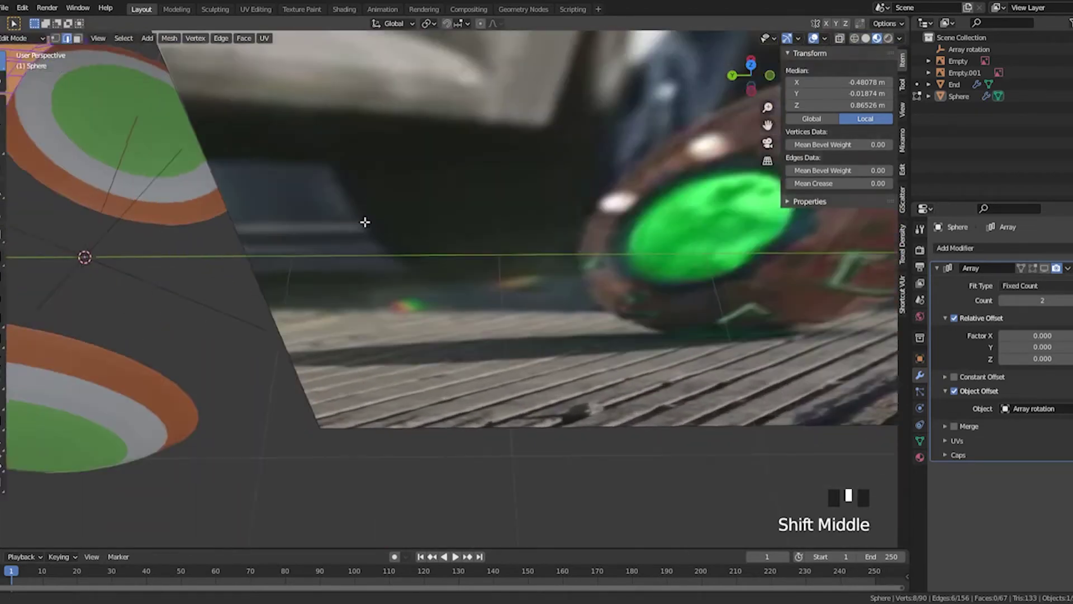
middle_click_drag(815, 237, 568, 229, "shift")
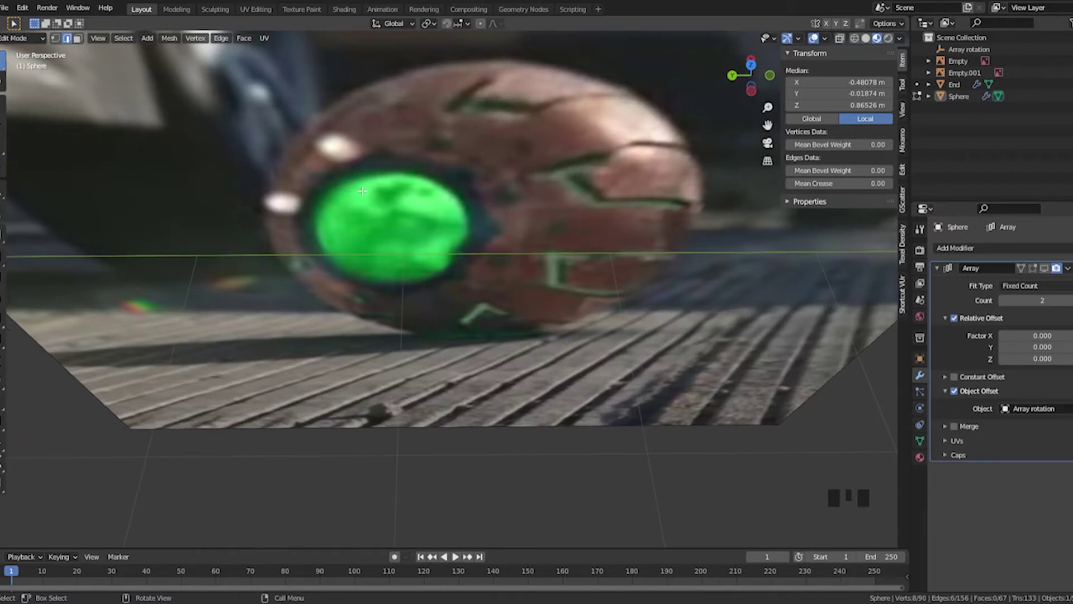
middle_click_drag(346, 199, 463, 227, "shift")
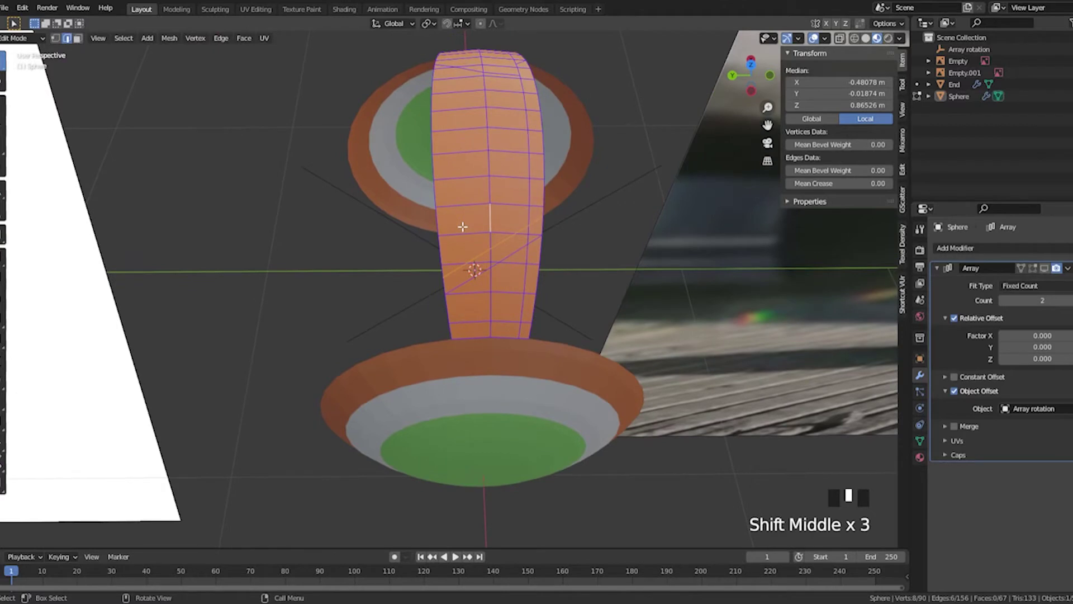
key("shift+r")
key("ctrl+r")
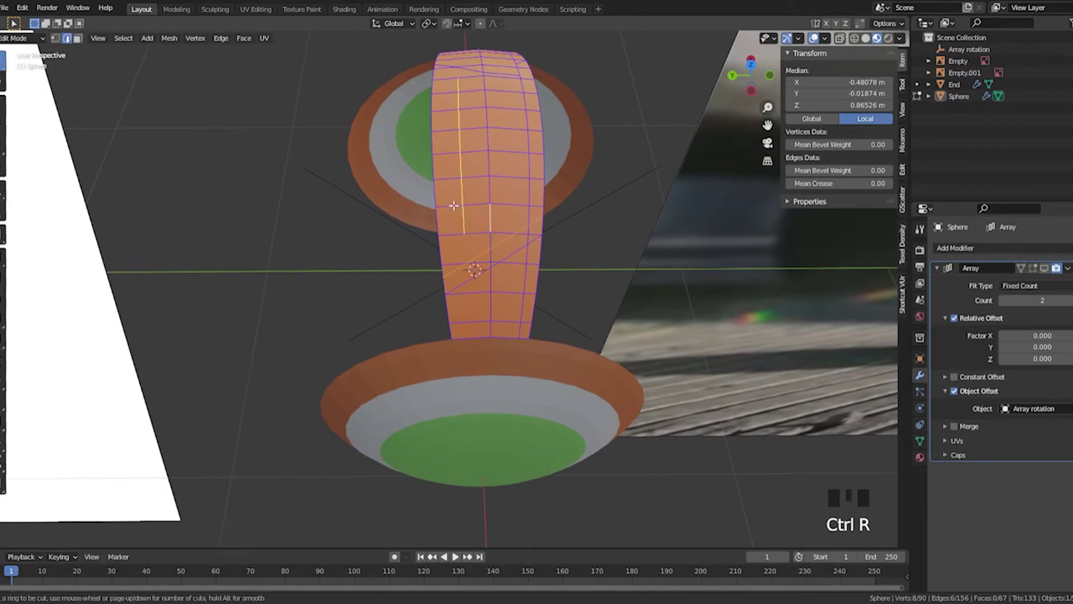
left_click(453, 206)
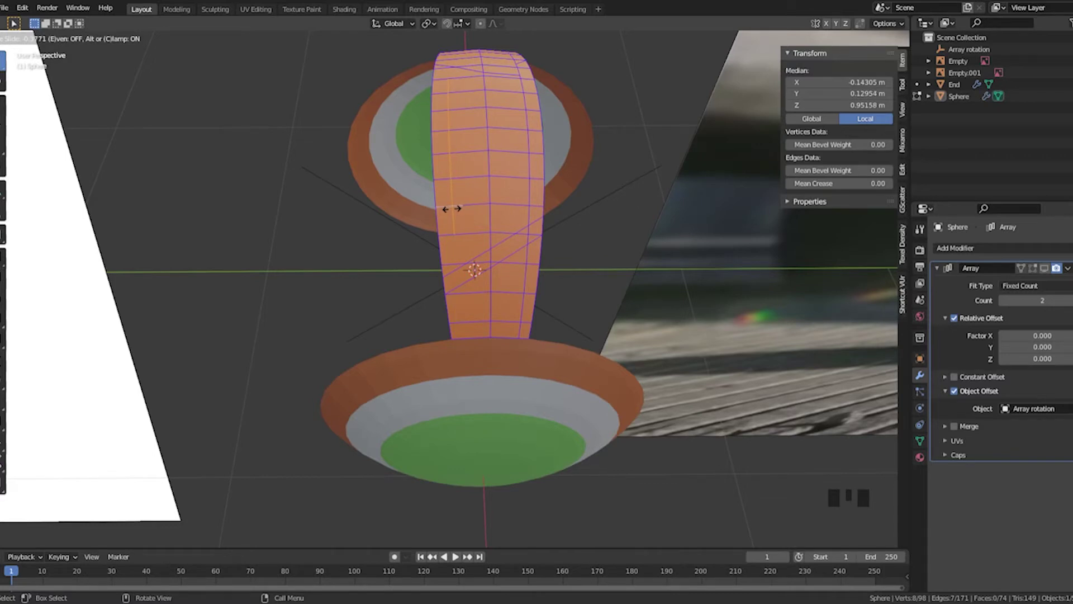
left_click(451, 209)
Knife-cut from the lower end of the new lengthwise edge across both diagonals to the crosswise edge just beyond them
scroll(483, 250, "up", 1)
mouse_move(483, 250)
middle_mouse_down("shift")
mouse_move(470, 239)
mouse_move(487, 227)
mouse_move(481, 252)
middle_mouse_up("shift")
scroll(478, 248, "up", 2)
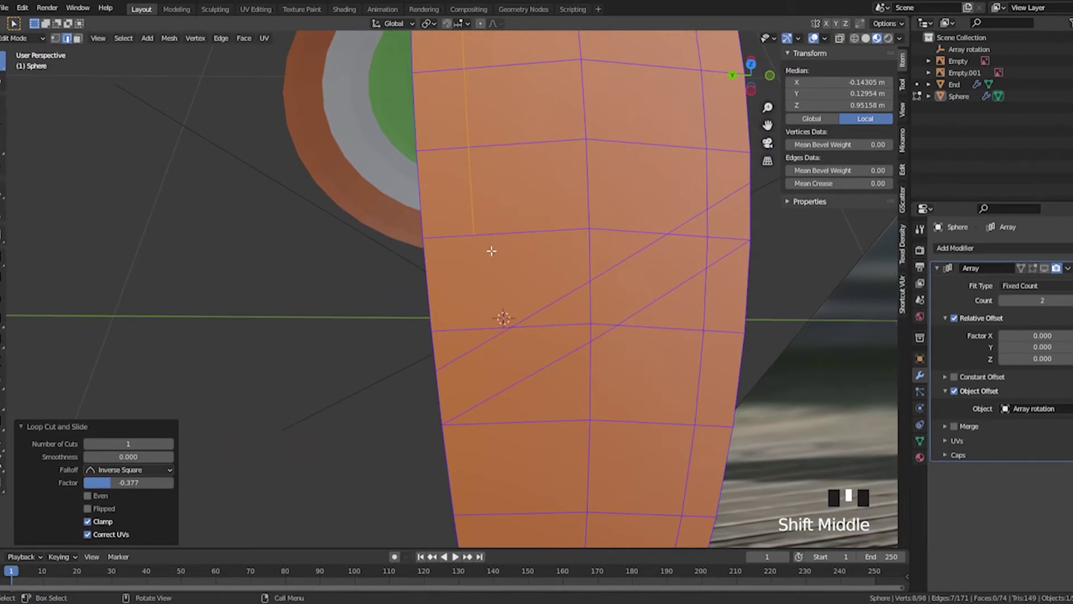
key("k")
left_click(474, 235)
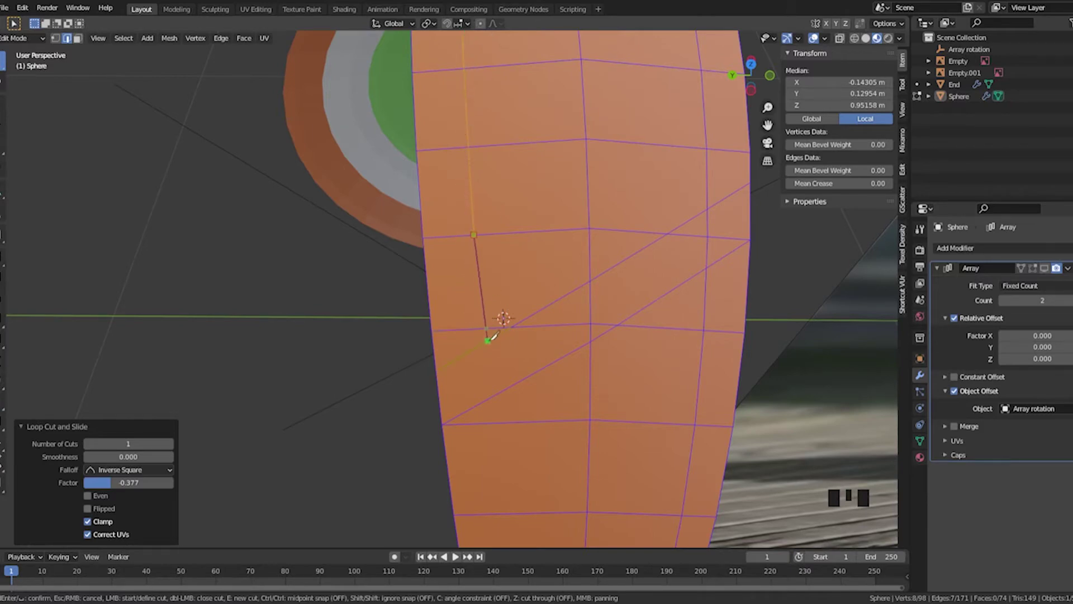
middle_click_drag(488, 304, 450, 227, "shift")
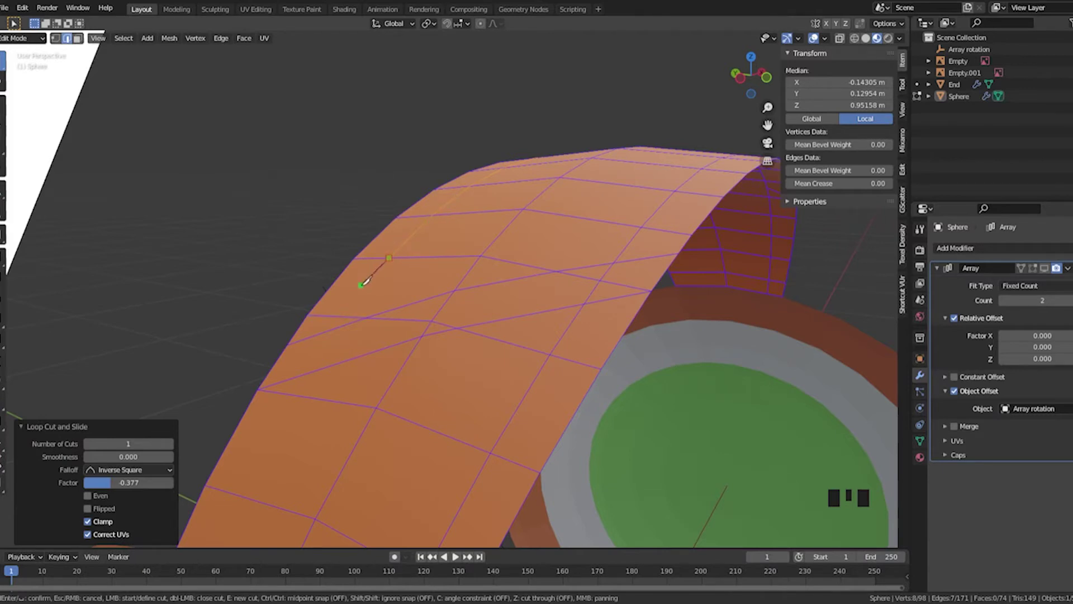
left_click(344, 316)
left_click(293, 394)
key("Return")
left_click(242, 291)
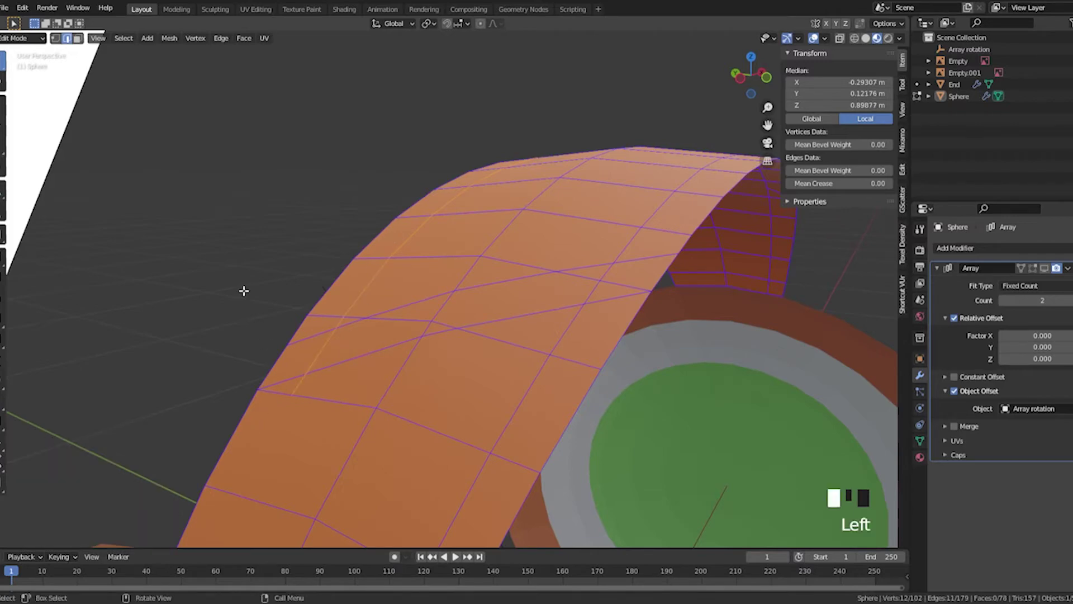
Knife-cut a short diagonal from the inner lengthwise edge to the strip's outer border, about two rows above the long diagonals
middle_click_drag(242, 290, 436, 225)
scroll(556, 270, "down", 2)
scroll(462, 197, "up", 1)
key("k")
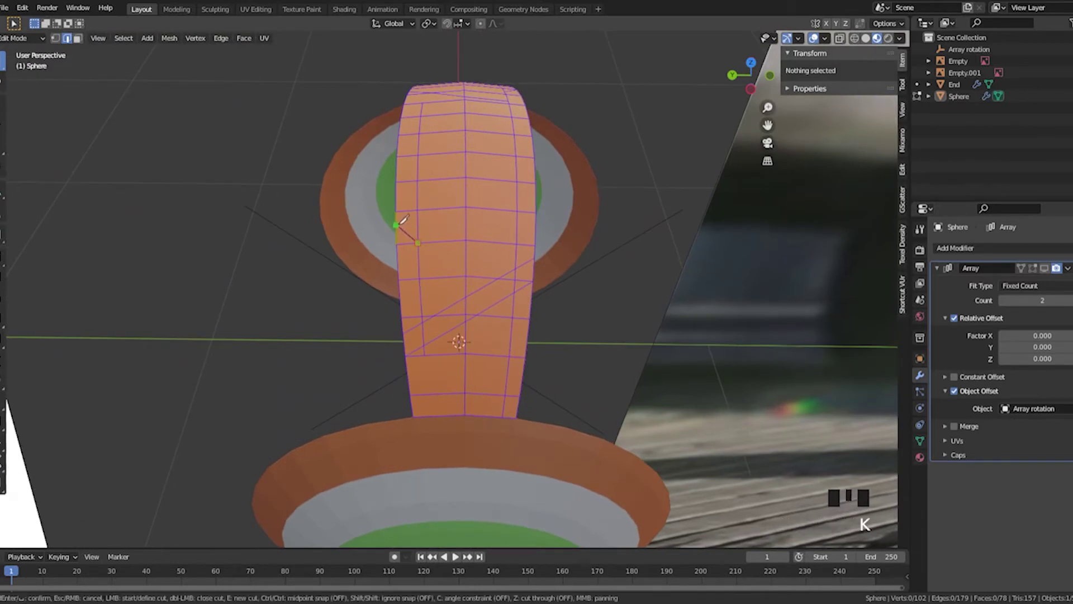
key("Return")
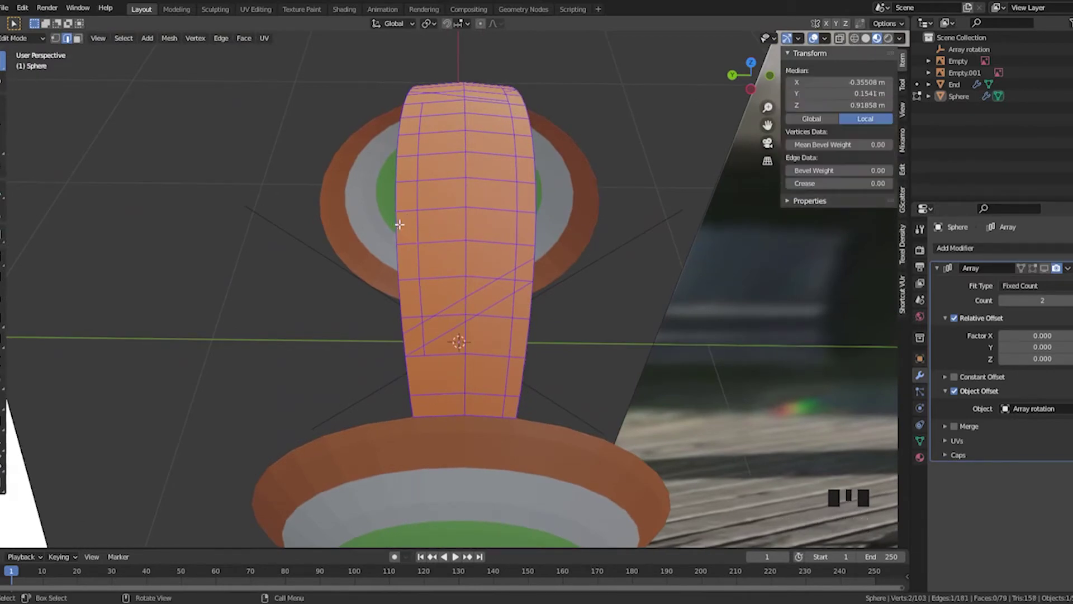
Compare the cut lines on the strip with the crack shapes on the green-eyed ball reference
scroll(435, 314, "down", 2)
middle_click_drag(436, 314, 402, 225, "shift")
scroll(537, 290, "up", 2)
scroll(397, 239, "up", 1)
scroll(426, 268, "up", 1)
scroll(401, 225, "up", 1)
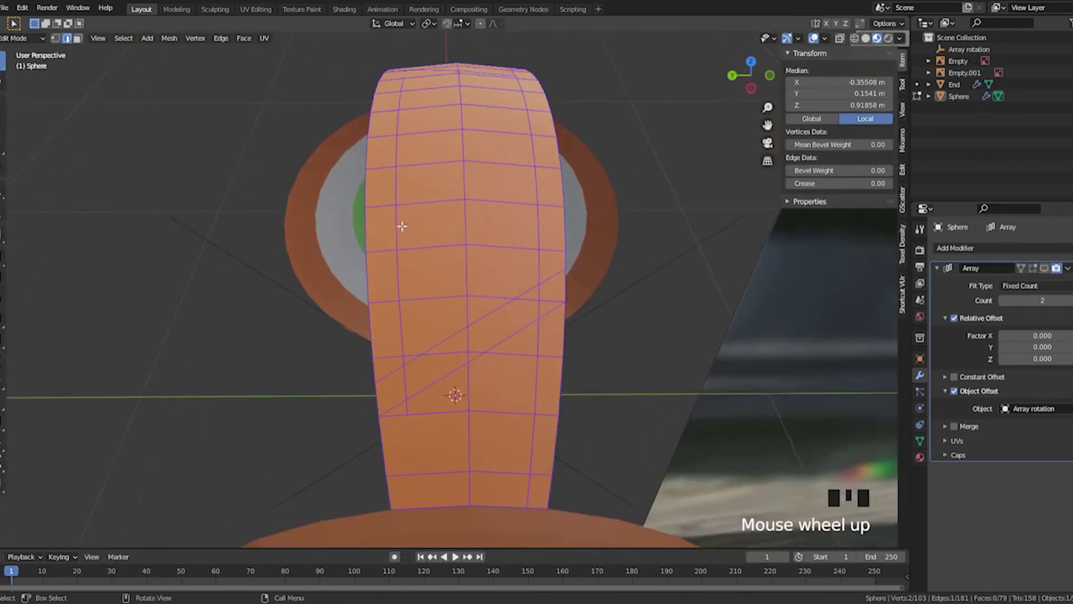
scroll(412, 223, "down", 2)
left_click(304, 250)
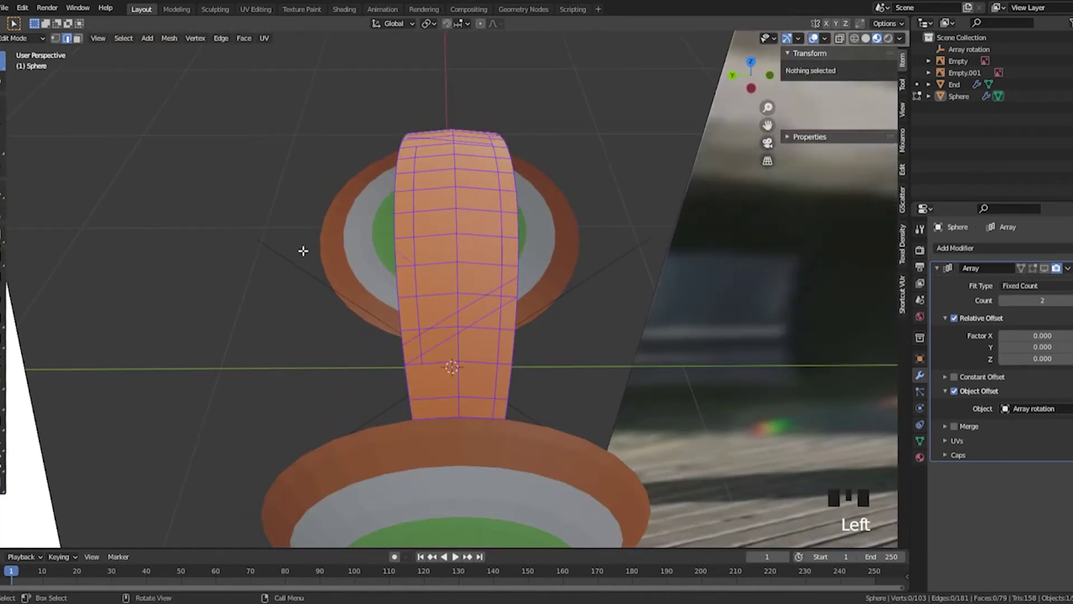
key("Tab")
key("Tab")
middle_click_drag(304, 249, 477, 303)
scroll(571, 315, "down", 1)
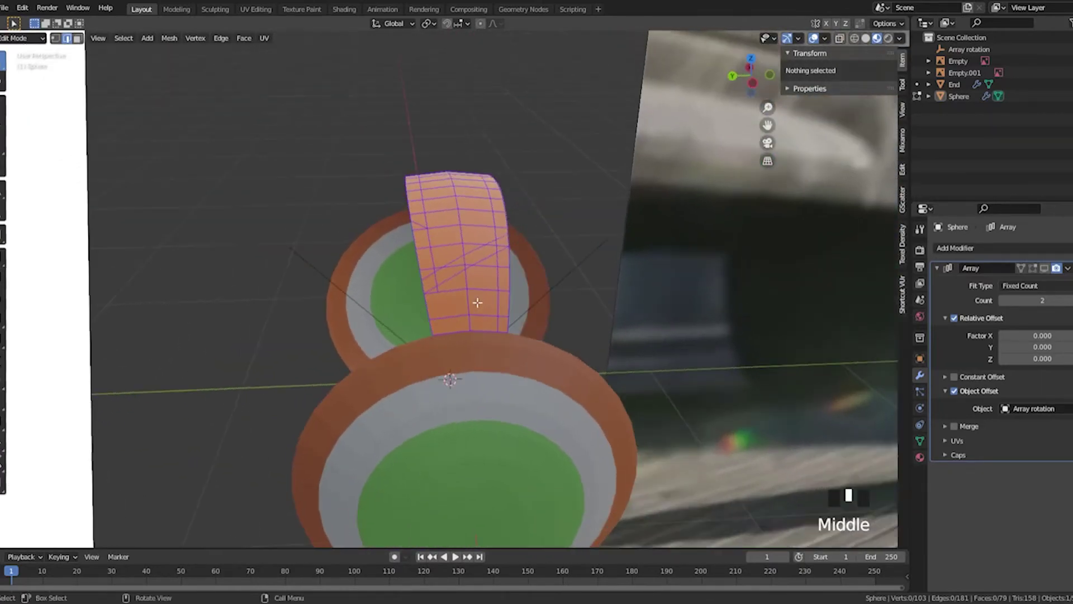
scroll(712, 285, "down", 2)
middle_click_drag(712, 285, 671, 278, "shift")
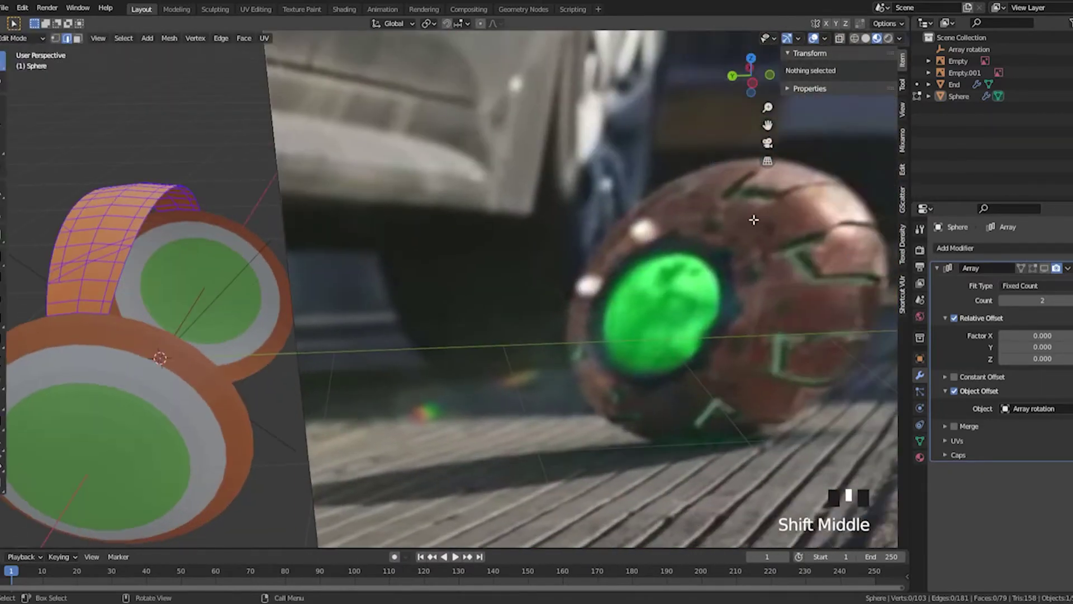
middle_click_drag(735, 248, 462, 273, "shift")
scroll(515, 296, "up", 2)
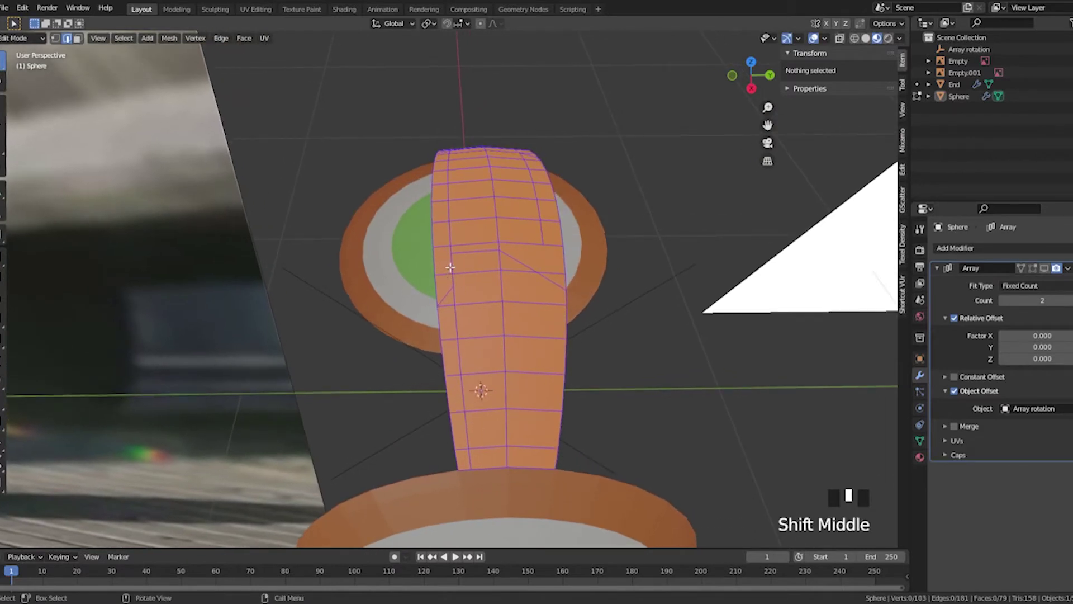
Select the narrow border faces along one long side of the strip, from the angled cut at the far end to the diagonals
key("3")
left_click(445, 271)
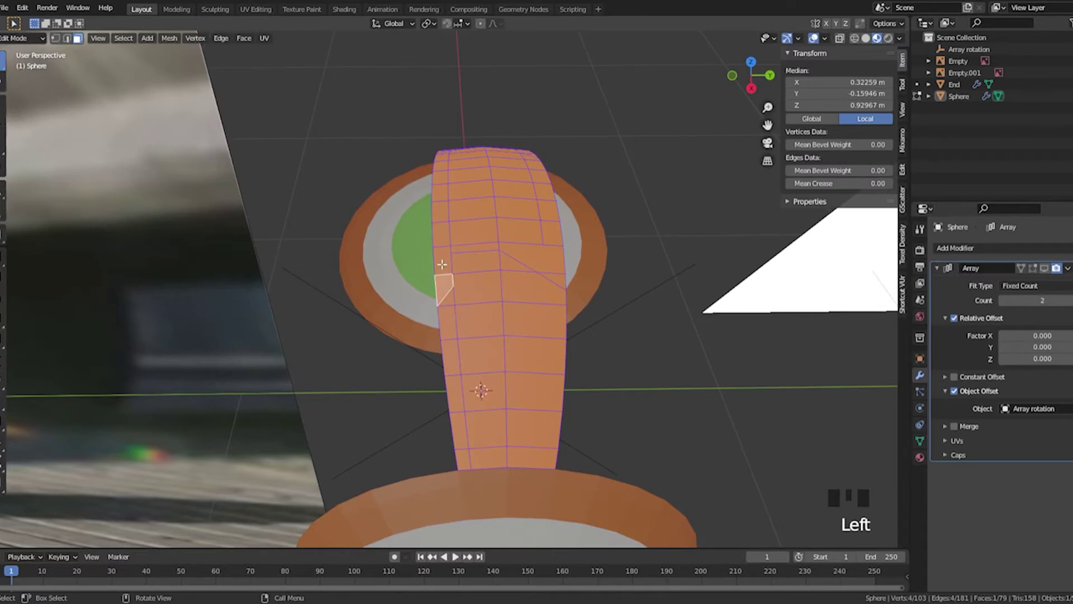
left_click(442, 262, "shift")
left_click(441, 234, "shift")
left_click(440, 212, "shift")
mouse_move(468, 221)
middle_mouse_down()
mouse_move(403, 219)
mouse_move(464, 224)
middle_mouse_up()
left_click(449, 200, "shift")
left_click(445, 227, "shift")
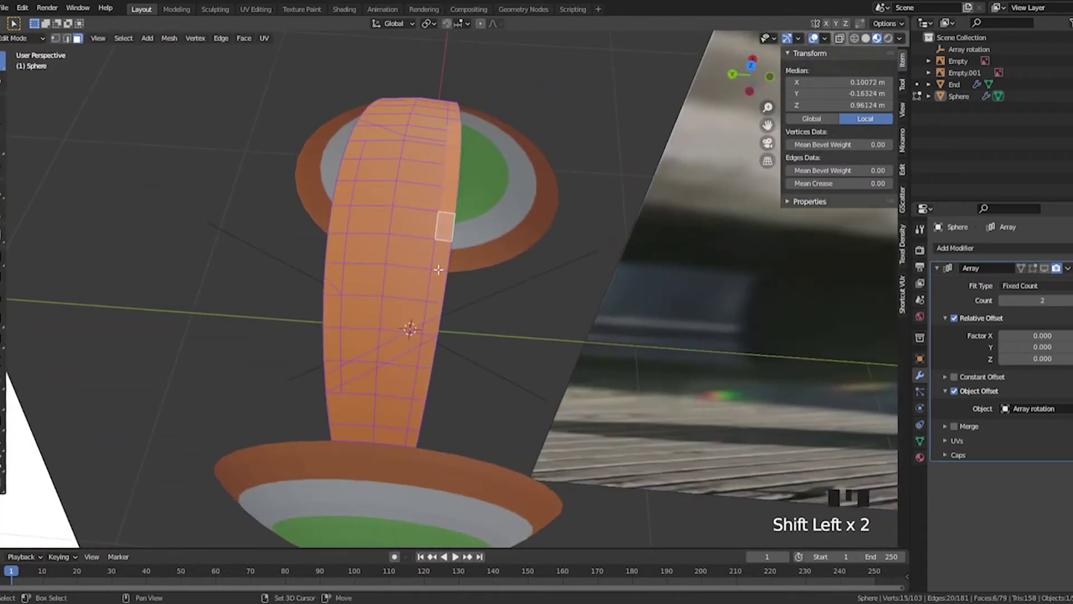
left_click(438, 273, "shift")
left_click(435, 288, "shift")
left_click(432, 302, "shift")
left_click(429, 318, "shift")
middle_click_drag(428, 330, 440, 330)
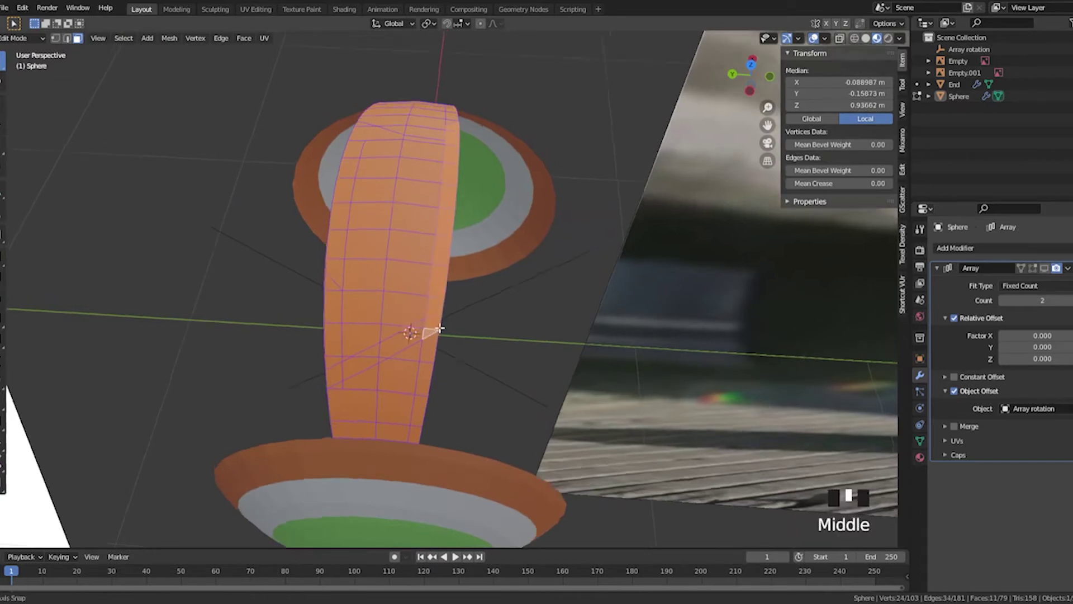
Add the faces between the two parallel diagonals to the selection, checking the crack layout on the ball reference
scroll(440, 330, "up", 2)
left_click(424, 322, "shift")
left_click(430, 305, "shift")
left_click(431, 300, "shift")
left_click(418, 323, "shift")
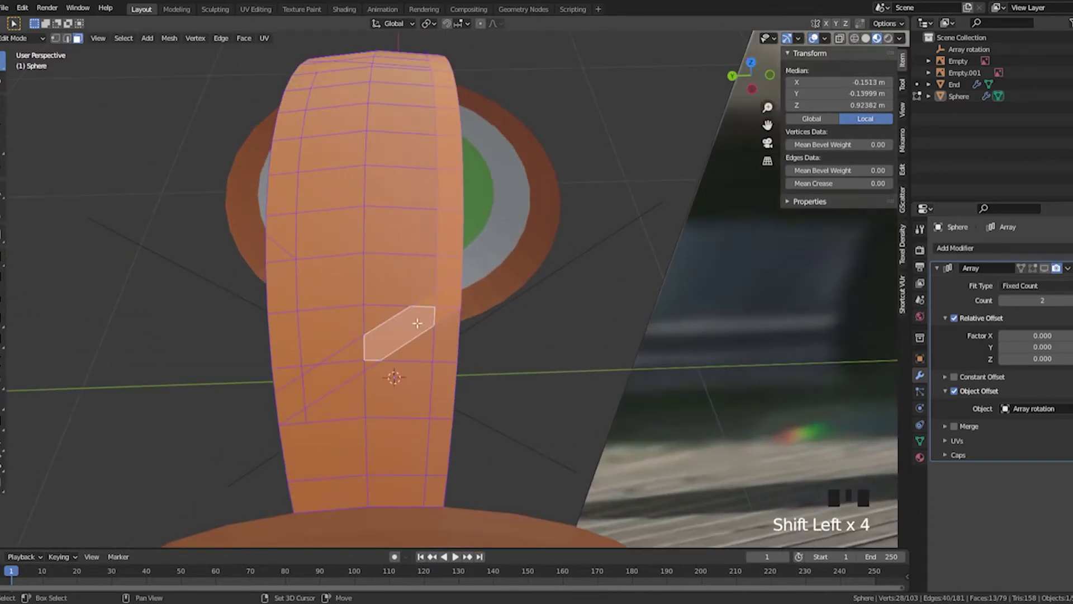
left_click(352, 354, "shift")
left_click(339, 378, "shift")
left_click(370, 363, "shift")
middle_click_drag(593, 318, 324, 293, "shift")
middle_click_drag(732, 275, 585, 272, "shift")
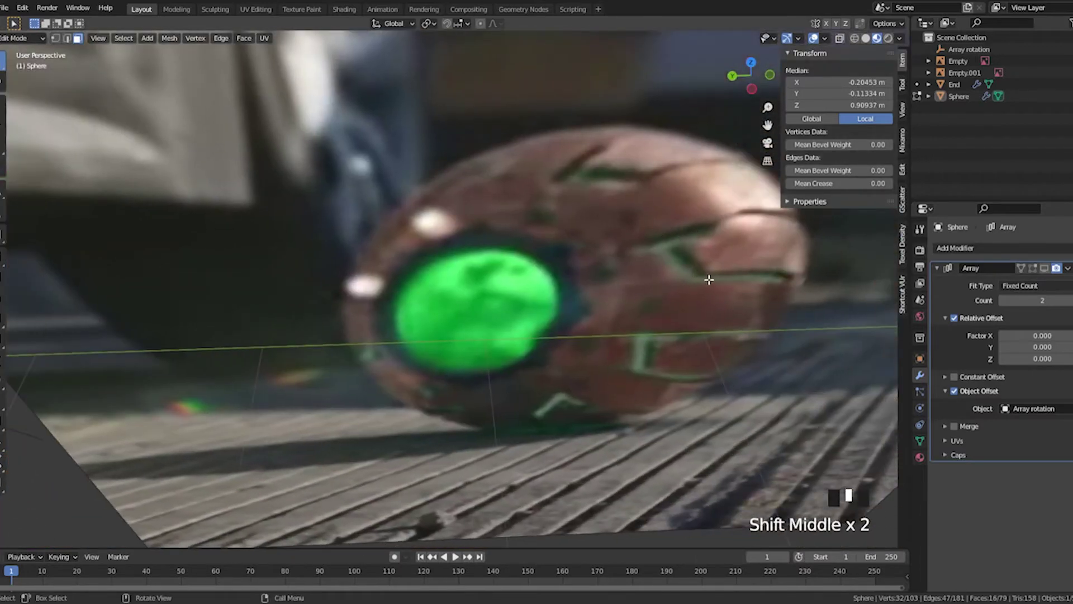
middle_click_drag(346, 263, 608, 223, "shift")
scroll(470, 256, "up", 1)
scroll(470, 256, "up", 1)
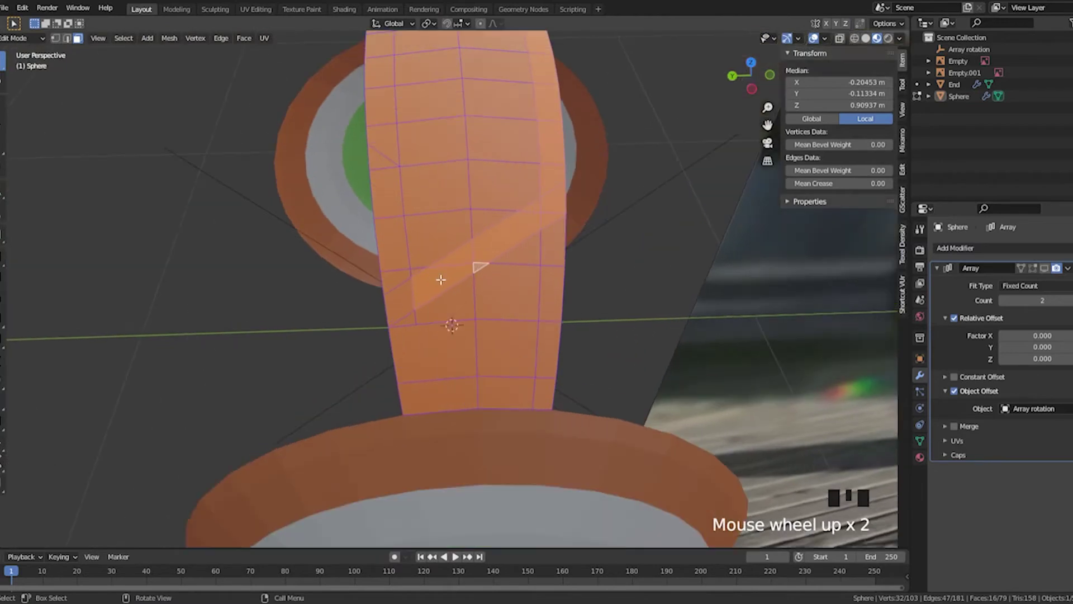
Add the opposite border faces between the diagonals and the short angled cut, delete all selected faces, and leave Edit Mode
left_click(401, 300, "shift")
left_click(391, 254, "shift")
left_click(391, 240, "shift")
left_click(391, 194, "shift")
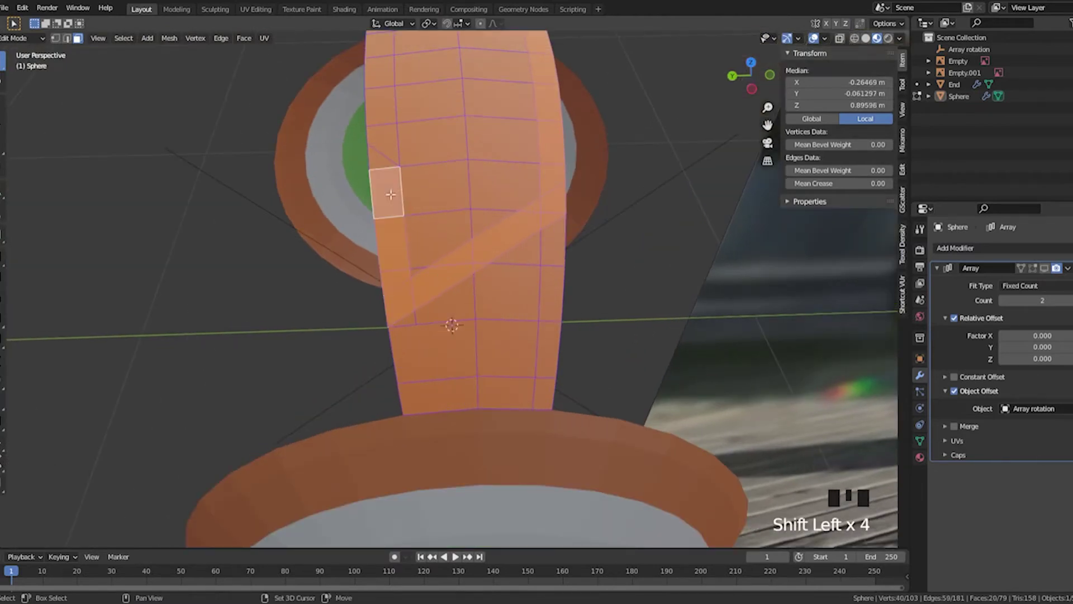
left_click(386, 159, "shift")
middle_click_drag(427, 155, 425, 190)
key("x")
left_click(421, 173)
key("Tab")
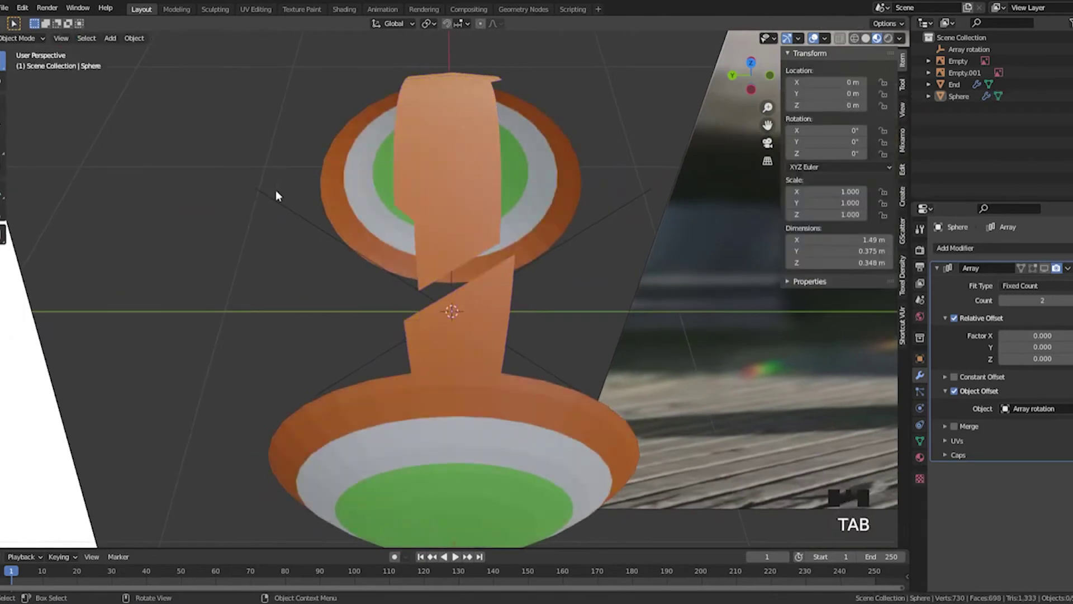
Inspect the gap and the separated plate pieces from both sides of the strip
scroll(343, 200, "down", 2)
middle_click_drag(342, 200, 652, 217)
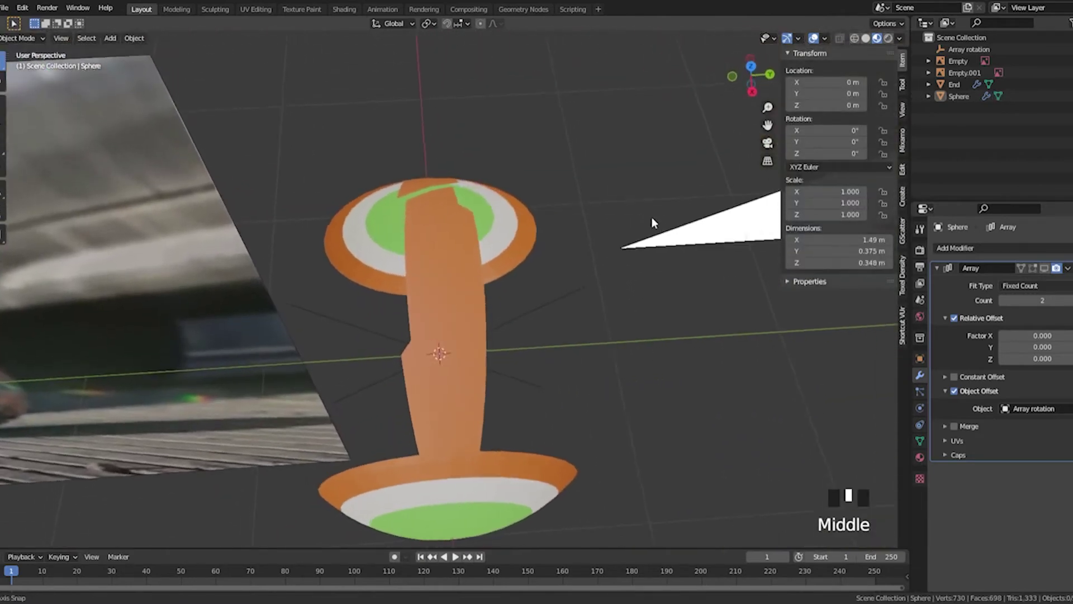
key("Tab")
middle_click_drag(443, 293, 438, 335)
scroll(438, 280, "up", 3)
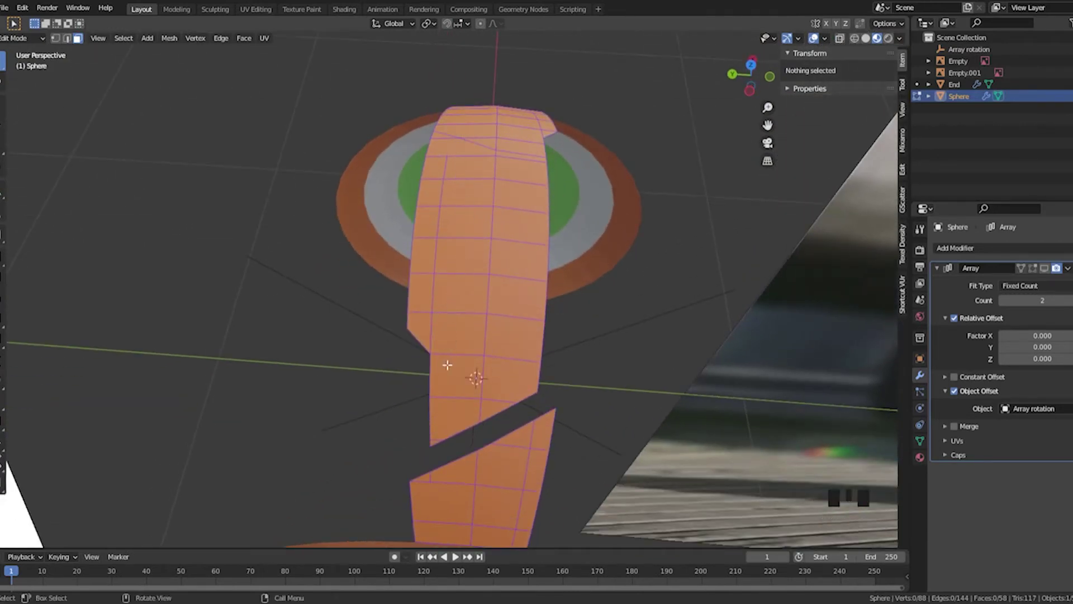
middle_click_drag(475, 105, 431, 143)
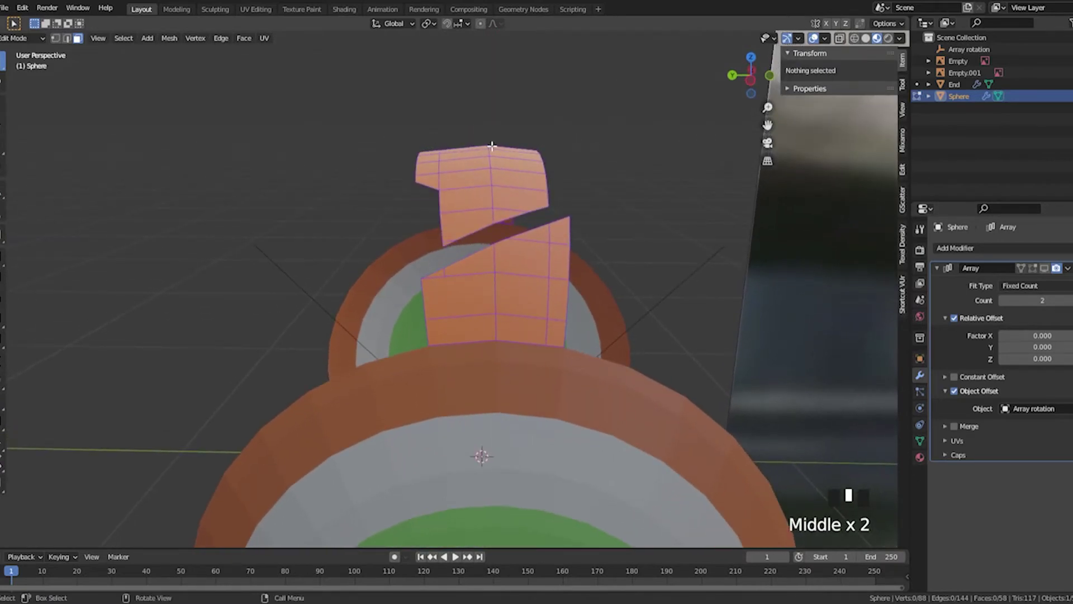
middle_click_drag(553, 156, 78, 91)
scroll(465, 227, "up", 2)
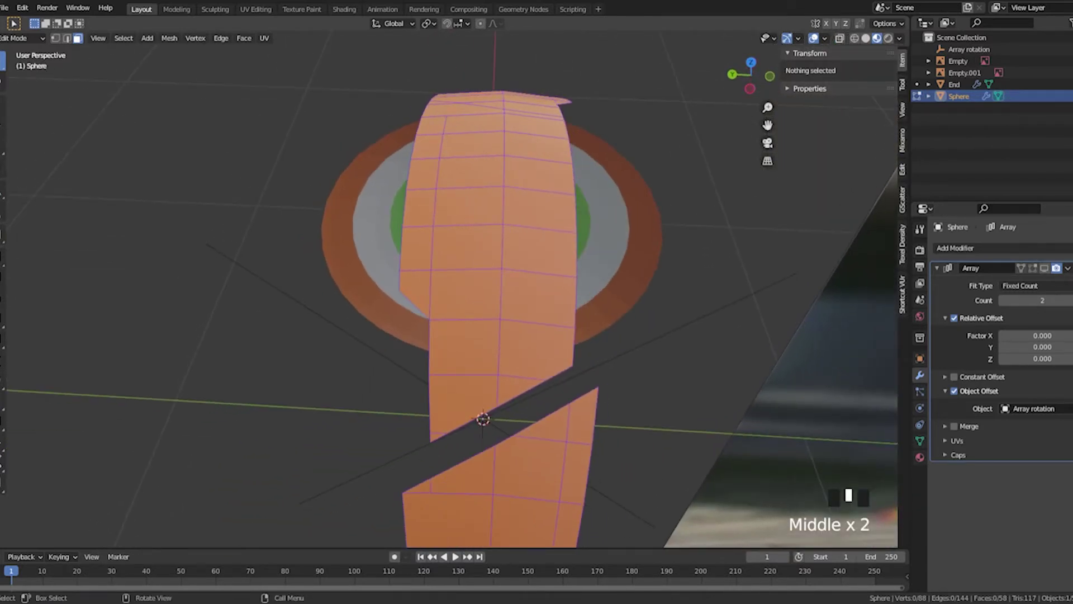
Switch to vertex selection, enable Auto Merge Vertices, and turn on snapping with Vertex as the target
key("1")
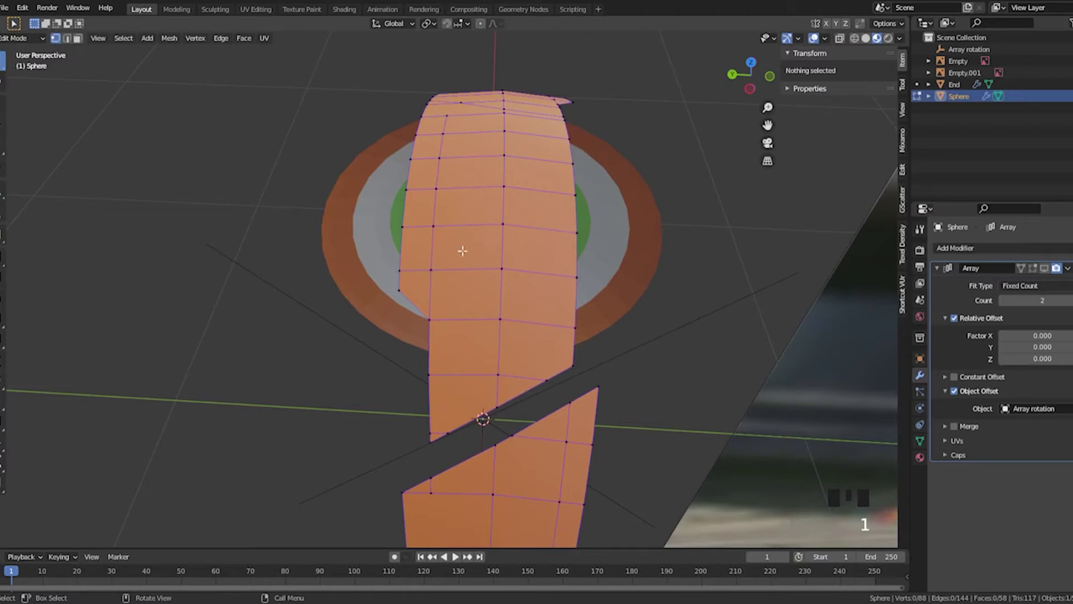
left_click(430, 271)
scroll(505, 267, "up", 1)
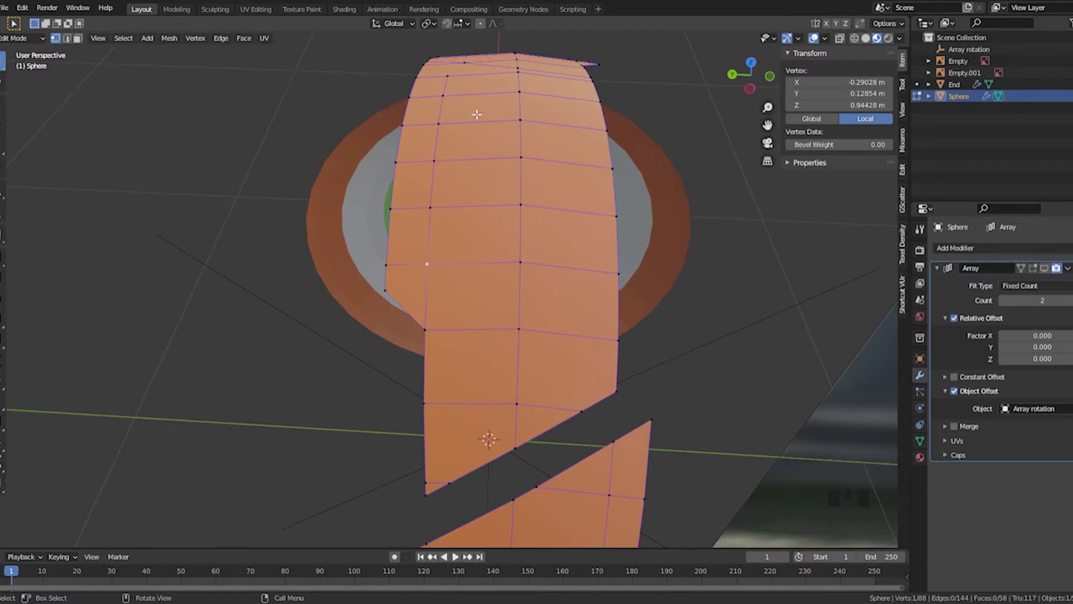
middle_click_drag(477, 114, 498, 112)
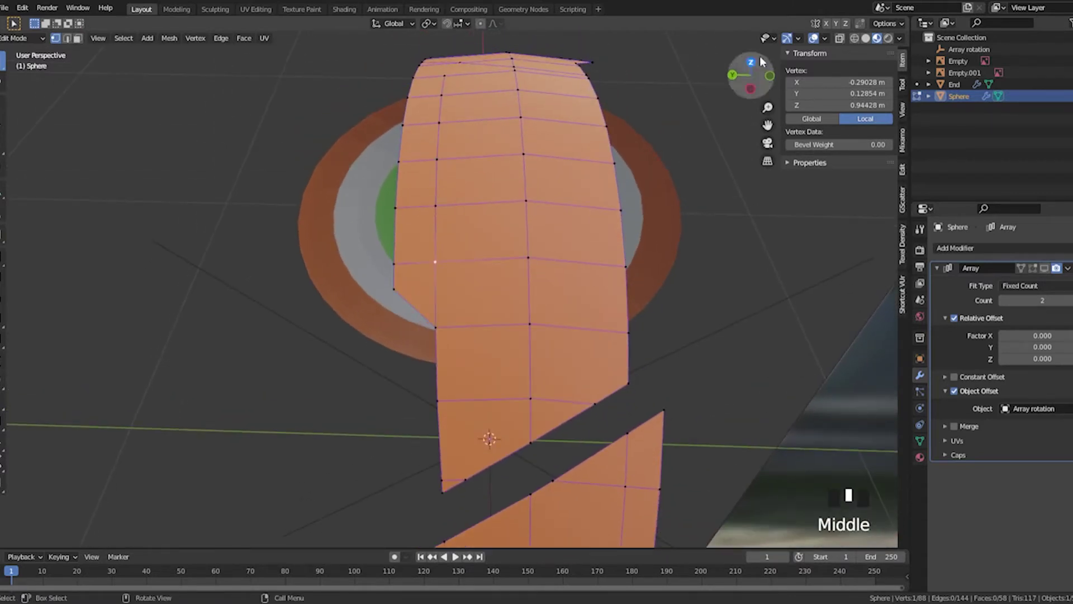
left_click(861, 23)
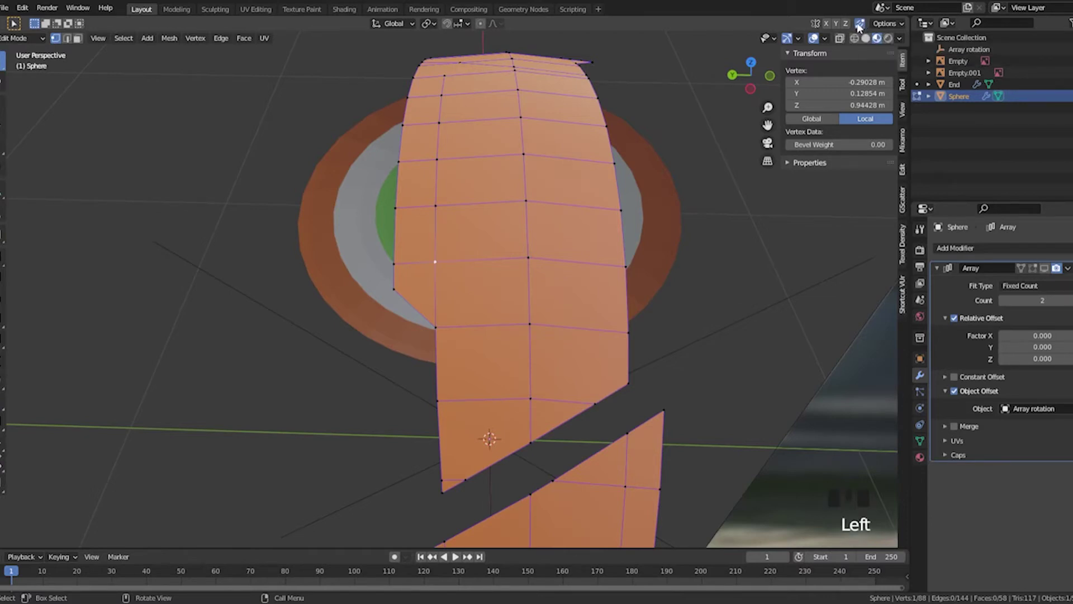
left_click(447, 24)
left_click(468, 25)
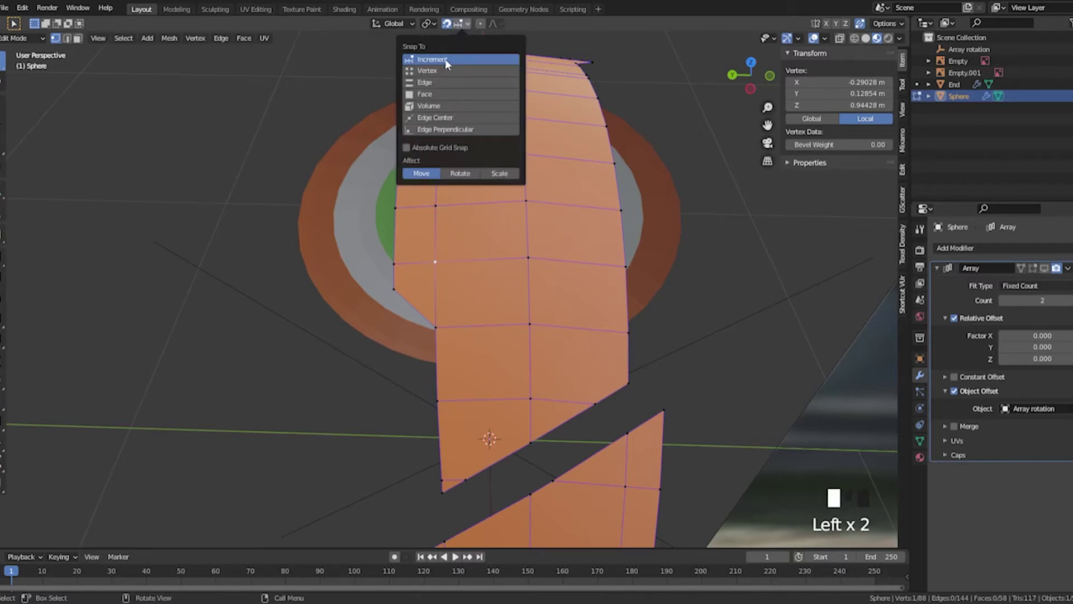
left_click(431, 69)
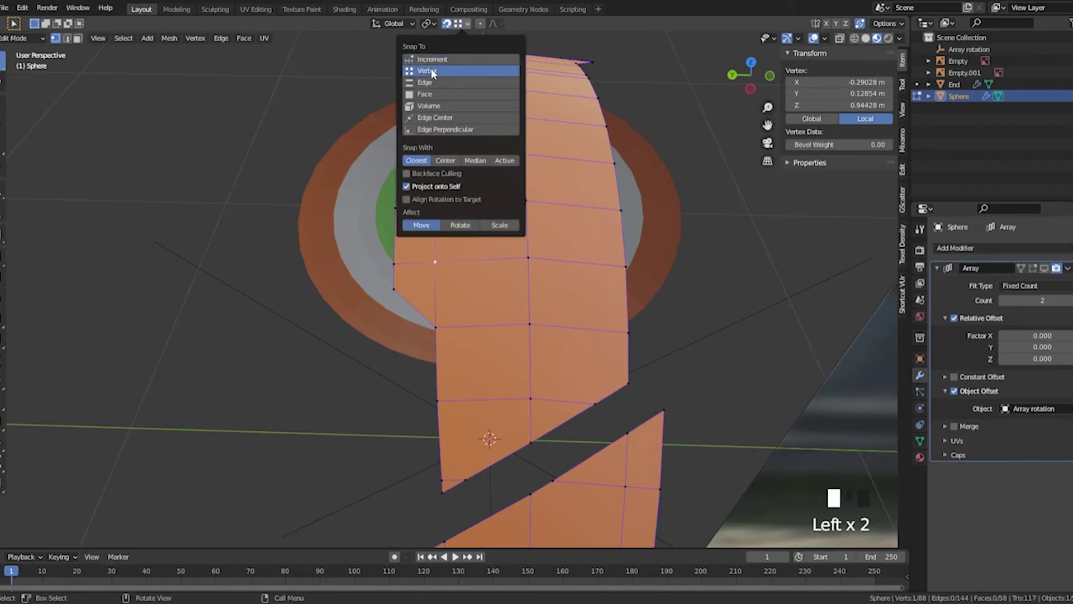
left_click(417, 220)
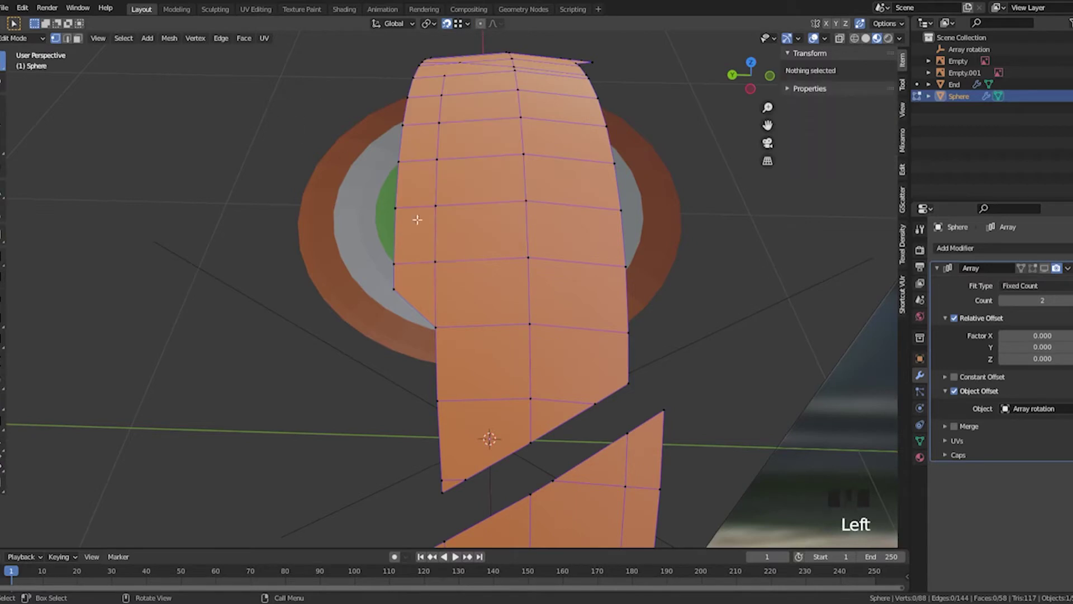
Move the inner lengthwise edge's vertex one row above the notch onto the neighbouring outer border vertex to merge them
left_click(434, 262)
middle_click_drag(479, 268, 535, 248)
scroll(535, 249, "up", 1)
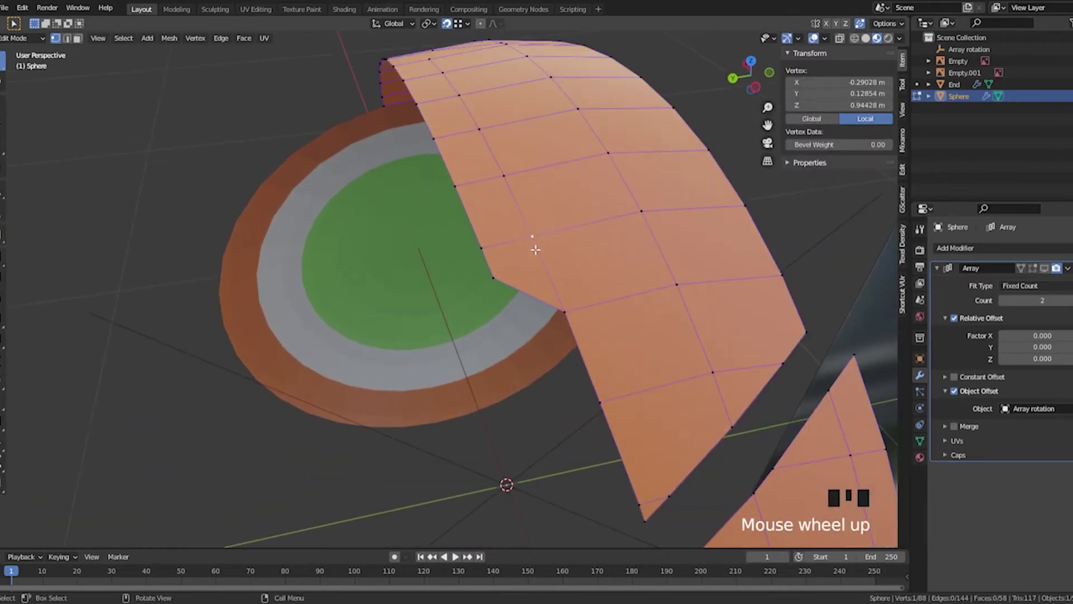
key("g")
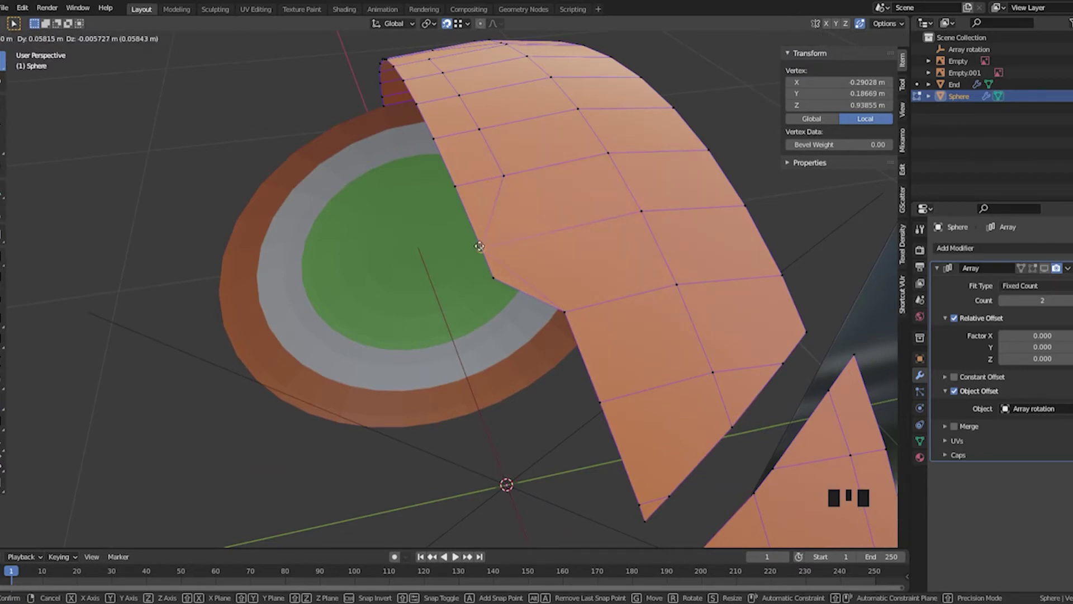
left_click(479, 246)
Select the remaining inner lengthwise edge loop beside the outer border and dissolve its edges
middle_click_drag(625, 243, 493, 246)
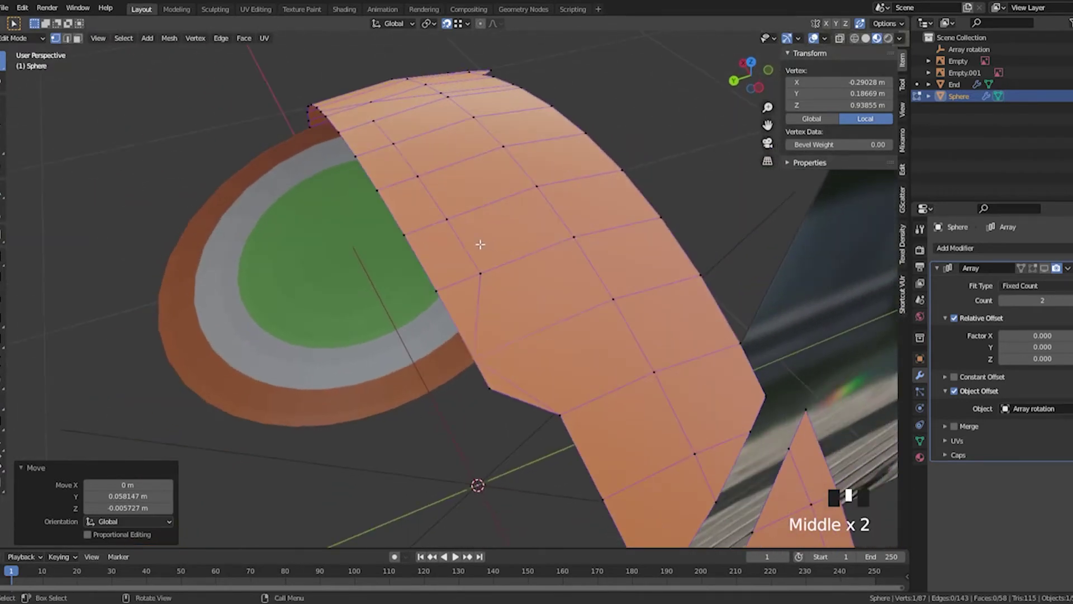
left_click(480, 272)
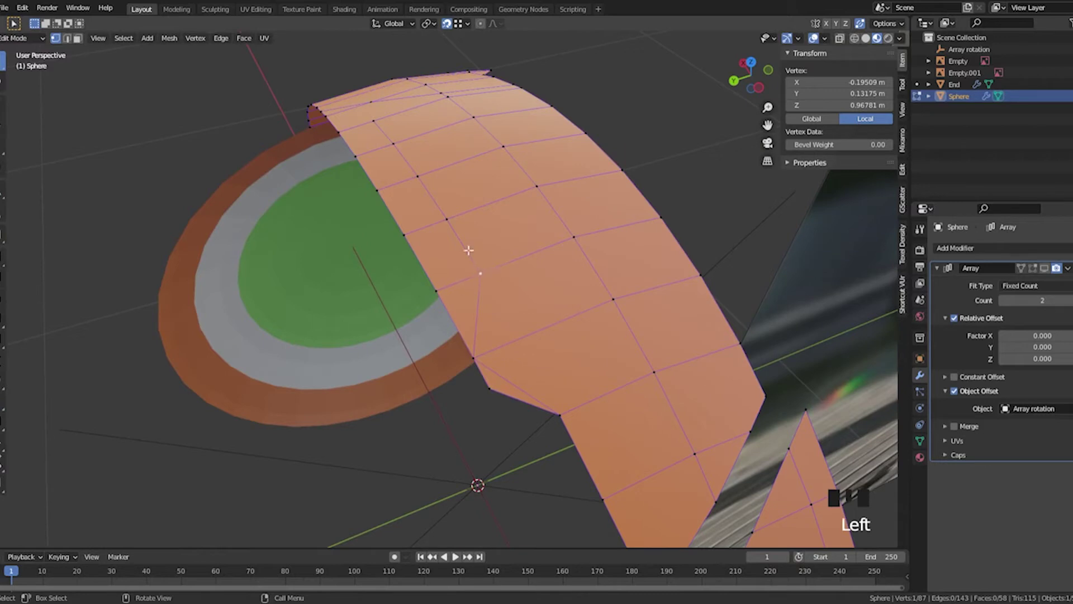
key("2")
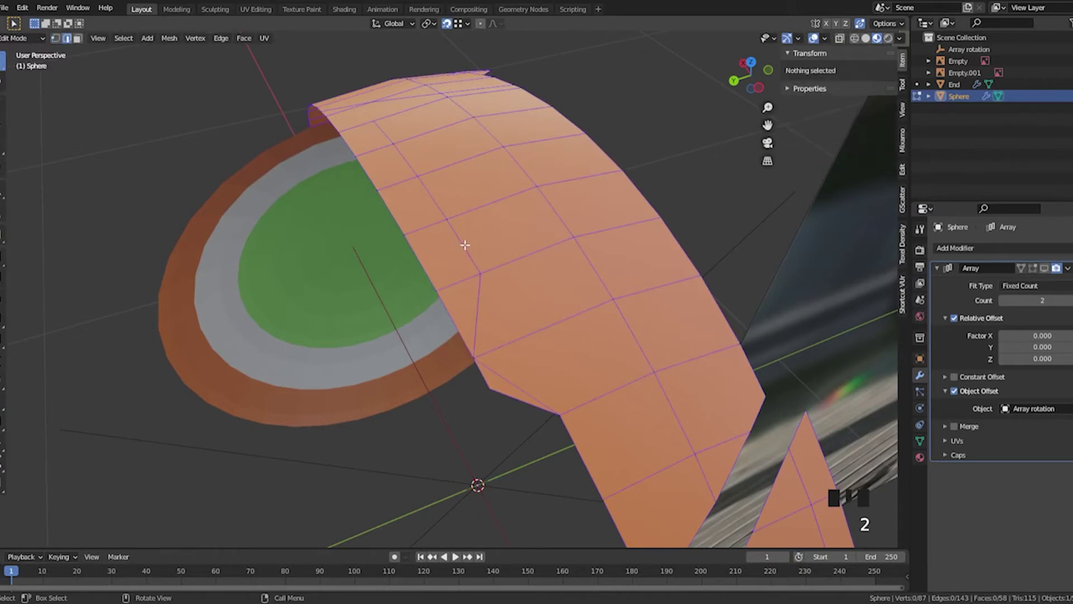
left_click(464, 246, "alt")
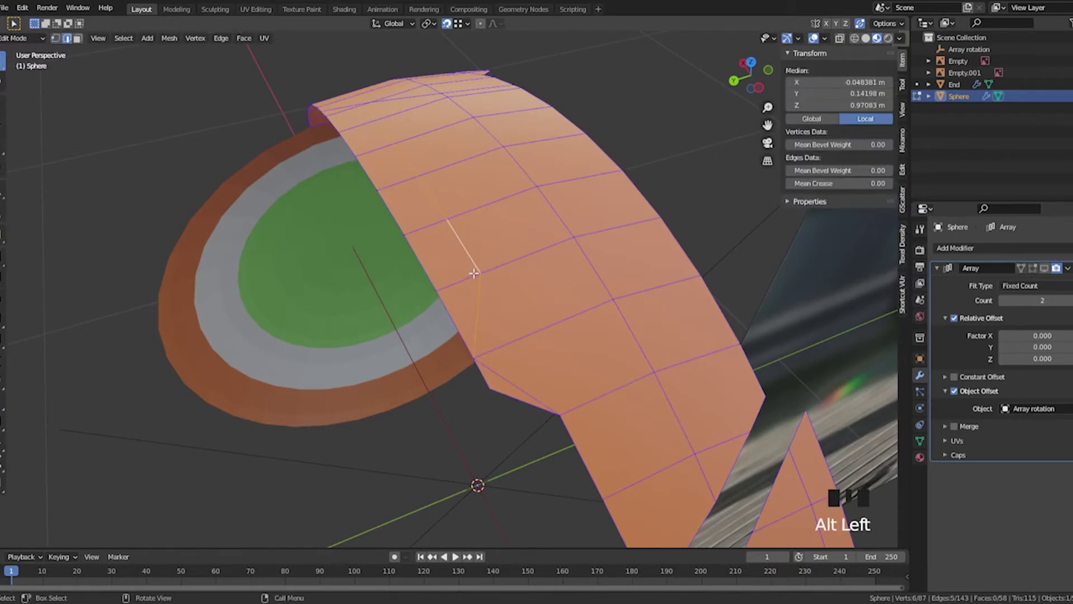
left_click(470, 251)
left_click(466, 246, "shift")
left_click(464, 244, "alt")
key("x")
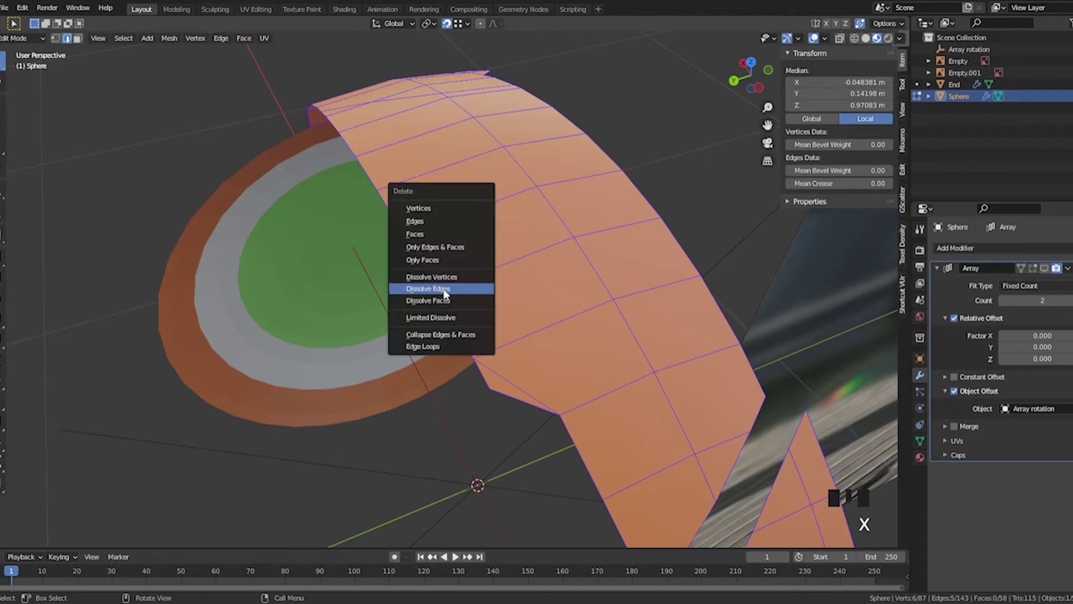
left_click(445, 289)
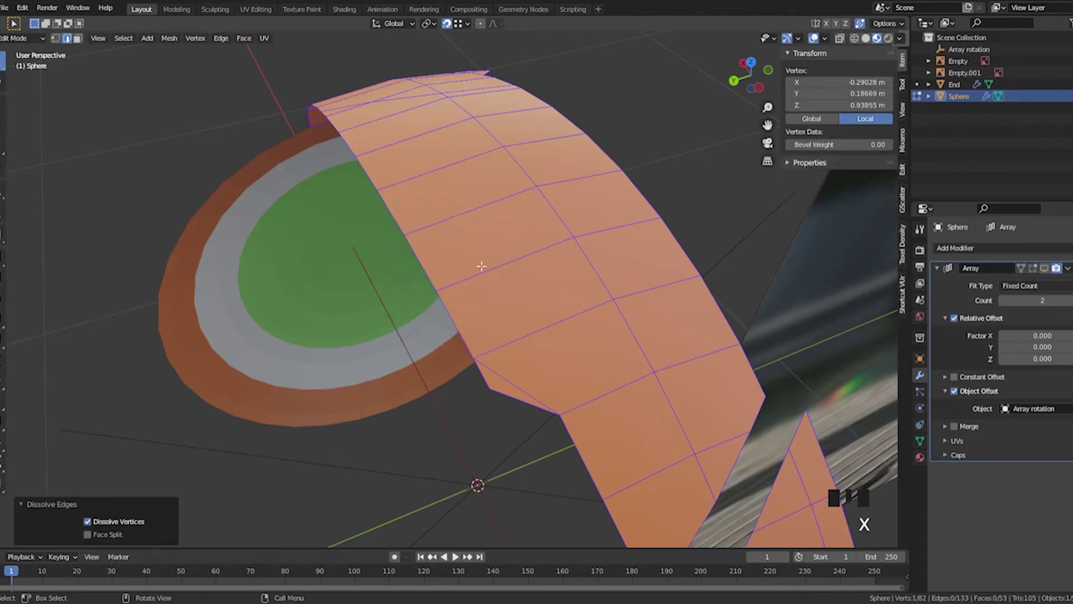
mouse_move(467, 254)
middle_mouse_down()
mouse_move(463, 218)
mouse_move(464, 248)
middle_mouse_up()
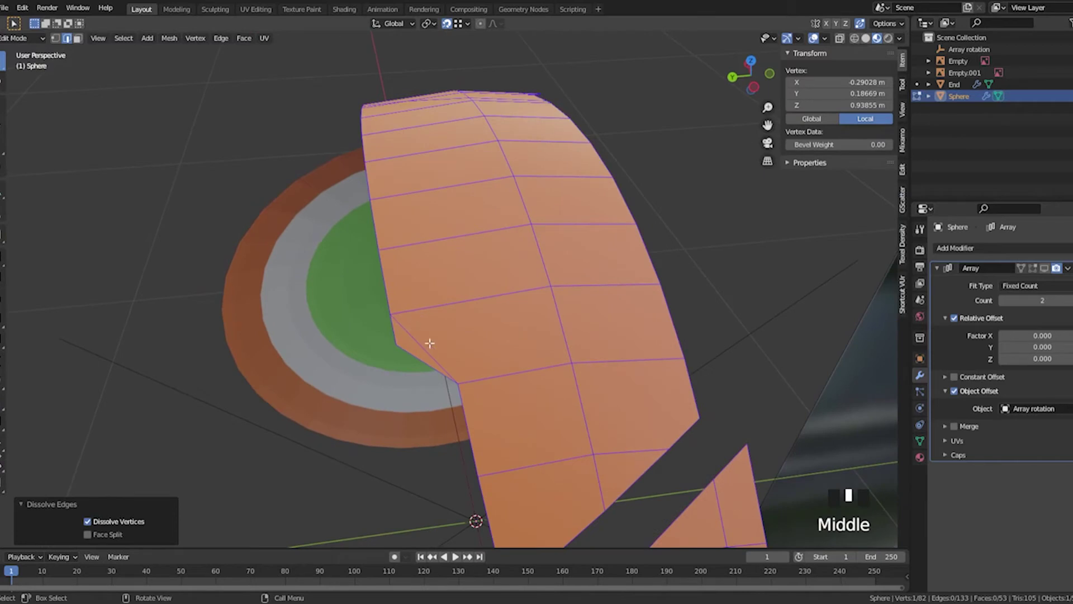
Undo the edge dissolve and the vertex merges beside the notch, restoring the inner lengthwise edge loop
key("ctrl+z")
key("ctrl+z")
key("ctrl+z")
key("ctrl+z")
key("ctrl+z")
key("ctrl+z")
key("ctrl+z")
key("ctrl+z")
key("ctrl+z")
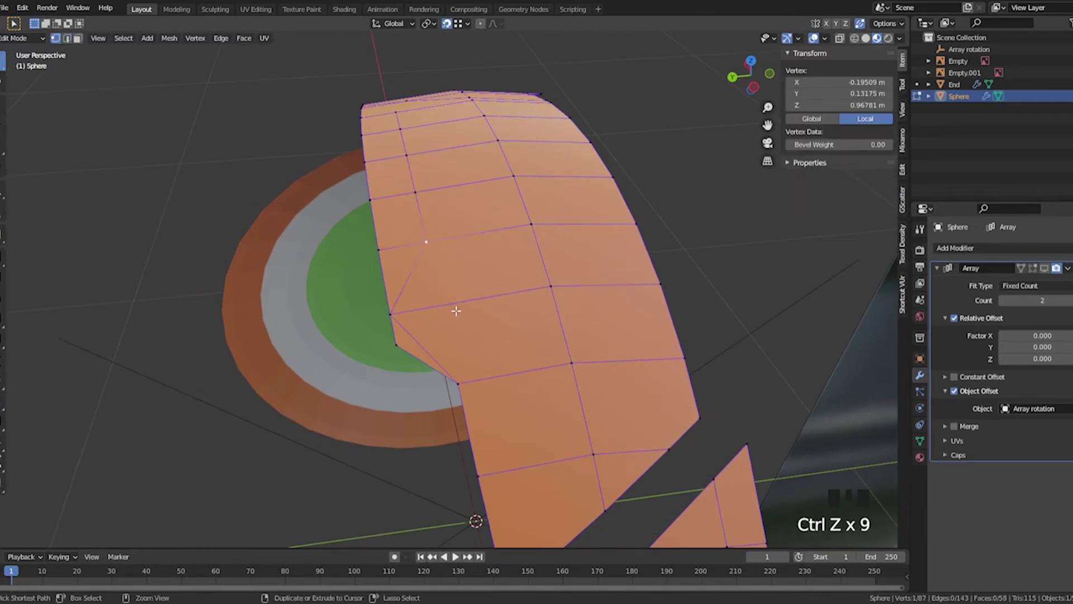
key("ctrl+z")
key("ctrl+z")
key("ctrl+z")
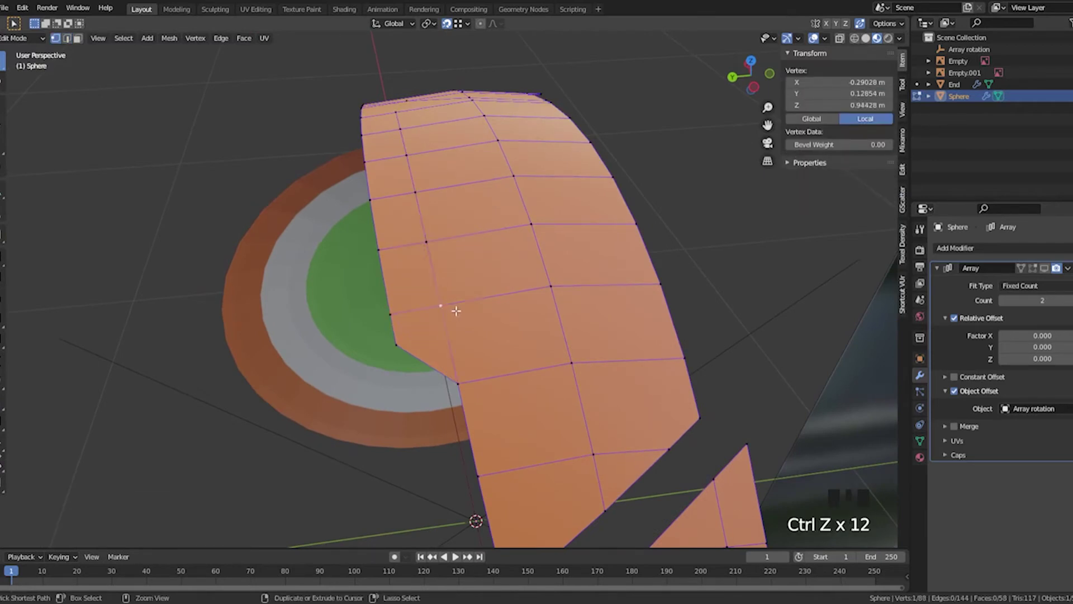
Select the inner lengthwise edge loop running up from the notch beside the outer border and dissolve its edges
key("2")
left_click(433, 268, "alt")
middle_click_drag(427, 263, 441, 246)
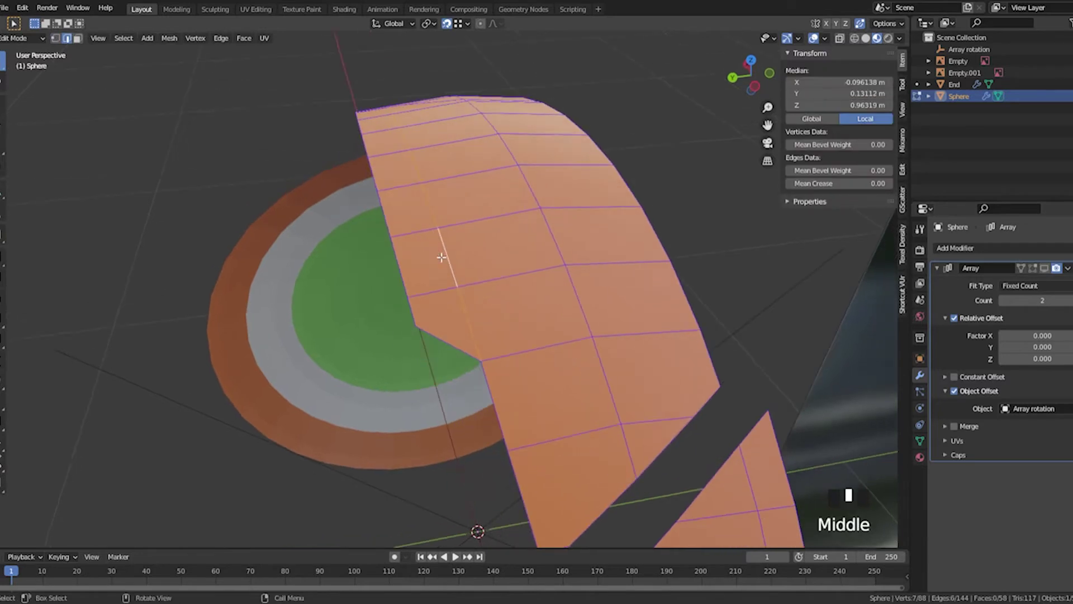
key("x")
left_click(441, 256)
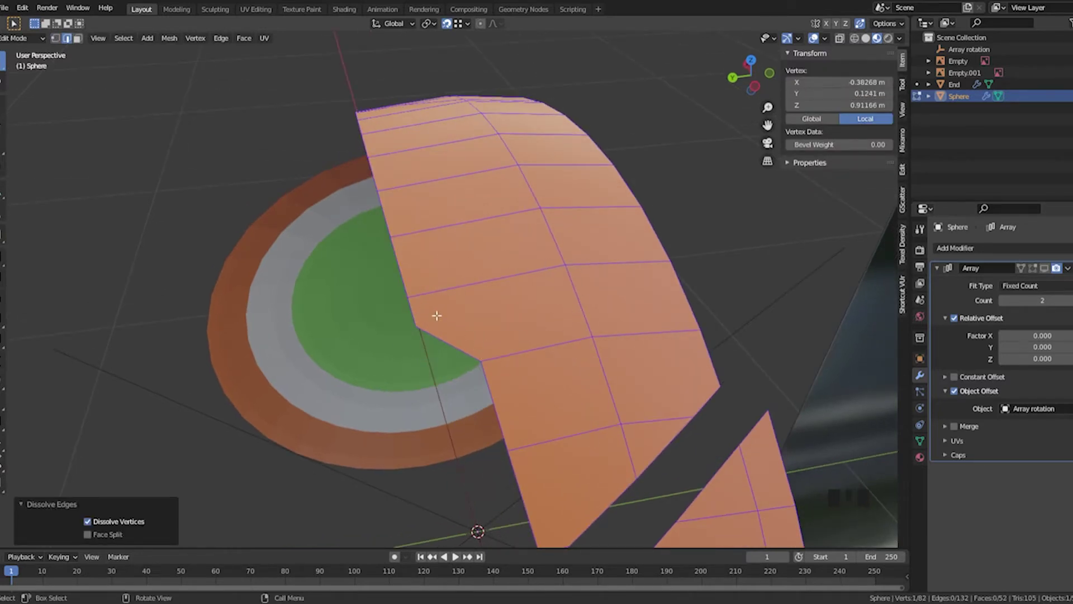
Knife-cut a new edge from the notch's outer corner vertex to the nearby vertex on the centre lengthwise edge
middle_click_drag(566, 275, 414, 257)
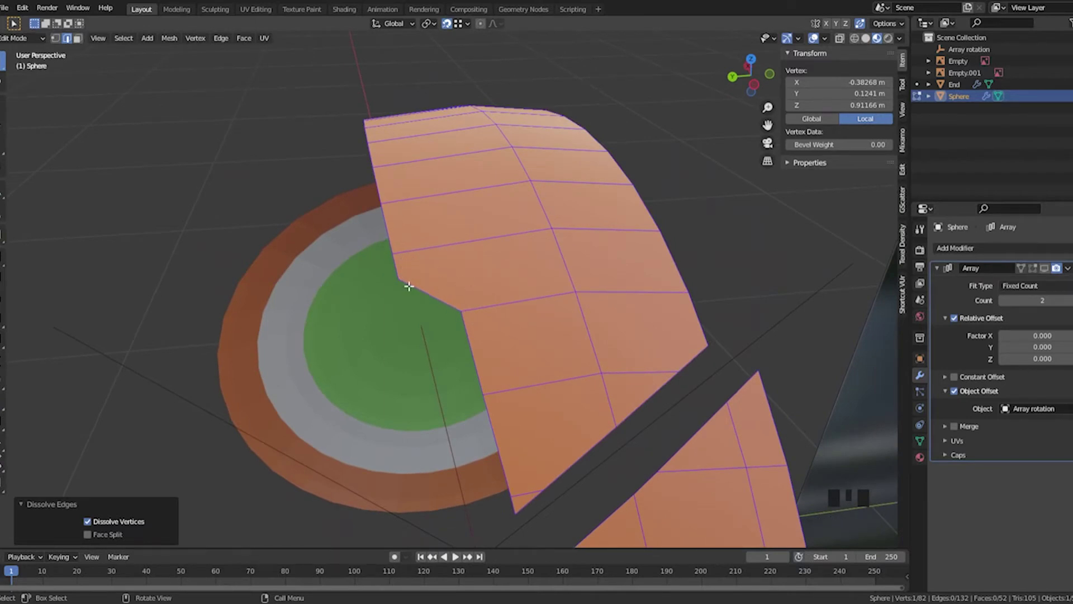
key("k")
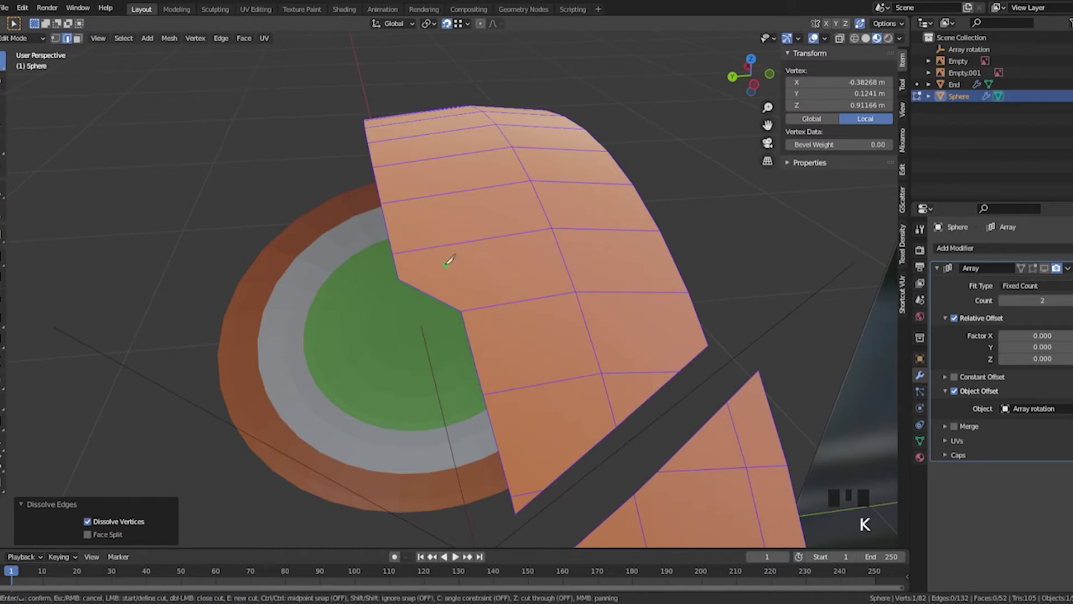
left_click(399, 279)
left_click(546, 229)
key("Return")
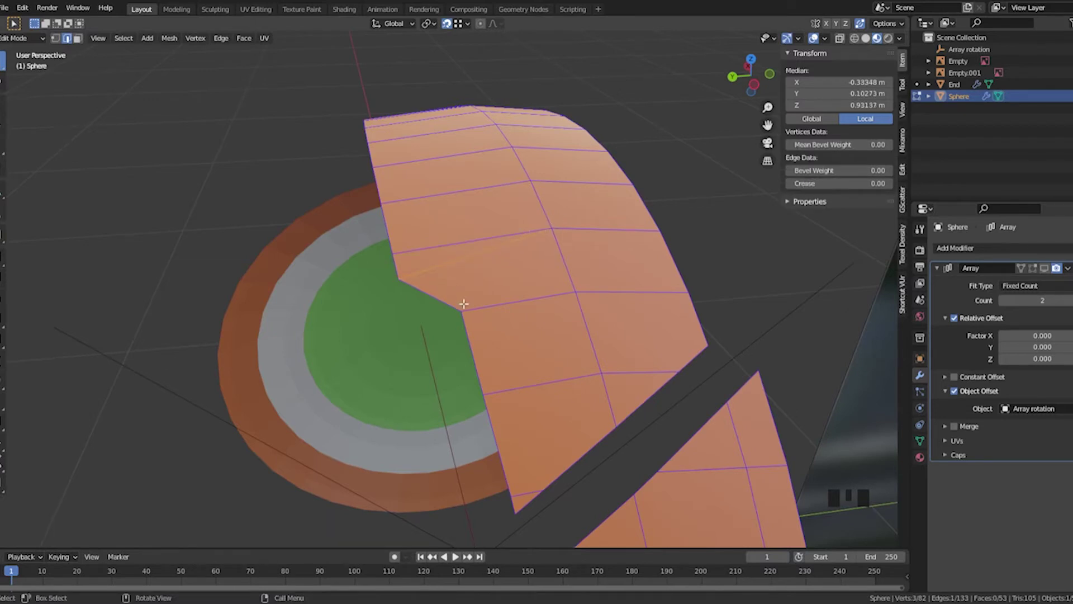
key("k")
left_click(392, 254)
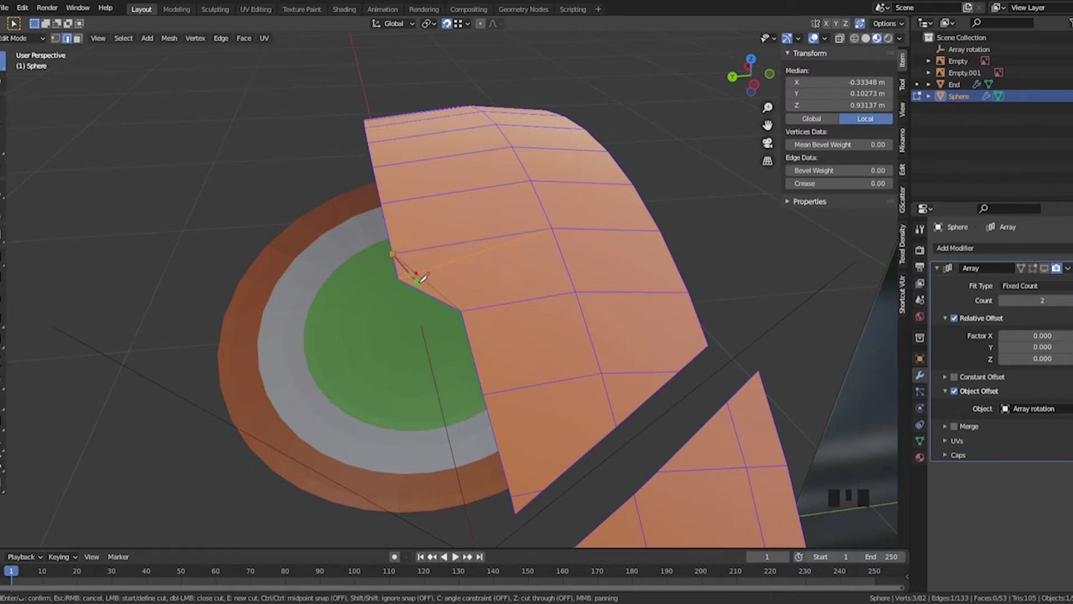
key("Escape")
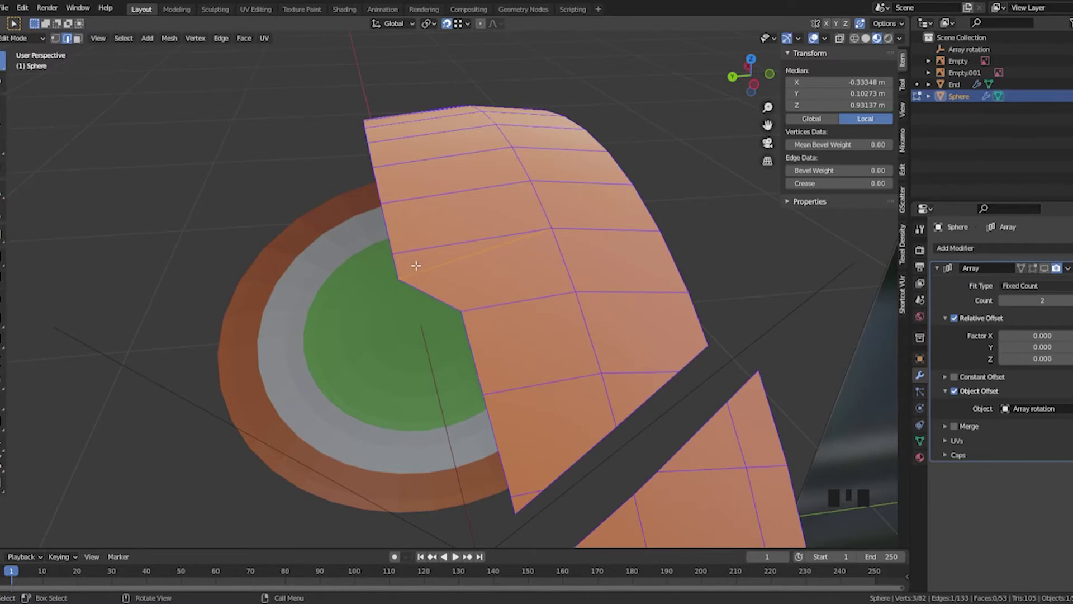
Inspect the topology around the notch, the new cut and the diagonal gap, including the short edge on the lower plate
left_click(285, 199)
middle_click_drag(285, 199, 553, 228)
scroll(411, 239, "down", 1)
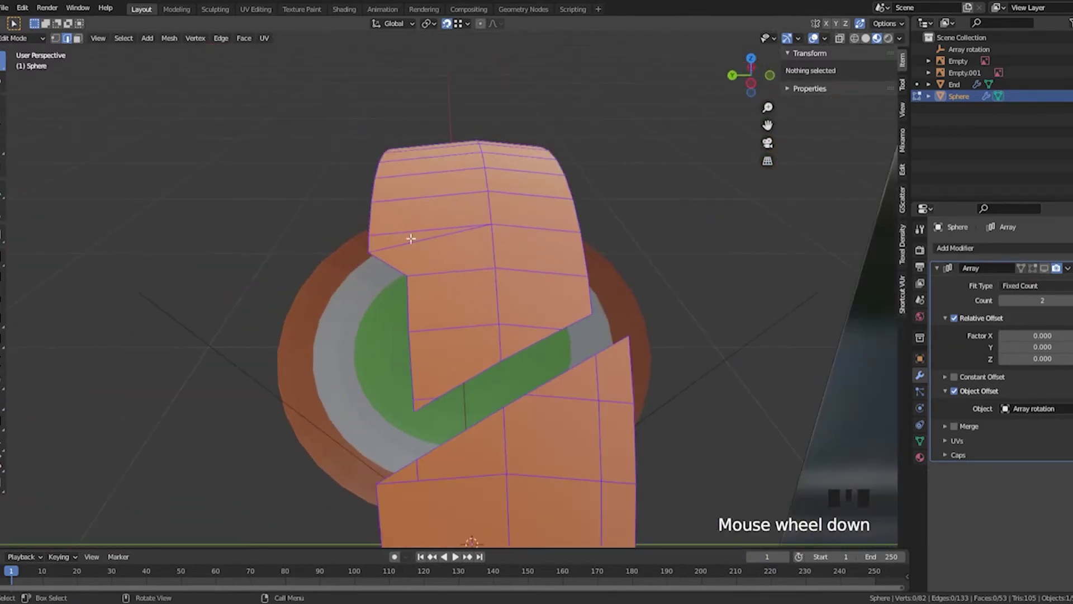
middle_click_drag(357, 220, 439, 227)
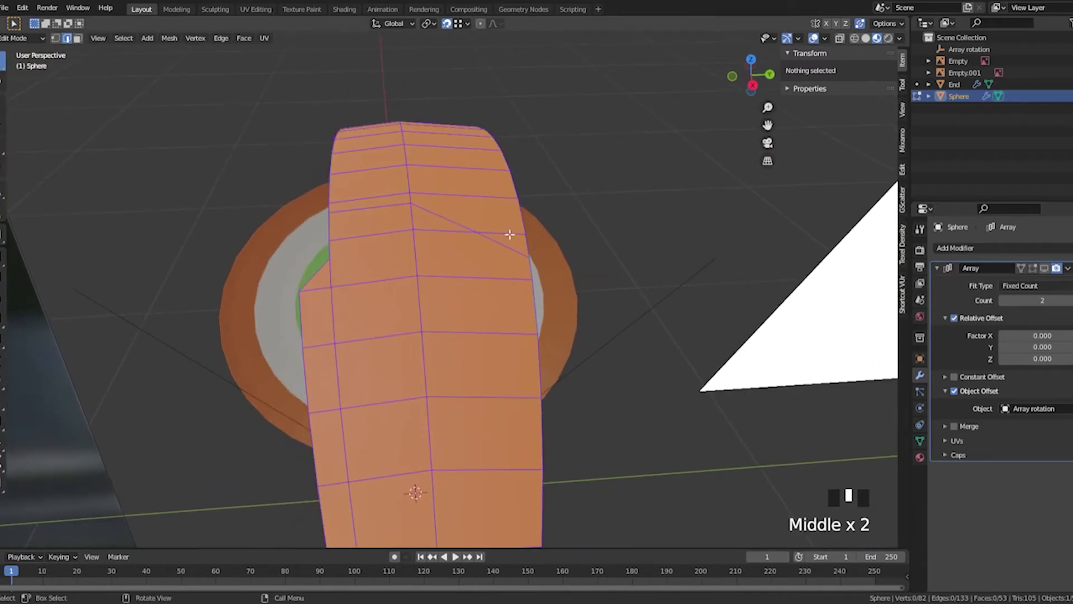
scroll(399, 227, "down", 1)
middle_click_drag(404, 326, 671, 280)
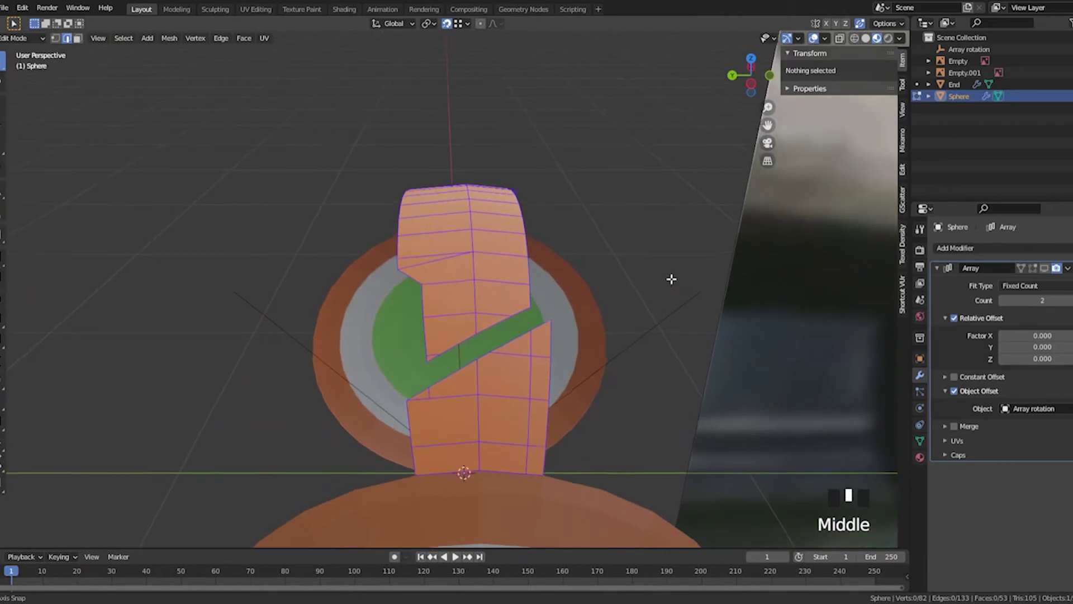
scroll(472, 397, "up", 2)
middle_click_drag(472, 397, 472, 302, "shift")
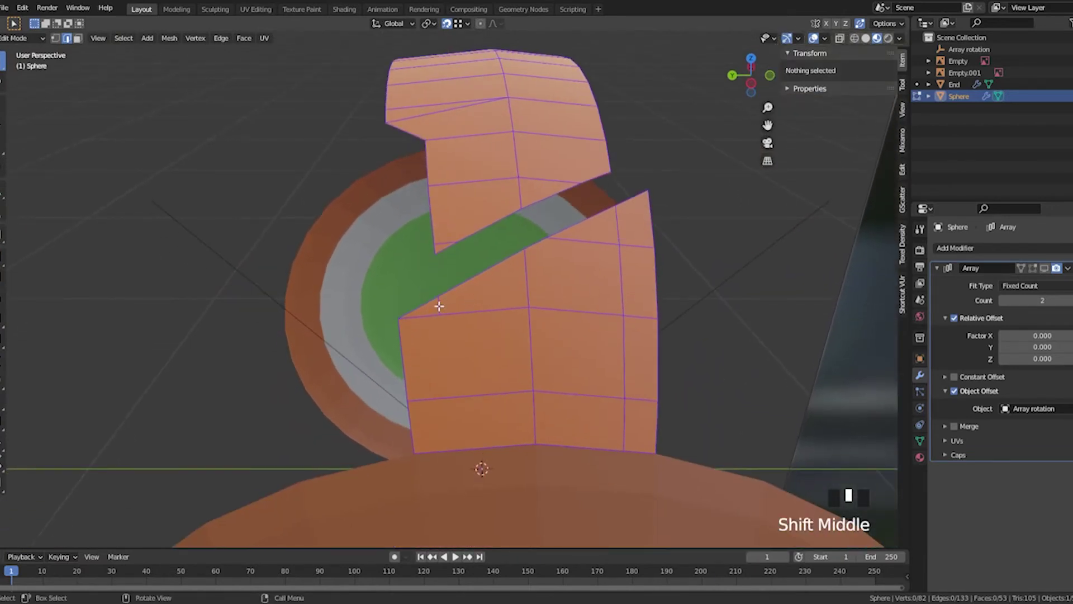
scroll(447, 328, "down", 2)
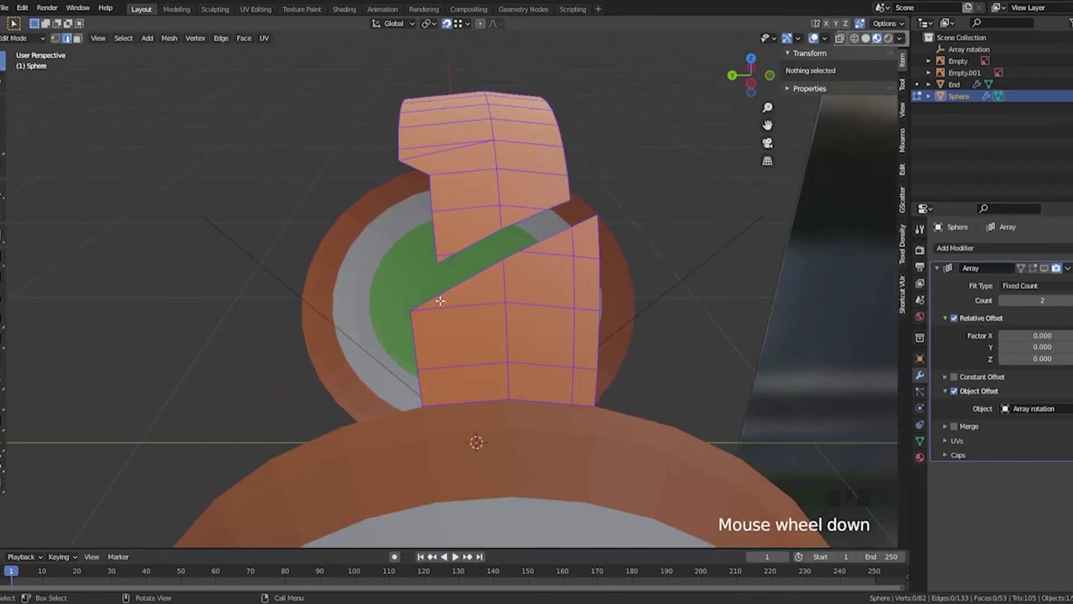
scroll(442, 304, "up", 1)
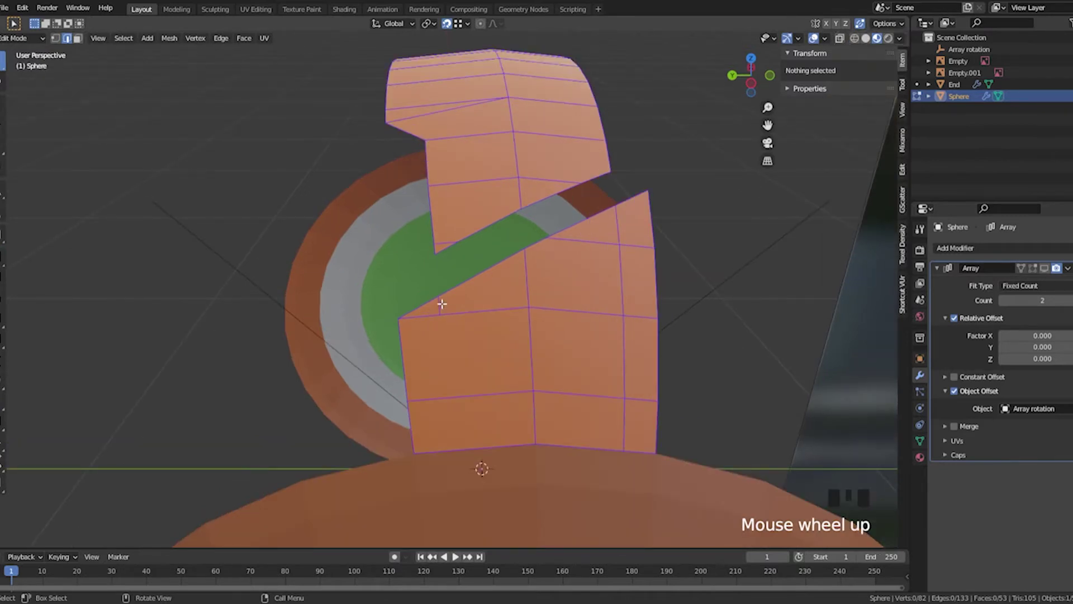
middle_click_drag(440, 304, 475, 294)
scroll(446, 228, "up", 2)
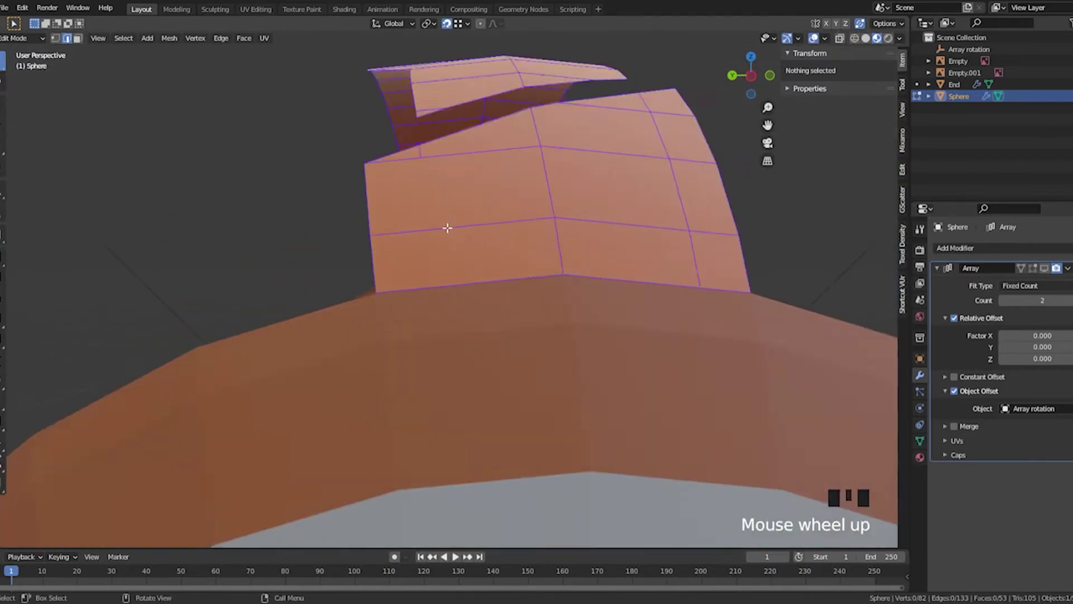
middle_click_drag(445, 228, 444, 250)
left_click(395, 311)
middle_click_drag(396, 312, 426, 329)
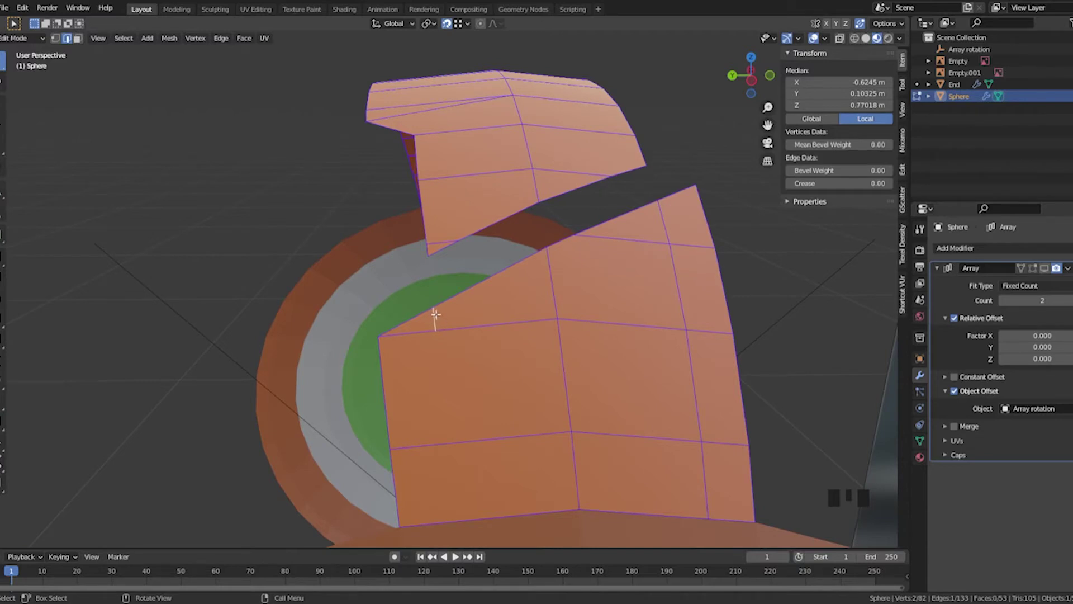
middle_click_drag(435, 315, 362, 343)
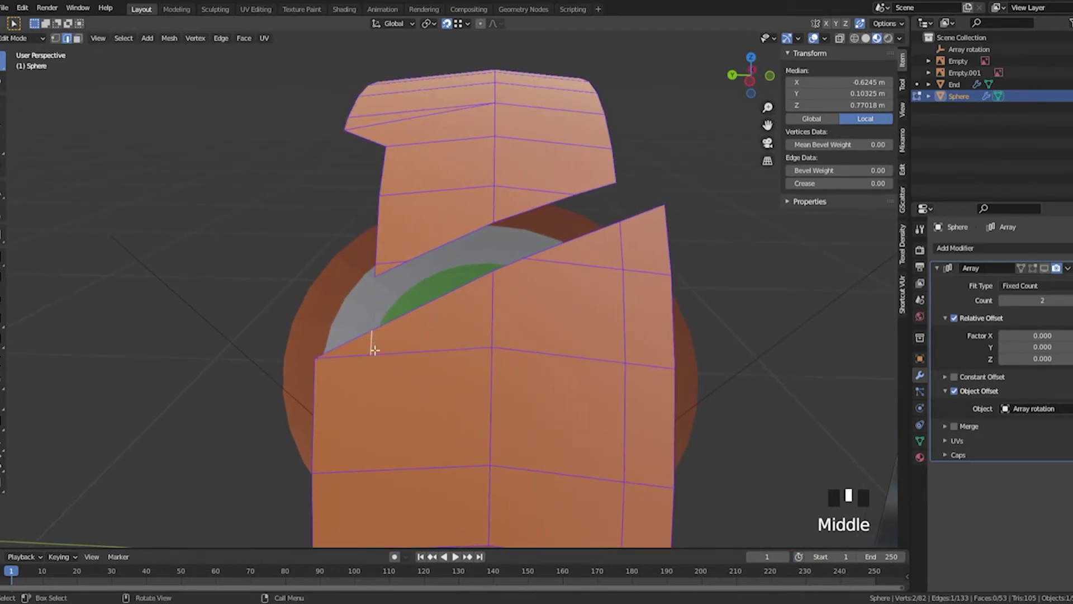
middle_click_drag(380, 255, 404, 252)
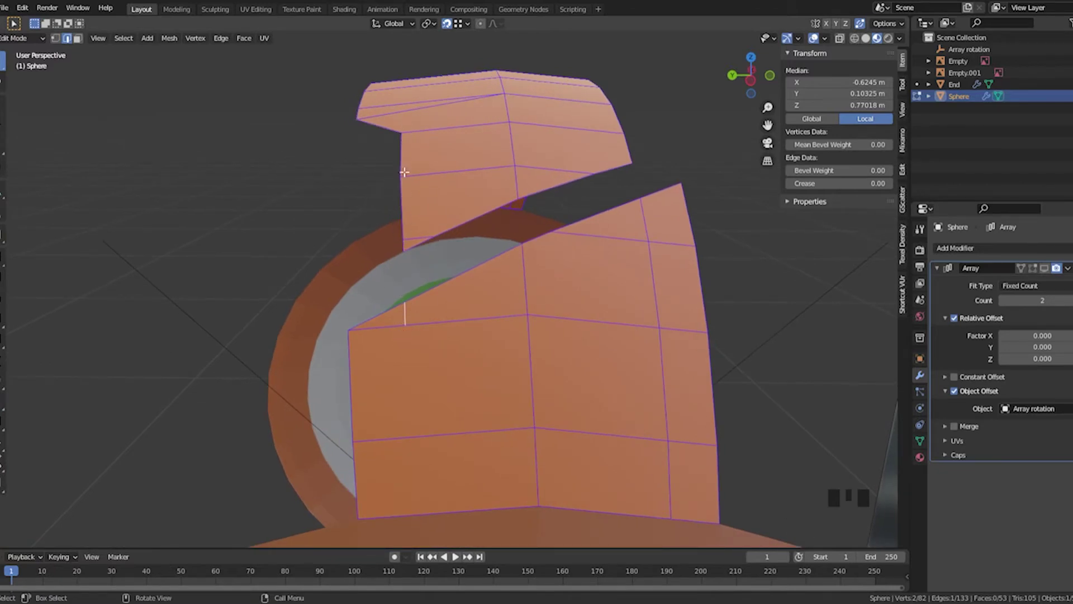
mouse_move(404, 172)
middle_mouse_down()
mouse_move(403, 270)
mouse_move(420, 252)
mouse_move(587, 311)
mouse_move(597, 186)
mouse_move(549, 201)
middle_mouse_up()
left_click(422, 264)
key("Tab")
scroll(618, 323, "down", 2)
scroll(552, 197, "up", 1)
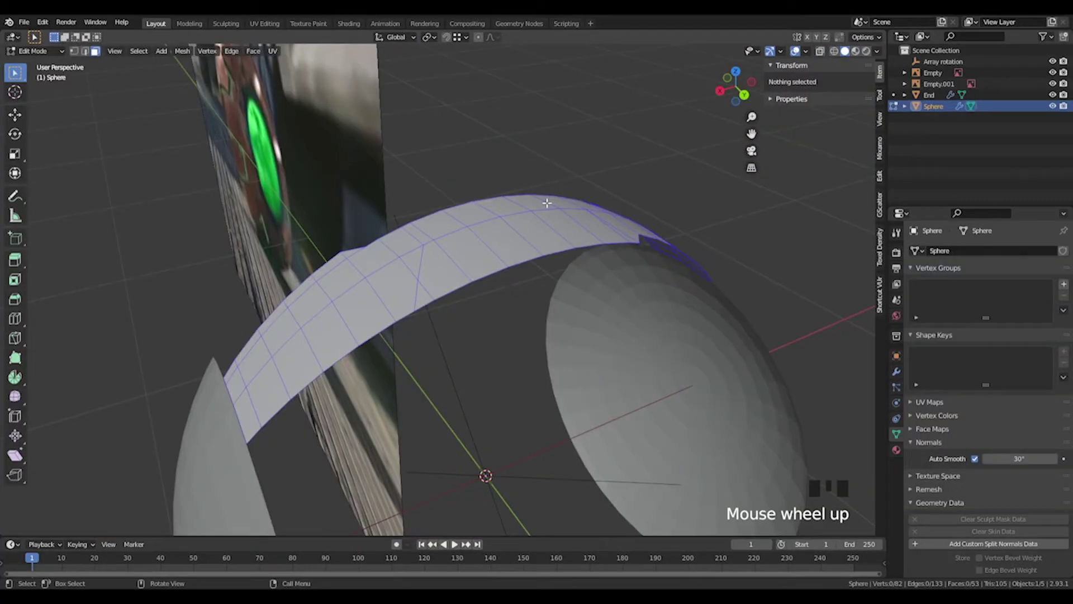
middle_click_drag(539, 216, 519, 222)
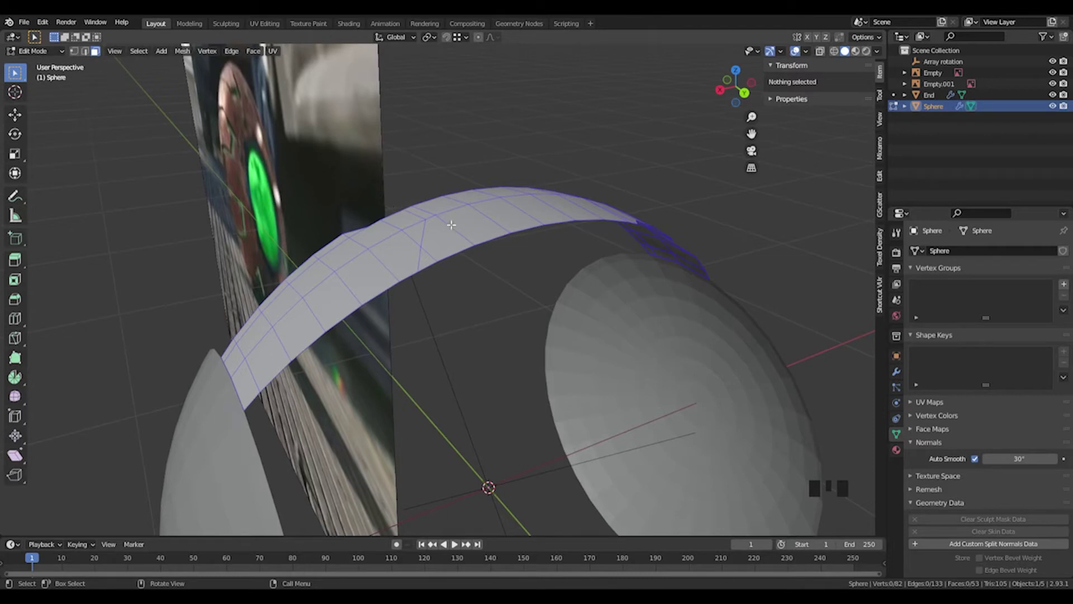
Try a regular Extrude of all the strip's faces outward, cancel it and undo the extrusion
left_click(468, 229)
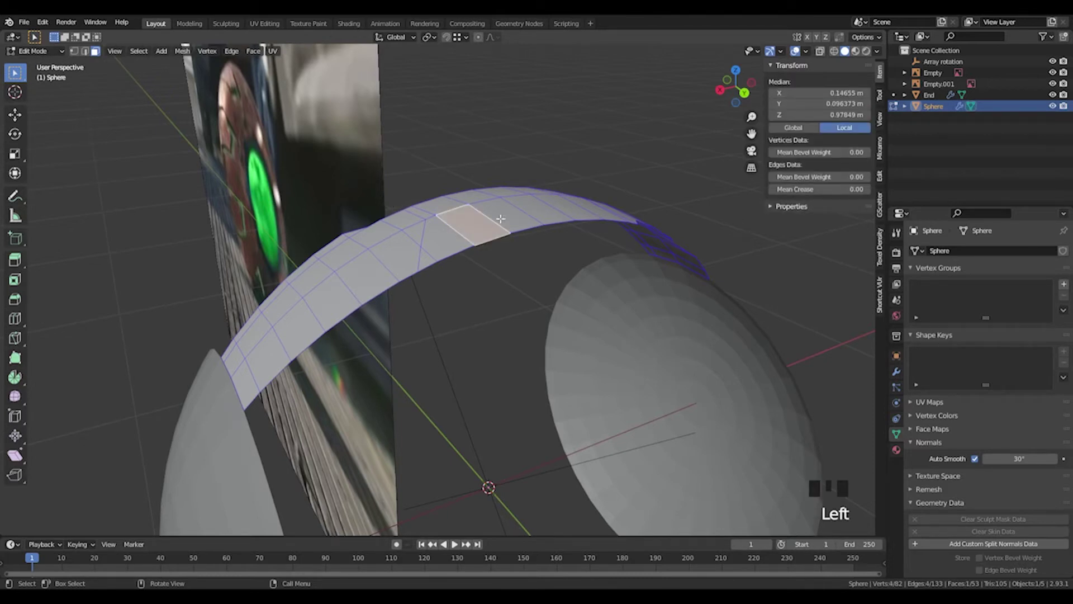
key("a")
middle_click_drag(489, 222, 485, 211)
key("e")
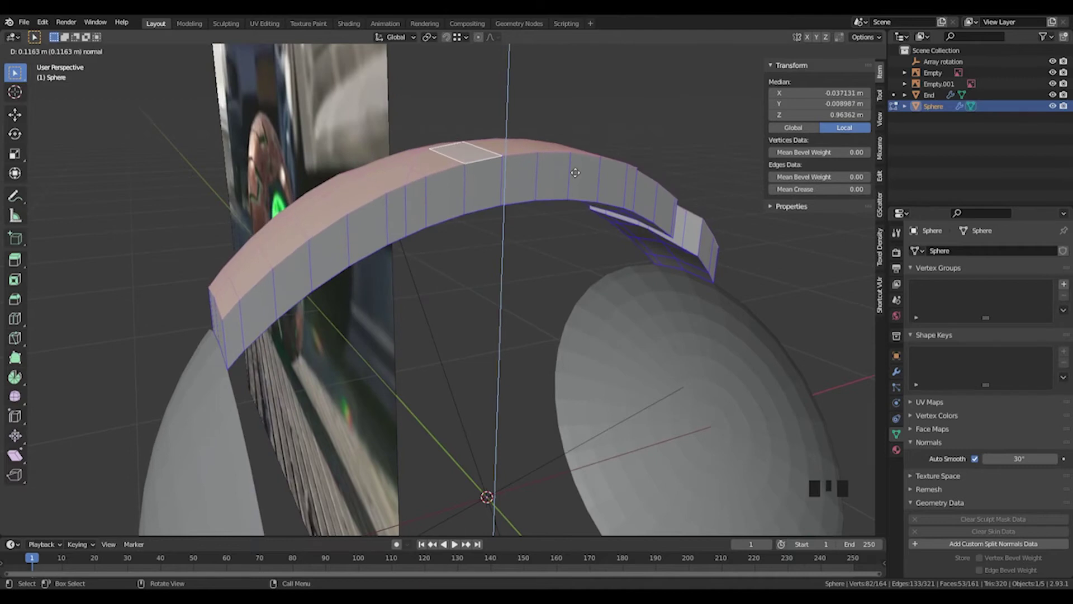
middle_click(558, 166)
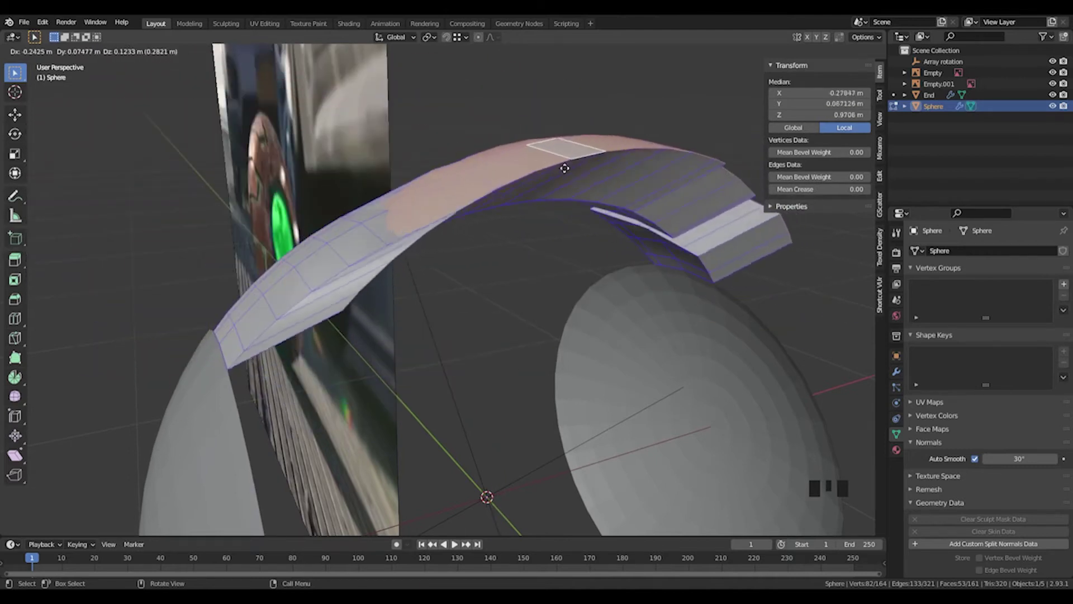
right_click(481, 159)
middle_click_drag(565, 190, 446, 268)
key("ctrl+z")
key("ctrl+z")
key("a")
left_click(546, 211)
Turn on the face normals overlay at size 0.10 and check the direction of the normals along the strip
middle_click_drag(546, 210, 400, 235)
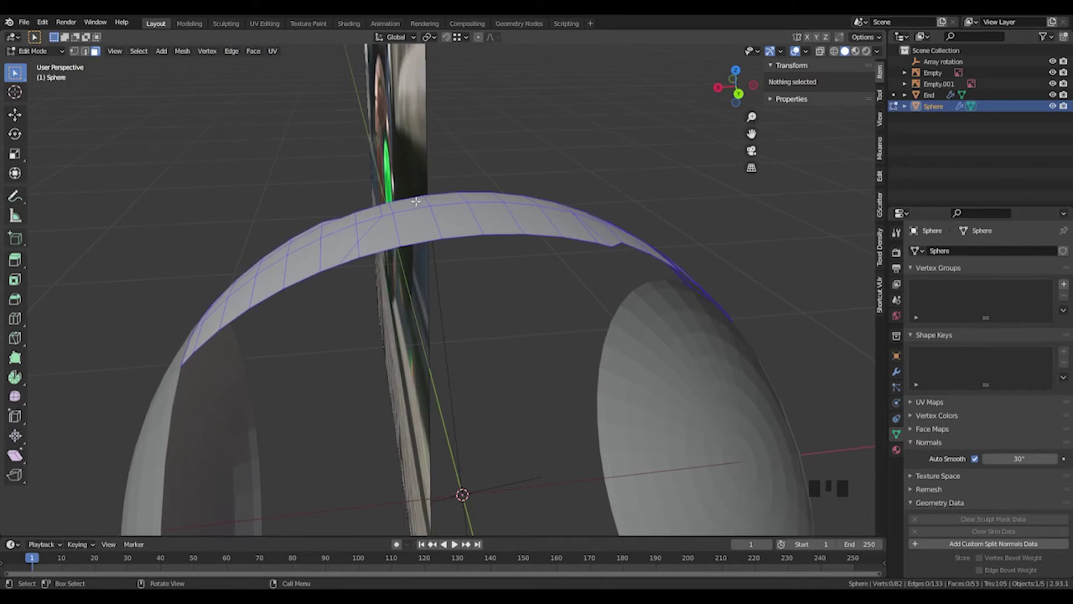
middle_click_drag(386, 227, 336, 226)
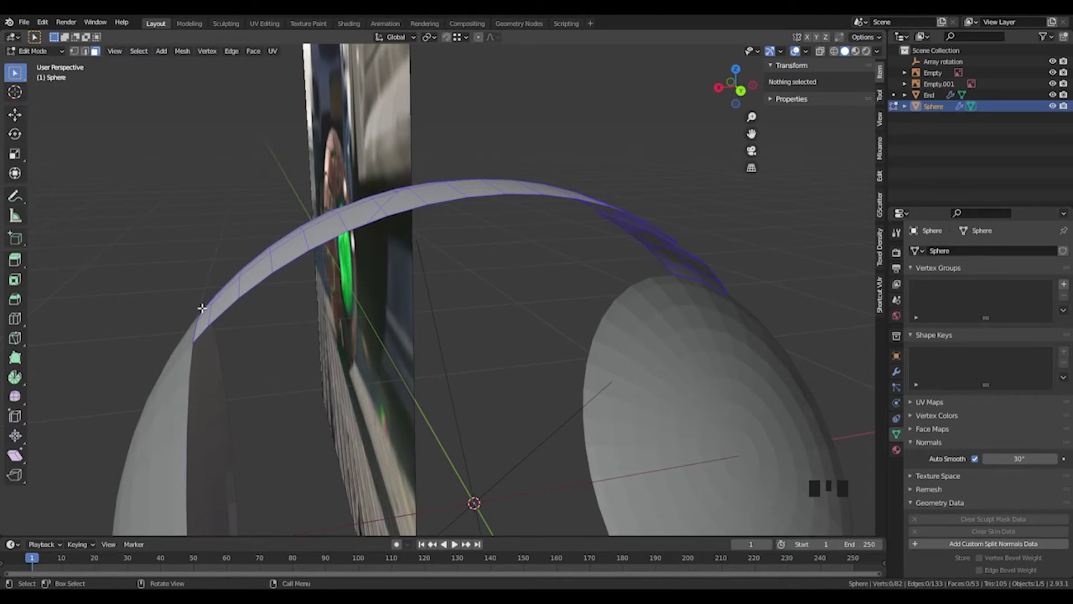
middle_click_drag(202, 307, 676, 159)
left_click(805, 51)
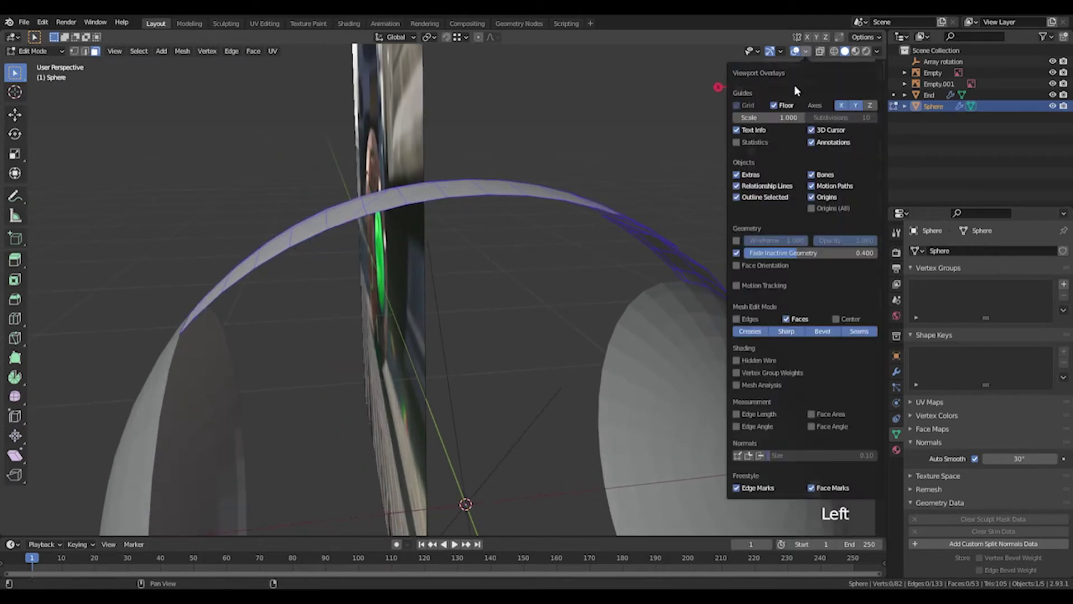
left_click(805, 50)
left_click(760, 456)
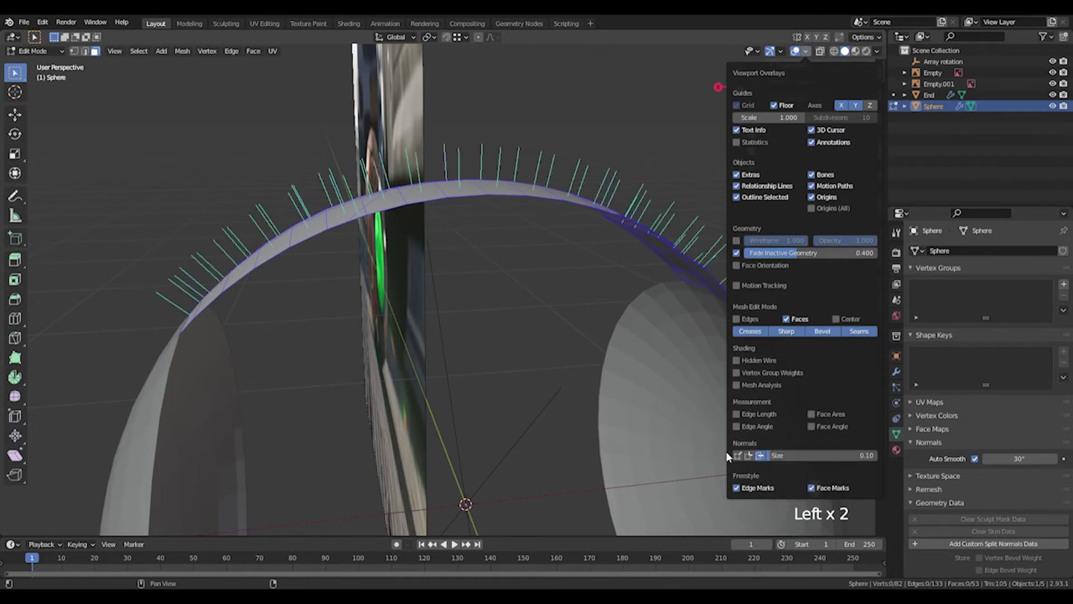
middle_click_drag(721, 442, 520, 279)
scroll(506, 263, "up", 2)
middle_click_drag(435, 228, 418, 225)
middle_click_drag(364, 178, 402, 223)
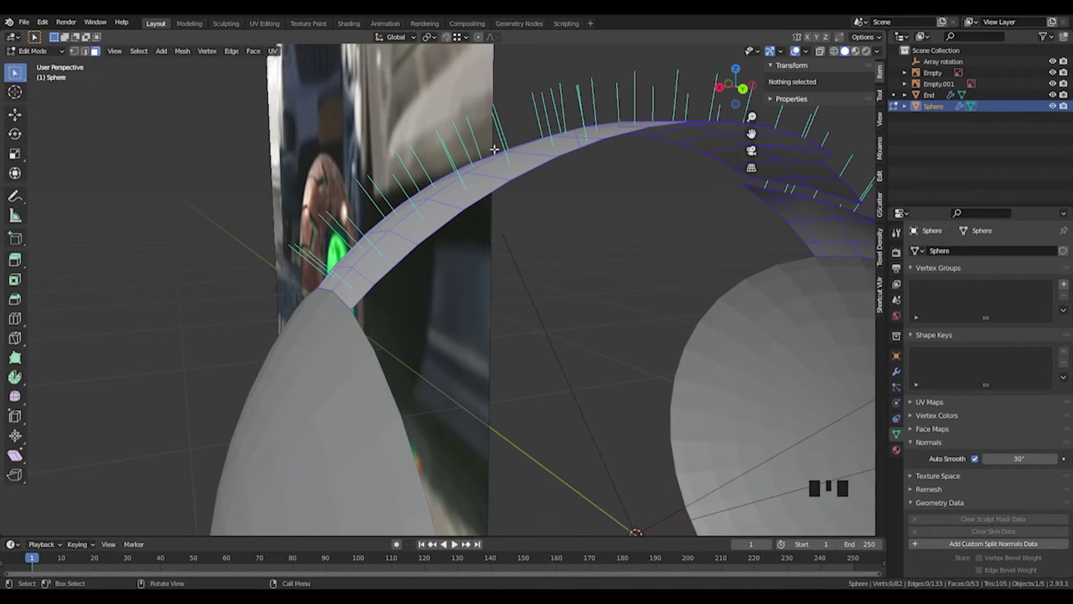
middle_click_drag(495, 149, 570, 199)
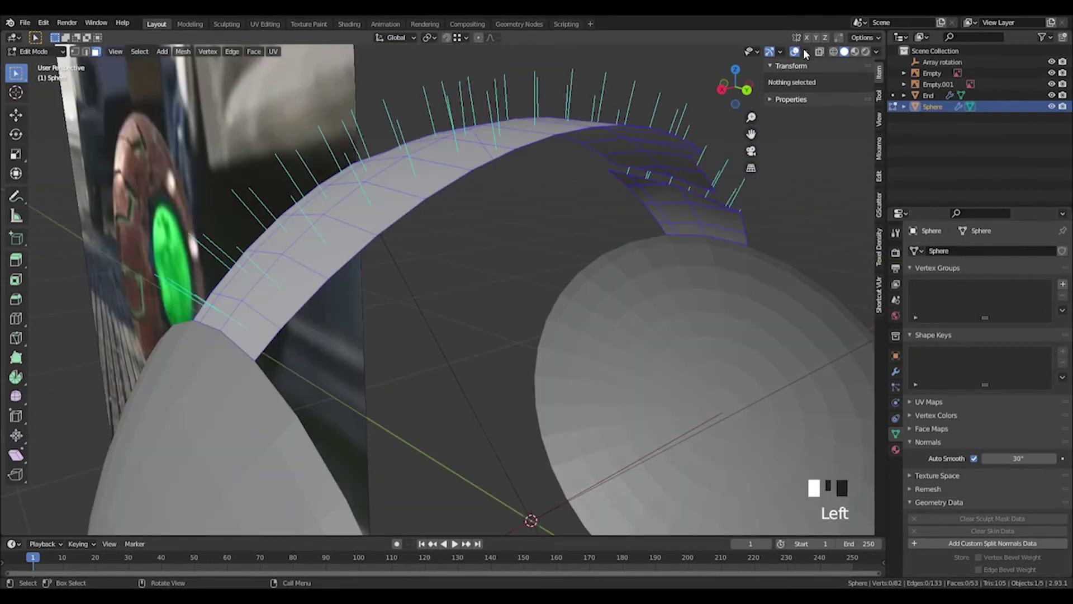
left_click(805, 52)
Select all the strip's faces and extrude them along their normals by about 0.0122 m
middle_click_drag(503, 184, 574, 201)
left_click(527, 205)
left_click(574, 200)
key("a")
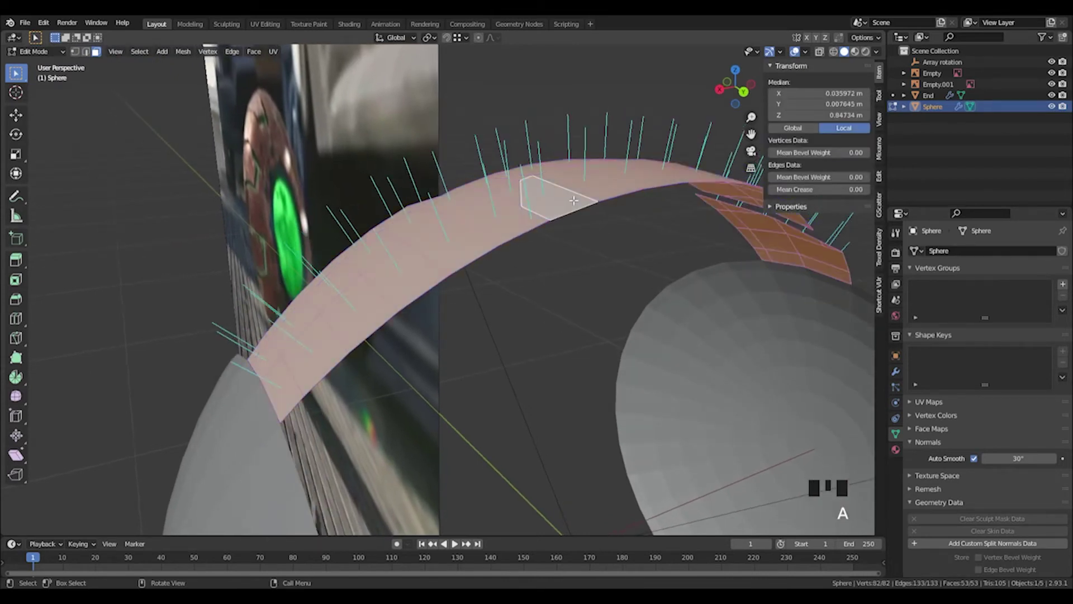
middle_click_drag(568, 231, 563, 251)
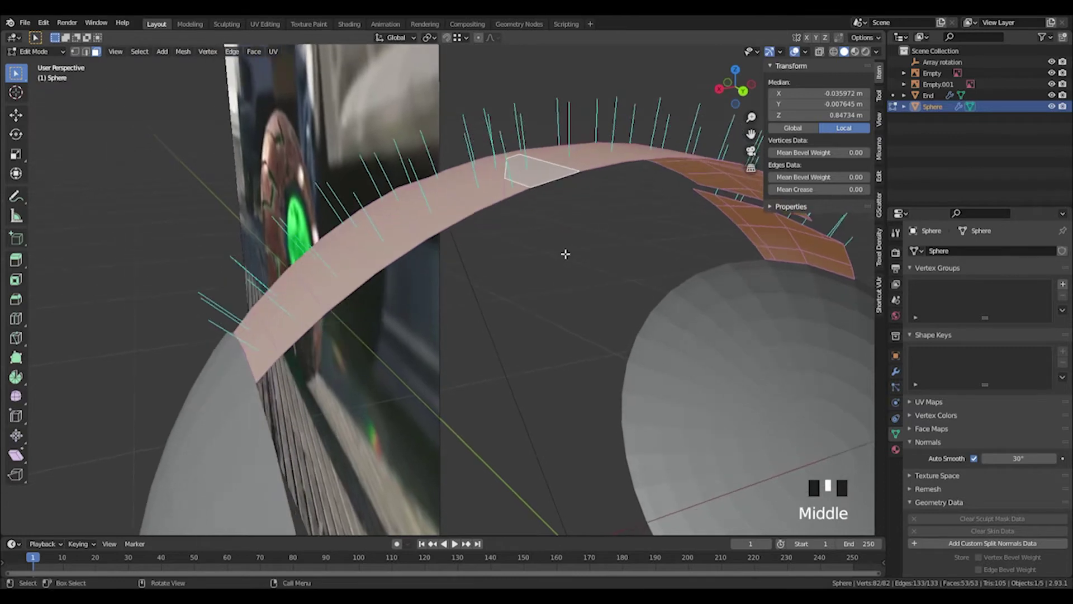
key("alt+e")
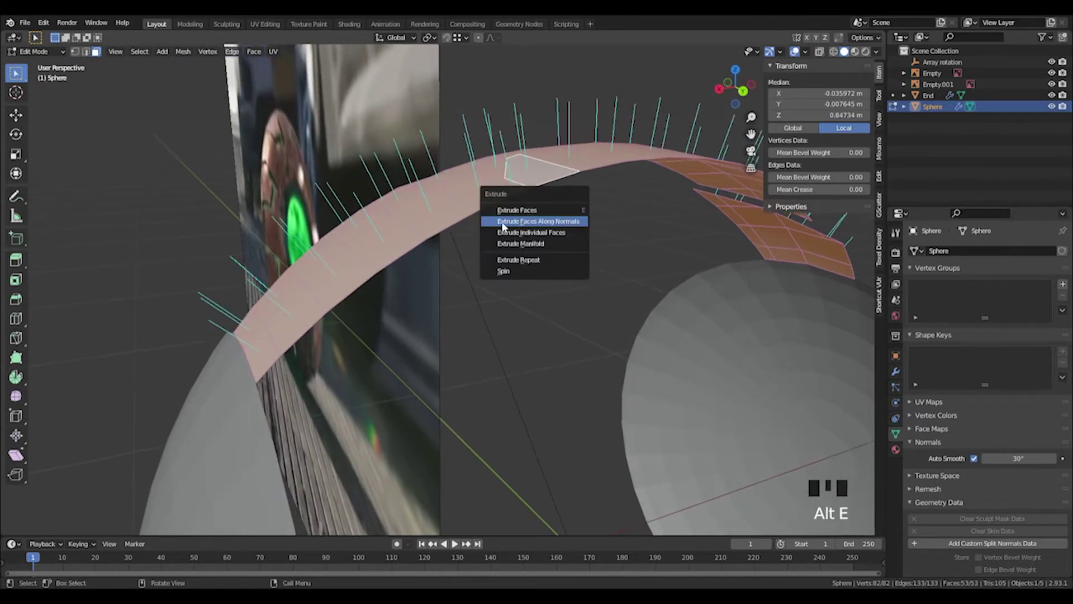
left_click(561, 222)
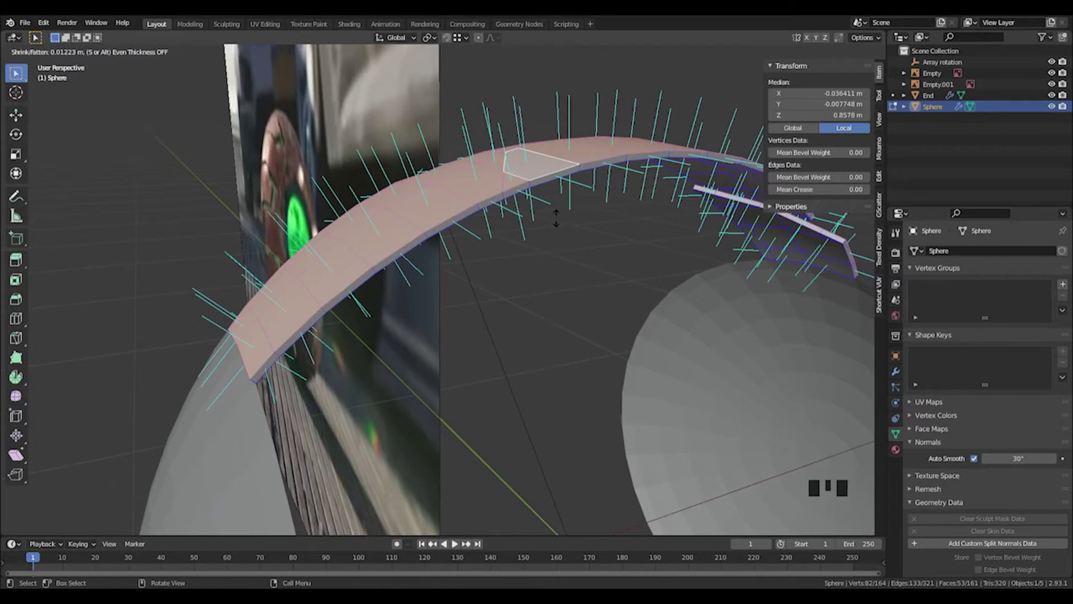
left_click(556, 218)
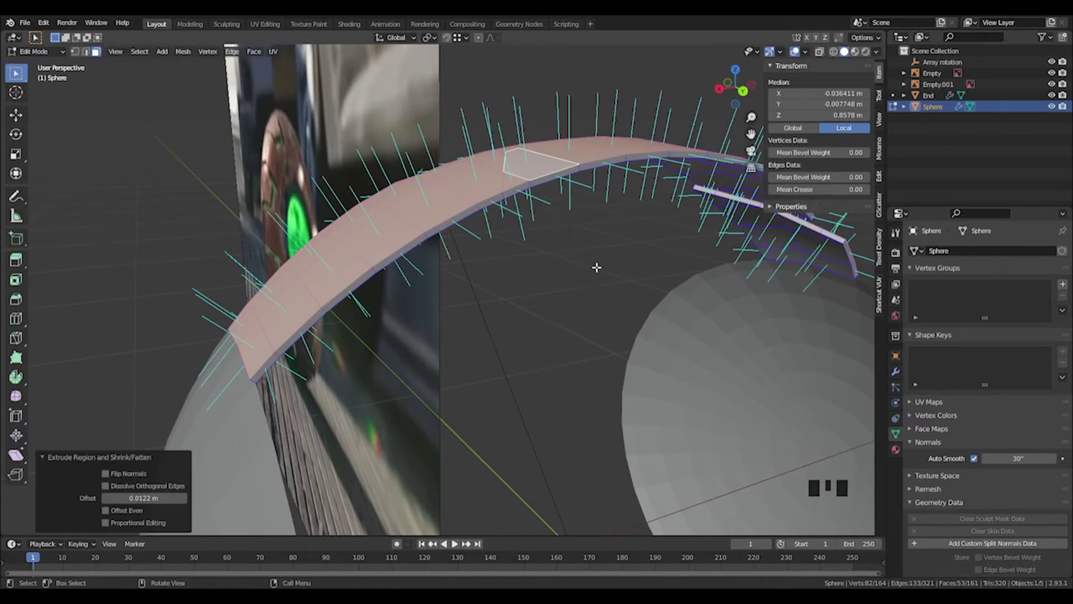
Deselect the strip's faces and turn off the face normals overlay
left_click(551, 243)
middle_click_drag(551, 242, 593, 257)
left_click(805, 50)
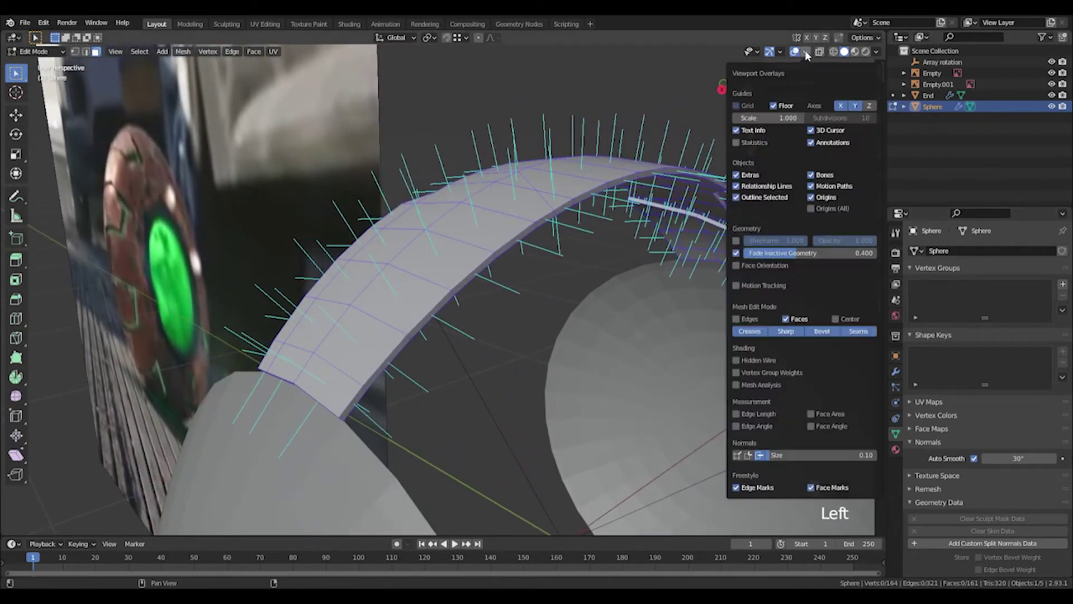
left_click(759, 454)
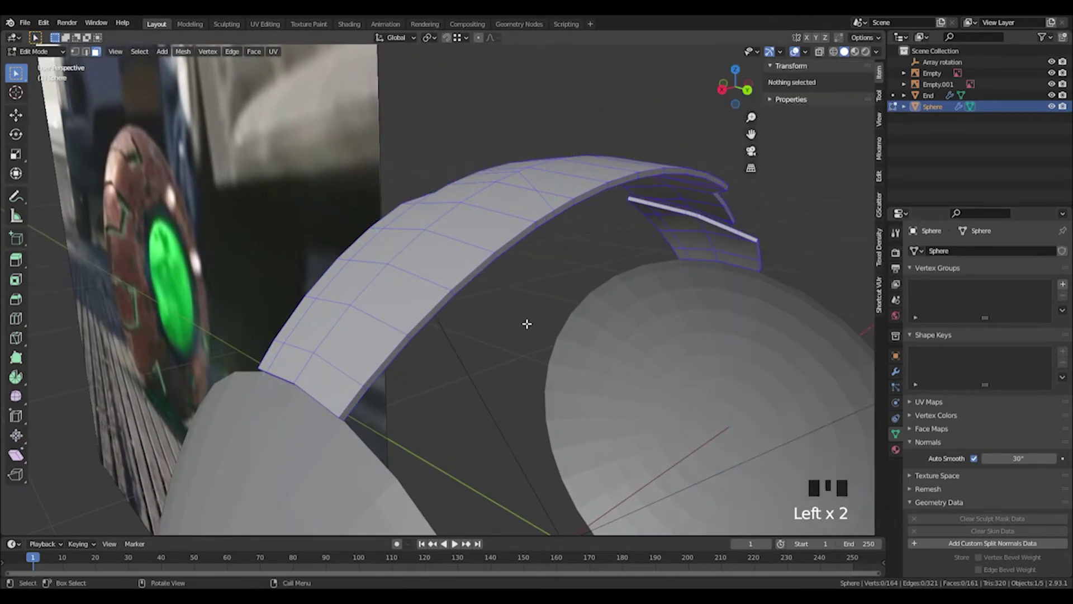
Select the plate's faces from the slanted crack down to the near end cap and extrude them along their normals by about 0.0136 m
middle_click_drag(527, 318, 735, 188)
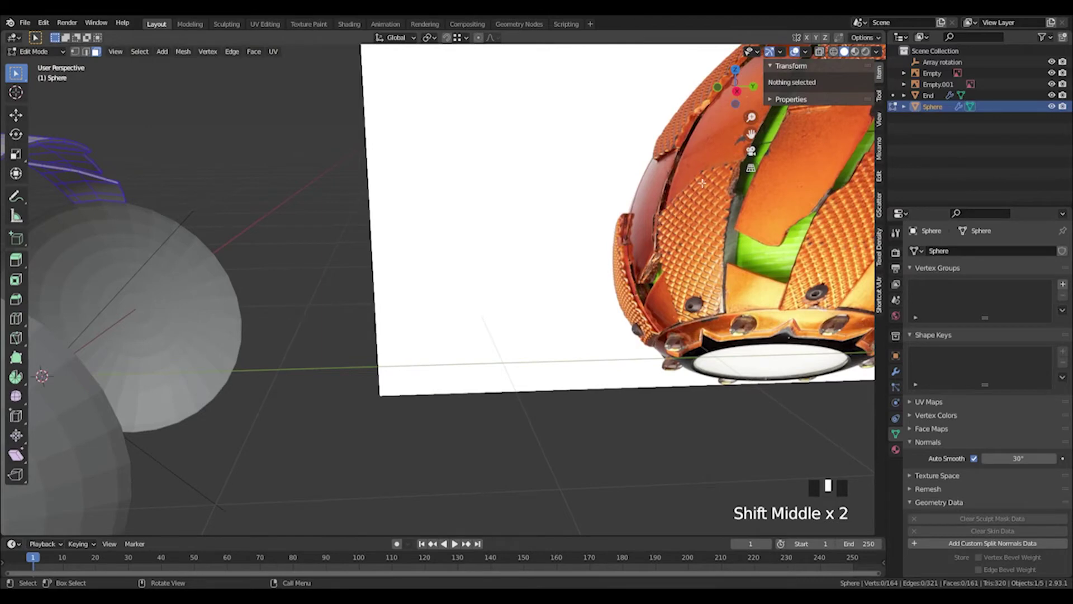
middle_click_drag(723, 169, 564, 213, "shift")
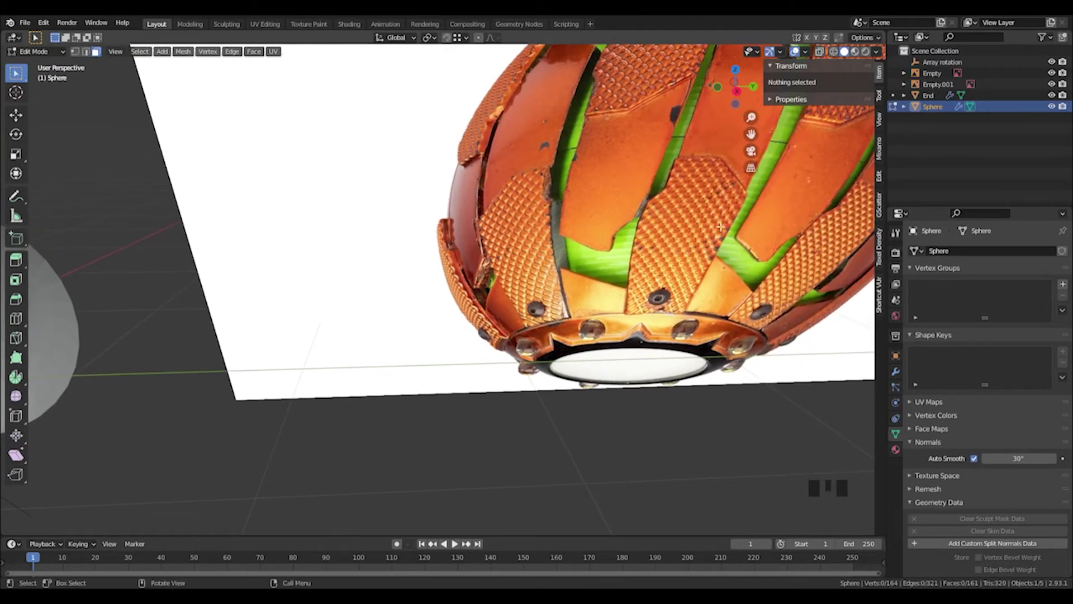
middle_click_drag(346, 279, 417, 214, "shift")
left_click(375, 149)
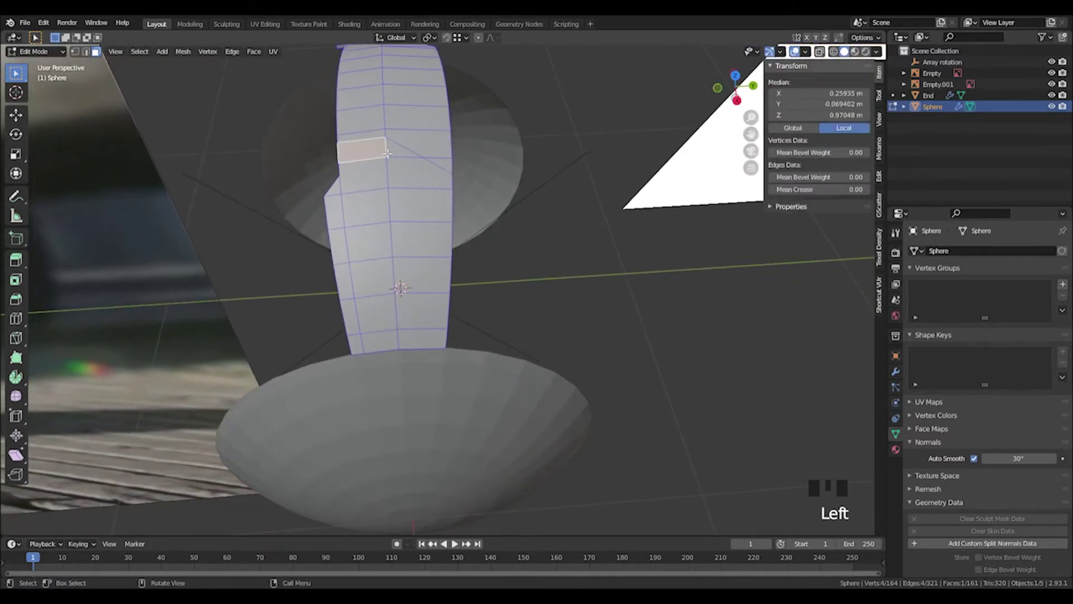
left_click(416, 152, "shift")
left_click(418, 173, "shift")
left_click(419, 204, "shift")
left_click(419, 239, "shift")
left_click(420, 273, "shift")
left_click(417, 313, "shift")
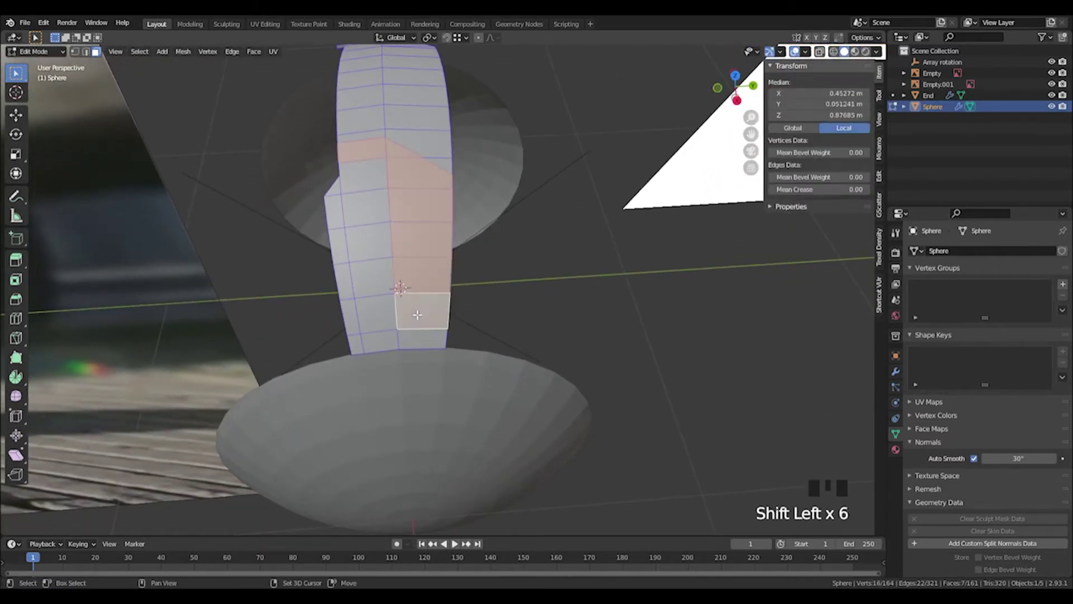
left_click(420, 338, "shift")
left_click(353, 344, "shift")
left_click(351, 318, "shift")
left_click(371, 311, "shift")
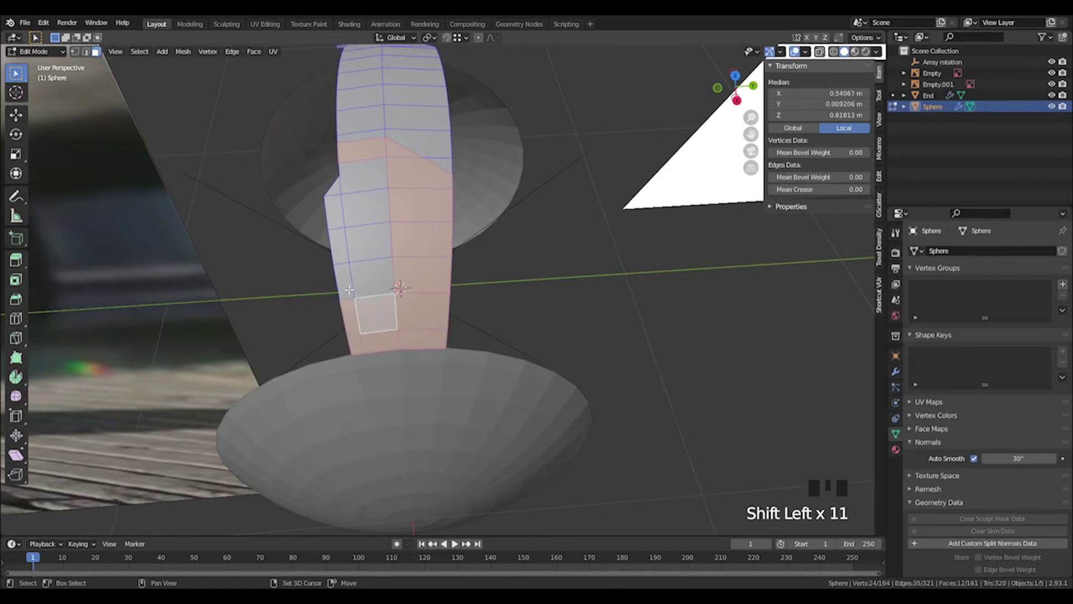
left_click(343, 276, "shift")
left_click(371, 275, "shift")
left_click(369, 241, "shift")
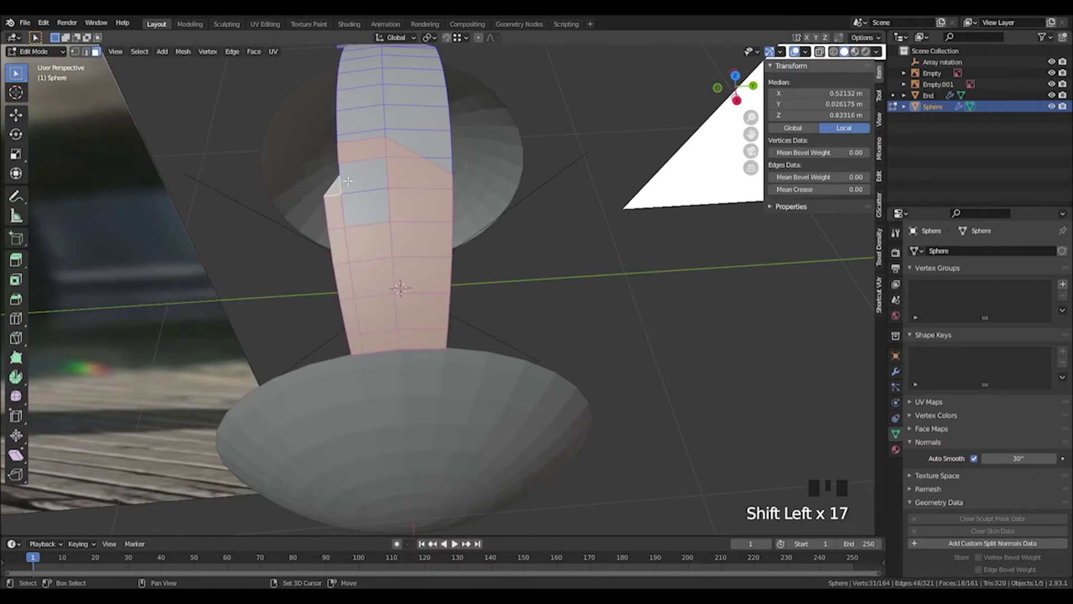
left_click(362, 171, "shift")
left_click(363, 206, "shift")
middle_click_drag(363, 205, 465, 255)
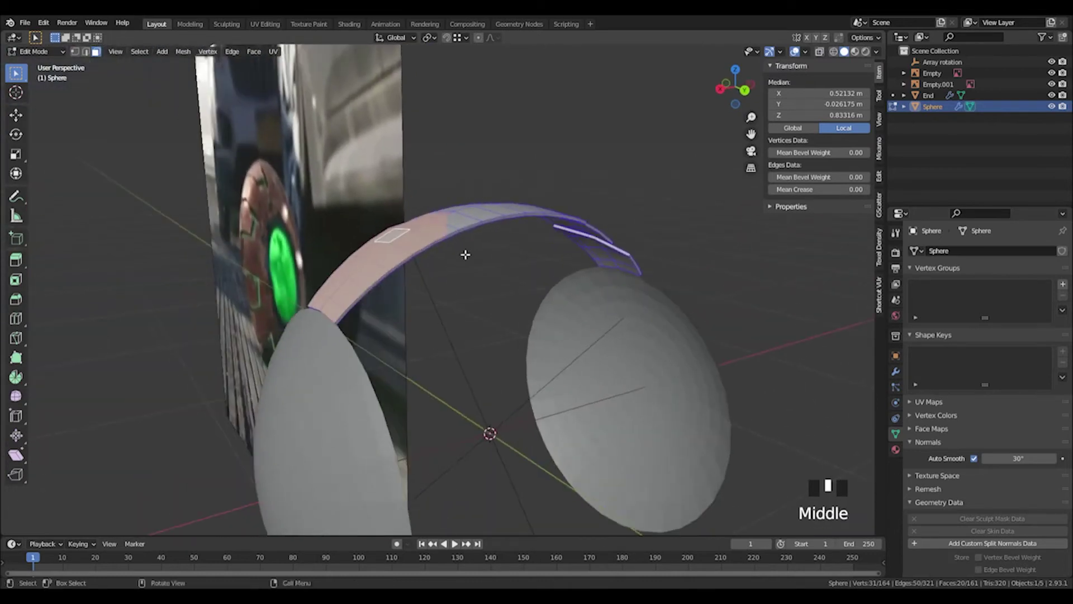
scroll(465, 254, "up", 2)
key("alt+e")
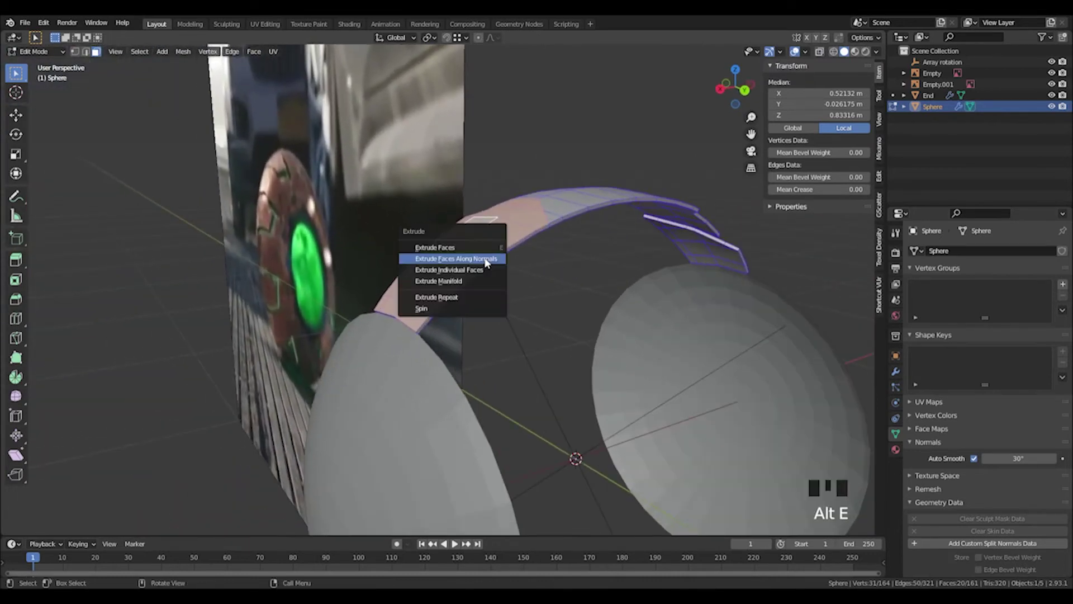
left_click(485, 260)
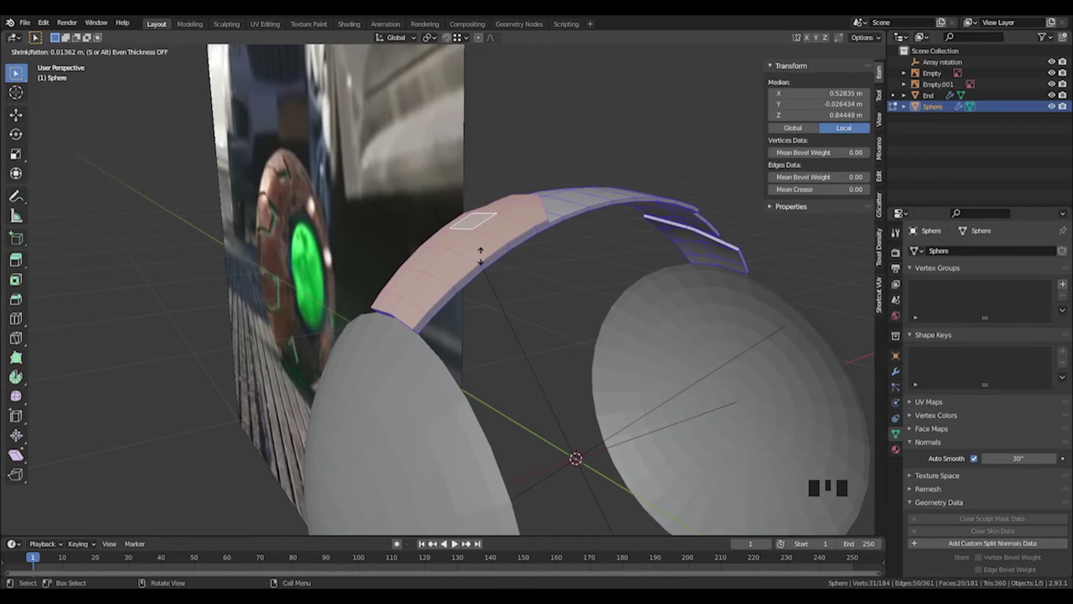
left_click(480, 256)
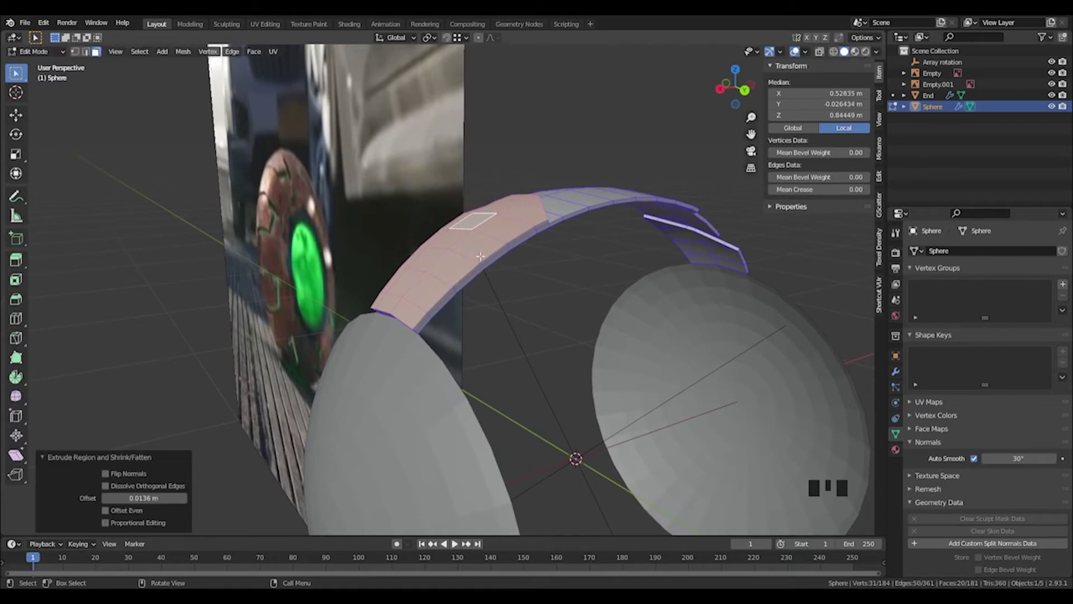
key("alt+a")
Return to Object Mode, check the raised plate against the reference, and shade the end caps smooth
middle_click_drag(481, 256, 672, 183)
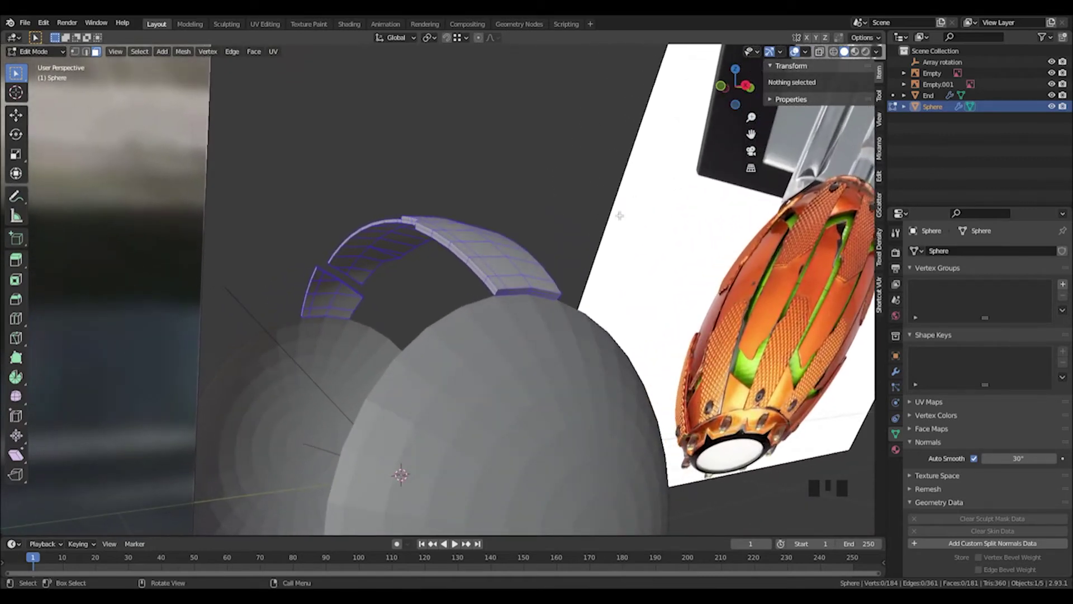
middle_click_drag(619, 215, 541, 293)
key("Tab")
left_click(720, 225)
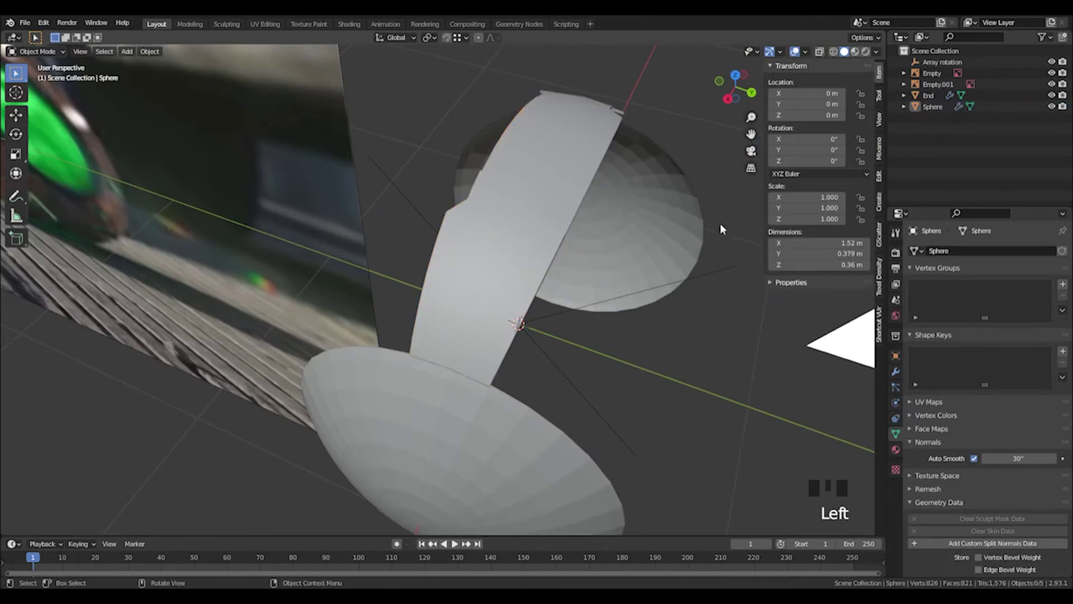
middle_click_drag(721, 224, 509, 275)
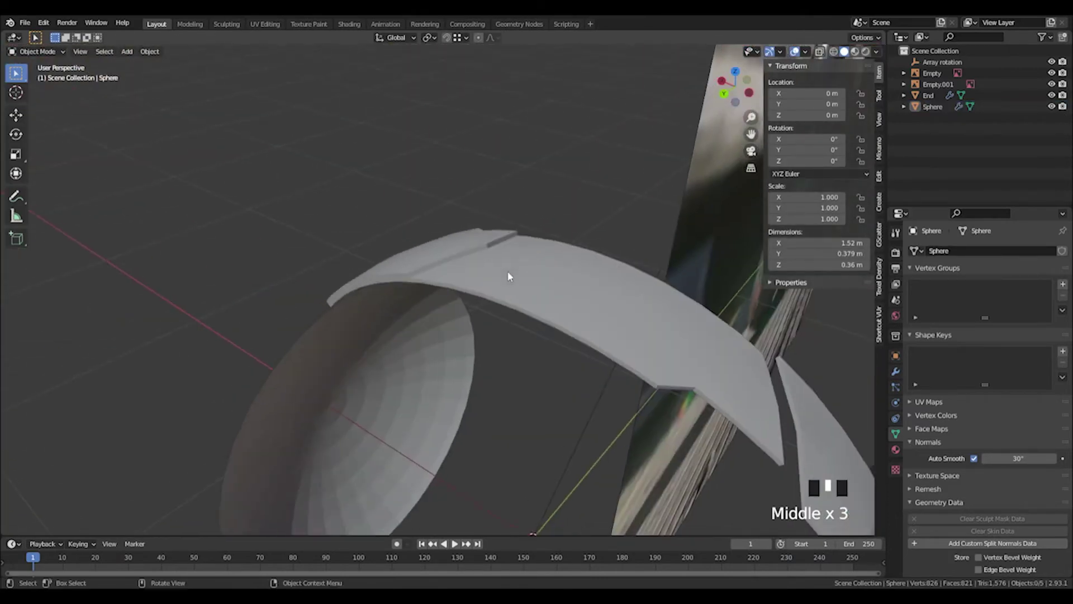
left_click(472, 257)
key("Tab")
key("Tab")
middle_click_drag(508, 190, 454, 383)
left_click(454, 383)
right_click(454, 383)
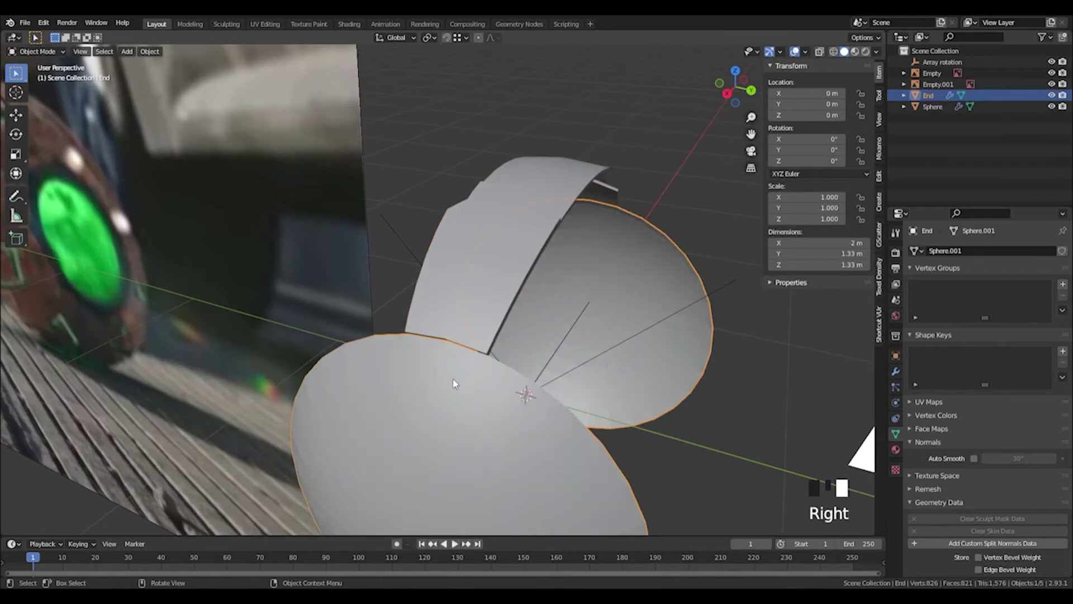
left_click(806, 52)
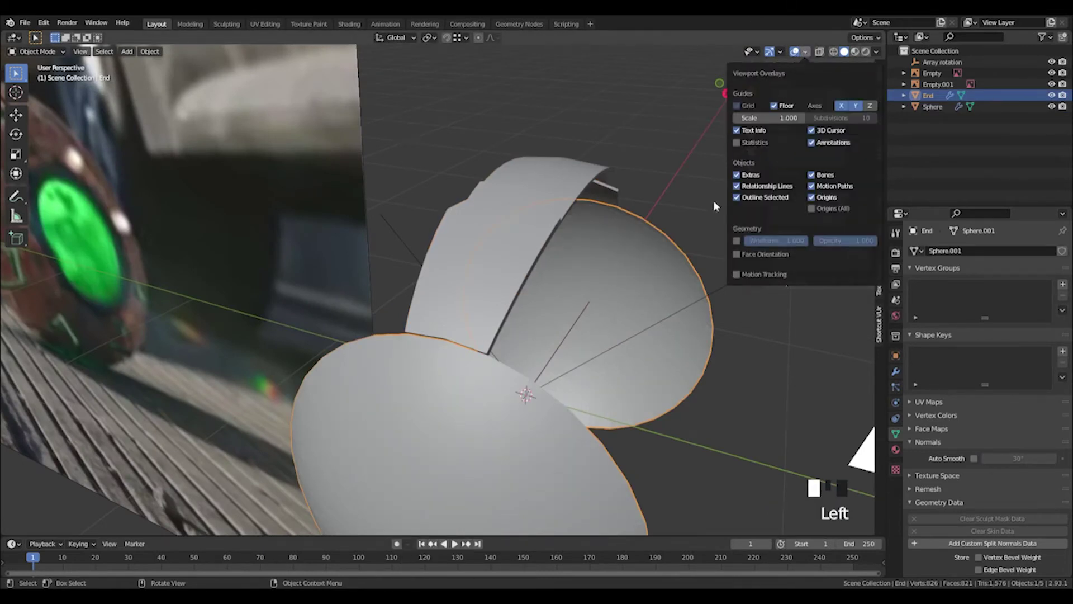
middle_click_drag(713, 205, 537, 202)
left_click(537, 202)
key("Tab")
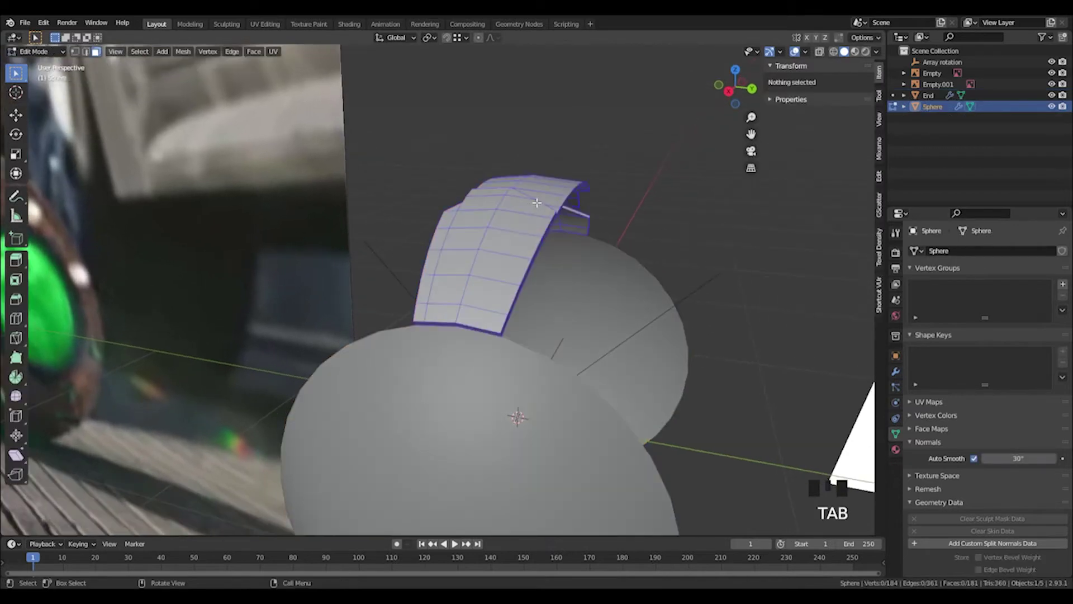
left_click(806, 52)
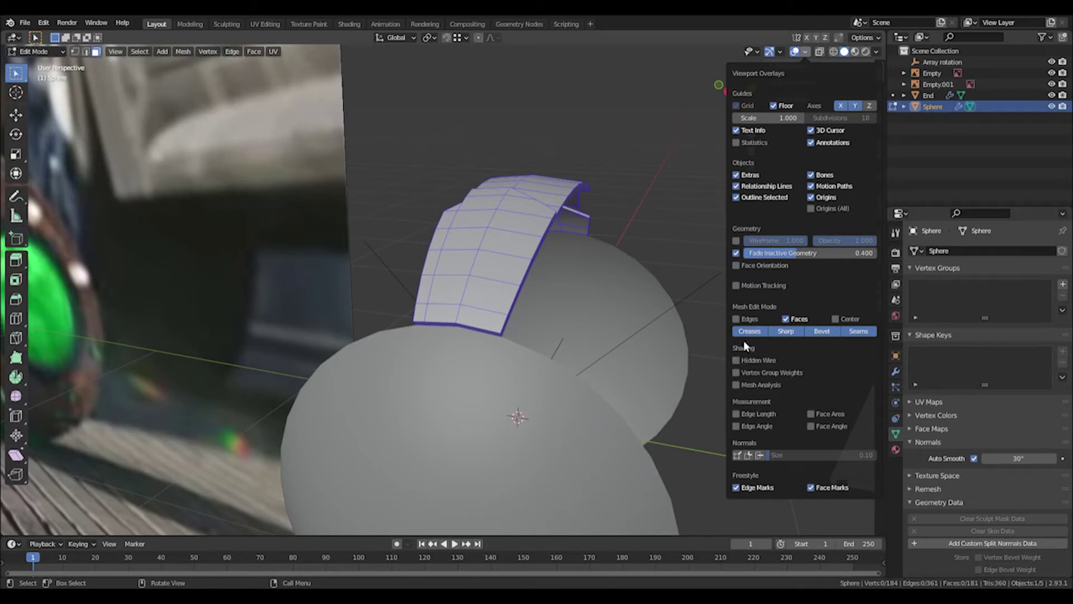
key("Tab")
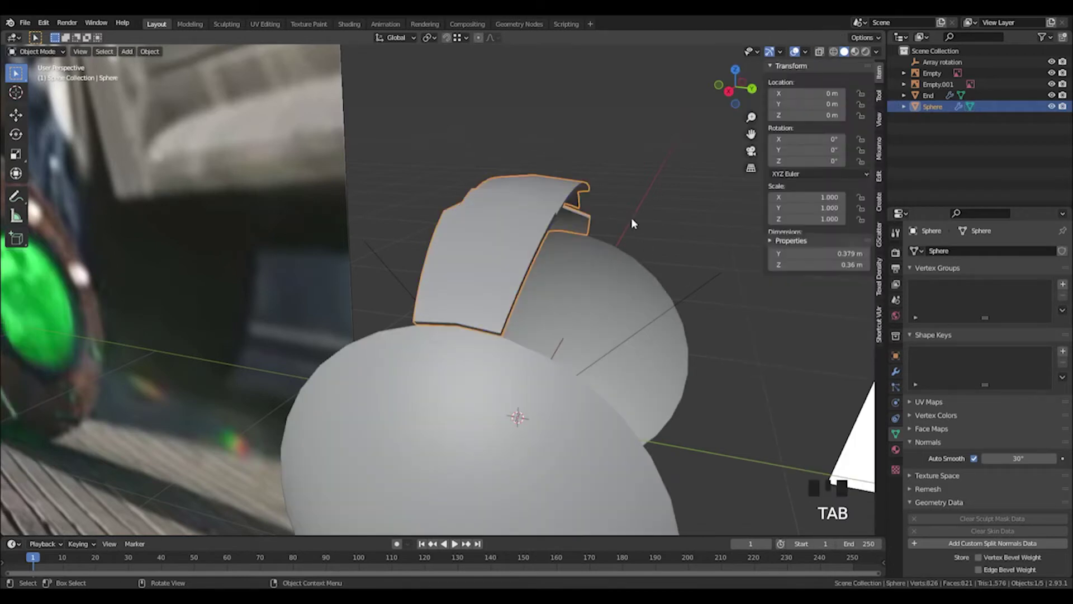
middle_click_drag(682, 150, 813, 142, "shift")
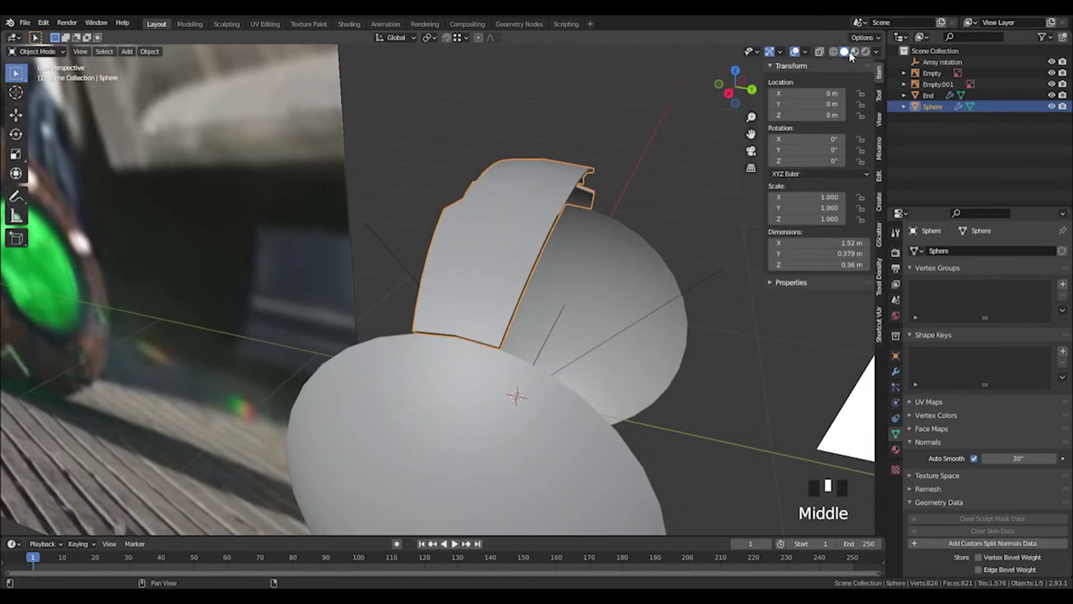
left_click(807, 49)
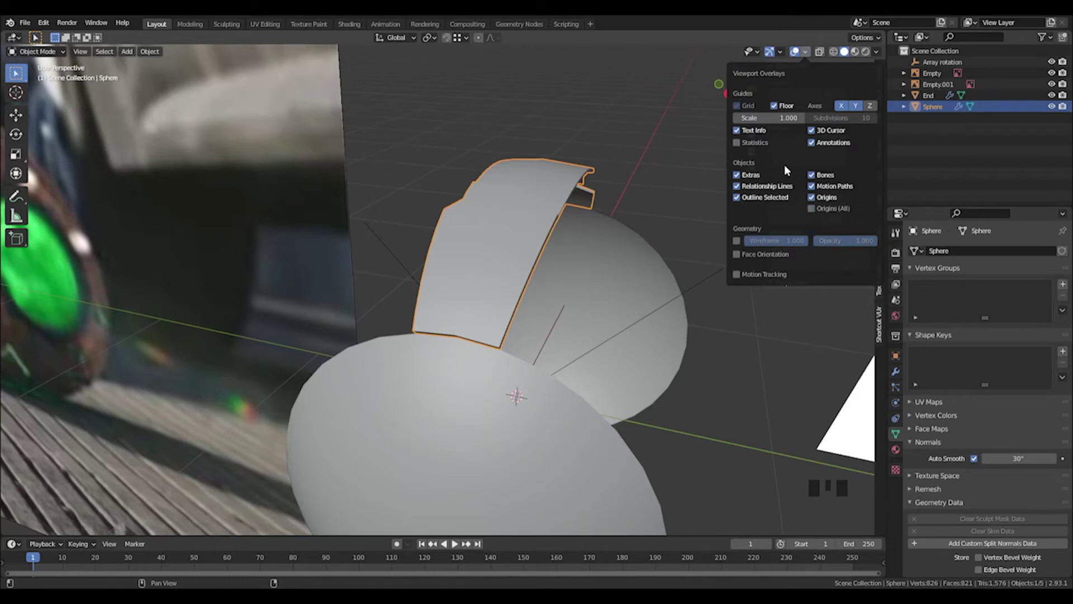
middle_click_drag(676, 172, 657, 159)
key("Tab")
left_click(520, 182)
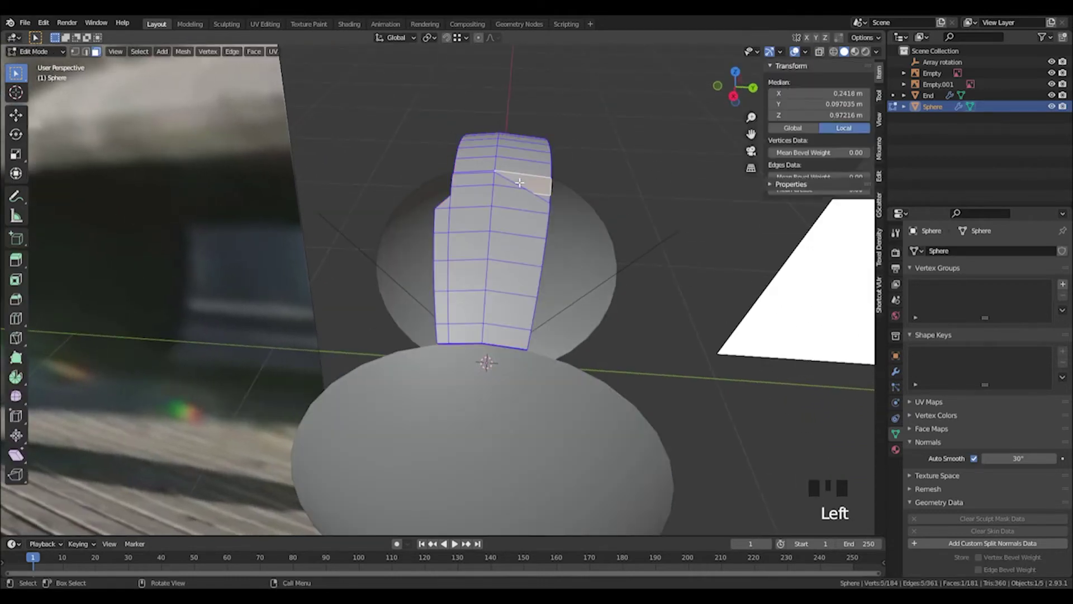
middle_click_drag(823, 83, 649, 139)
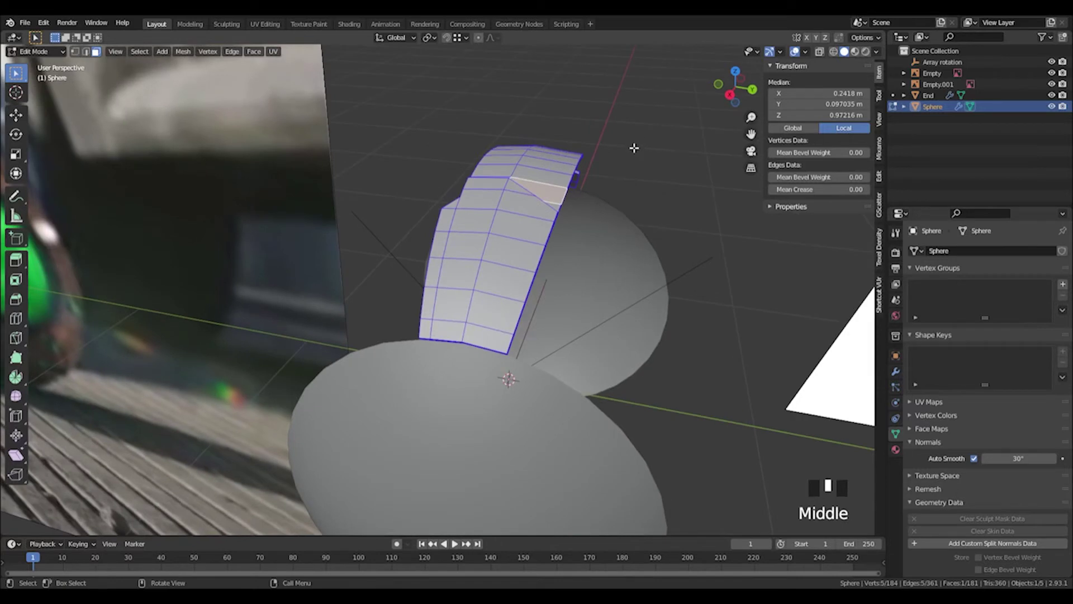
key("a")
left_click(877, 52)
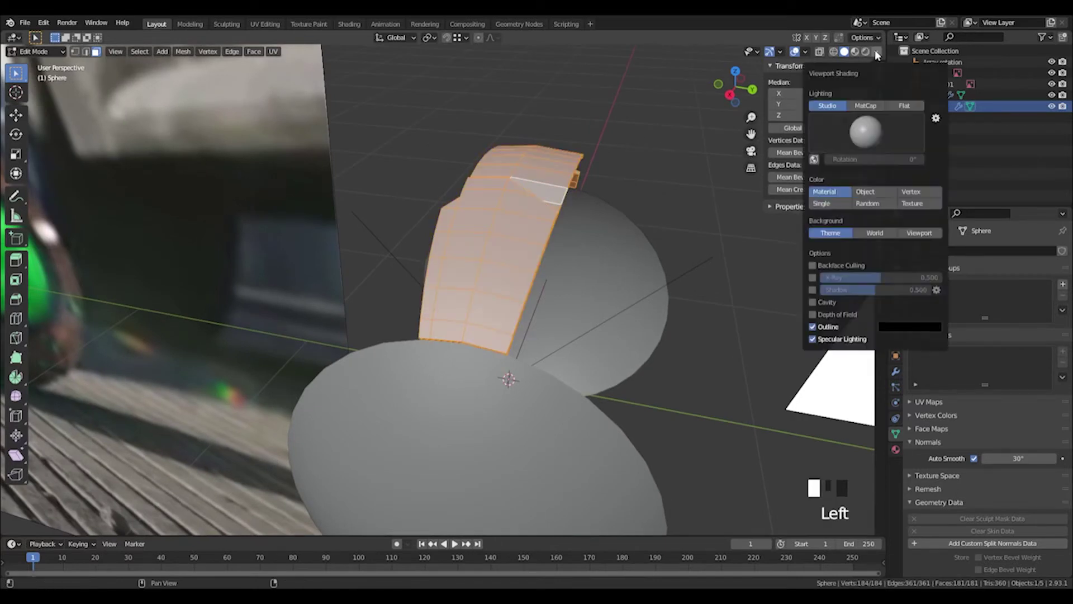
key("Tab")
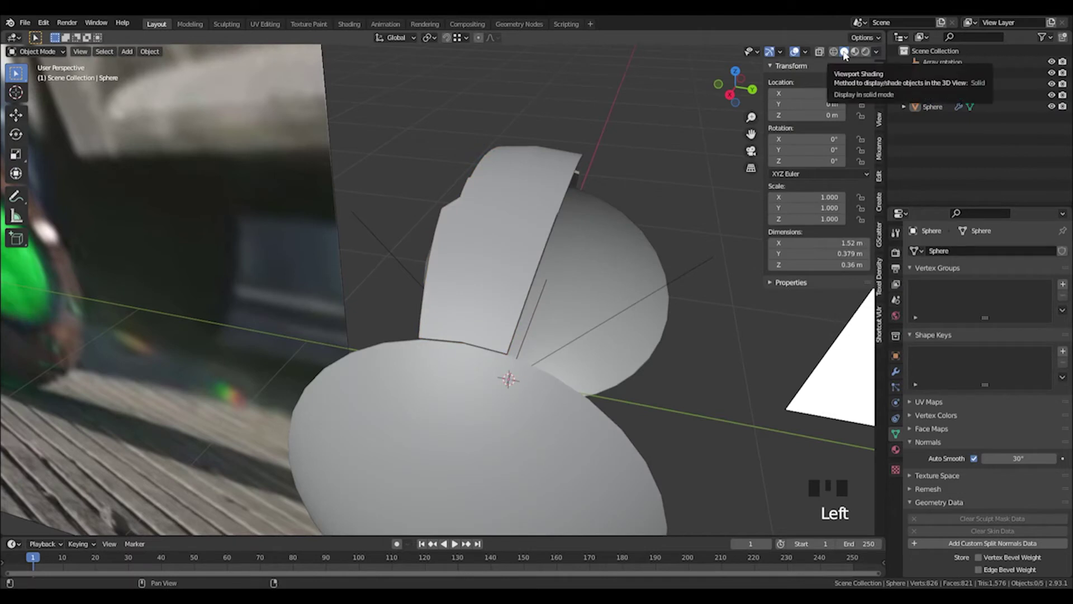
Turn on the Cavity option in the viewport shading and check the plate edges around the diagonal crack
middle_click_drag(721, 145, 854, 60)
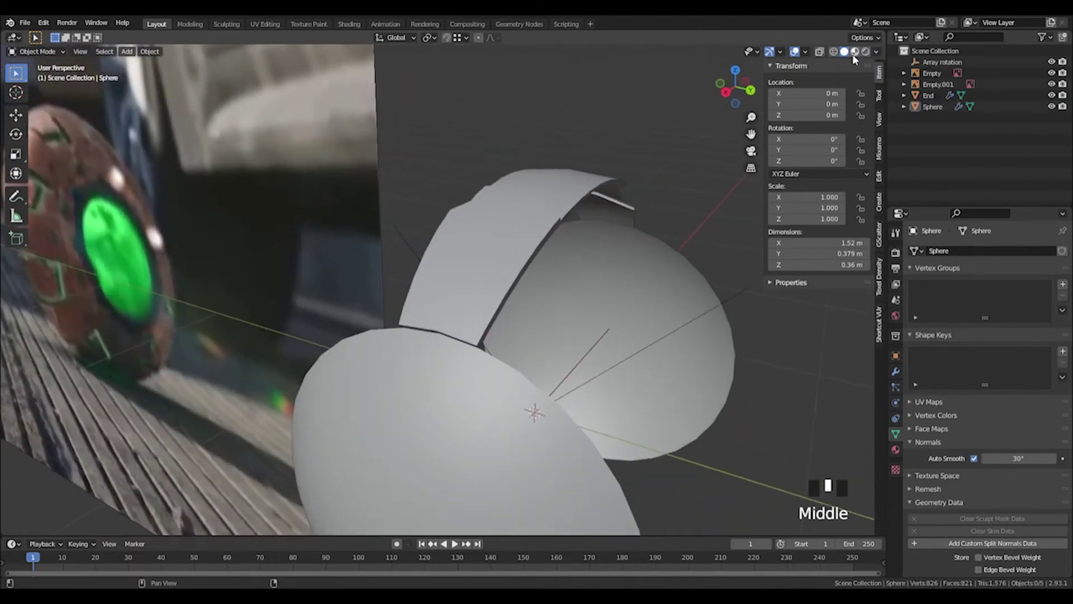
left_click(877, 51)
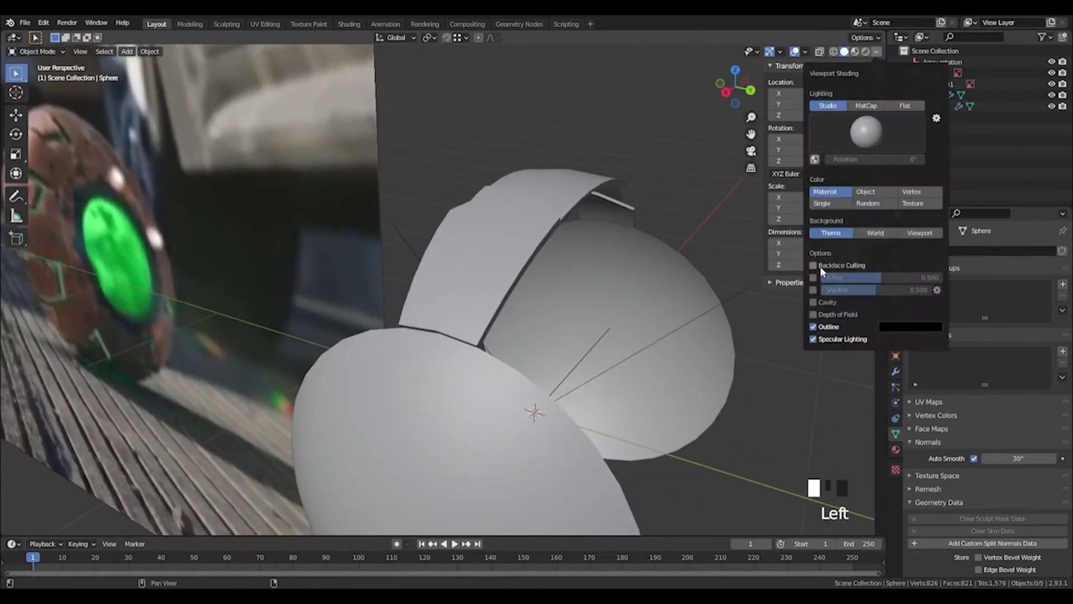
left_click(814, 302)
middle_click_drag(783, 304, 531, 267)
scroll(434, 269, "up", 2)
mouse_move(434, 269)
middle_mouse_down("shift")
mouse_move(458, 262)
mouse_move(422, 255)
middle_mouse_up("shift")
middle_click_drag(529, 288, 637, 283)
scroll(620, 244, "down", 2)
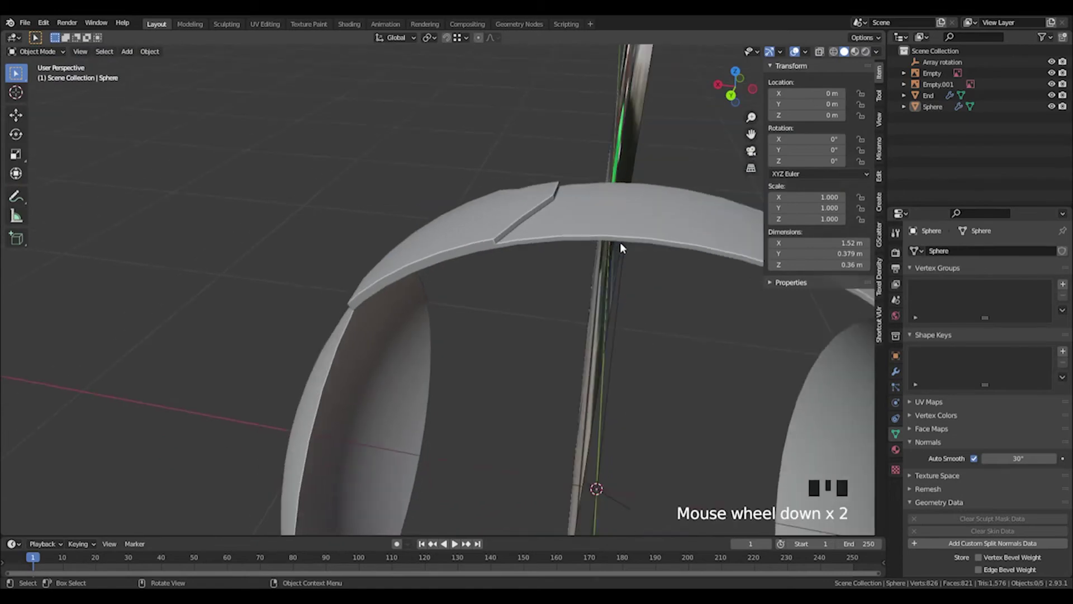
Examine the thickened strip from several sides in Object Mode and Edit Mode
mouse_move(621, 244)
middle_mouse_down("shift")
mouse_move(453, 237)
mouse_move(405, 223)
mouse_move(397, 206)
mouse_move(464, 254)
mouse_move(548, 269)
mouse_move(617, 248)
middle_mouse_up("shift")
scroll(617, 247, "down", 2)
left_click(467, 300)
middle_click_drag(467, 300, 458, 283)
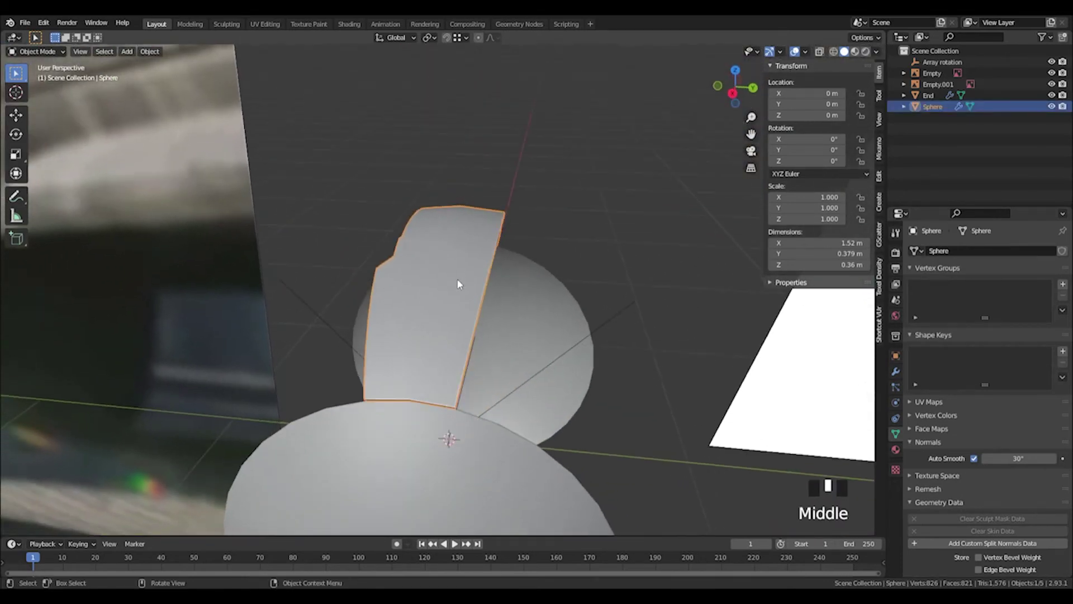
scroll(495, 319, "down", 3)
middle_click_drag(496, 318, 553, 184)
scroll(464, 232, "up", 3)
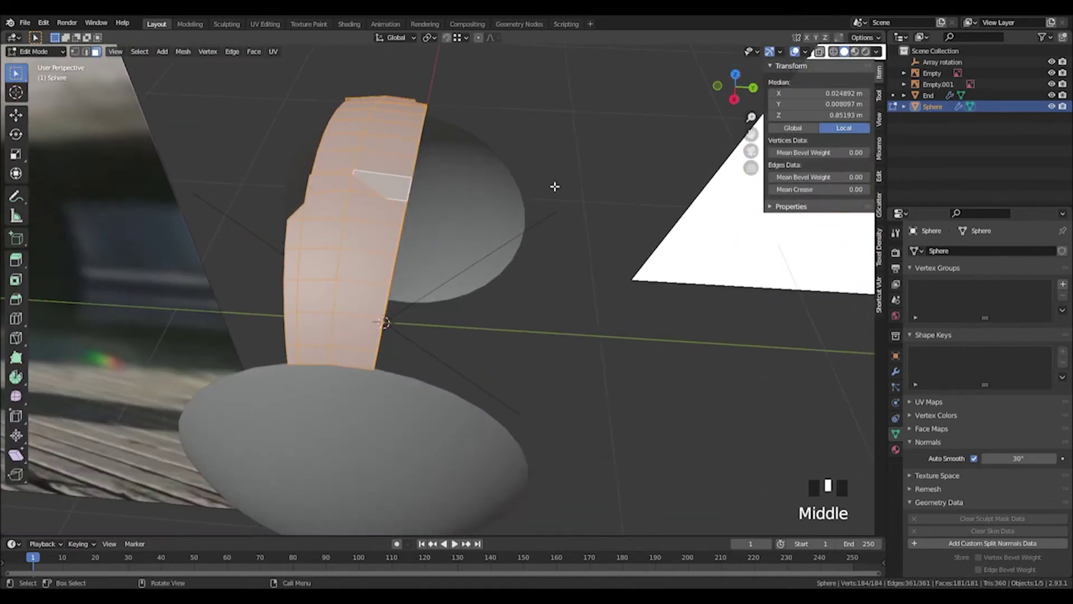
key("Tab")
left_click(431, 202)
middle_click_drag(431, 203, 464, 200)
scroll(474, 216, "down", 2)
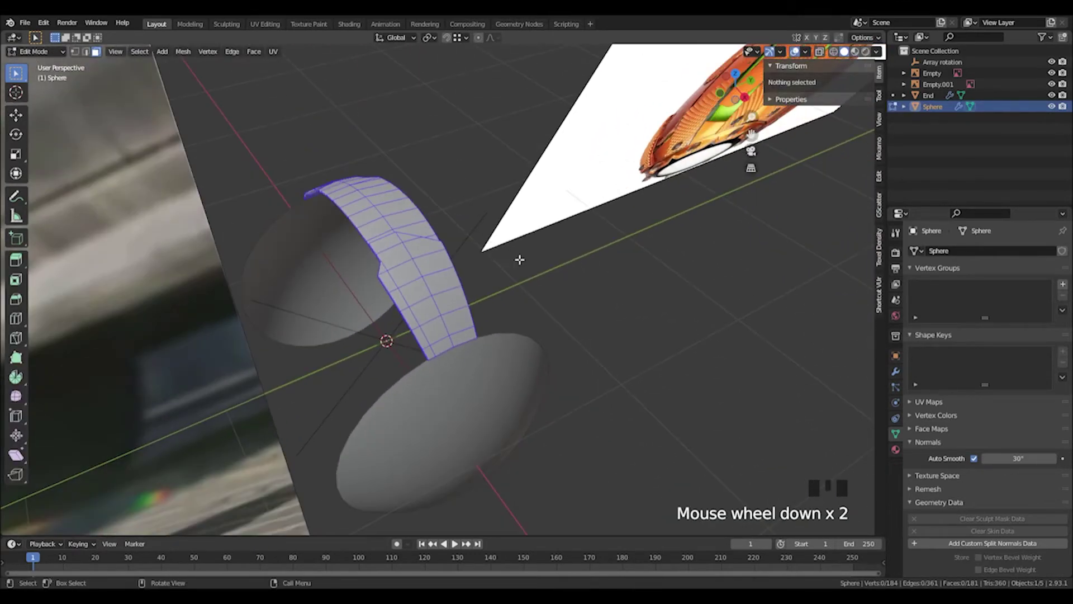
Hide the two reference images, Empty and Empty.001, and return to Object Mode
scroll(519, 259, "down", 3)
left_click(1051, 72)
left_click(1051, 83)
middle_click_drag(492, 268, 435, 213)
scroll(448, 235, "up", 2)
key("Tab")
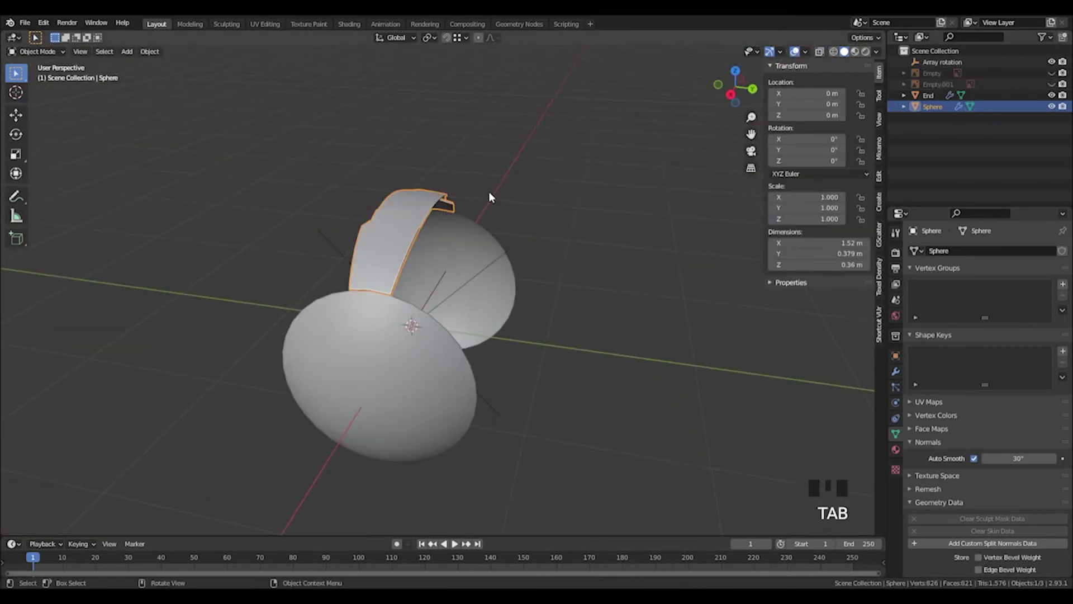
Select the strip object and examine it together with the end caps from several angles
scroll(503, 207, "up", 1)
left_click(551, 229)
middle_click_drag(551, 230, 509, 319)
left_click(460, 256)
left_click(509, 321)
left_click(406, 319)
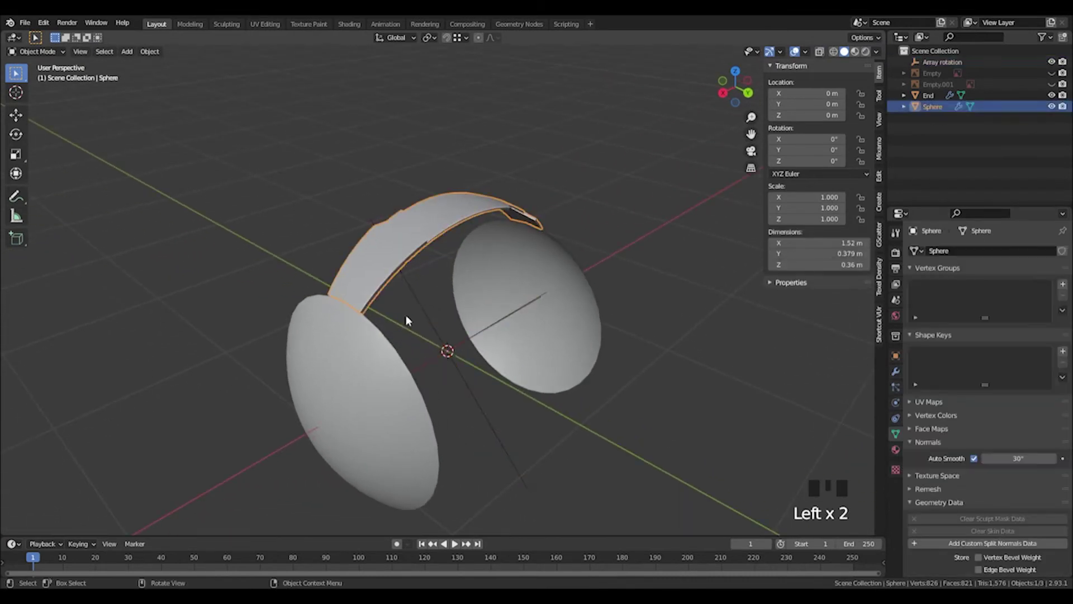
middle_click_drag(407, 319, 399, 249)
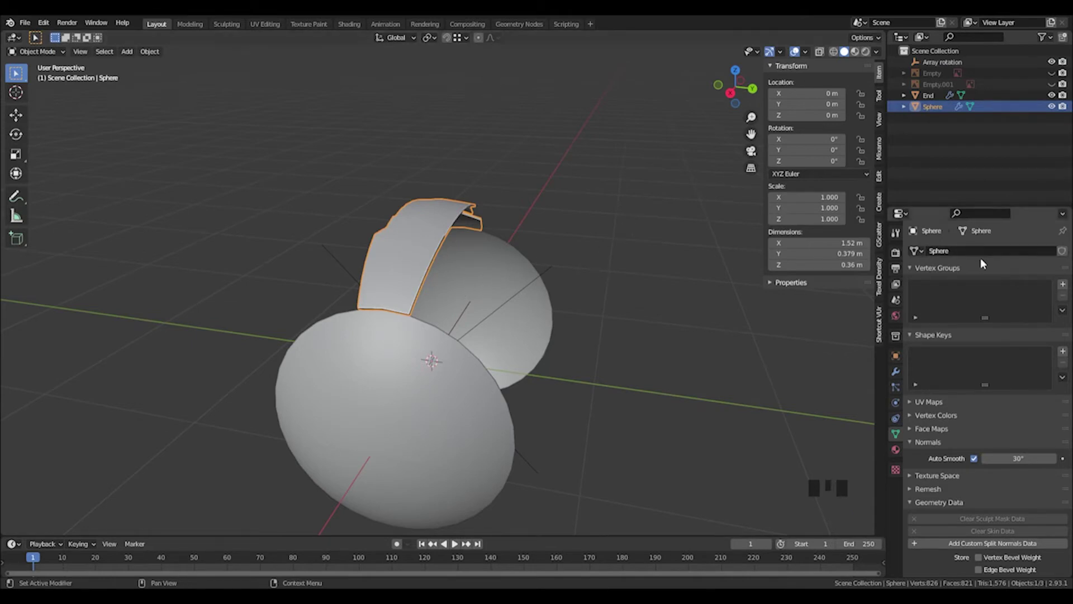
Turn on the viewport display of the strip's Array modifier and raise its count to 8
left_click(896, 373)
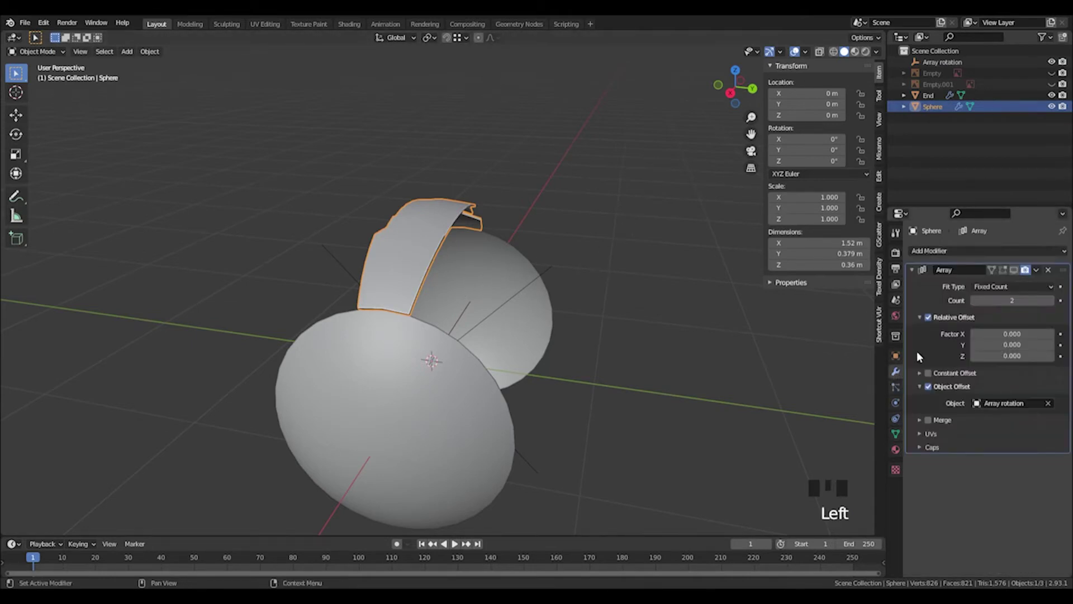
left_click(1014, 269)
middle_click_drag(544, 288, 331, 272)
middle_click_drag(436, 280, 652, 283)
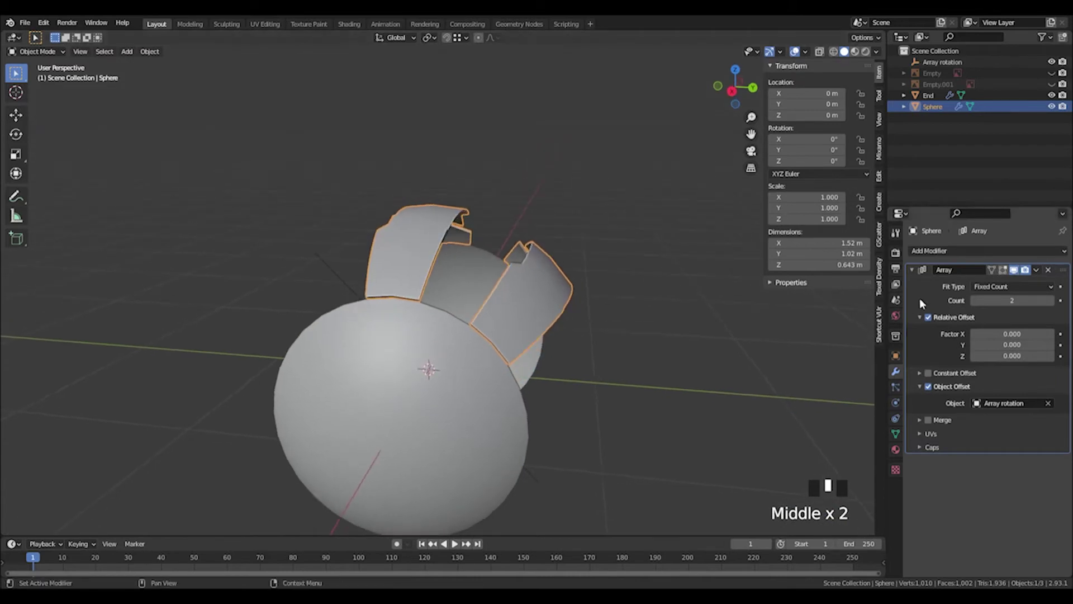
left_click(1051, 301)
left_click(1051, 301)
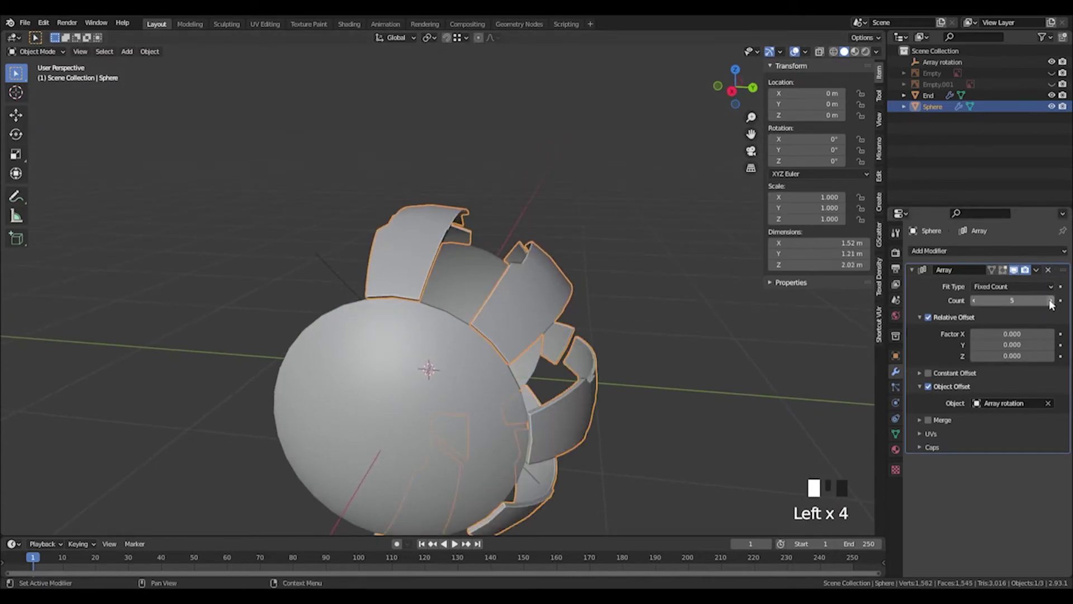
left_click(1052, 300)
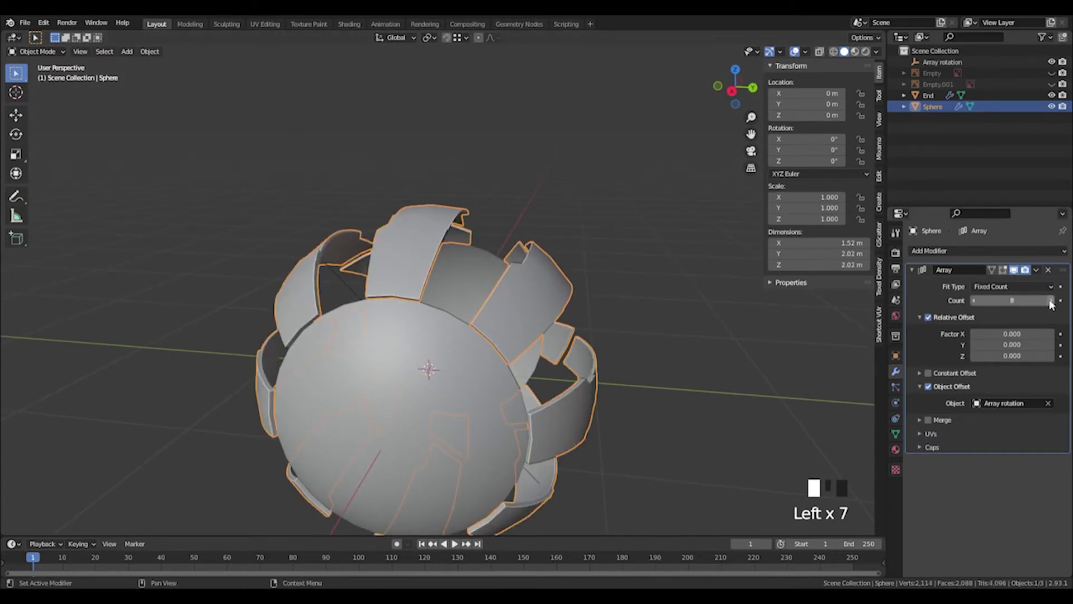
middle_click_drag(551, 302, 653, 252)
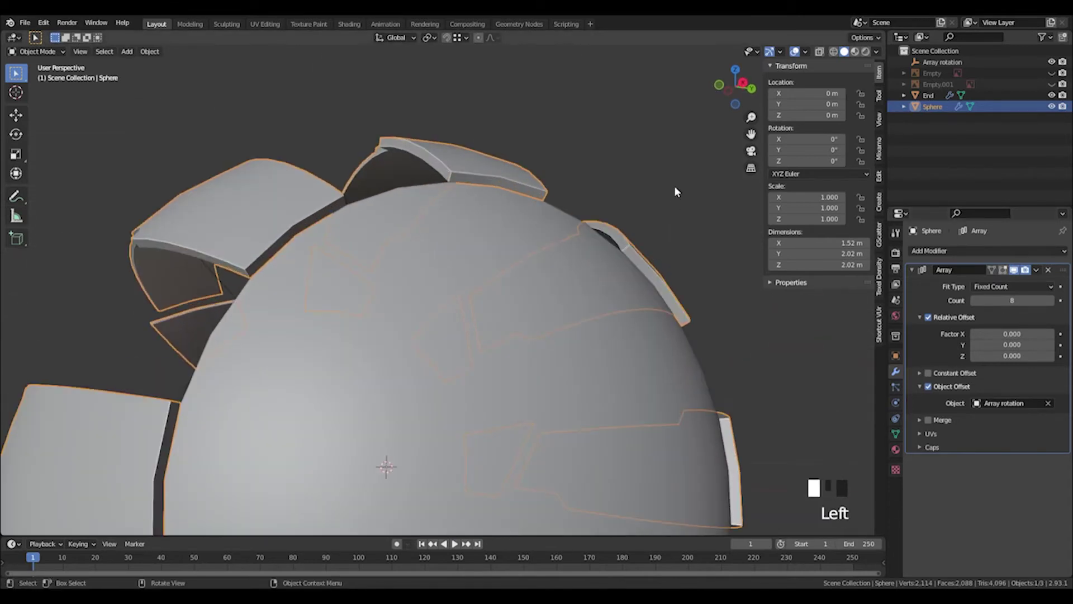
Apply the Array modifier so the eight plate strips become real geometry
left_click(675, 187)
middle_click_drag(675, 187, 527, 218)
scroll(551, 279, "down", 4)
mouse_move(551, 279)
middle_mouse_down()
mouse_move(732, 267)
mouse_move(773, 299)
mouse_move(535, 289)
mouse_move(459, 308)
mouse_move(545, 286)
middle_mouse_up()
scroll(459, 307, "up", 2)
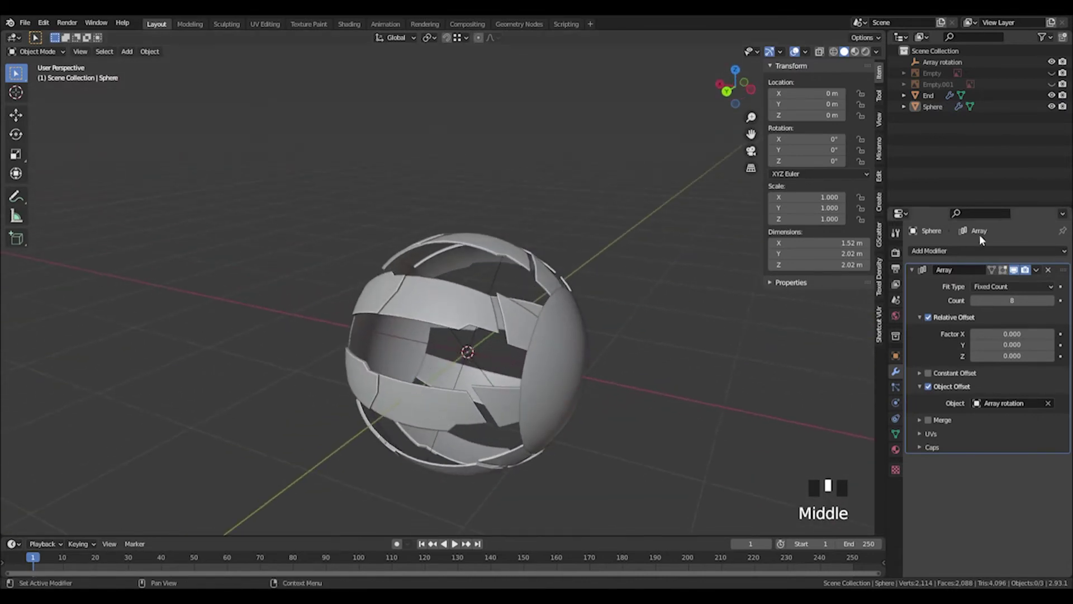
left_click(1037, 270)
left_click(1005, 284)
middle_click_drag(840, 290, 521, 297)
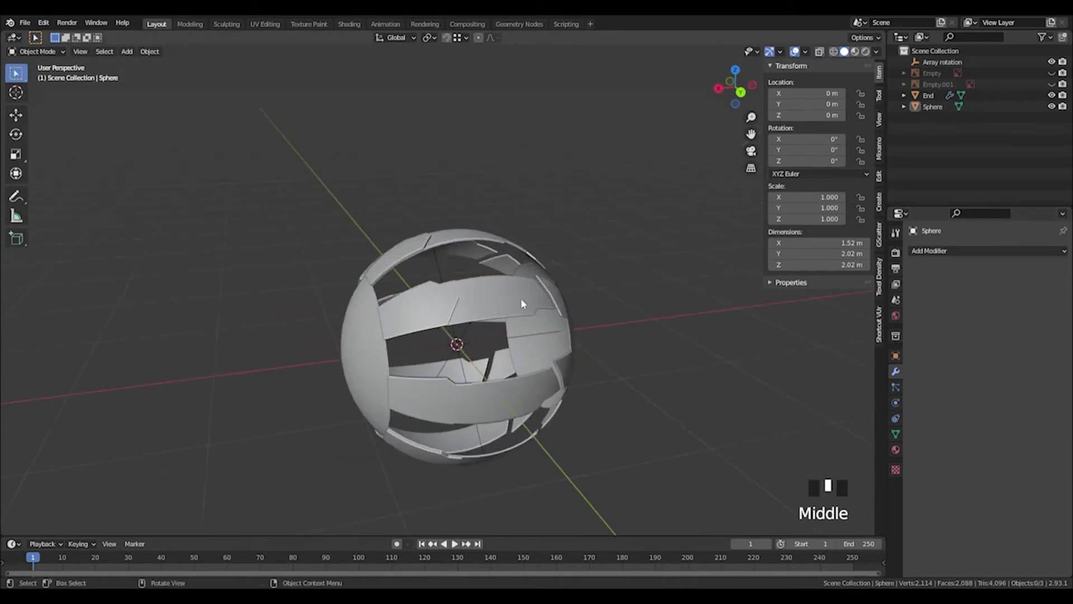
Duplicate the ring of plate strips, leaving the copy in its original position
left_click(521, 297)
middle_click_drag(569, 340, 644, 331)
scroll(644, 330, "up", 2)
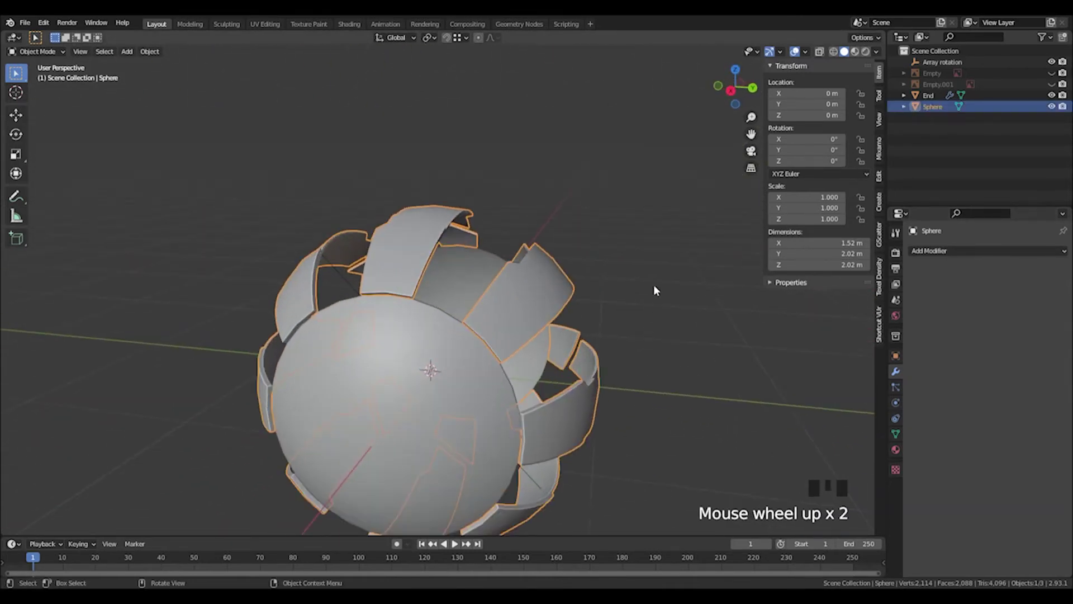
middle_click_drag(654, 290, 655, 300)
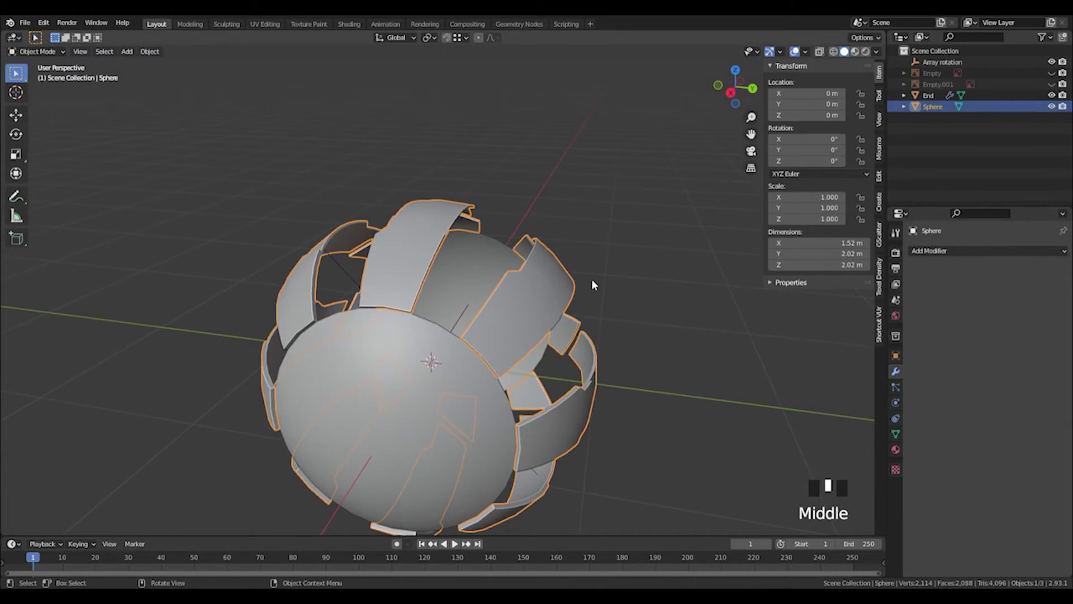
key("shift+d")
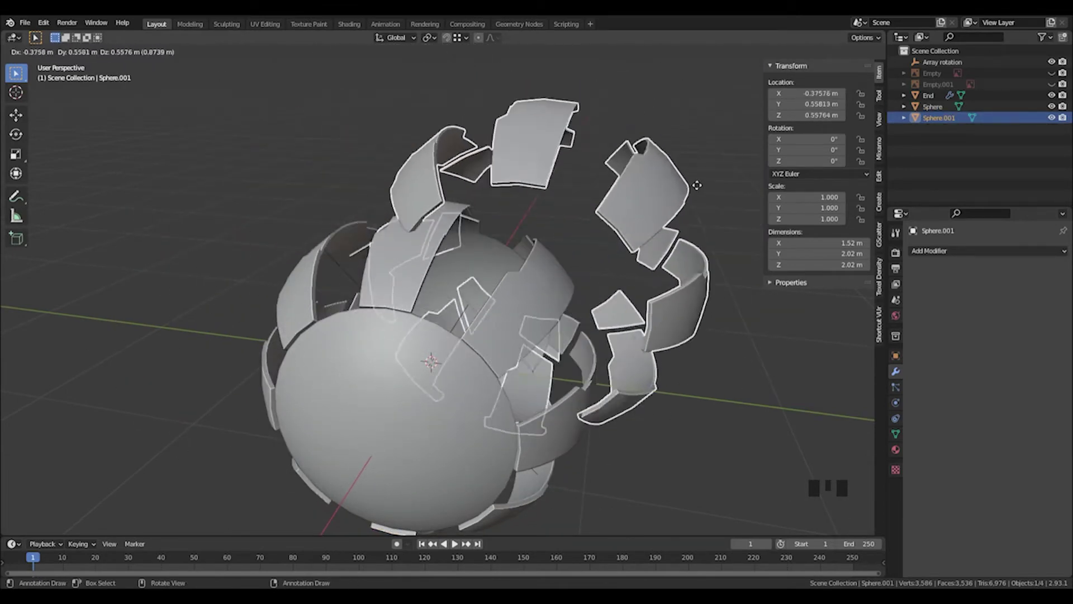
right_click(660, 142)
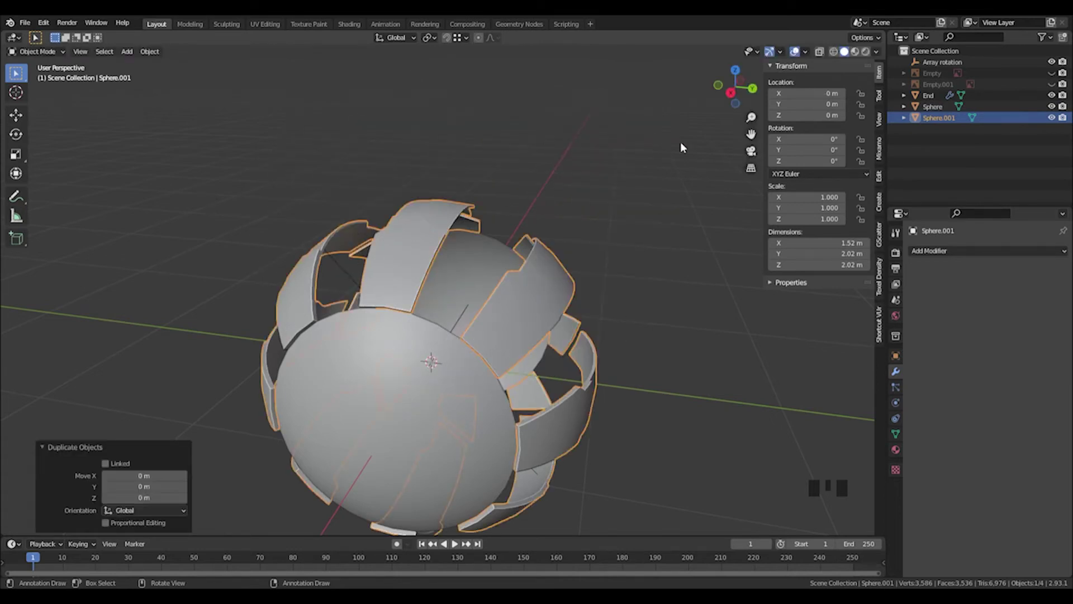
Rotate the duplicated strips about the global X axis, setting the X rotation to -22.5°
key("r")
key("x")
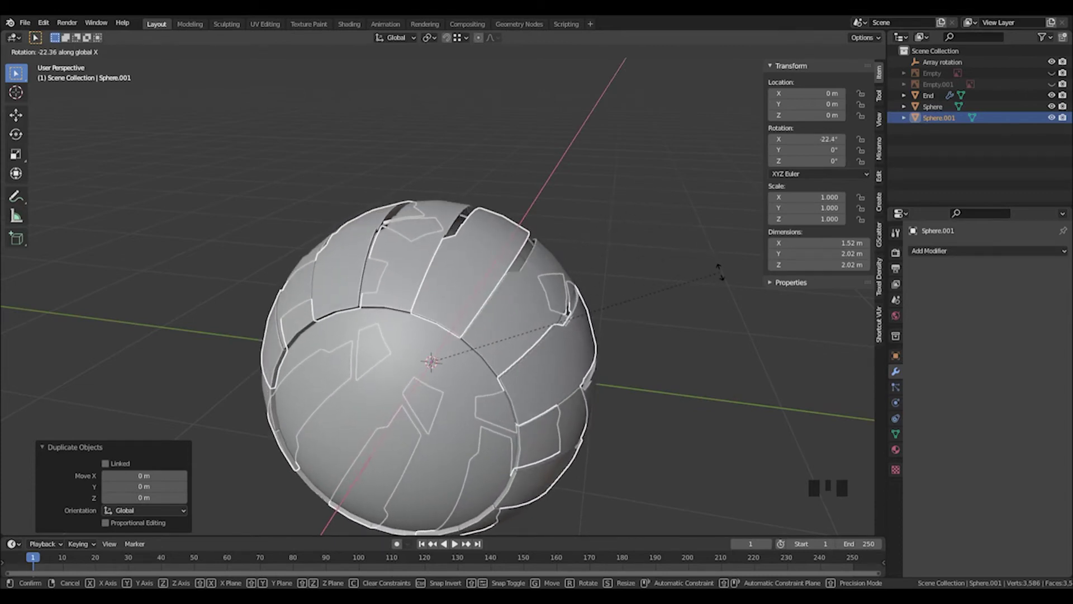
left_click(744, 263)
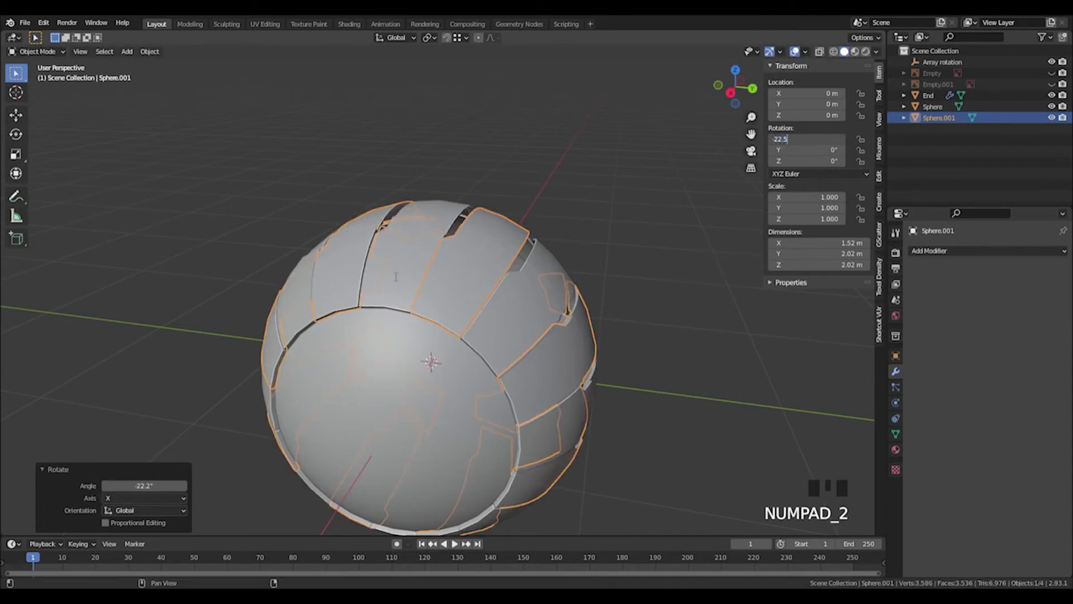
key("Return")
middle_click_drag(632, 265, 365, 274)
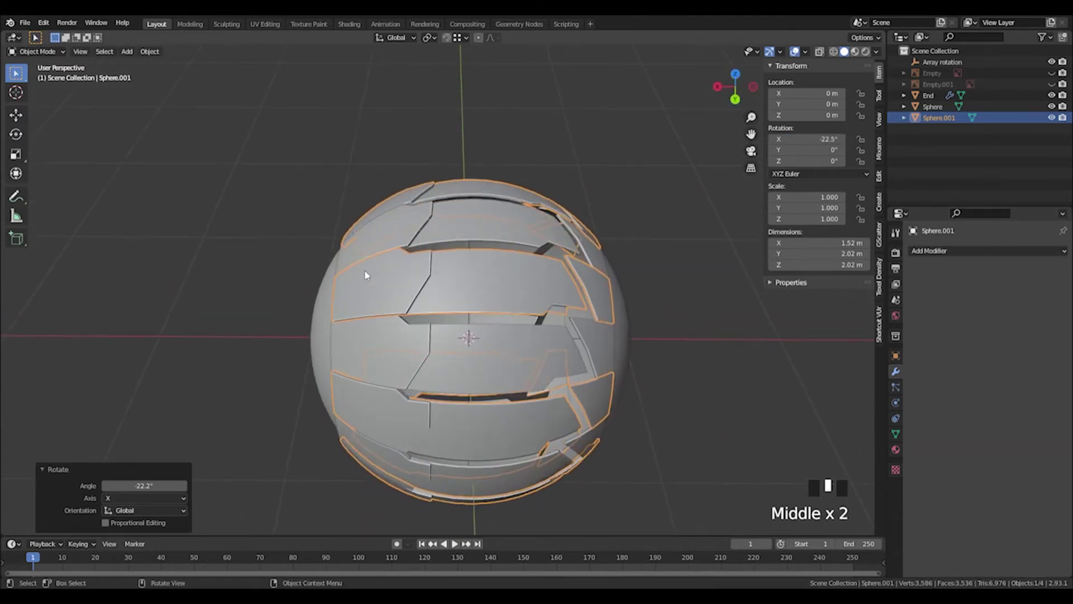
Mirror the duplicated strips by setting their X scale to -1
left_click(829, 197)
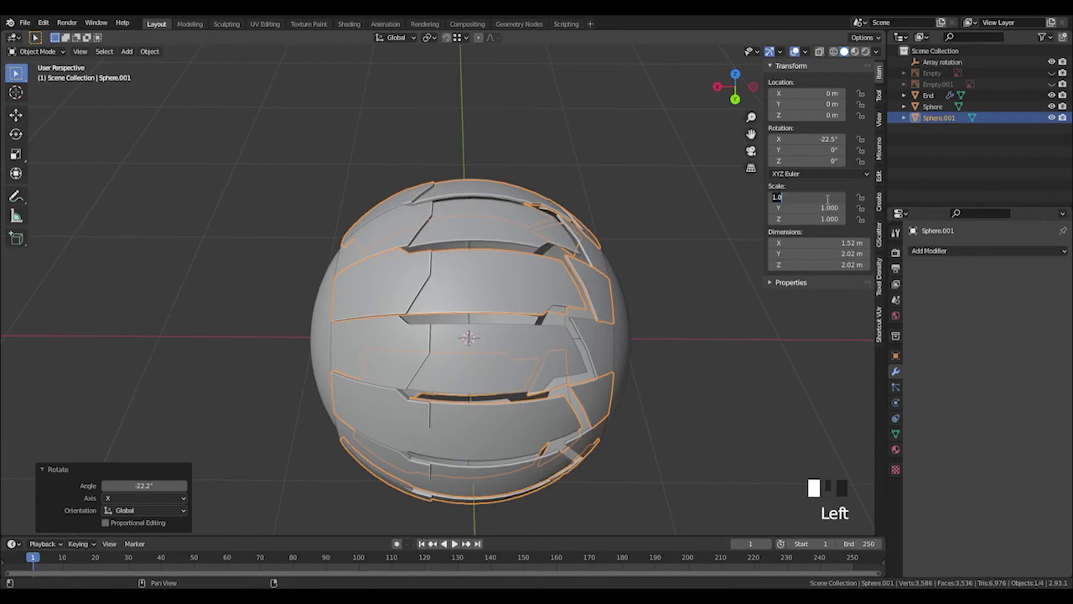
type("-1")
key("Return")
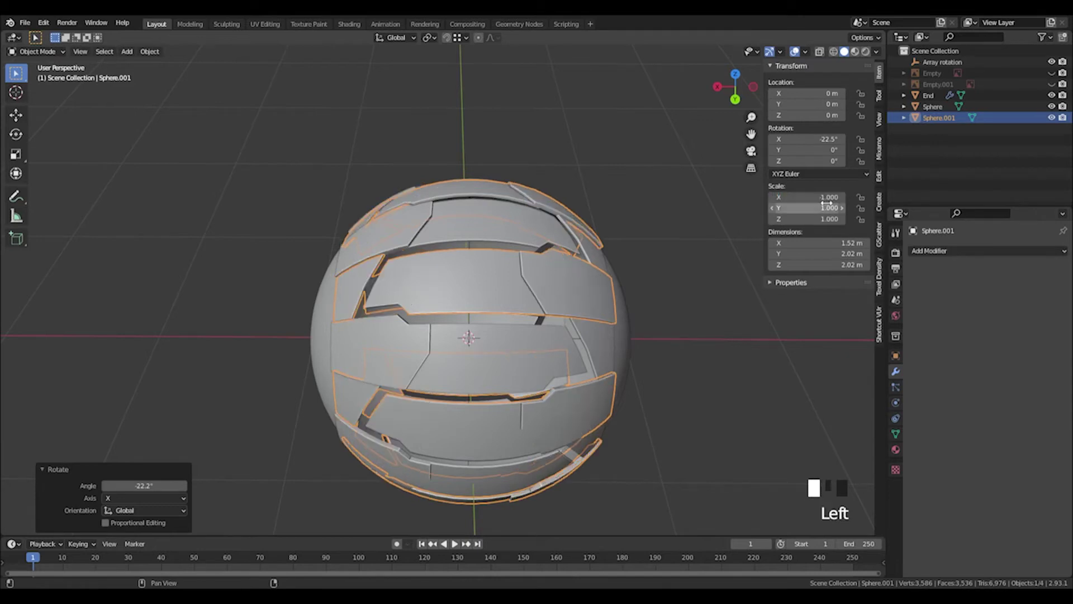
left_click(646, 125)
middle_click_drag(646, 124, 504, 317)
scroll(663, 178, "down", 1)
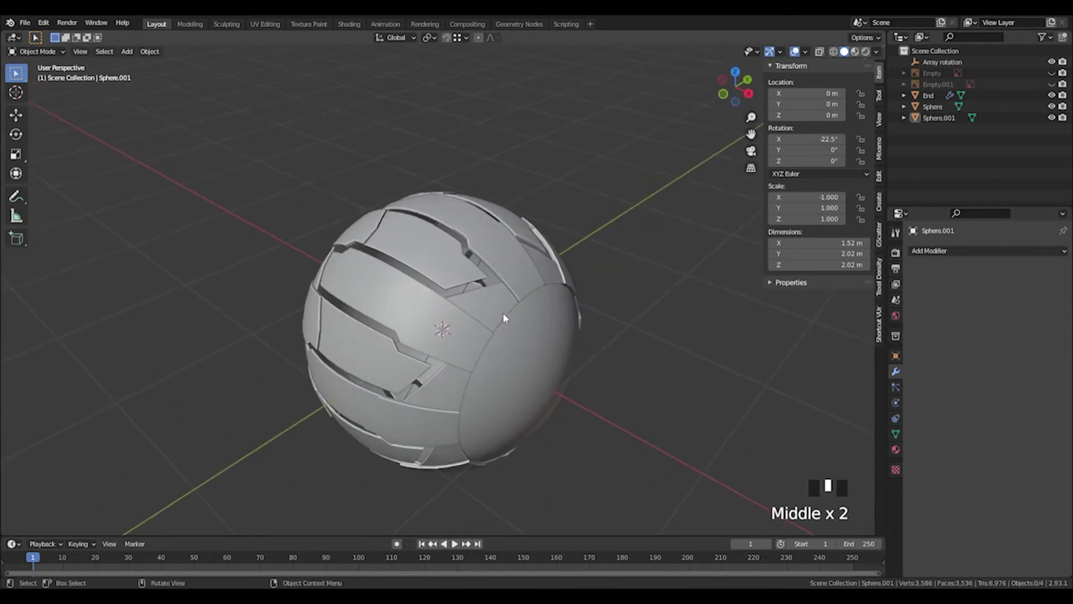
Add a UV sphere with 32 segments, 32 rings and a 1 m radius, and rotate it 90° about Y
key("shift+a")
mouse_move(493, 304)
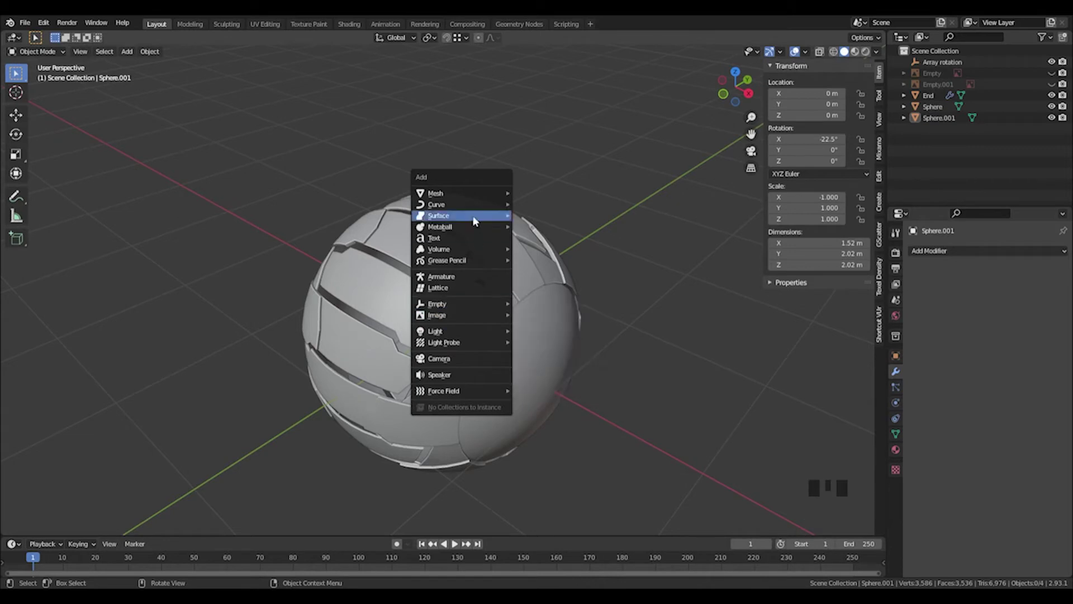
mouse_move(502, 197)
left_click(548, 231)
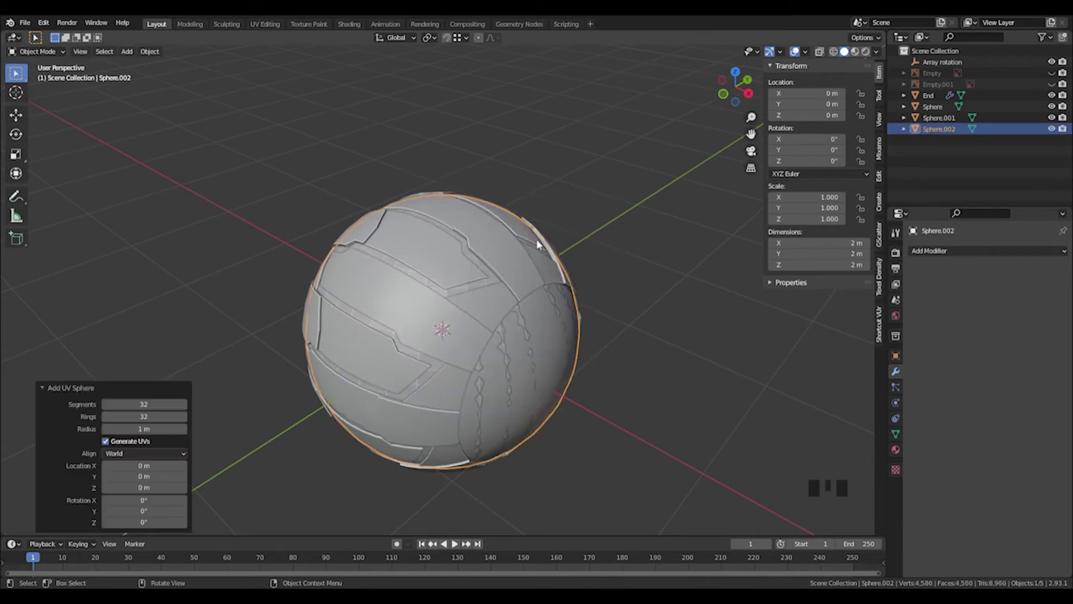
middle_click_drag(536, 239, 502, 273)
type("ry")
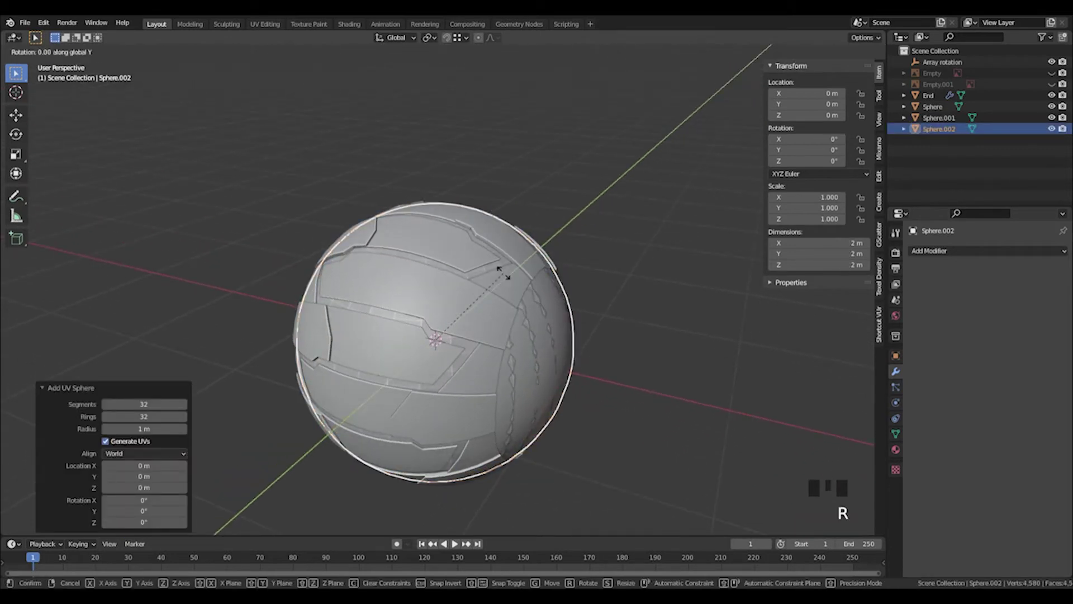
type("90")
key("Return")
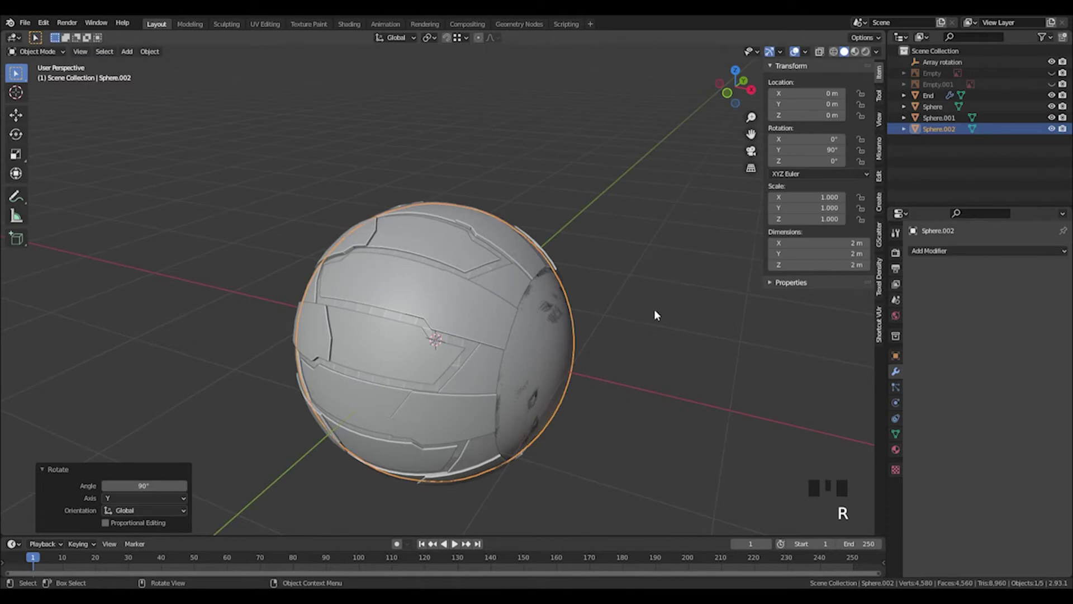
Scale the new sphere down to about 0.989 so it sits inside the plates, and shade it smooth
middle_click_drag(658, 314, 680, 301)
key("s")
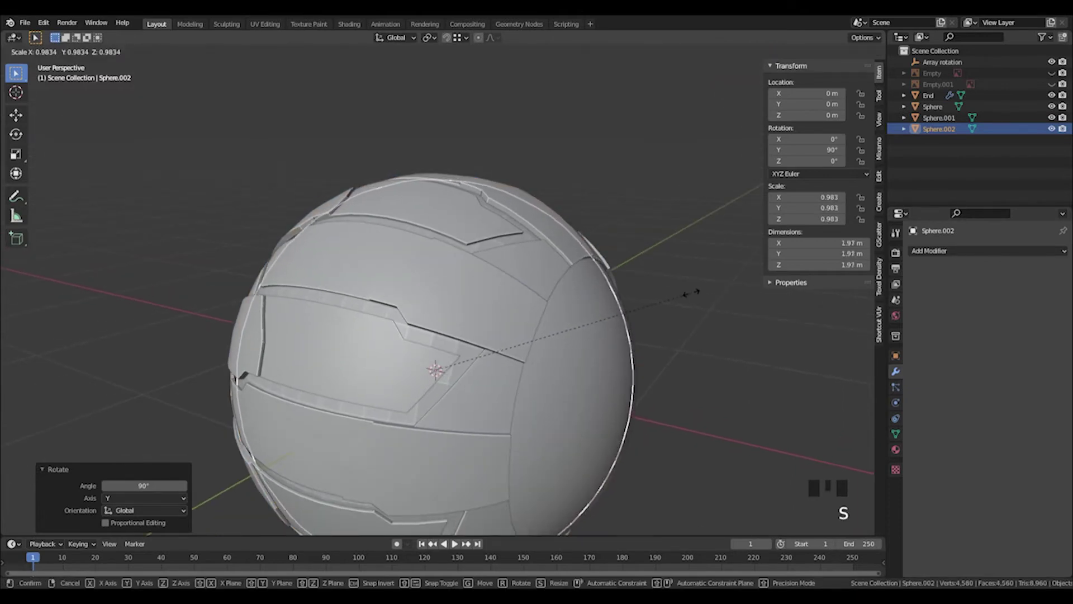
left_click(680, 301)
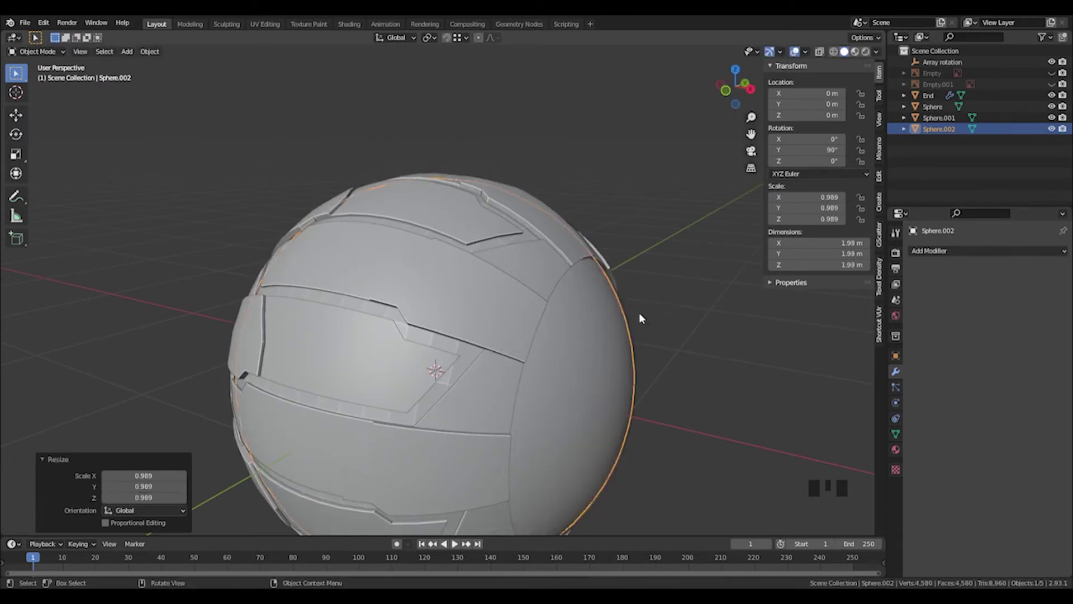
middle_click_drag(641, 317, 530, 262)
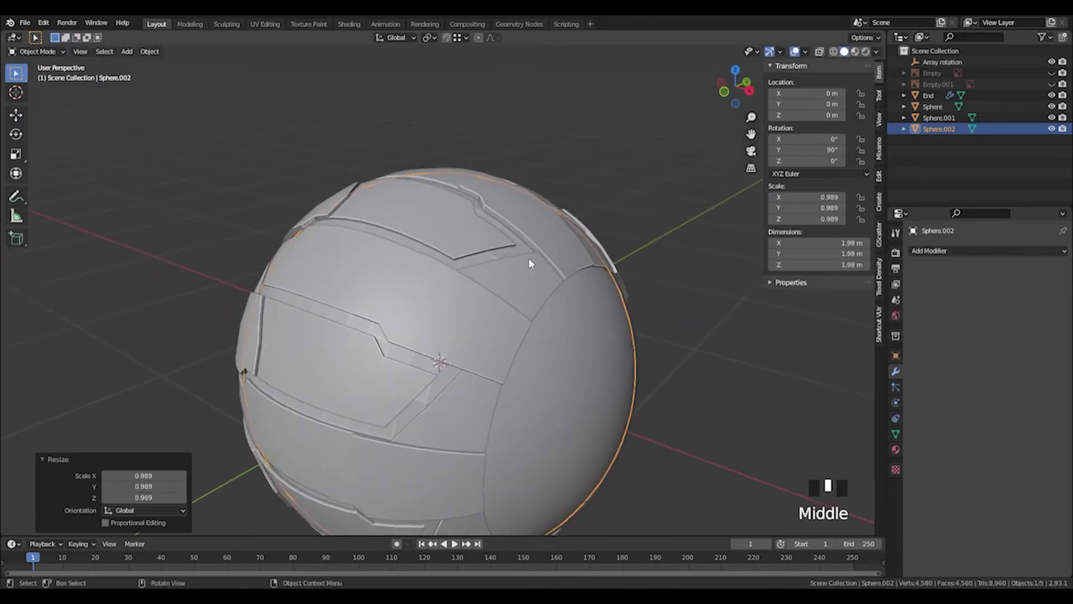
right_click(528, 257)
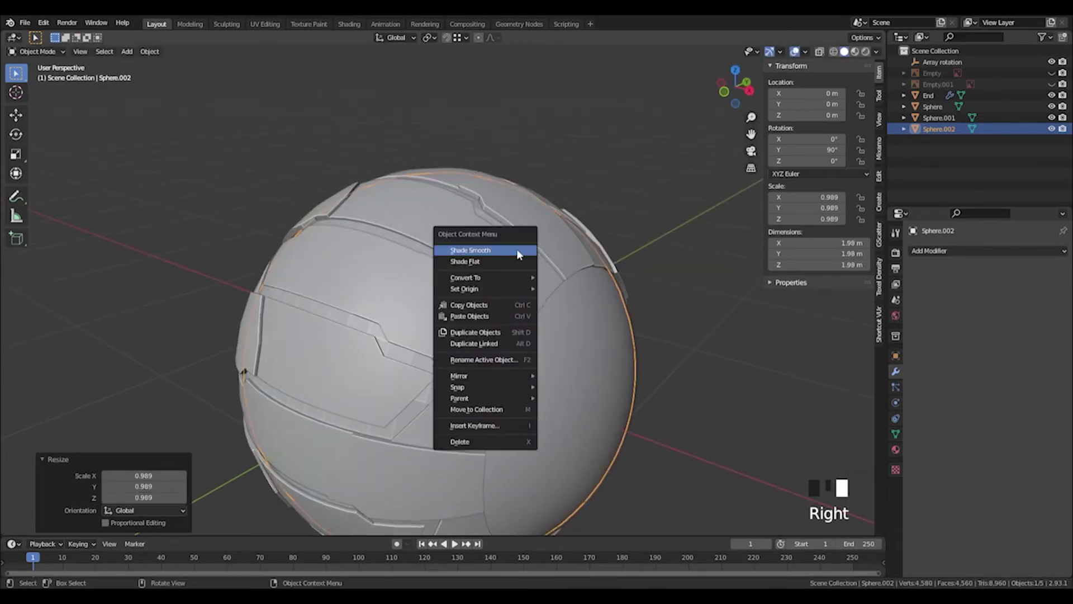
left_click(671, 219)
scroll(675, 235, "down", 2)
Switch the viewport shading to Material Preview and check the colours of the plates and end cap
key("z")
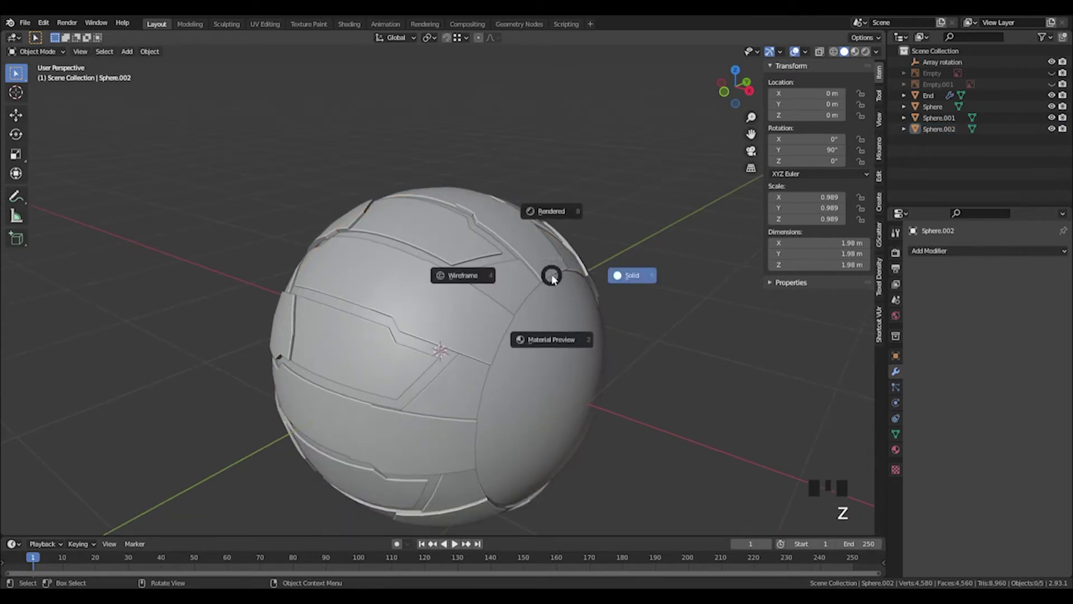
left_click(550, 341)
middle_click_drag(686, 308, 390, 356)
scroll(445, 290, "down", 3)
scroll(390, 356, "up", 2)
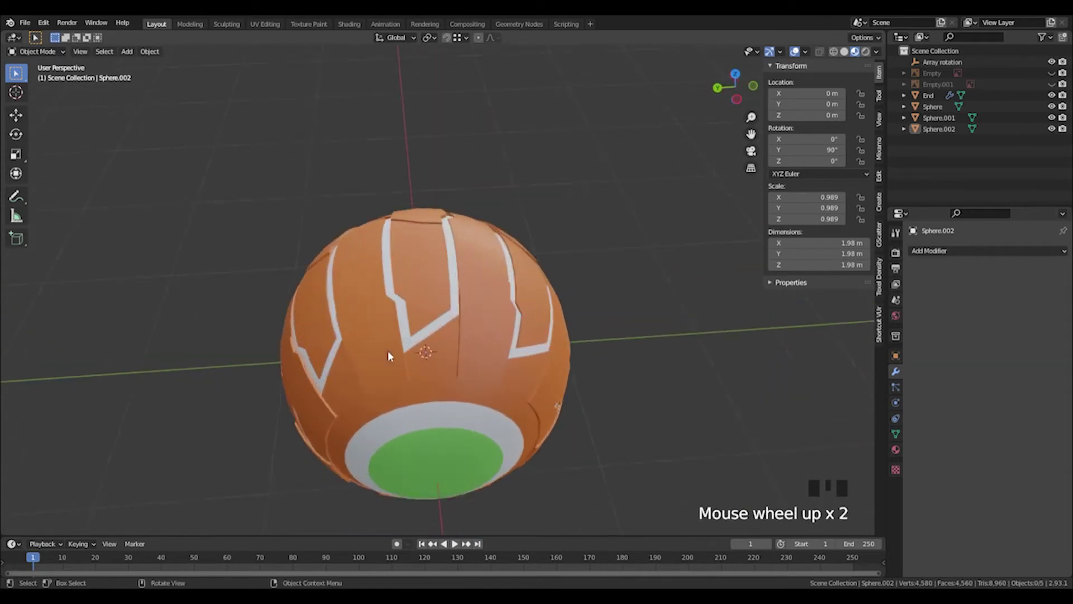
Assign the existing Green material to the inner sphere and check the gaps between the plates
left_click(456, 284)
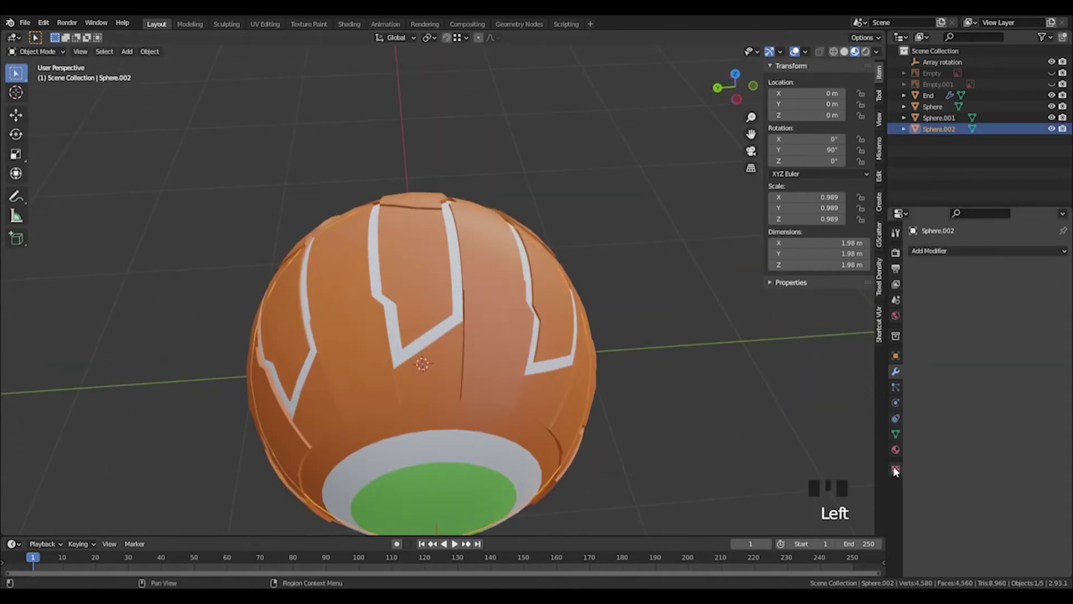
left_click(896, 449)
left_click(914, 298)
left_click(933, 334)
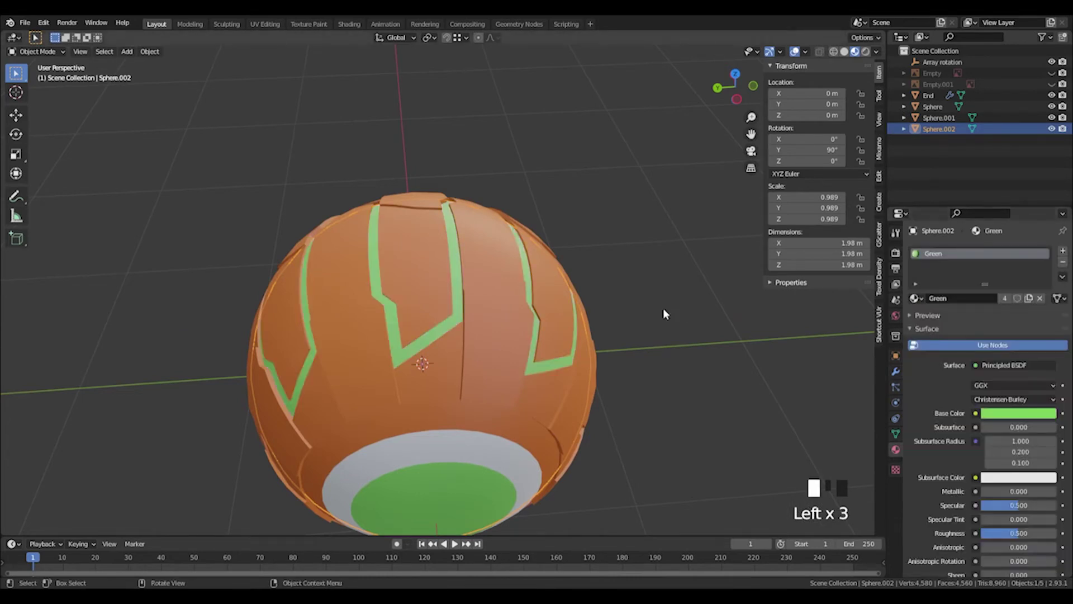
left_click(663, 307)
scroll(627, 329, "down", 3)
middle_click_drag(628, 329, 512, 263)
scroll(624, 274, "up", 3)
left_click(538, 266)
left_click(672, 185)
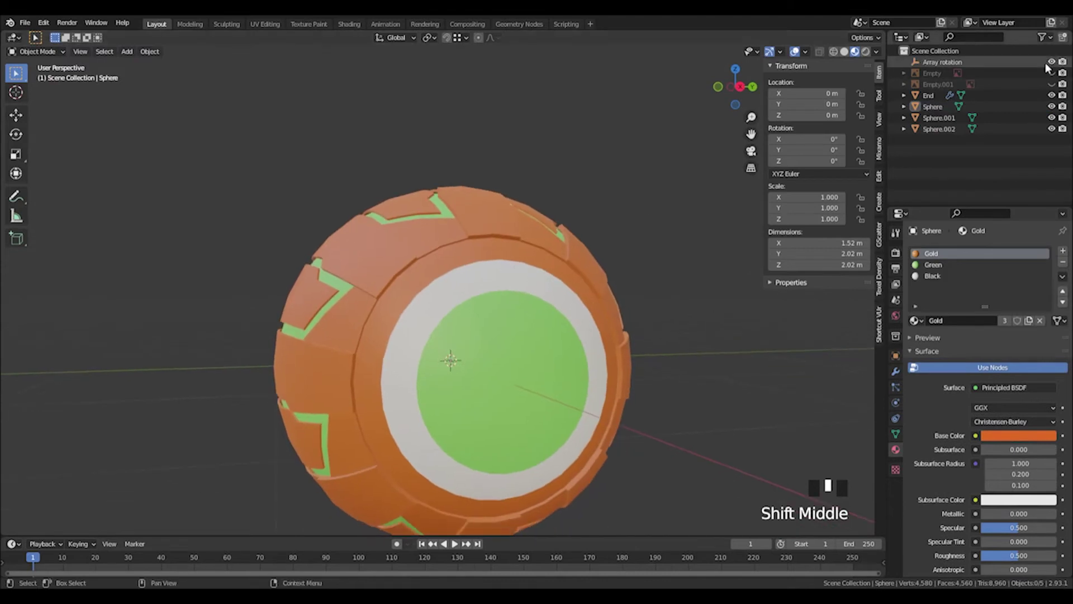
Unhide the reference images Empty and Empty.001 and compare them with the model
left_click_drag(1052, 72, 1052, 84)
scroll(559, 279, "down", 3)
middle_click_drag(559, 280, 654, 274)
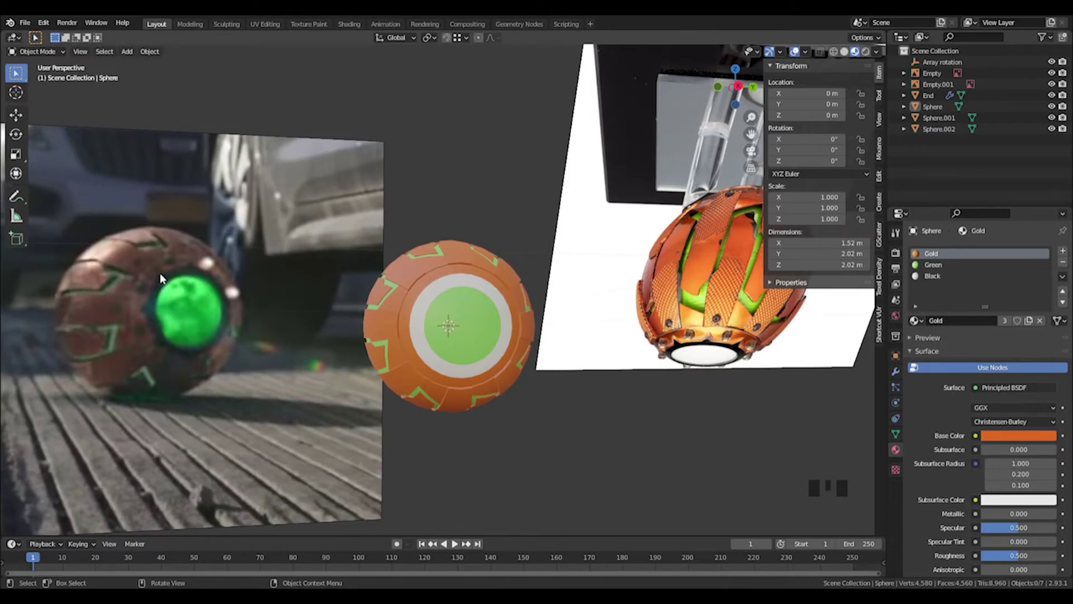
middle_click_drag(401, 308, 406, 326)
scroll(407, 327, "up", 2)
Set the base colour of the end cap's Black material to black and compare the ring with the reference images
left_click(453, 315)
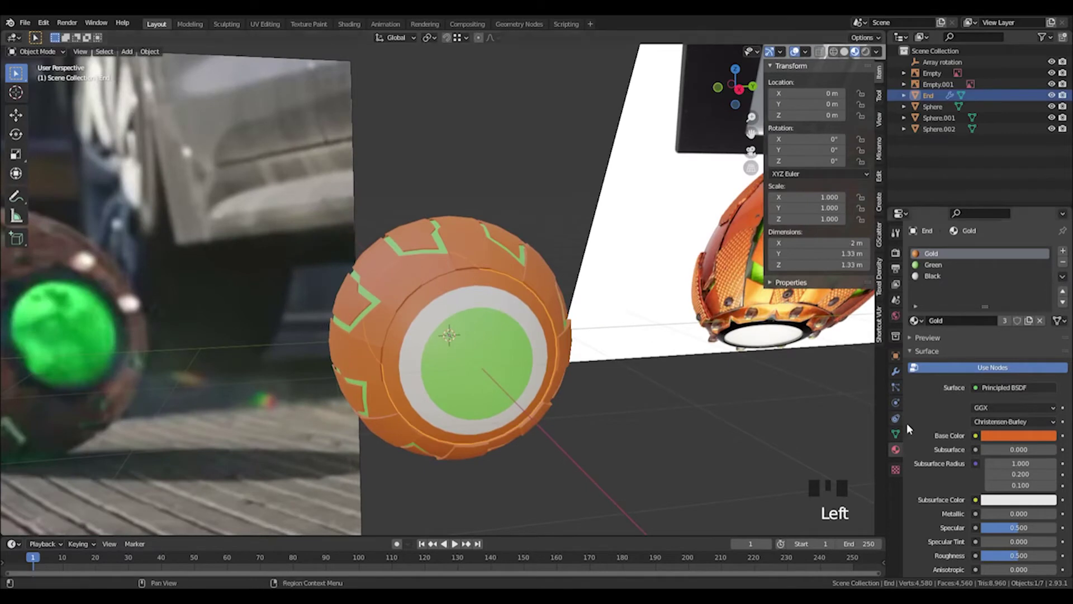
left_click(898, 466)
left_click(896, 449)
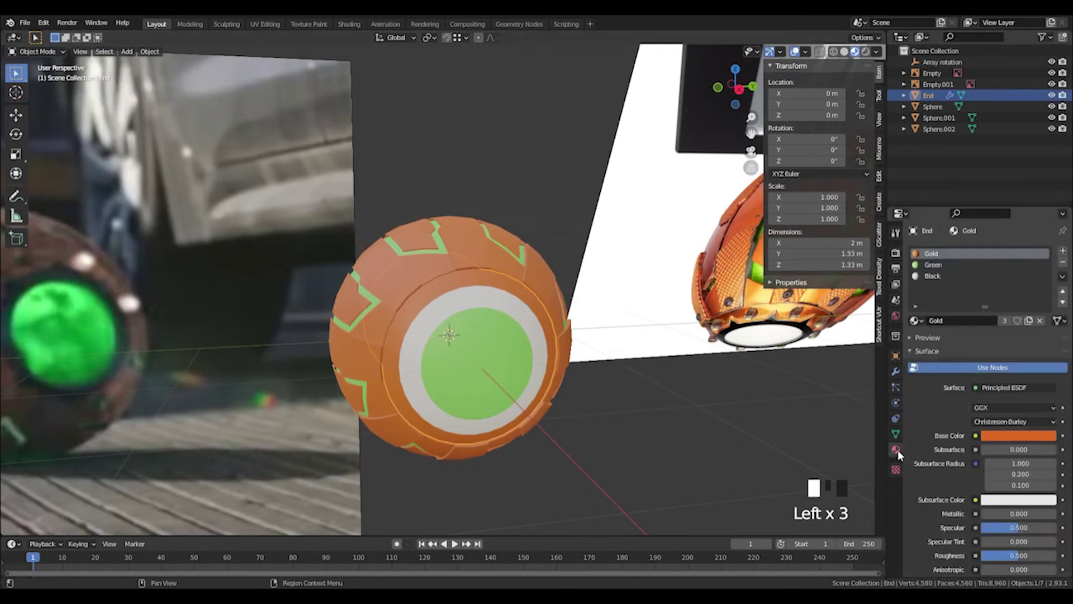
left_click(945, 275)
left_click(1002, 436)
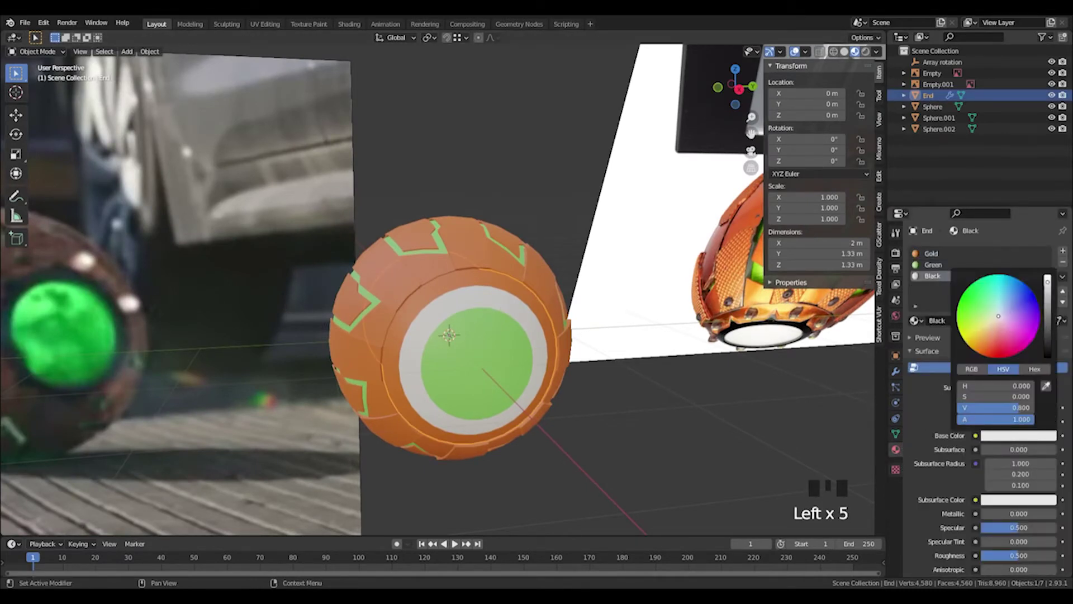
left_click_drag(1048, 283, 1048, 356)
left_click(642, 408)
middle_click_drag(425, 335, 470, 330)
middle_click_drag(458, 329, 506, 294, "shift")
middle_click_drag(256, 242, 685, 294, "shift")
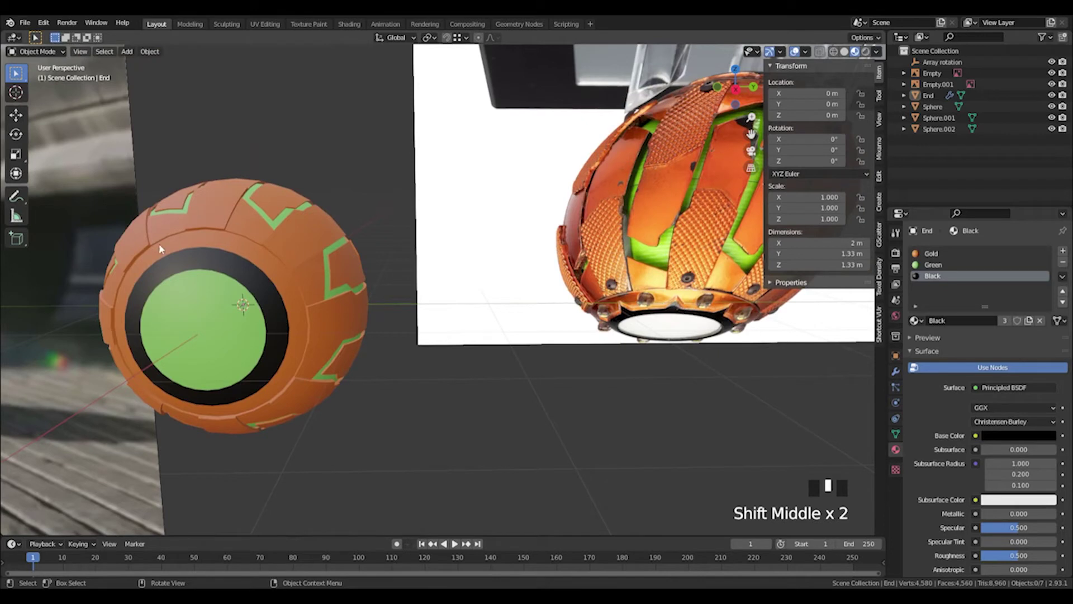
Open the end cap's mesh for editing and compare its green disc and black ring with the reference image
left_click(220, 256)
left_click(220, 256)
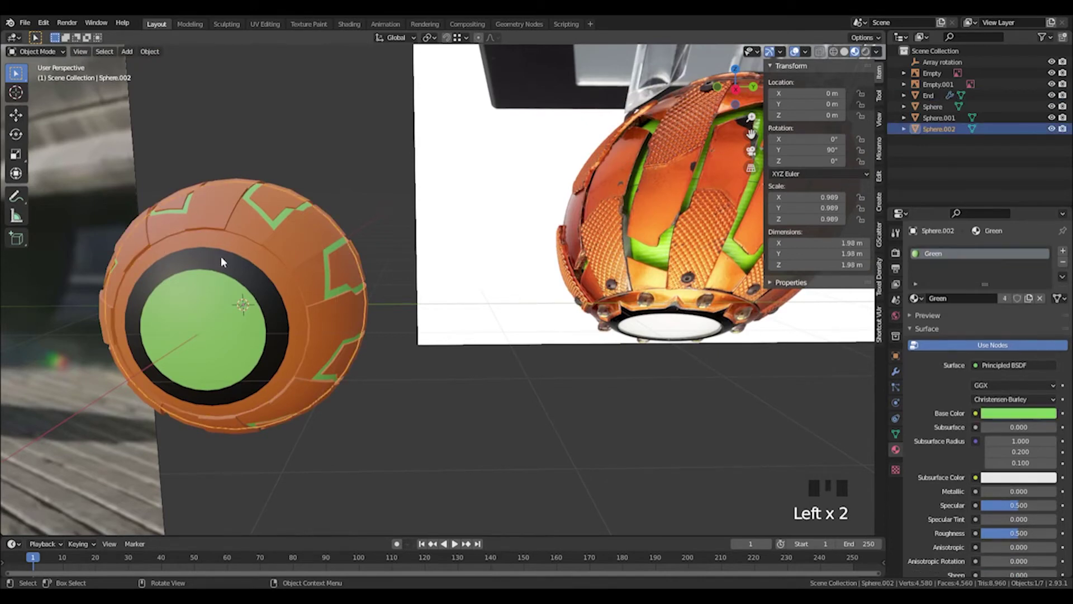
key("Tab")
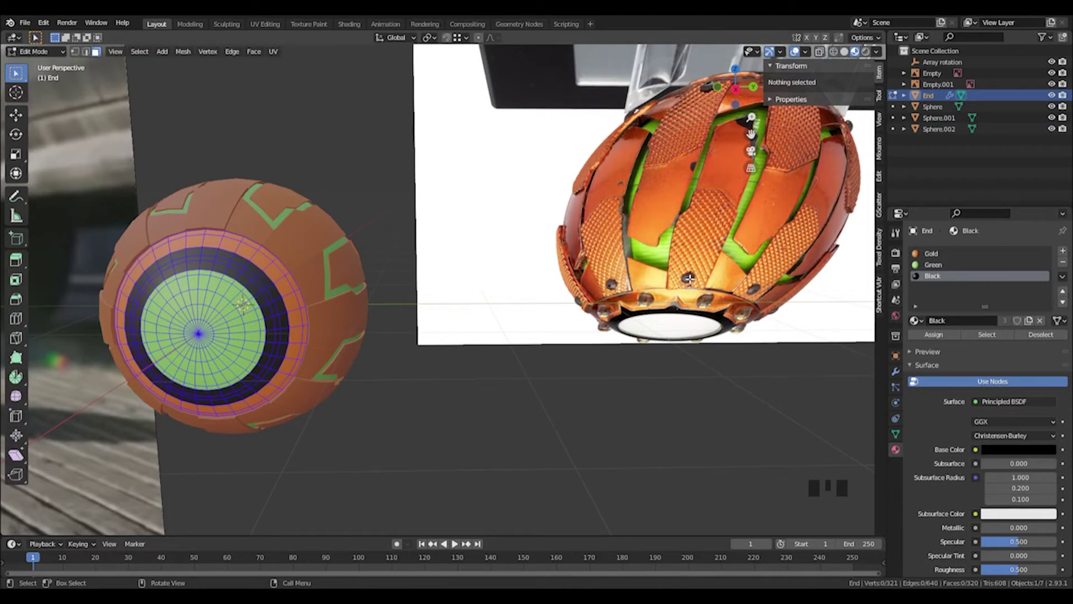
middle_click_drag(261, 251, 462, 199)
middle_click_drag(218, 216, 431, 198, "shift")
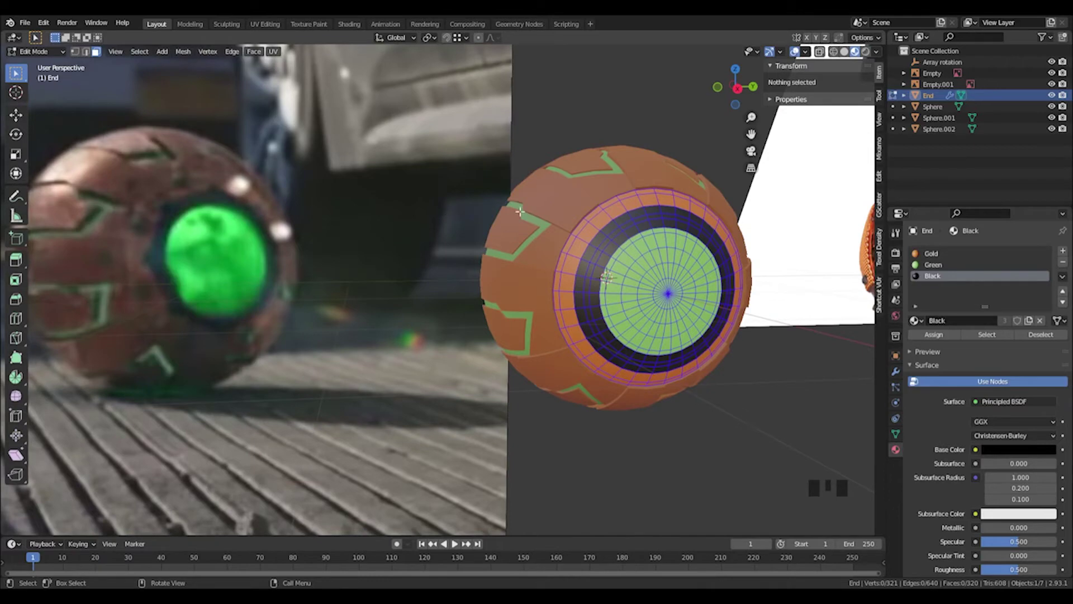
middle_click_drag(520, 211, 546, 246)
scroll(521, 264, "up", 2)
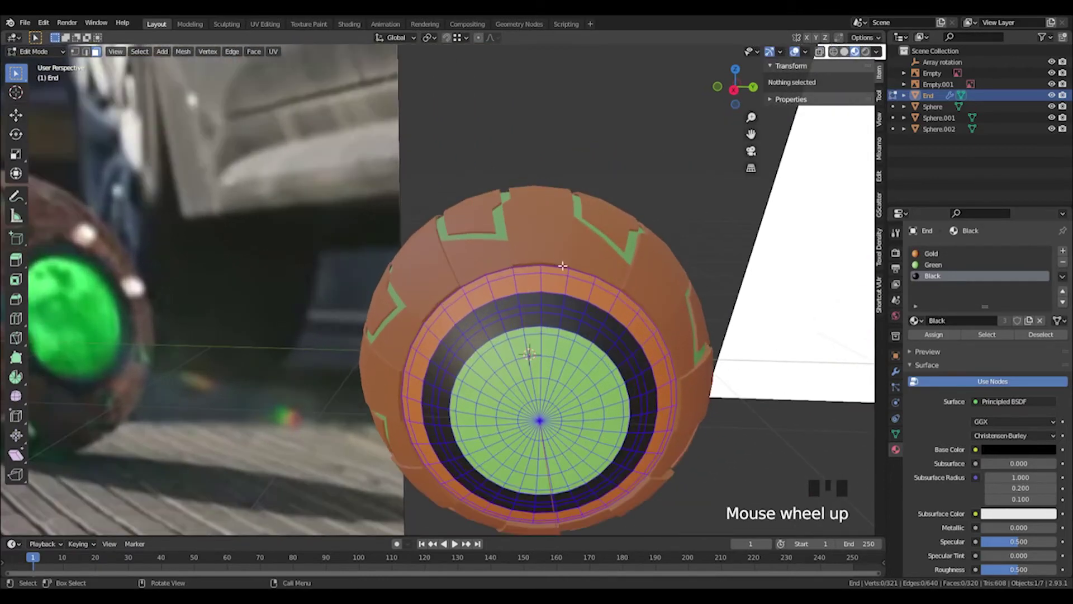
middle_click_drag(534, 203, 764, 138, "shift")
middle_click_drag(626, 140, 22, 235, "shift")
scroll(524, 237, "up", 4)
middle_click_drag(525, 237, 520, 203, "shift")
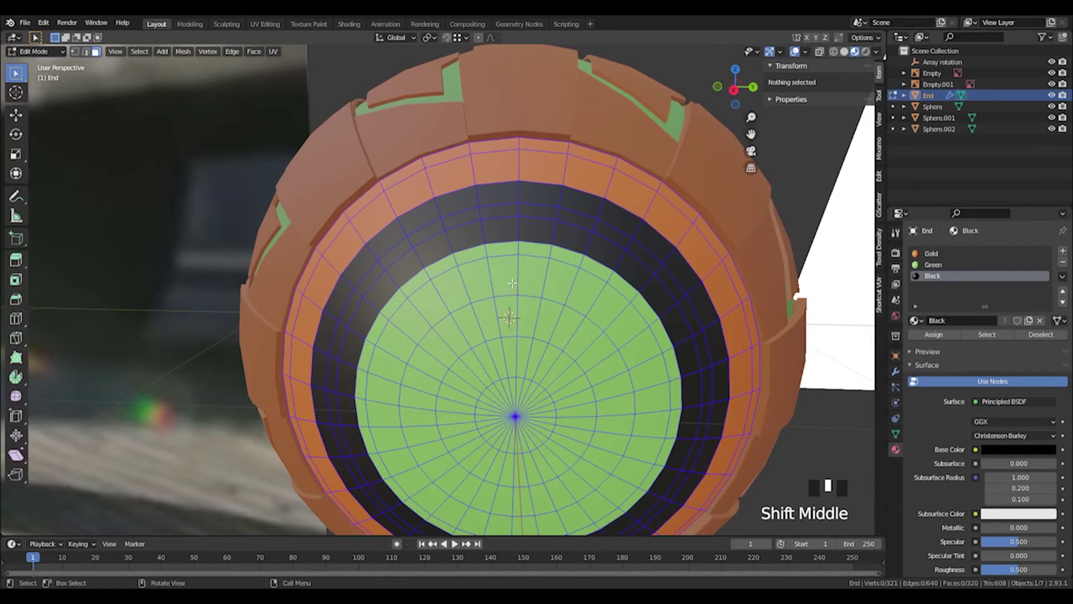
middle_click_drag(520, 283, 537, 282)
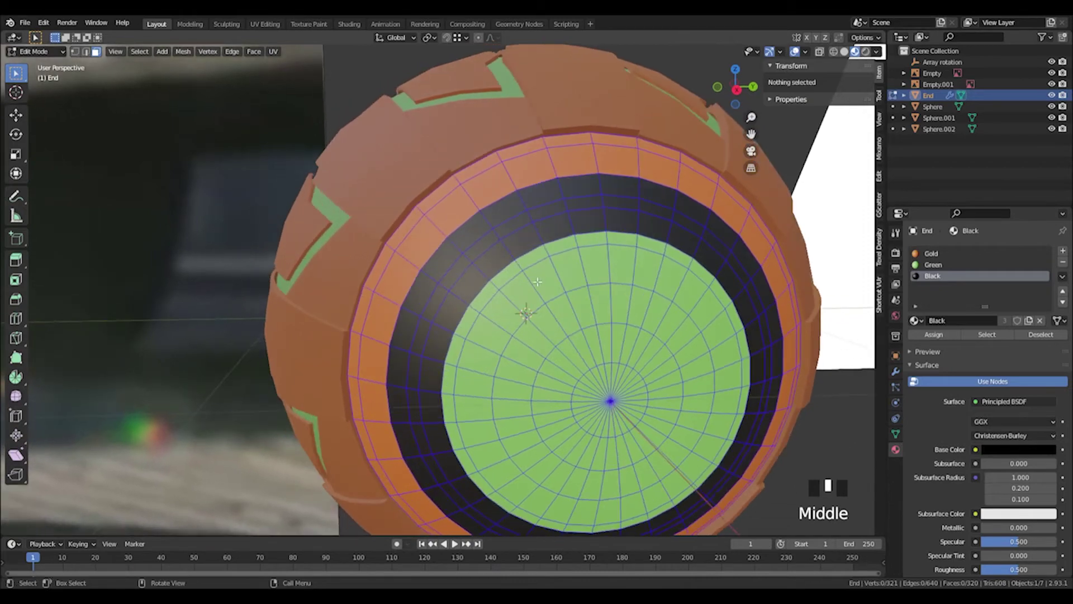
Select all faces of the end cap's green disc and separate them into their own object
left_click(592, 314, "alt")
key("ctrl+KP_Add")
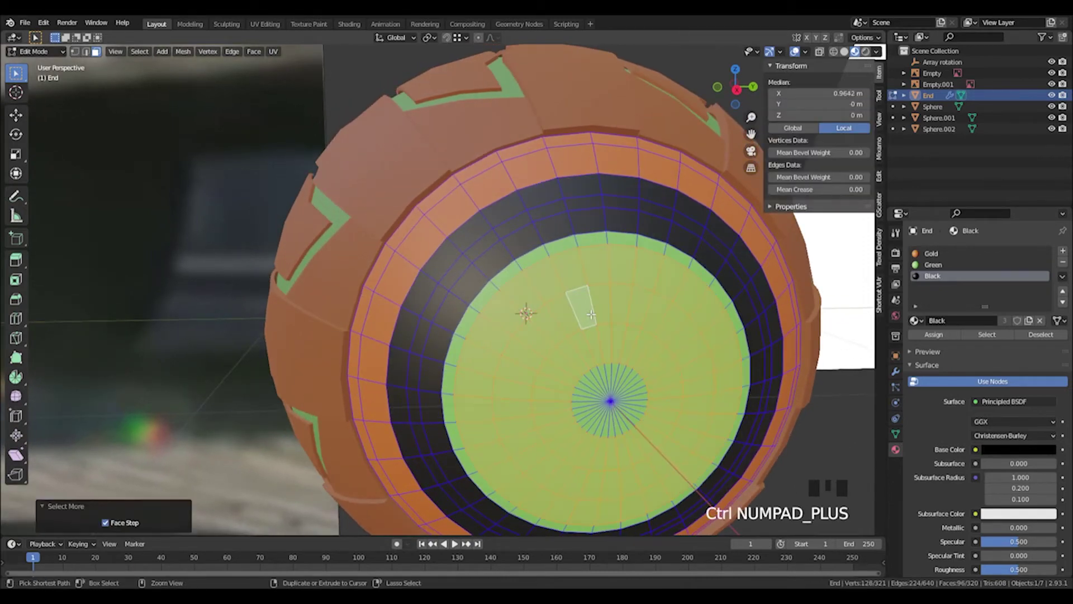
key("ctrl+KP_Add")
middle_click_drag(592, 315, 480, 225)
scroll(362, 286, "down", 3)
middle_click_drag(635, 203, 246, 205, "shift")
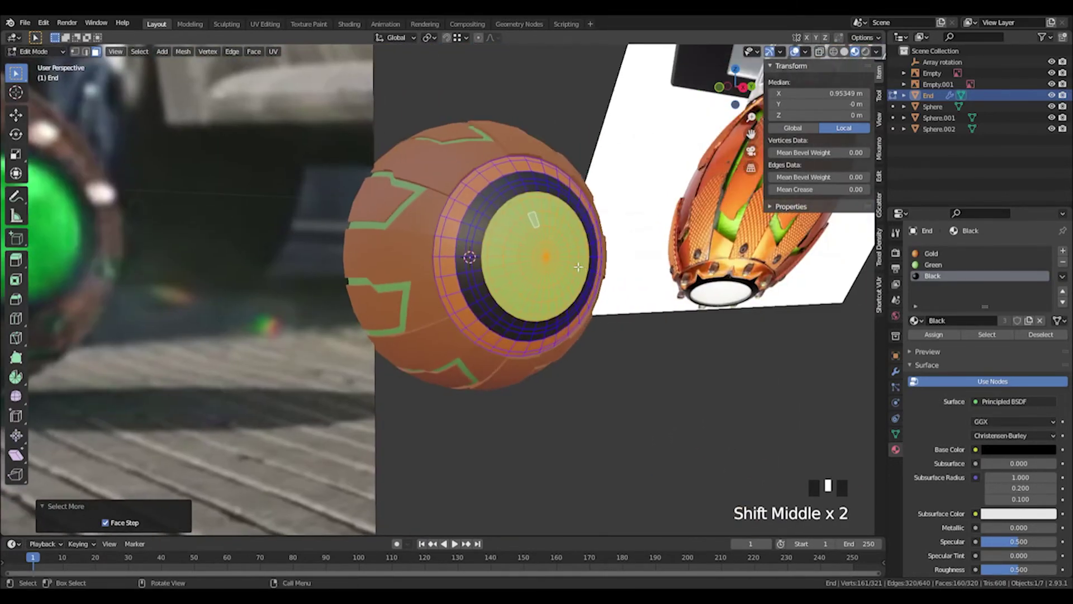
key("p")
left_click(577, 266)
middle_click_drag(577, 266, 690, 368)
left_click(705, 384)
Edit the end ring and the separated disc together and compare the ring with the green-glowing reference ball
key("Tab")
key("Tab")
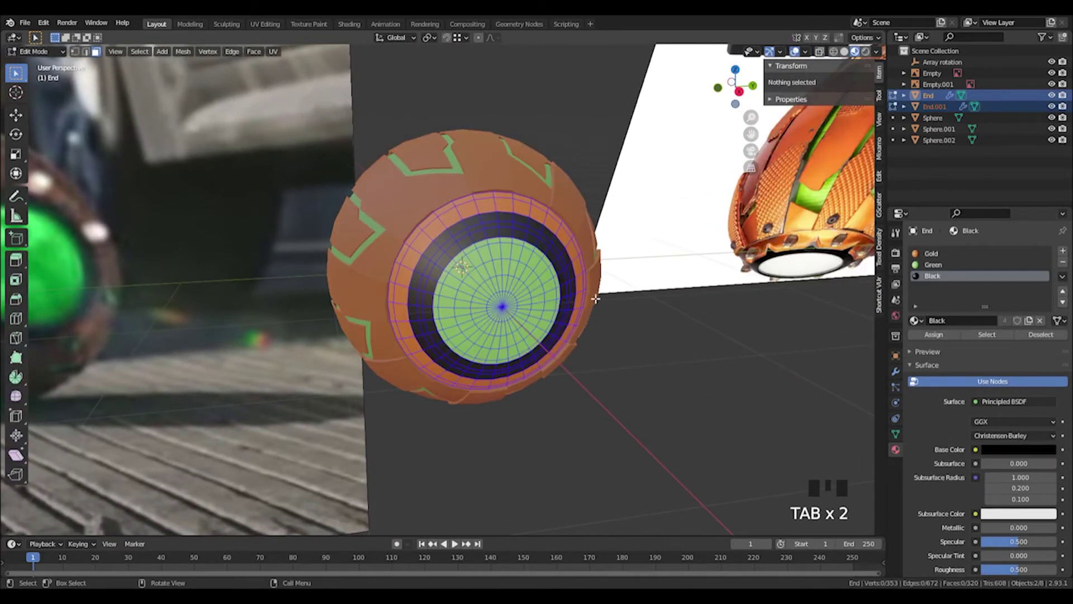
middle_click_drag(596, 299, 467, 215)
scroll(446, 247, "up", 2)
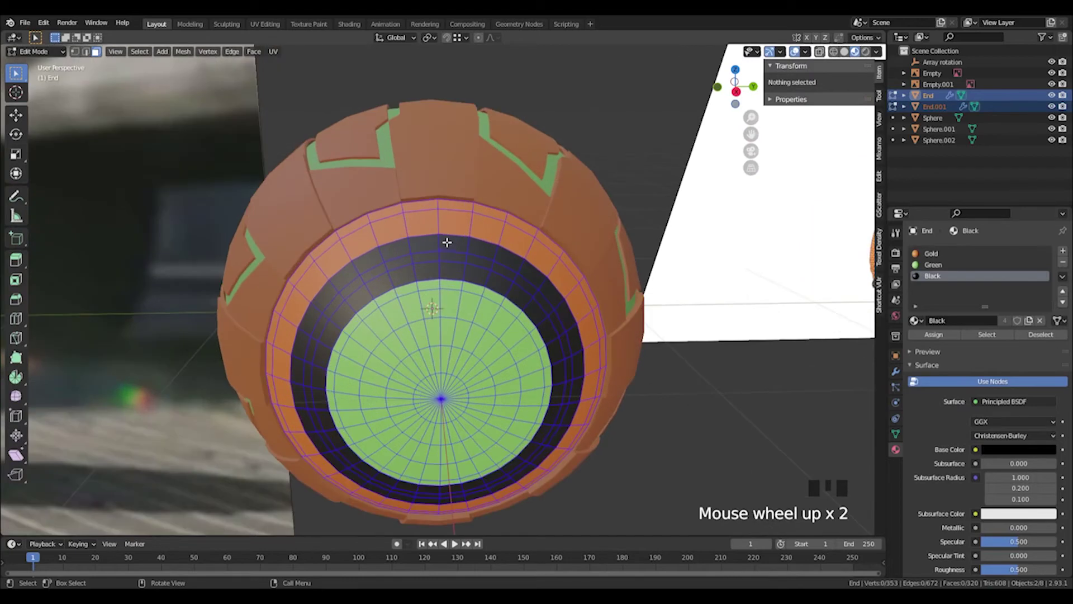
scroll(450, 241, "down", 1)
scroll(450, 241, "down", 1)
middle_click_drag(405, 217, 585, 173, "shift")
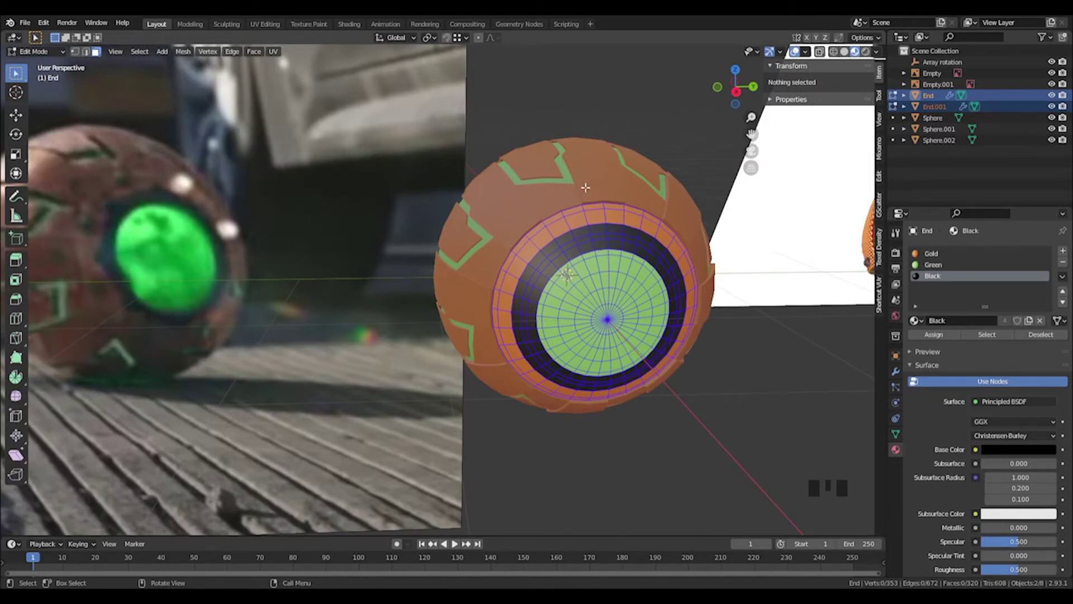
middle_click_drag(585, 187, 584, 195)
left_click_drag(295, 234, 240, 260, "shift")
scroll(545, 232, "up", 2)
middle_click_drag(551, 235, 481, 243, "shift")
Select four adjacent face columns at the top of the end ring and invert the selection across both meshes
left_click(417, 236)
left_click(437, 257, "alt")
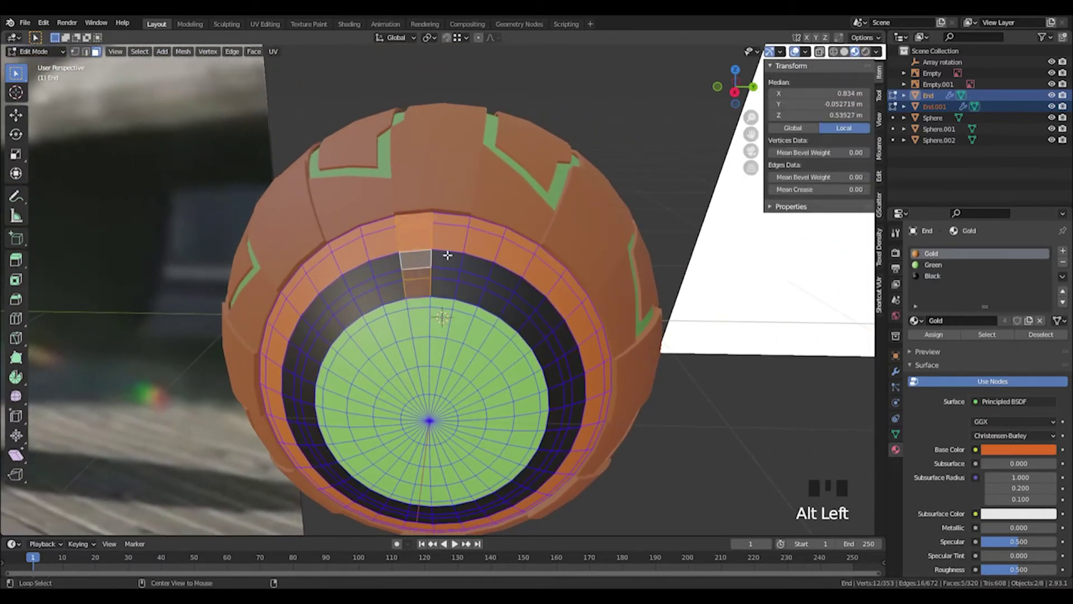
left_click(447, 254, "alt")
left_click(424, 255, "alt+shift")
middle_click_drag(453, 260, 671, 235)
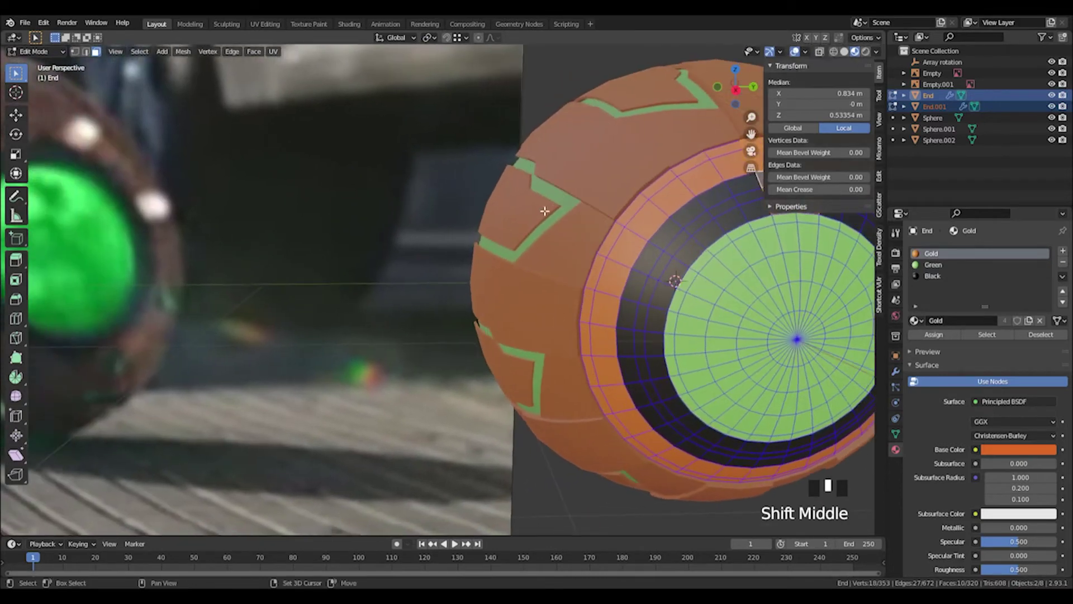
middle_click_drag(278, 244, 240, 239, "shift")
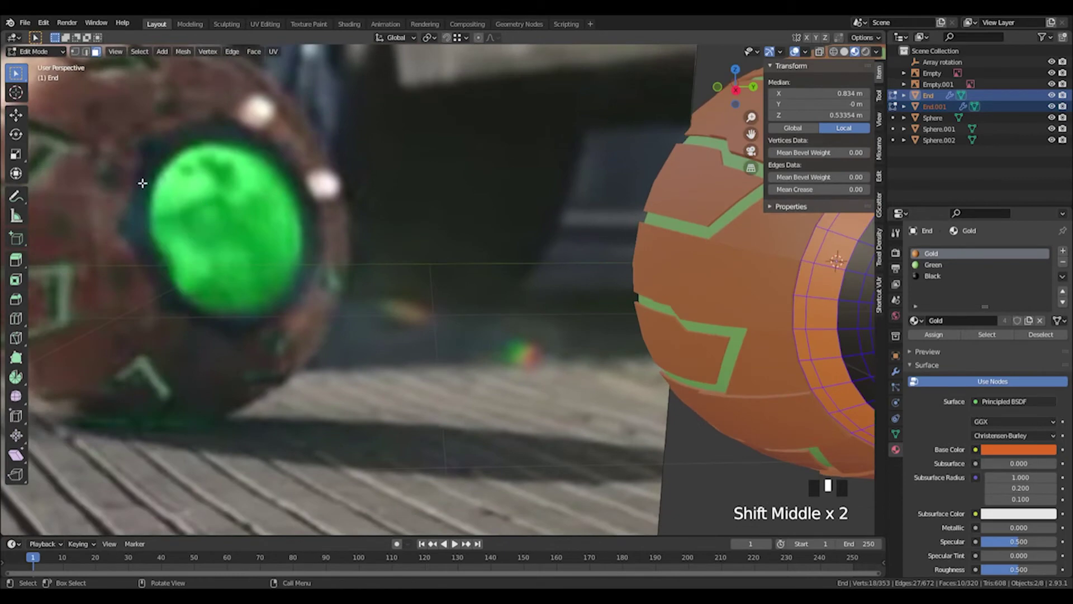
middle_click_drag(648, 208, 447, 194, "shift")
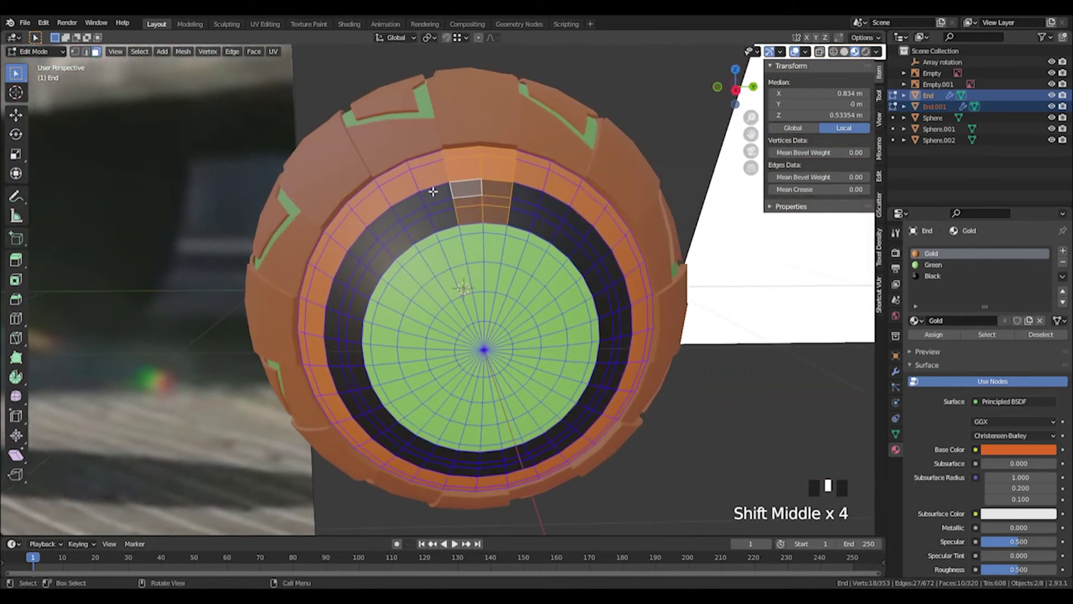
left_click(433, 192, "alt+shift")
left_click(408, 201, "alt+shift")
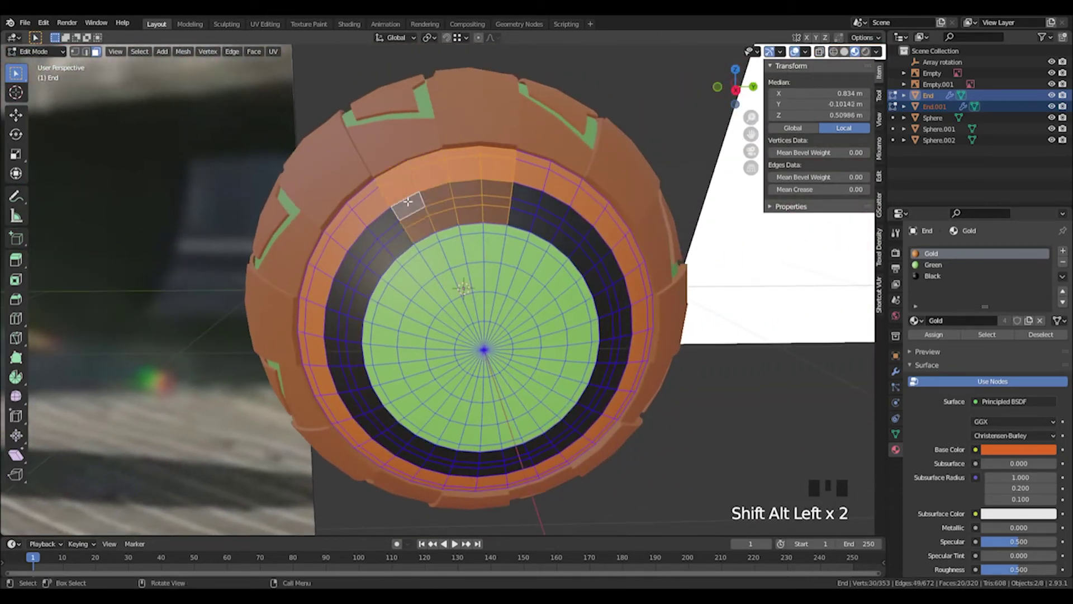
key("ctrl+i")
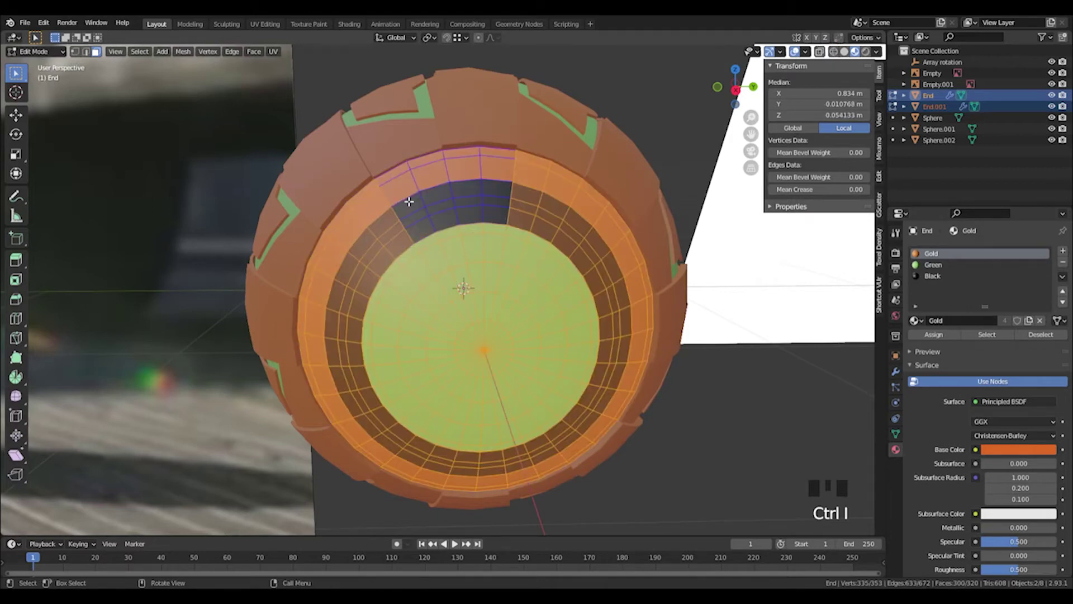
Return to Object Mode and hide the green inner sphere Sphere.002 in the viewport
middle_click_drag(471, 221, 532, 215)
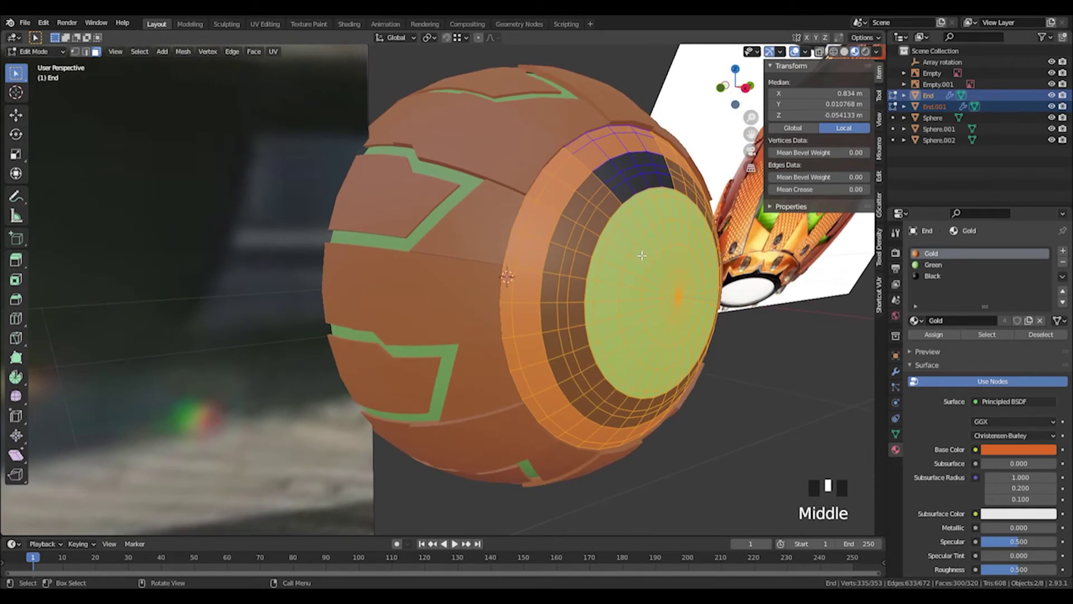
key("Tab")
left_click(666, 264)
left_click(666, 264)
left_click(665, 264)
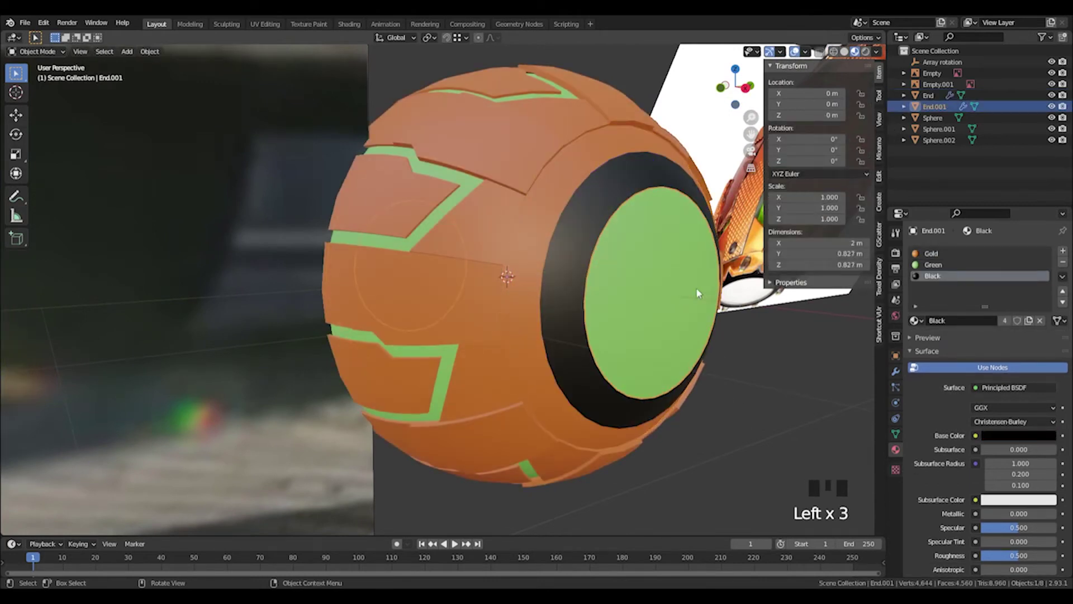
left_click(676, 234)
left_click(676, 233)
left_click(681, 256)
left_click(681, 256)
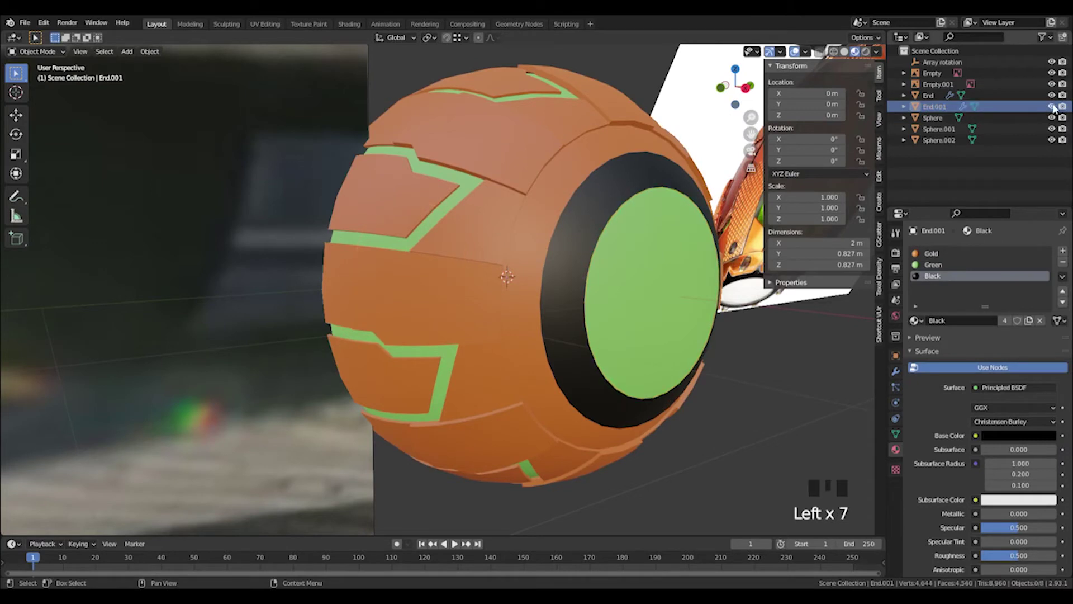
left_click(680, 257)
middle_click_drag(694, 260, 665, 254)
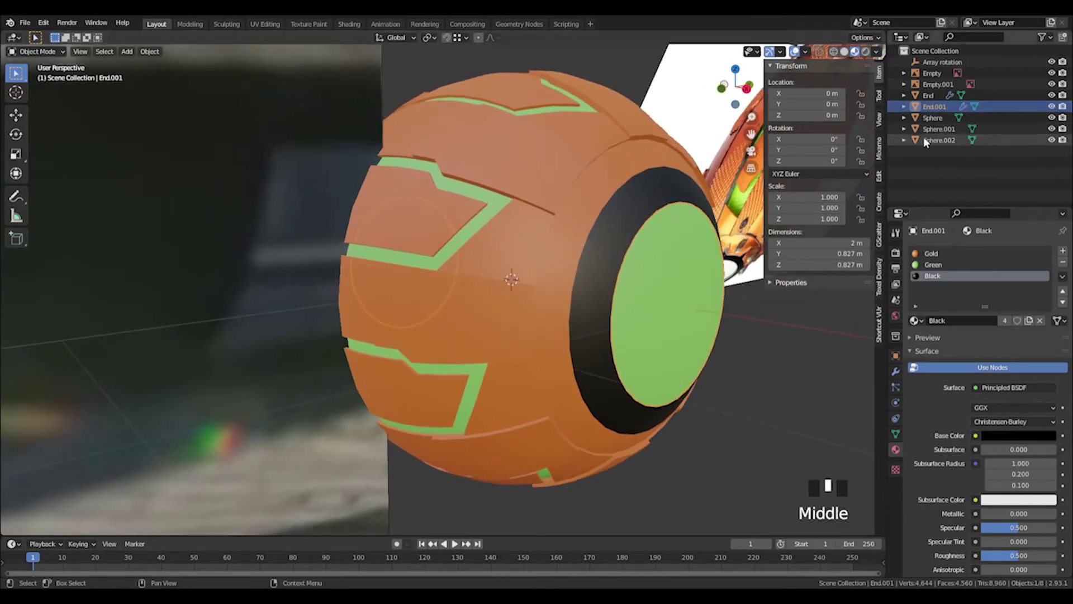
left_click(479, 196)
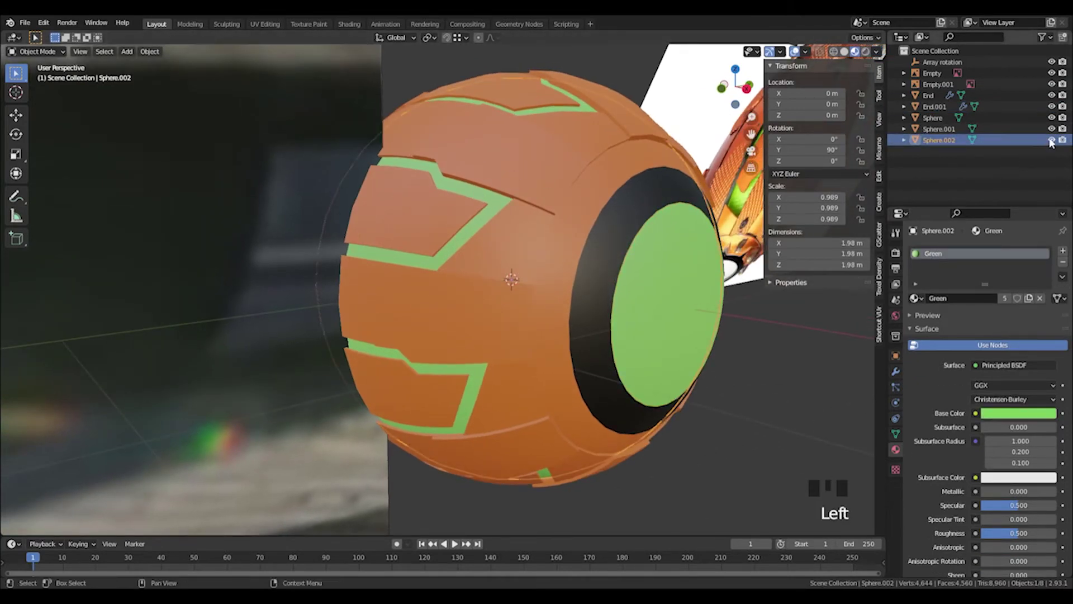
left_click(1051, 139)
middle_click_drag(770, 368, 692, 362)
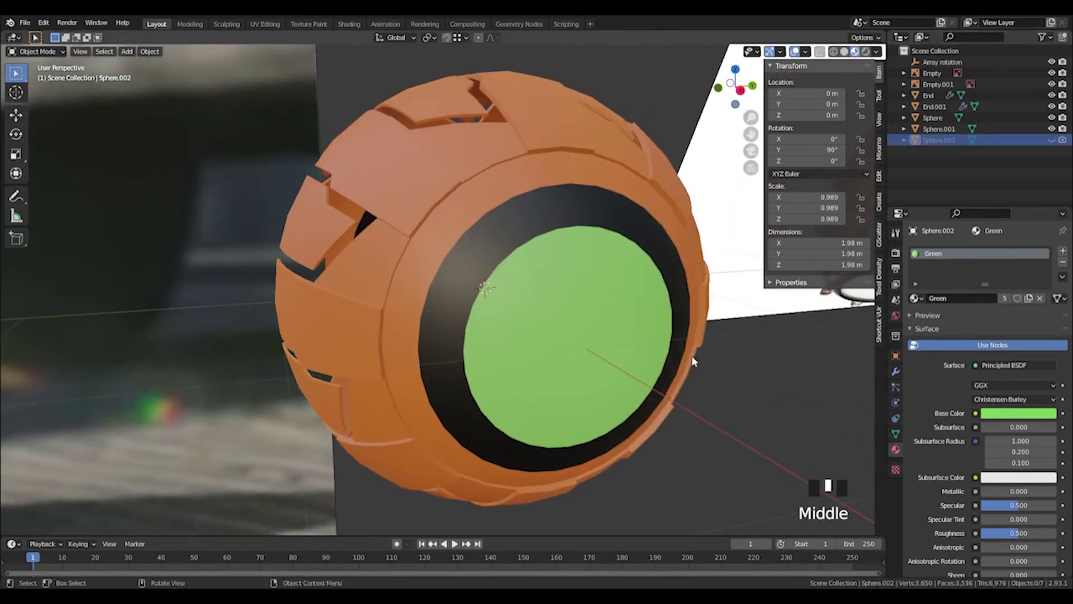
Hide the separated green disc End.001 in the viewport so the ring stands open
left_click(520, 237)
middle_click_drag(527, 232, 567, 225)
left_click(572, 299)
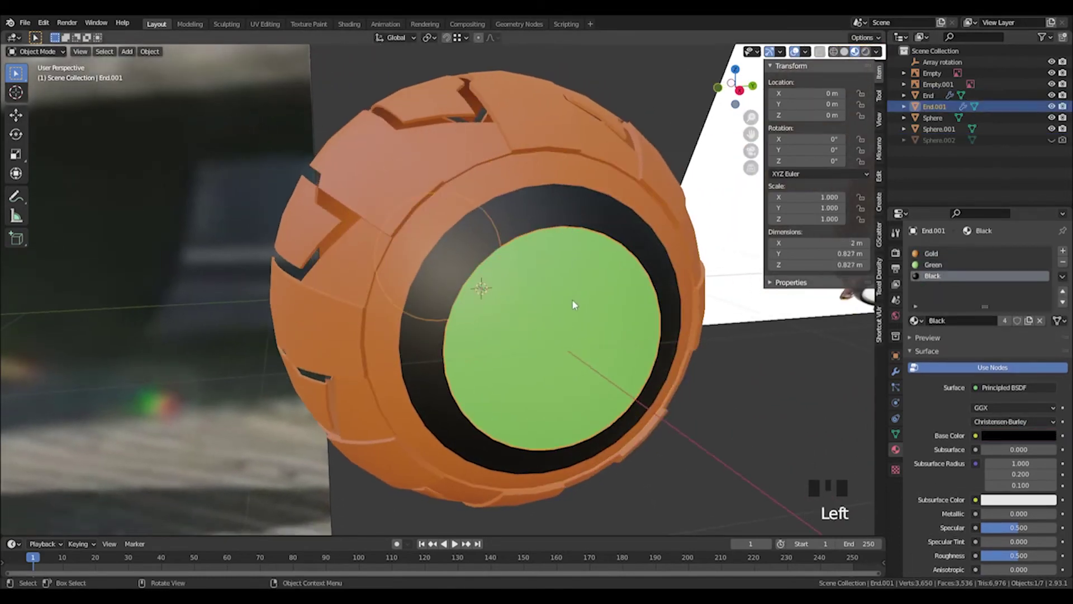
left_click(1052, 106)
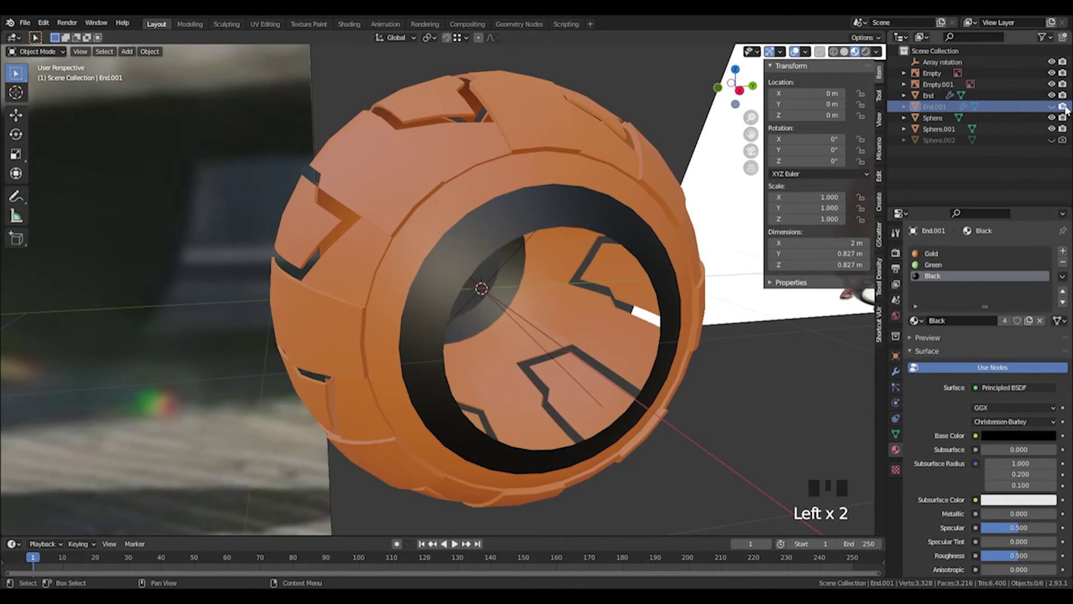
left_click(1064, 107)
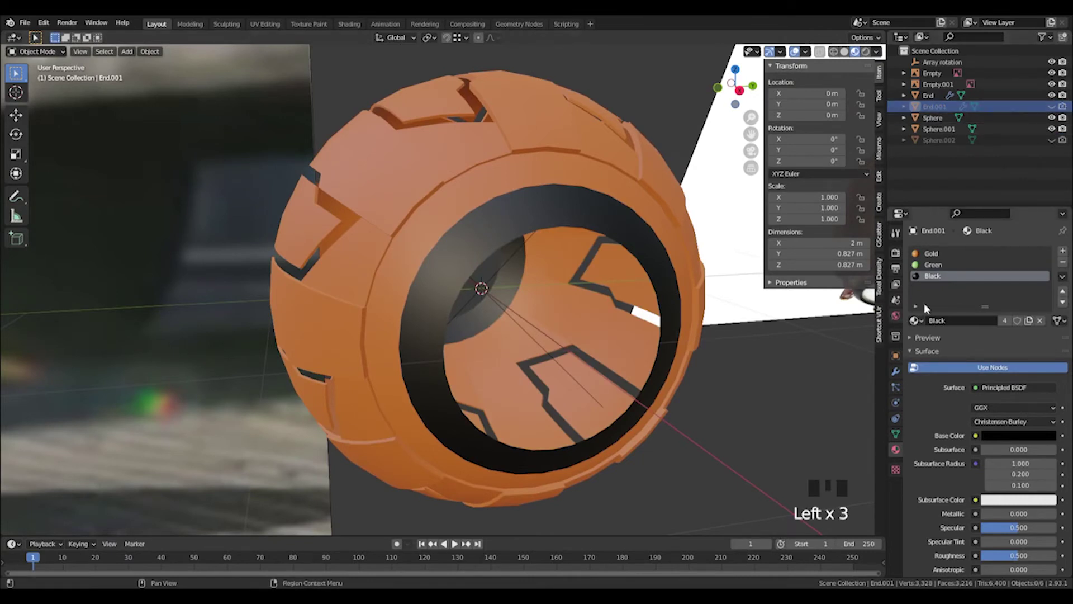
left_click(1063, 140)
left_click(1063, 106)
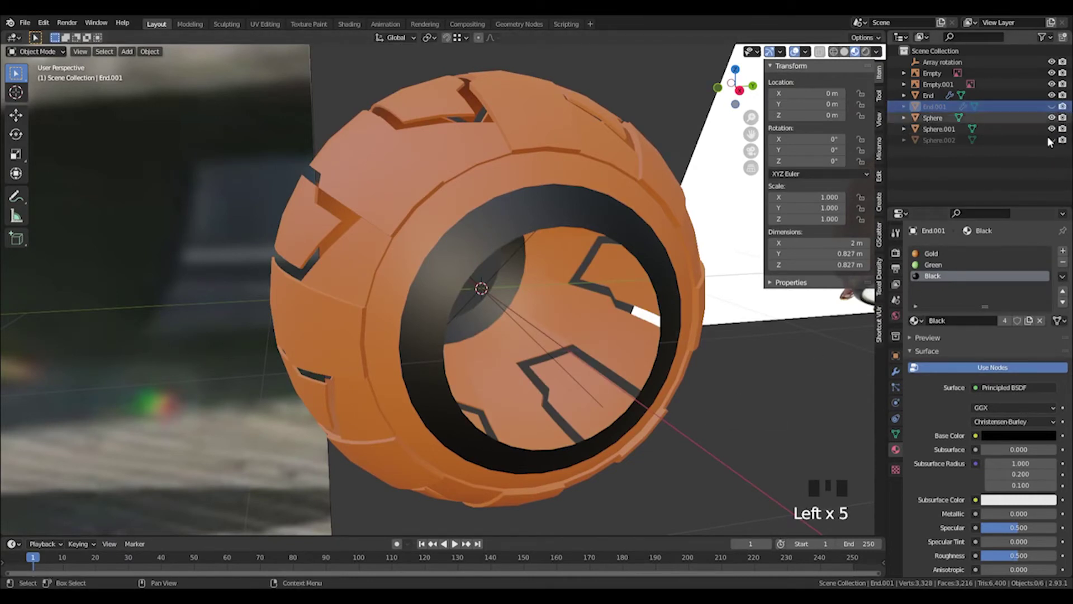
Open only the end ring's mesh for editing and select two adjacent face columns at its top
middle_click_drag(734, 414, 704, 427)
left_click(439, 227)
key("Tab")
middle_click_drag(479, 233, 452, 169)
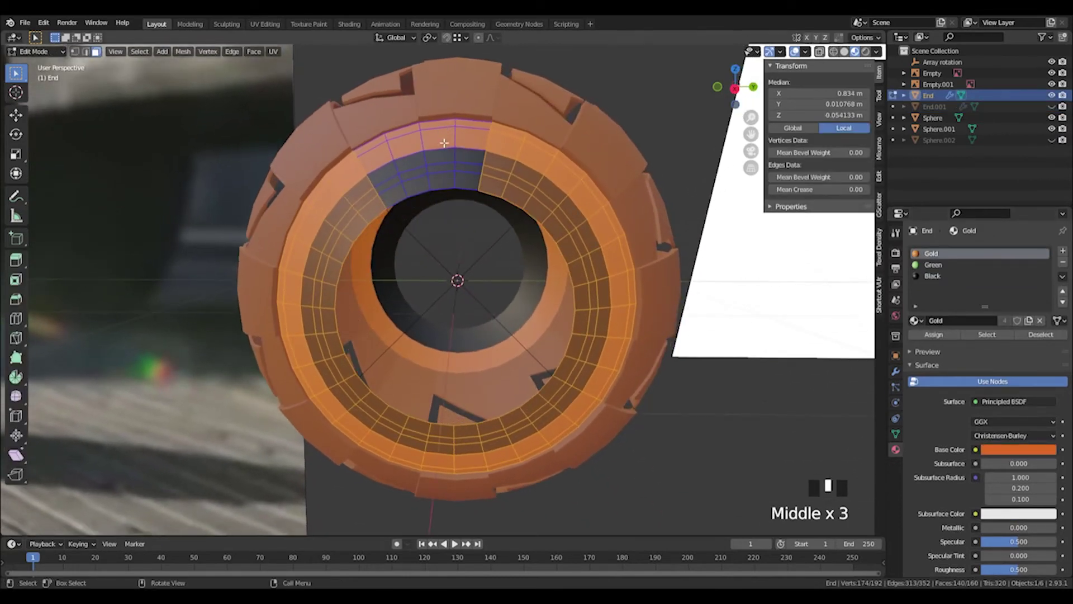
left_click(444, 143)
left_click(443, 154, "alt")
left_click(460, 159, "alt+shift")
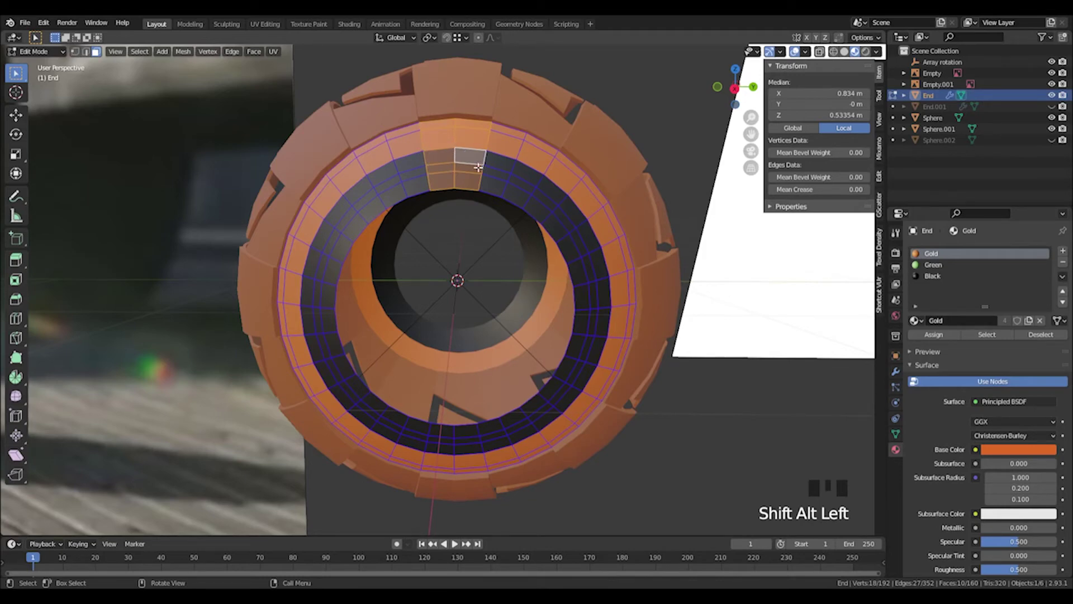
Select four adjacent face columns at the end ring's top, invert the selection and delete all the ring's other faces
middle_click_drag(478, 166, 633, 132, "shift")
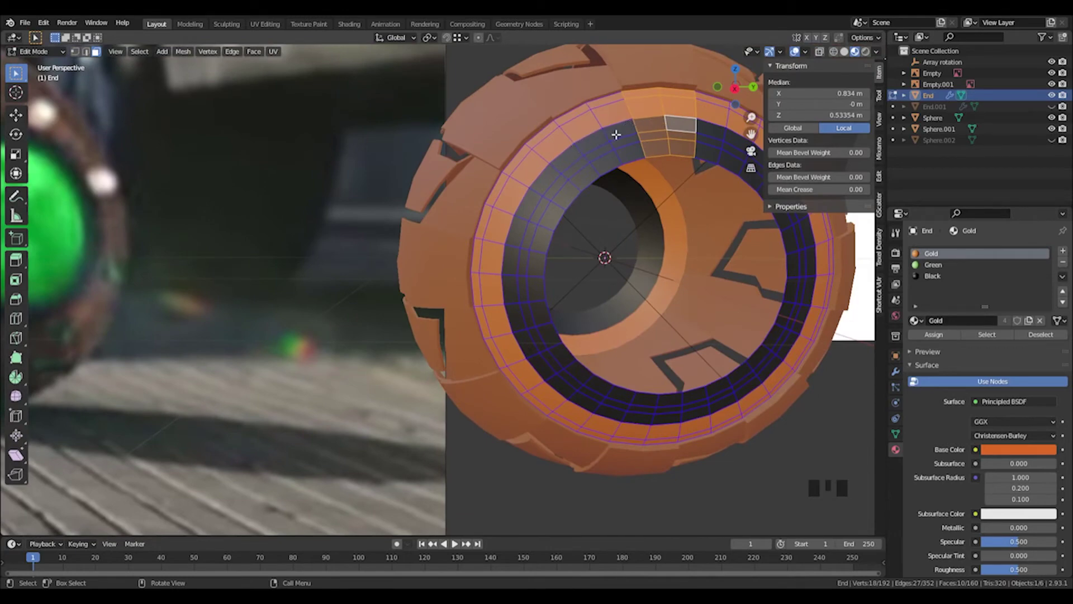
middle_click_drag(606, 133, 250, 181, "shift")
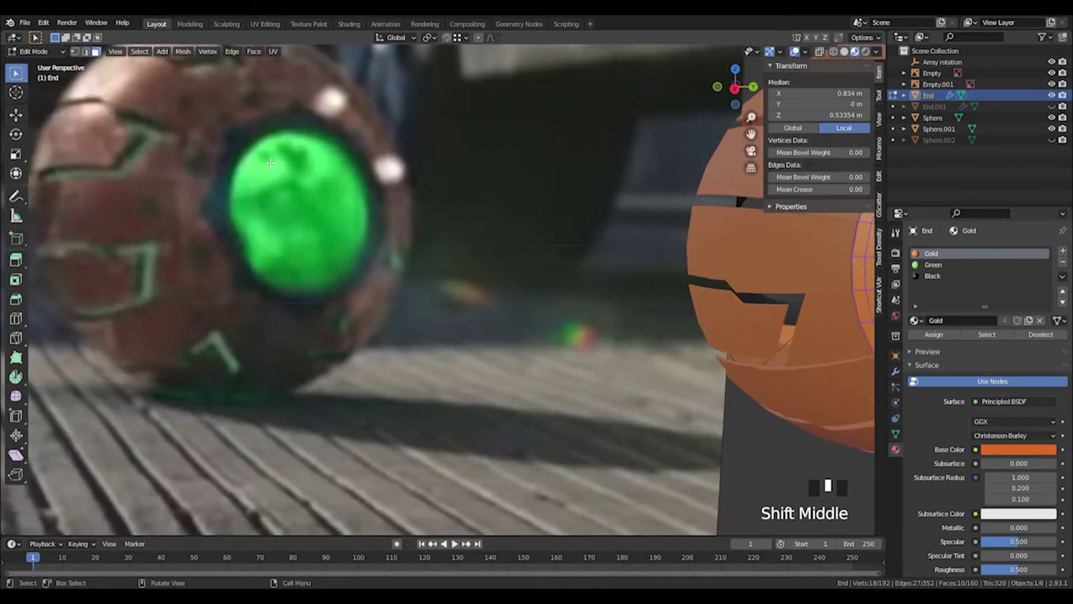
middle_click_drag(279, 141, 148, 156, "shift")
middle_click_drag(791, 132, 645, 141, "shift")
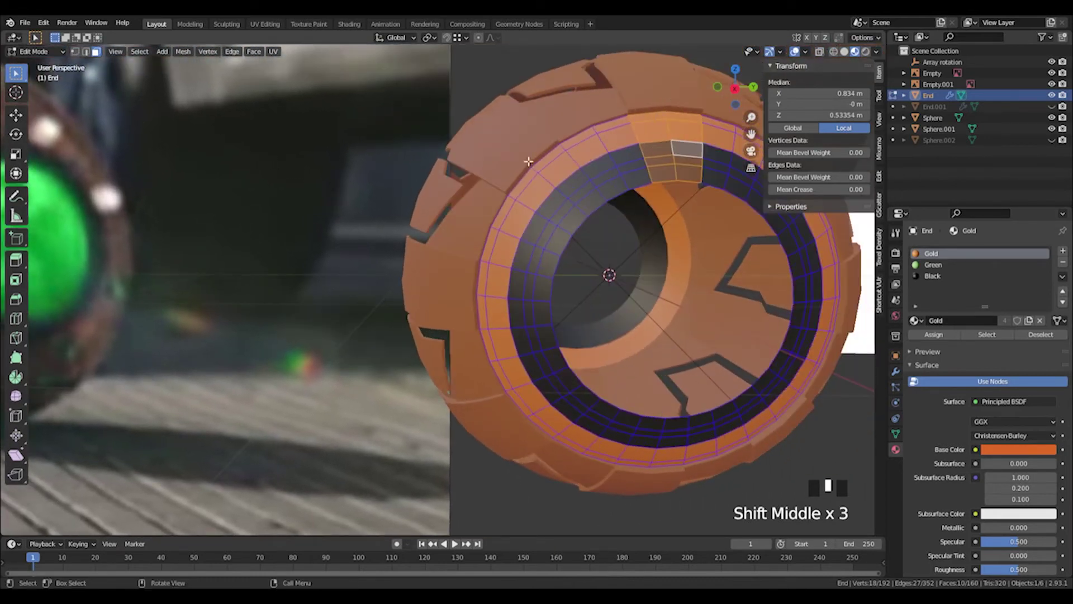
left_click(627, 153, "alt")
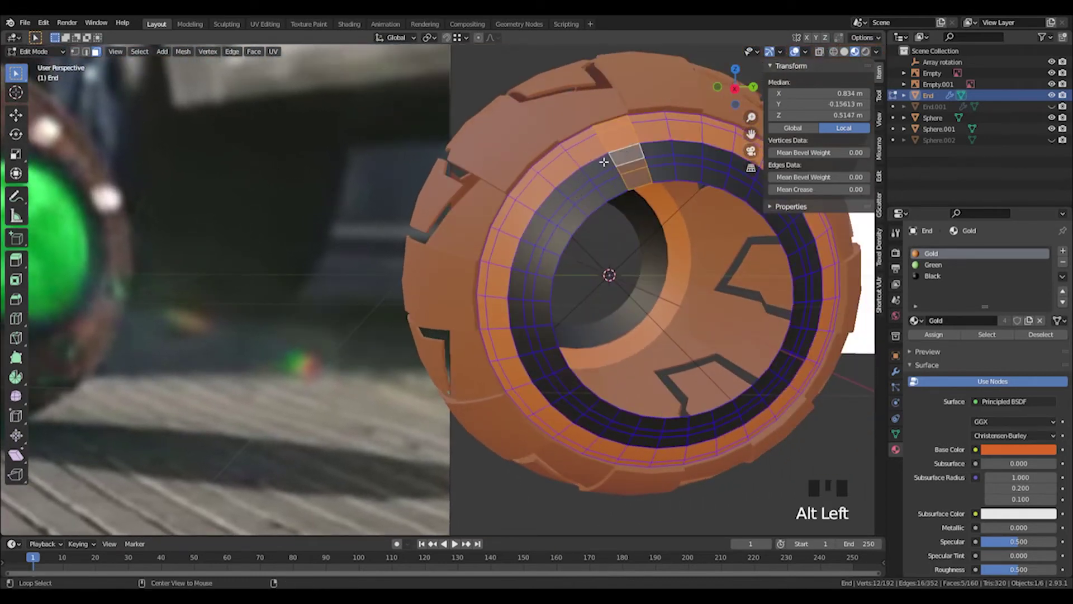
left_click(645, 149, "alt+shift")
left_click(655, 149, "alt+shift")
left_click(674, 148, "alt+shift")
middle_click_drag(598, 164, 453, 212, "shift")
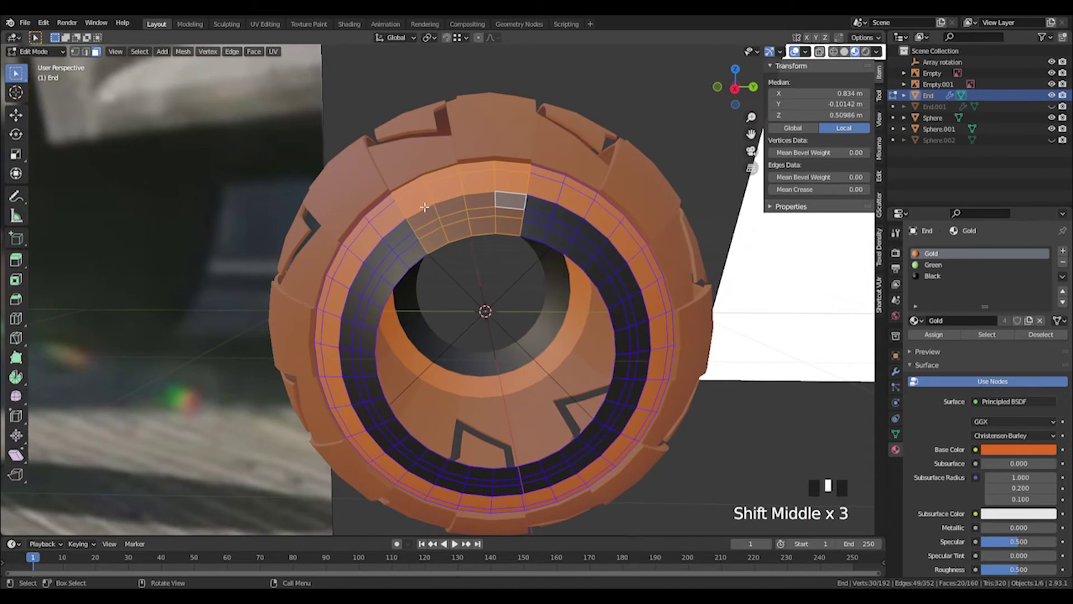
key("ctrl+i")
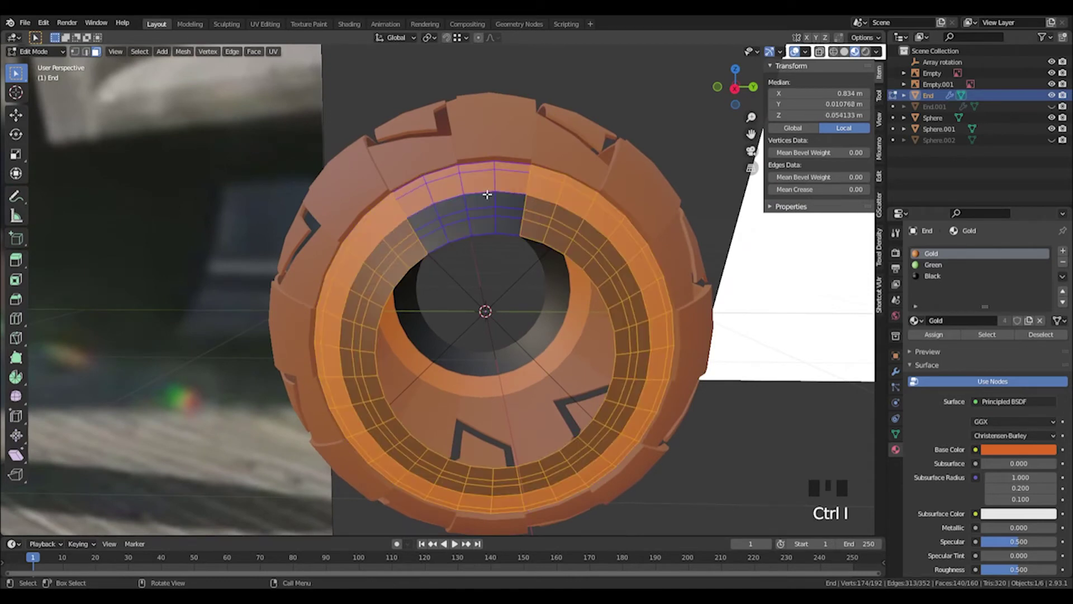
middle_click_drag(501, 192, 477, 265)
key("x")
left_click(491, 192)
Separate the left two face columns of the remaining four-column strip into their own object and return to Object Mode
scroll(460, 266, "up", 3)
left_click(436, 282, "alt")
left_click(470, 270, "alt+shift")
key("p")
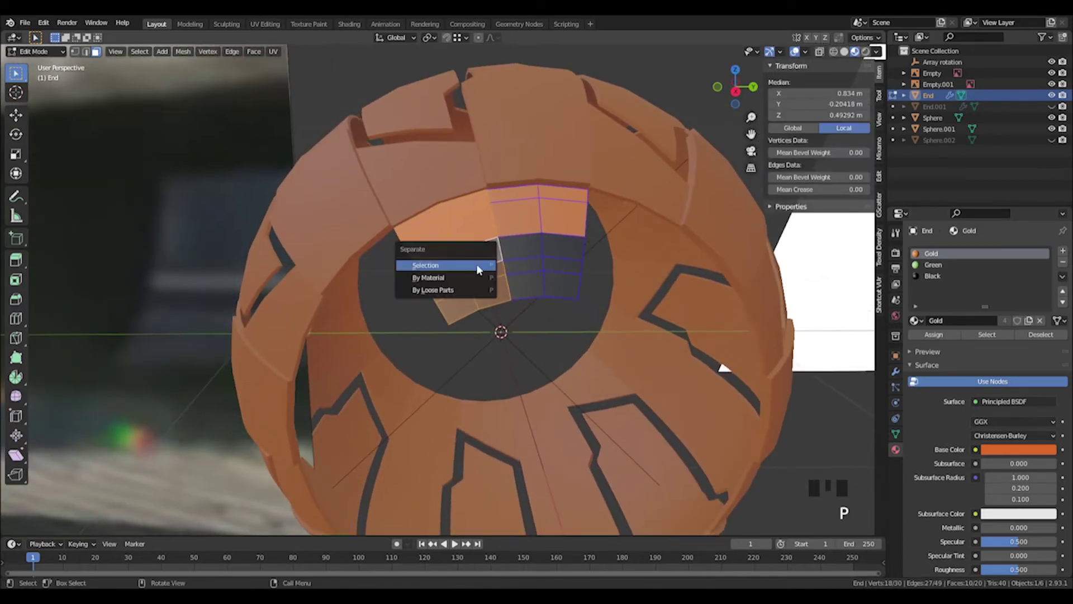
left_click(476, 264)
key("Tab")
left_click(534, 317)
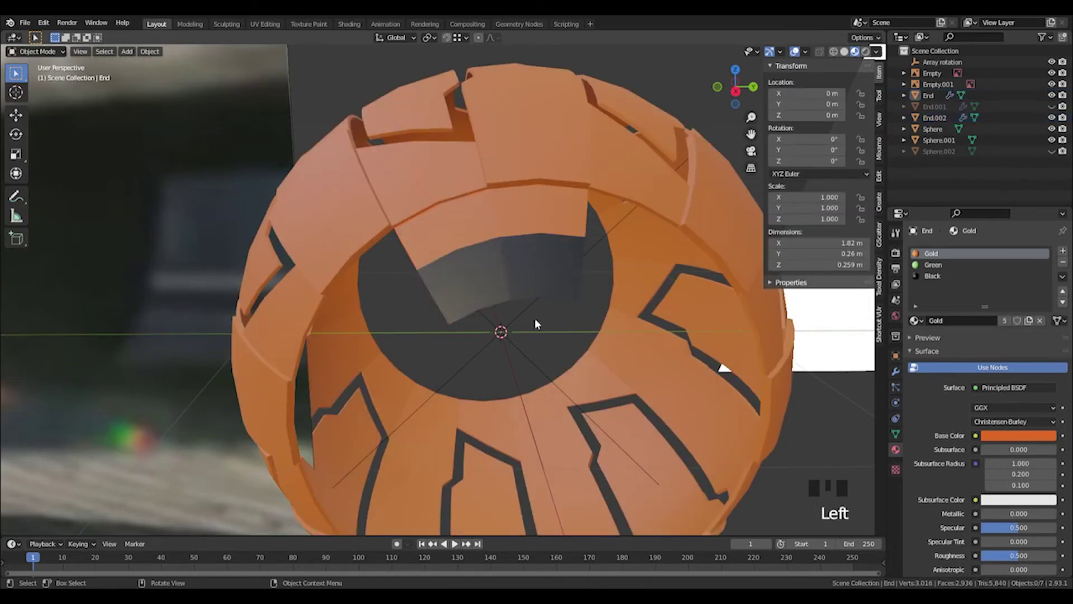
left_click(512, 256)
key("Tab")
left_click(524, 257)
key("Tab")
left_click(526, 254)
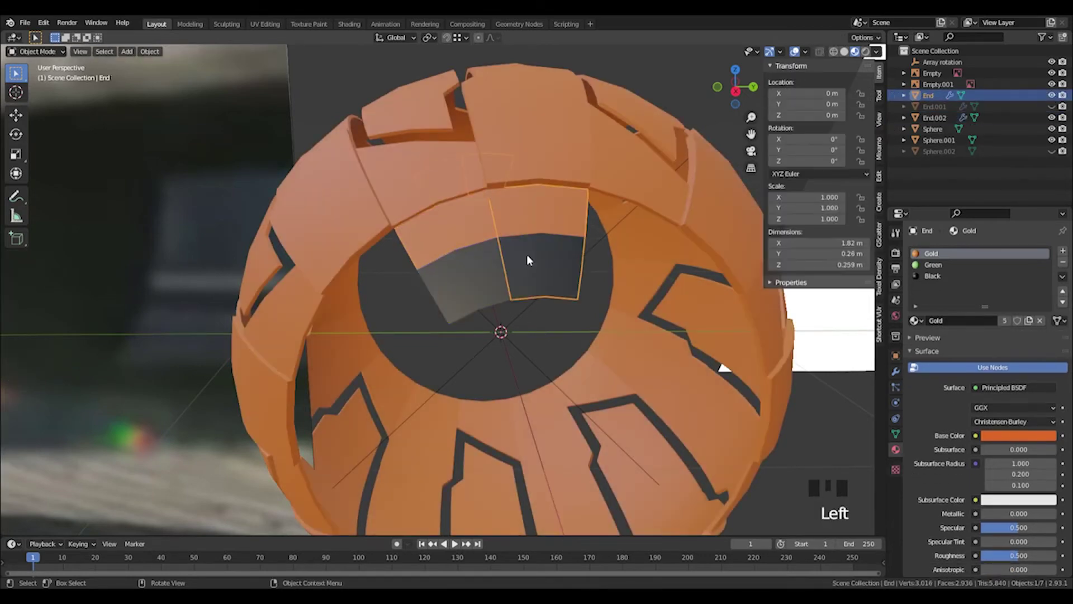
key("Tab")
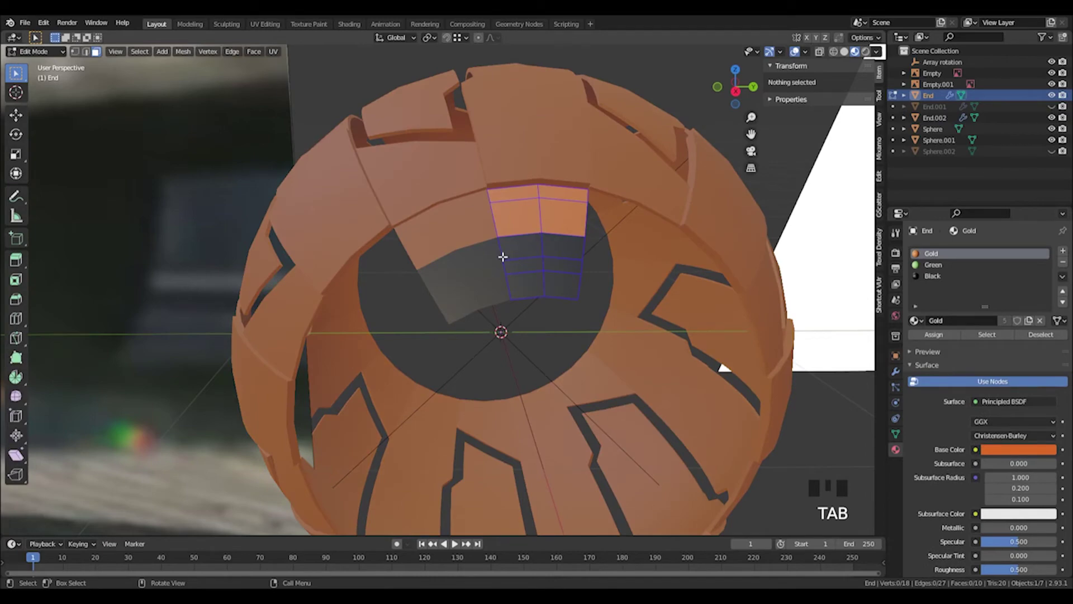
key("Tab")
Assign the Gold material to the two uppermost black faces of the separated segment End.002 and return to Object Mode
left_click(471, 264)
key("Tab")
left_click(479, 255)
left_click(441, 270, "shift")
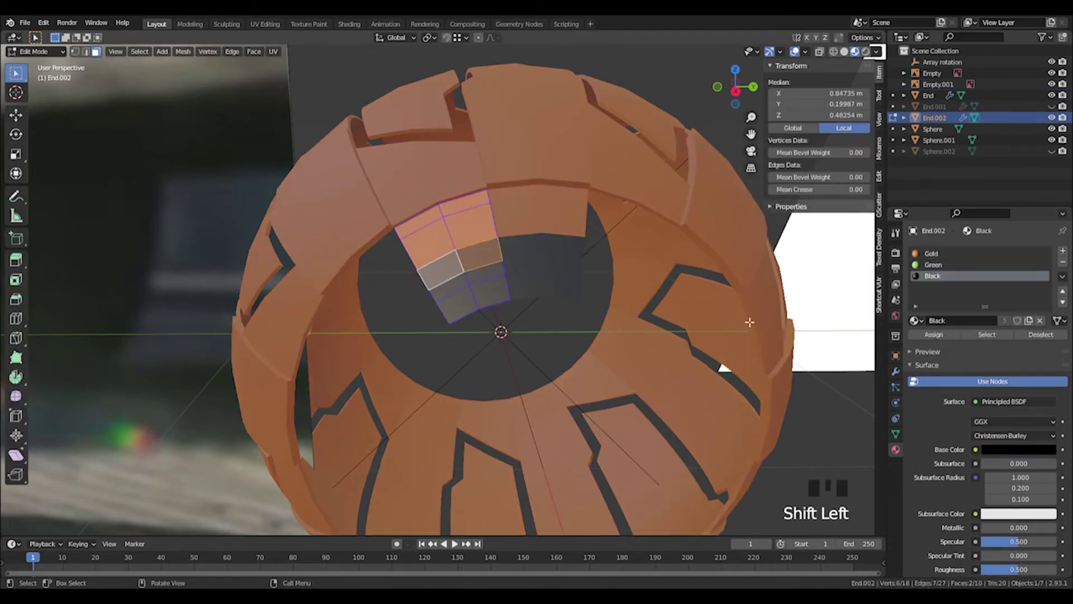
left_click(938, 256)
left_click(939, 335)
key("Tab")
Select the two-column segment End at the ring's top and open its mesh for editing
left_click(531, 249)
middle_click_drag(531, 249, 492, 261, "shift")
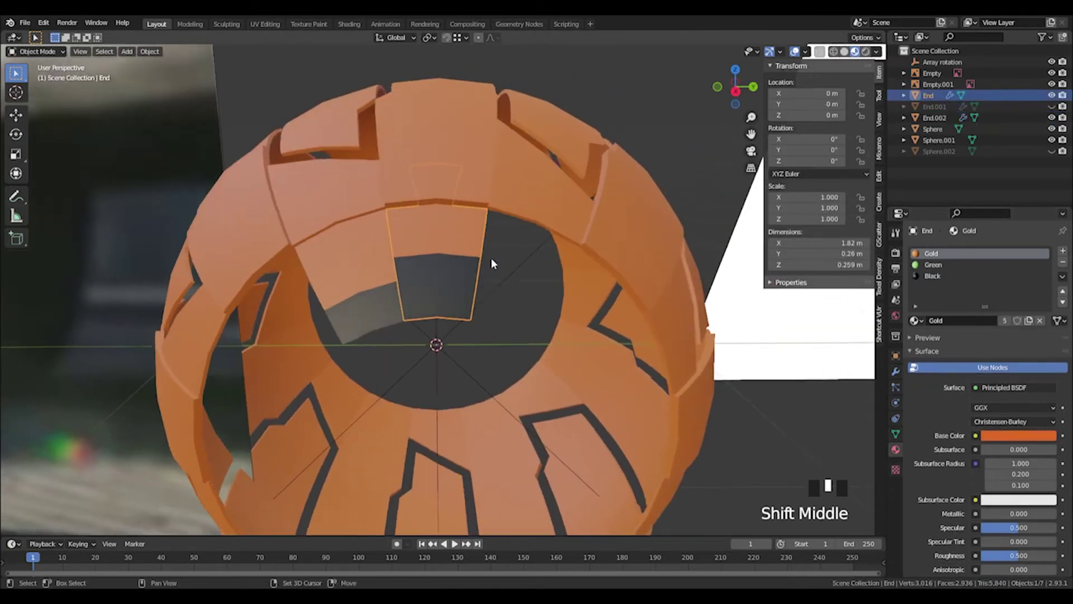
scroll(491, 263, "up", 2)
key("Tab")
Compare the End segment with the dark rim around the green core in the reference image
middle_click_drag(421, 257, 643, 241)
scroll(482, 194, "down", 2)
middle_click_drag(335, 224, 479, 229, "shift")
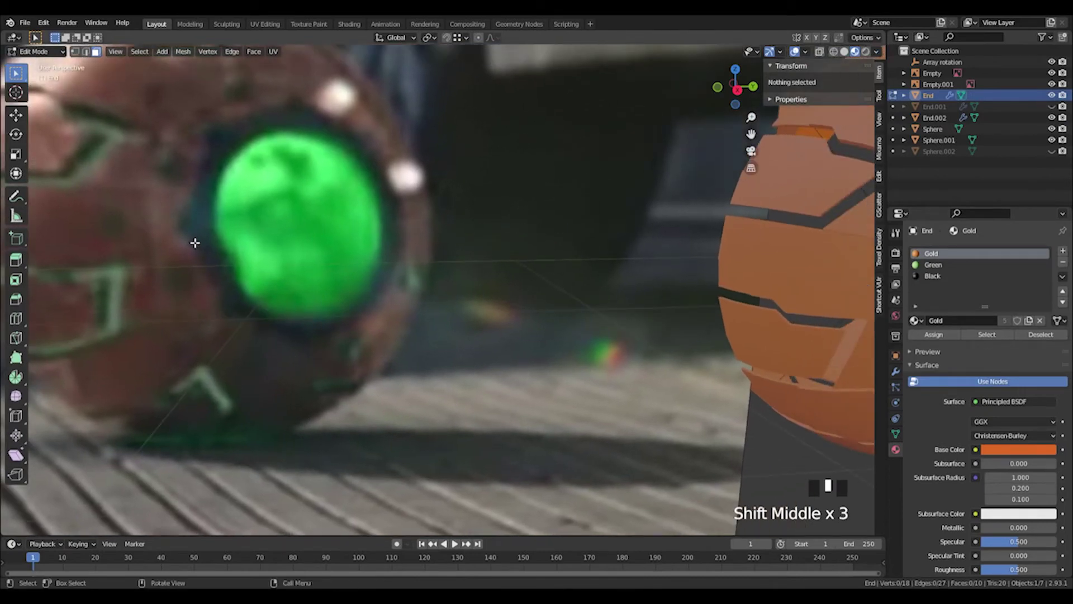
middle_click_drag(201, 226, 544, 228, "shift")
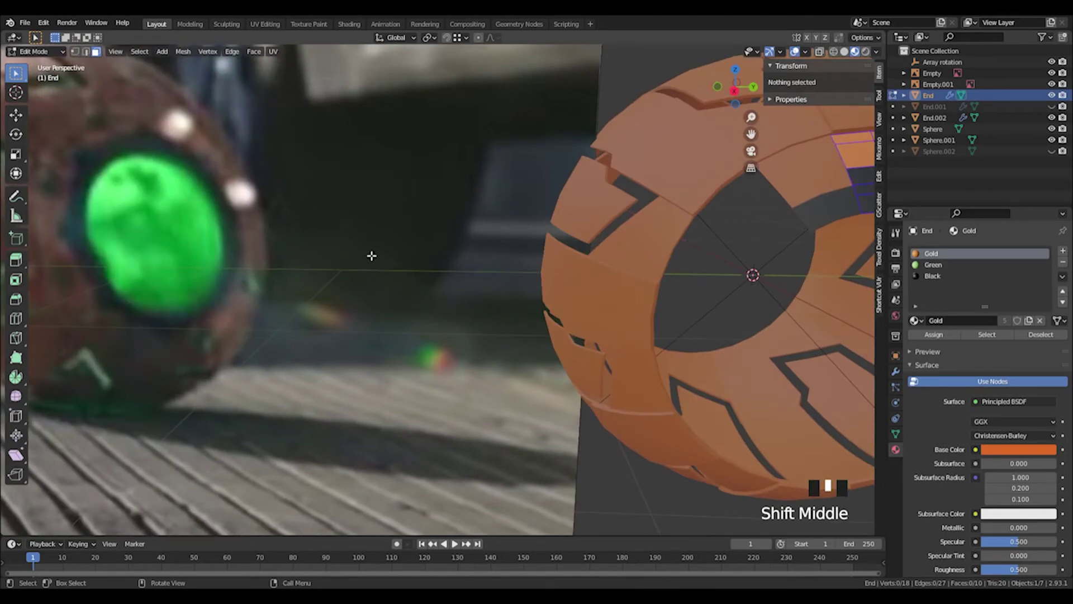
middle_click_drag(372, 255, 697, 176, "shift")
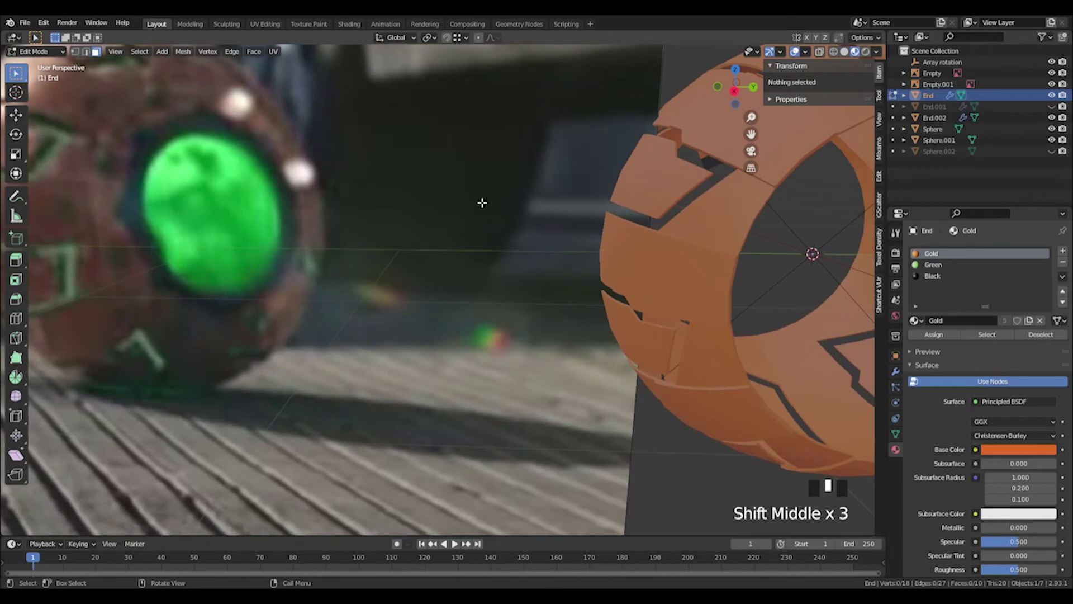
middle_click_drag(826, 123, 559, 175, "shift")
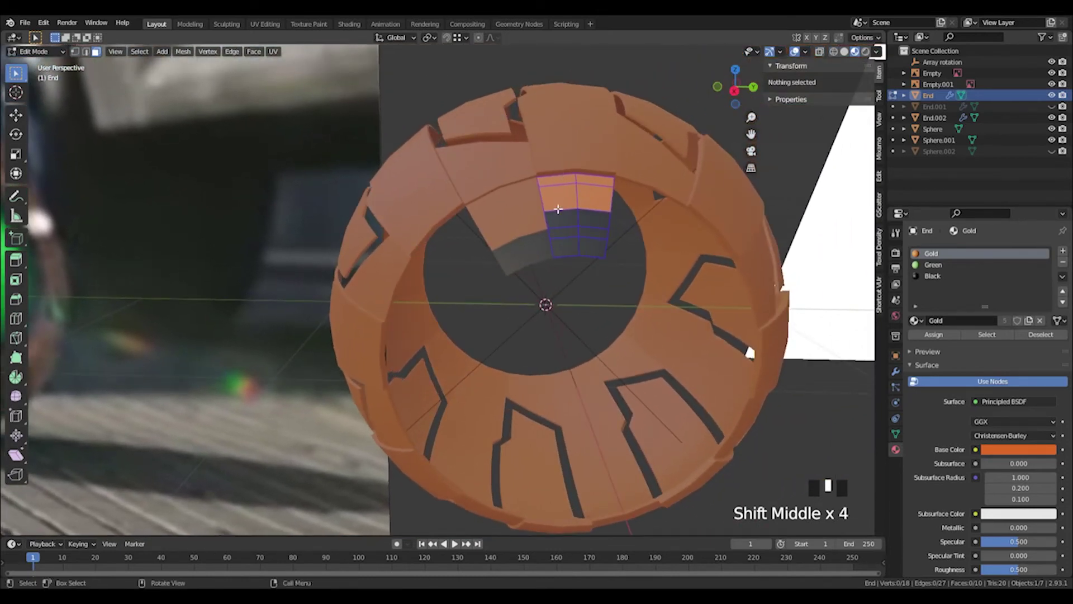
middle_click_drag(564, 213, 510, 232, "shift")
scroll(520, 250, "up", 1)
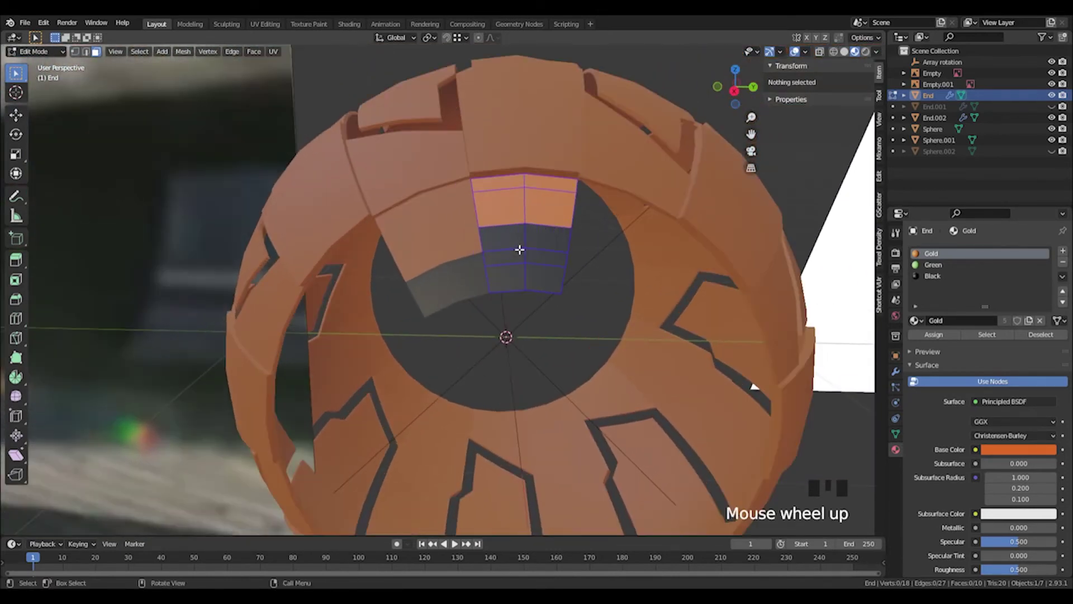
Knife a peaked cut across End's upper black faces, from one lower edge's midpoint through the top centre vertex to the other's midpoint
key("k")
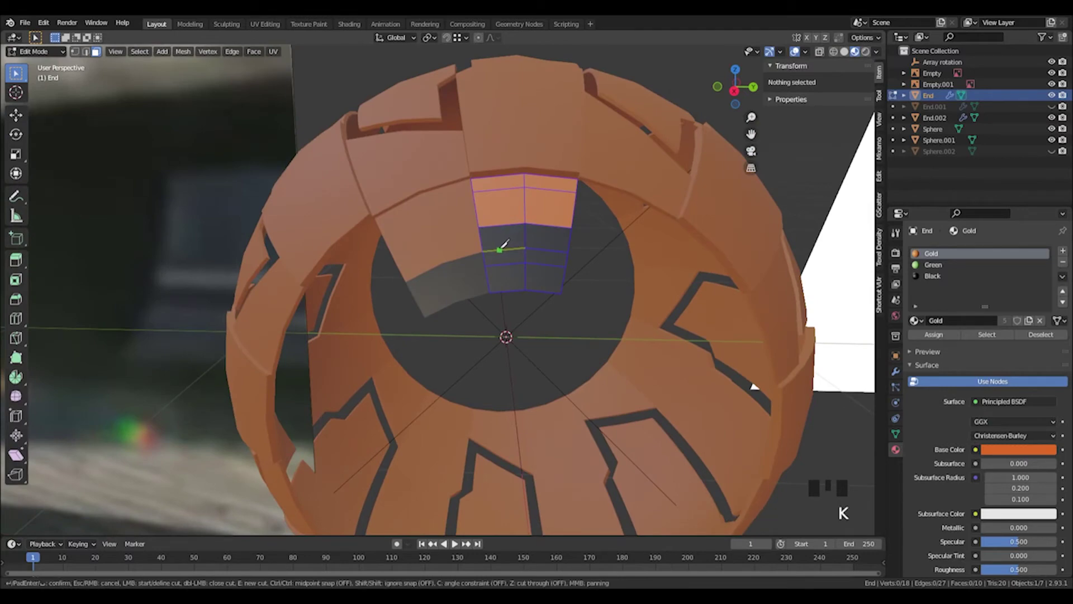
scroll(512, 242, "up", 1)
middle_click_drag(505, 240, 479, 239, "shift")
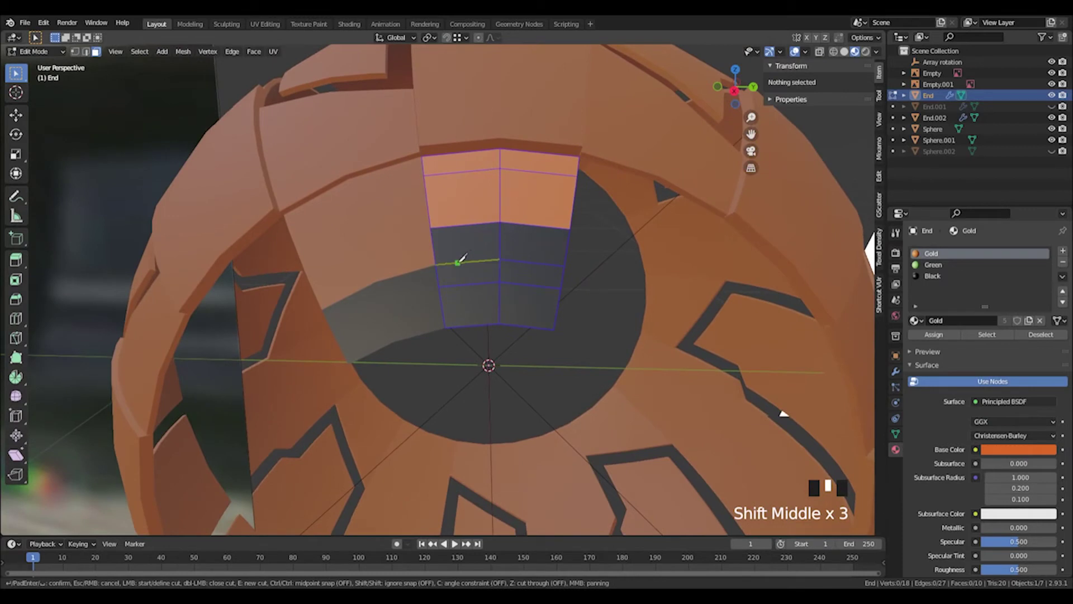
key("ctrl")
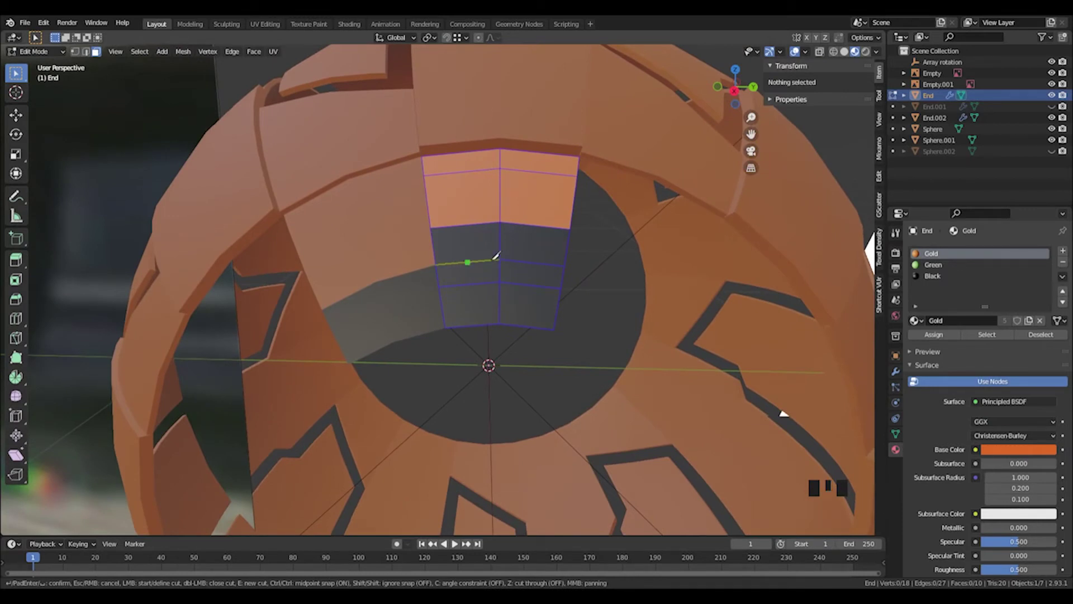
key("ctrl")
left_click(468, 261)
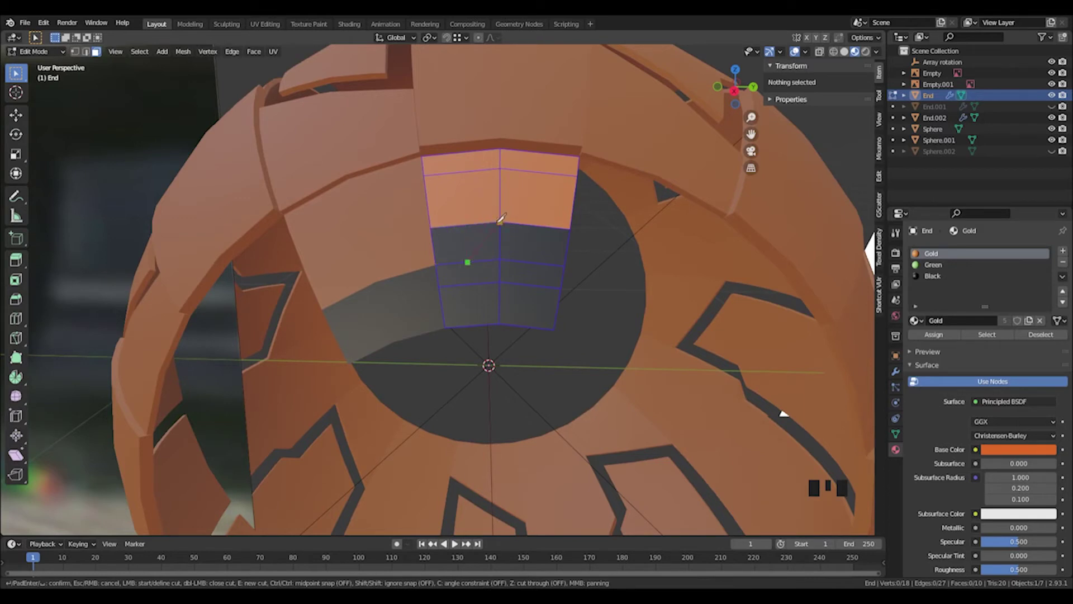
left_click(539, 263)
key("Return")
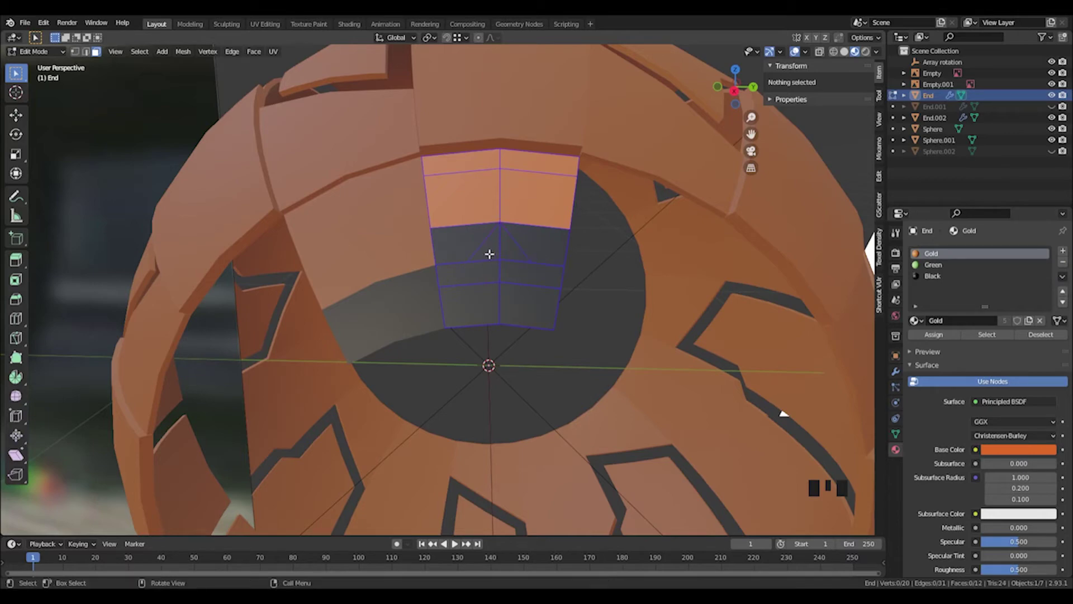
Knife a wider peaked cut through the same top centre vertex, ending midway between the first cut's ends and the segment's sides
scroll(506, 233, "down", 2)
middle_click_drag(496, 268, 391, 190, "shift")
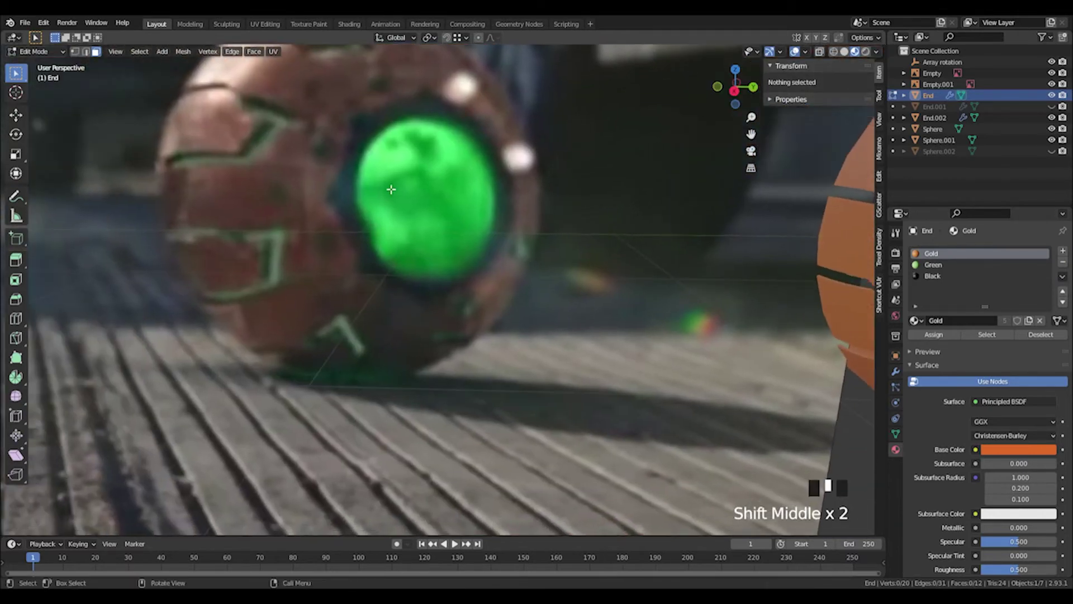
middle_click_drag(656, 203, 358, 226, "shift")
middle_click_drag(682, 224, 448, 244, "shift")
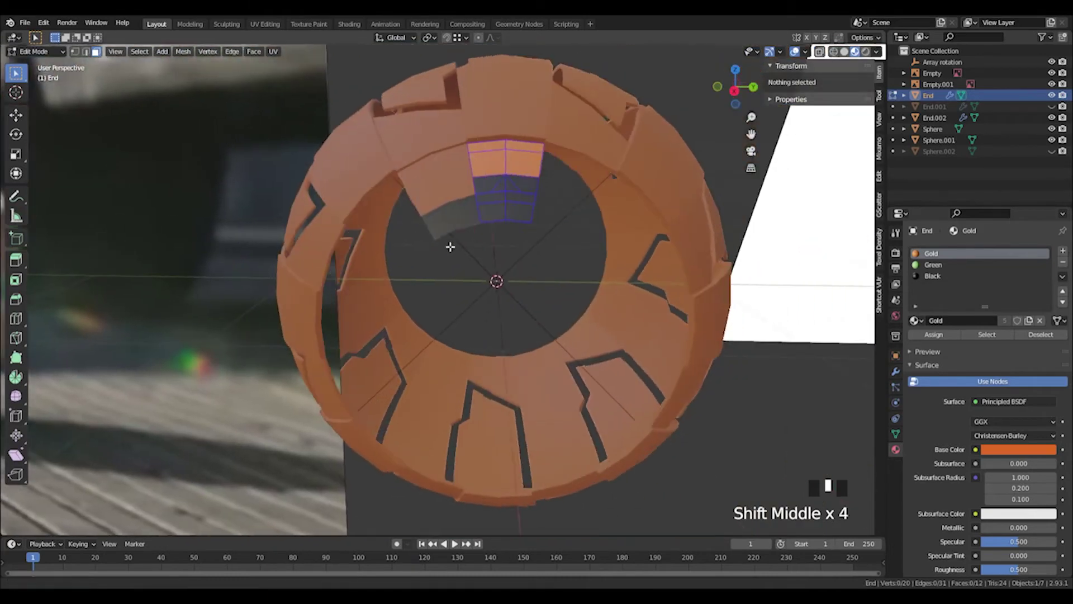
middle_click_drag(491, 189, 491, 251, "shift")
scroll(490, 251, "up", 2)
middle_click_drag(625, 217, 527, 239, "shift")
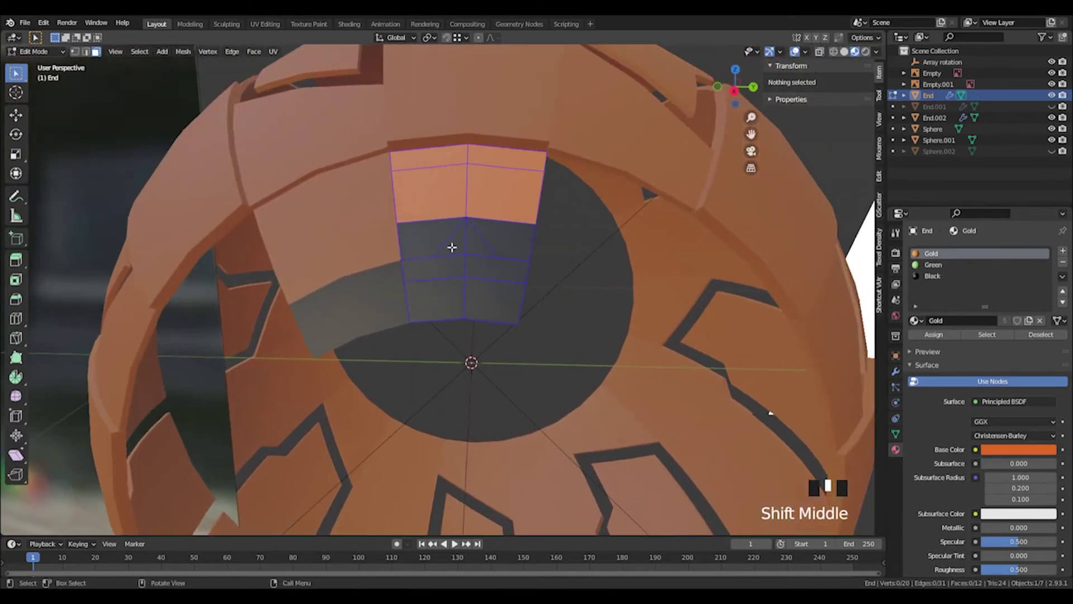
key("k")
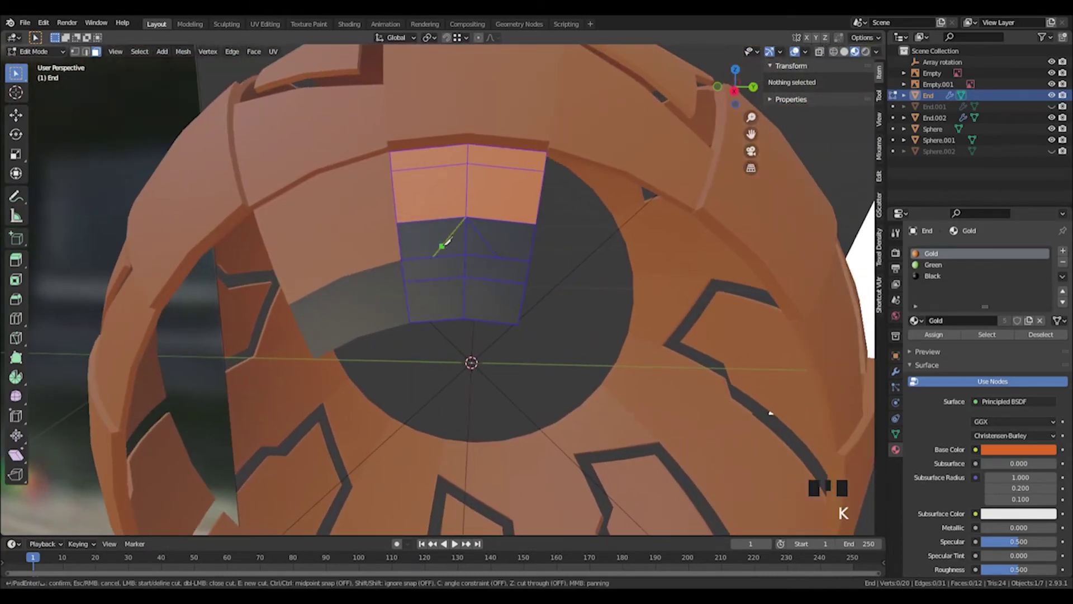
left_click(420, 256)
left_click(468, 216)
left_click(521, 255, "ctrl")
key("Return")
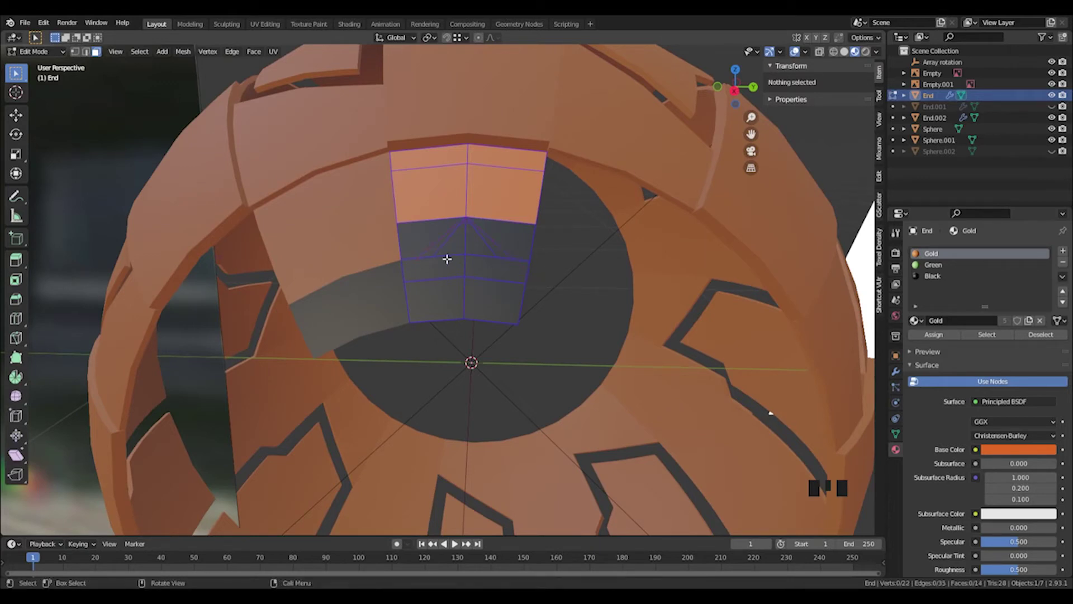
Dissolve the two inner slanted edges of the narrower peaked cut on the End segment
key("2")
left_click(445, 242)
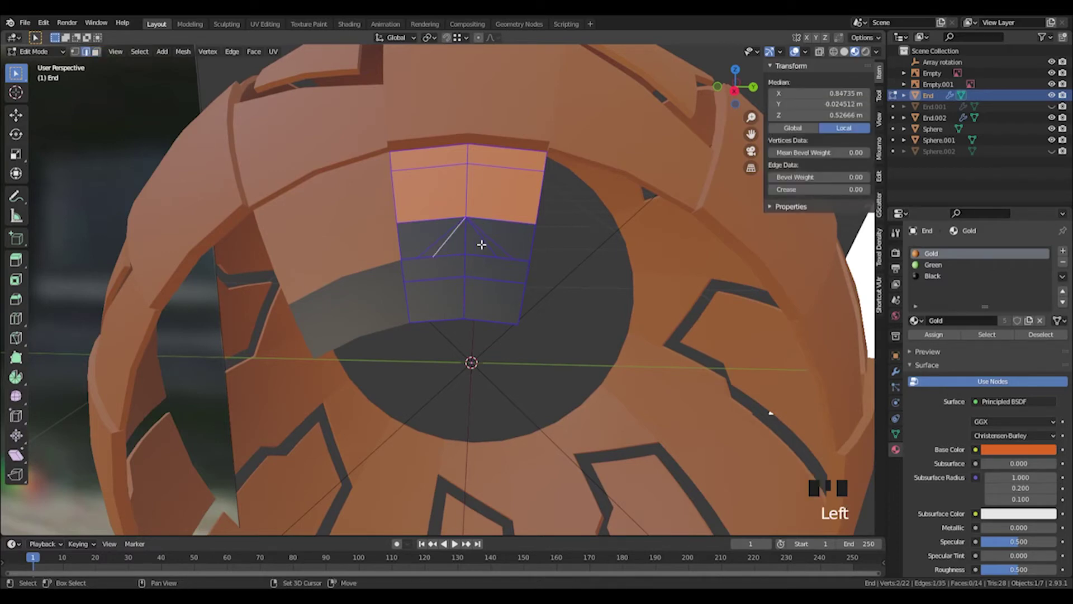
left_click(483, 245, "shift")
key("x")
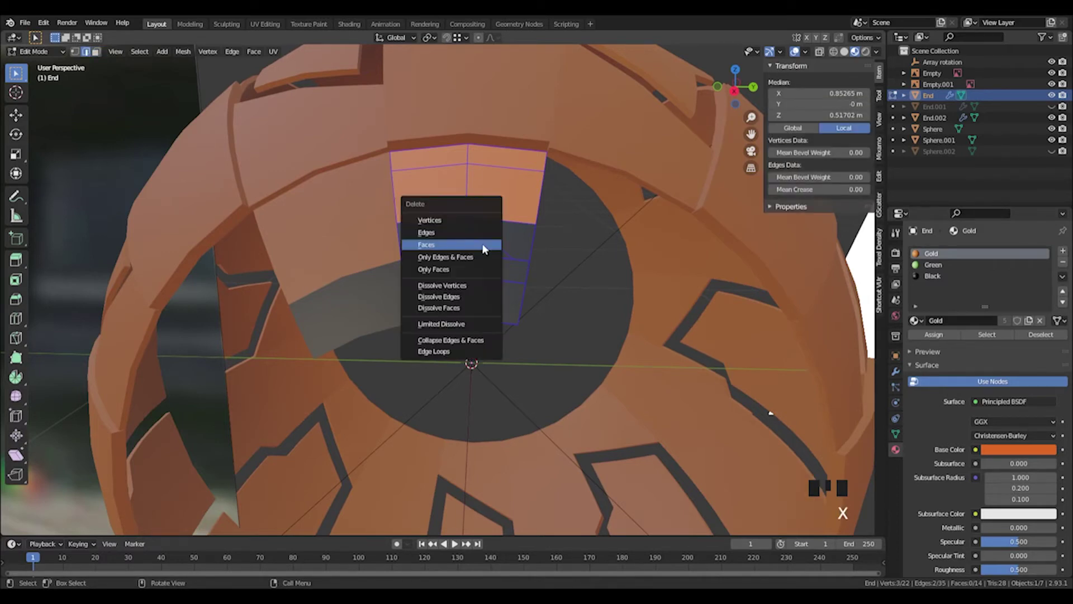
left_click(450, 296)
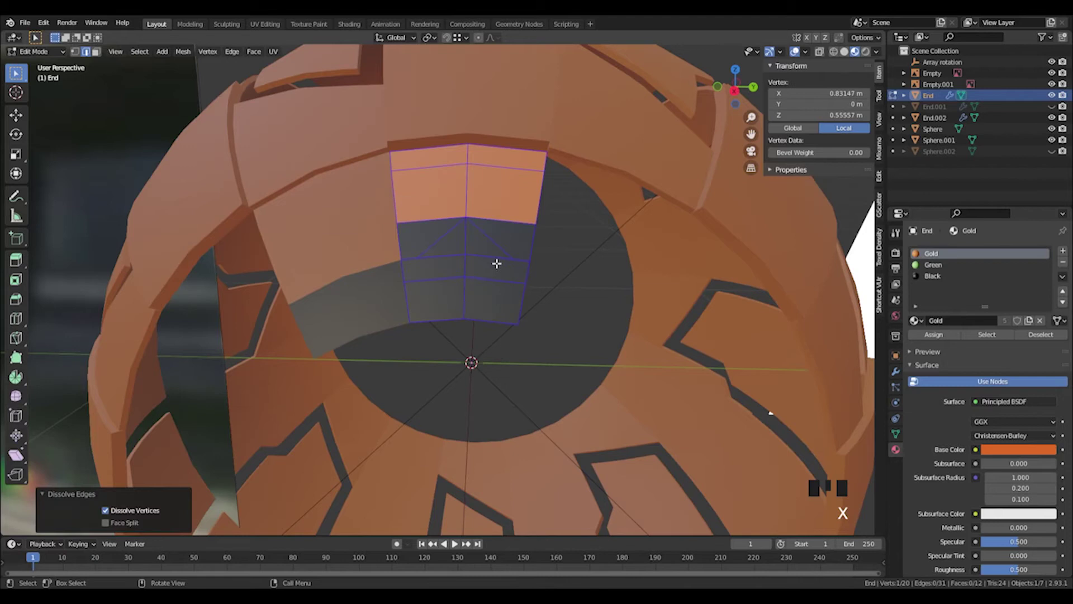
Assign the Gold material to the two black corner faces outside the peaked cut and return to Object Mode
left_click(422, 234)
key("3")
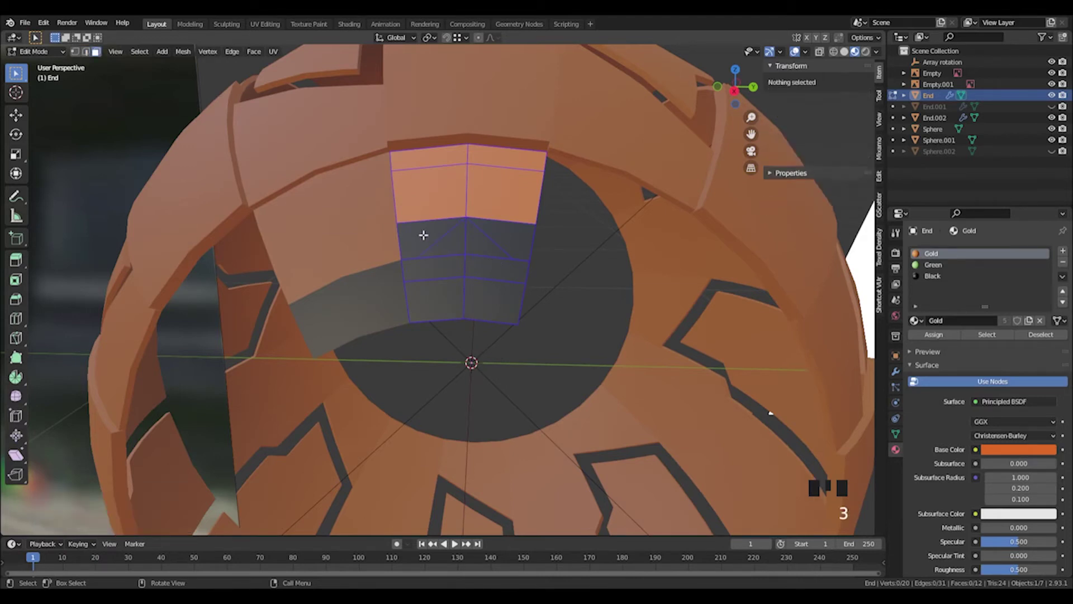
left_click(422, 233)
left_click(507, 236, "shift")
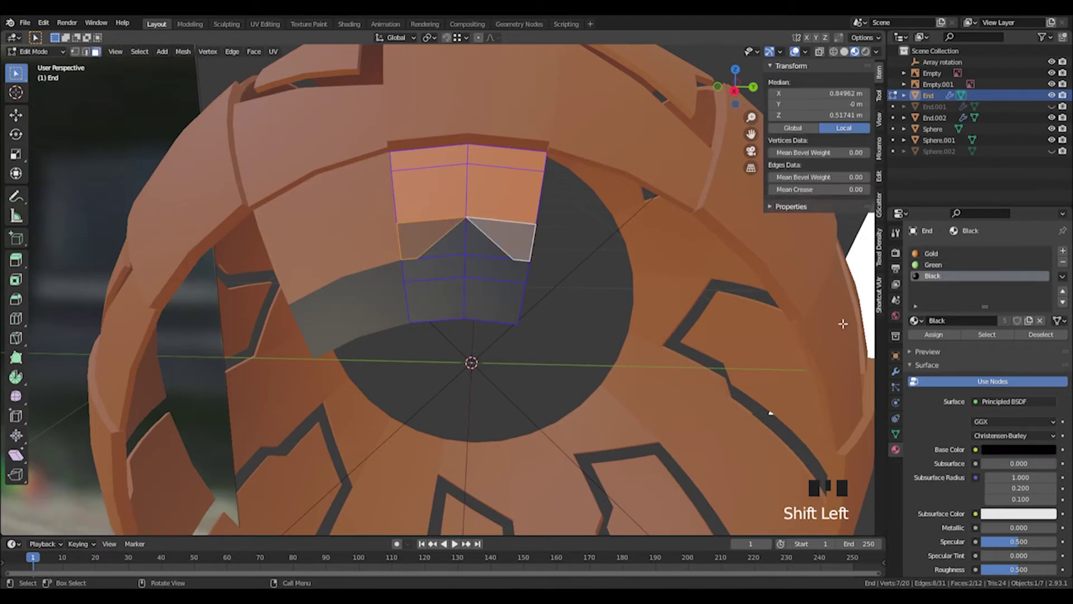
left_click(932, 255)
left_click(936, 334)
left_click(584, 334)
key("Tab")
View the peaked segment on the whole sphere and select the neighbouring segment End.002
scroll(576, 323, "down", 2)
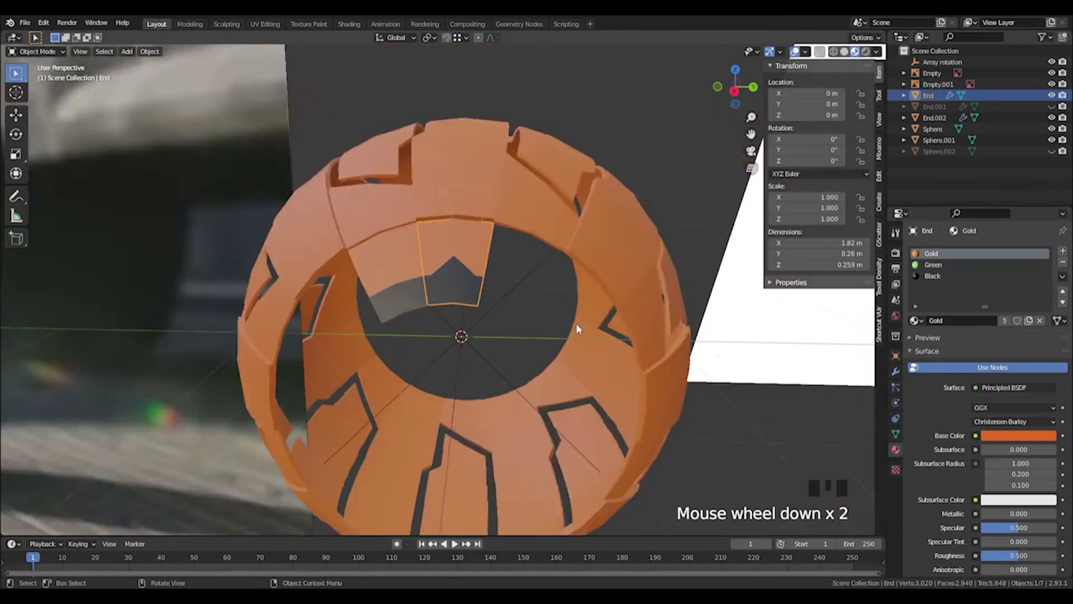
scroll(576, 323, "down", 3)
left_click(566, 132)
middle_click_drag(566, 132, 460, 317)
scroll(475, 261, "up", 3)
left_click(495, 277)
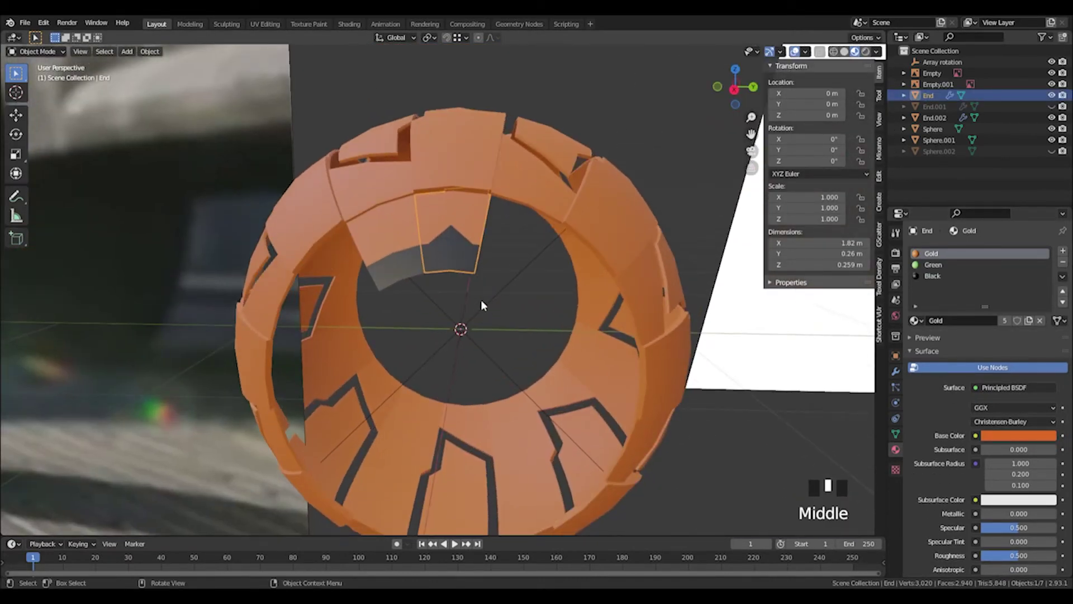
left_click(397, 256)
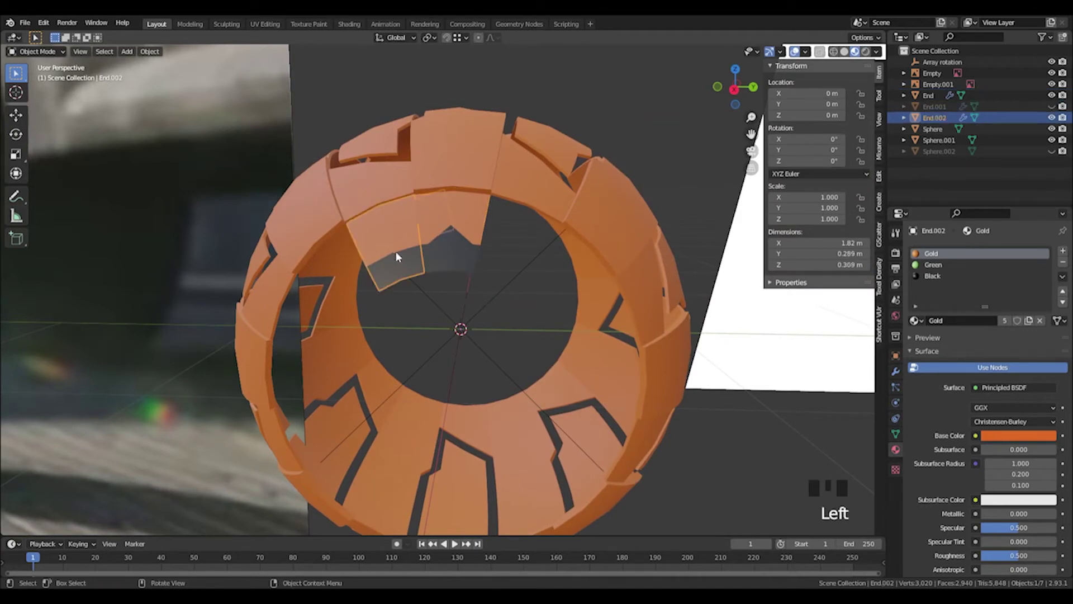
Remove the Mirror modifiers from the peaked segment End and the neighbouring segment End.002
left_click(451, 237)
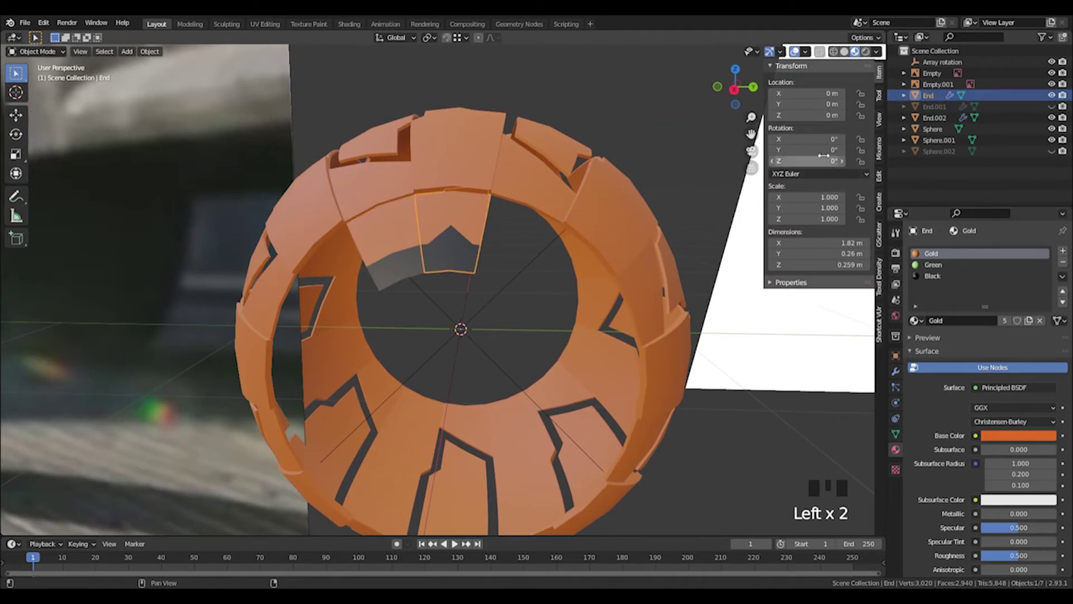
left_click(501, 291)
left_click(481, 246)
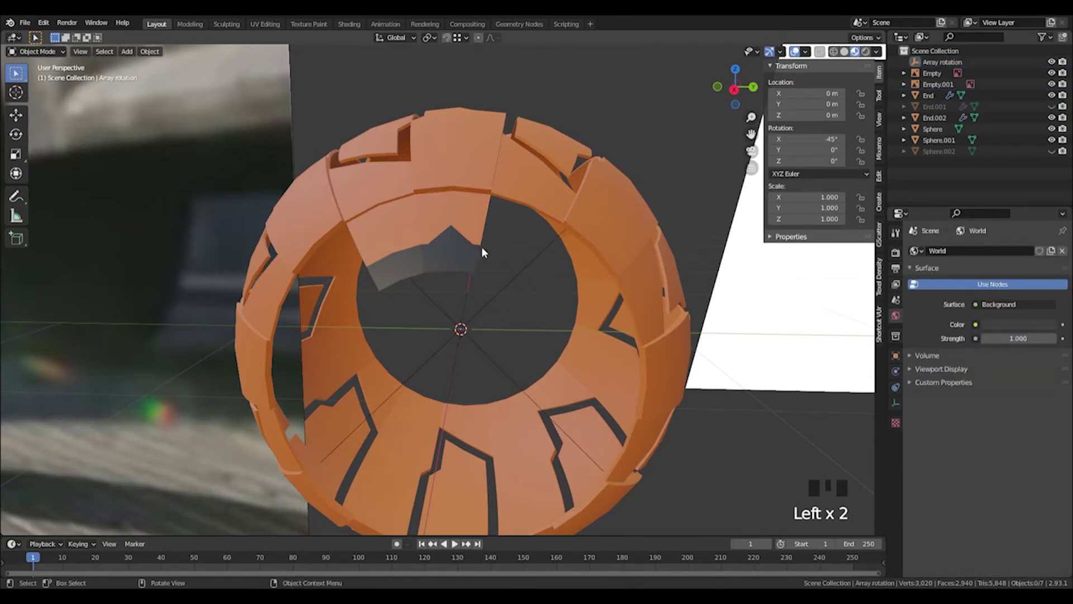
left_click(481, 246)
left_click(895, 371)
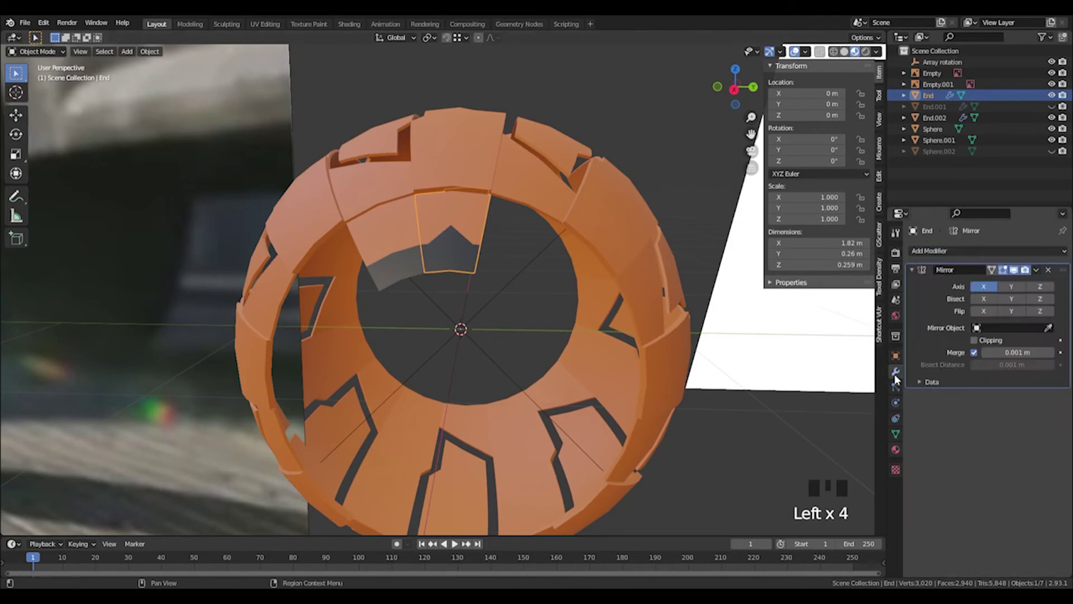
middle_click_drag(559, 291, 441, 274)
left_click(1048, 269)
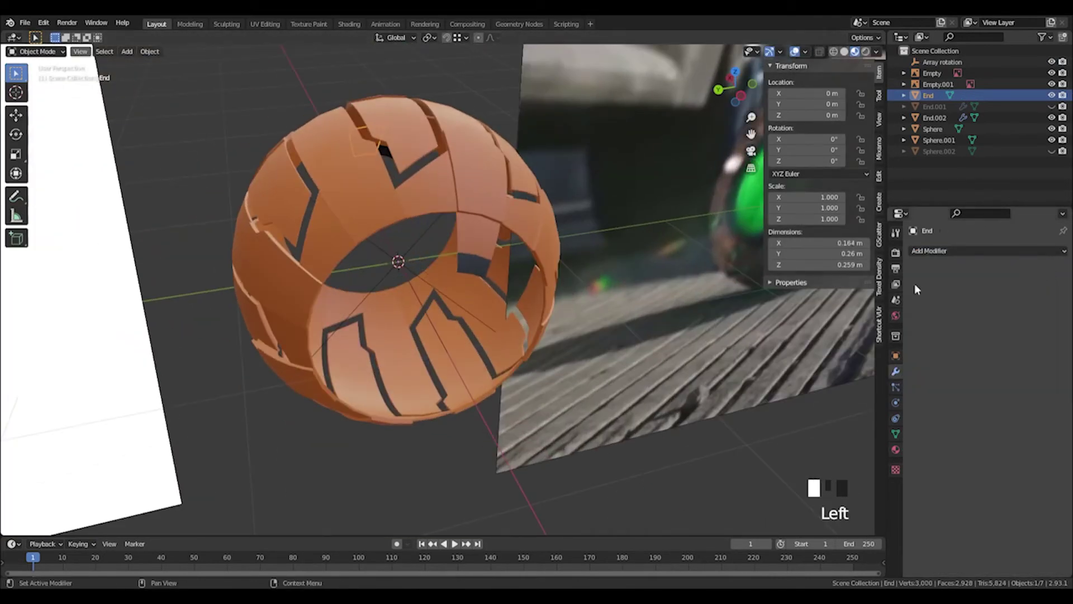
left_click(468, 240)
left_click(1048, 271)
Add an Array modifier to the End segment and set its relative offset factor X to 0
middle_click_drag(397, 223, 660, 201)
left_click(502, 261)
middle_click_drag(503, 262, 541, 268)
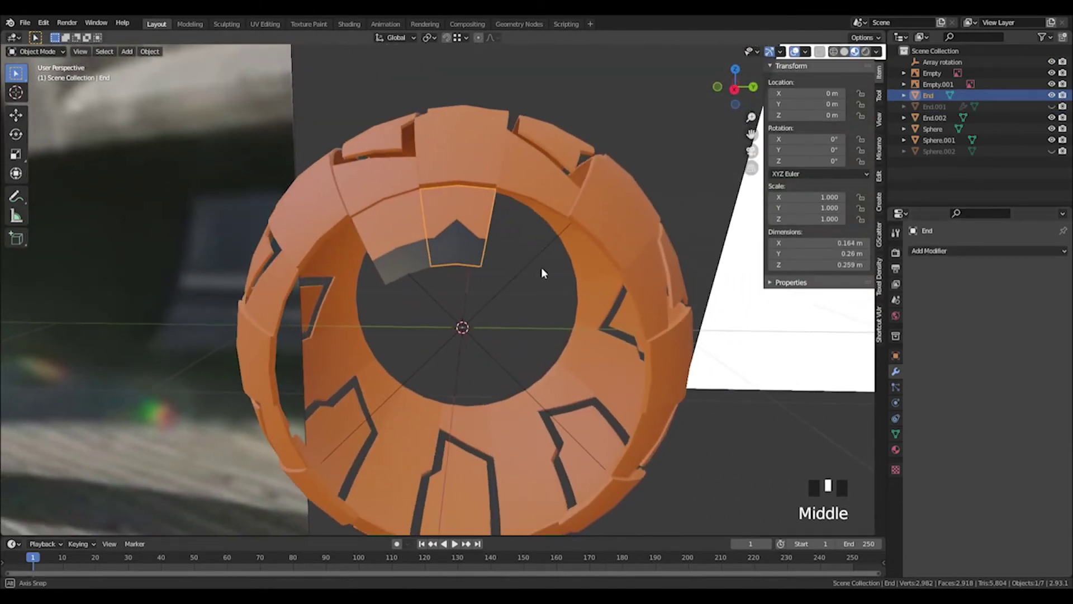
left_click(923, 252)
left_click(840, 282)
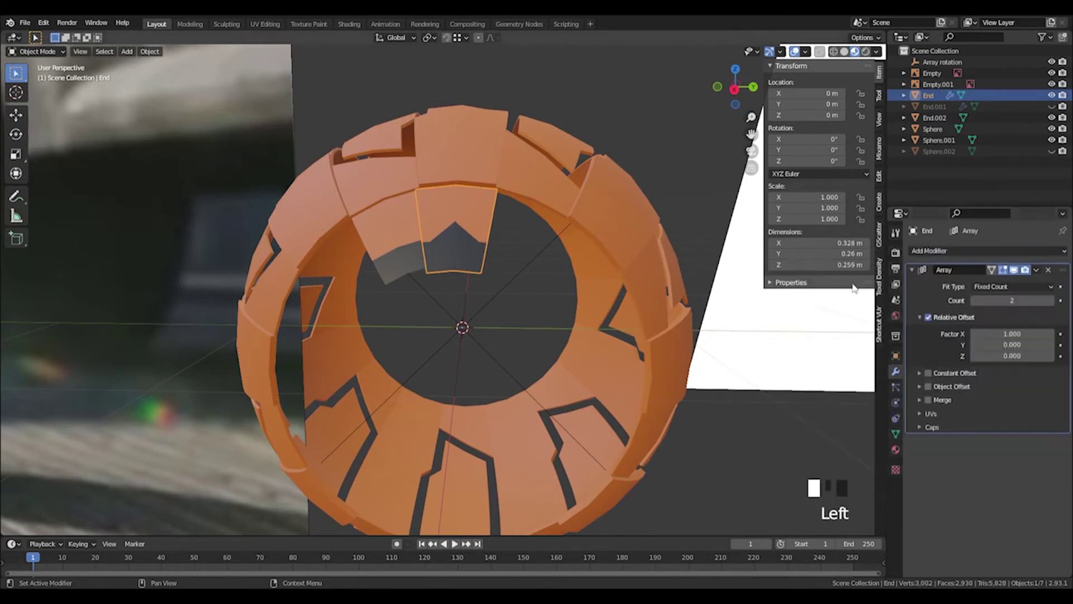
left_click(1020, 334)
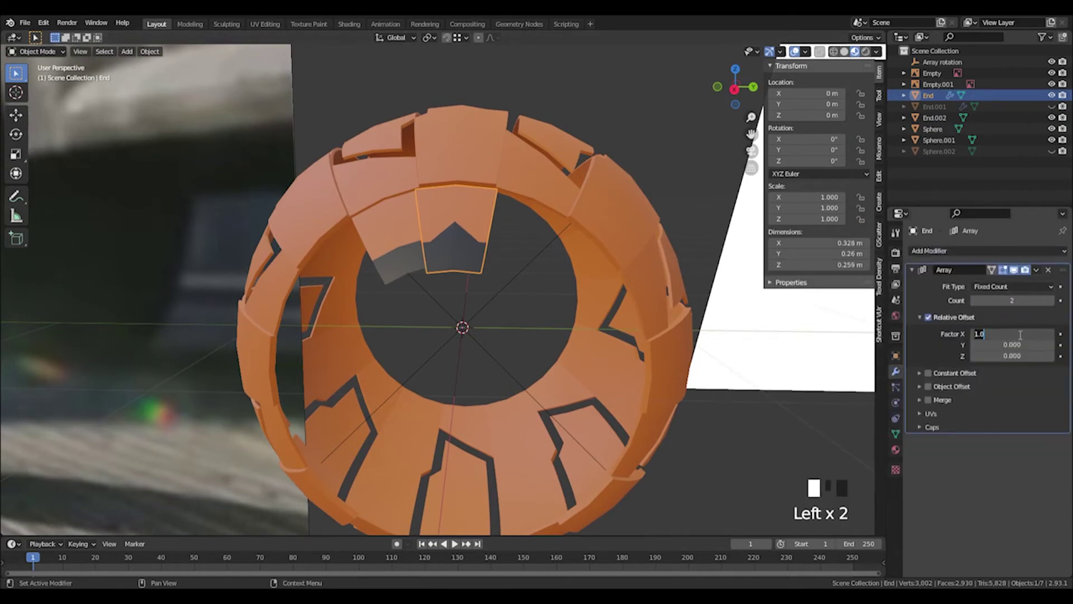
type("0")
key("Return")
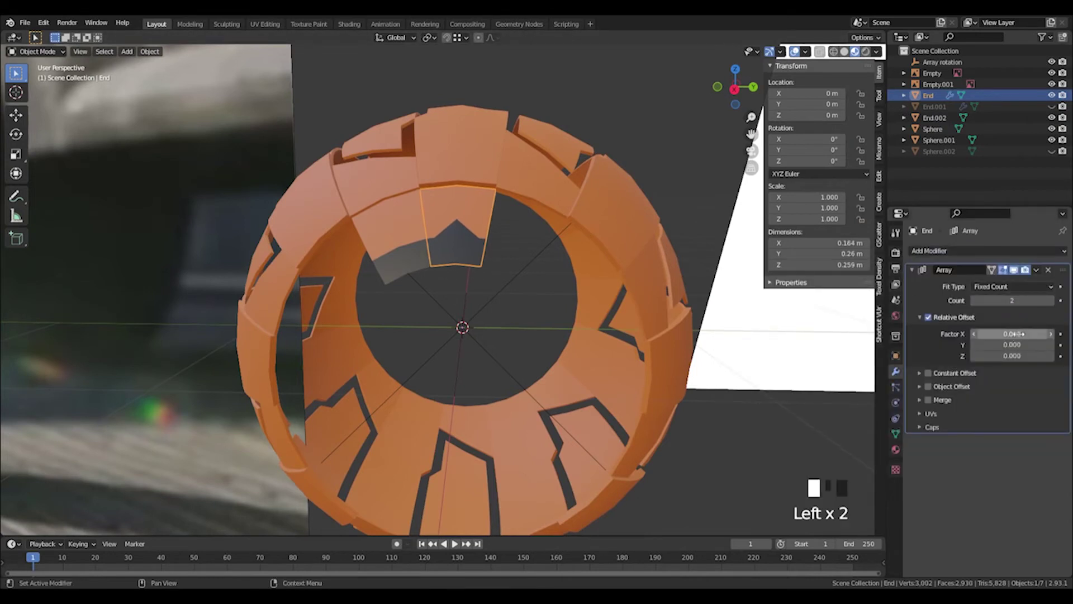
Enable object offset on End's Array using the Array rotation empty, and set the count to 8
left_click(928, 386)
left_click(919, 387)
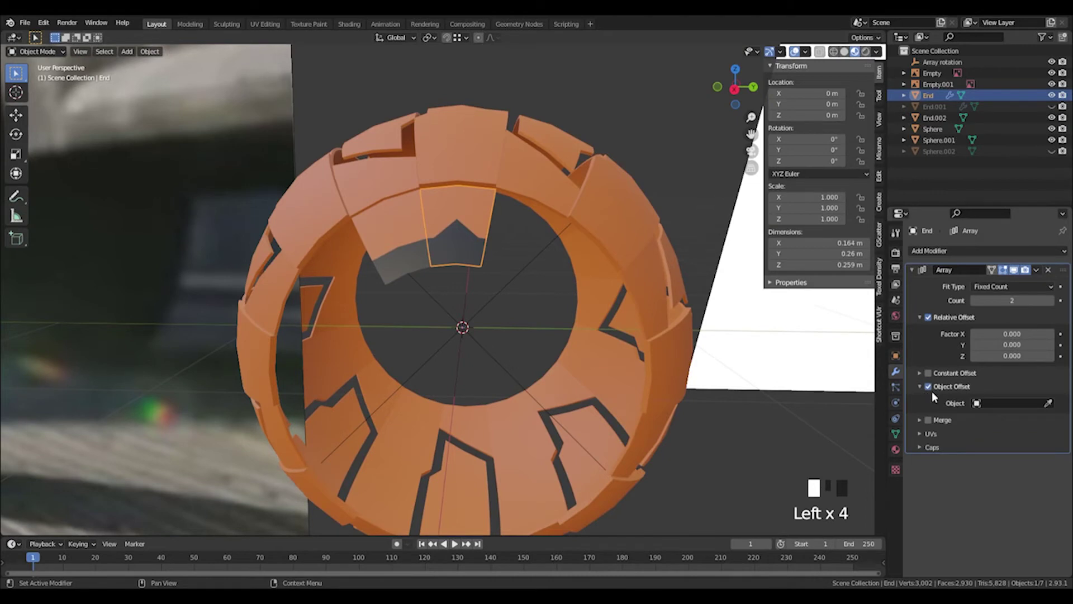
left_click(1049, 403)
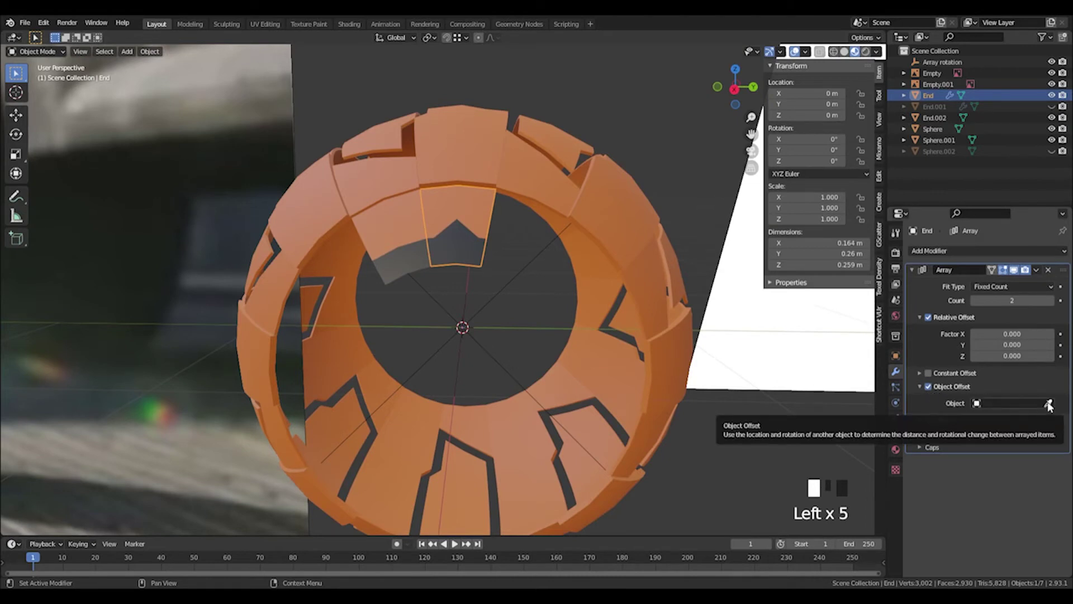
left_click(498, 285)
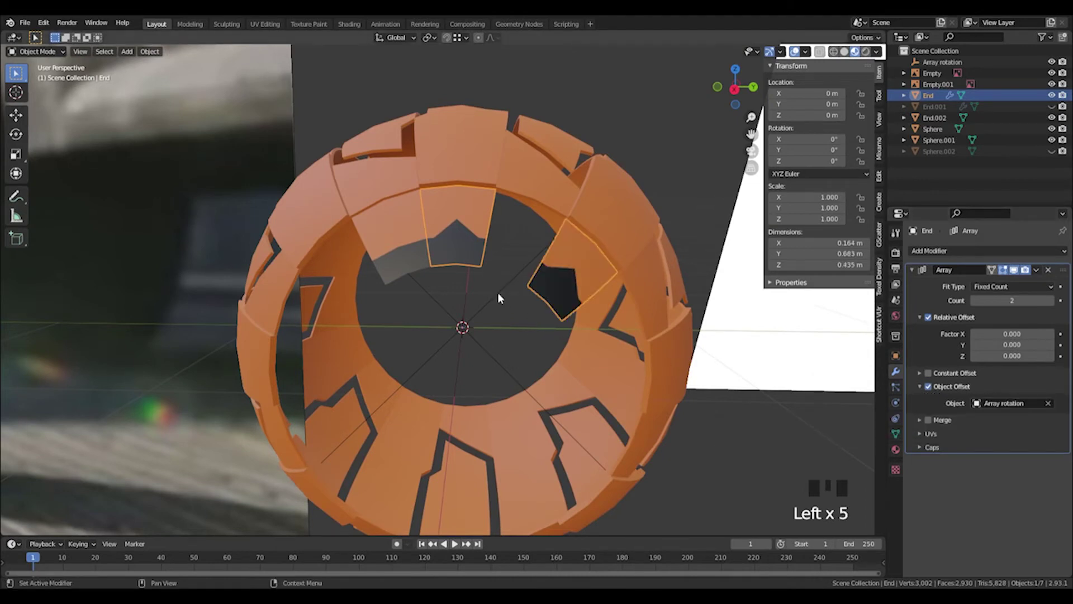
left_click(1051, 301)
left_click(1051, 301)
left_click(1051, 301)
left_click(1051, 300)
left_click(1051, 301)
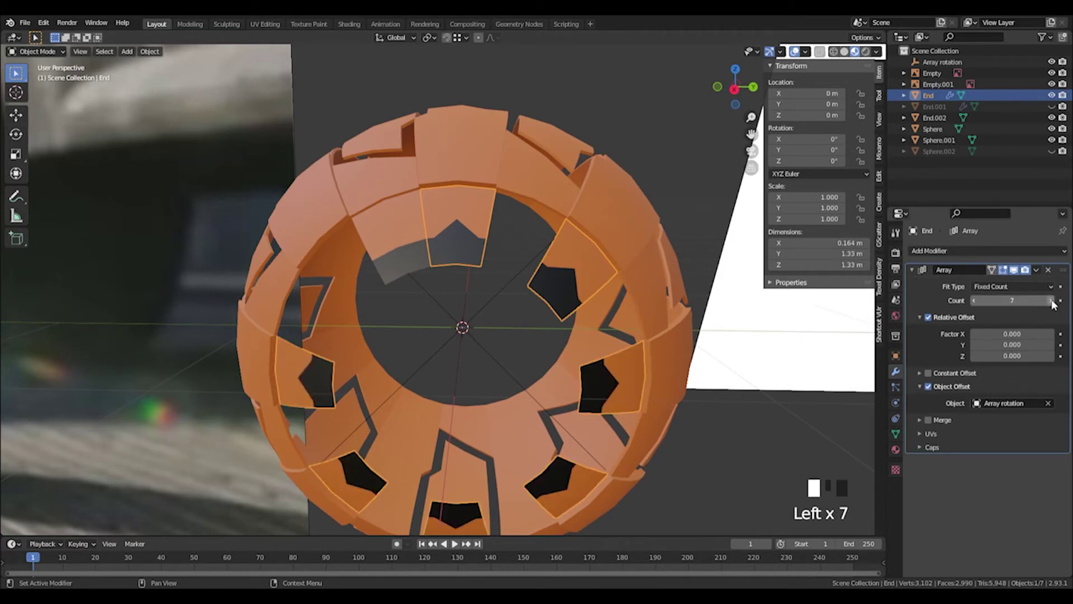
left_click(1052, 301)
Add an Array modifier to End.002 and set its relative offset factor X to 0
left_click(419, 269)
left_click(397, 259)
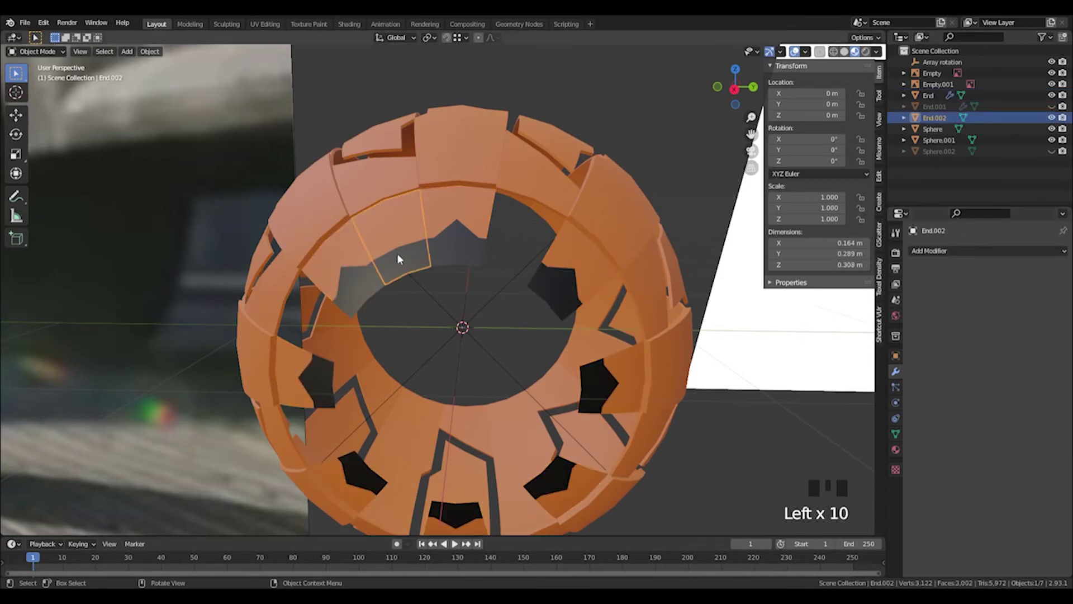
left_click_drag(971, 249, 853, 284)
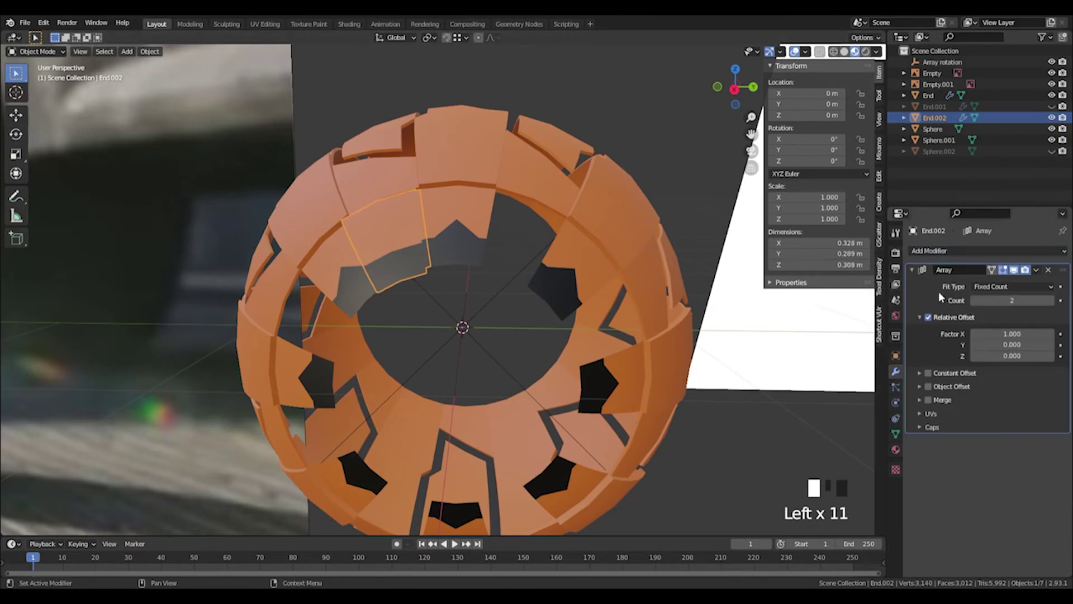
left_click(1030, 334)
type("0")
key("Return")
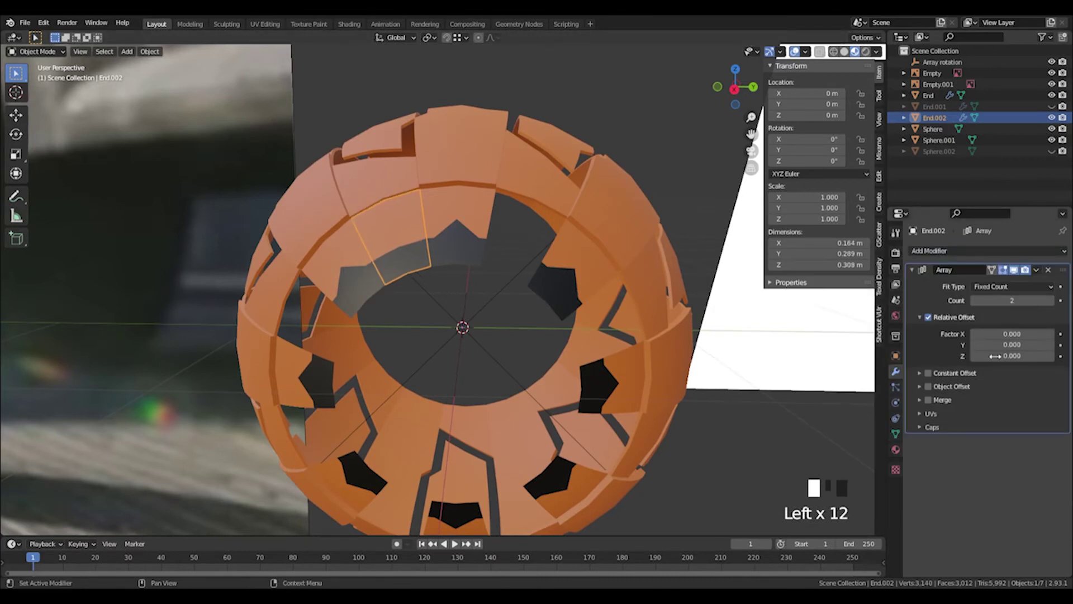
Enable object offset on End.002's Array using the Array rotation empty, and set the count to 8
left_click(928, 386)
left_click(919, 386)
left_click(1048, 403)
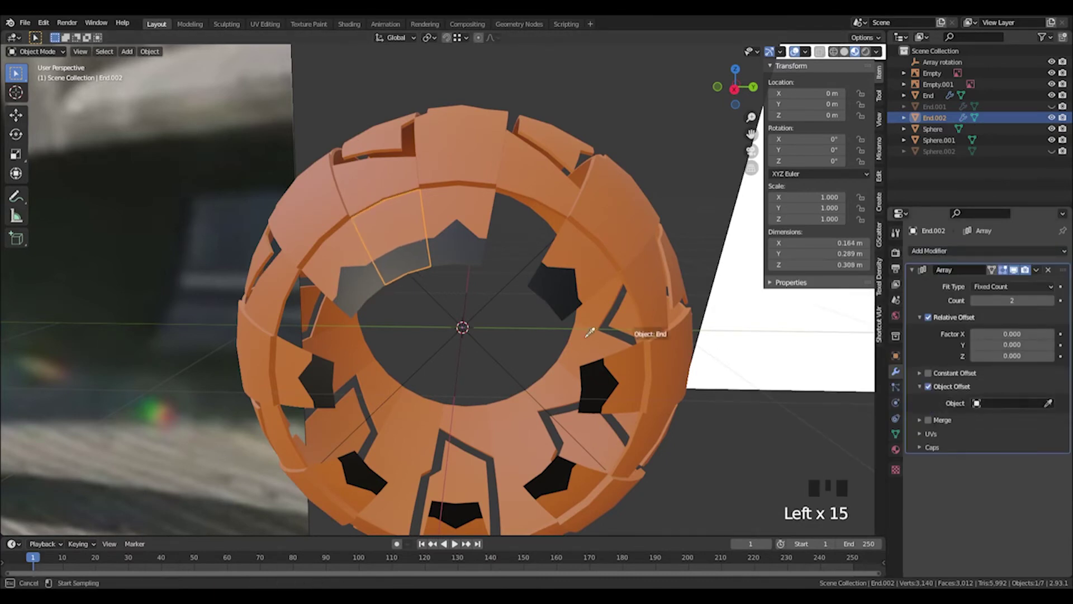
left_click(500, 297)
left_click(1051, 302)
left_click(1052, 301)
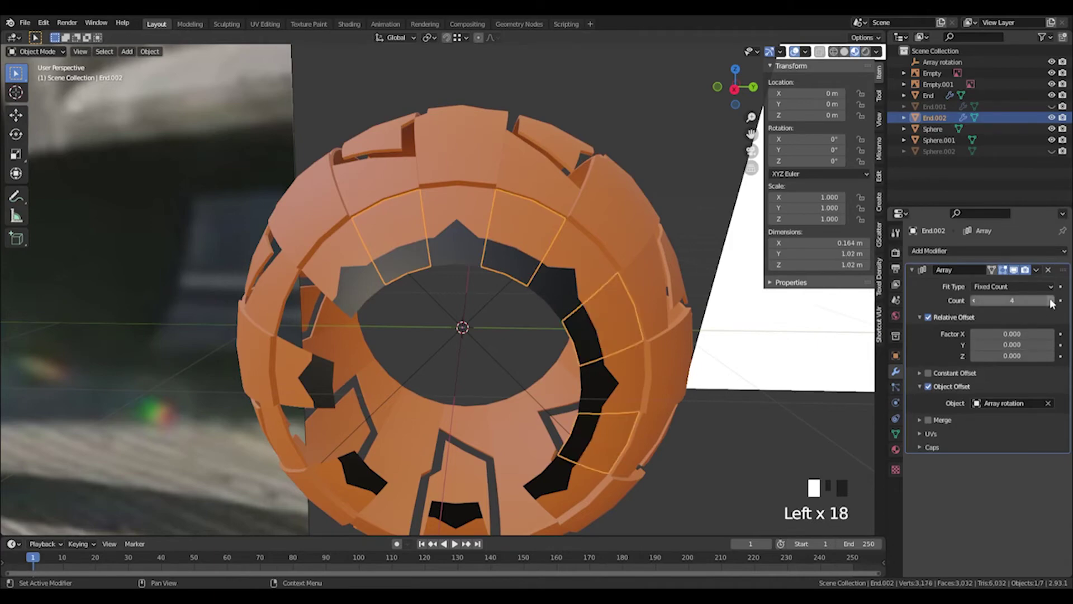
left_click(1052, 301)
left_click(1052, 301)
left_click(1052, 301)
left_click(1052, 301)
Examine the full ring of alternating peaked and plain segments around the sphere's opening
scroll(603, 301, "down", 2)
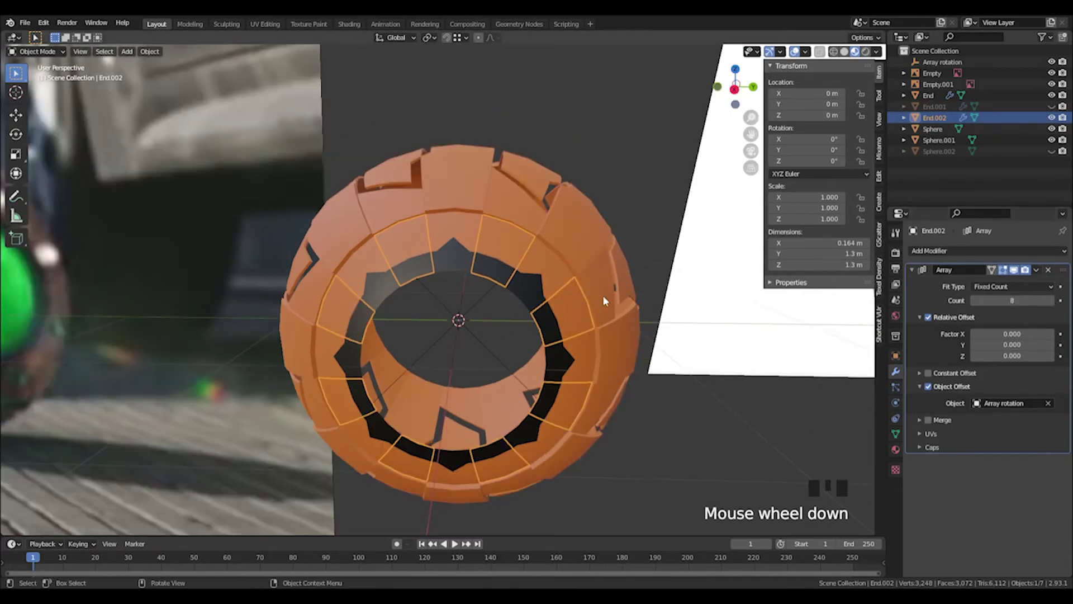
key("Tab")
left_click(590, 148)
scroll(587, 150, "down", 2)
key("Tab")
left_click(513, 158)
middle_click_drag(512, 251, 484, 237)
scroll(505, 245, "up", 2)
Apply the Array modifiers on End and End.002
left_click(473, 236)
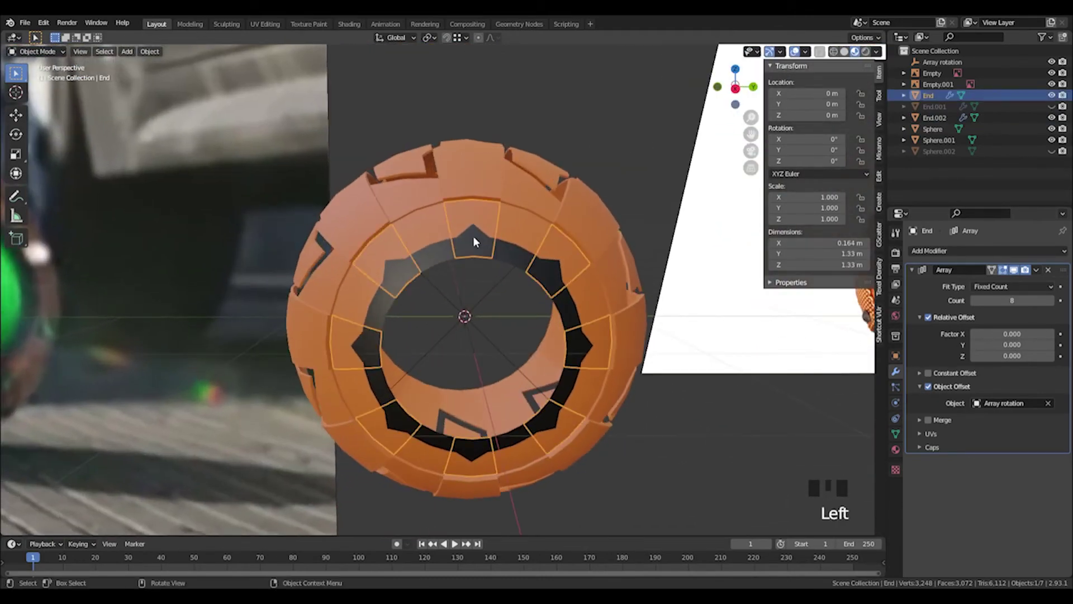
left_click(1036, 270)
left_click(1016, 284)
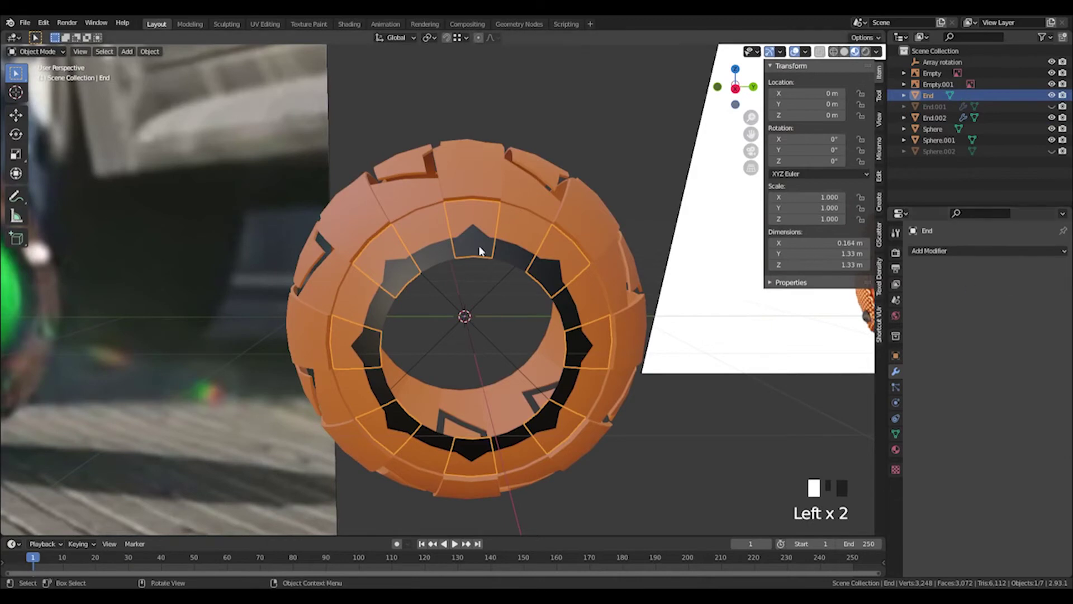
left_click(480, 250)
left_click(1036, 270)
left_click(1015, 284)
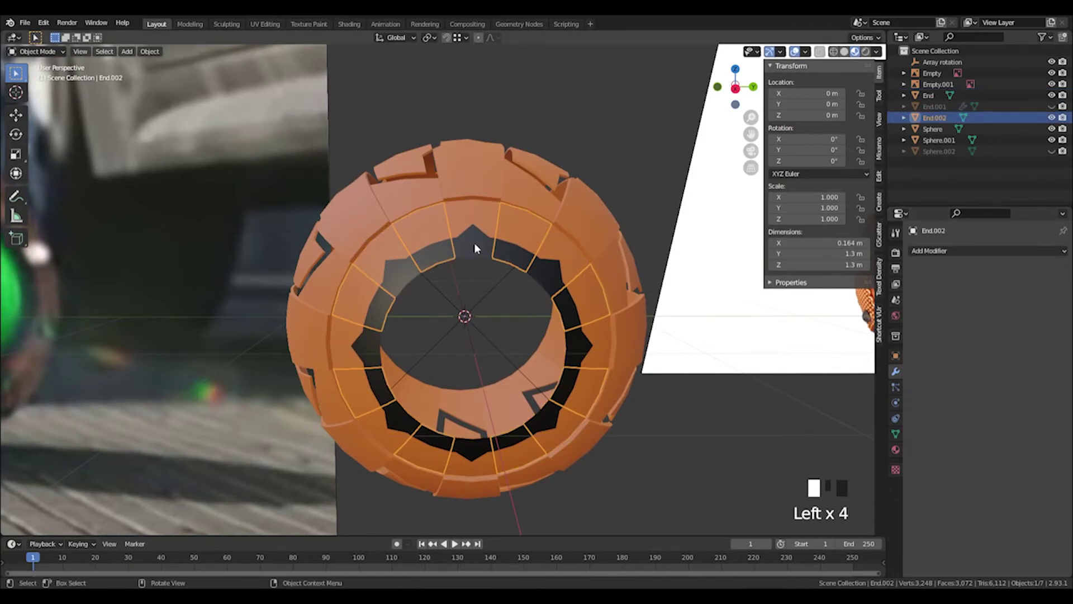
Select both arrayed segment objects with End.002 active and join them into one ring object
scroll(479, 218, "up", 1)
left_click(478, 221, "shift")
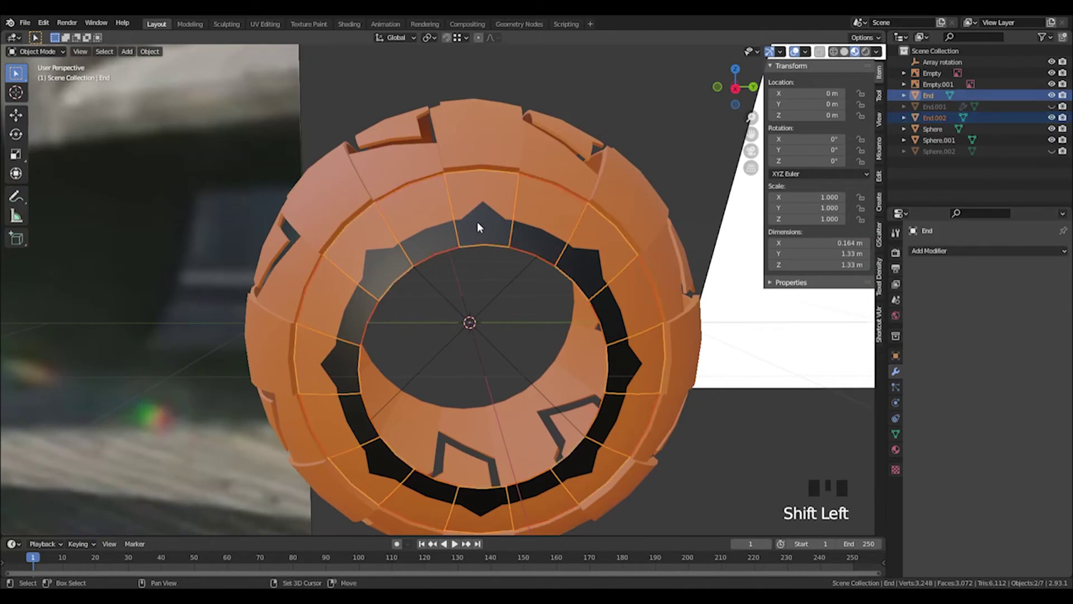
left_click(471, 245)
left_click(479, 226)
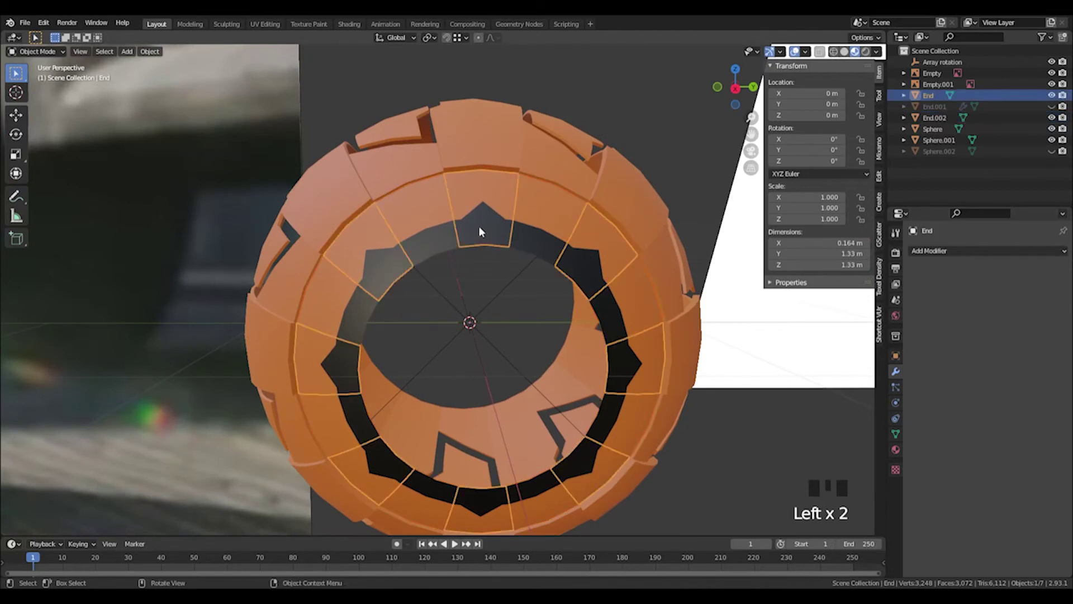
left_click(429, 240, "shift")
middle_click_drag(429, 240, 448, 242)
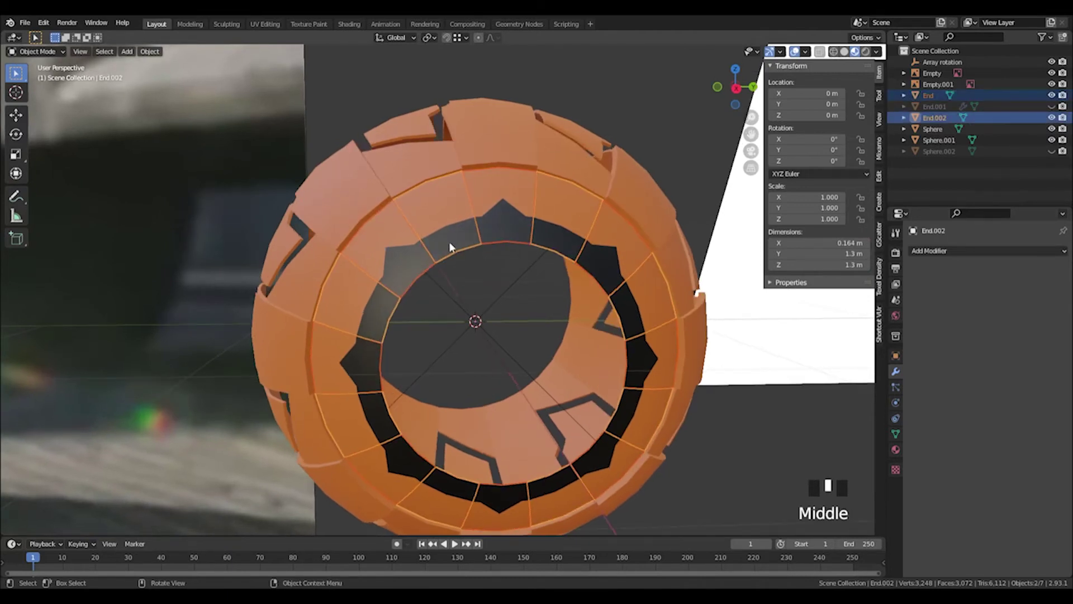
key("shift+j")
key("ctrl+j")
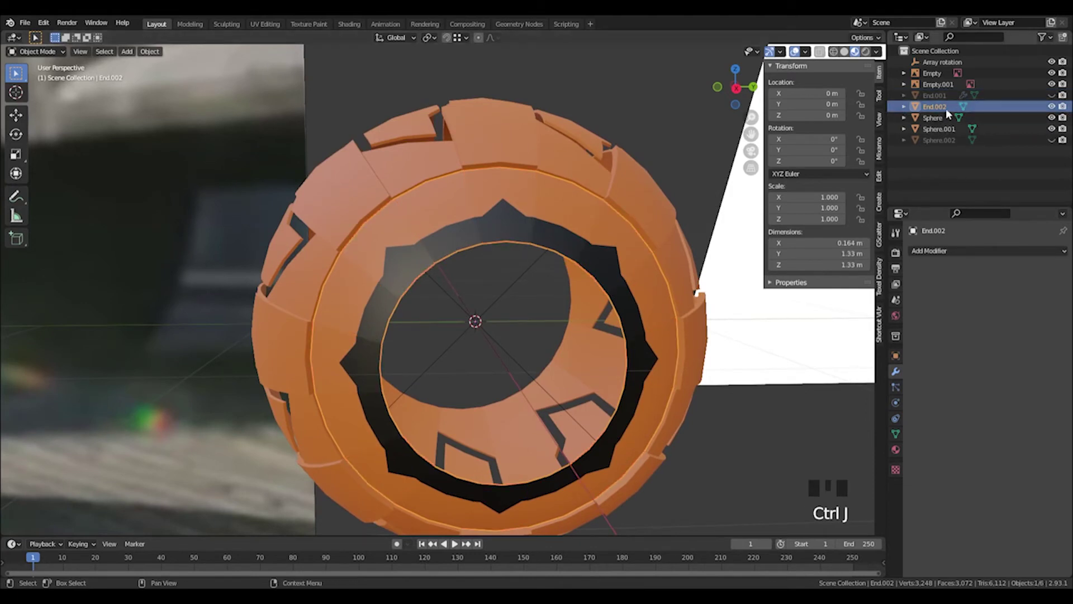
Enter Edit Mode on the joined ring and select a seam vertex beside the top peak in vertex selection
scroll(498, 263, "up", 2)
key("Tab")
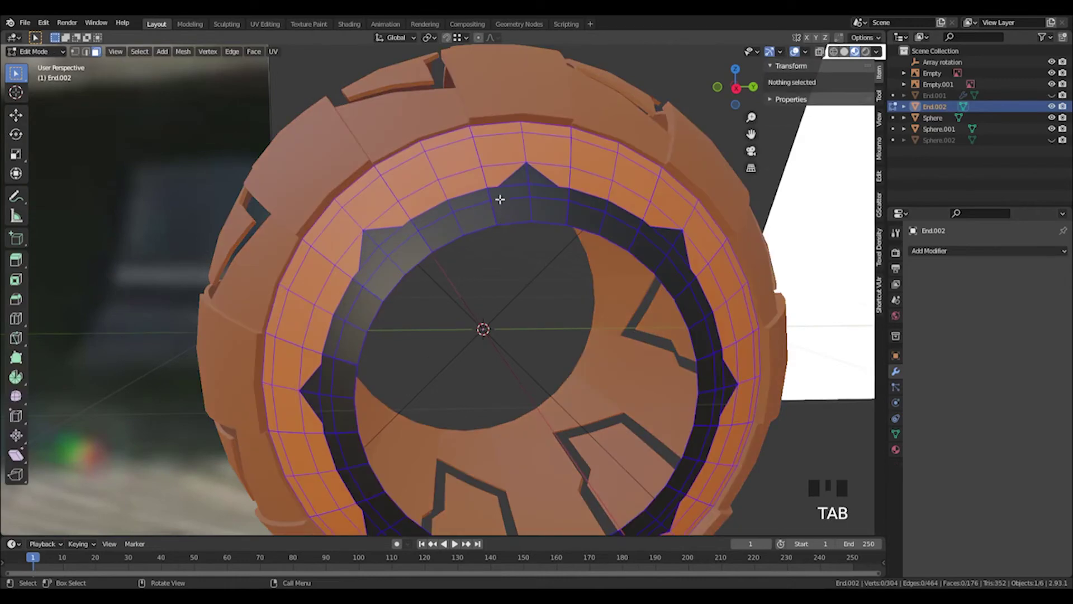
middle_click_drag(501, 199, 469, 191)
scroll(468, 191, "up", 2)
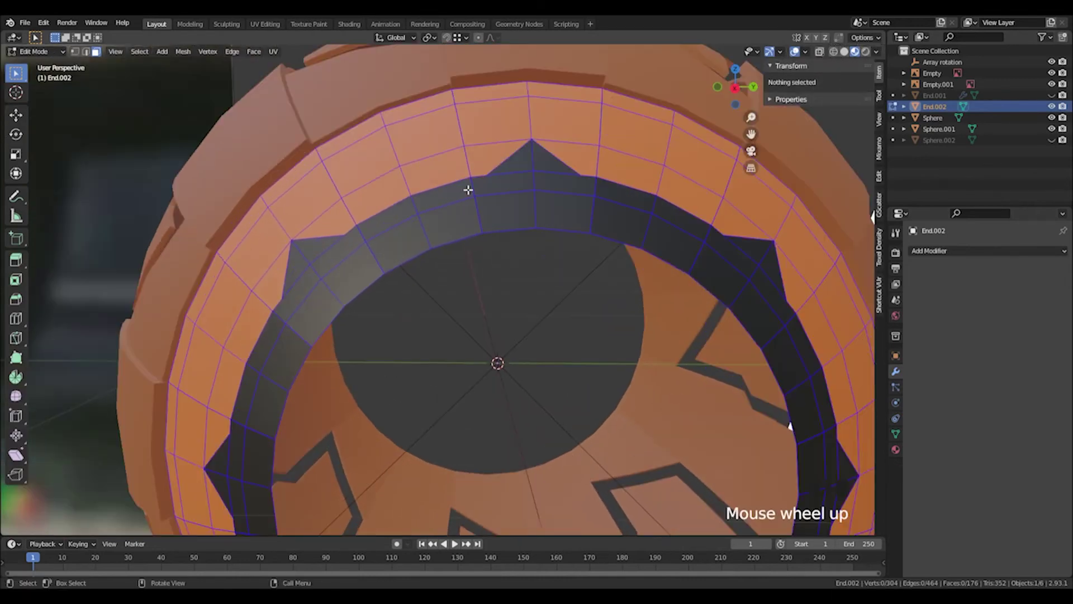
key("1")
left_click(471, 148)
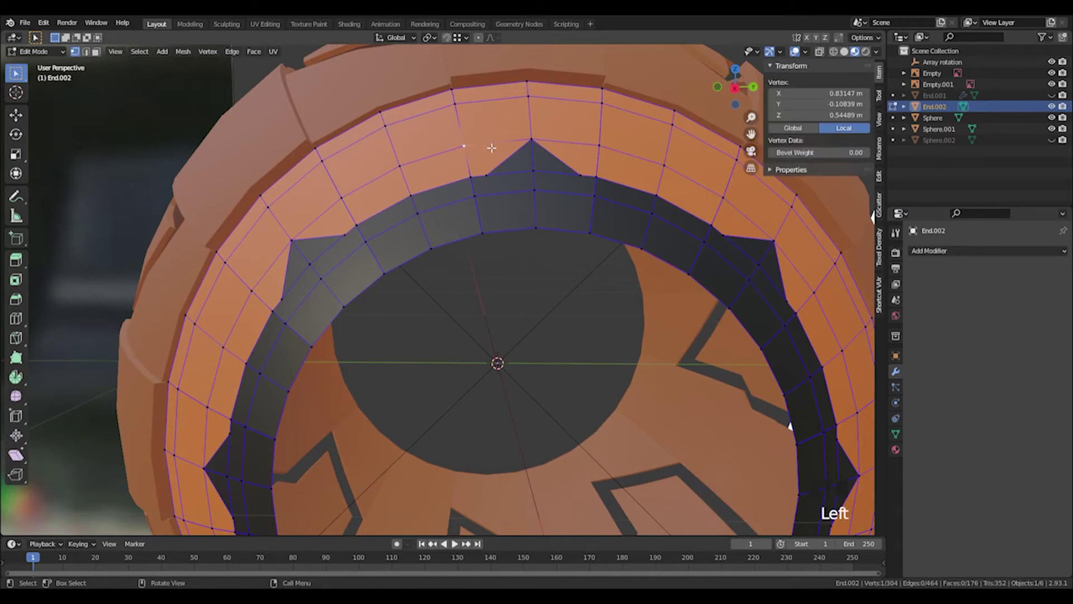
Try moving the seam vertex beside the top peak to test whether the adjoining segments are connected
key("g")
right_click(504, 145)
middle_click_drag(531, 151, 522, 165)
key("g")
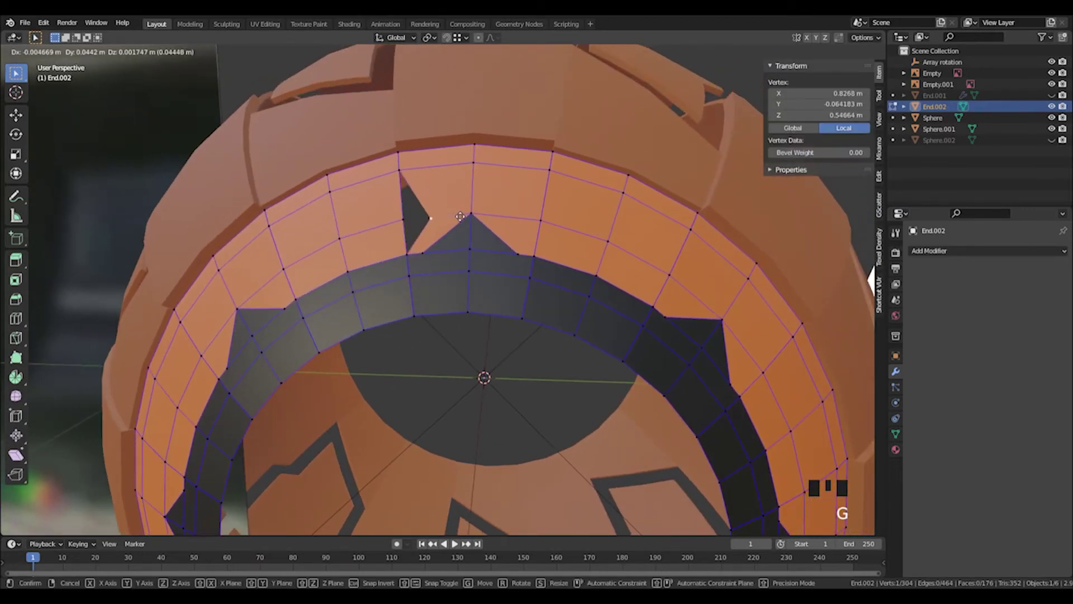
right_click(460, 217)
middle_click_drag(488, 227, 504, 228)
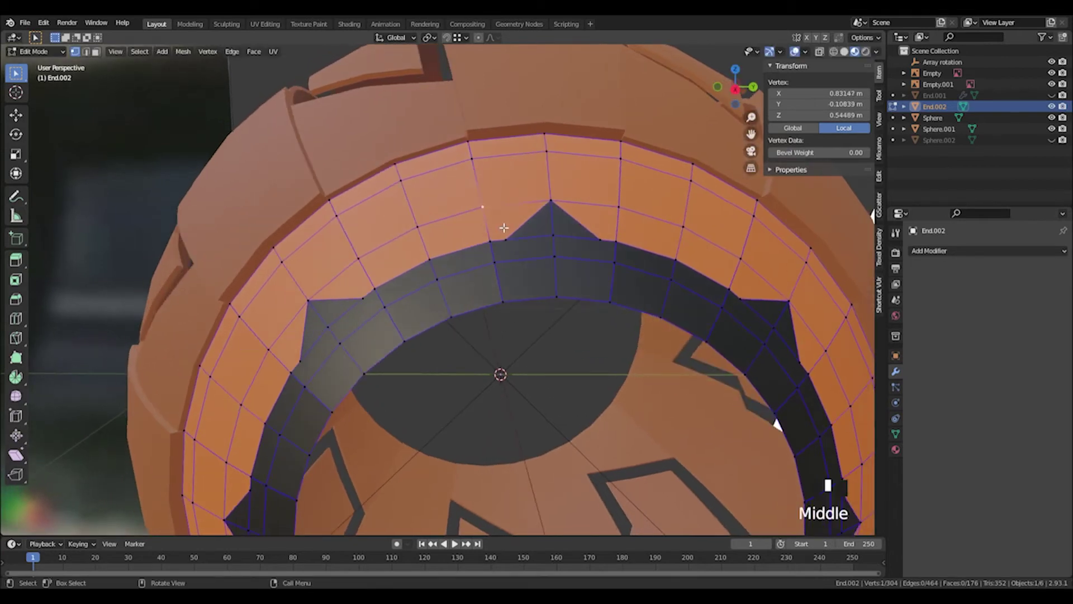
Merge all of the ring's vertices by distance, with the merge distance set to 0.00001 m
left_click(486, 206)
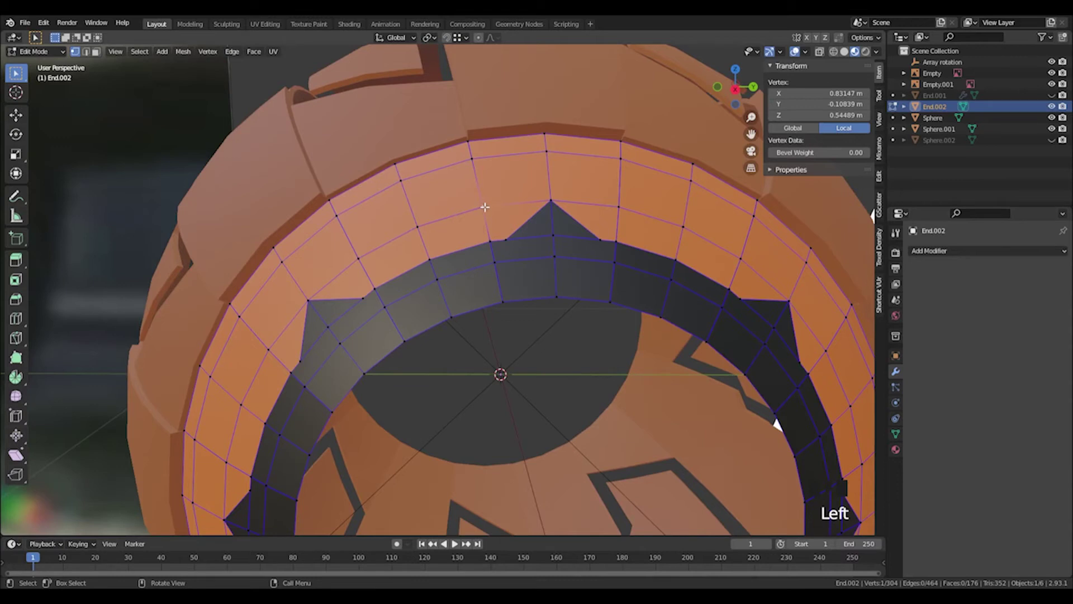
key("a")
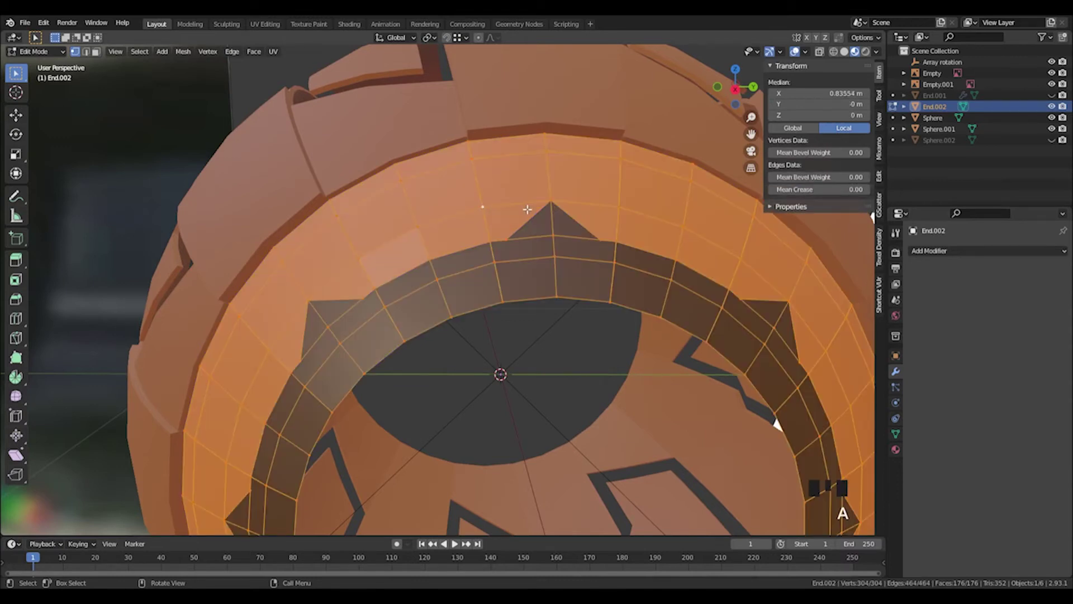
key("m")
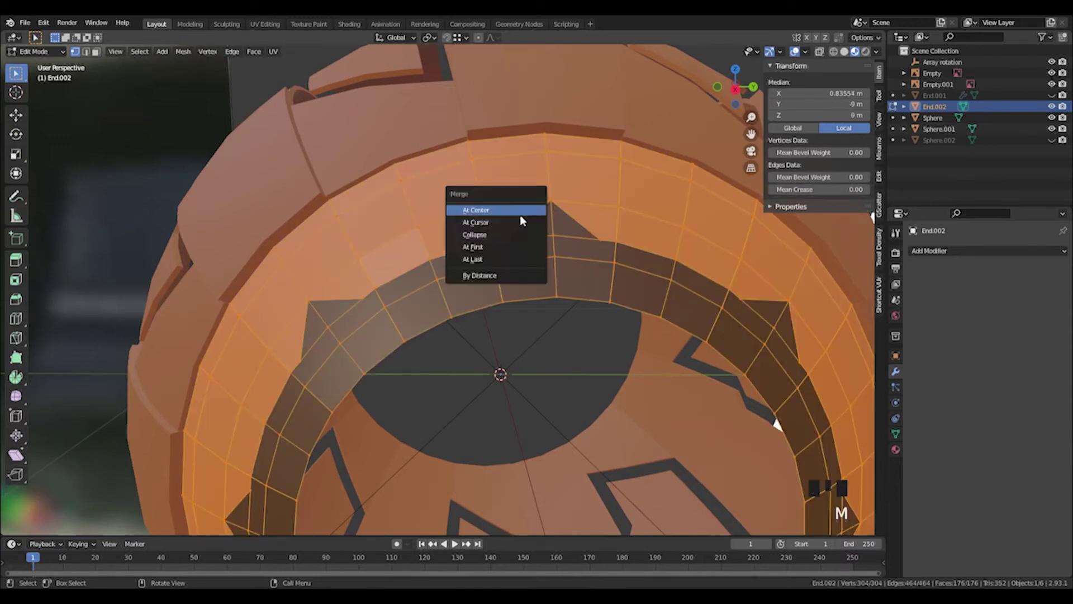
left_click(480, 275)
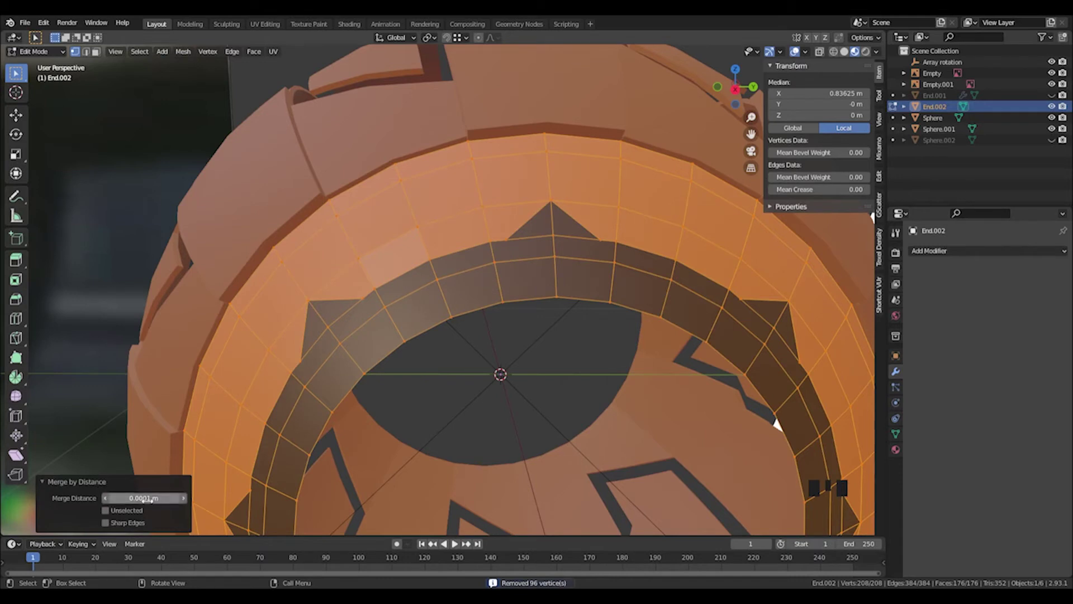
mouse_move(145, 498)
left_mouse_down()
mouse_move(170, 498)
mouse_move(147, 498)
mouse_move(160, 498)
left_mouse_up()
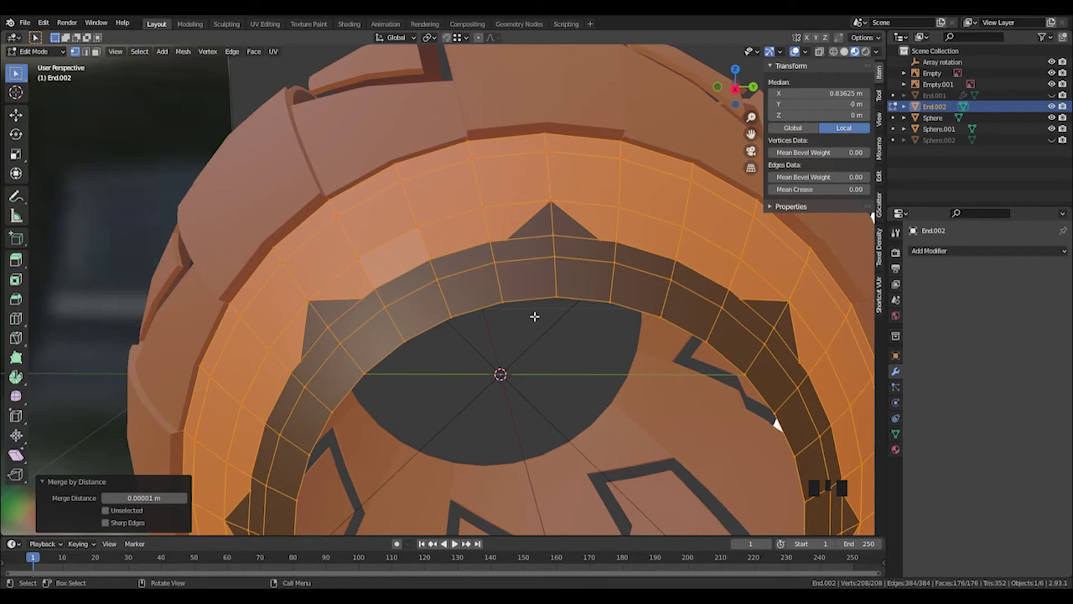
Knife-cut an edge from the left base corner of the top peak to the nearest vertex on the dark band's middle loop
left_click(535, 345)
scroll(515, 341, "down", 2)
left_click(515, 341)
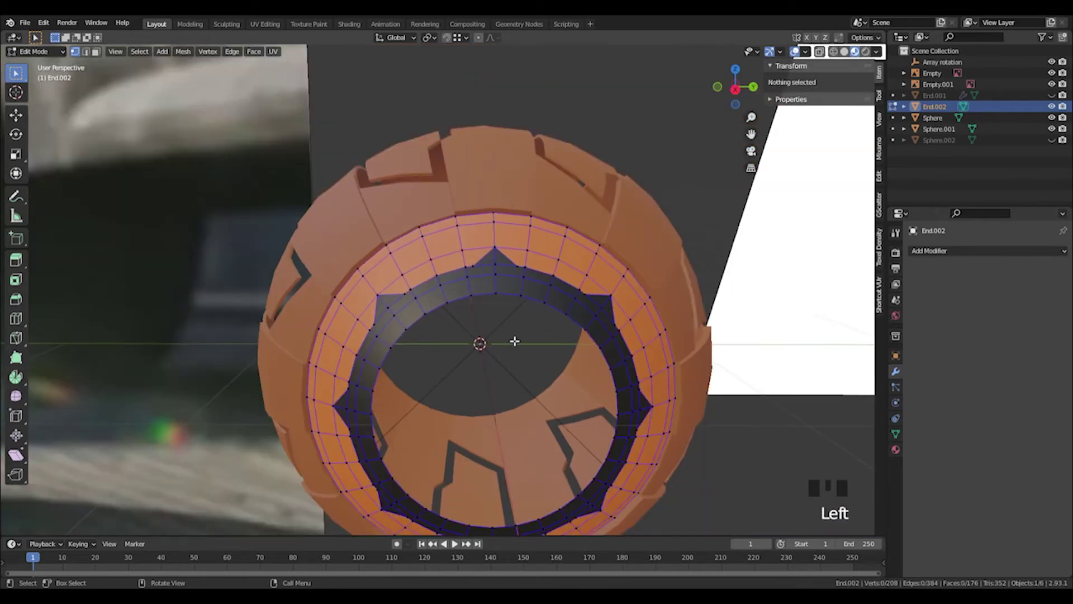
scroll(509, 333, "up", 2)
mouse_move(503, 324)
middle_mouse_down()
mouse_move(491, 304)
mouse_move(497, 311)
middle_mouse_up()
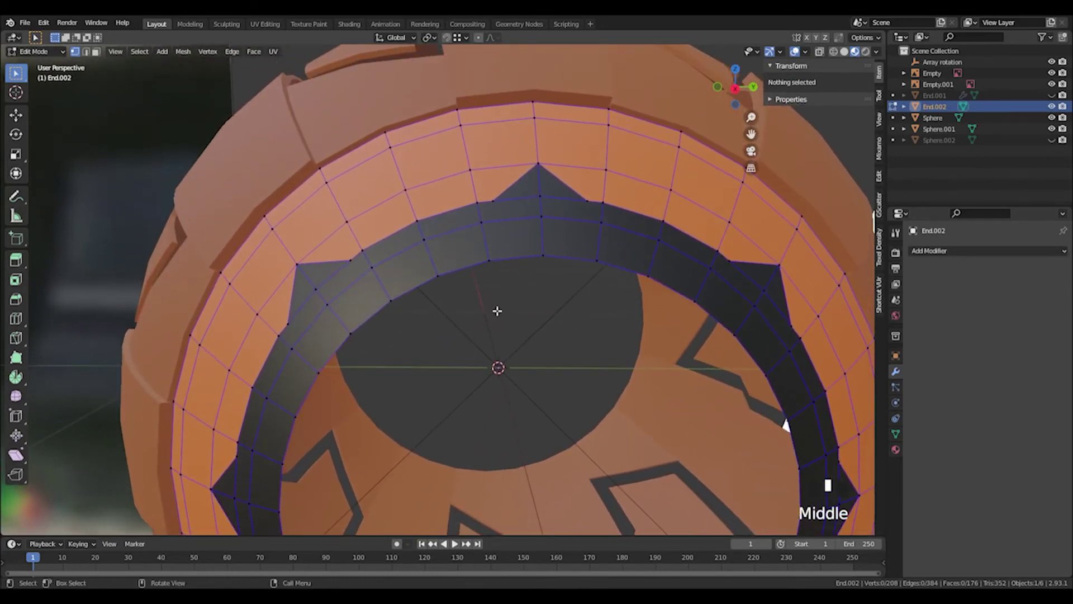
scroll(498, 311, "down", 2)
scroll(498, 311, "up", 2)
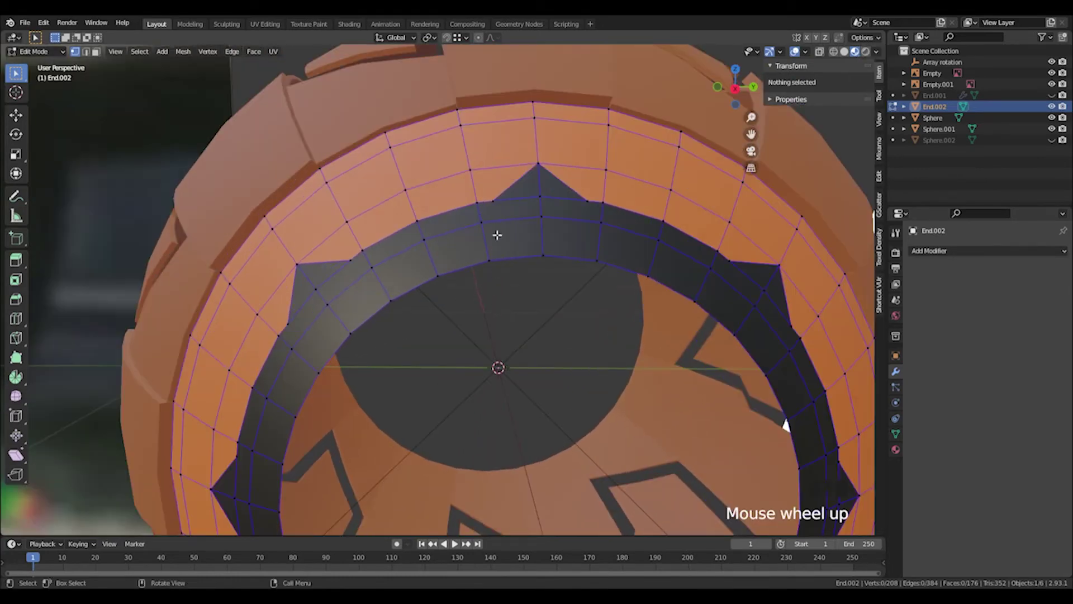
middle_click_drag(503, 223, 486, 247, "shift")
scroll(487, 250, "up", 2)
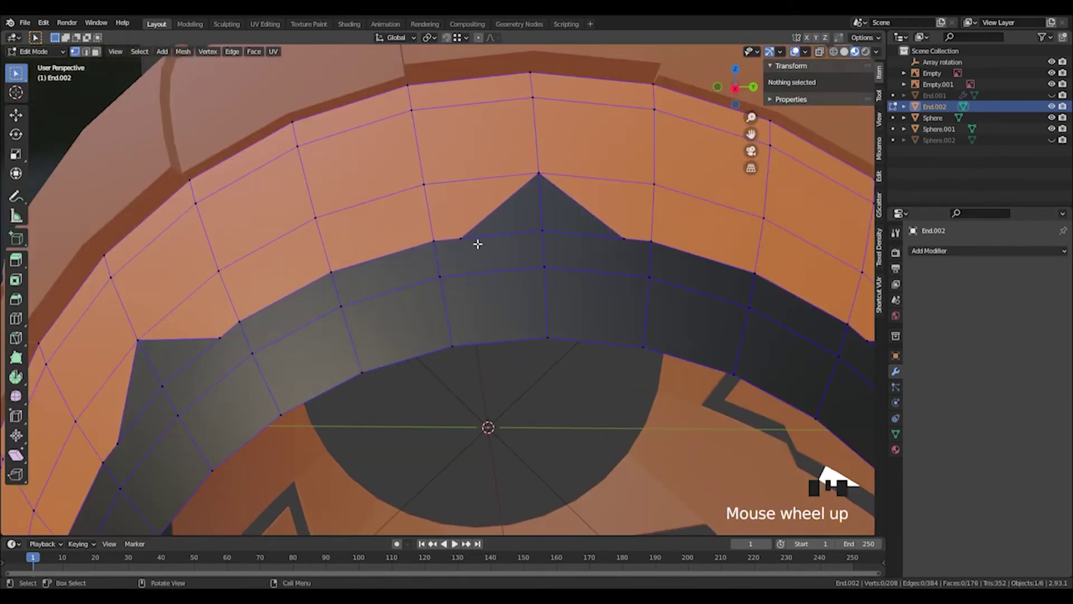
key("k")
left_click(461, 237)
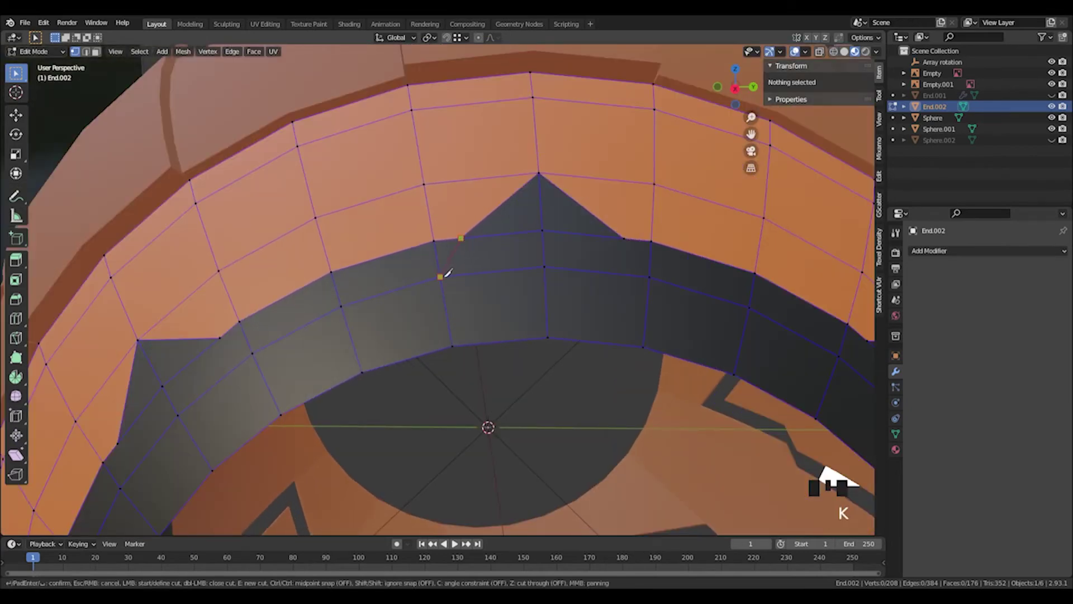
left_click(442, 276)
key("Return")
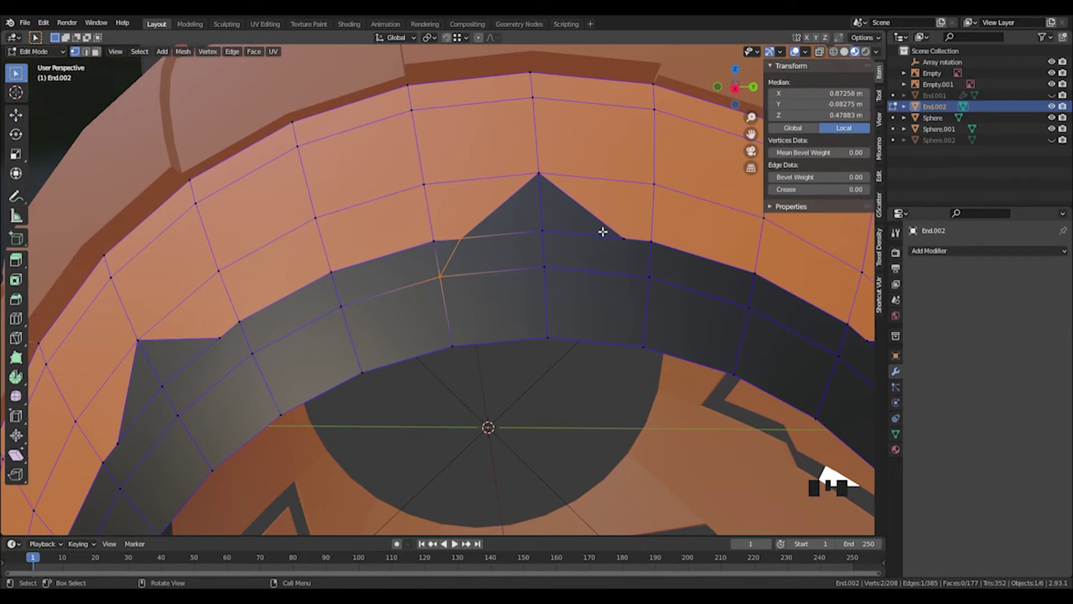
Knife-cut a matching edge from the right base corner of the top peak to the dark band's middle loop
key("k")
left_click(624, 239)
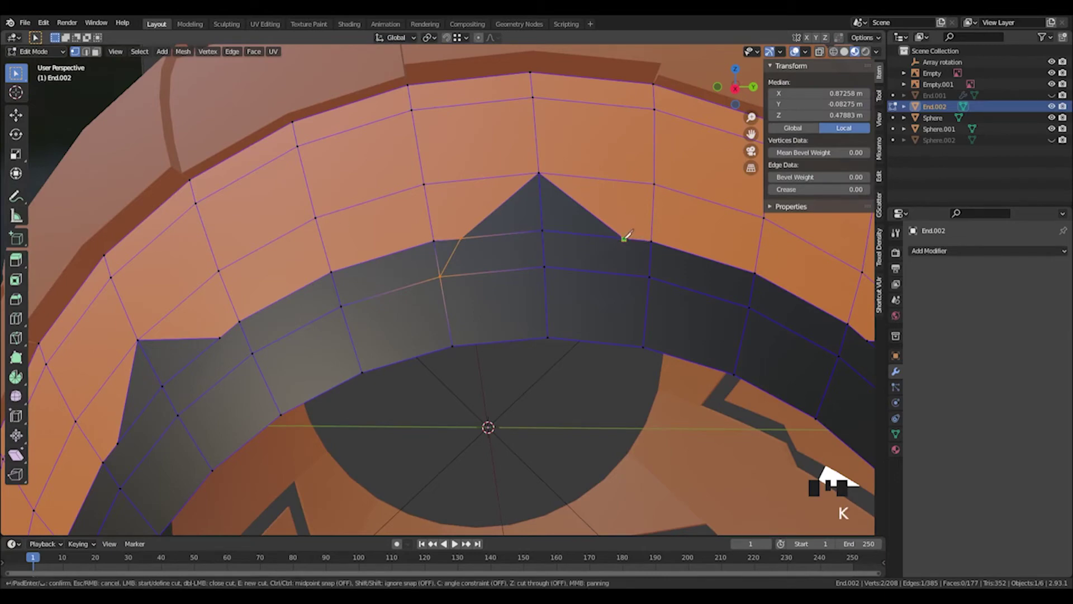
left_click(650, 276)
key("Return")
scroll(676, 287, "down", 2)
middle_click_drag(616, 302, 517, 263, "shift")
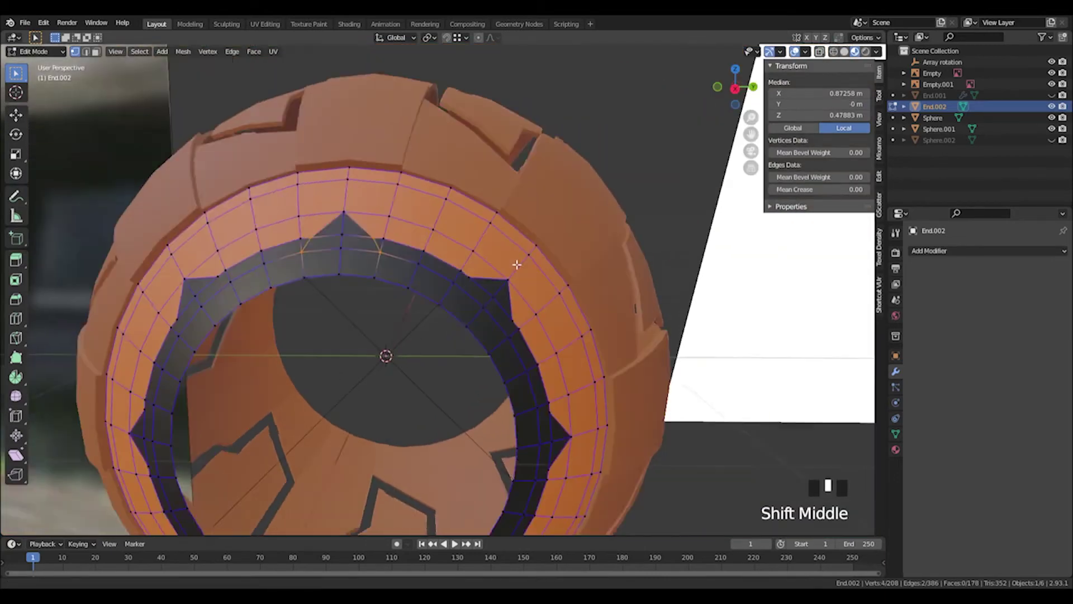
scroll(385, 259, "up", 2)
key("k")
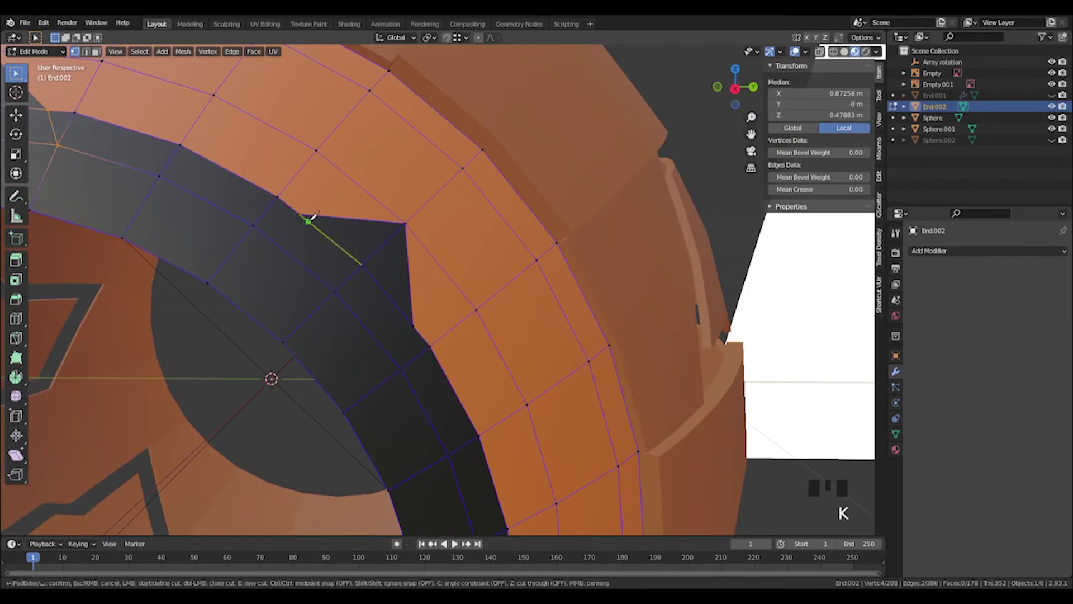
left_click(253, 225)
left_click(302, 246)
key("Return")
scroll(328, 242, "down", 2)
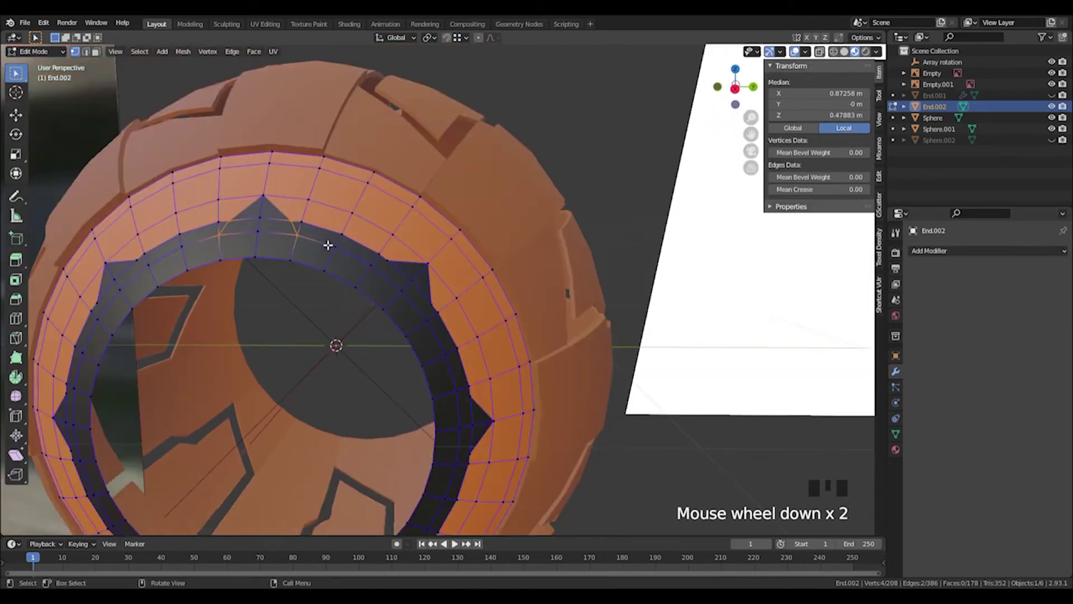
middle_click_drag(328, 242, 449, 269, "shift")
Clear the selection and, in face selection, select the block of ring faces extending left from the top peak's centreline
left_click(447, 311)
scroll(446, 307, "up", 2)
key("Tab")
key("Tab")
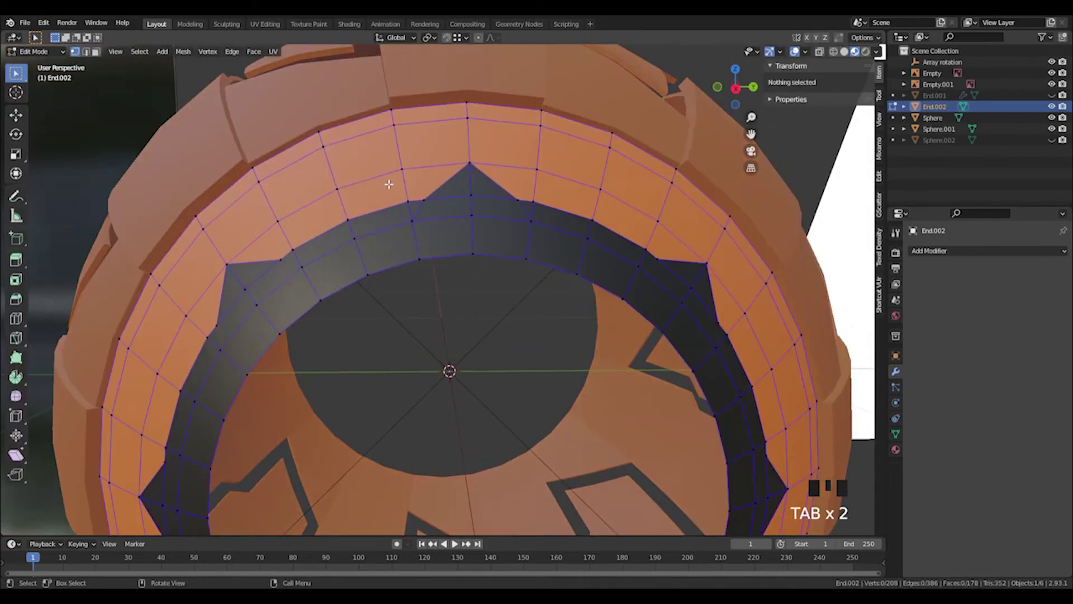
key("3")
left_click_drag(307, 117, 474, 255)
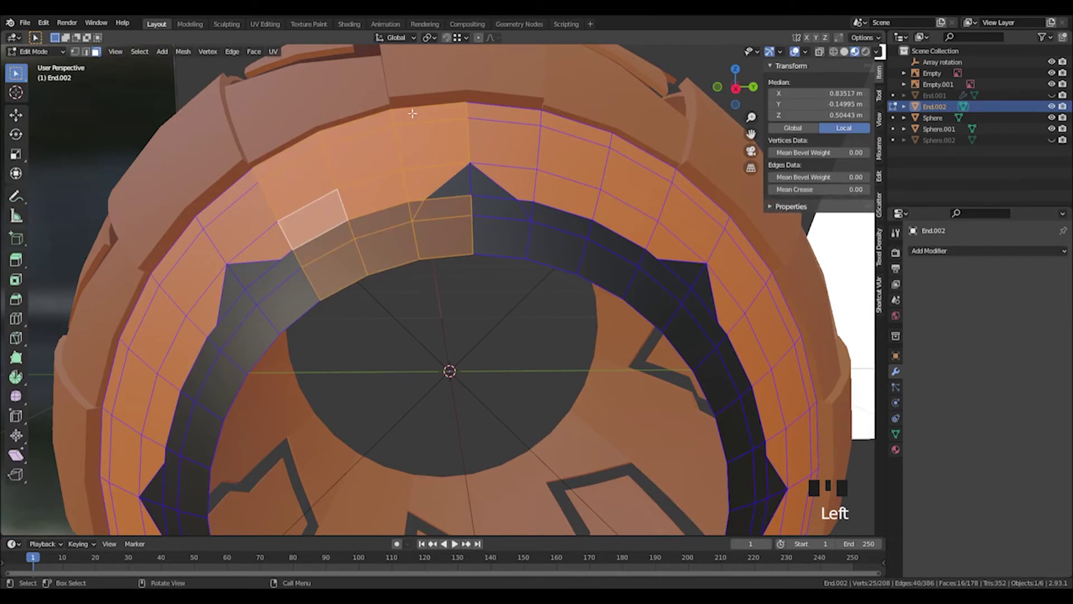
Delete all faces of the end ring except the upper wedge containing a single black spike
left_click_drag(405, 89, 517, 253, "ctrl")
left_click_drag(371, 95, 521, 258, "shift")
key("ctrl+i")
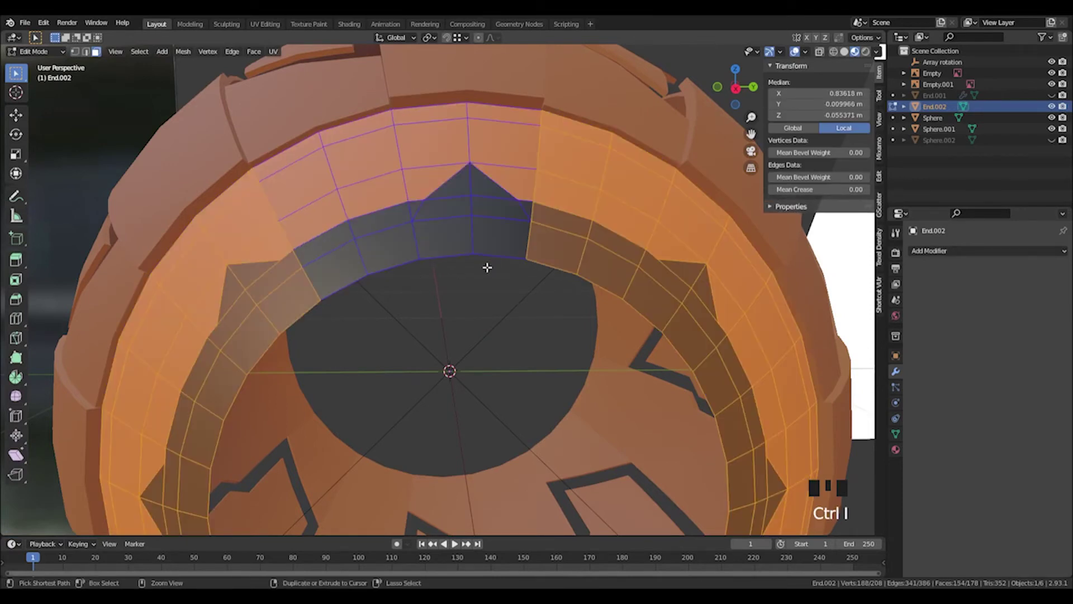
key("Delete")
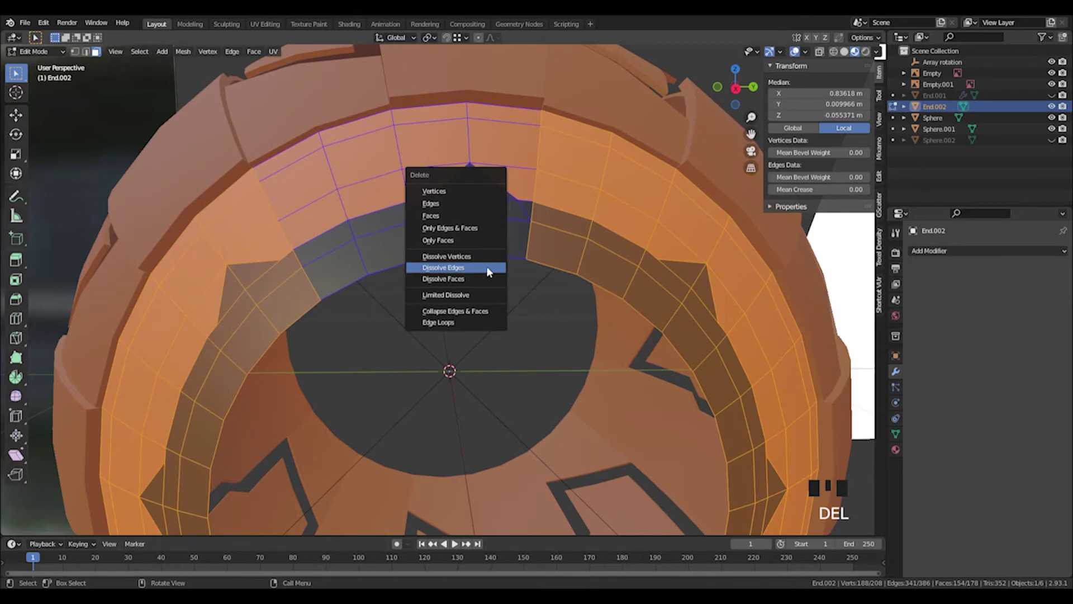
left_click(447, 215)
key("Tab")
Add an Array modifier to the wedge with relative offset X 0 and the Array rotation empty as object offset
left_click(478, 212)
left_click(946, 249)
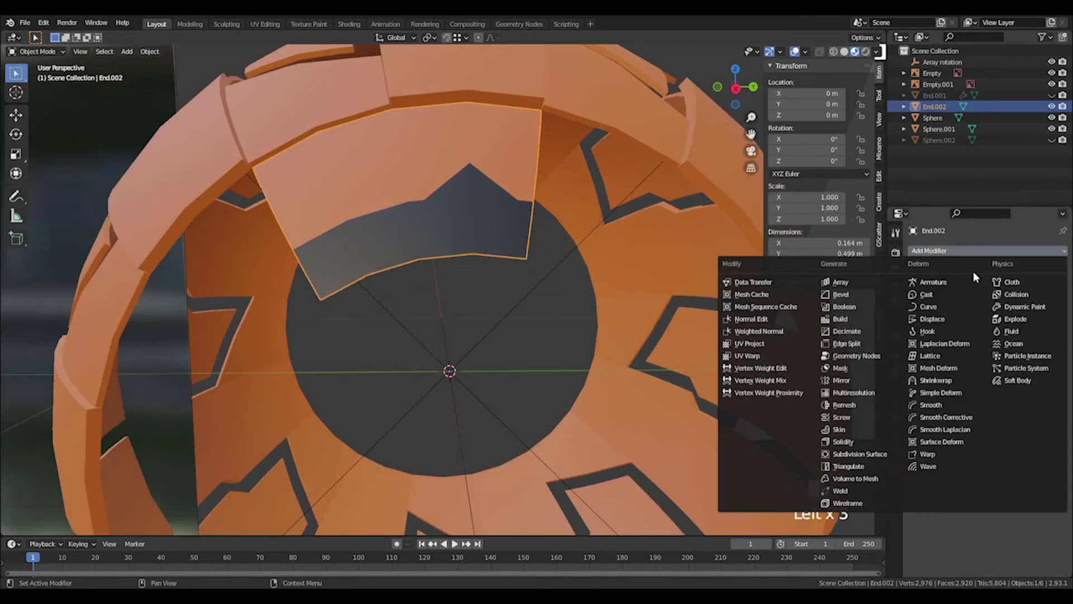
left_click(839, 281)
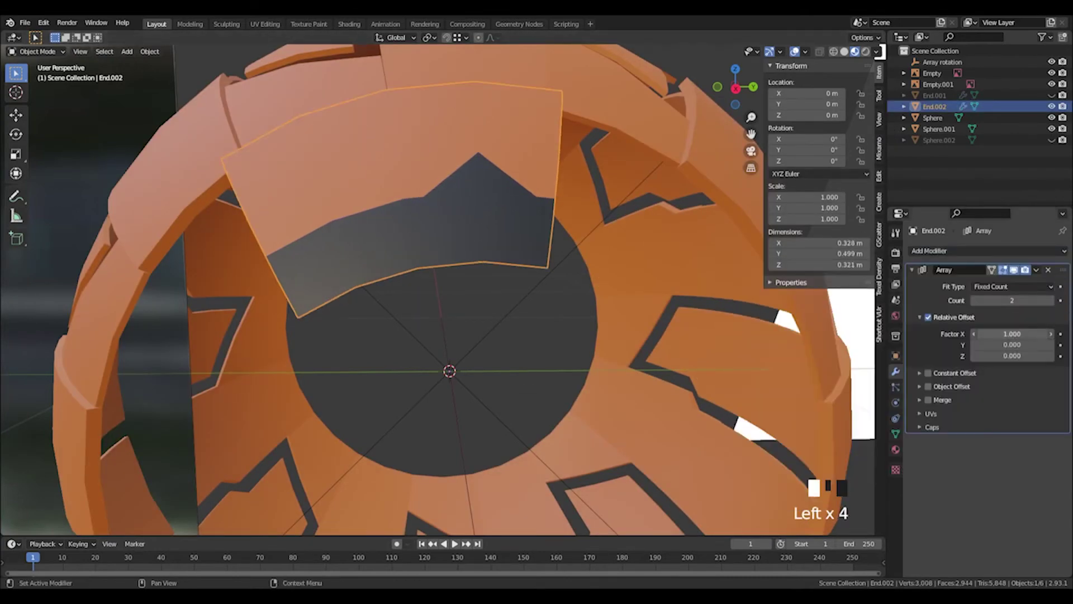
key("Return")
left_click(928, 386)
left_click(952, 387)
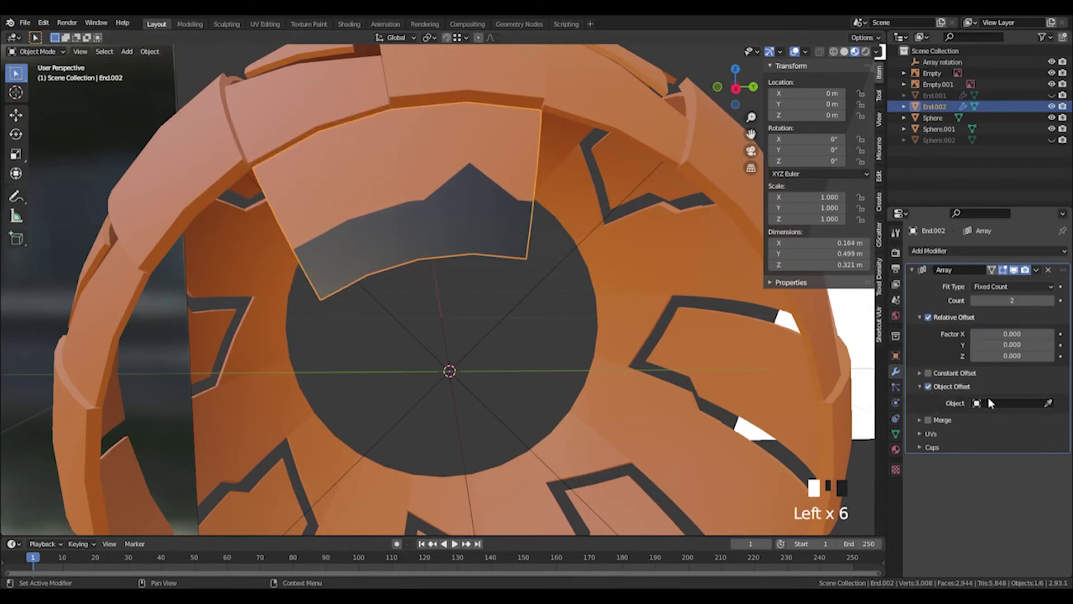
left_click(1048, 403)
left_click(494, 335)
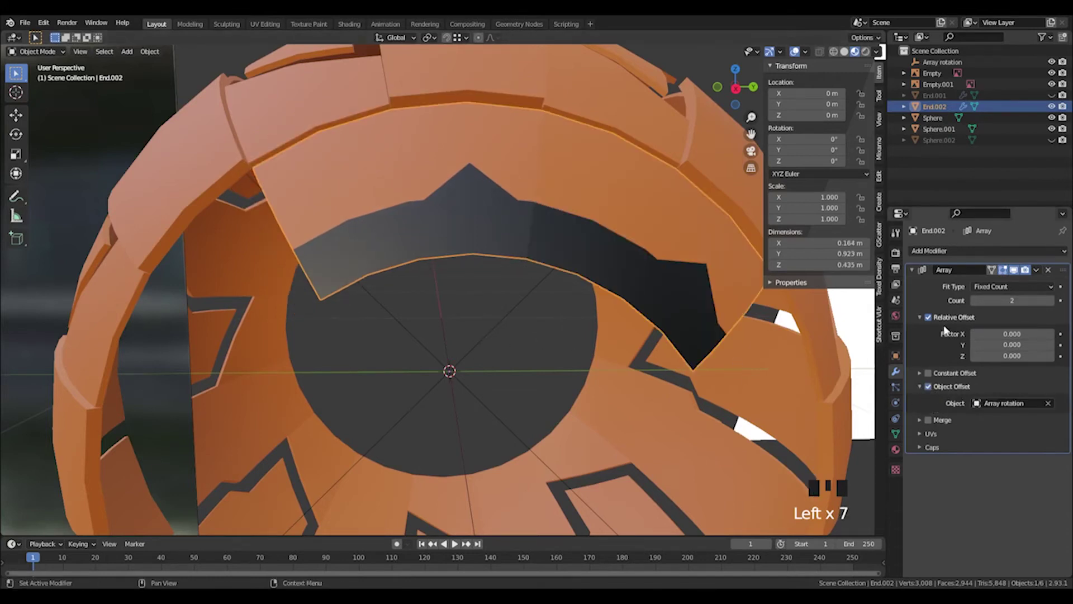
Set the array count to 8 to complete the ring, and apply the Array modifier
left_click(1052, 301)
left_click(1051, 300)
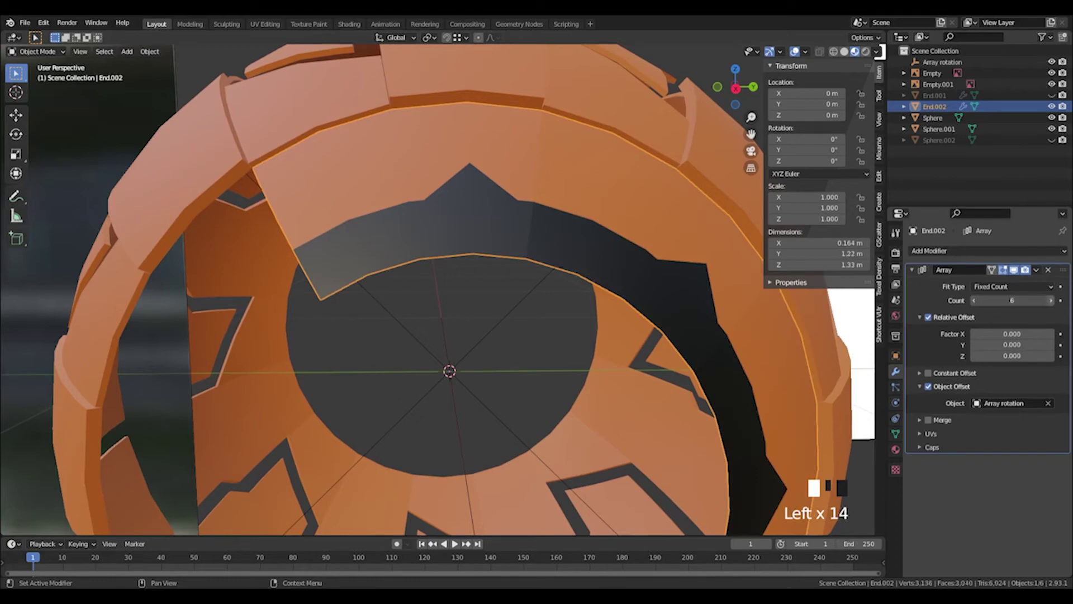
left_click(1051, 301)
left_click(1051, 301)
scroll(495, 317, "down", 2)
key("Tab")
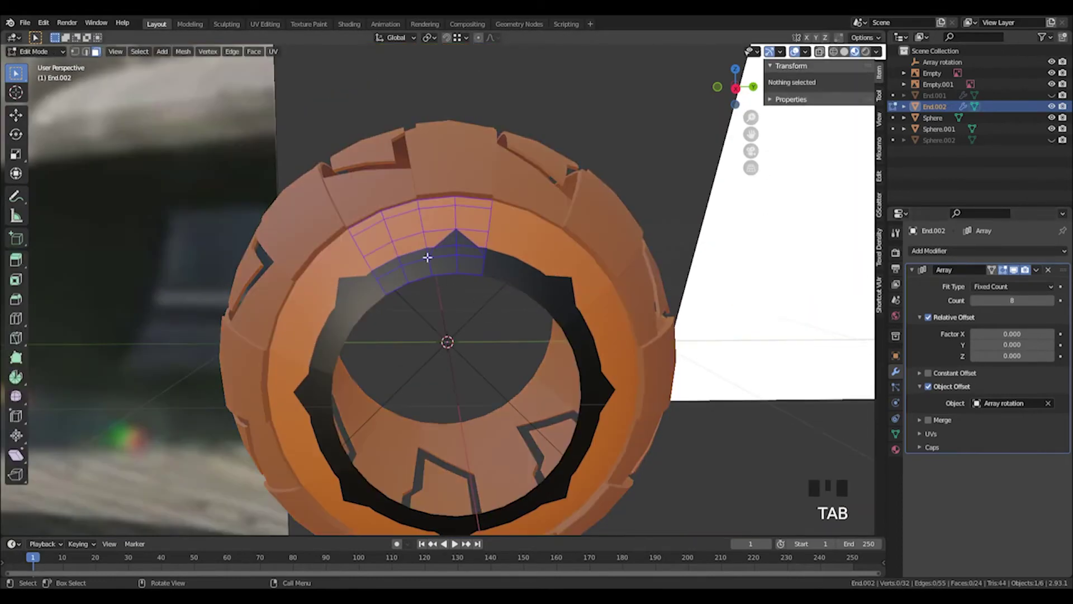
left_click(479, 255)
key("Tab")
left_click(1036, 270)
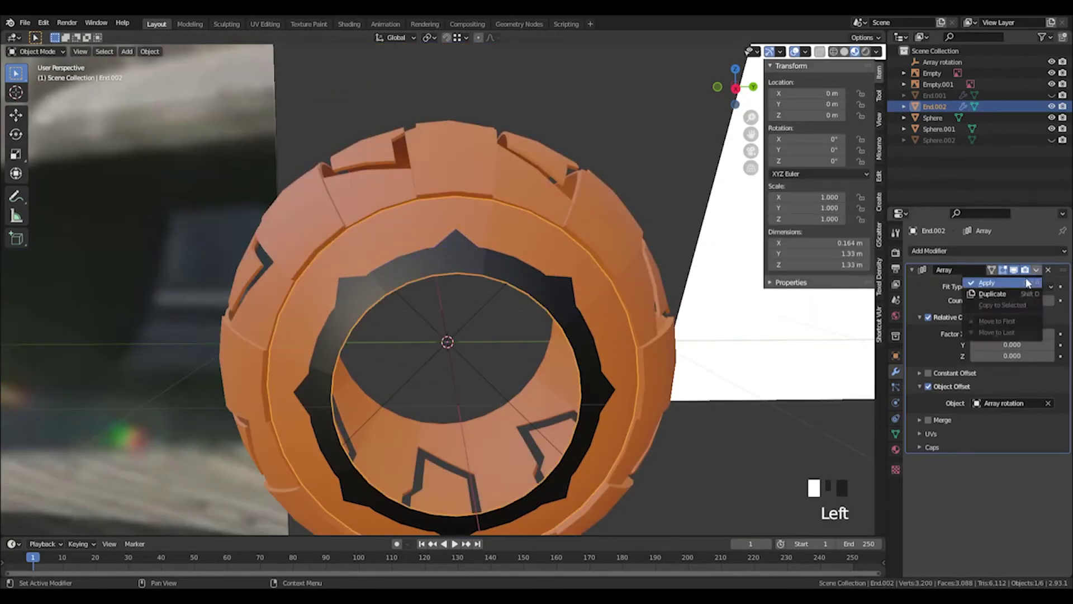
left_click(1028, 283)
Merge all vertices of the end ring by distance
key("Tab")
key("1")
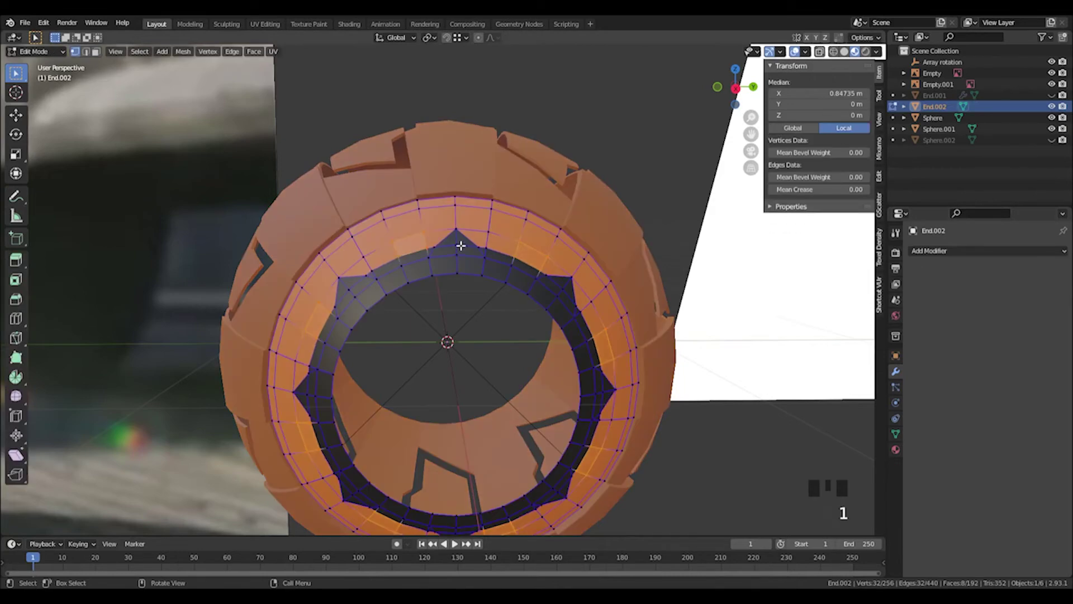
left_click(460, 246)
key("a")
key("m")
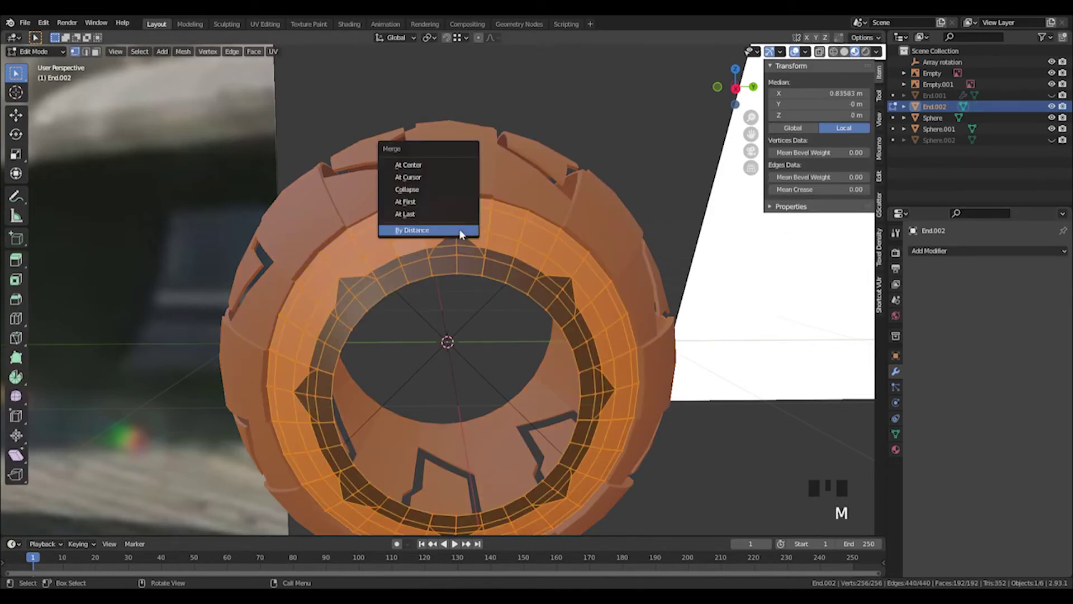
left_click(455, 231)
left_click(478, 308)
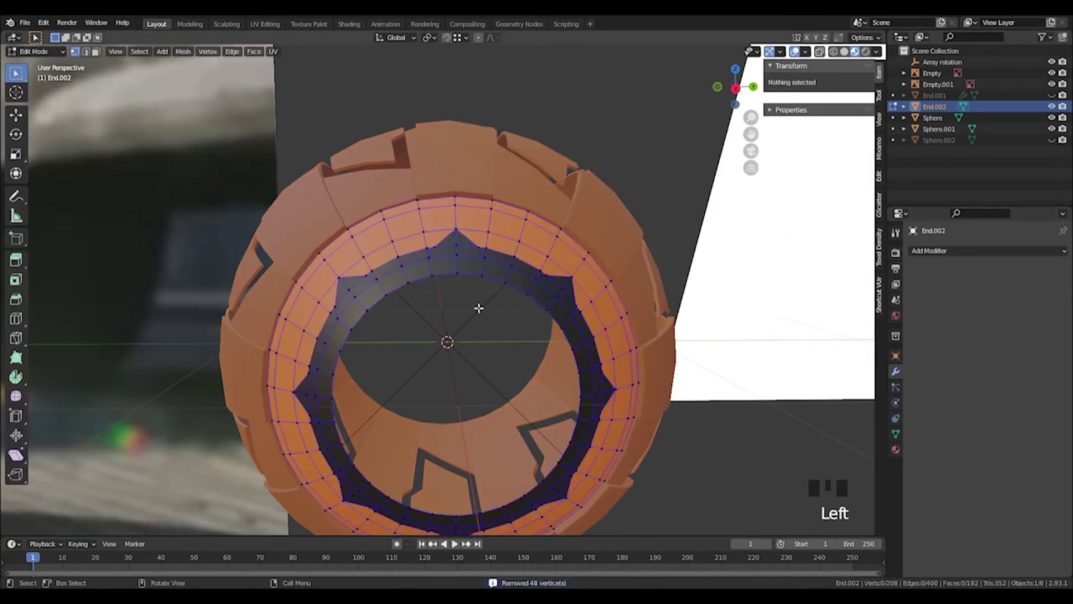
key("Tab")
Examine the end ring's spiked black trim and compare it with the reference image
middle_click_drag(477, 304, 500, 255)
scroll(448, 273, "up", 3)
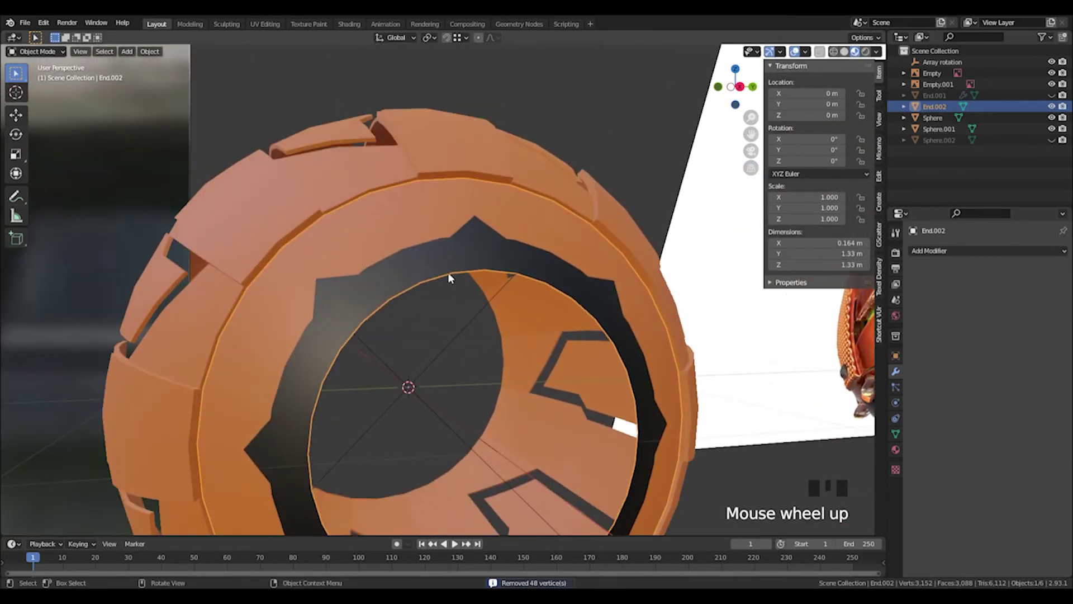
key("Tab")
key("Tab")
left_click(436, 260)
key("Tab")
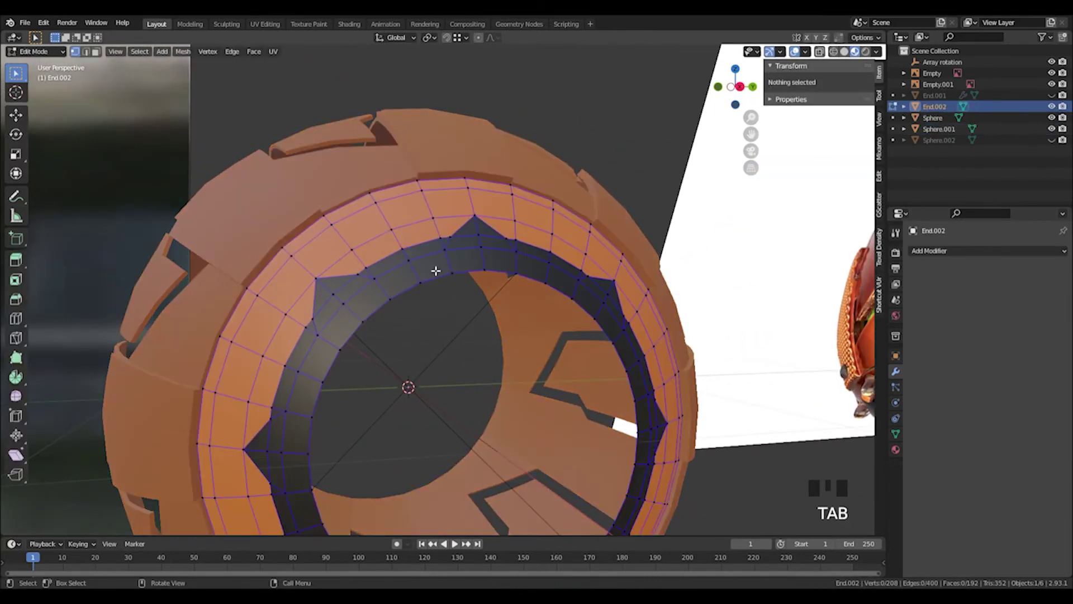
left_click(423, 253)
scroll(423, 250, "down", 4)
middle_click_drag(772, 347, 569, 314, "shift")
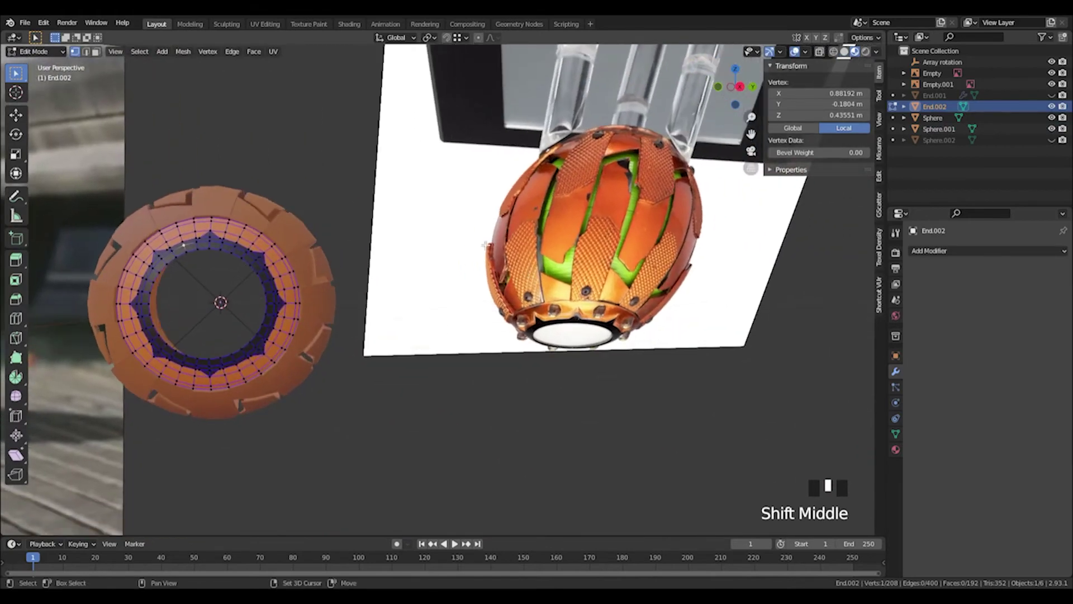
scroll(569, 314, "up", 2)
middle_click_drag(627, 330, 504, 221, "shift")
middle_click_drag(562, 176, 440, 248, "shift")
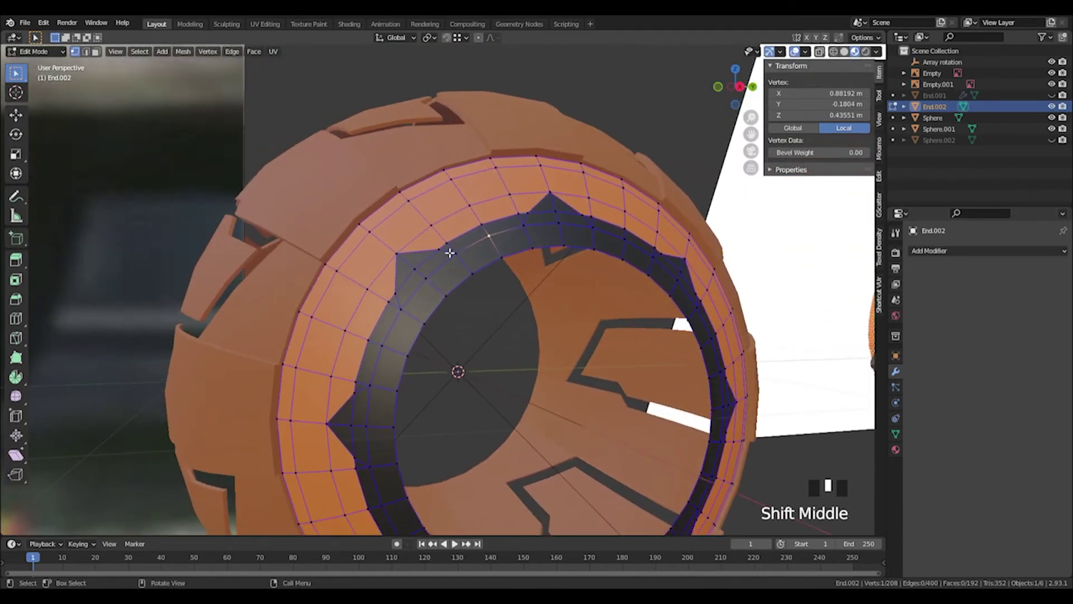
Select the face loop around the end ring's opening and grow the selection by one row of faces
key("3")
left_click(485, 252, "alt")
key("ctrl+KP_Add")
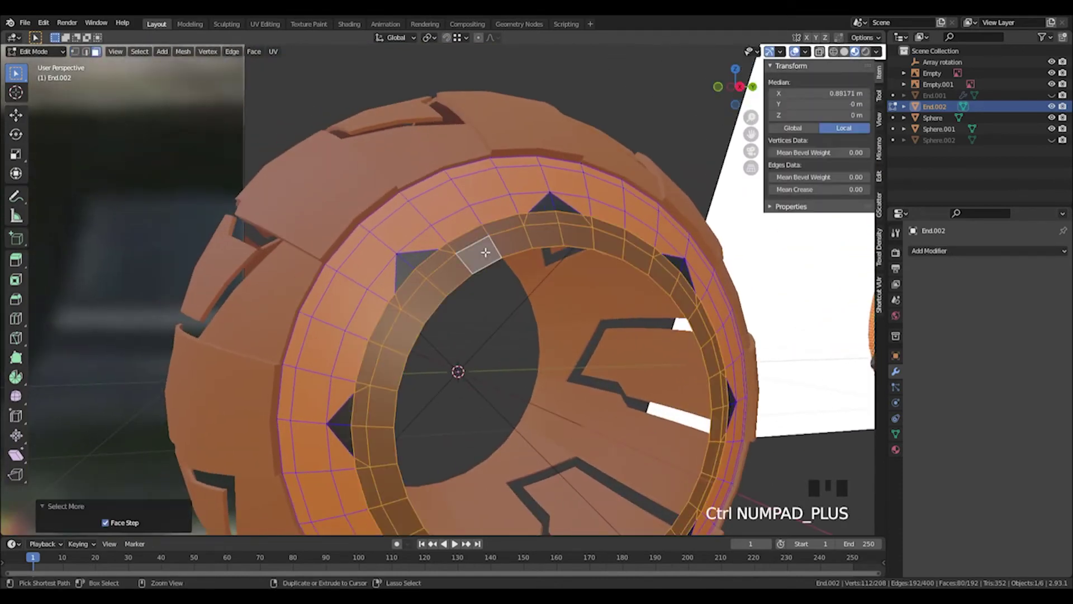
Add both faces of each of the eight black spikes around the ring to the selection
left_click(414, 259, "shift")
left_click(403, 275, "shift")
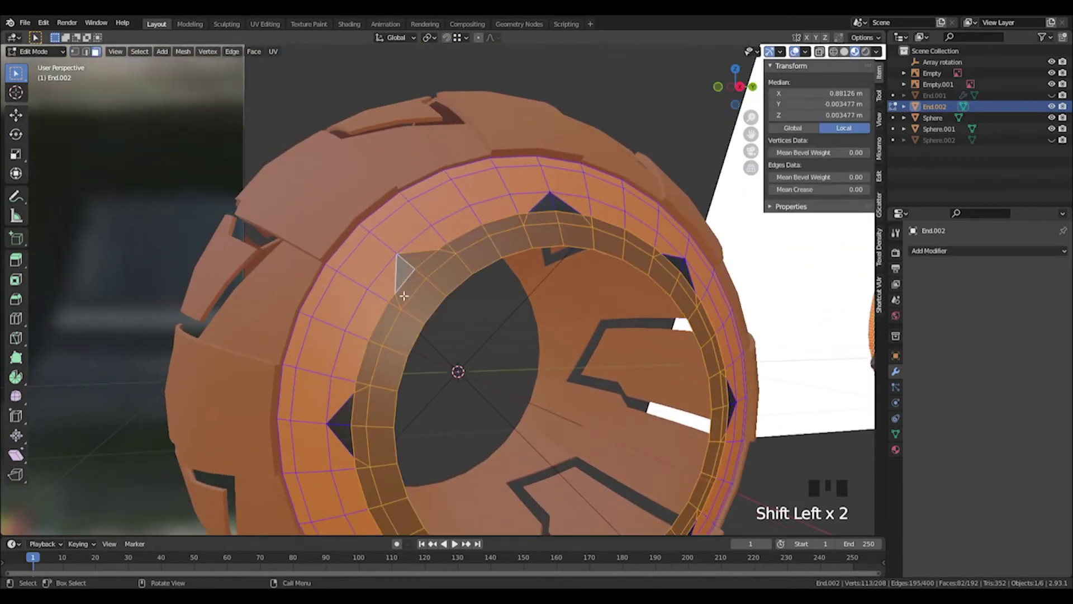
middle_click_drag(384, 347, 388, 322)
left_click(373, 259, "shift")
left_click(372, 280, "shift")
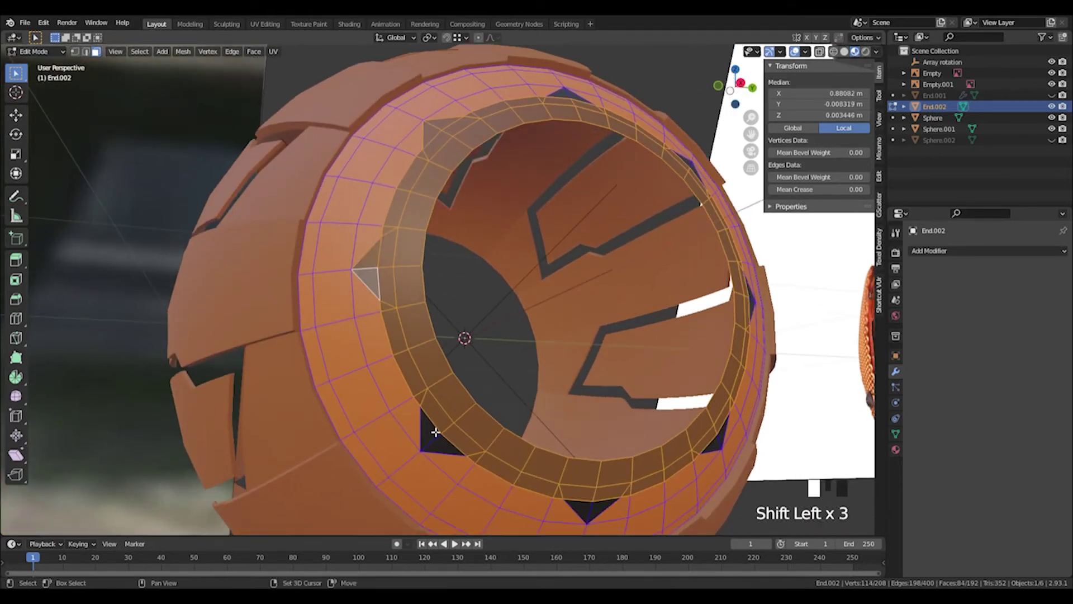
left_click(439, 436, "shift")
middle_click_drag(439, 436, 442, 364)
left_click(394, 342, "shift")
left_click(416, 338, "shift")
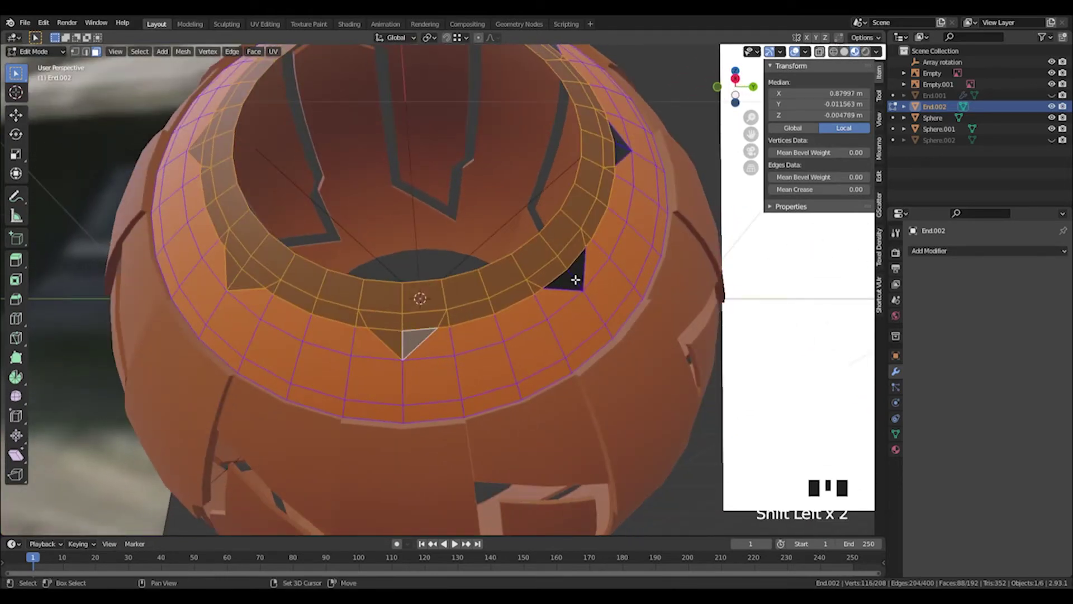
left_click(572, 281, "shift")
left_click(578, 271, "shift")
middle_click_drag(595, 195, 571, 218)
left_click(524, 258, "shift")
left_click(526, 242, "shift")
middle_click_drag(481, 185, 496, 263)
left_click(505, 282, "shift")
left_click(495, 263, "shift")
left_click(360, 210, "shift")
left_click(339, 210, "shift")
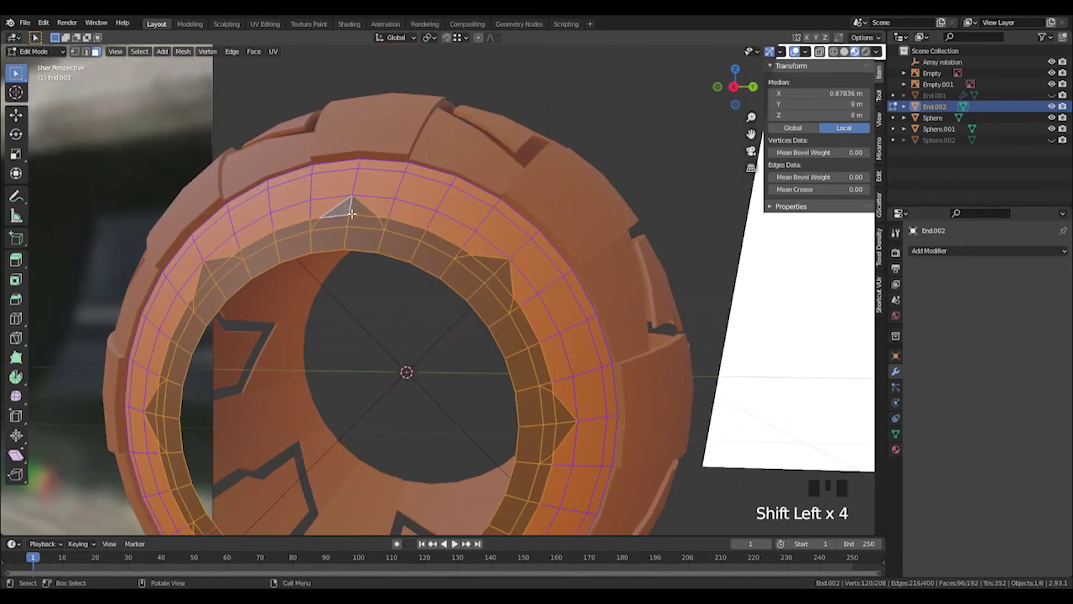
Try to extrude the selected ring and spike faces about 0.015 m along their normals, and undo it
middle_click_drag(338, 210, 491, 226)
middle_click_drag(492, 227, 392, 218)
middle_click_drag(392, 218, 460, 233, "shift")
scroll(416, 220, "up", 2)
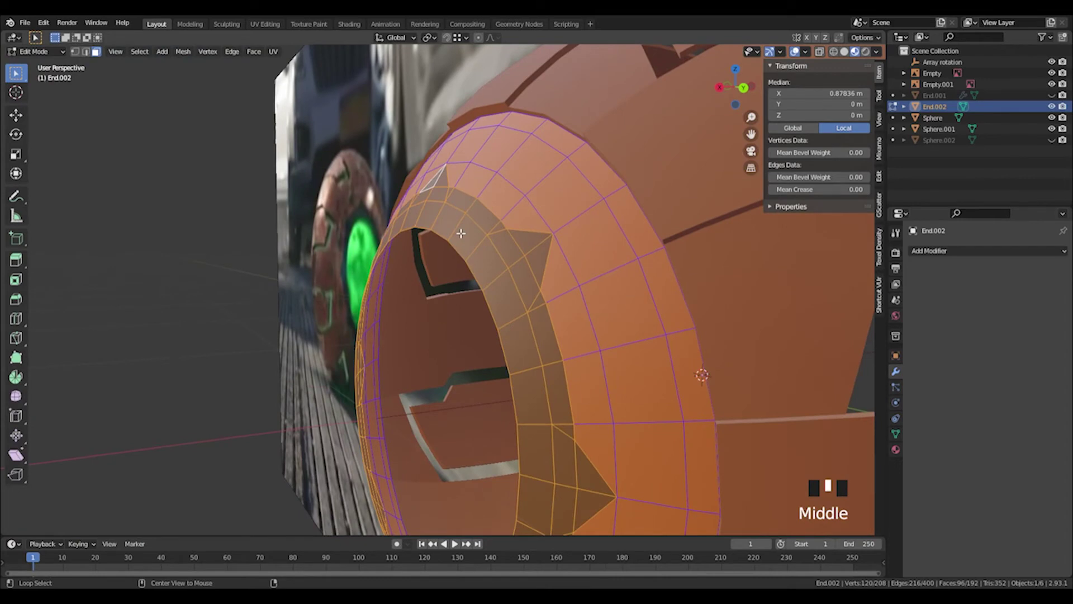
key("alt+e")
left_click(460, 232)
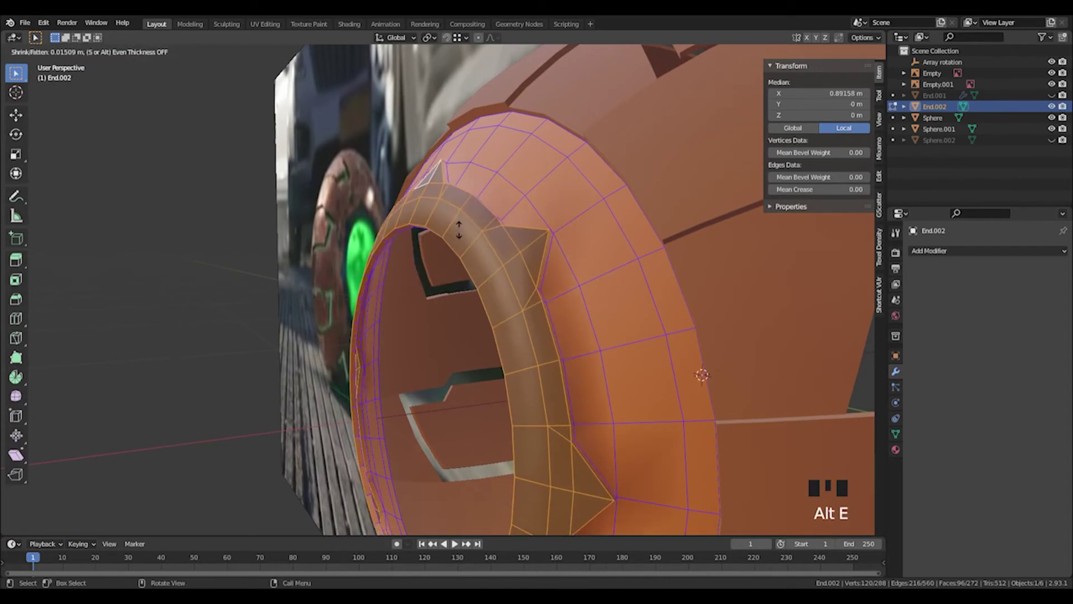
left_click(459, 229)
middle_click_drag(459, 229, 537, 262)
key("ctrl+z")
middle_click_drag(536, 262, 488, 249, "shift")
scroll(462, 261, "up", 2)
key("ctrl+z")
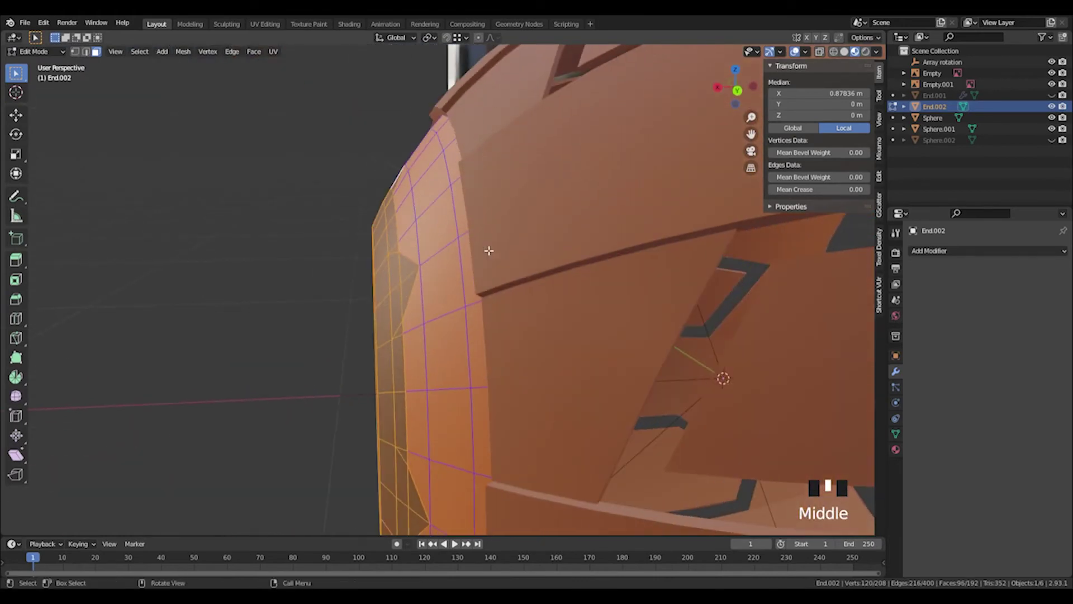
Extrude the selected ring and spike faces outward about 0.015 m along the global X axis
key("e")
key("x")
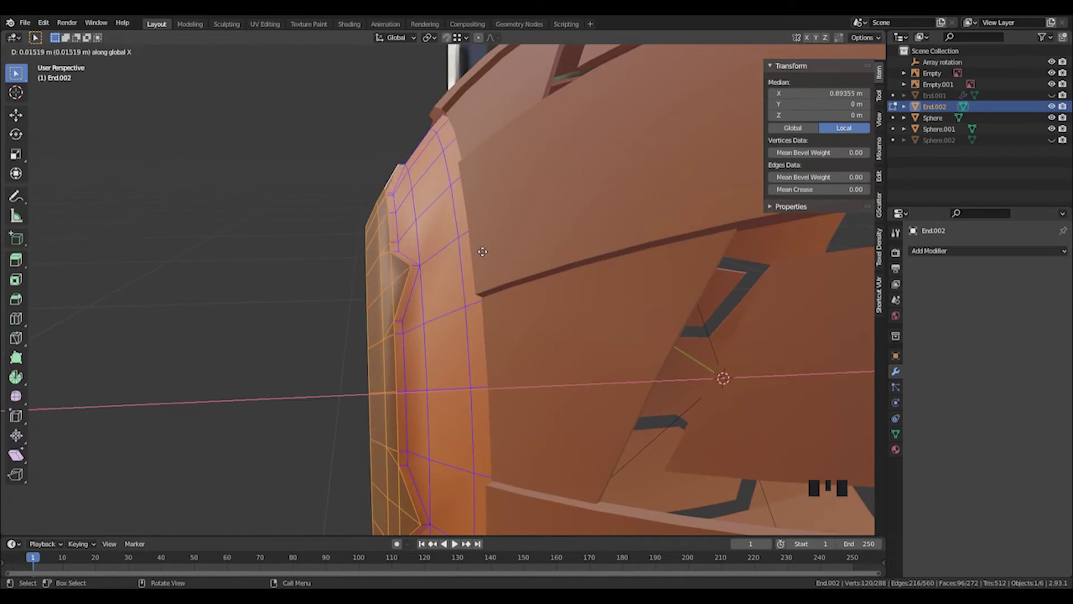
left_click(483, 252)
Grow the selection to include the extrusion's side walls and assign the Black material to it
middle_click_drag(396, 253, 475, 285)
scroll(467, 280, "up", 4)
key("3")
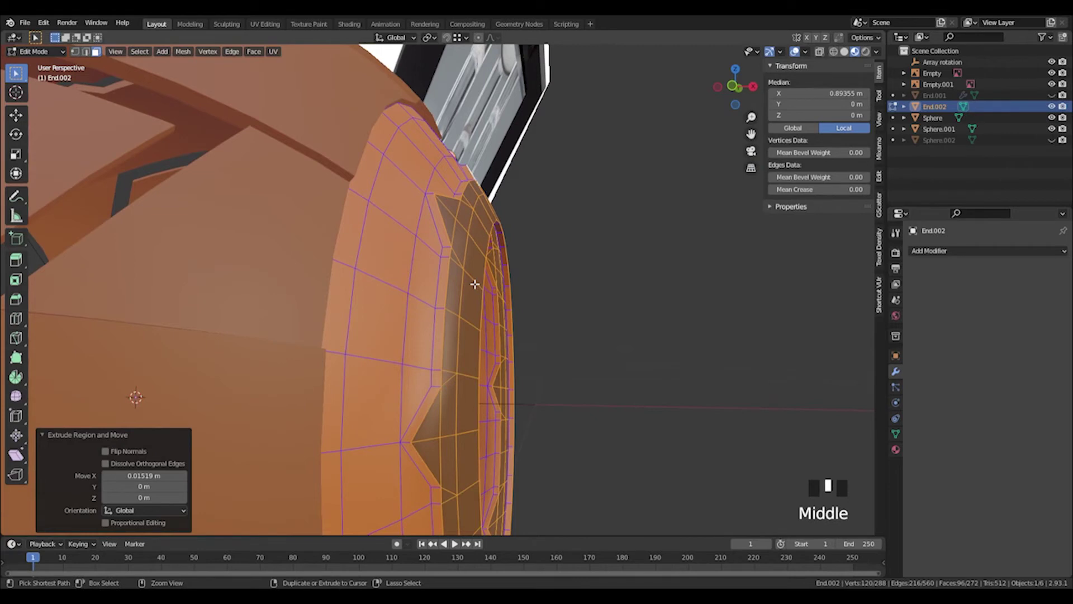
key("ctrl+KP_Add")
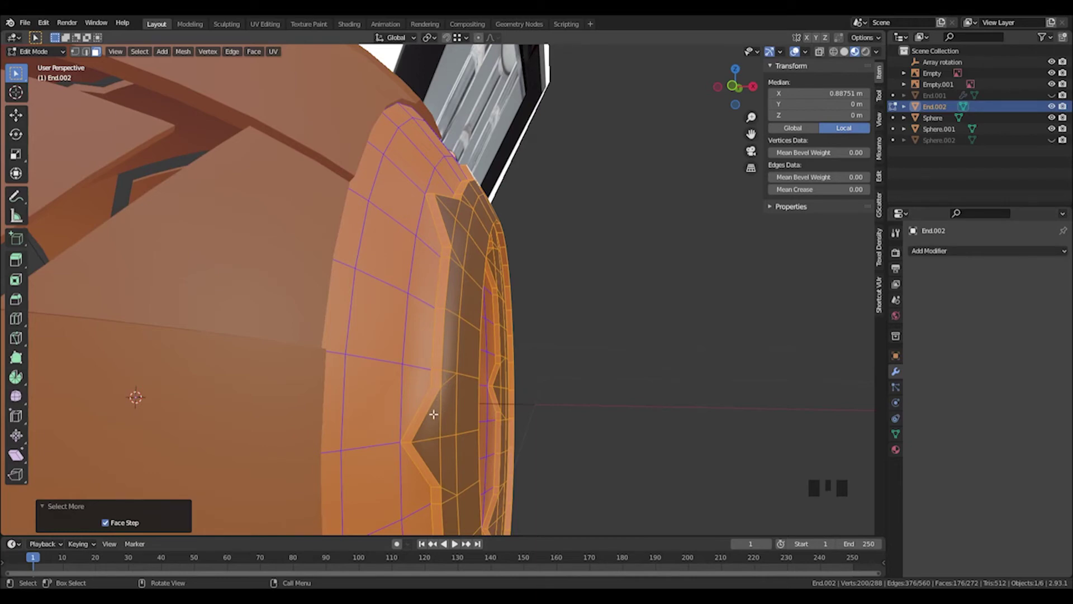
scroll(434, 414, "down", 7)
middle_click_drag(498, 357, 581, 301)
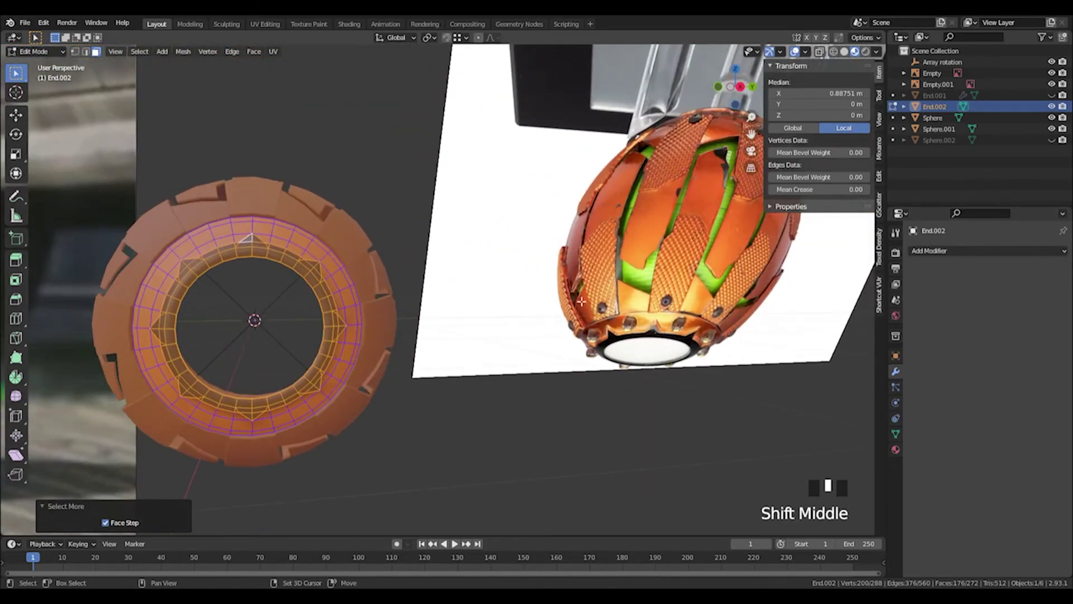
scroll(581, 301, "up", 9)
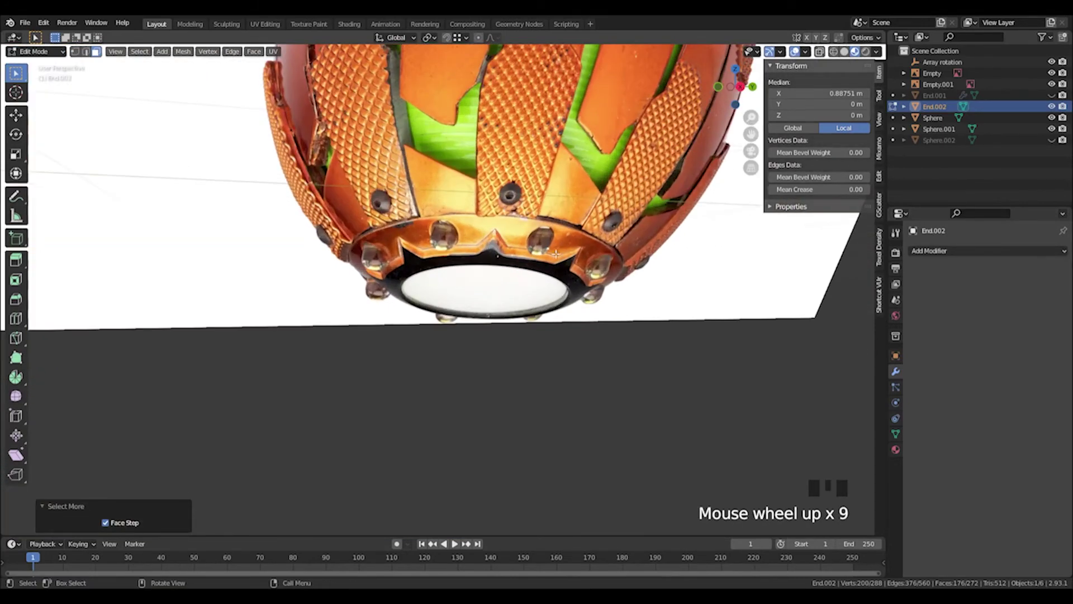
scroll(556, 254, "down", 5)
scroll(556, 253, "down", 2)
middle_click_drag(184, 230, 426, 237, "shift")
scroll(342, 205, "up", 4)
scroll(604, 247, "down", 3, "shift")
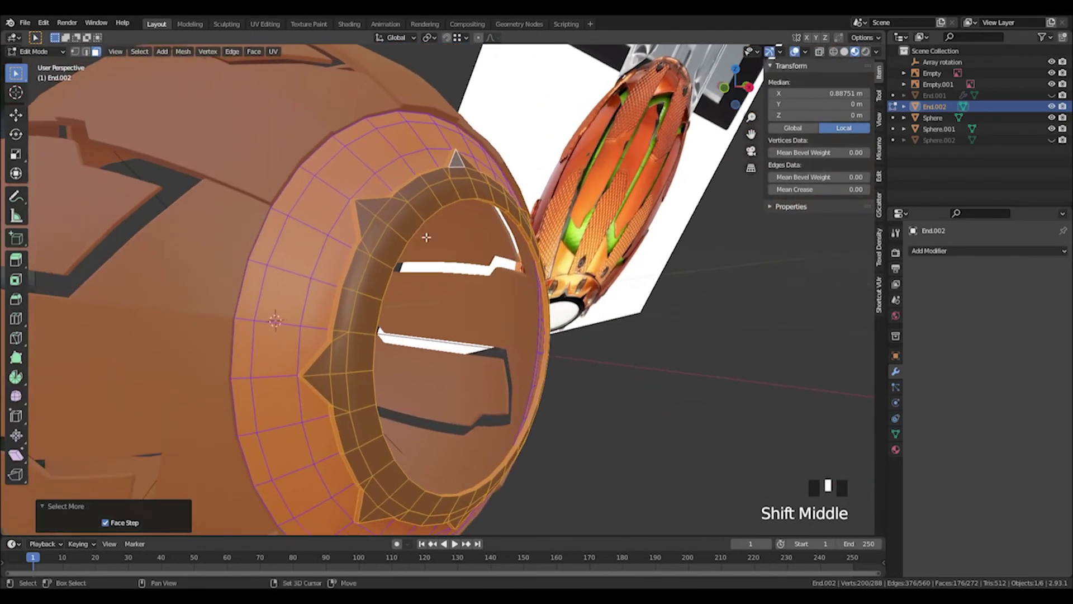
left_click(896, 449)
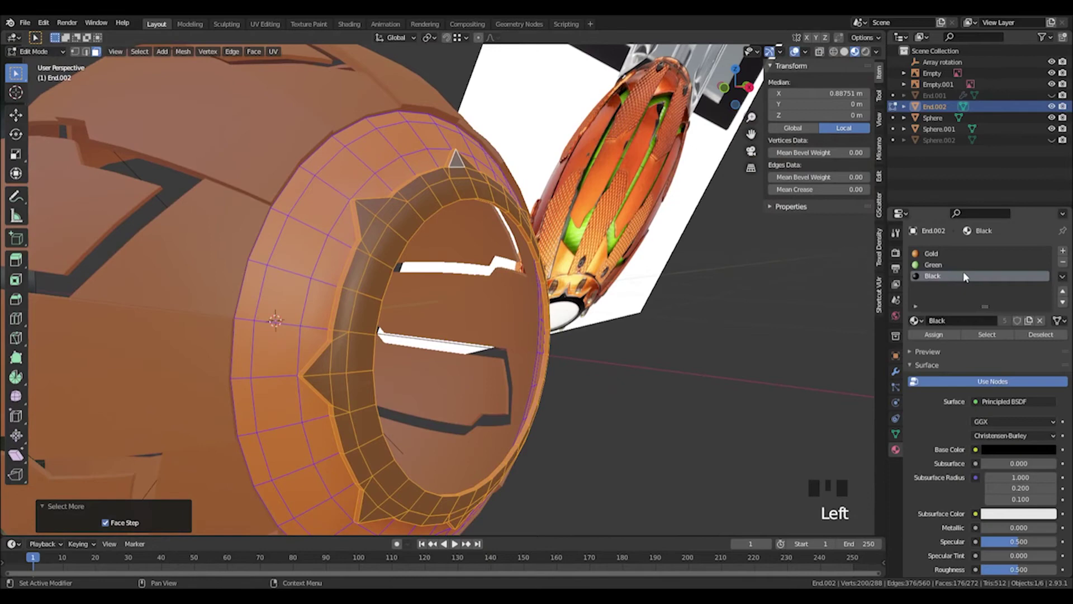
left_click(948, 336)
key("Tab")
left_click(686, 414)
Enable Auto Smooth for the normals of the end ring
middle_click_drag(686, 414, 482, 313)
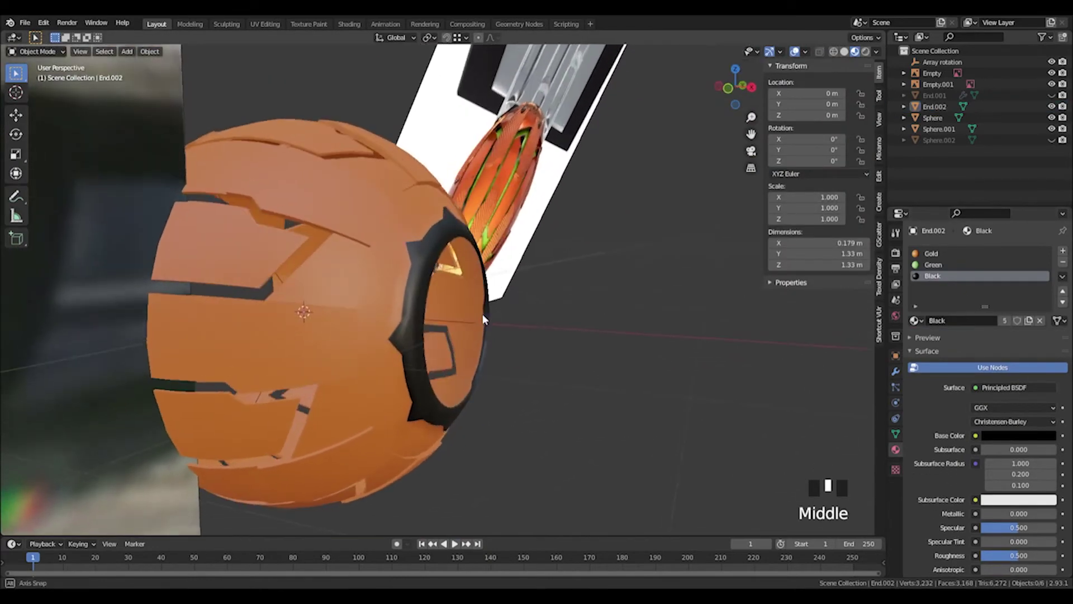
left_click(467, 276)
middle_click_drag(466, 276, 454, 251, "shift")
scroll(454, 250, "up", 2)
key("Tab")
key("Tab")
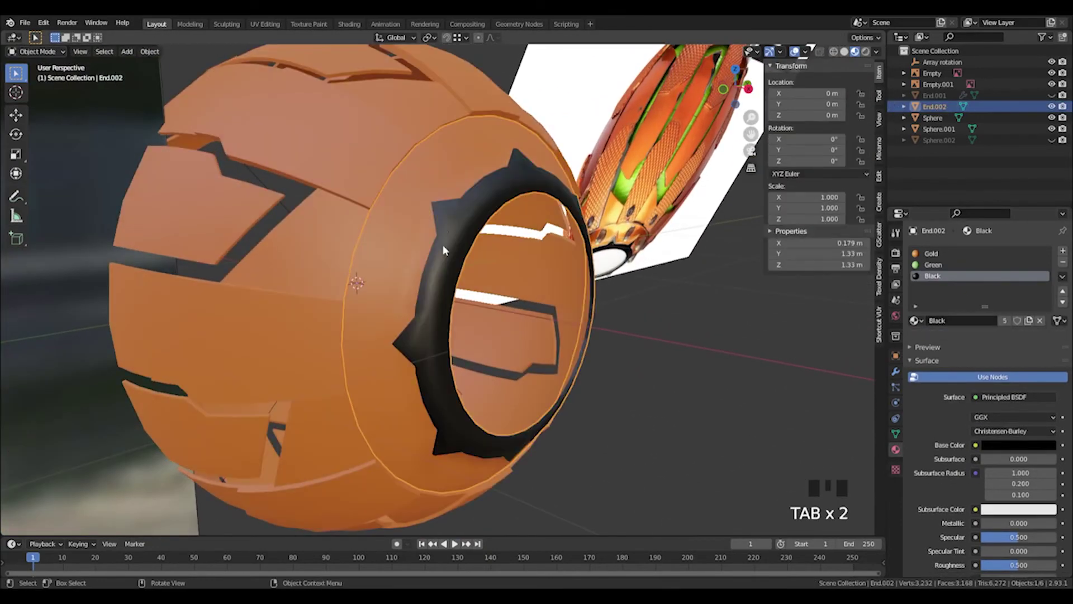
left_click(895, 433)
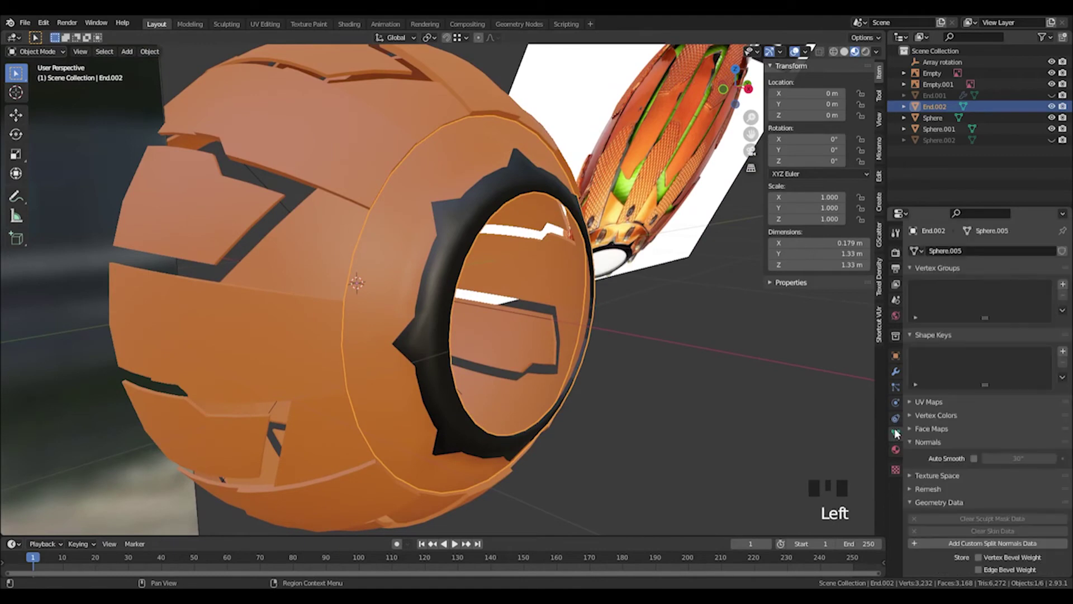
left_click(977, 459)
middle_click_drag(820, 428, 500, 361)
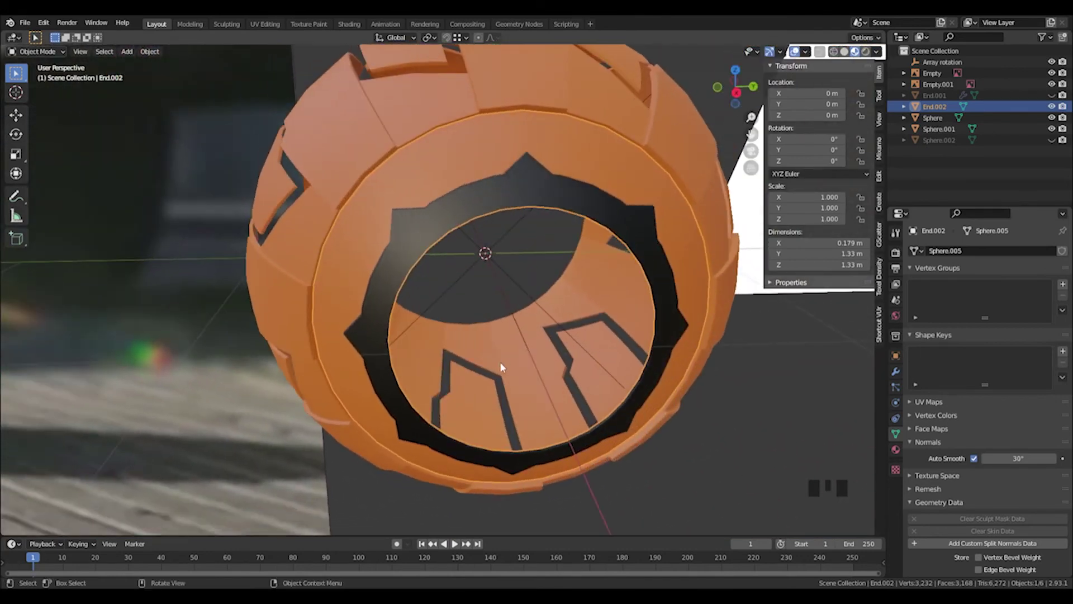
Deselect the end ring and unhide the inner green sphere Sphere.002
left_click(611, 411)
scroll(567, 361, "down", 5)
middle_click_drag(568, 362, 521, 329)
middle_click_drag(656, 284, 465, 289, "shift")
middle_click_drag(554, 297, 417, 302, "shift")
middle_click_drag(358, 286, 431, 222, "shift")
scroll(431, 223, "up", 2)
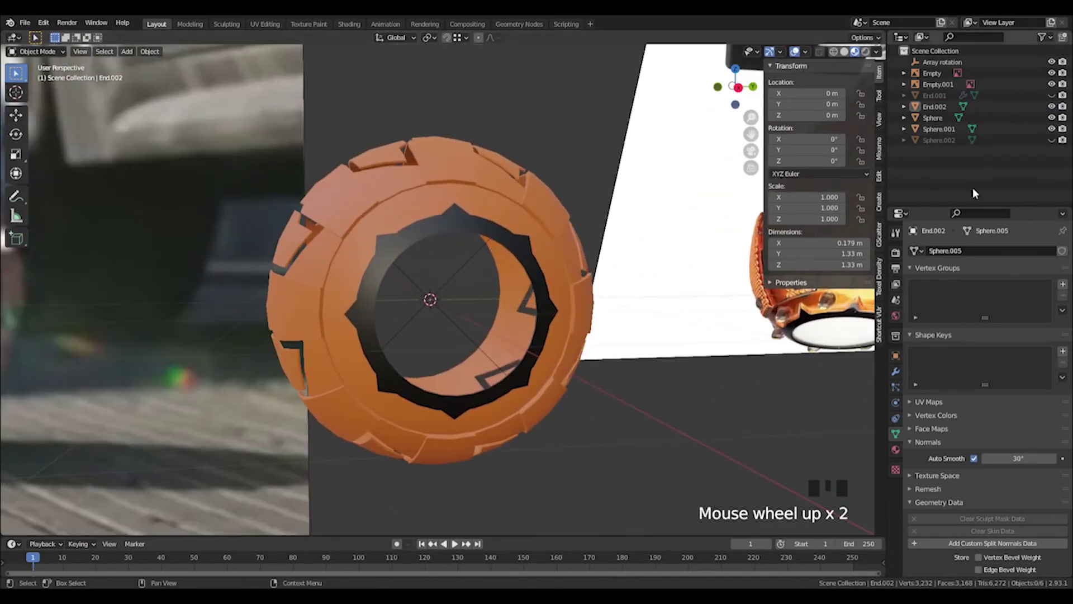
left_click(1052, 140)
Examine the capped end of the model and compare it with the domed studs around the trim ring in the reference image
middle_click_drag(648, 185, 536, 234)
scroll(453, 193, "up", 6)
middle_click_drag(453, 193, 451, 219)
left_click(462, 216)
left_click(688, 339)
middle_click_drag(420, 262, 285, 246)
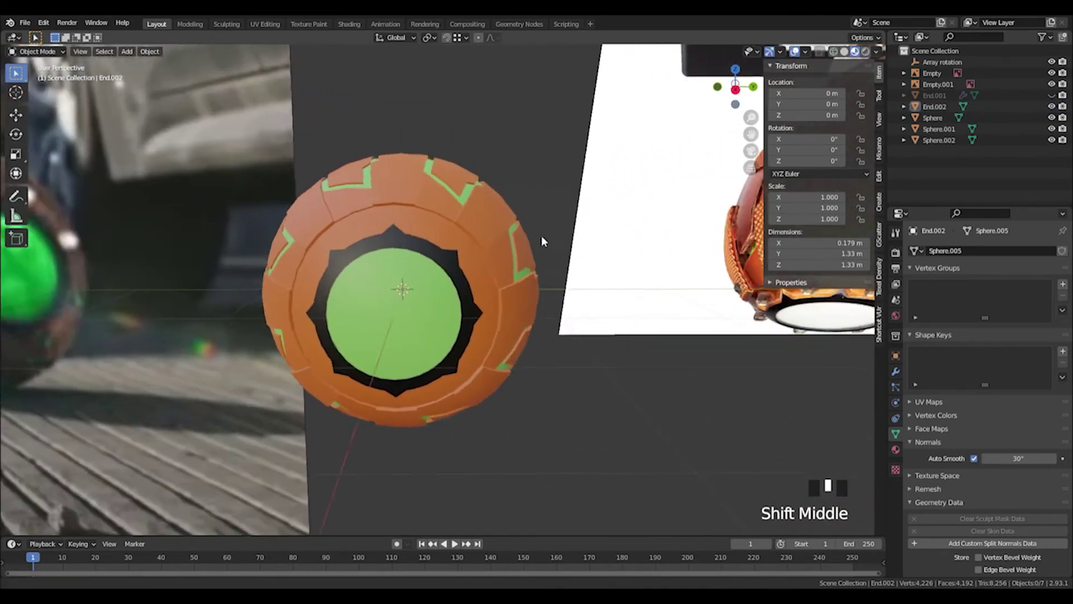
middle_click_drag(542, 239, 521, 252, "shift")
scroll(555, 271, "up", 7)
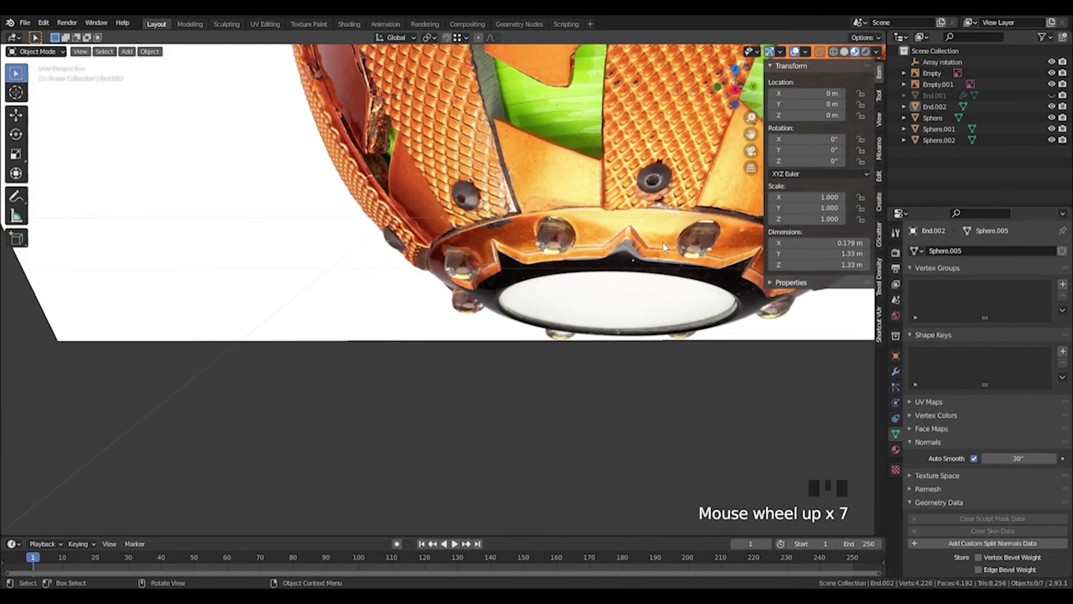
scroll(698, 248, "down", 9)
middle_click_drag(312, 228, 466, 200, "shift")
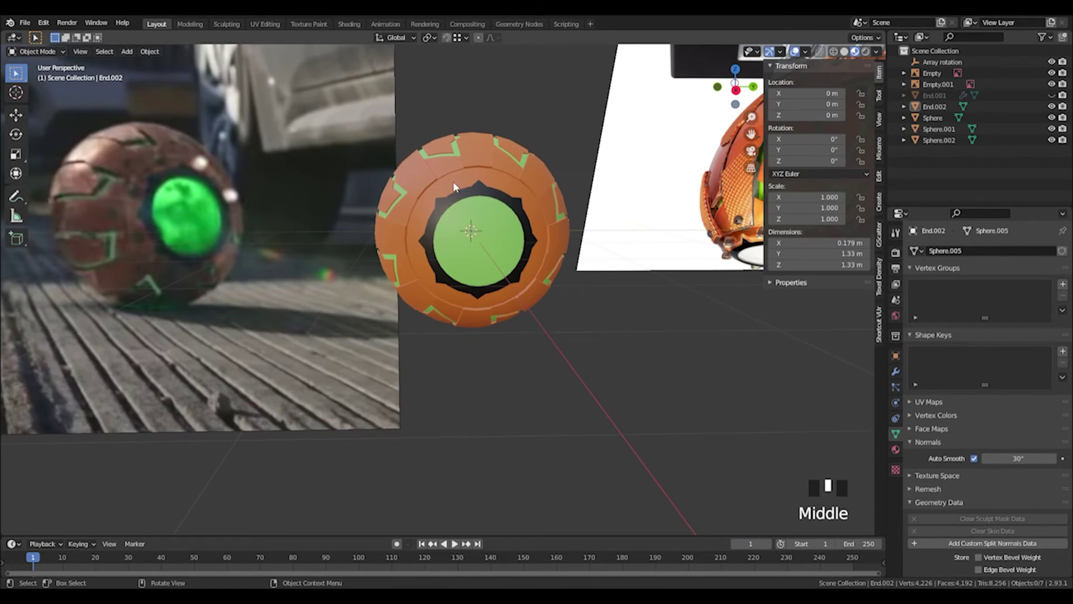
Add a default cylinder at the world origin and rotate it 90° about the global Y axis
left_click(736, 90)
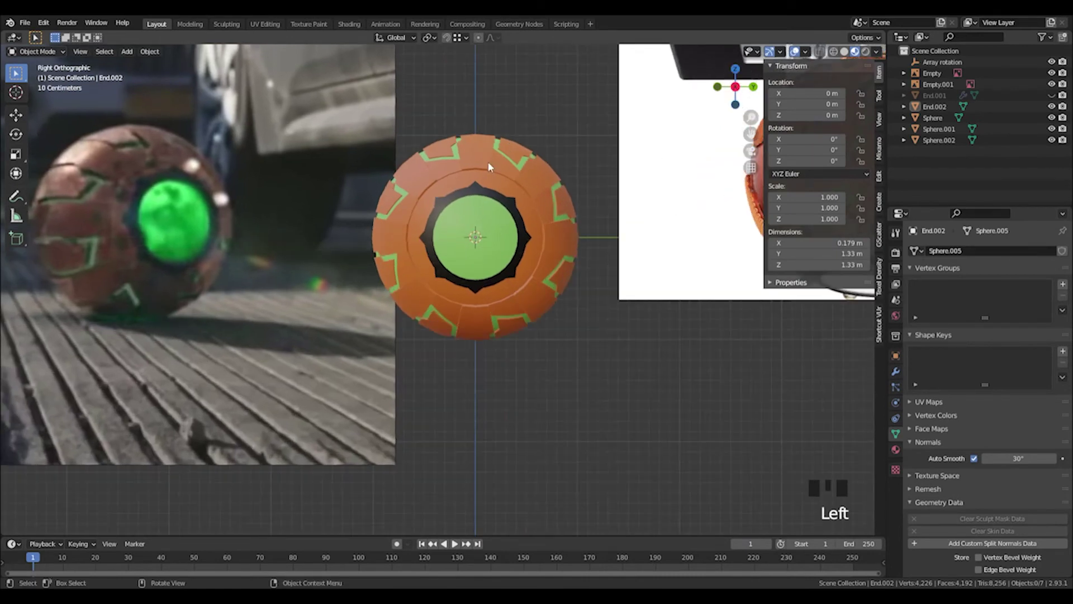
middle_click_drag(500, 115, 530, 132, "shift")
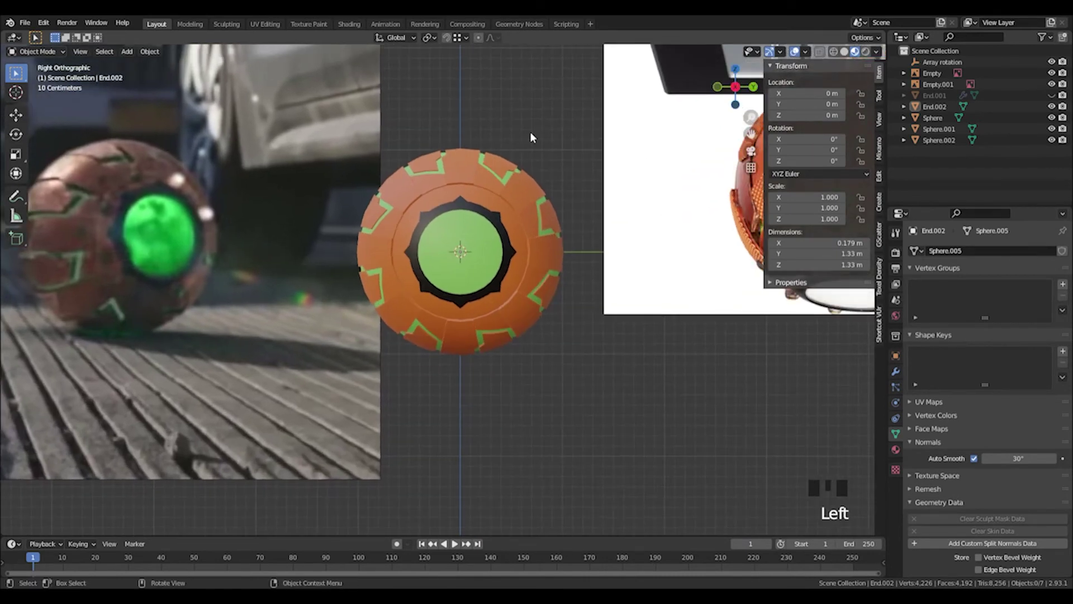
key("shift+a")
mouse_move(529, 132)
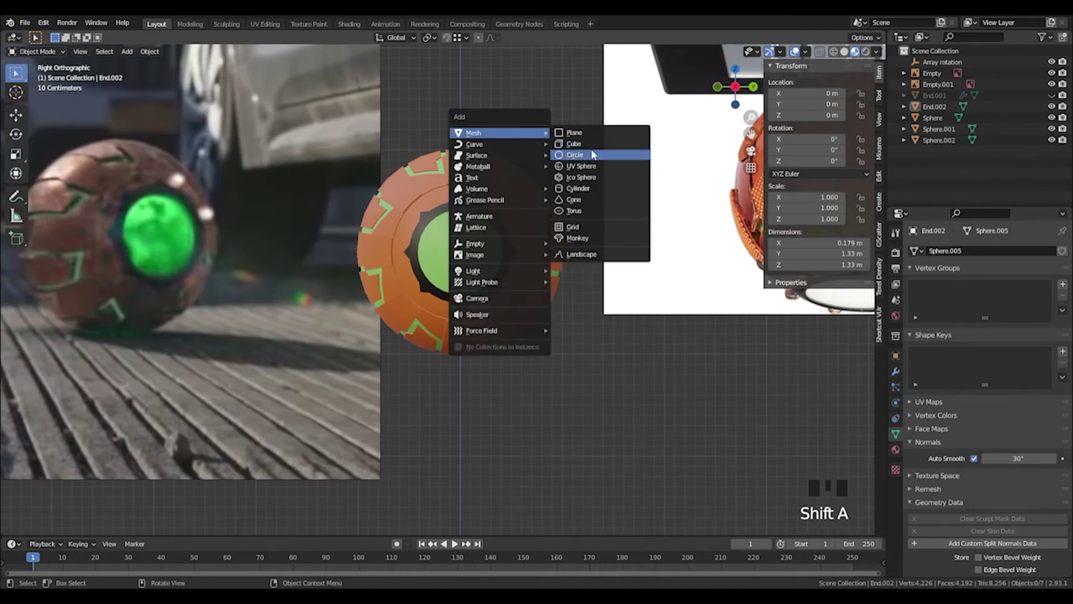
left_click(577, 190)
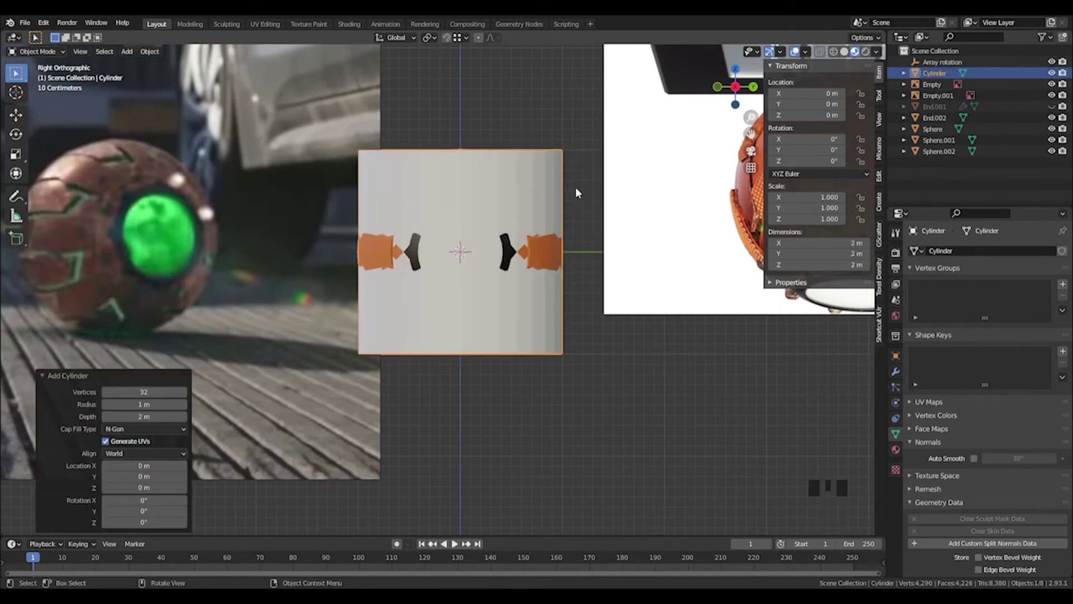
type("ry")
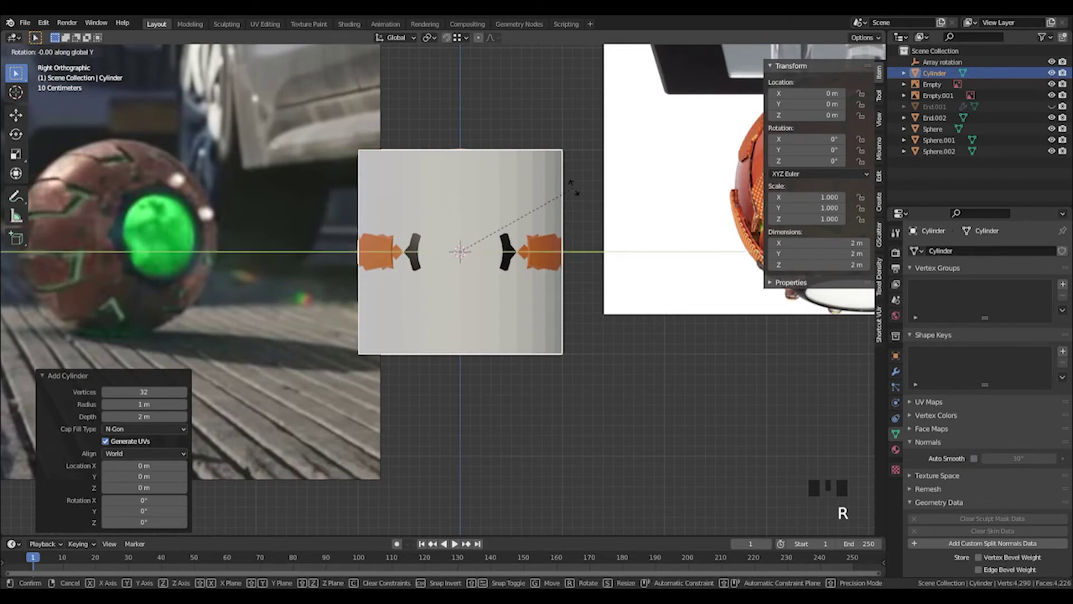
type("90")
key("Return")
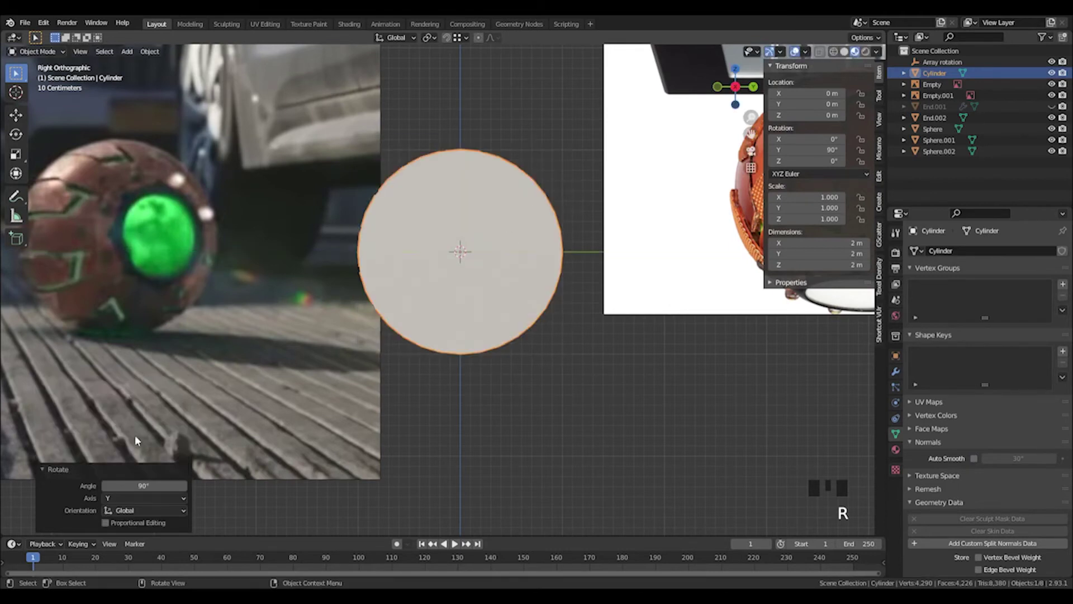
Inspect the cylinder's mesh and delete the cylinder object
middle_click_drag(449, 329, 509, 351)
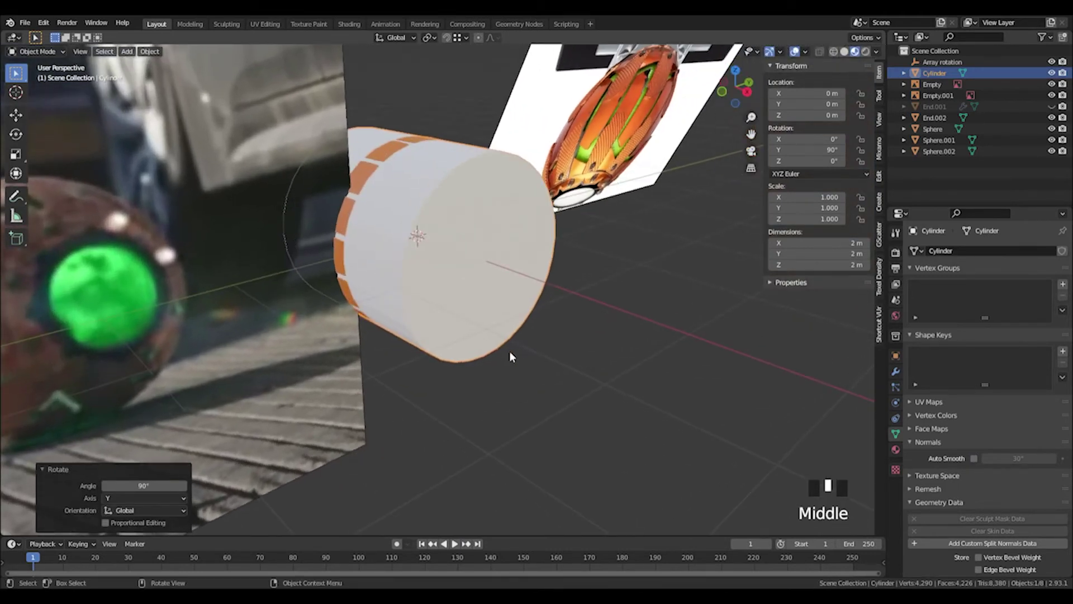
key("x")
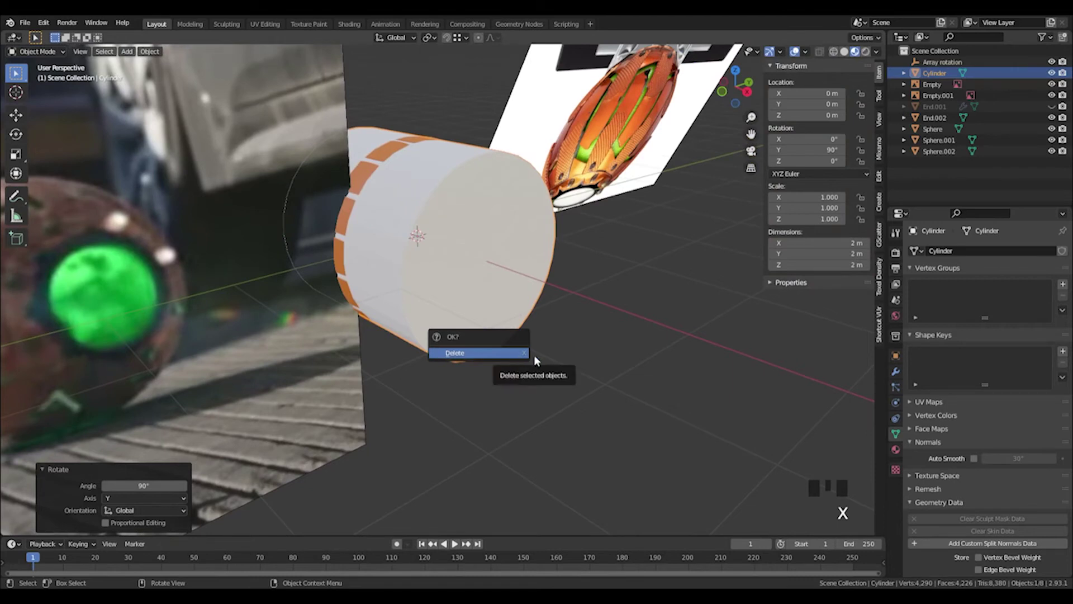
key("Tab")
middle_click_drag(475, 243, 502, 275, "shift")
scroll(465, 247, "up", 2)
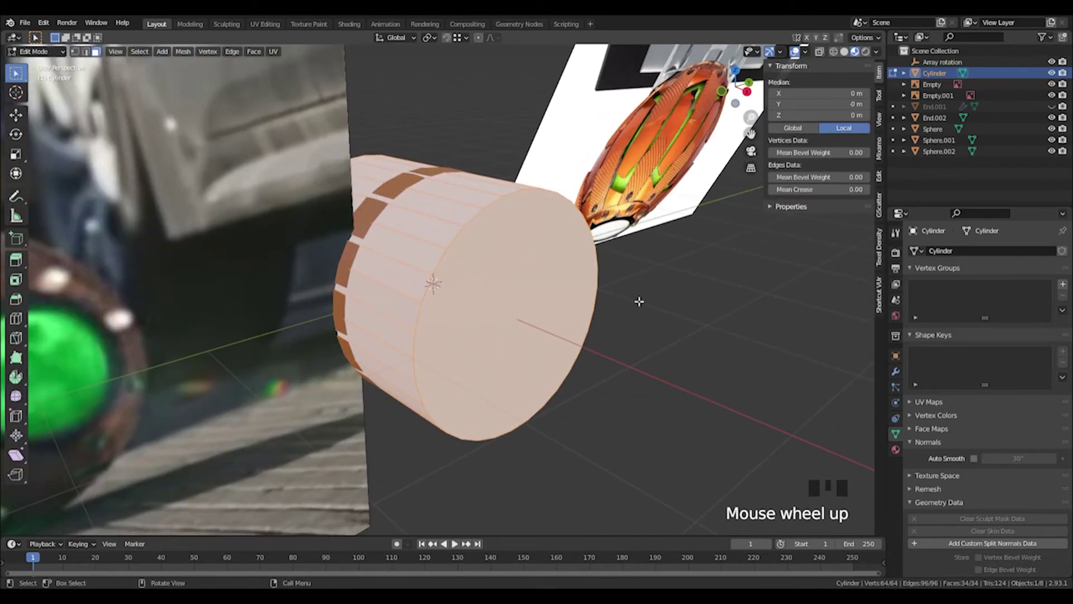
key("Tab")
key("Delete")
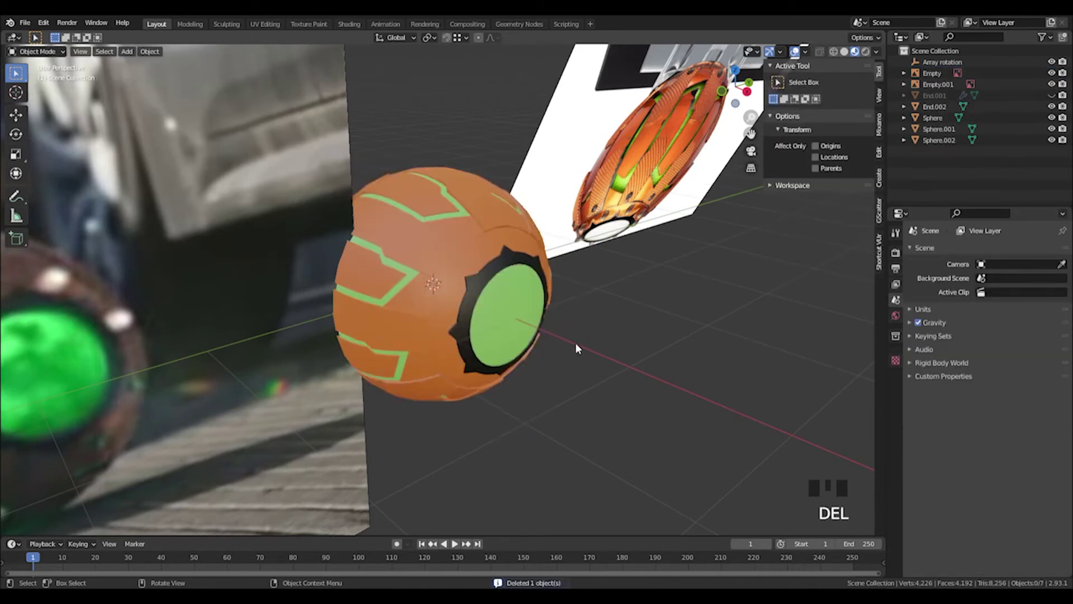
Add a cylinder mesh with 16 vertices at the world origin
key("shift+a")
mouse_move(582, 342)
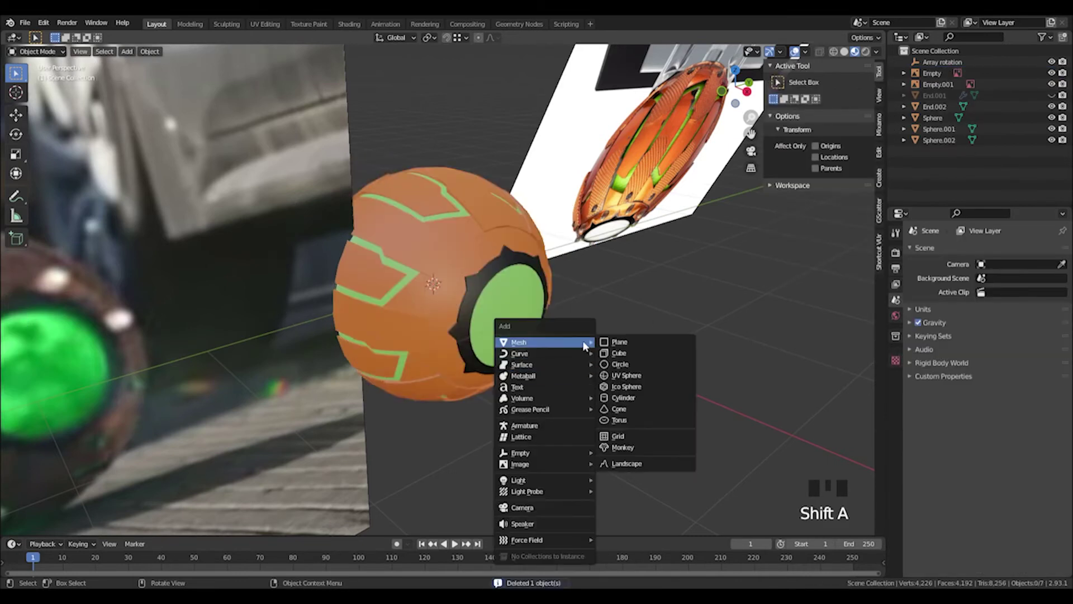
left_click(635, 397)
left_click(155, 392)
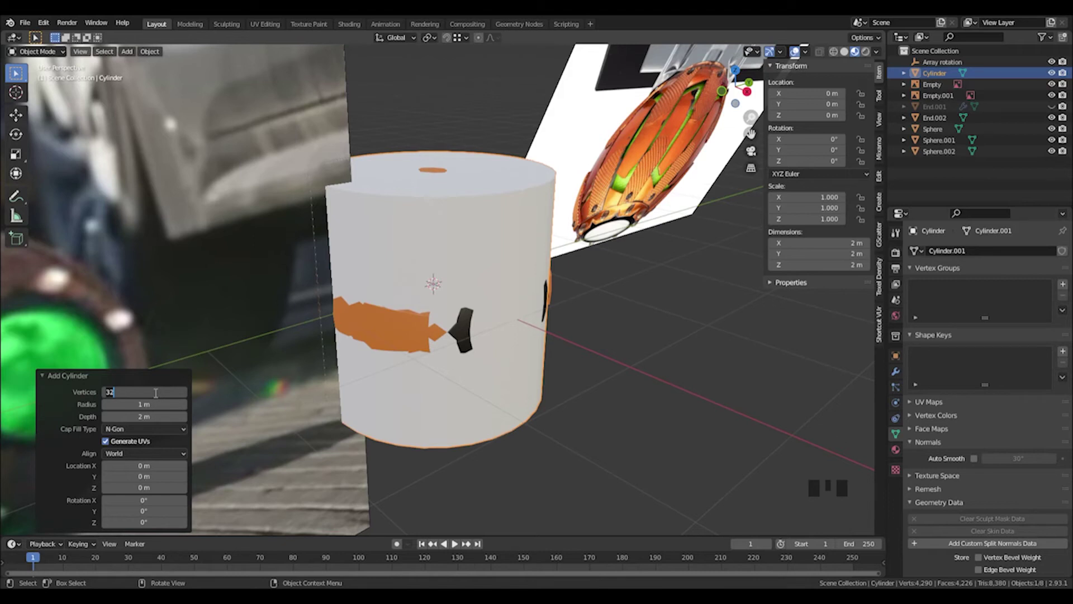
key("Return")
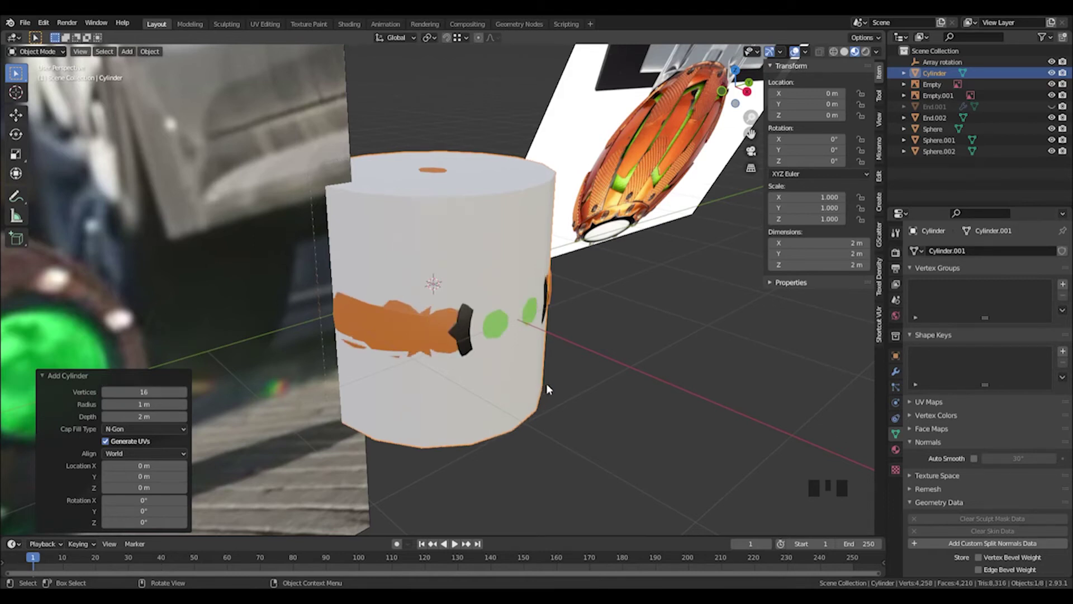
Rotate the 16-sided cylinder 90° about the global Y axis
middle_click_drag(547, 386, 614, 414)
key("r")
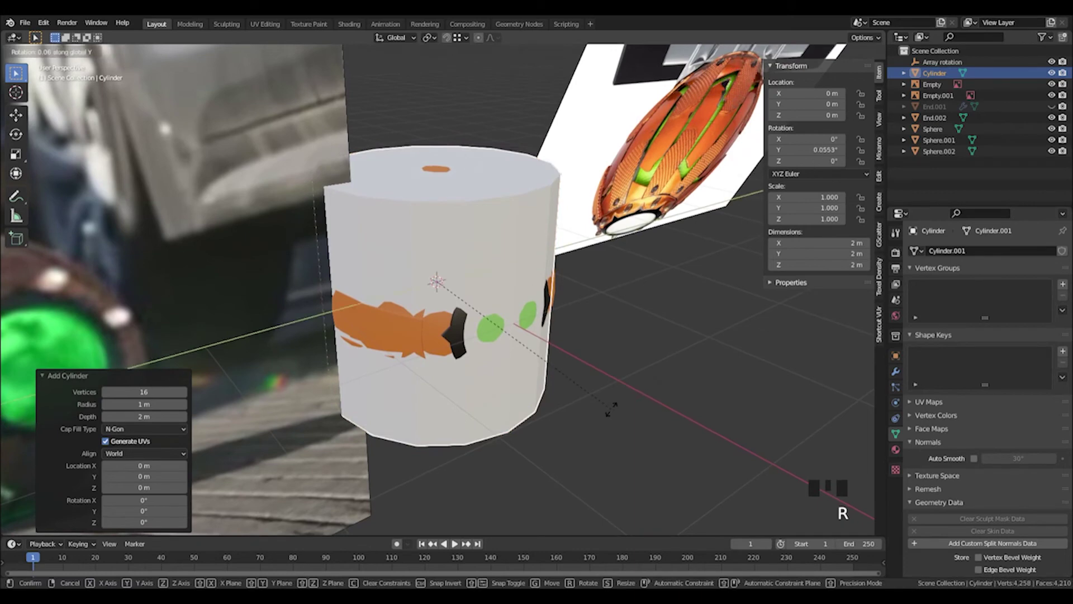
key("y")
key("9")
key("0")
key("Return")
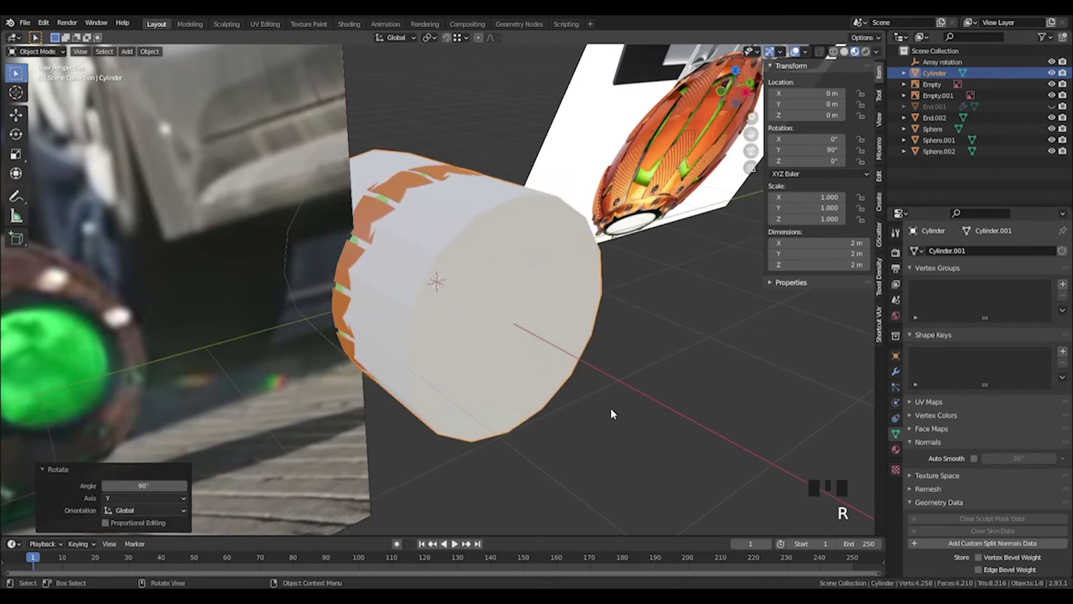
Scale the cylinder down uniformly by a factor of about 0.112, judging its size in the right orthographic view
left_click(744, 93)
scroll(464, 224, "down", 3)
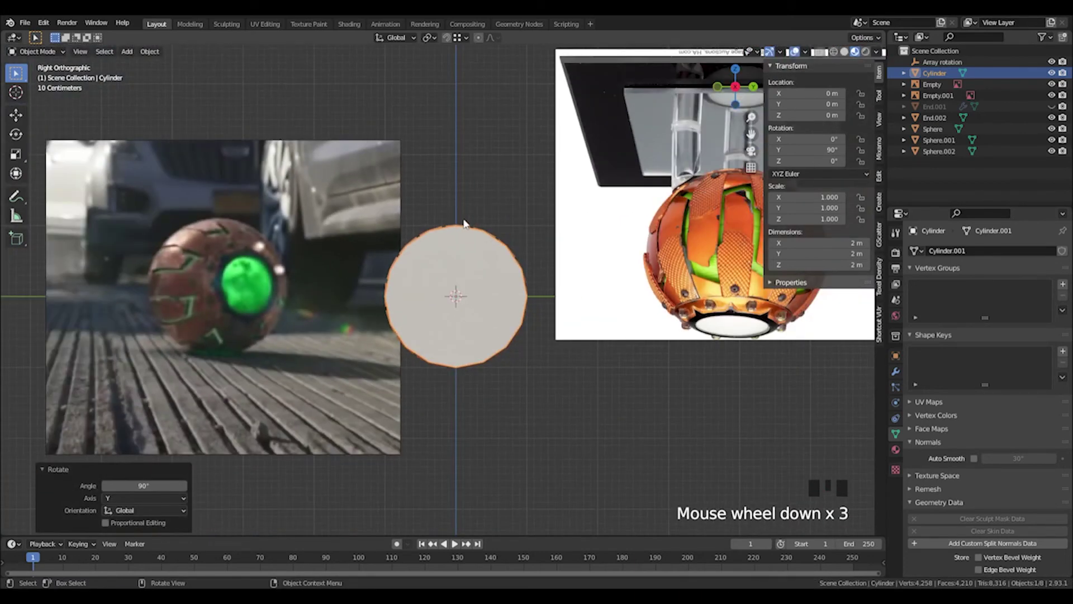
key("s")
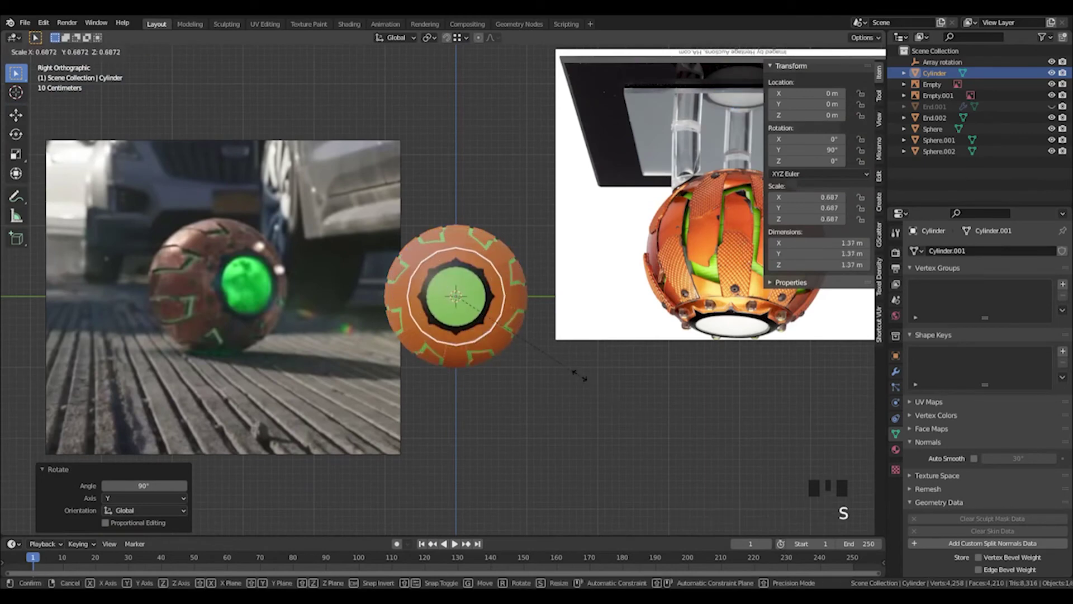
left_click(471, 309)
scroll(475, 305, "up", 4)
key("z")
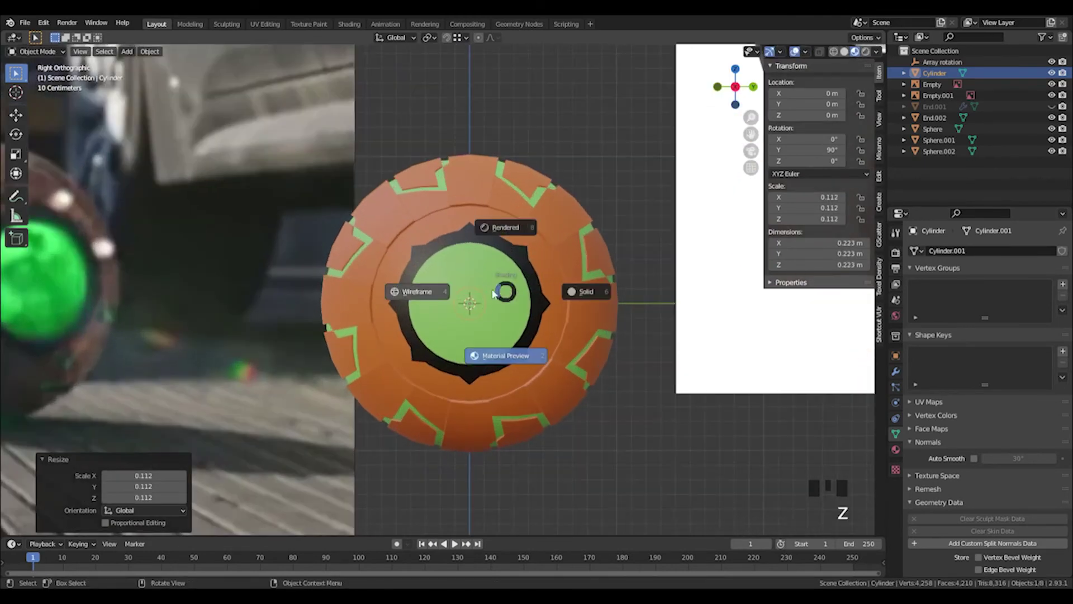
left_click(419, 283)
scroll(444, 286, "up", 2)
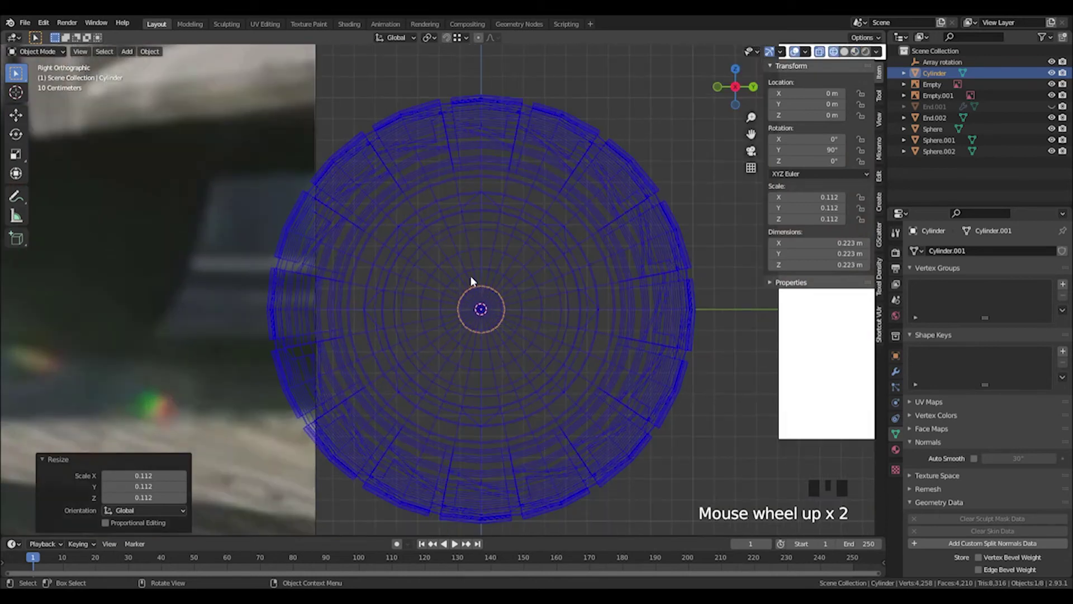
key("g")
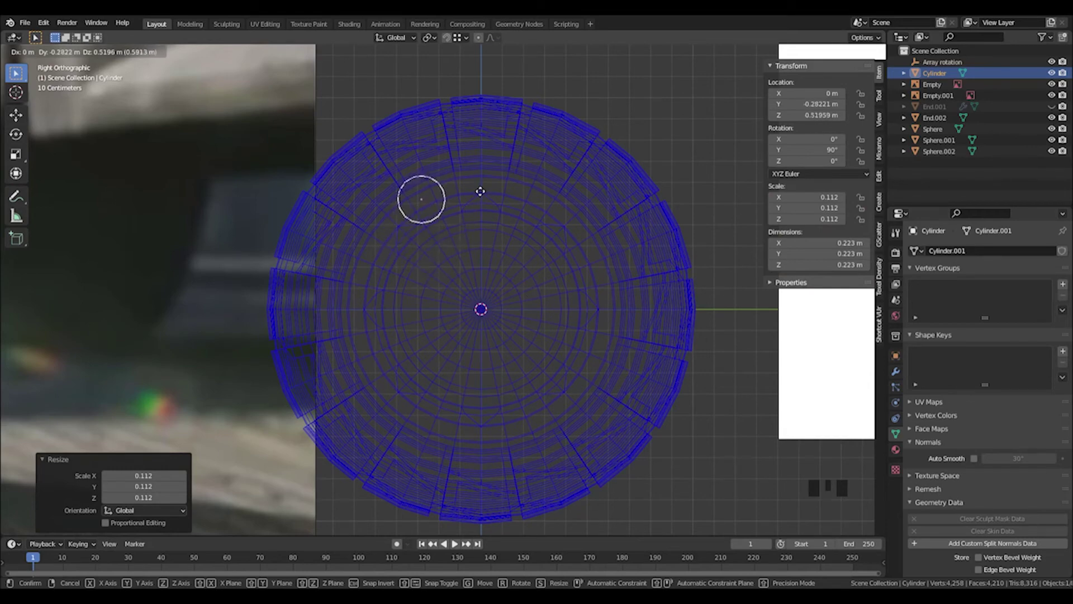
key("Escape")
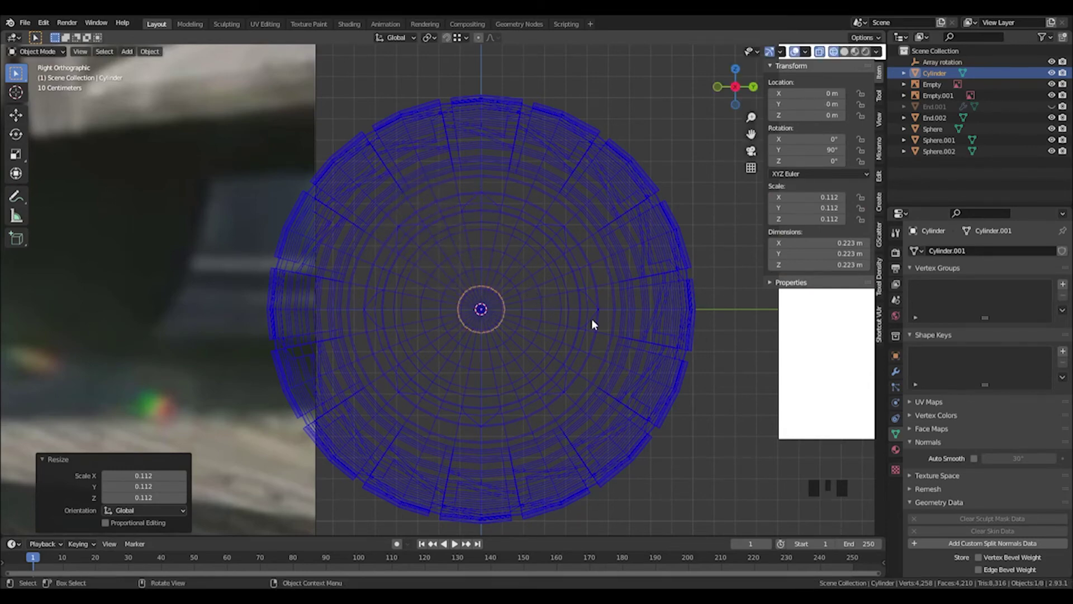
Display the viewport in solid shading and move the small cylinder about 1.19 m along the global X axis
scroll(570, 318, "down", 2)
mouse_move(489, 280)
middle_mouse_down()
mouse_move(549, 306)
mouse_move(507, 288)
mouse_move(524, 287)
middle_mouse_up()
key("z")
left_click(598, 307)
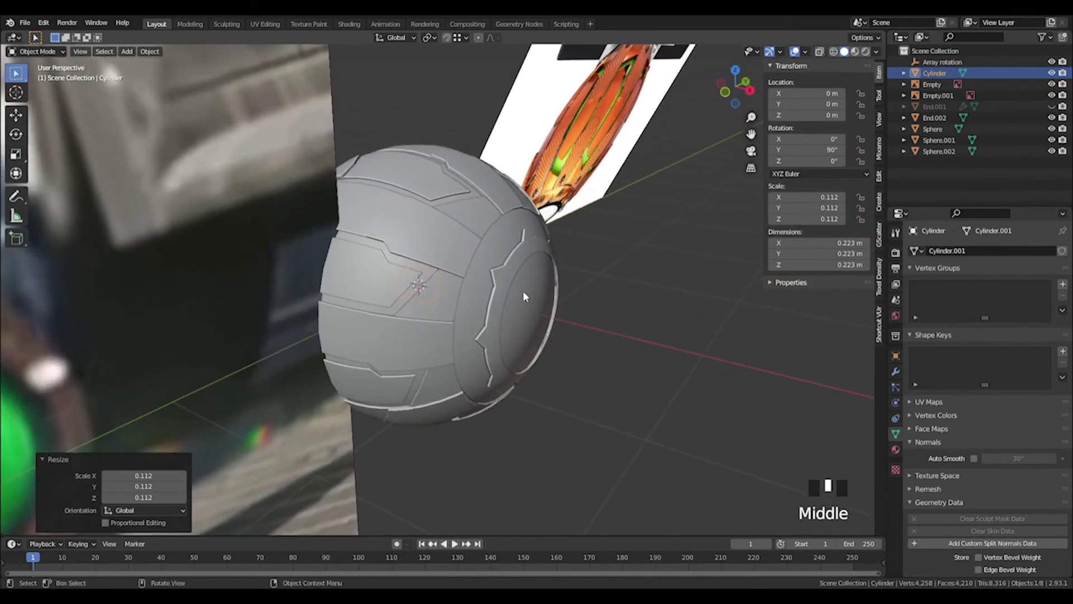
key("g")
key("x")
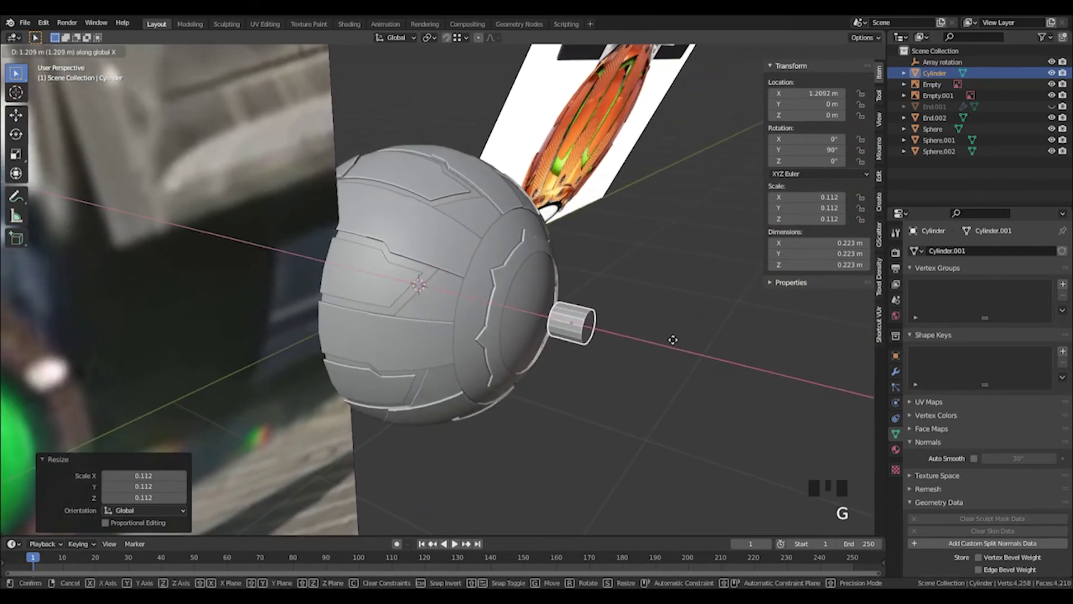
left_click(671, 338)
Move the cylinder about 0.543 m up the global Z axis onto the end ring, as seen in the right orthographic view
middle_click_drag(671, 337, 583, 316)
left_click(735, 88)
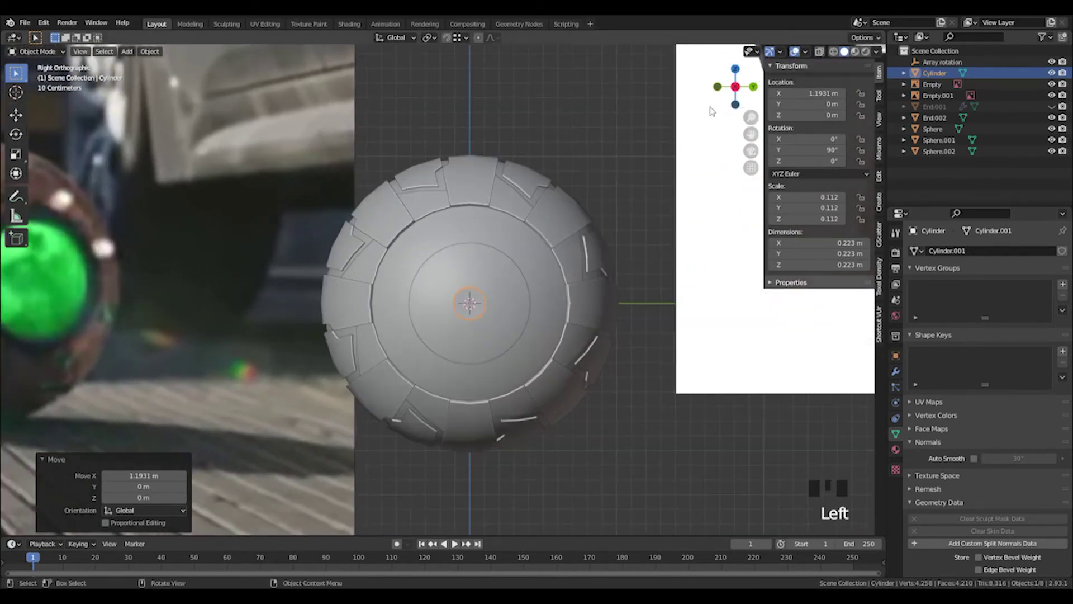
scroll(514, 263, "up", 3)
key("g")
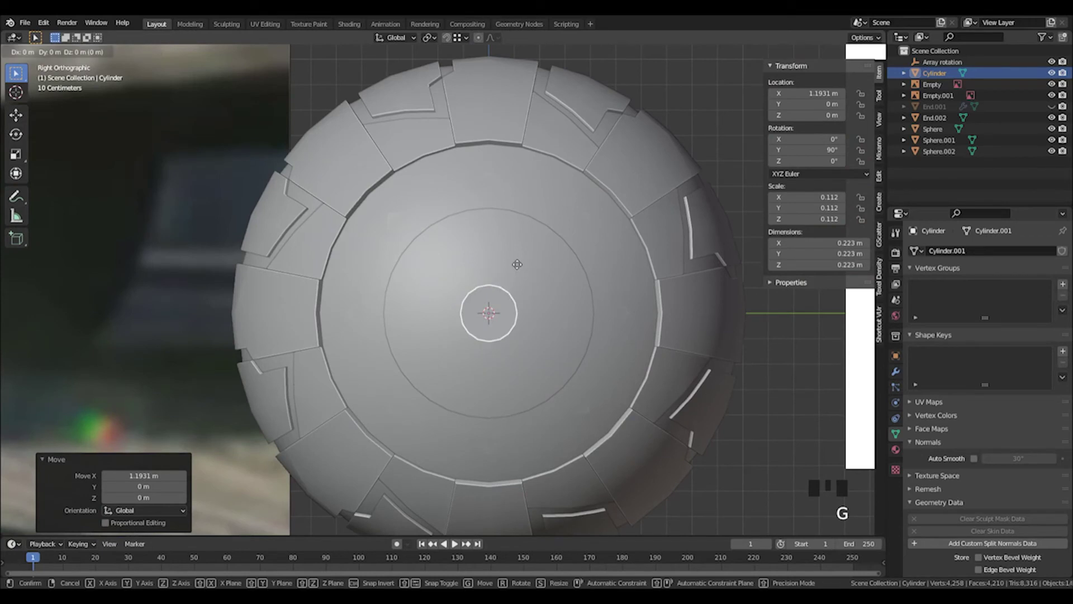
key("z")
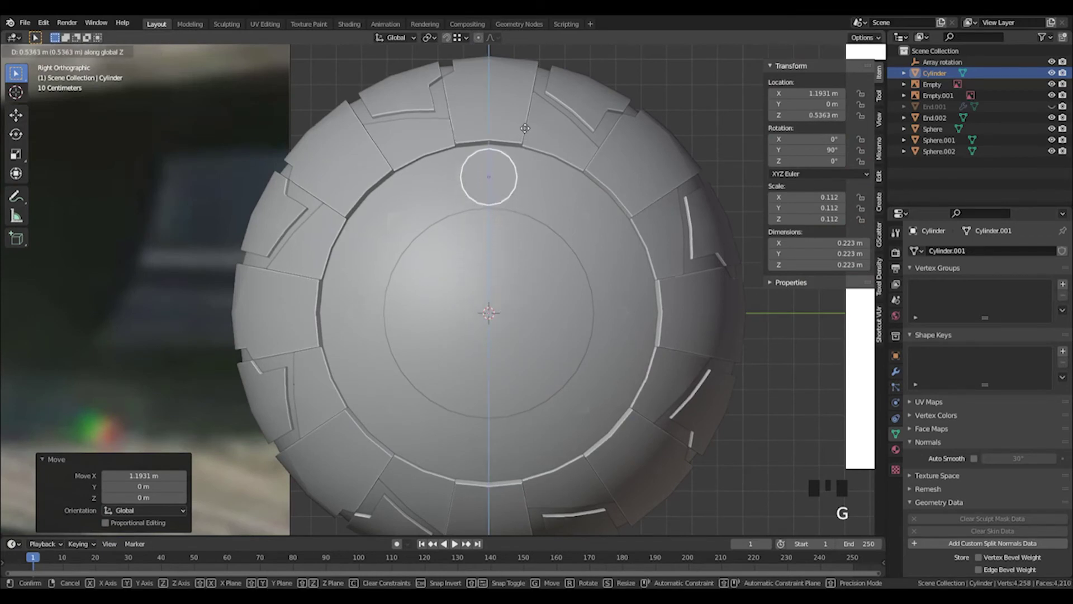
left_click(525, 127)
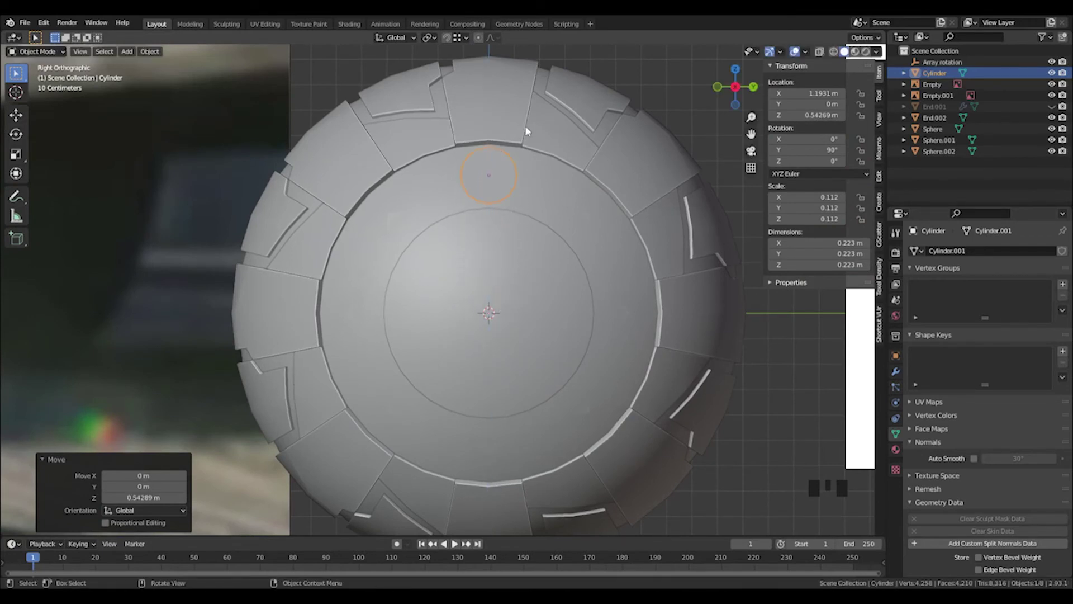
Enable the wireframe overlay in the viewport so mesh edges show over the solid shading
key("z")
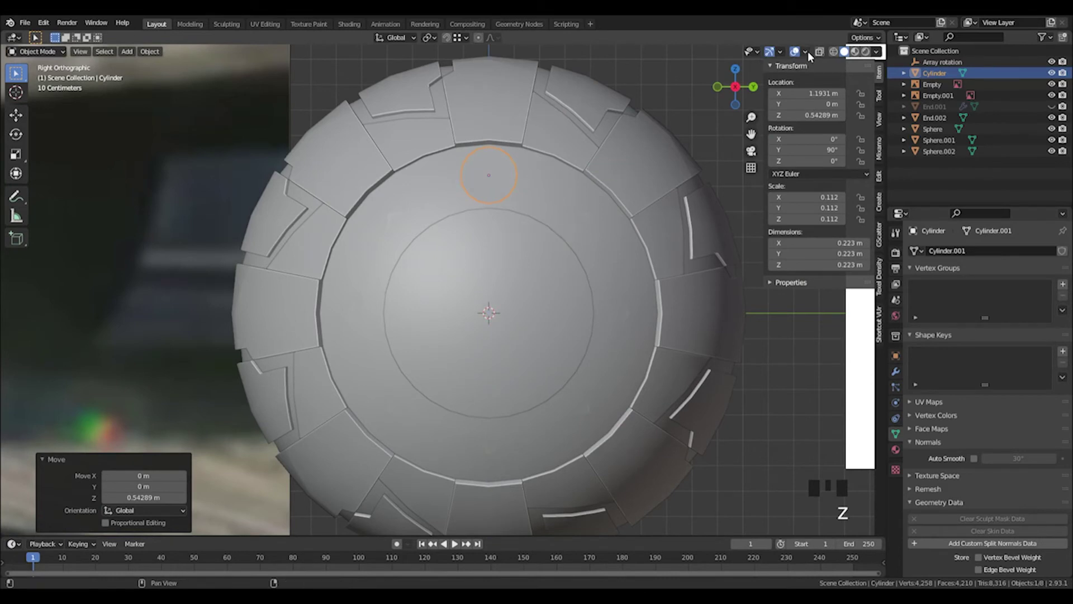
left_click(807, 52)
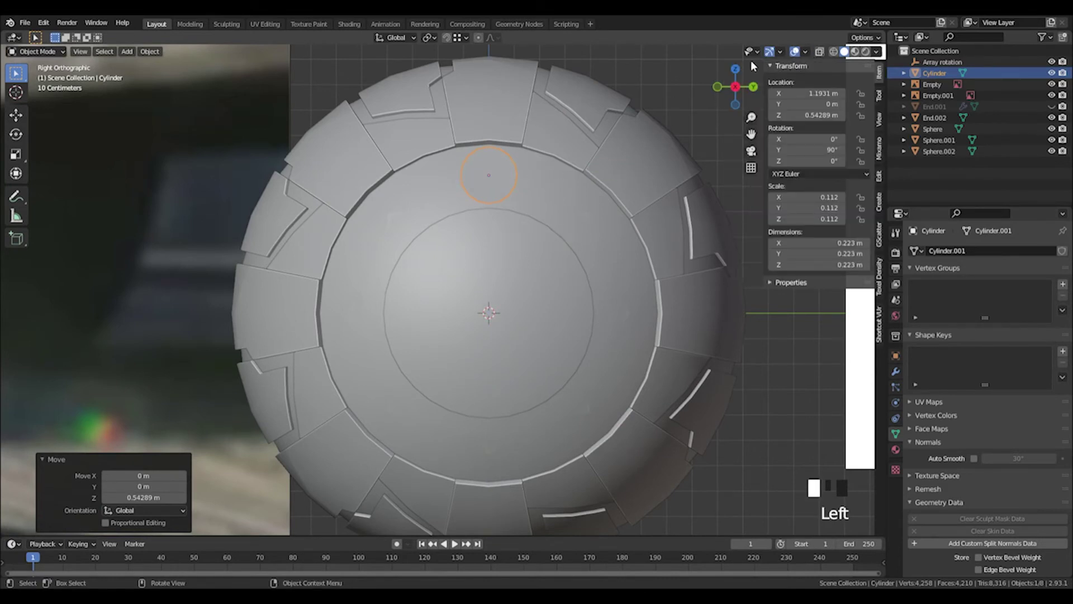
left_click(806, 53)
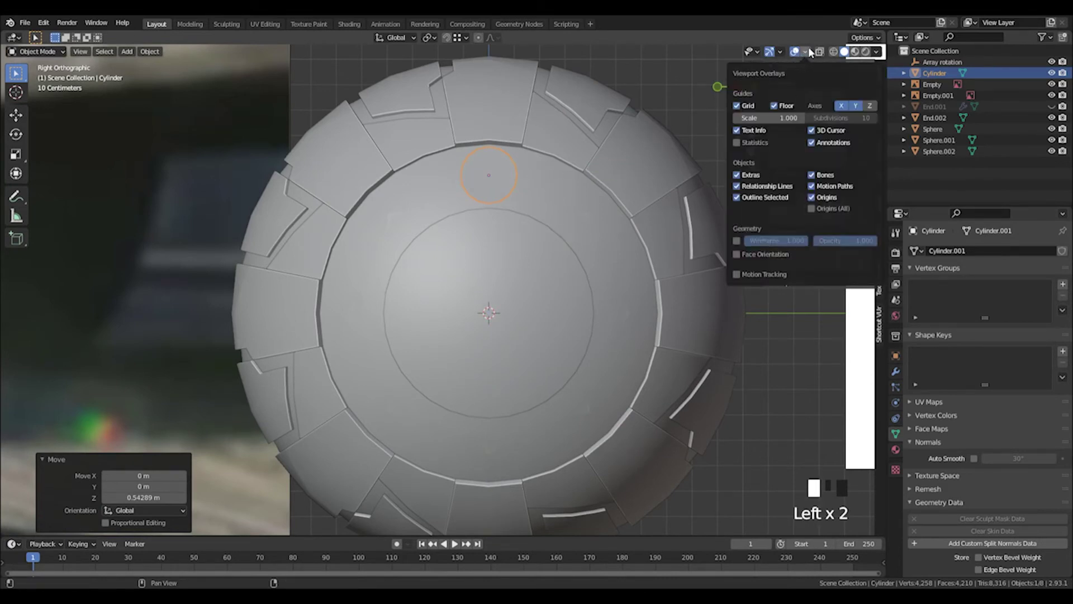
left_click(736, 241)
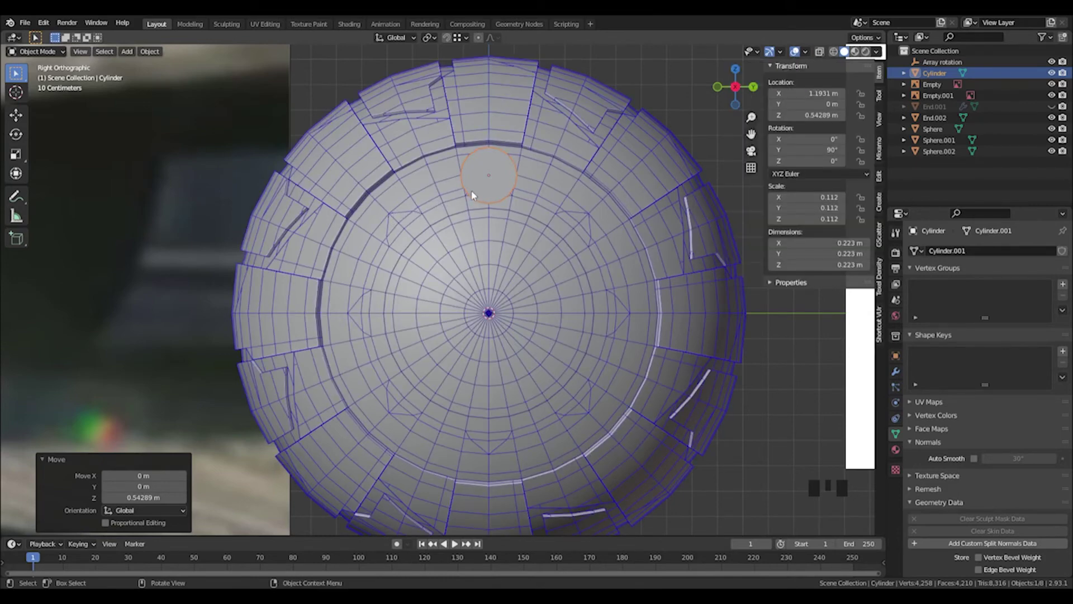
In material preview shading, move the cylinder about 0.04 m up the global Z axis and scale it uniformly by about 0.462
key("z")
left_click(577, 251)
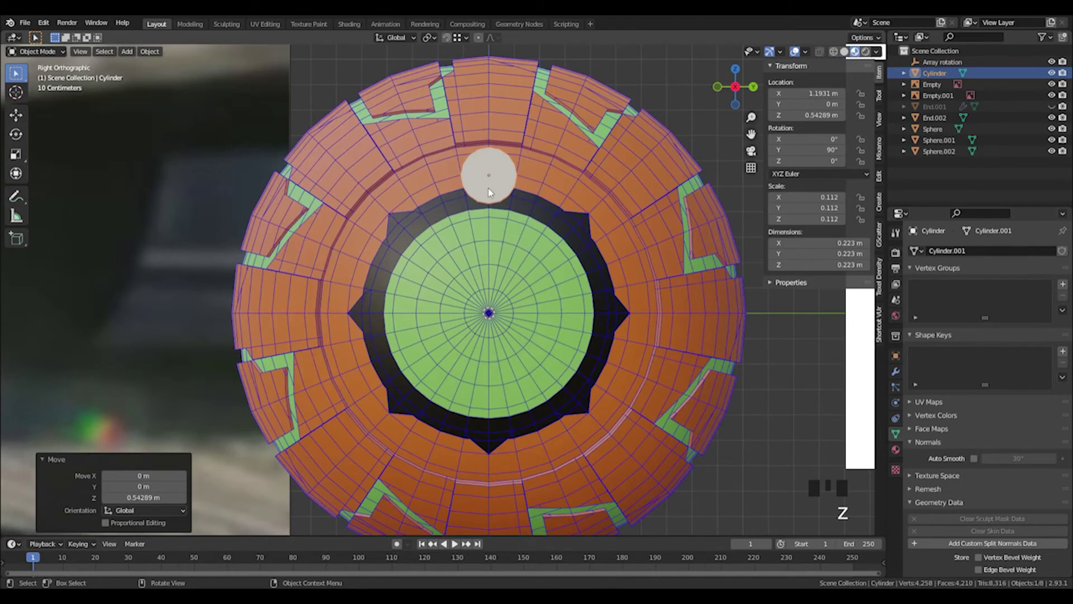
scroll(489, 192, "up", 1)
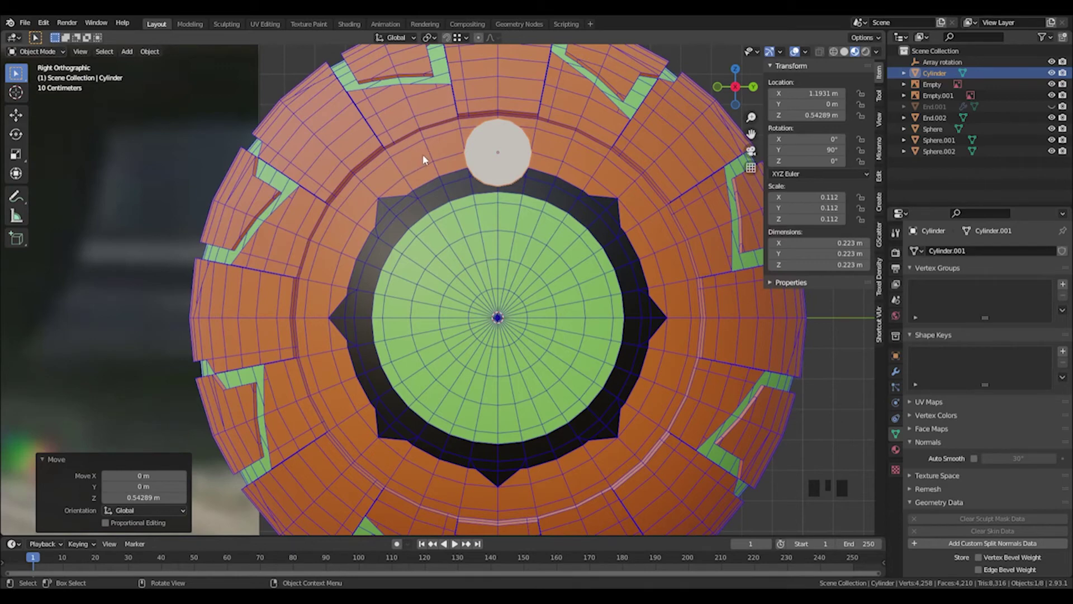
key("g")
key("z")
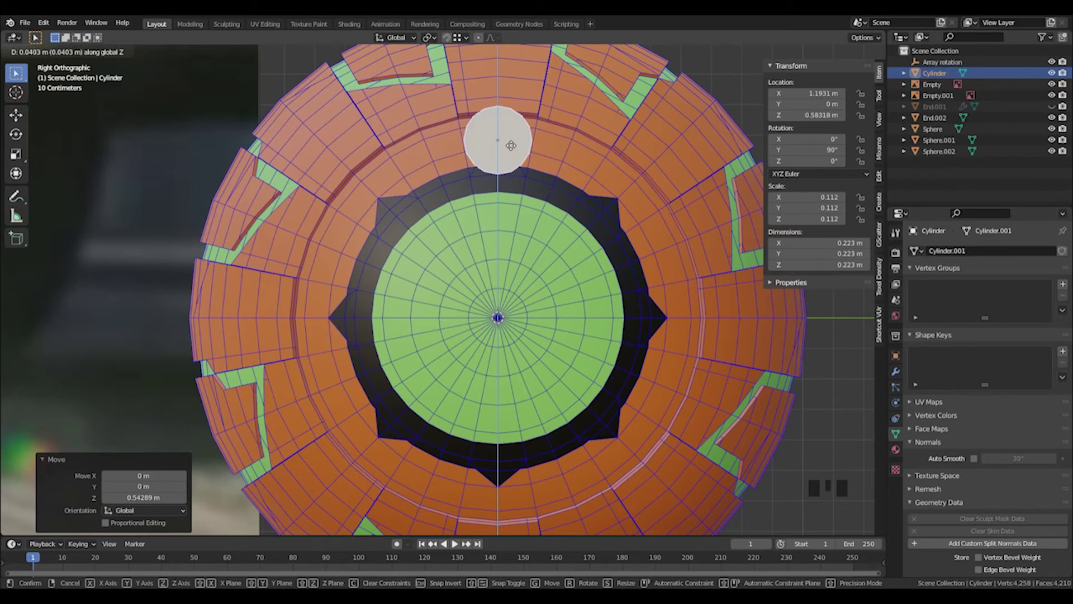
left_click(511, 146)
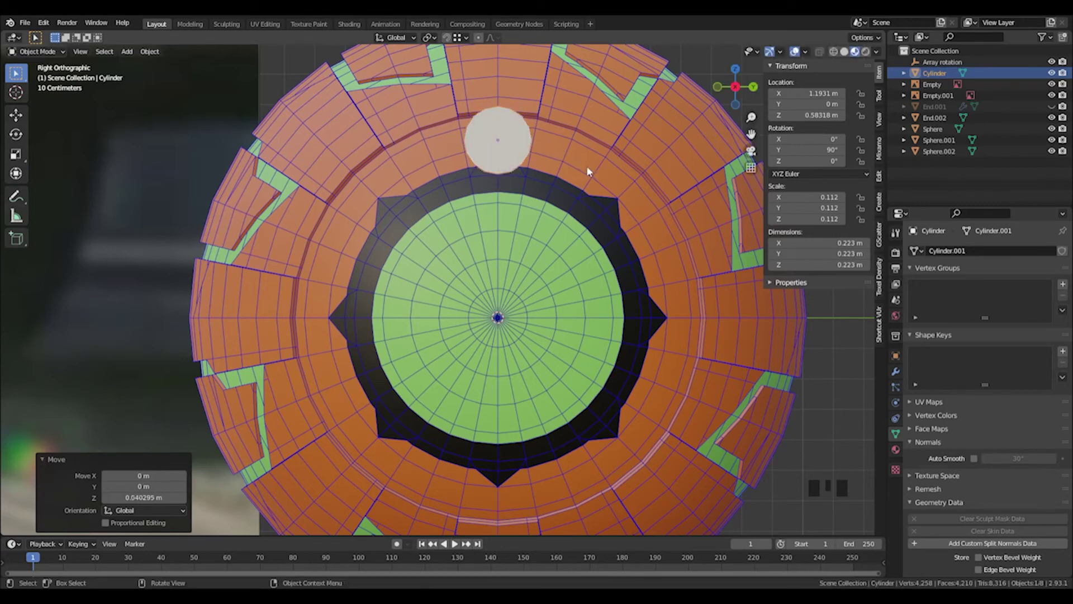
key("s")
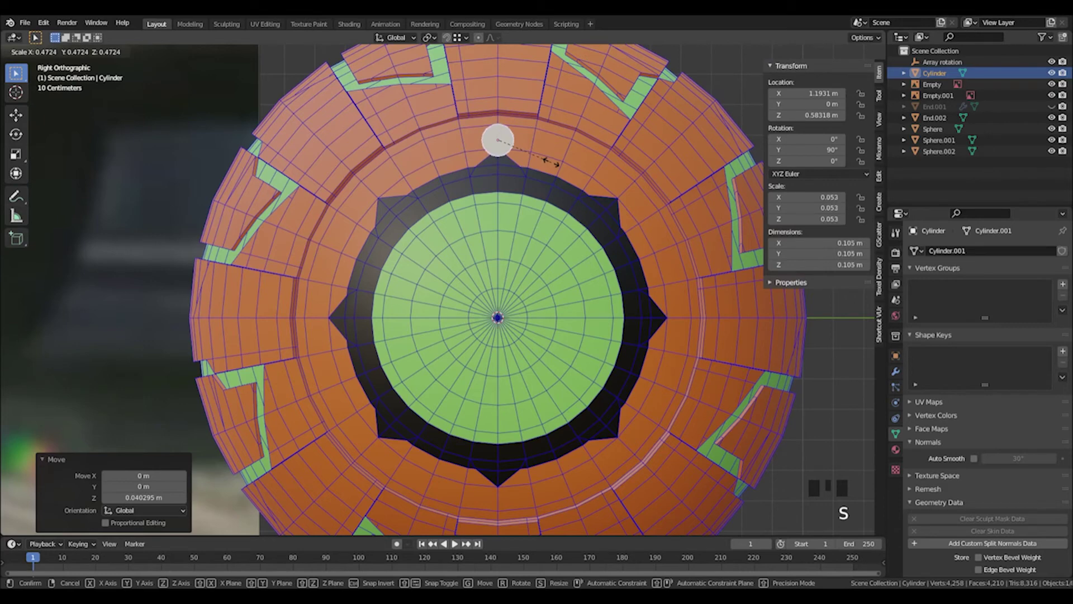
left_click(551, 162)
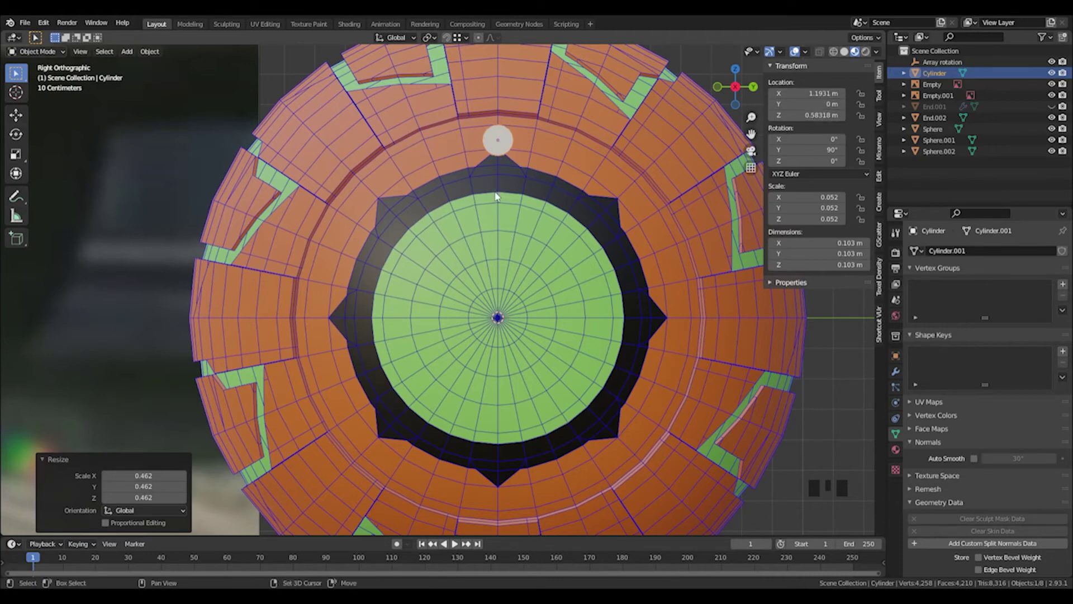
Apply the cylinder's location and rotation so its origin sits at the world centre
key("shift+a")
key("Left")
key("shift+ctrl+a")
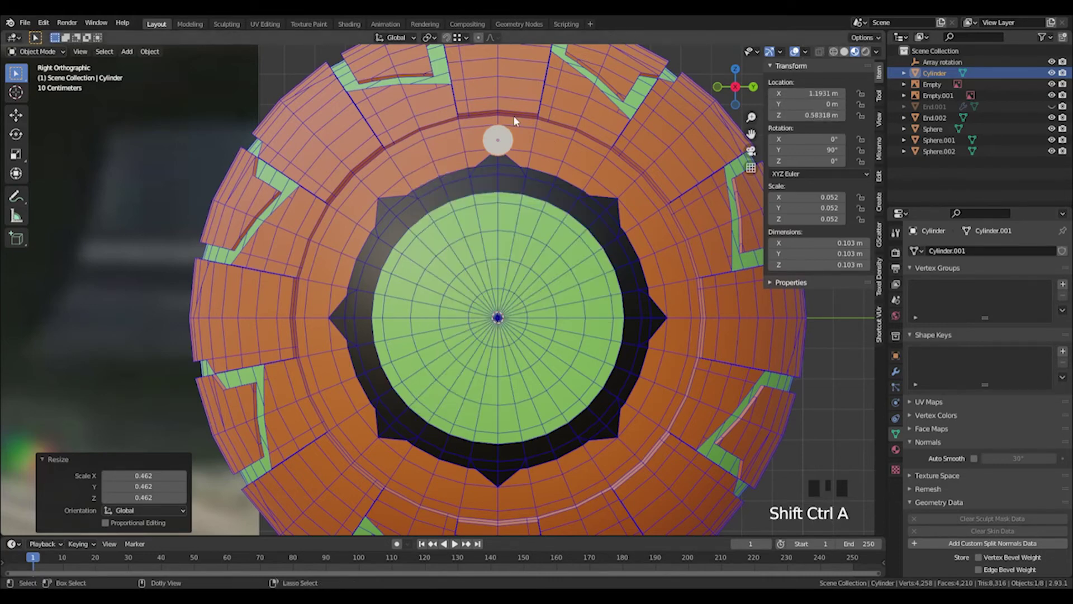
key("ctrl+a")
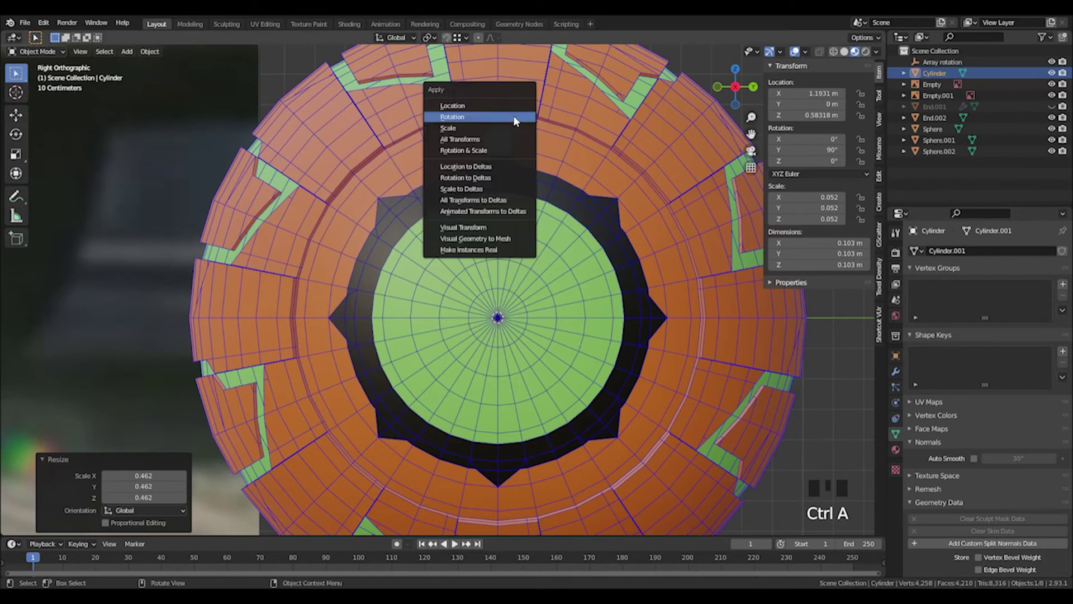
left_click(479, 106)
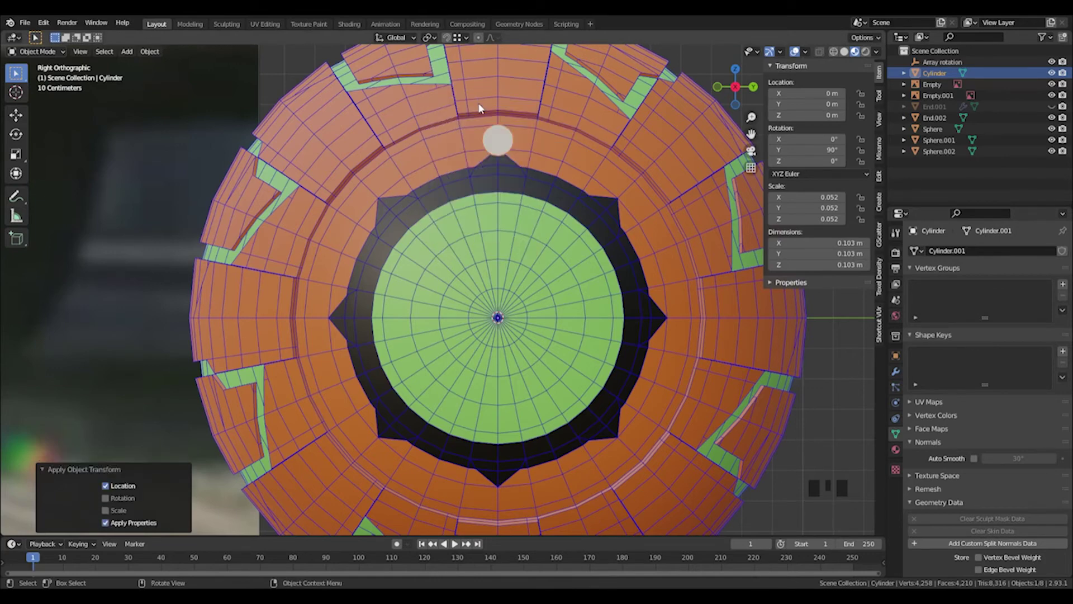
key("ctrl+a")
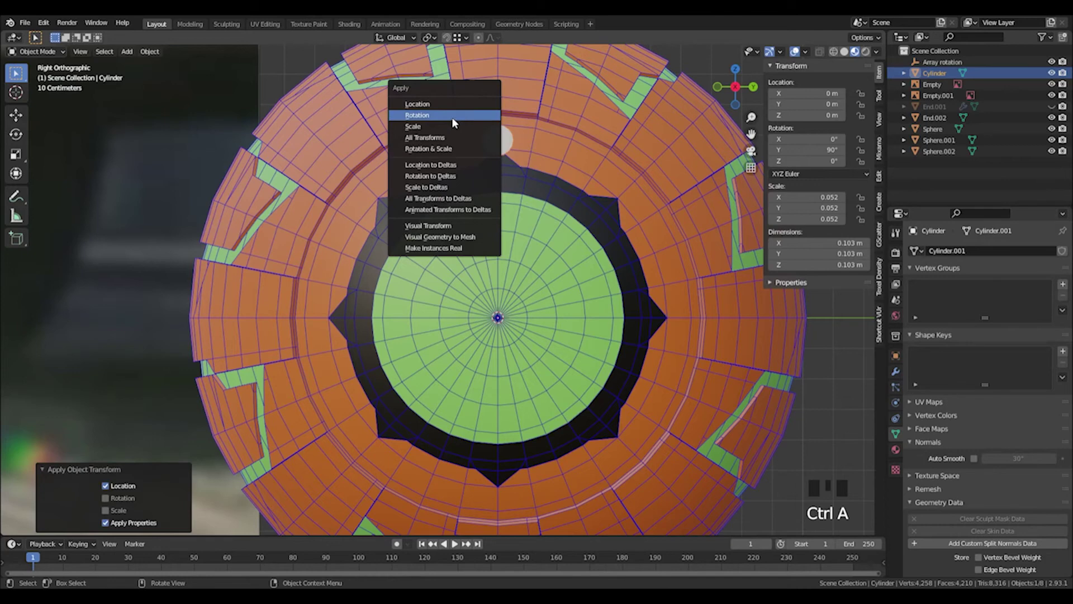
left_click(454, 115)
scroll(515, 167, "up", 1)
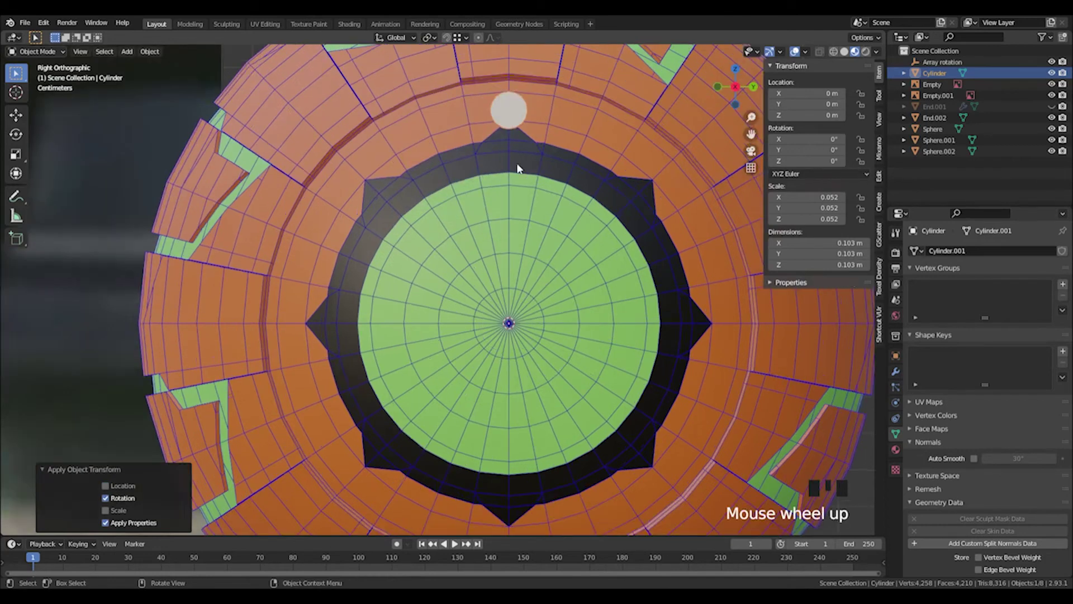
Rotate the cylinder around the sphere's X axis and set its X rotation to exactly -22.5°, between two spikes of the black trim
scroll(629, 162, "down", 1)
key("r")
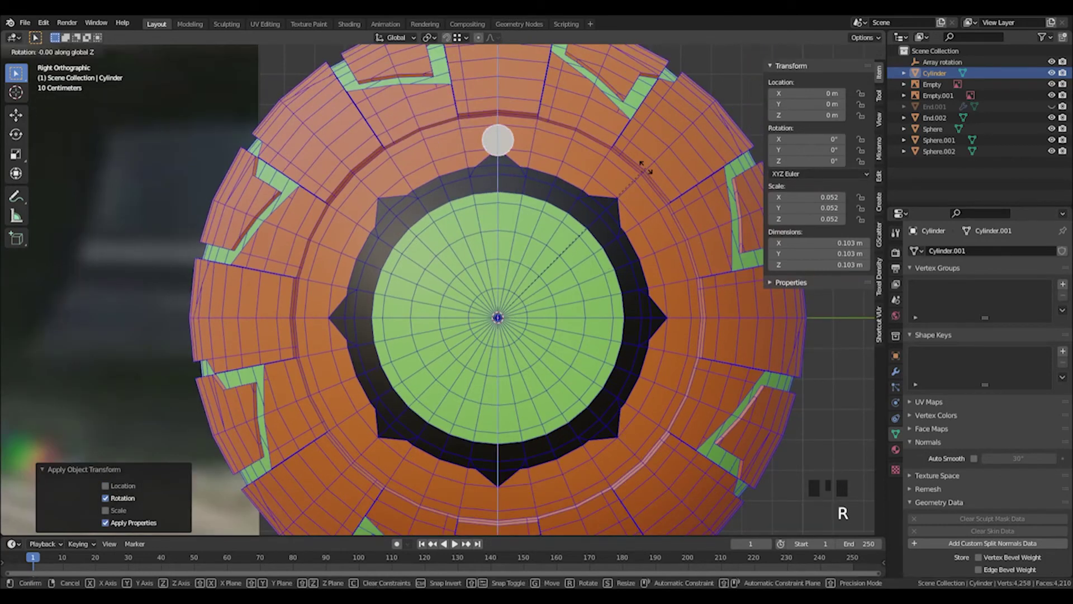
key("x")
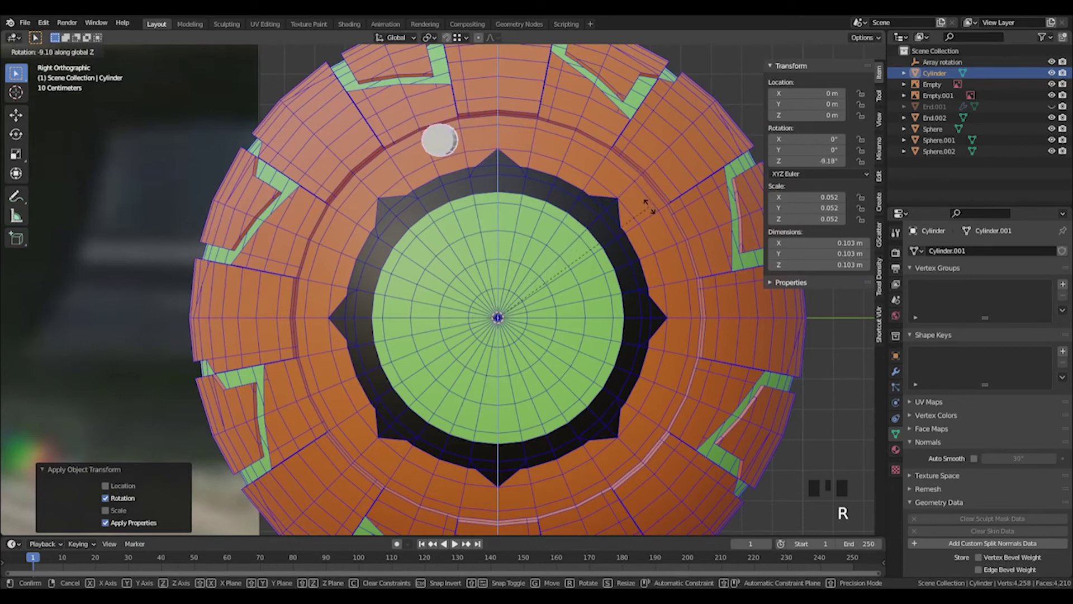
left_click(666, 252)
left_click(810, 138)
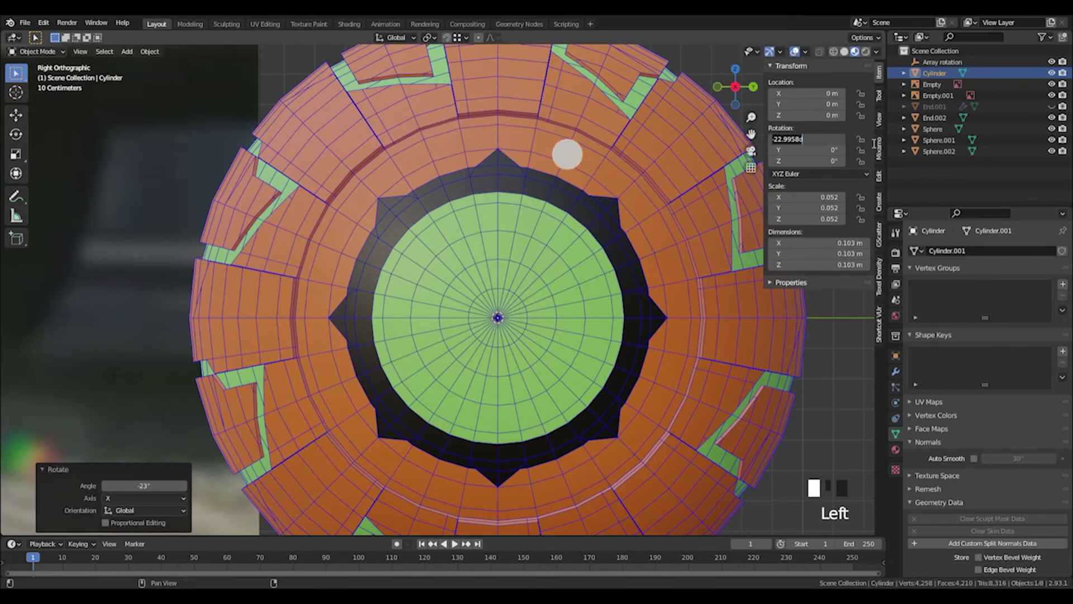
key("BackSpace")
type("-22.5")
key("Return")
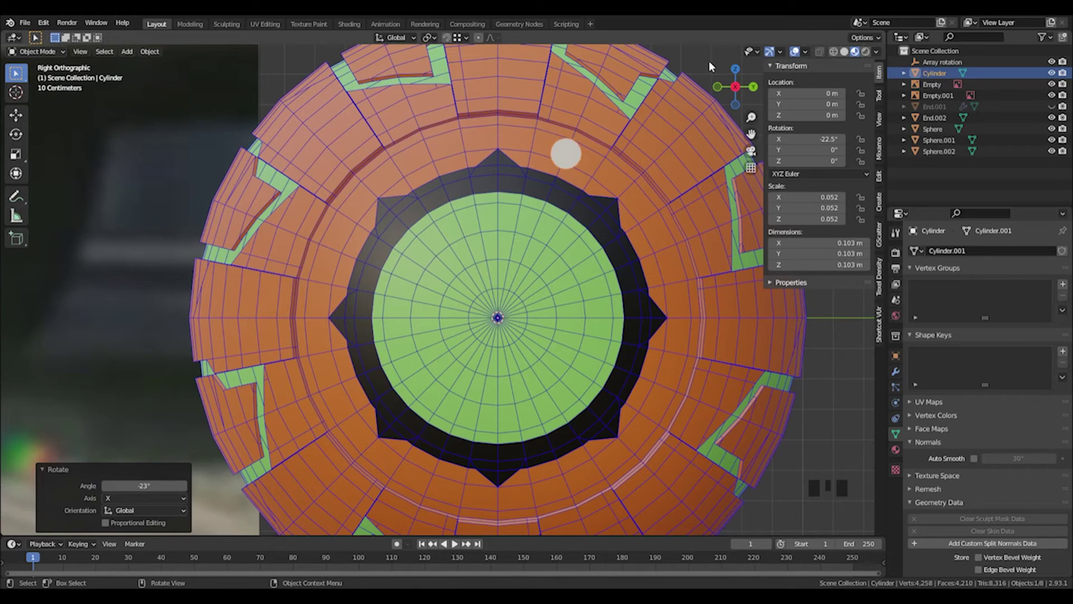
Apply the cylinder's -22.5° X rotation to its mesh
key("shift+a")
left_click(566, 151)
left_click(565, 151)
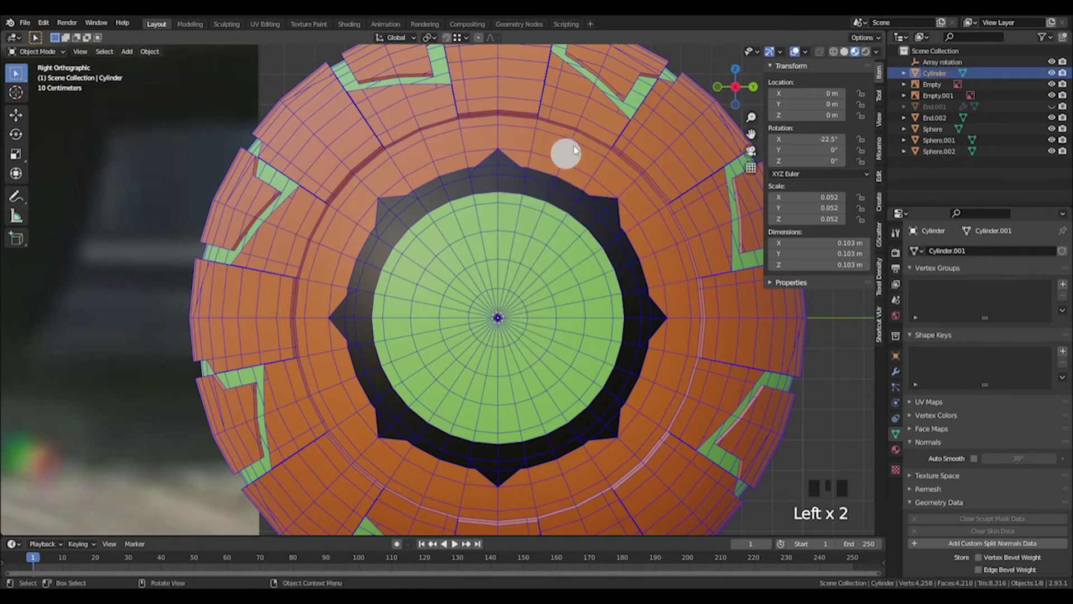
key("ctrl+a")
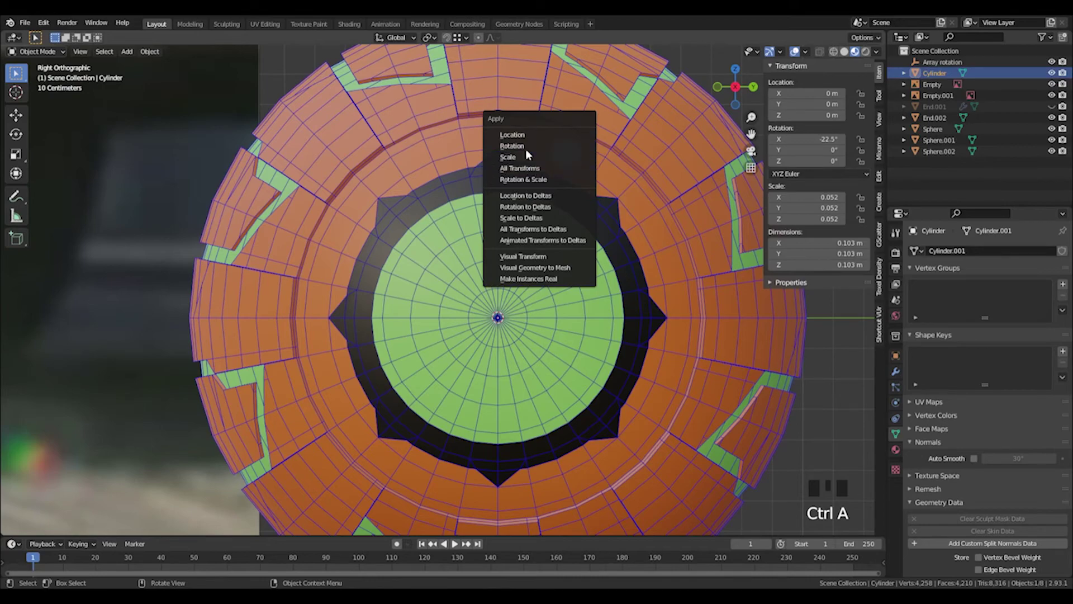
left_click(565, 147)
Move the cylinder about 0.39 m along the global X axis toward the sphere so it sinks into the end ring
middle_click_drag(670, 105, 544, 145)
scroll(544, 146, "down", 2)
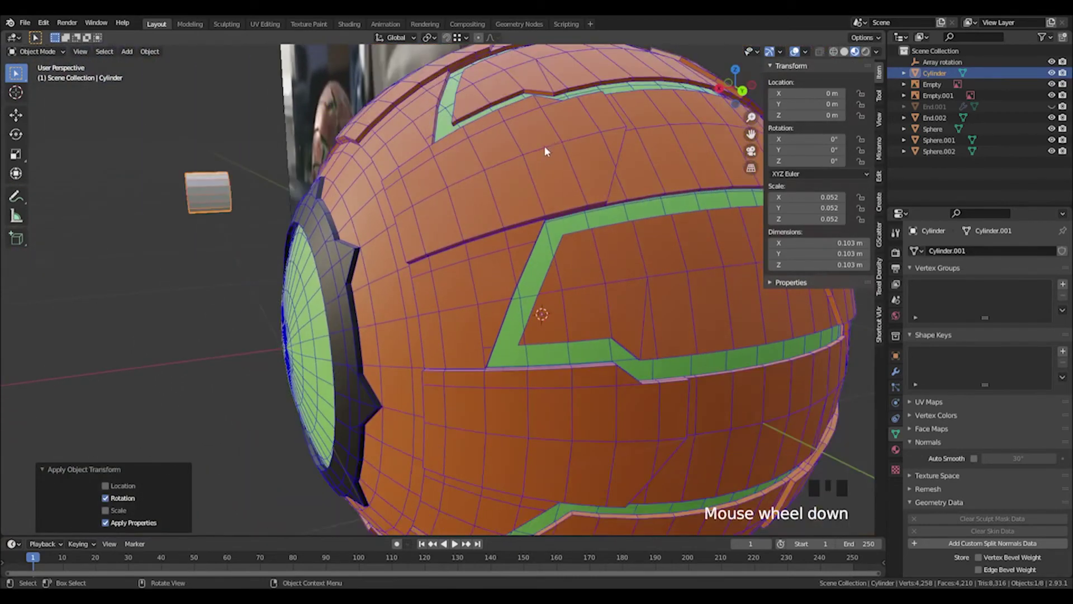
key("g")
key("x")
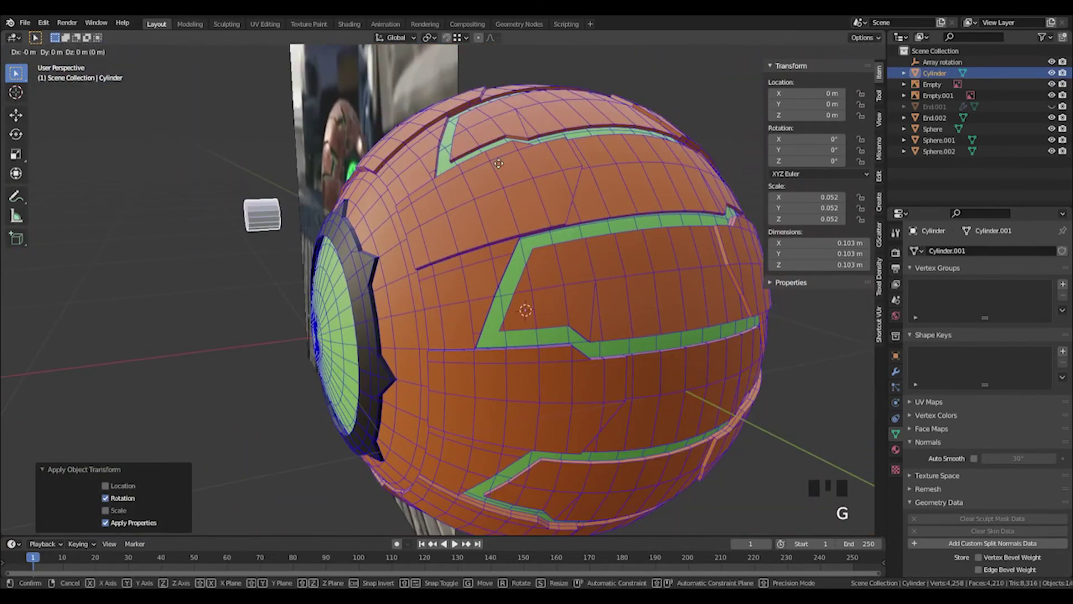
left_click(568, 161)
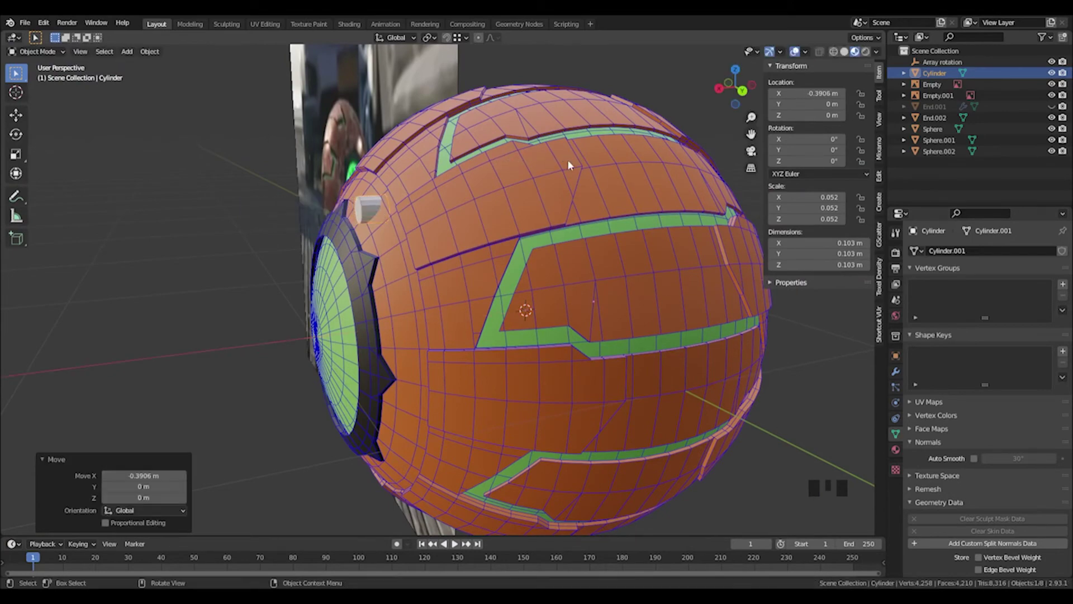
Examine the cylinder's placement on the end ring and compare it with the round studs in the reference image
middle_click_drag(264, 177, 441, 207)
scroll(412, 251, "up", 2)
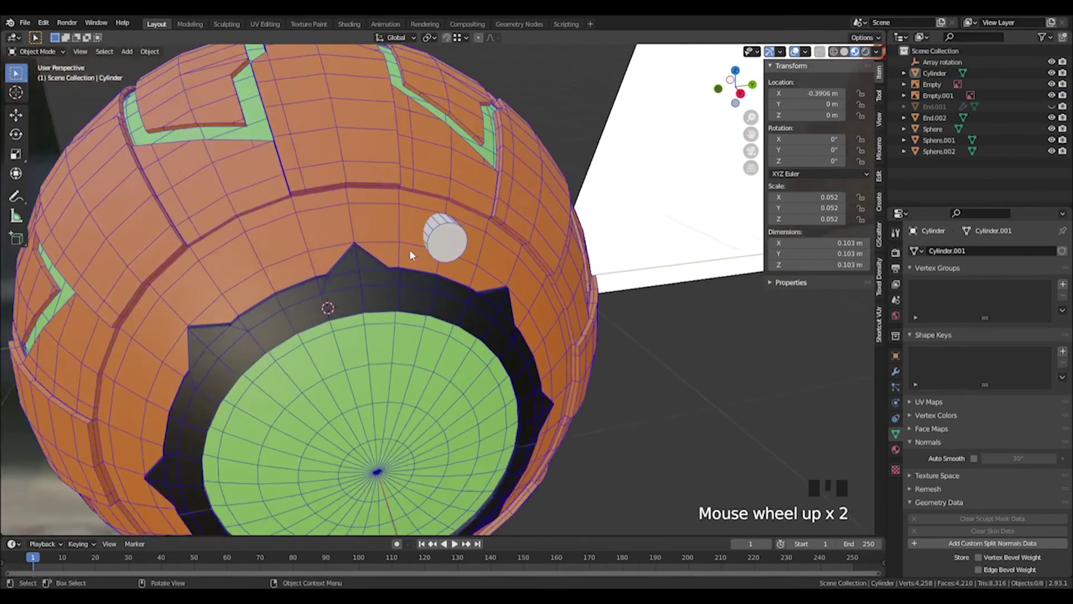
middle_click_drag(412, 251, 600, 213)
scroll(479, 233, "down", 2)
scroll(515, 243, "down", 2)
middle_click_drag(620, 268, 679, 183)
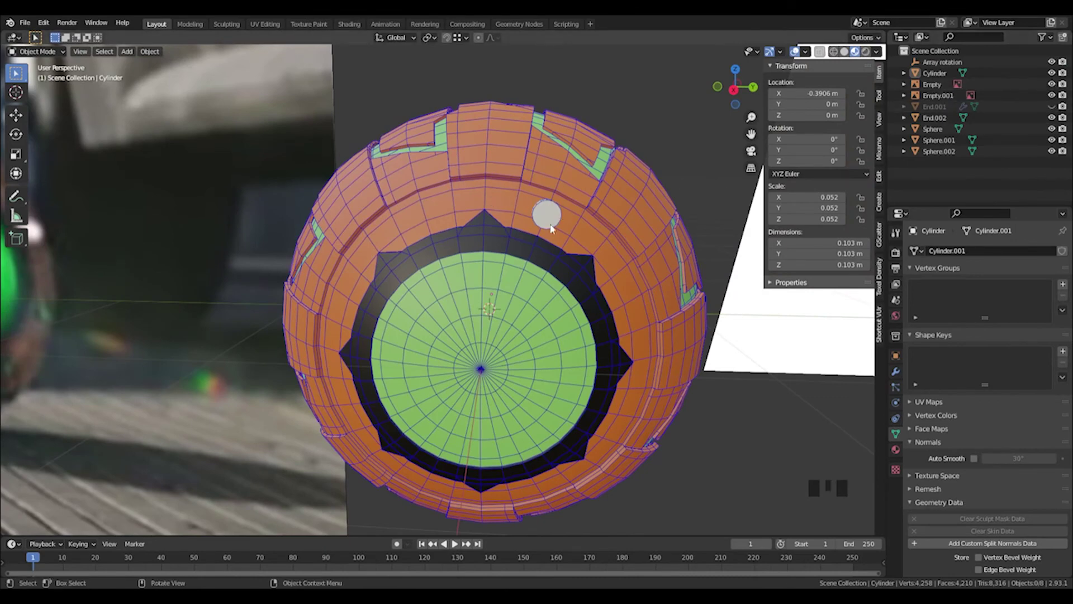
middle_click_drag(551, 228, 469, 223)
scroll(559, 230, "down", 2)
scroll(510, 270, "up", 10)
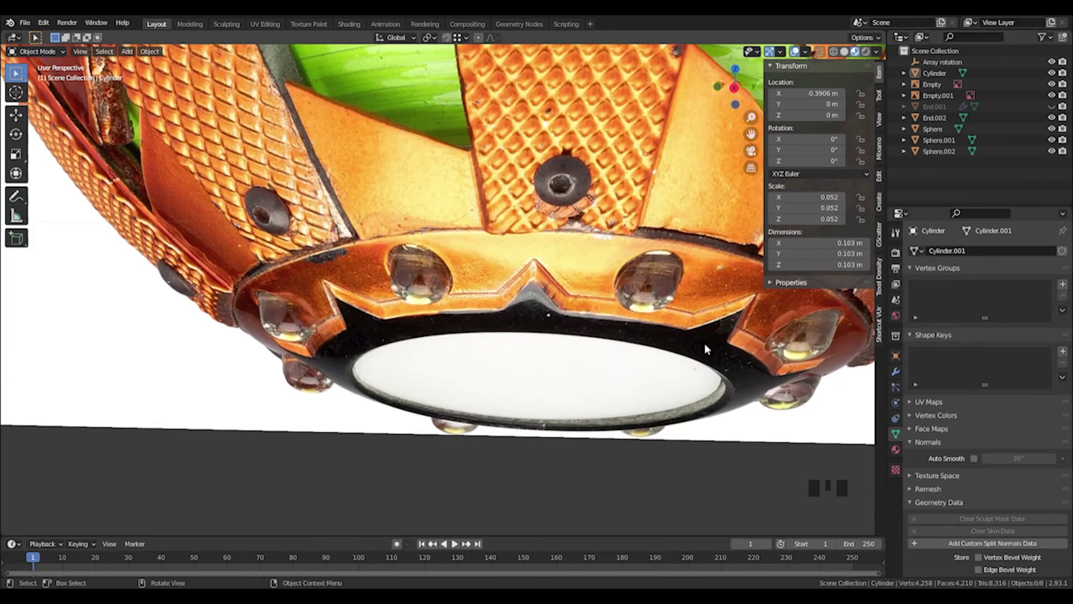
scroll(705, 350, "down", 10)
middle_click_drag(705, 350, 487, 168)
middle_click_drag(486, 168, 542, 161)
middle_click_drag(727, 246, 642, 179, "shift")
scroll(507, 251, "up", 7)
Select the small stud cylinder on the end ring and open its mesh in Edit Mode
left_click(552, 230)
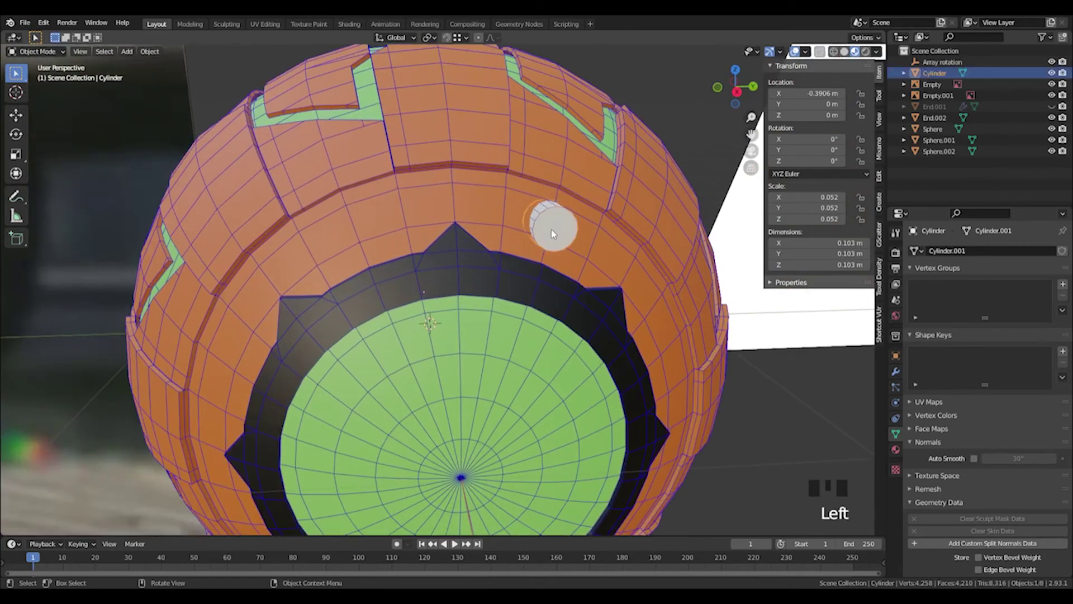
left_click(558, 225)
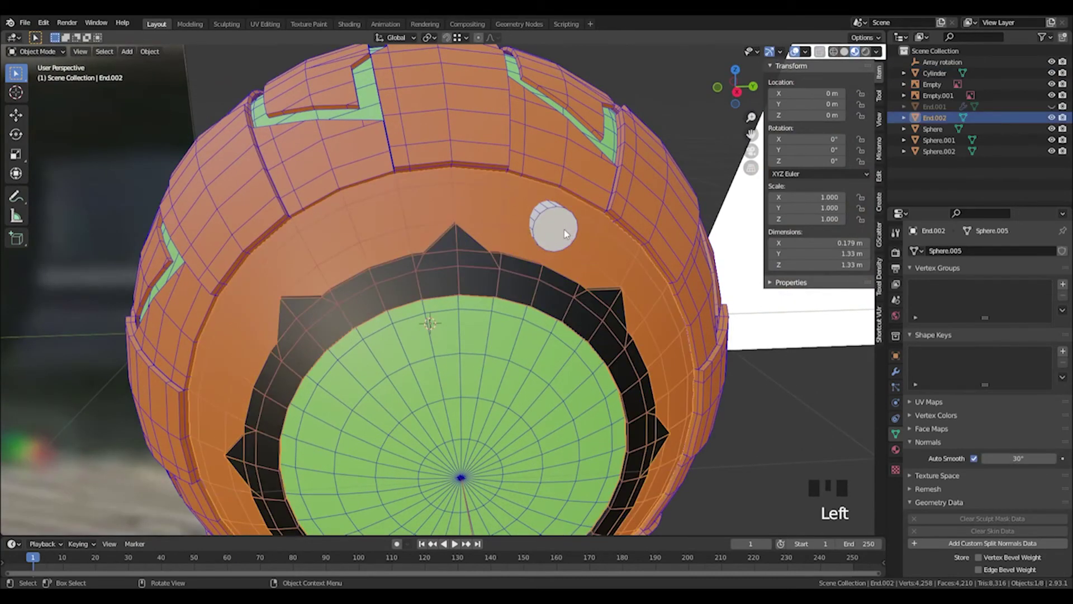
key("Tab")
left_click(558, 219)
left_click(547, 209)
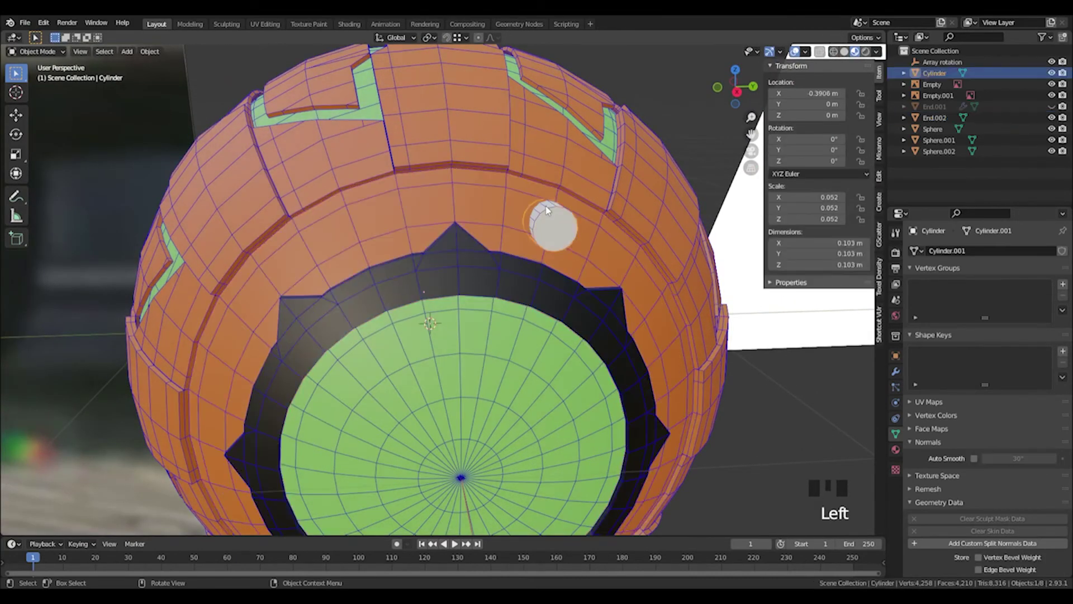
key("Tab")
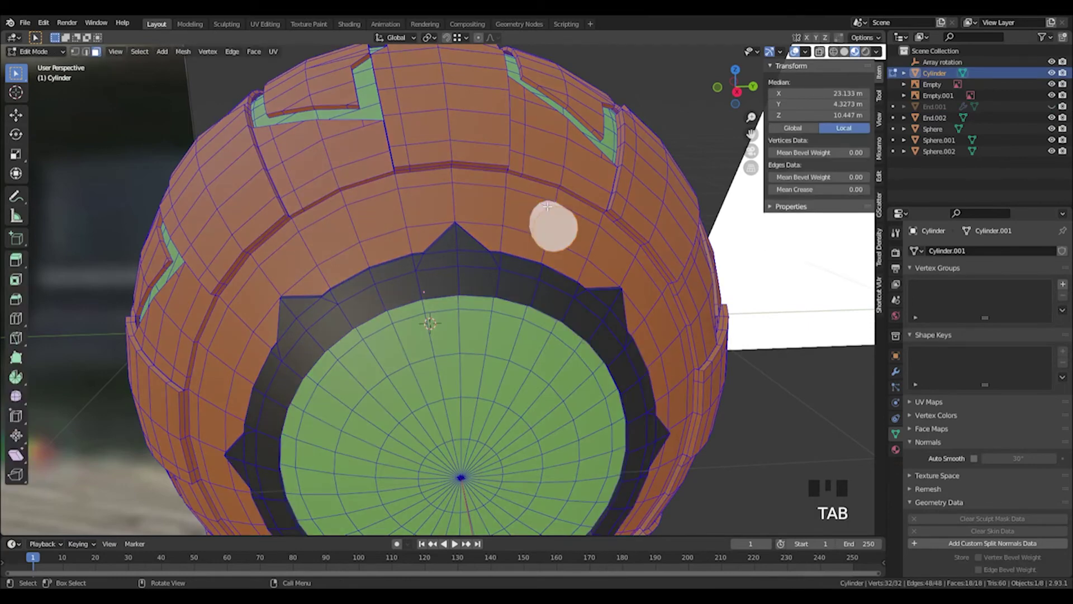
Select the cylinder's outer end face and scale it uniformly by about 0.877 to taper the stud
key("KP_Decimal")
scroll(541, 208, "down", 3)
middle_click_drag(542, 208, 541, 244)
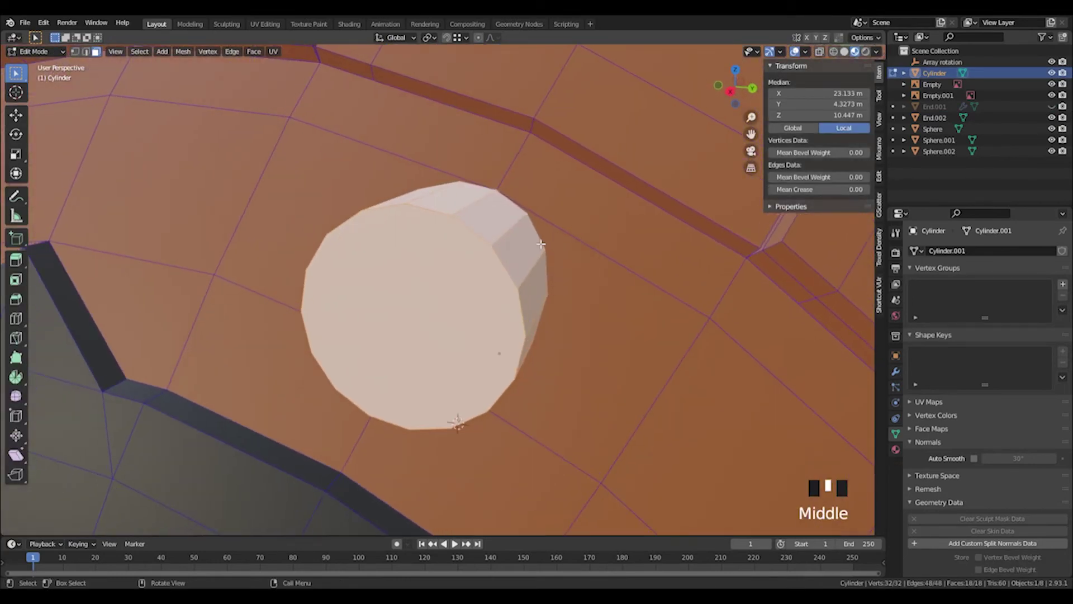
key("KP_Decimal")
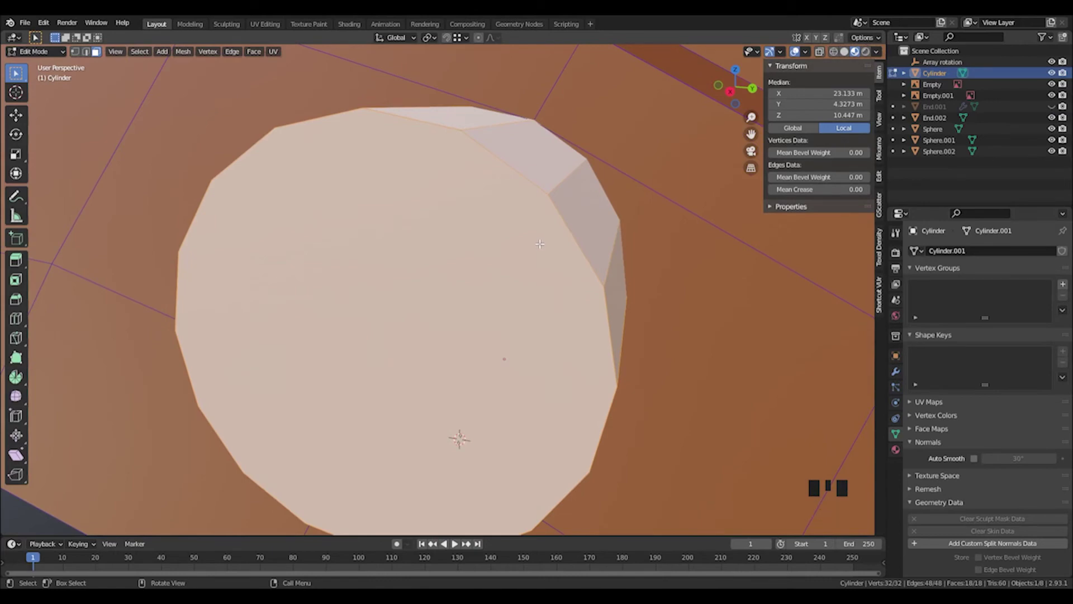
scroll(540, 244, "down", 3)
middle_click_drag(540, 244, 563, 312)
scroll(552, 302, "down", 2)
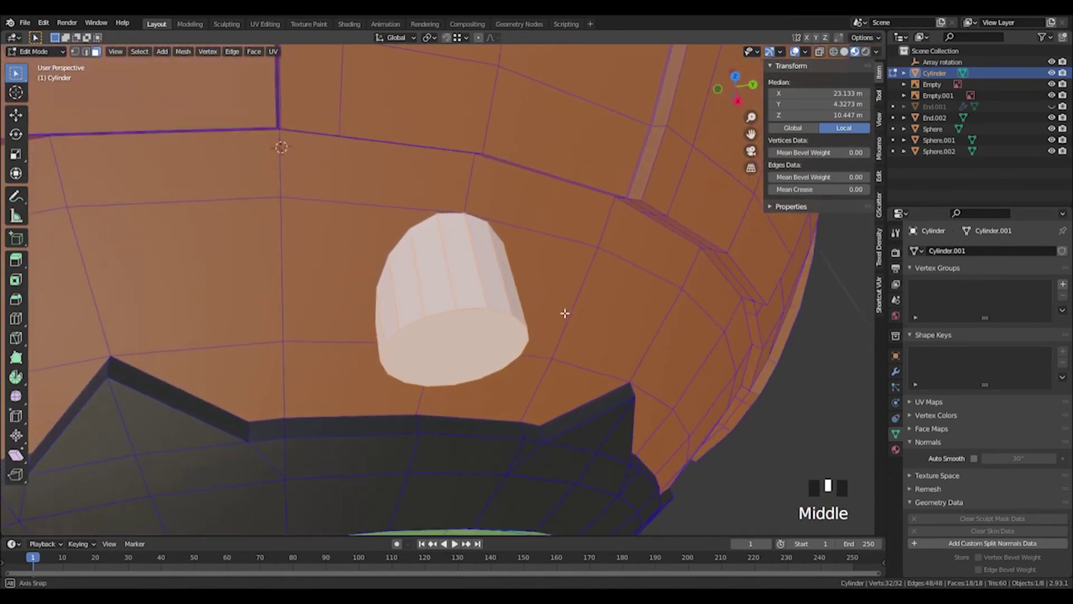
left_click(516, 348)
middle_click_drag(517, 348, 536, 348)
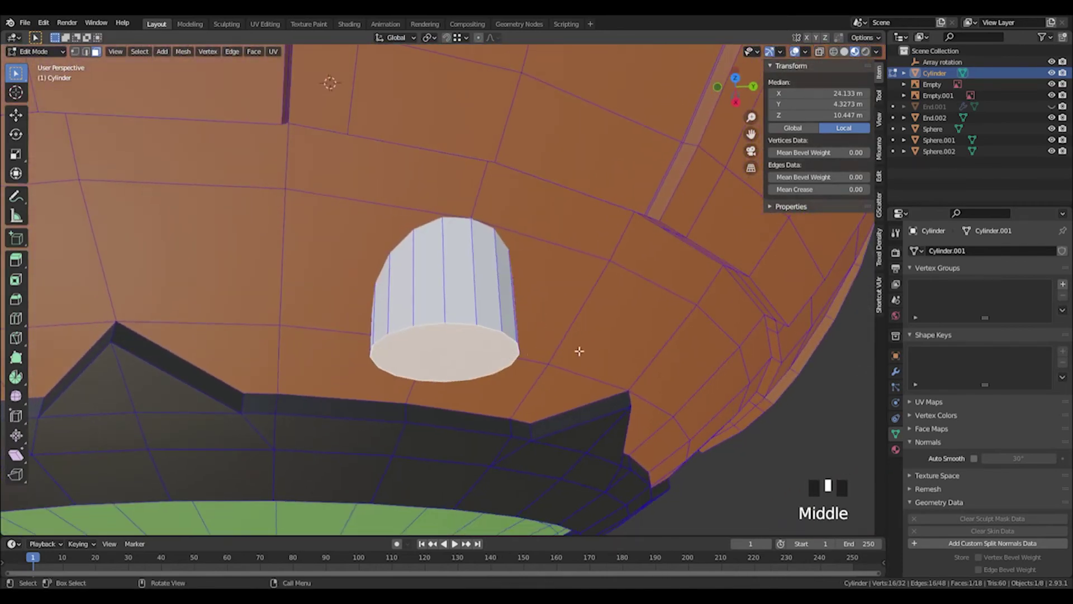
key("s")
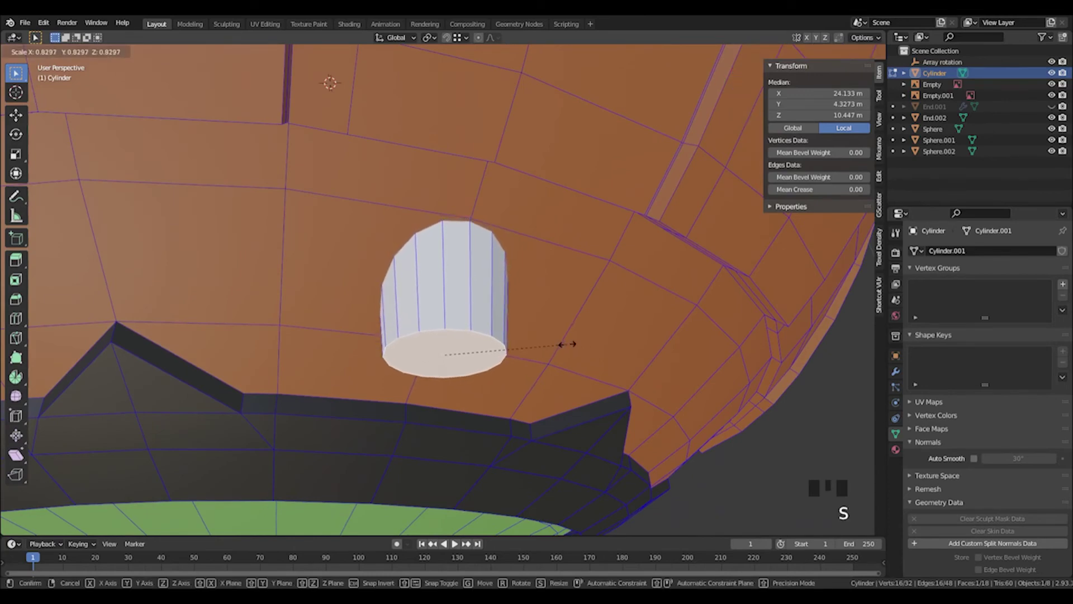
left_click(573, 347)
Move the stud's outer end face about 0.004 m along the global X axis toward the sphere
middle_click_drag(573, 346, 377, 223)
key("g")
key("z")
key("x")
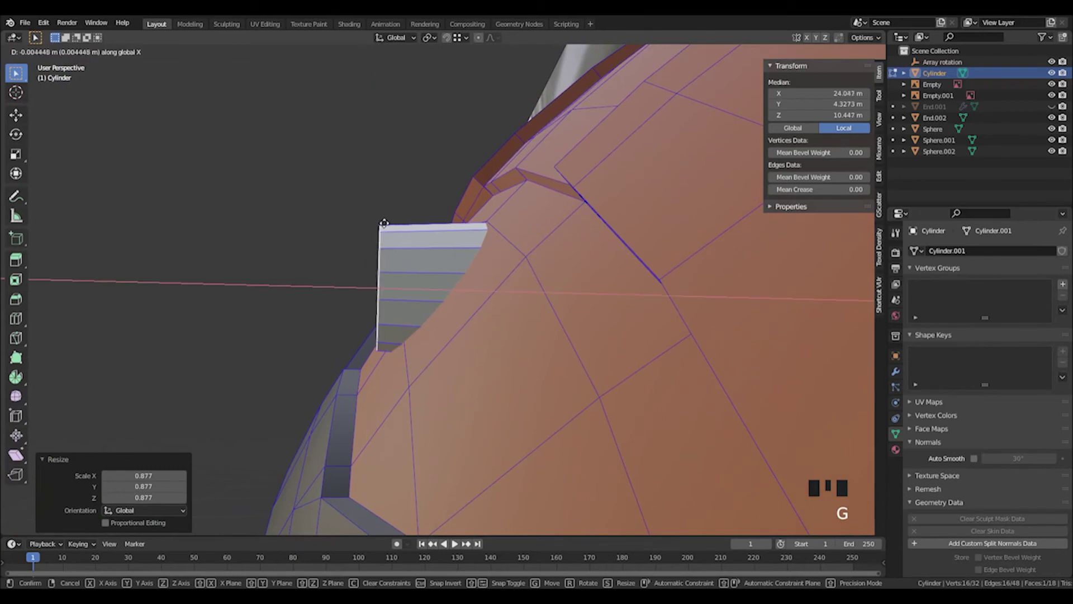
left_click(371, 232)
Inset the stud's outer end face by about 0.283 m and extrude the inset face about 0.015 m inward to form a recess
middle_click_drag(371, 232, 476, 273)
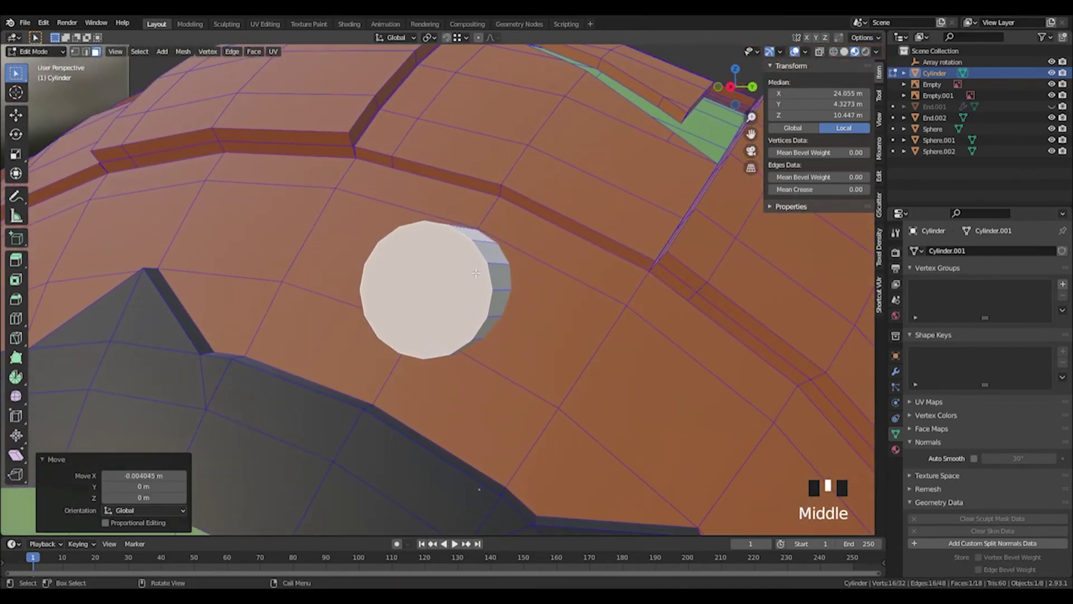
key("i")
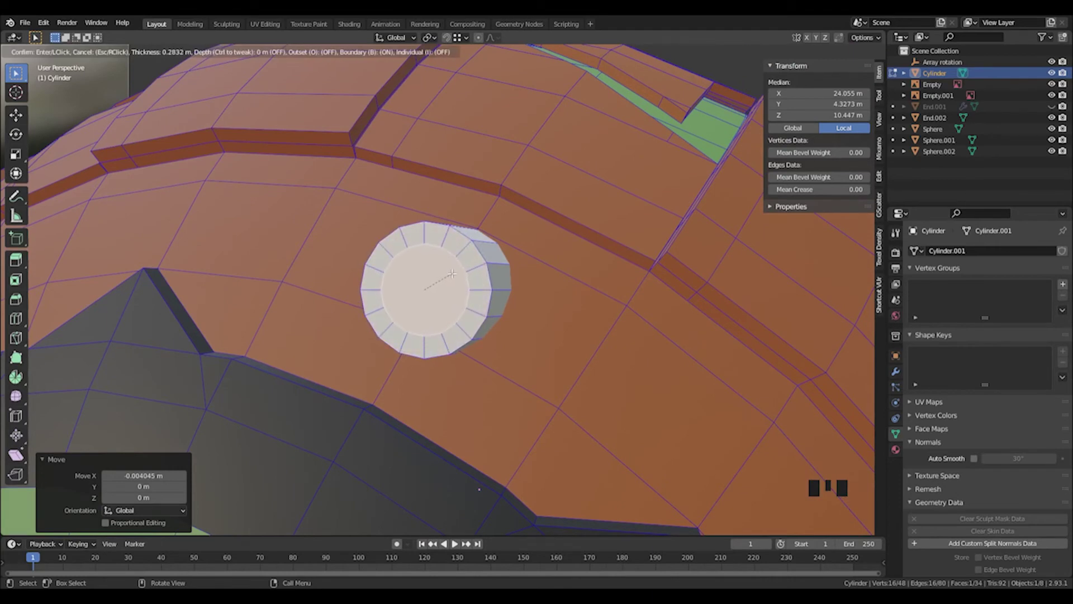
left_click(450, 274)
middle_click_drag(451, 275, 430, 308)
key("e")
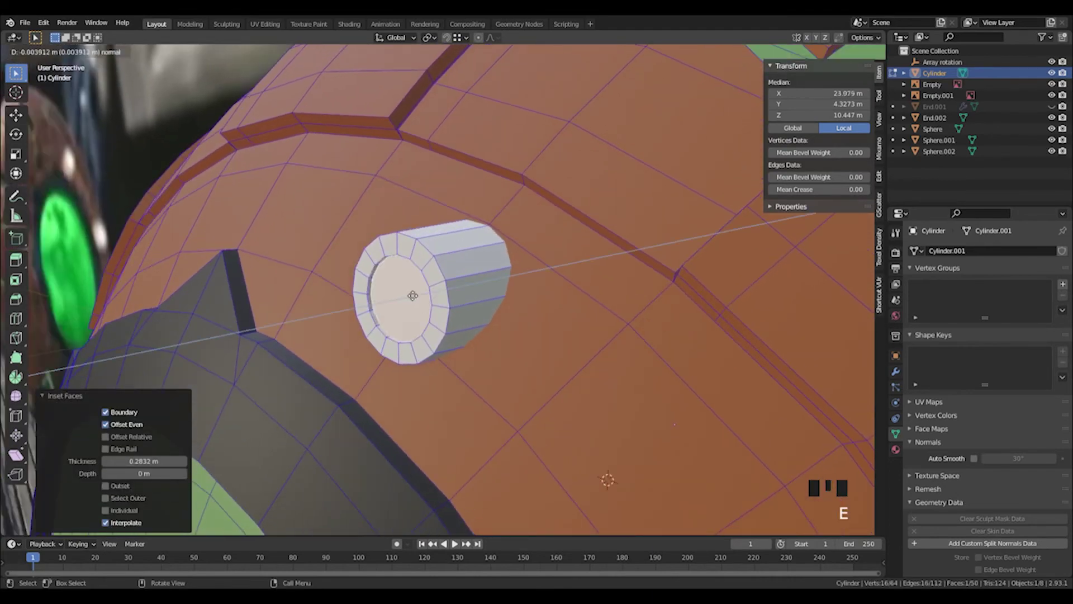
left_click(423, 292)
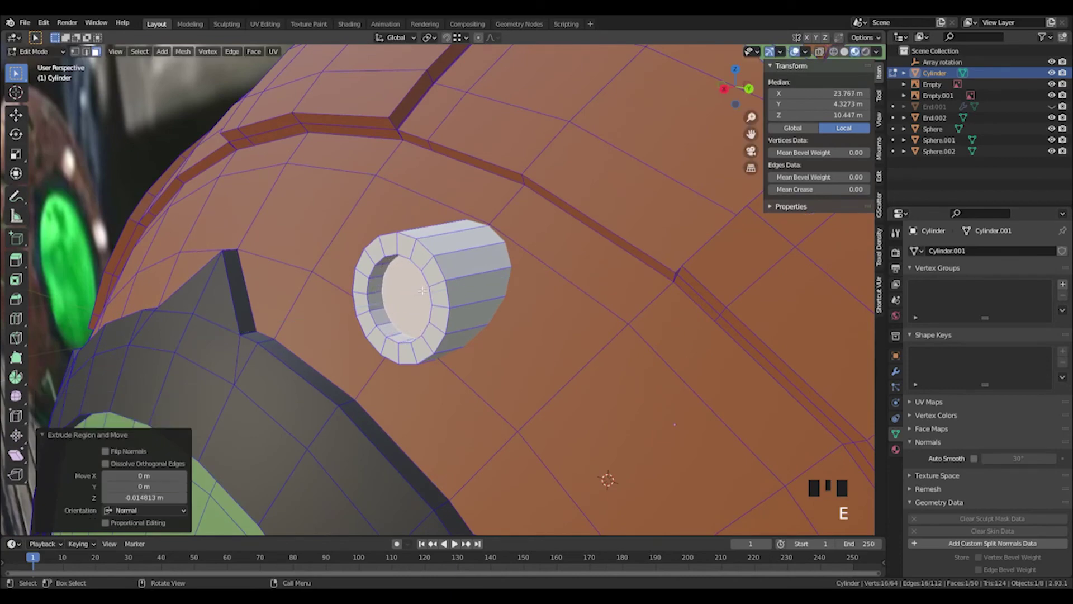
middle_click_drag(473, 334, 475, 330)
key("e")
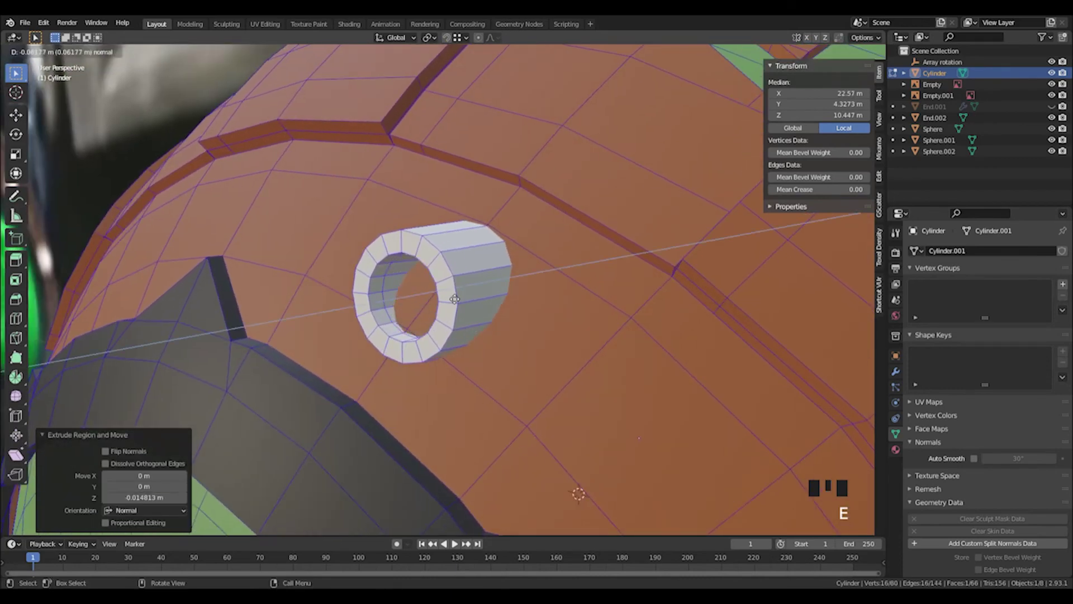
right_click(411, 300)
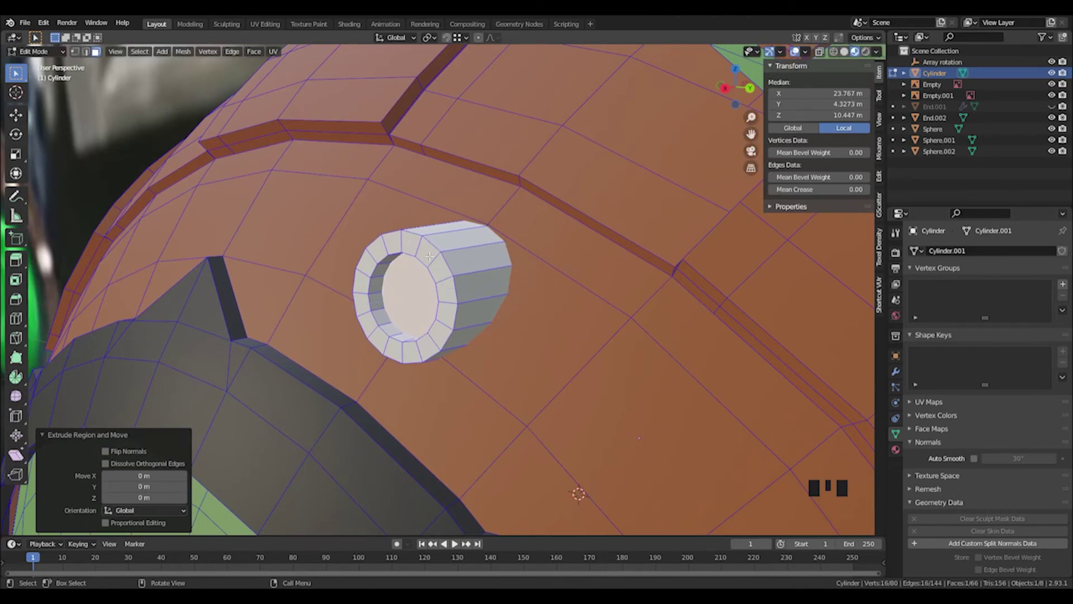
Return to Object Mode and compare the recessed stud with the round studs around the end cap in the reference image
scroll(486, 290, "down", 10)
middle_click_drag(486, 296, 431, 272)
scroll(496, 189, "up", 4)
scroll(431, 272, "down", 2)
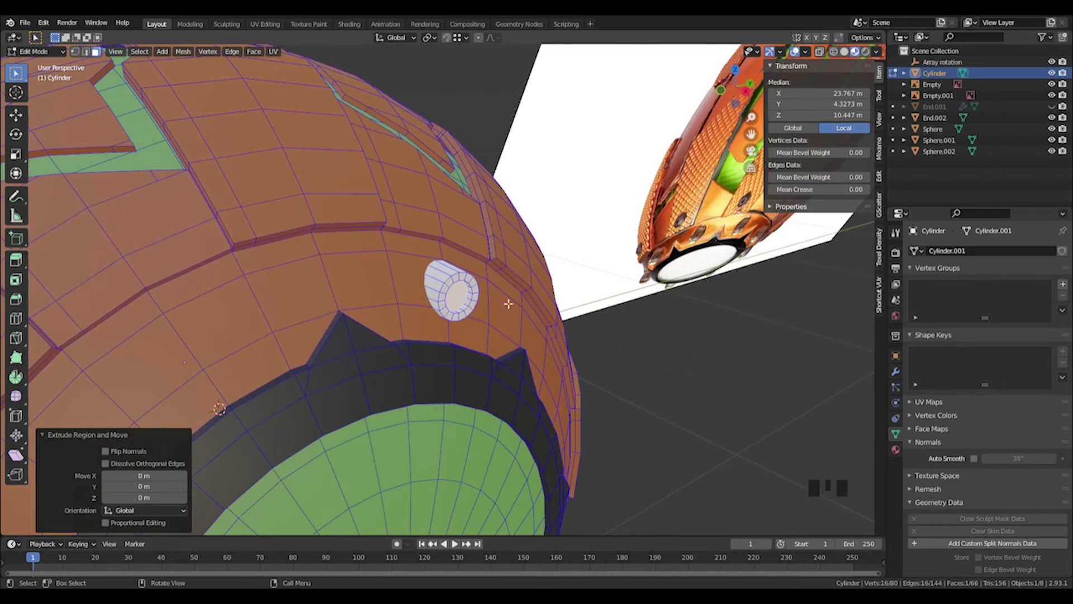
left_click(681, 379)
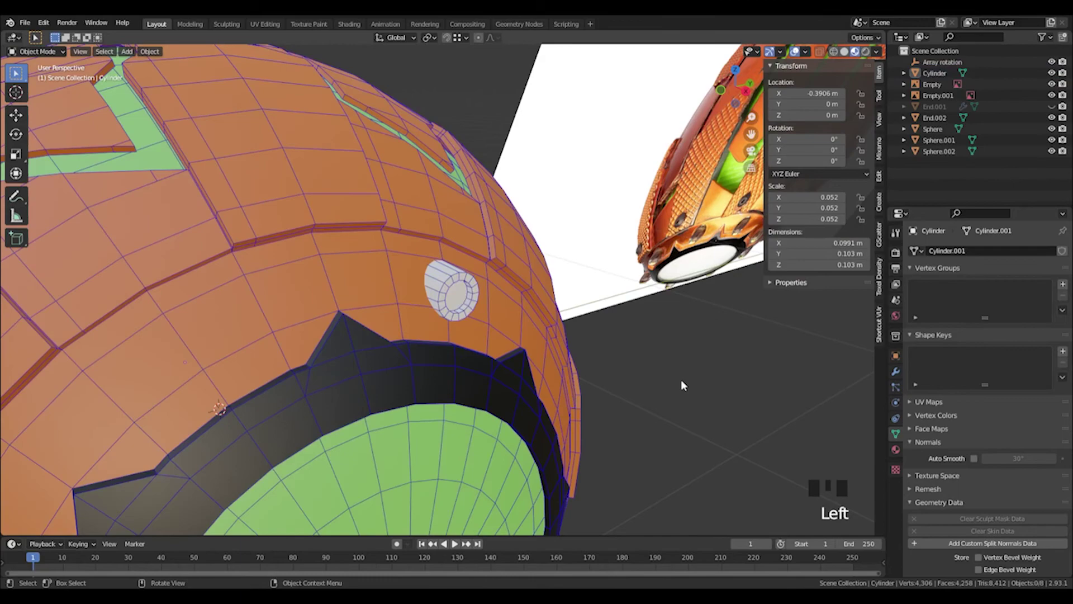
middle_click_drag(681, 379, 518, 334)
scroll(559, 347, "down", 2)
scroll(518, 334, "up", 3)
scroll(518, 335, "up", 1)
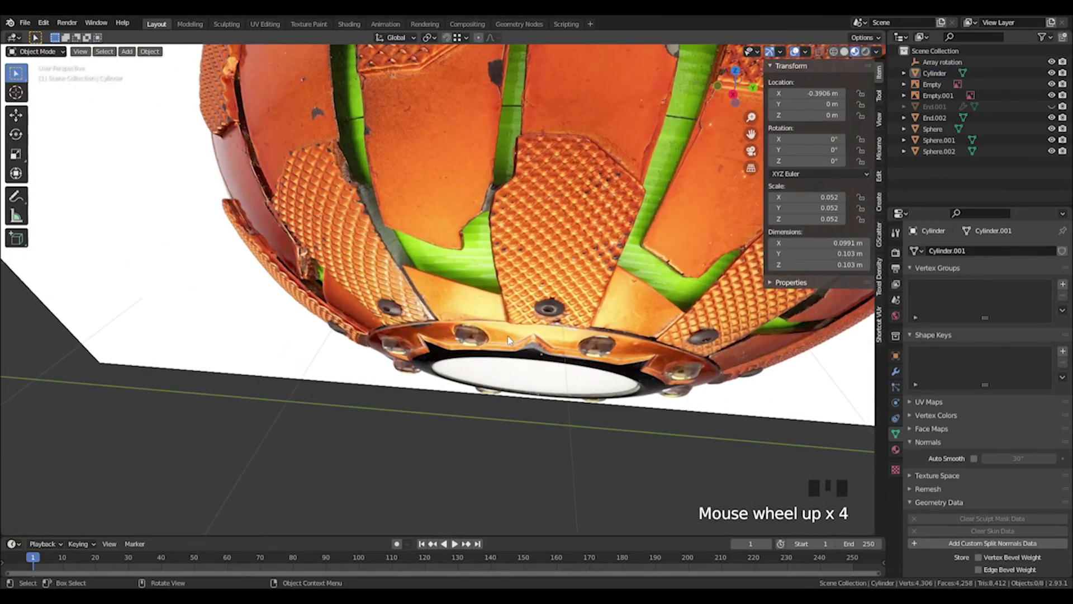
scroll(507, 336, "down", 7)
middle_click_drag(174, 280, 417, 284, "shift")
scroll(418, 284, "down", 1, "shift")
scroll(417, 284, "up", 5)
middle_click_drag(346, 263, 490, 275, "shift")
scroll(490, 276, "up", 4)
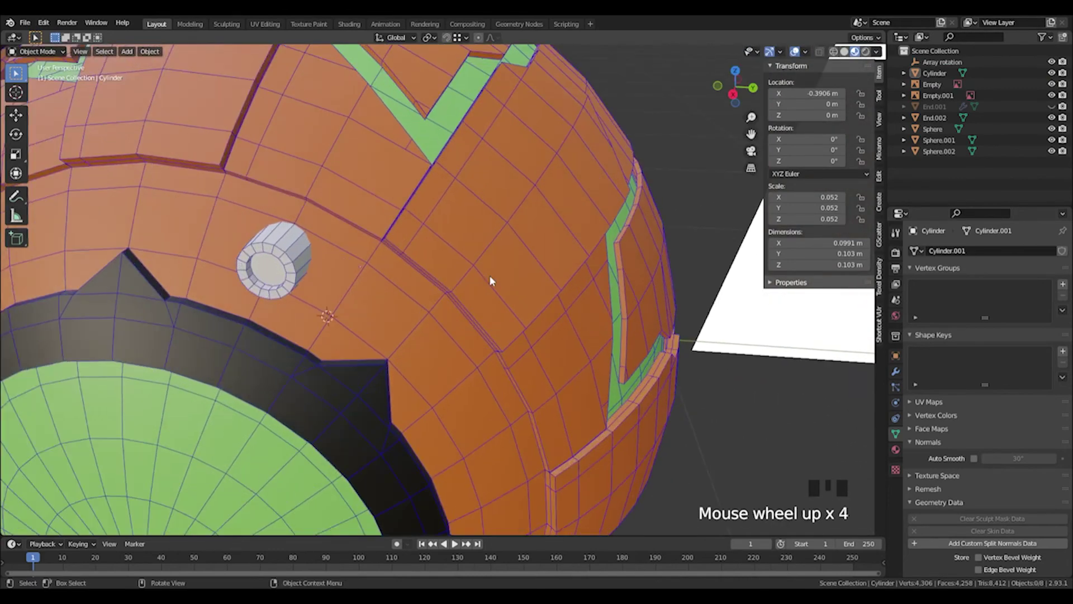
scroll(492, 249, "down", 1, "shift")
scroll(405, 243, "up", 2)
Open the stud's mesh in Edit Mode and select the edge loop around its outer rim
left_click(401, 223)
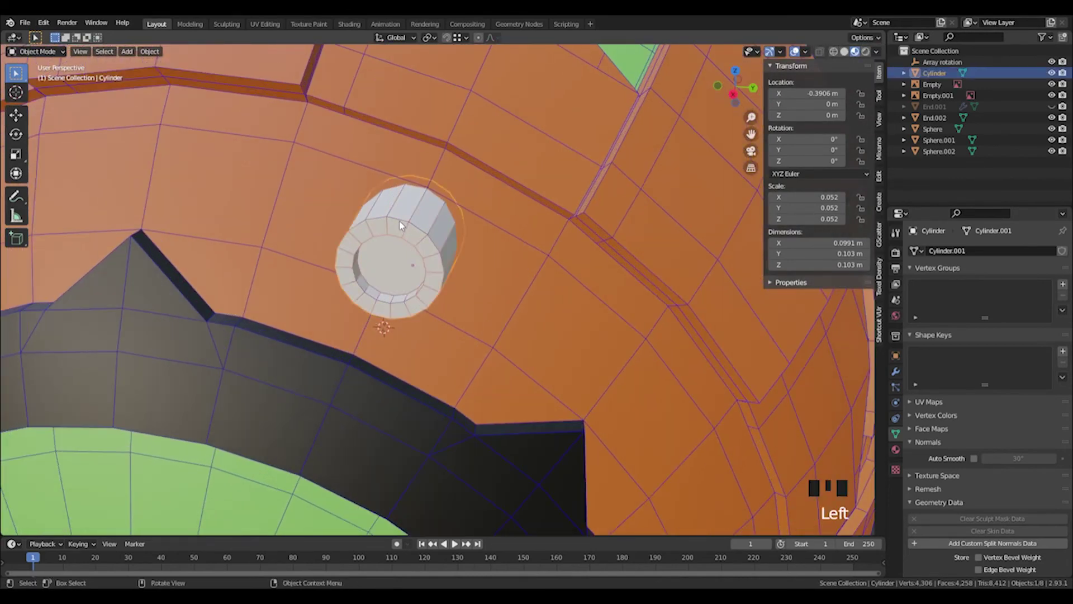
key("Tab")
key("2")
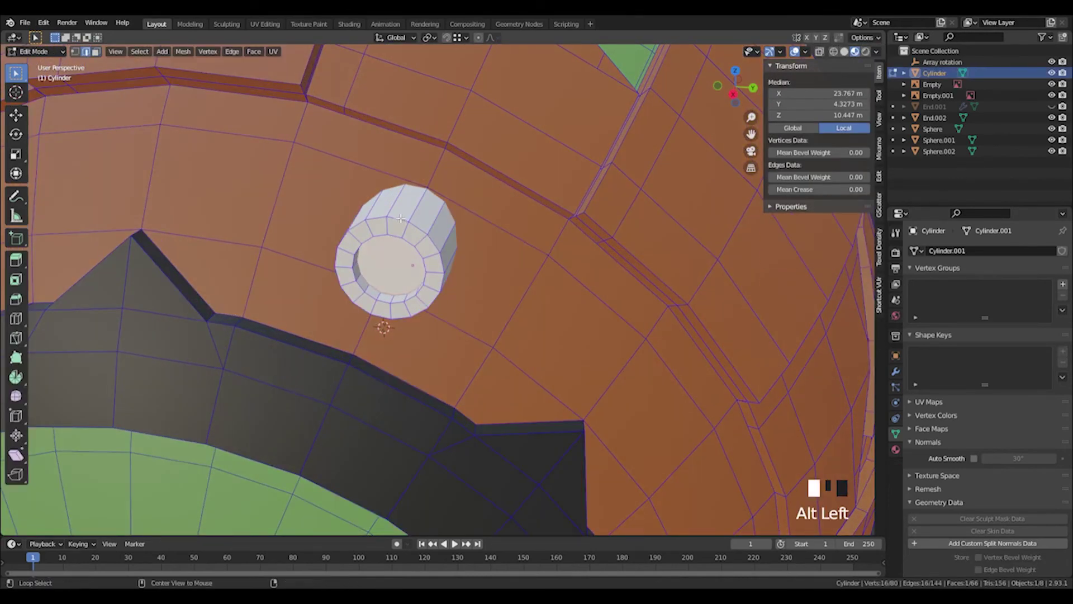
left_click(401, 219, "alt")
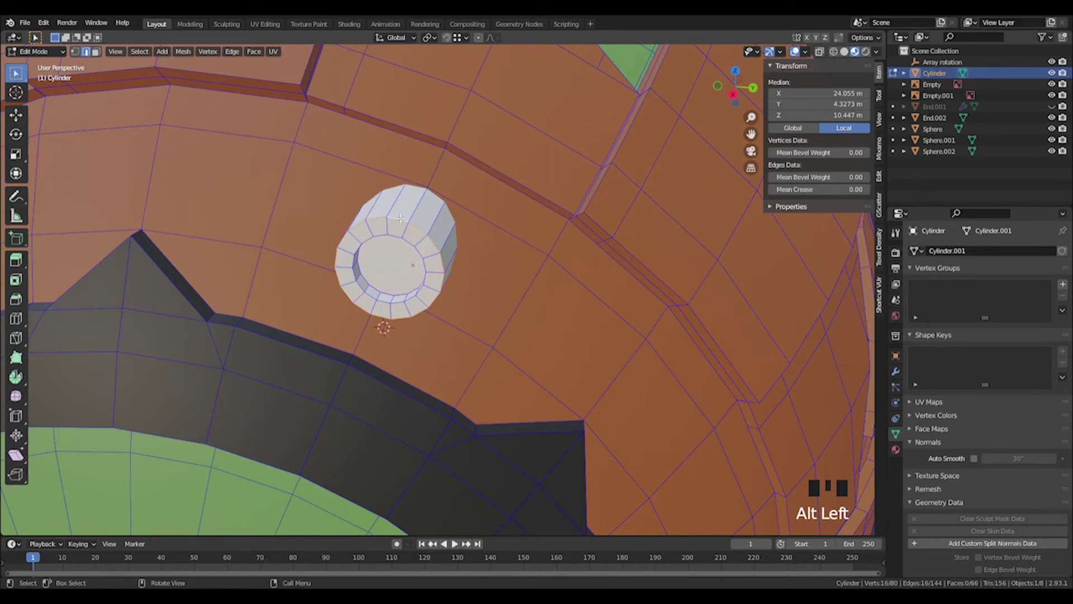
left_click(400, 218)
left_click(399, 219, "shift")
left_click(399, 219, "alt")
Bevel the stud's outer rim with a width of about 0.182 m and 2 segments, and return to Object Mode
key("ctrl+b")
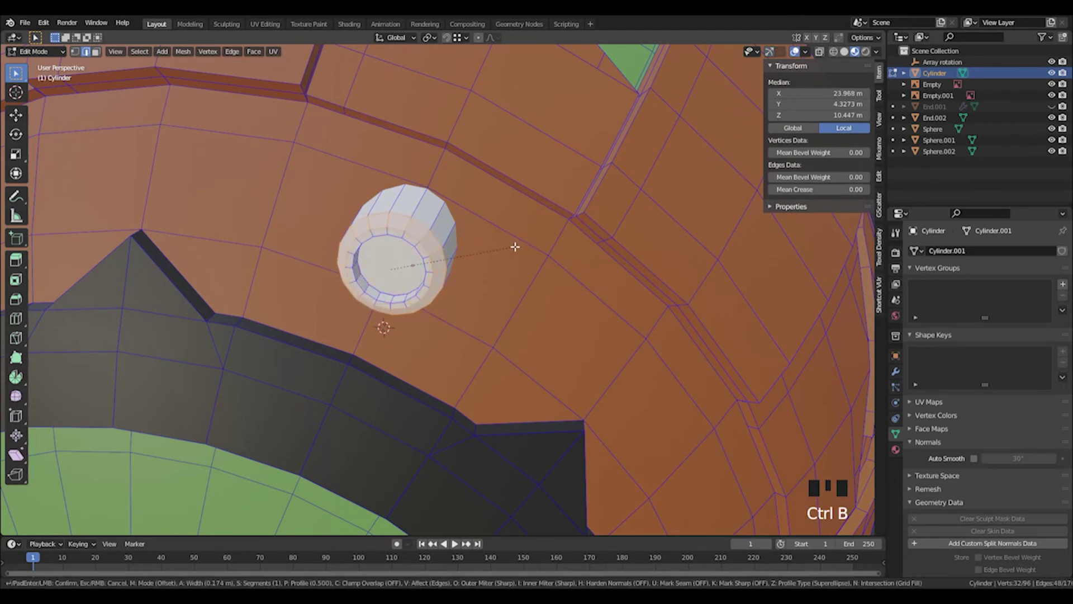
left_click(515, 247)
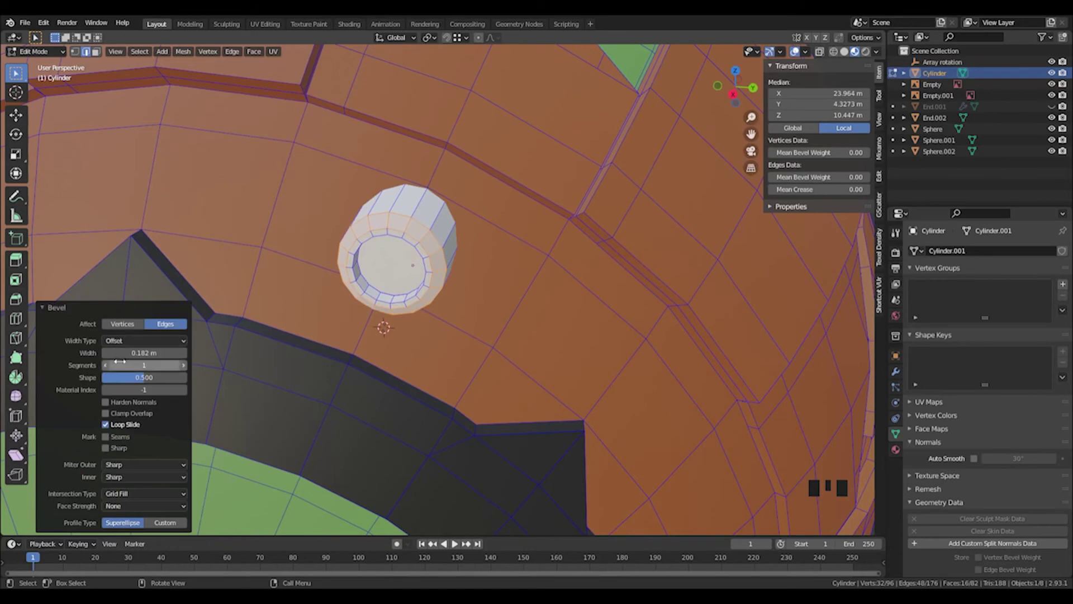
left_click(184, 365)
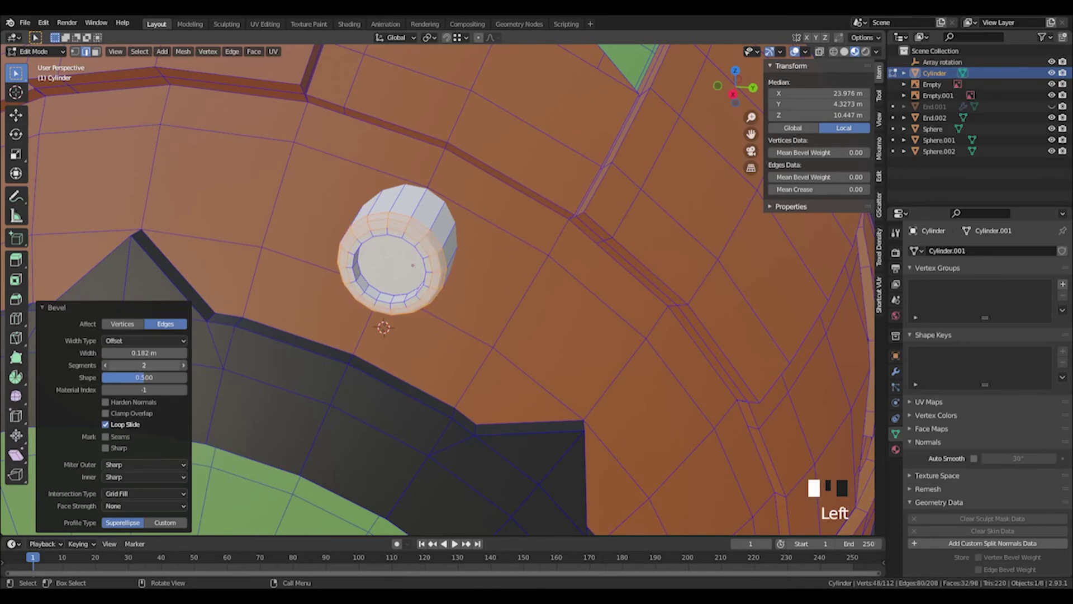
middle_click_drag(360, 347, 503, 318)
left_click(595, 317)
key("Tab")
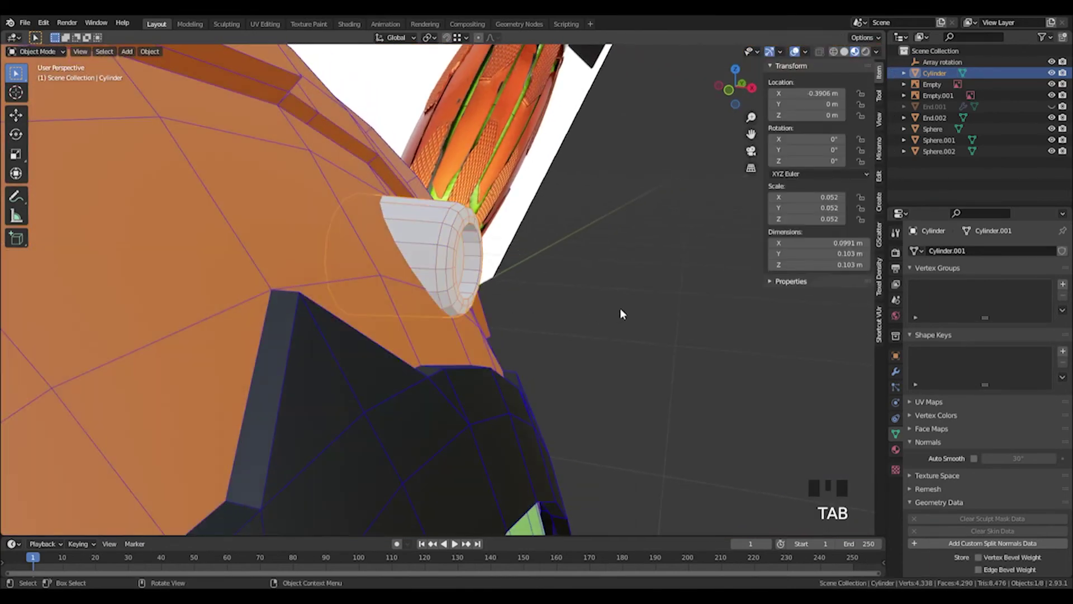
Shade the stud smooth and enable Auto Smooth for its normals
middle_click_drag(621, 314, 485, 297)
scroll(451, 257, "up", 2)
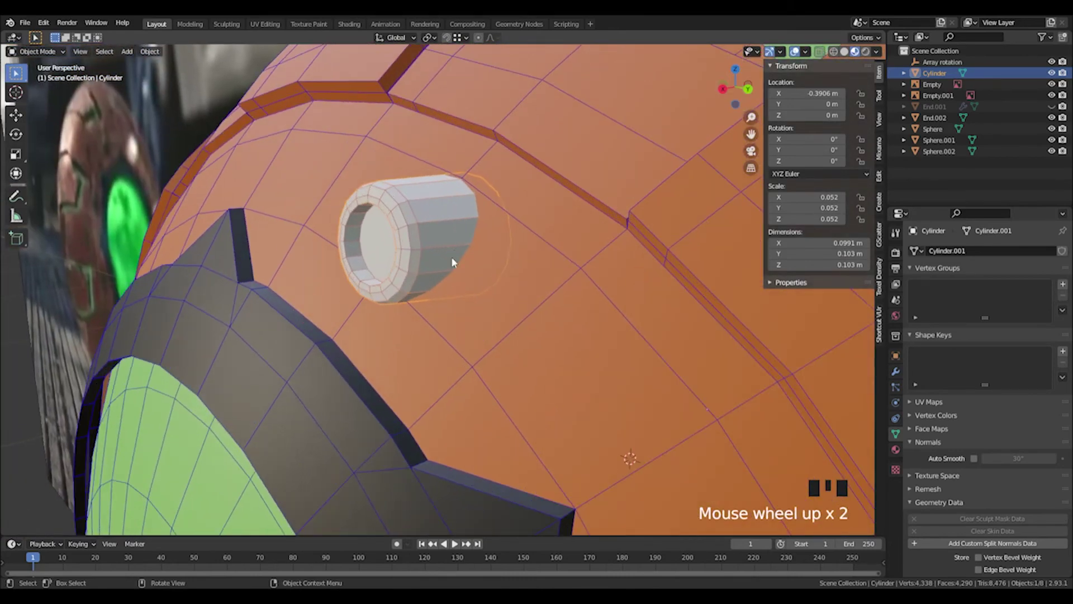
right_click(437, 218)
left_click(419, 215)
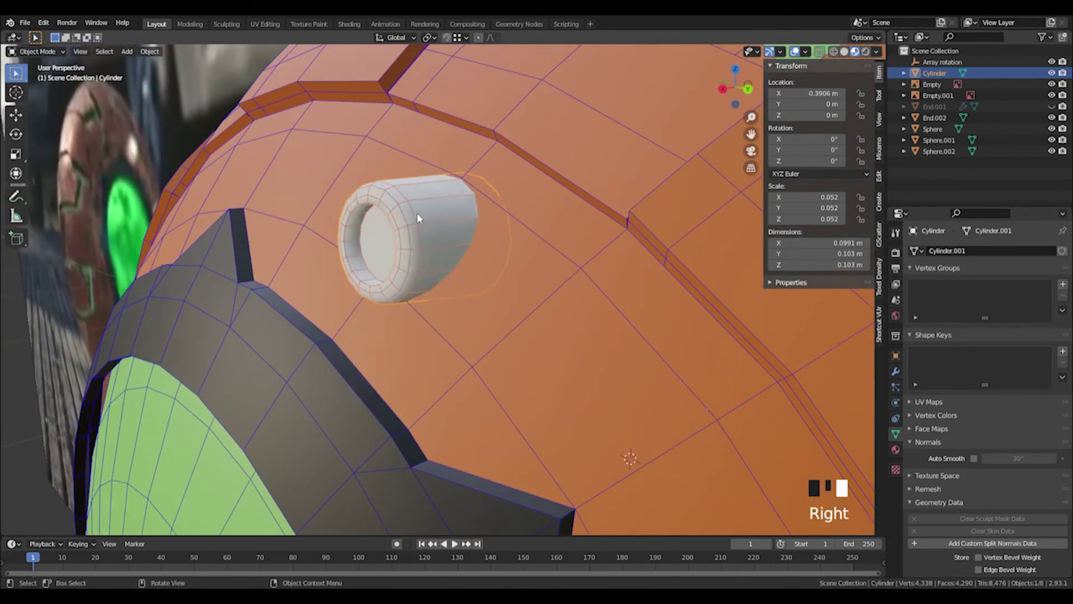
left_click(974, 457)
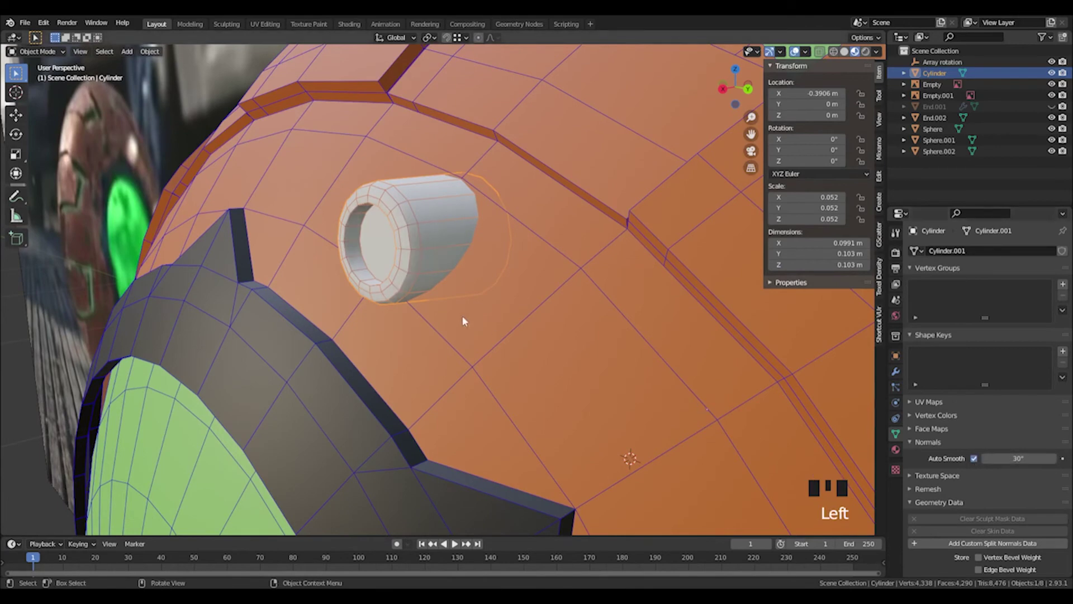
Turn off the wireframe overlay in the viewport and return the stud to Object Mode
scroll(237, 319, "down", 4)
left_click(33, 306)
middle_click_drag(347, 263, 481, 320)
scroll(458, 293, "up", 6)
key("Tab")
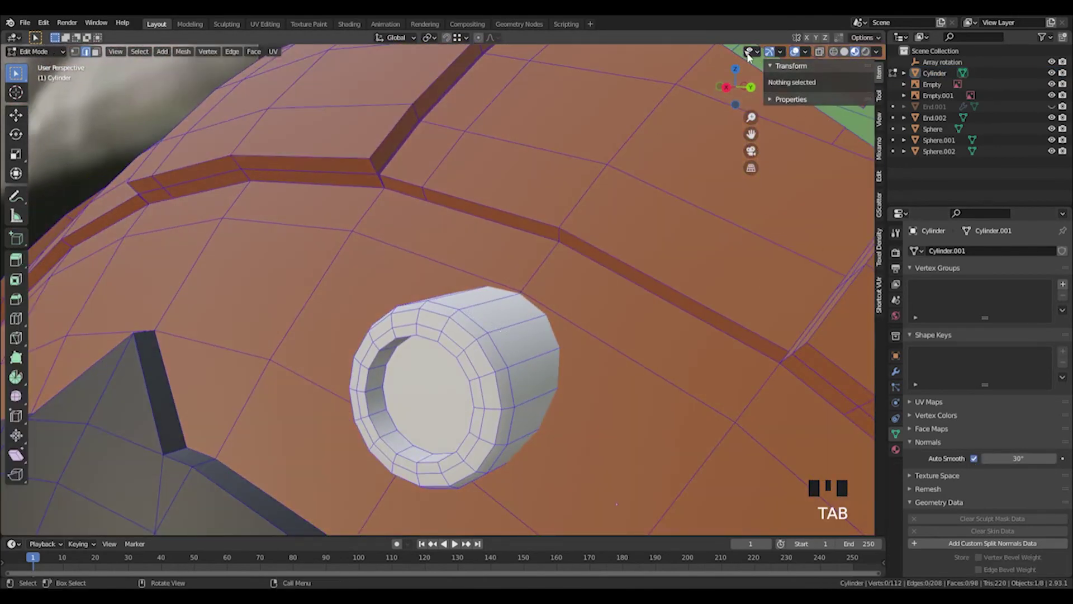
left_click(805, 51)
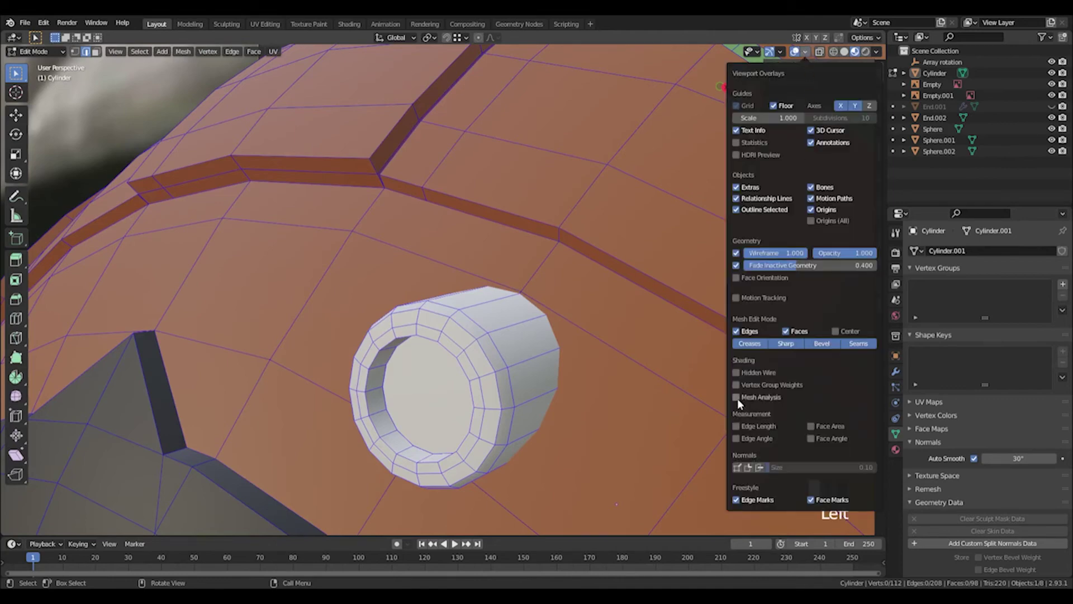
left_click(736, 253)
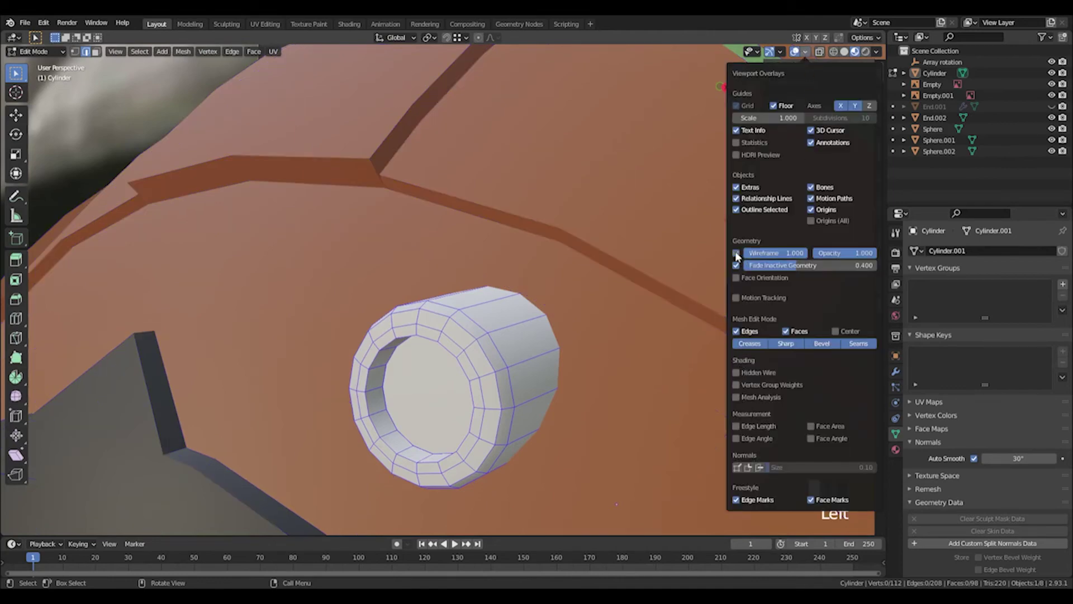
scroll(378, 252, "down", 3)
key("Tab")
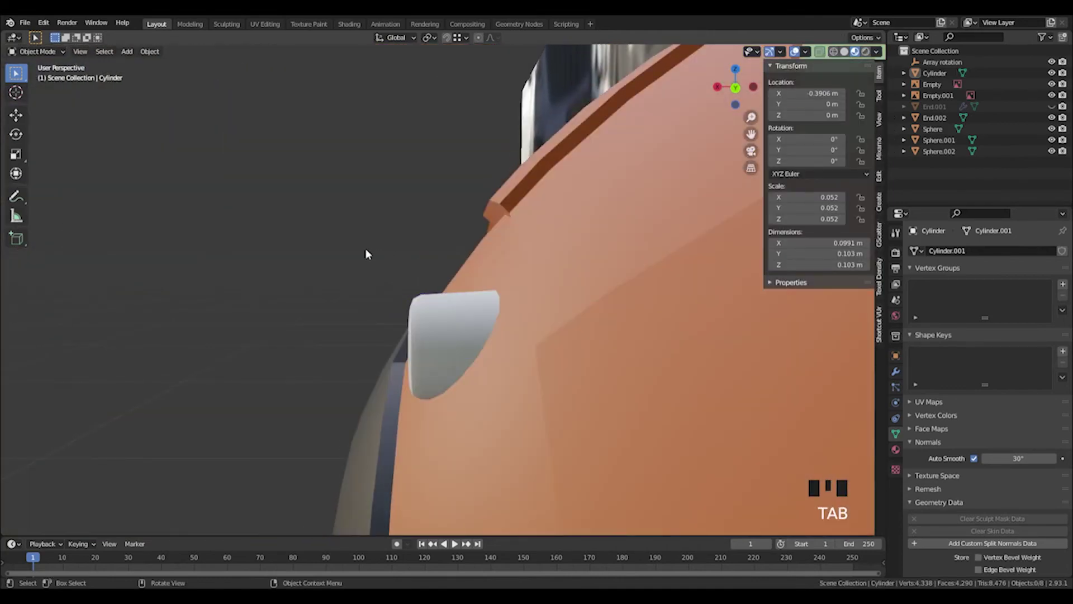
Select the stud and set its Auto Smooth angle to 46.5°
middle_click_drag(367, 254, 400, 263)
scroll(413, 280, "down", 1)
middle_click_drag(426, 297, 475, 330)
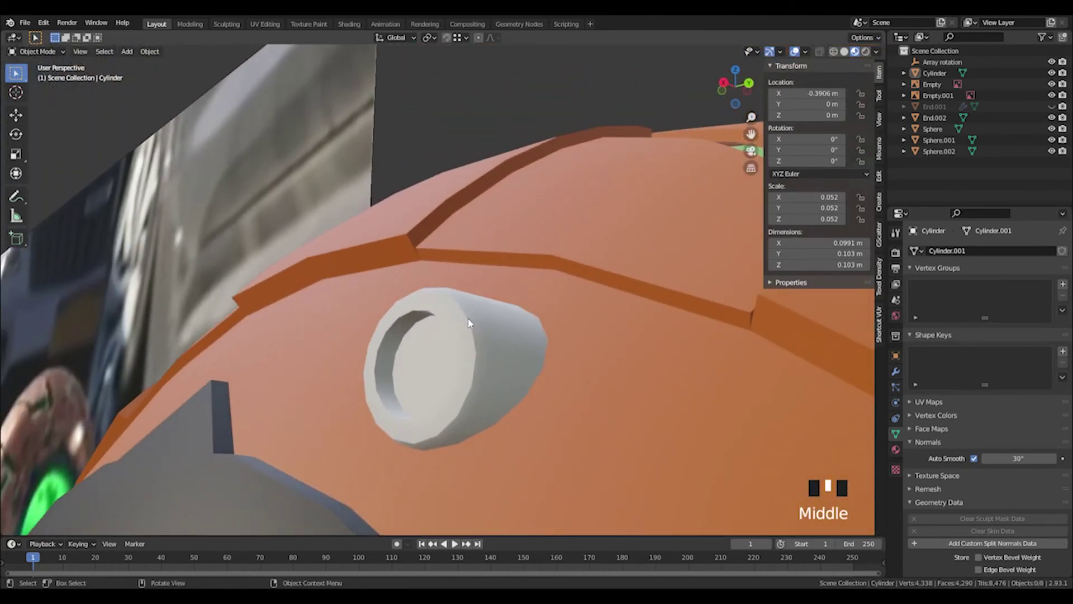
left_click(469, 324)
left_click(1011, 458)
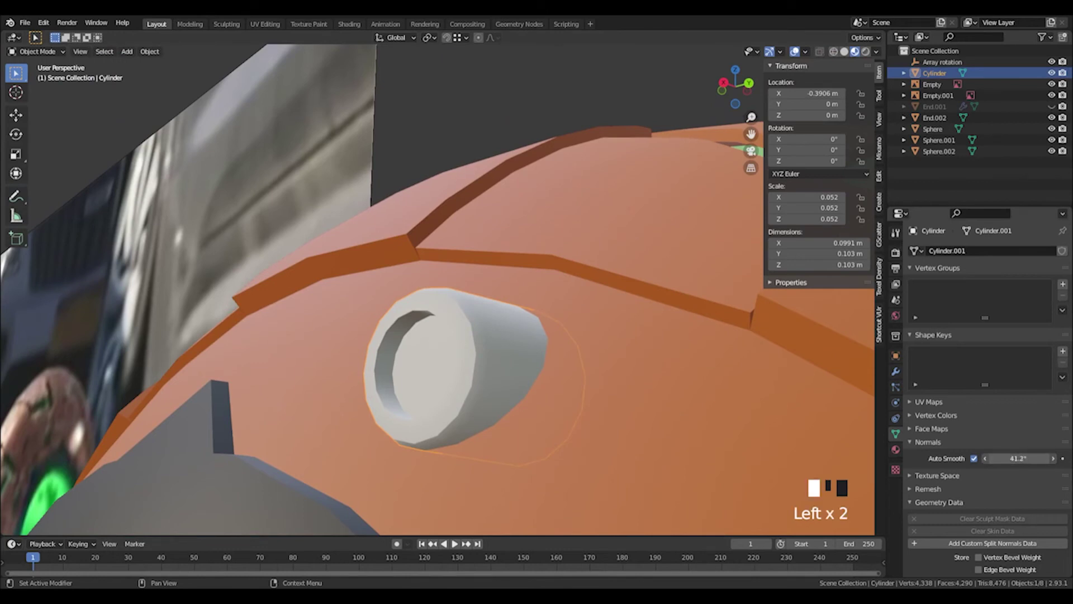
mouse_move(1018, 459)
left_mouse_down()
mouse_move(1035, 458)
mouse_move(1015, 459)
left_mouse_up()
middle_click_drag(729, 404, 406, 333)
scroll(601, 365, "down", 2)
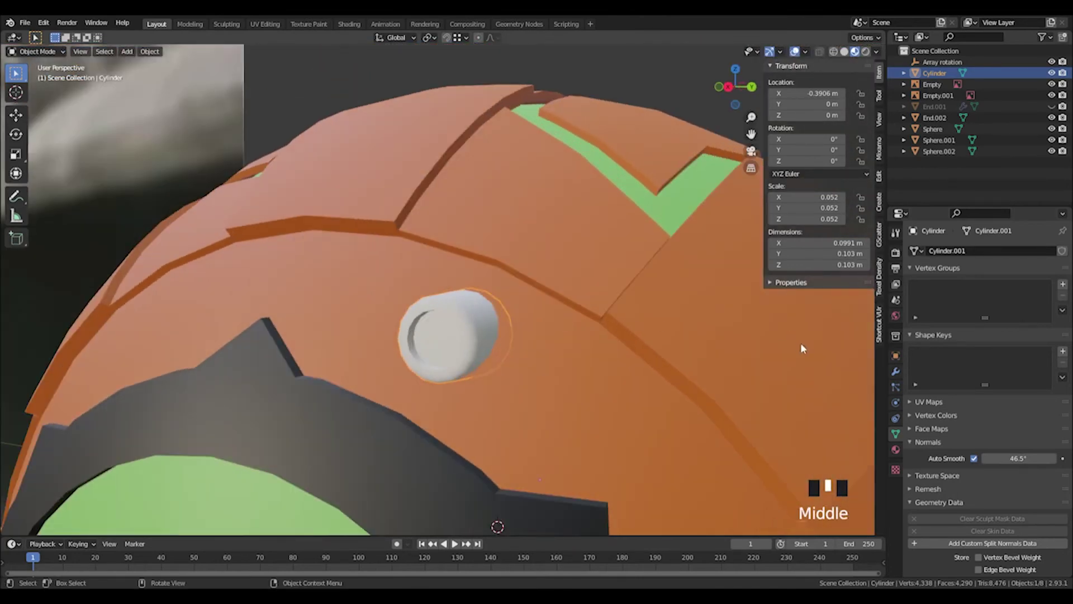
Check the stud colours in the reference image and assign the existing Black material to the stud
left_click(895, 450)
scroll(699, 313, "down", 10)
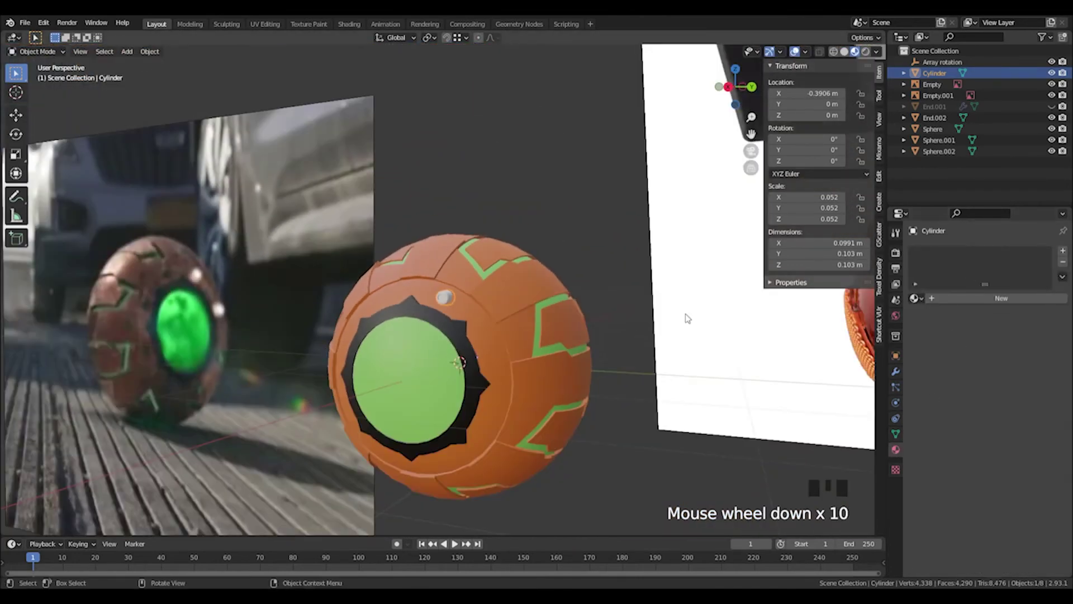
middle_click_drag(688, 313, 276, 234, "shift")
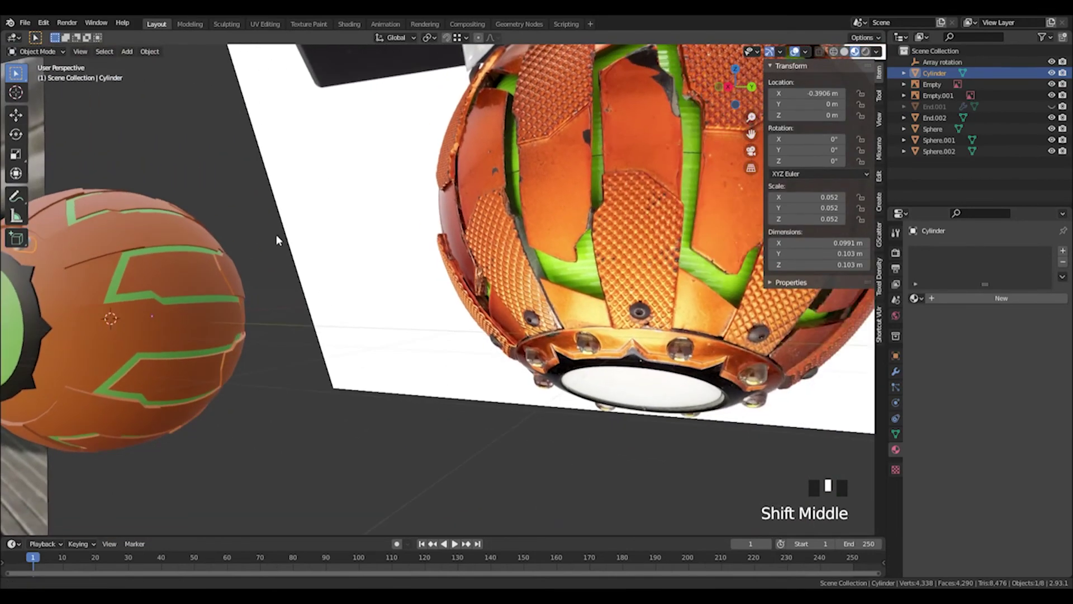
scroll(542, 288, "down", 3, "shift")
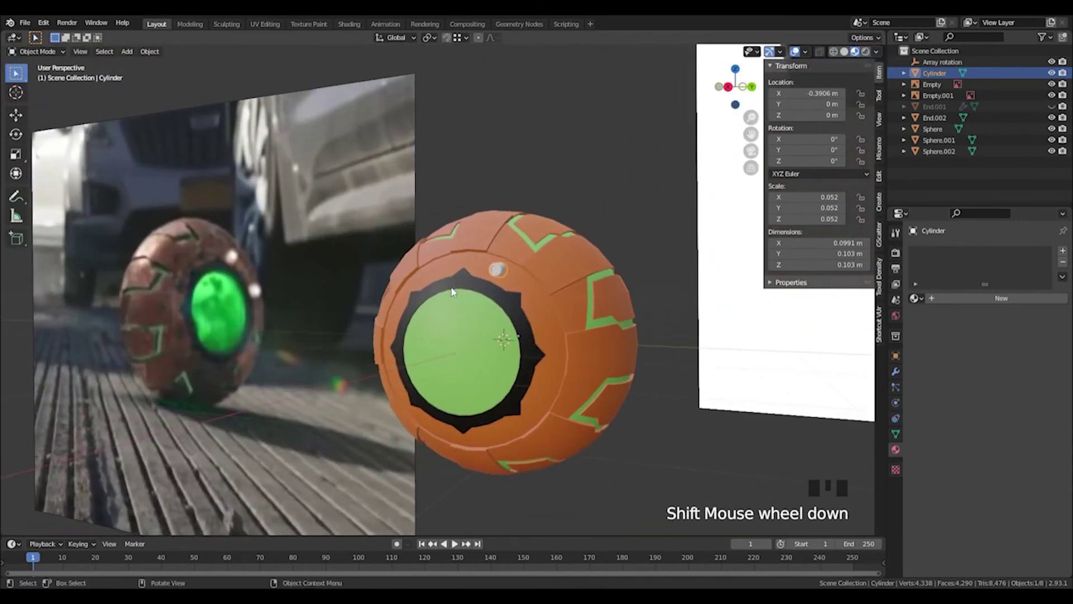
scroll(496, 295, "down", 1)
middle_click_drag(500, 297, 523, 250)
scroll(522, 314, "up", 2)
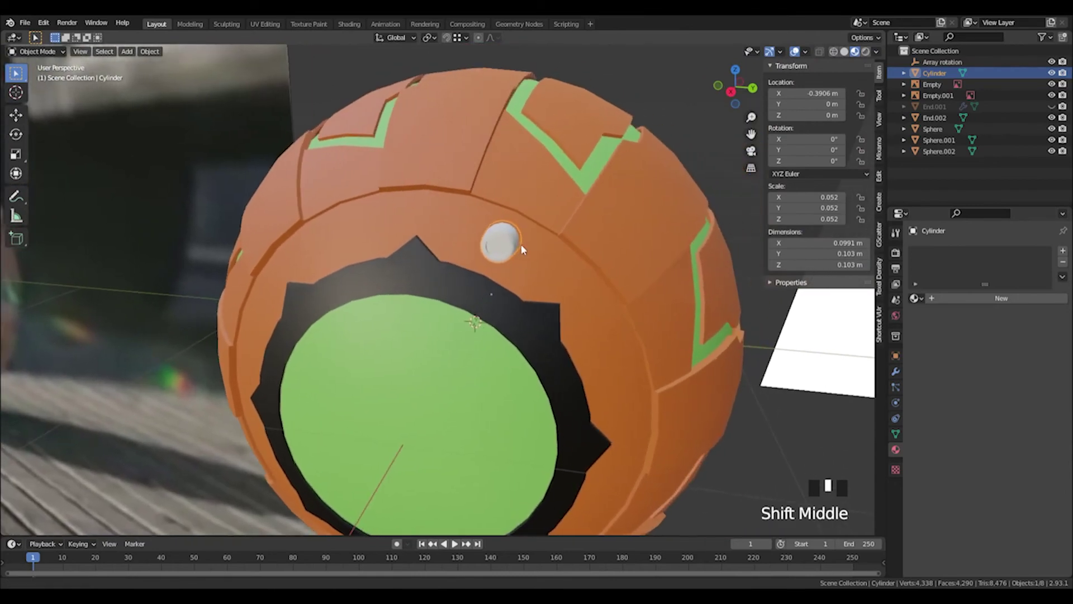
left_click(915, 299)
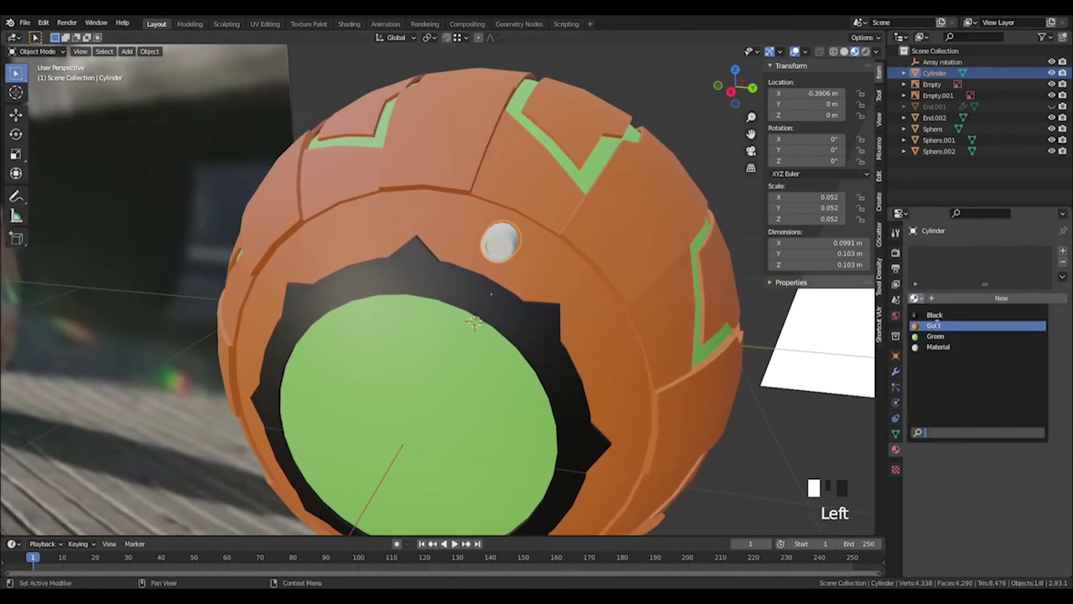
left_click(932, 314)
Enter Edit Mode on the stud and select its recessed front face in face select mode
middle_click_drag(550, 273, 503, 280, "shift")
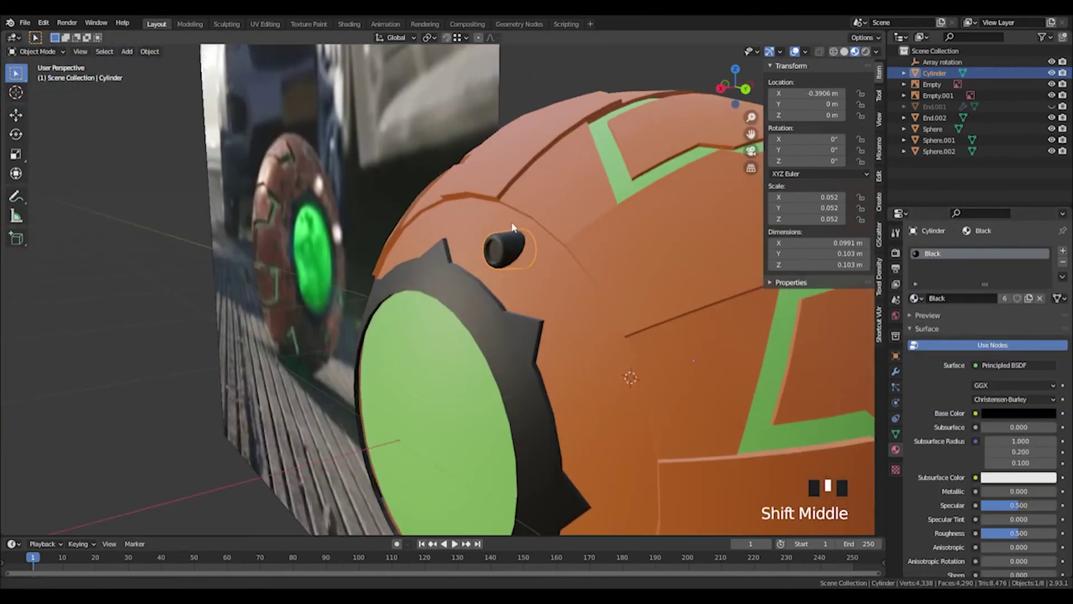
scroll(451, 280, "up", 4)
scroll(464, 268, "down", 1)
key("Tab")
left_click(466, 261)
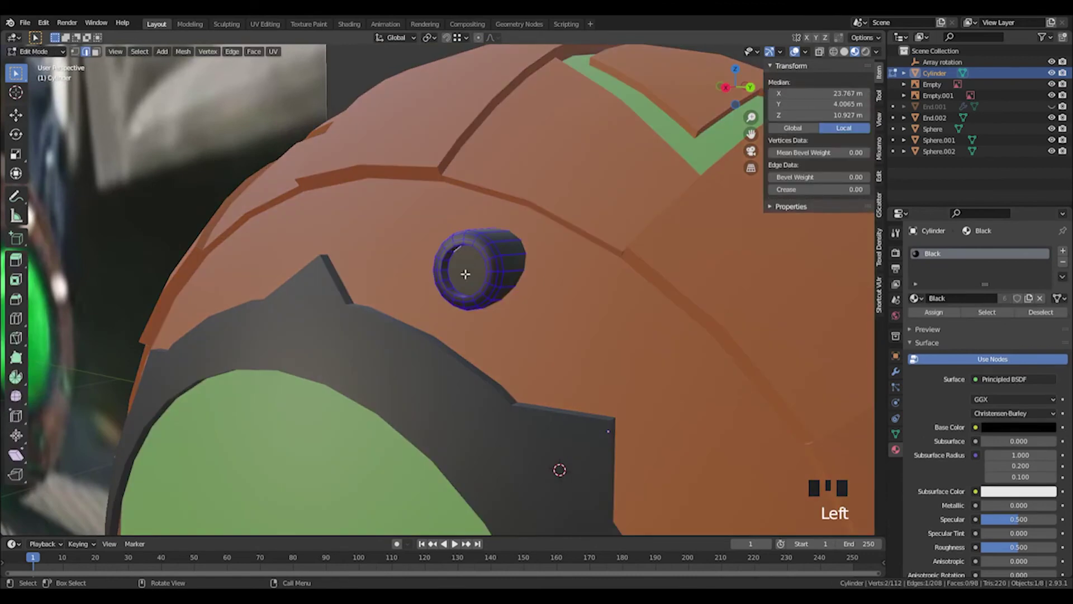
key("3")
left_click(459, 267)
middle_click_drag(460, 266, 495, 268)
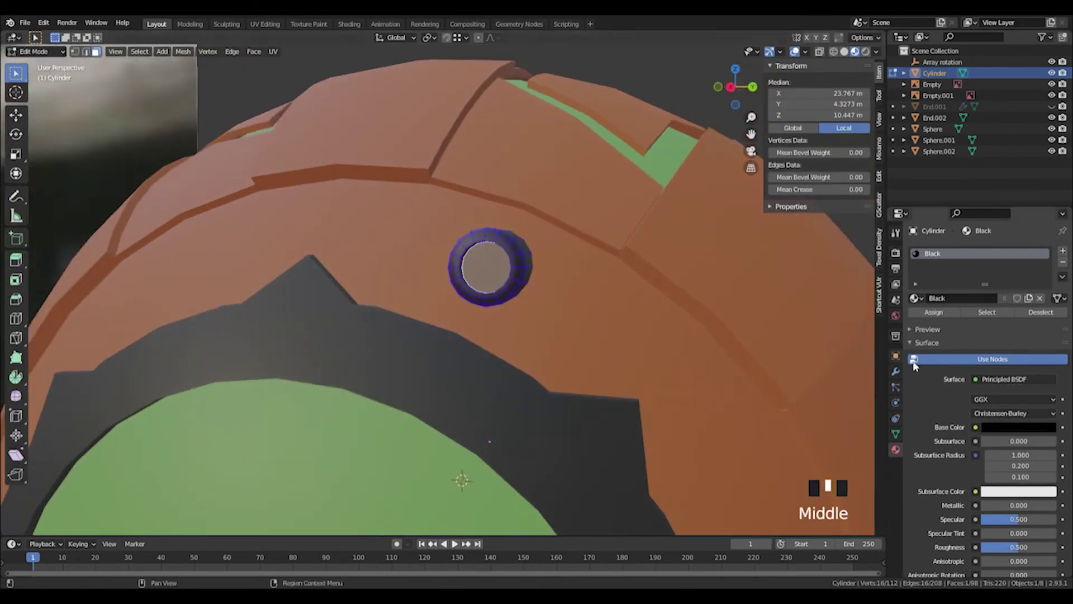
left_click(918, 298)
left_click(943, 339)
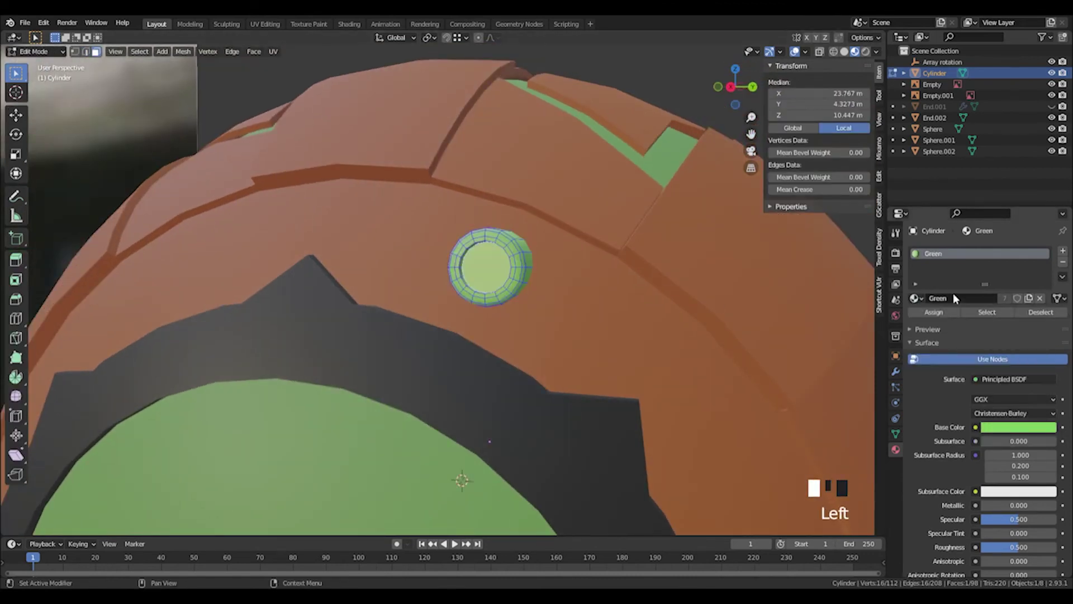
left_click(922, 299)
left_click(936, 318)
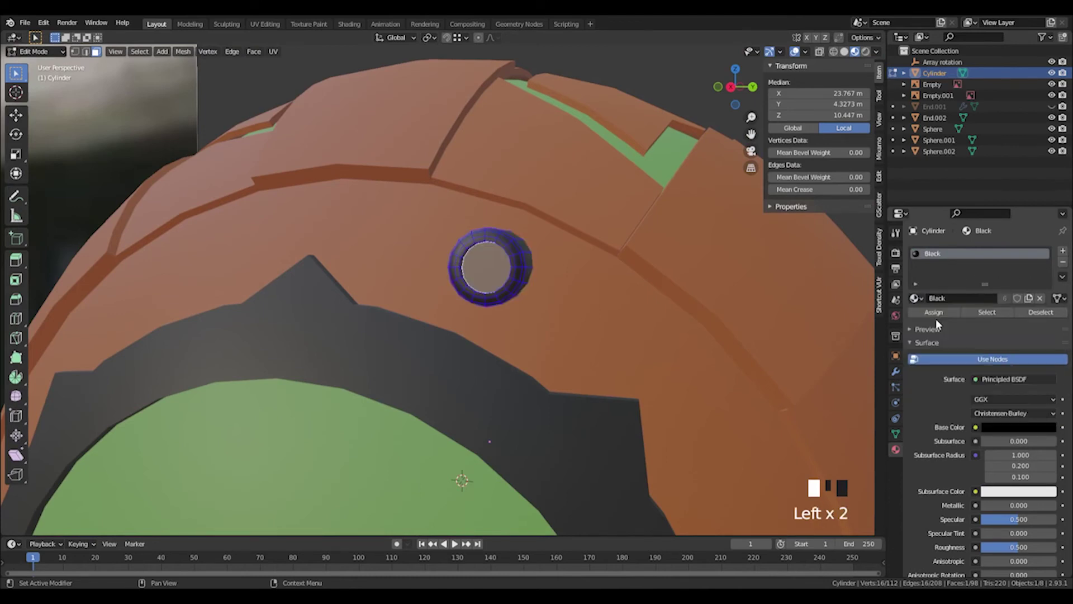
Add a second material slot to the stud and give it the existing Green material
left_click(1064, 256)
left_click(919, 320)
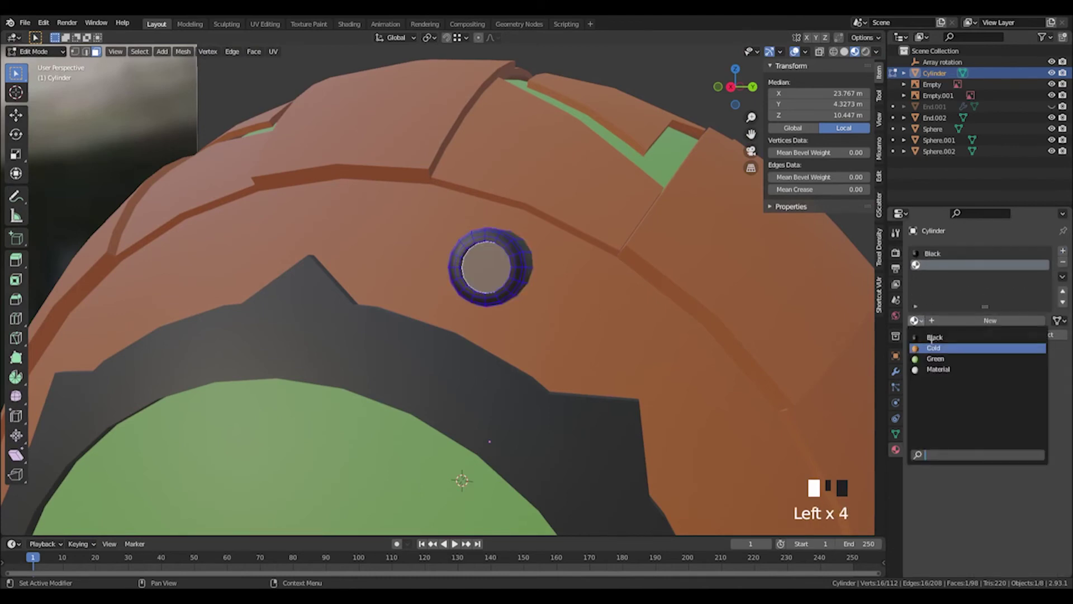
left_click(948, 338)
Assign the Black material slot to the stud's selected recessed face and check it in Object Mode
left_click(932, 253)
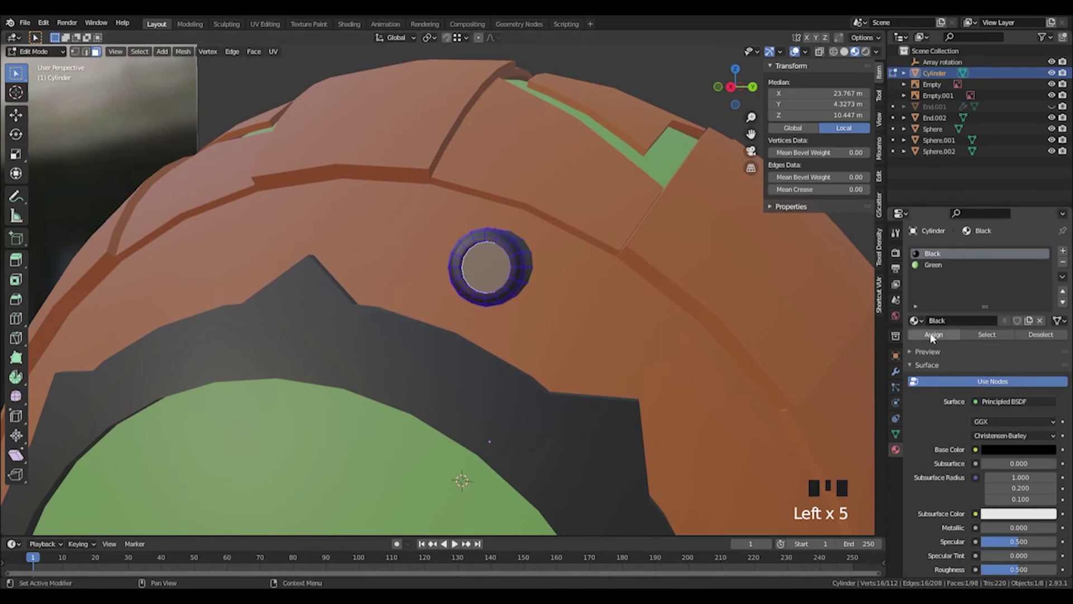
left_click(944, 334)
middle_click_drag(489, 265, 575, 287)
key("Tab")
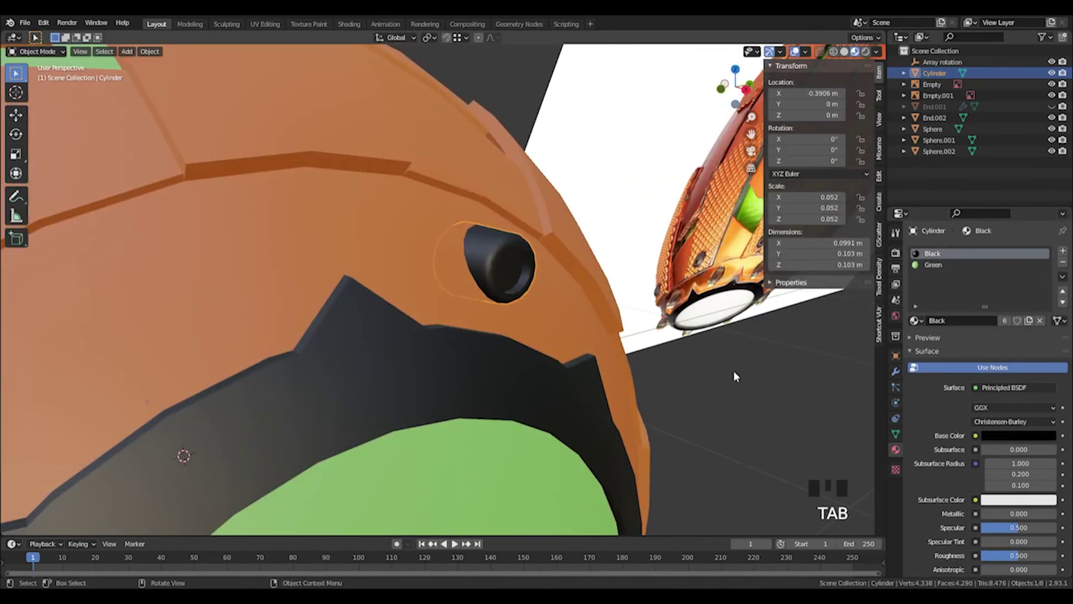
key("Tab")
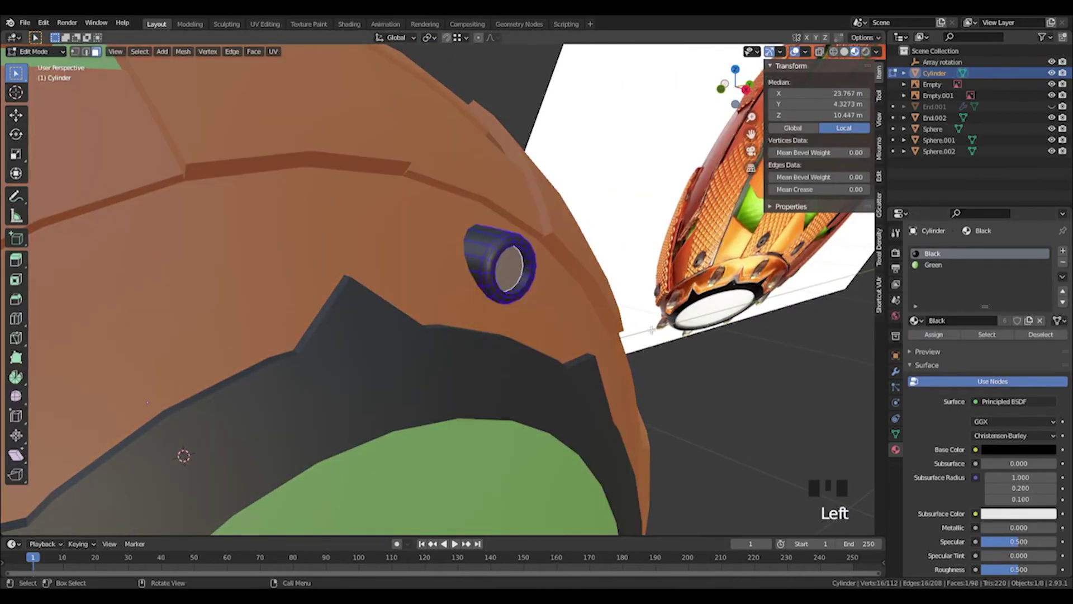
Assign the Green material slot to the stud's recessed face and return to Object Mode
left_click(934, 265)
left_click(933, 335)
left_click(794, 412)
key("Tab")
scroll(786, 391, "down", 11)
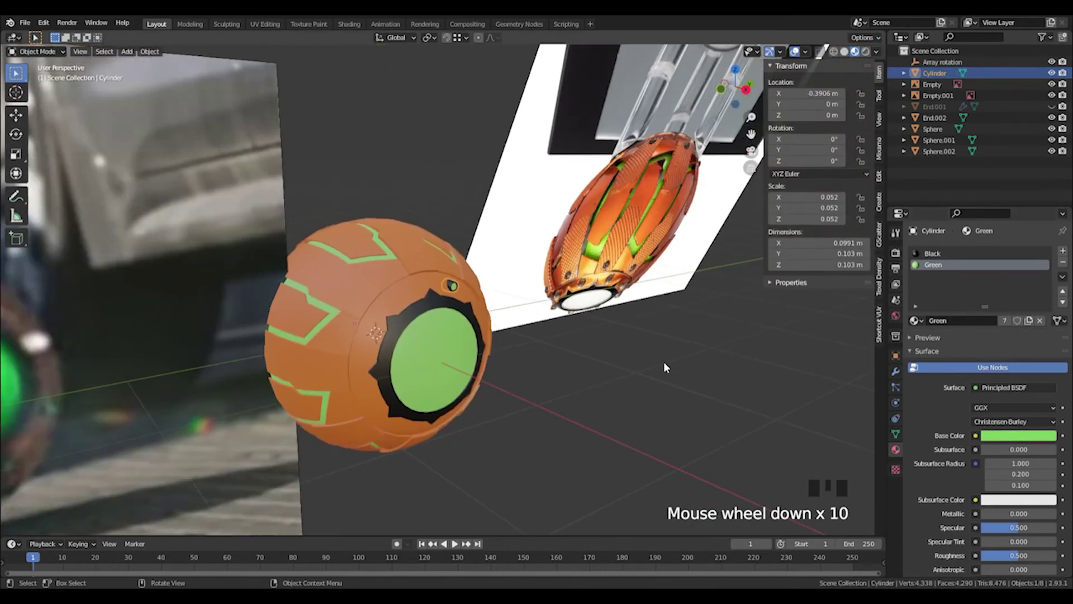
Apply the stud's location transform so its origin sits at the world origin
middle_click_drag(666, 364, 419, 250)
scroll(447, 268, "up", 3)
left_click(481, 290)
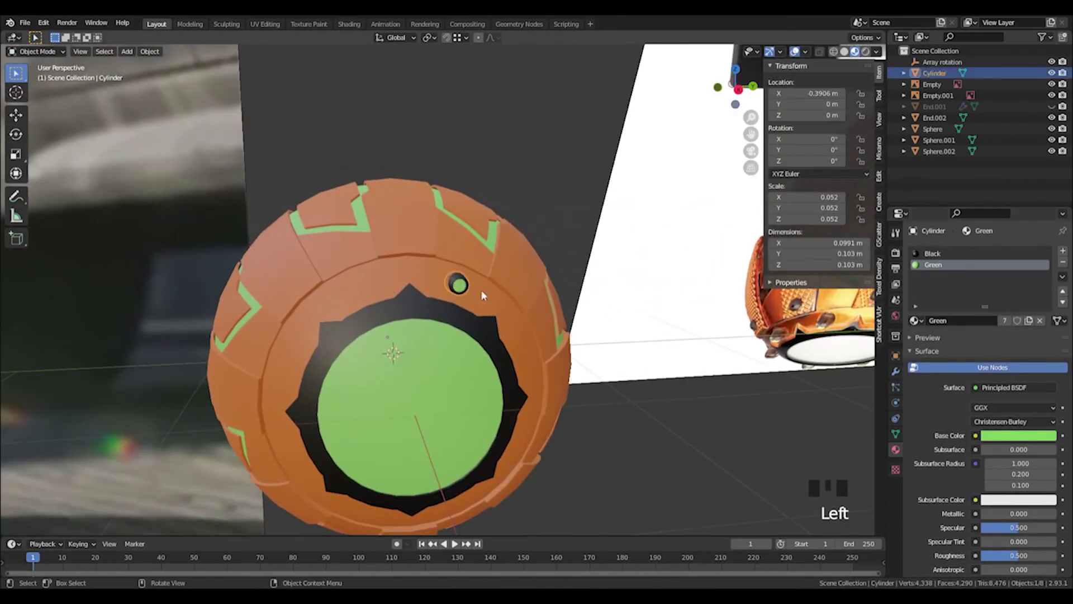
middle_click_drag(481, 290, 484, 301)
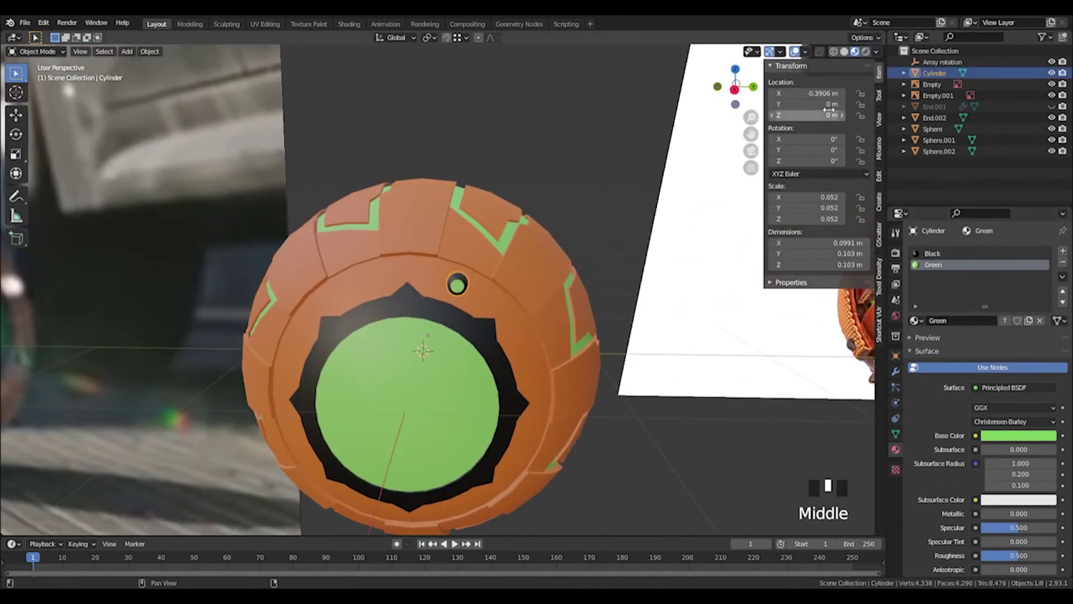
key("shift+a")
scroll(475, 148, "down", 1)
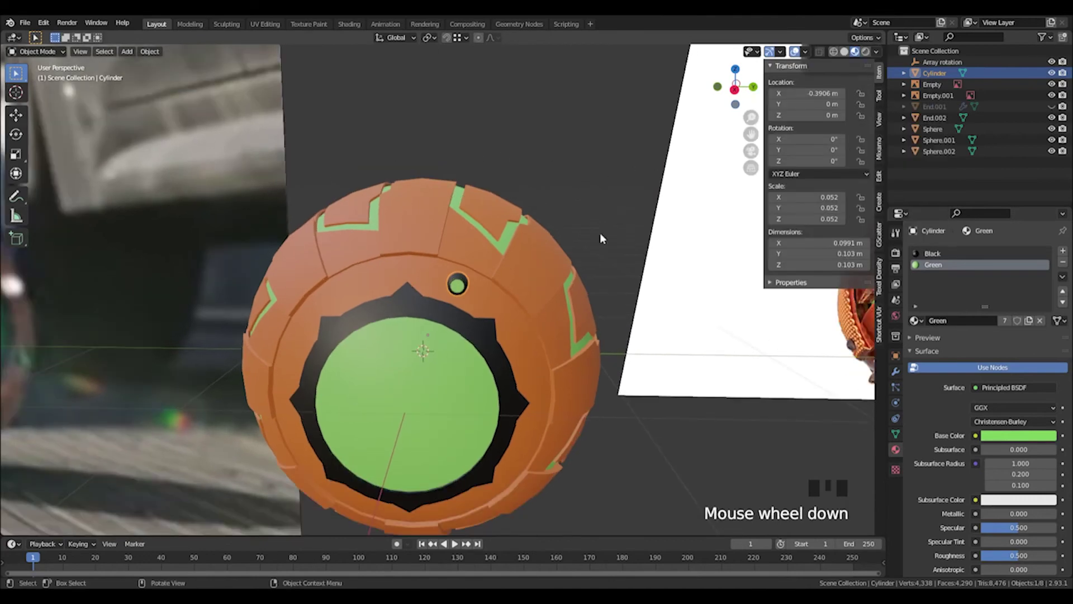
middle_click_drag(600, 239, 327, 276)
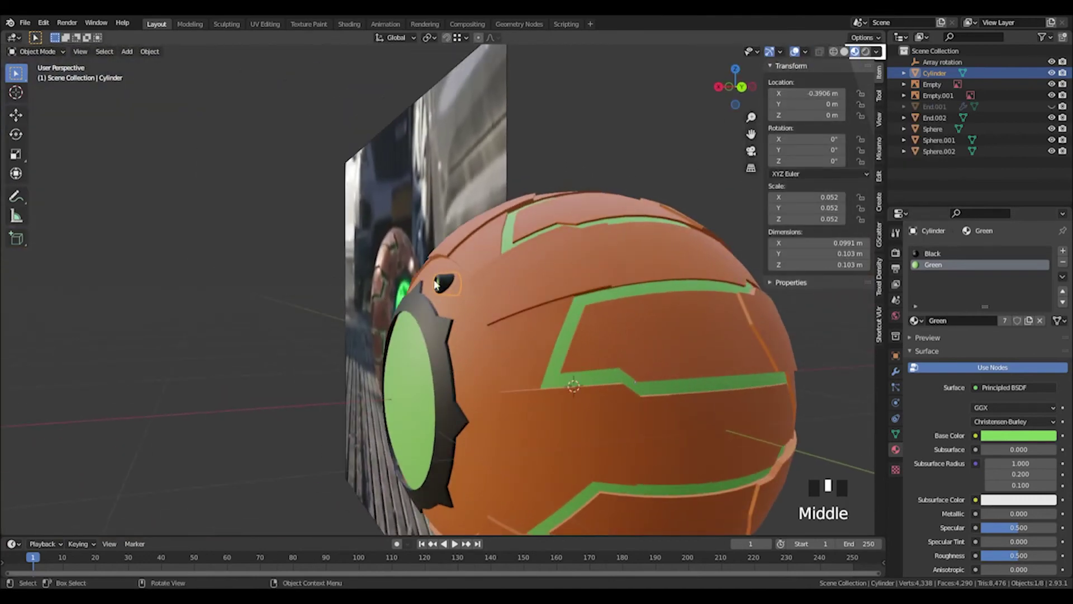
middle_click_drag(435, 284, 632, 290)
key("ctrl+a")
left_click(502, 274)
Try an Array modifier on the stud with count 3, relative offset X factor 0 and Array rotation as the offset object
left_click(896, 371)
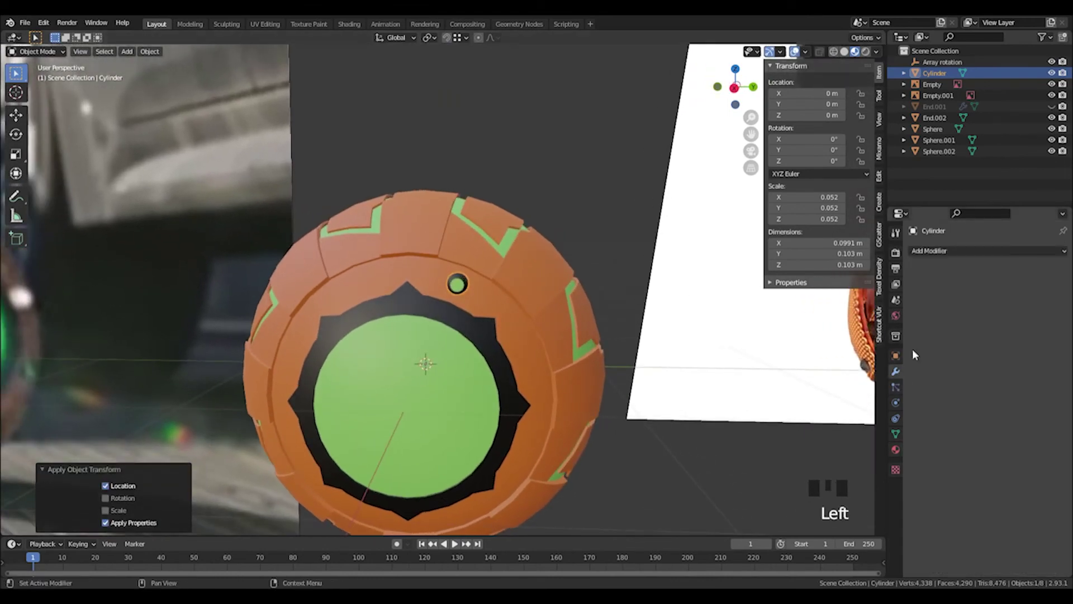
left_click(961, 251)
left_click(841, 282)
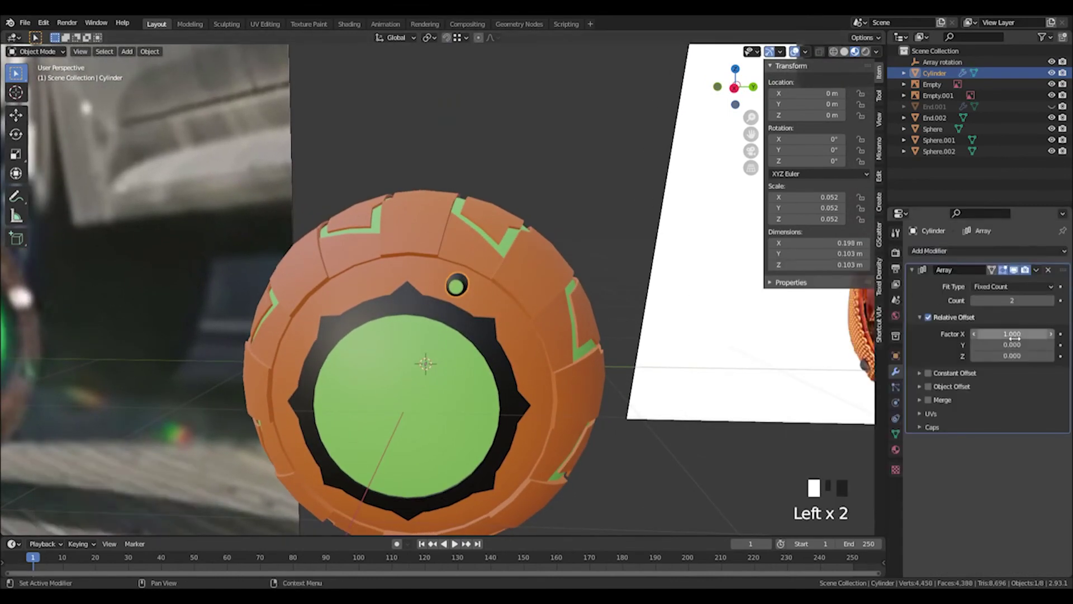
left_click(920, 386)
left_click(1050, 401)
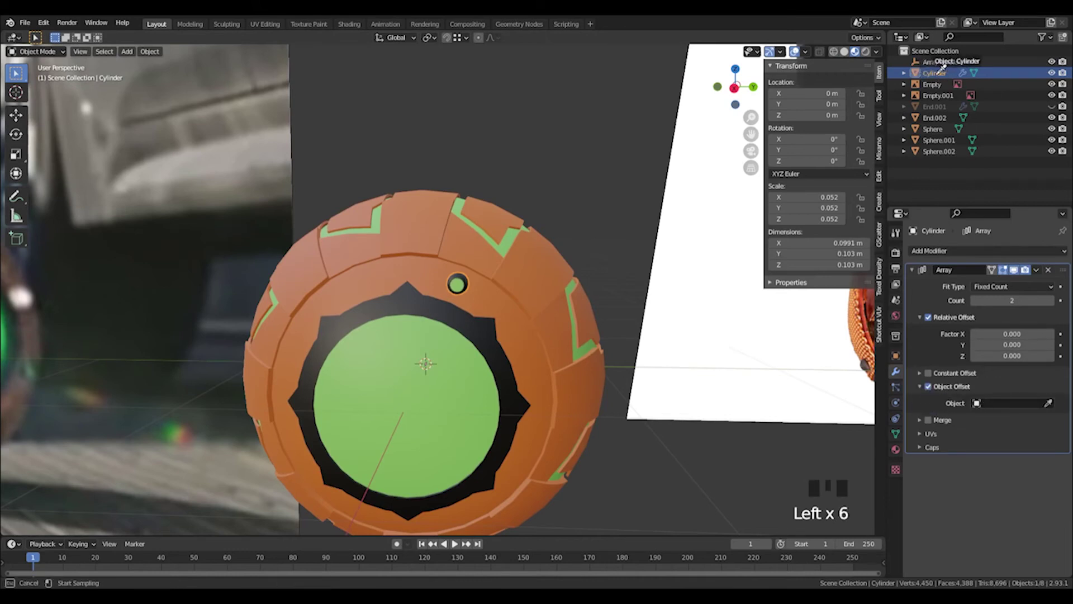
left_click(981, 401)
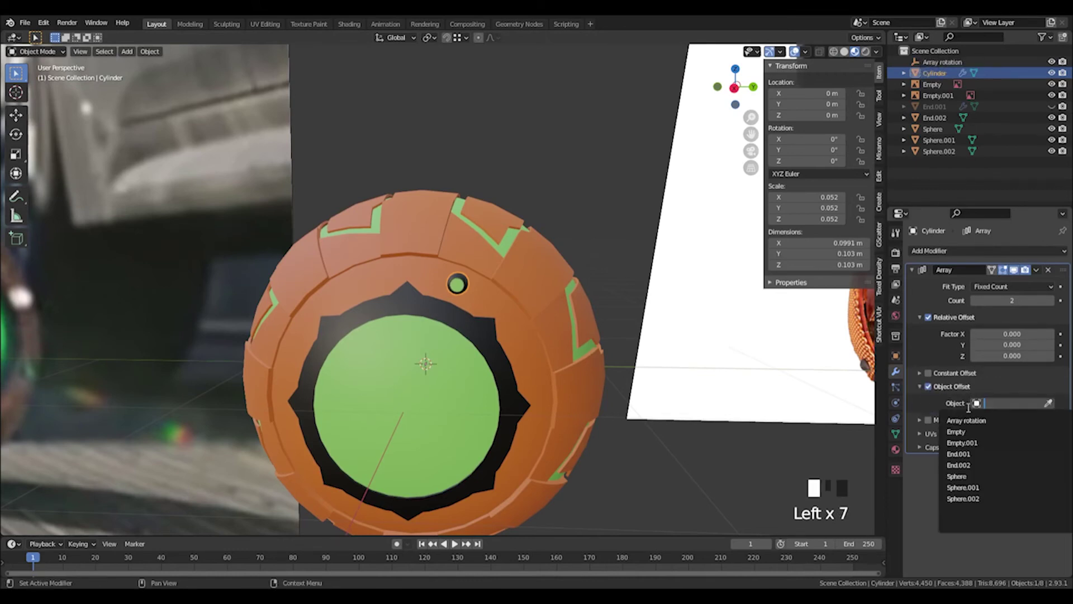
left_click(967, 420)
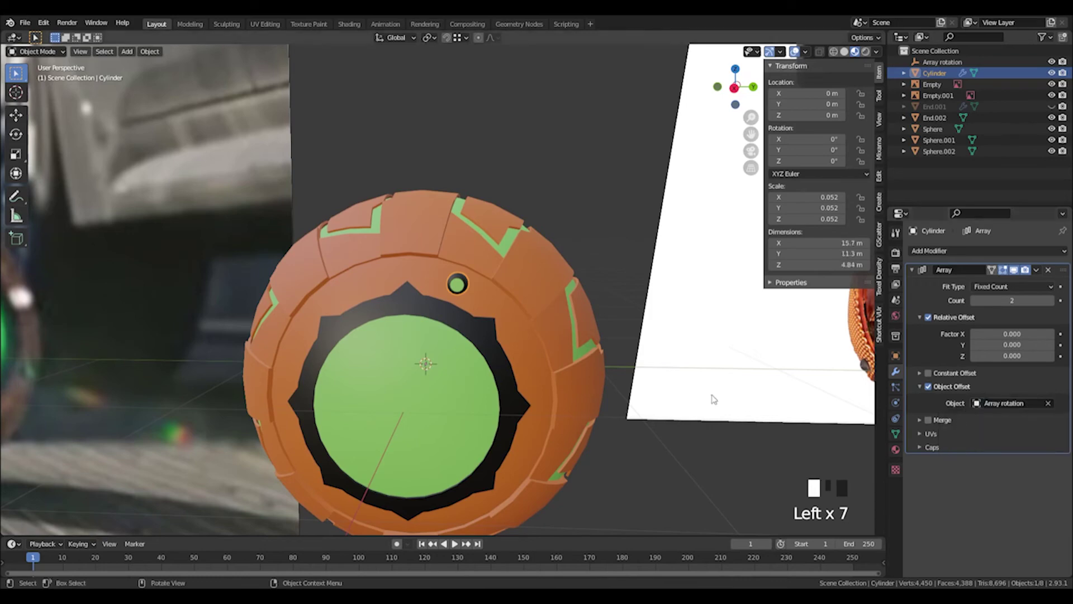
left_click(1052, 301)
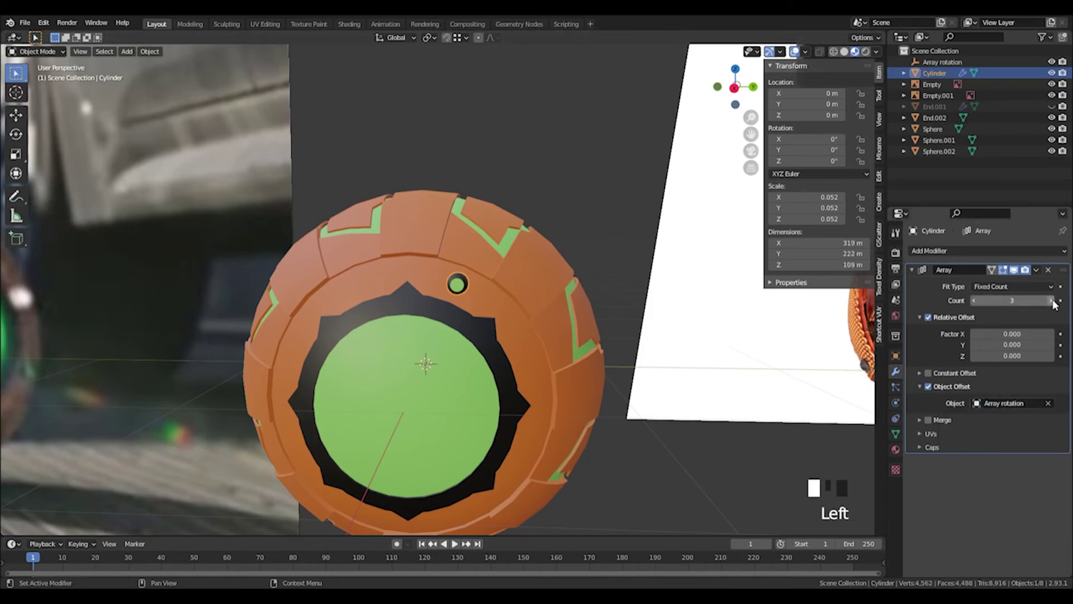
Remove the Array modifier from the stud
scroll(605, 359, "down", 6)
middle_click_drag(566, 353, 800, 193)
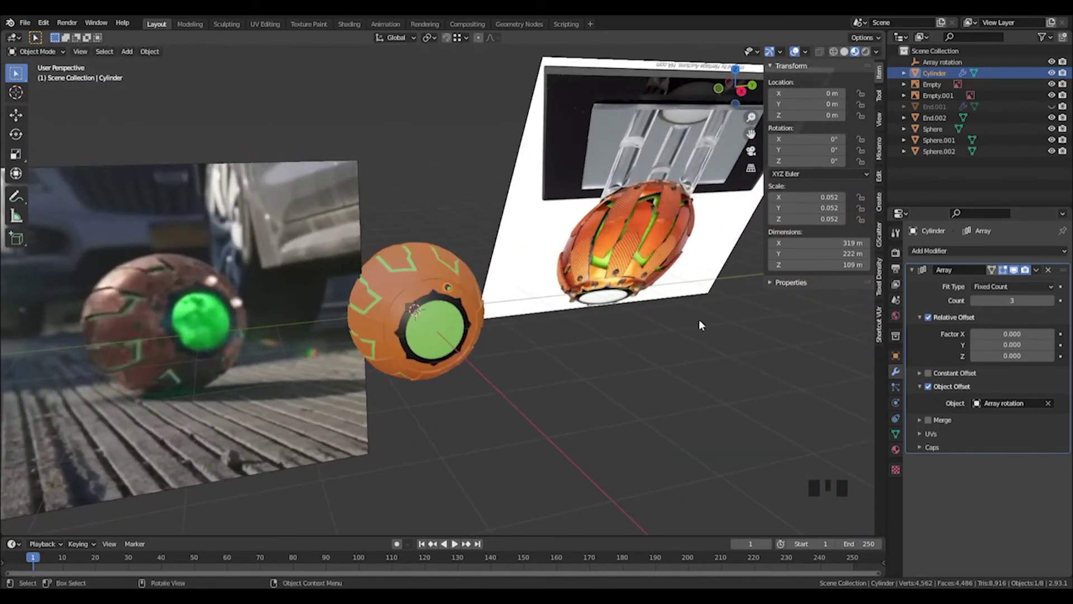
left_click(1048, 269)
Apply all transforms to the stud, including its scale
scroll(557, 356, "up", 2)
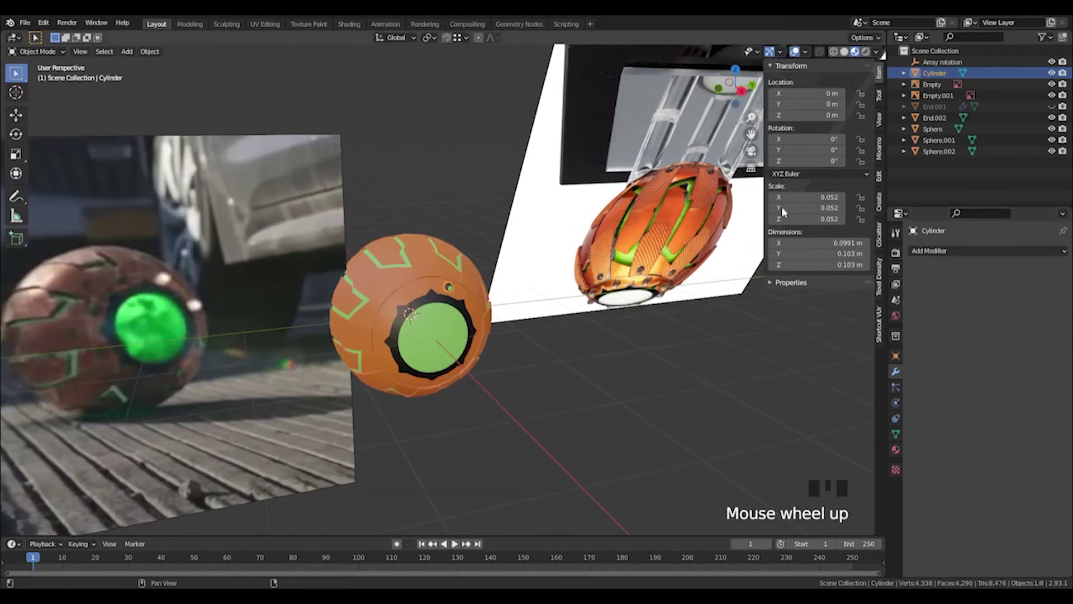
middle_click_drag(535, 320, 467, 304)
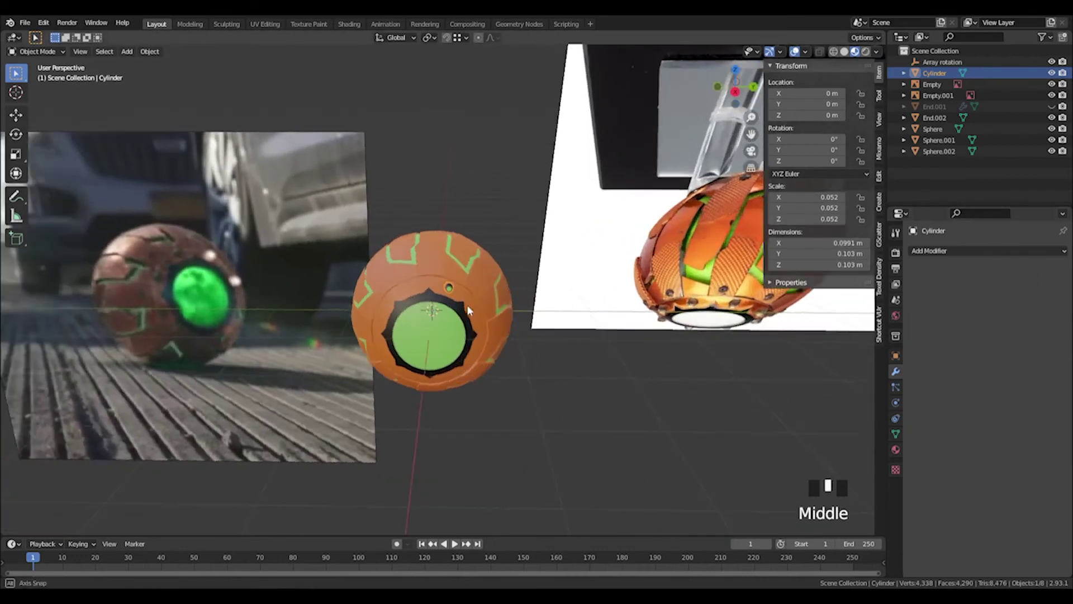
scroll(453, 304, "up", 4)
scroll(461, 300, "up", 3)
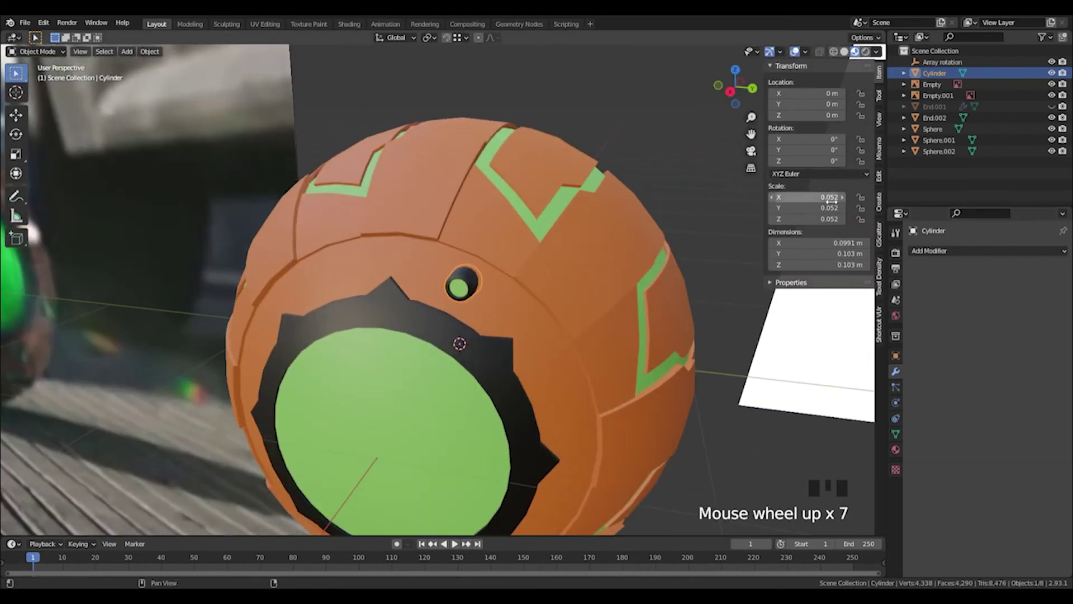
middle_click_drag(540, 290, 532, 277)
key("ctrl+a")
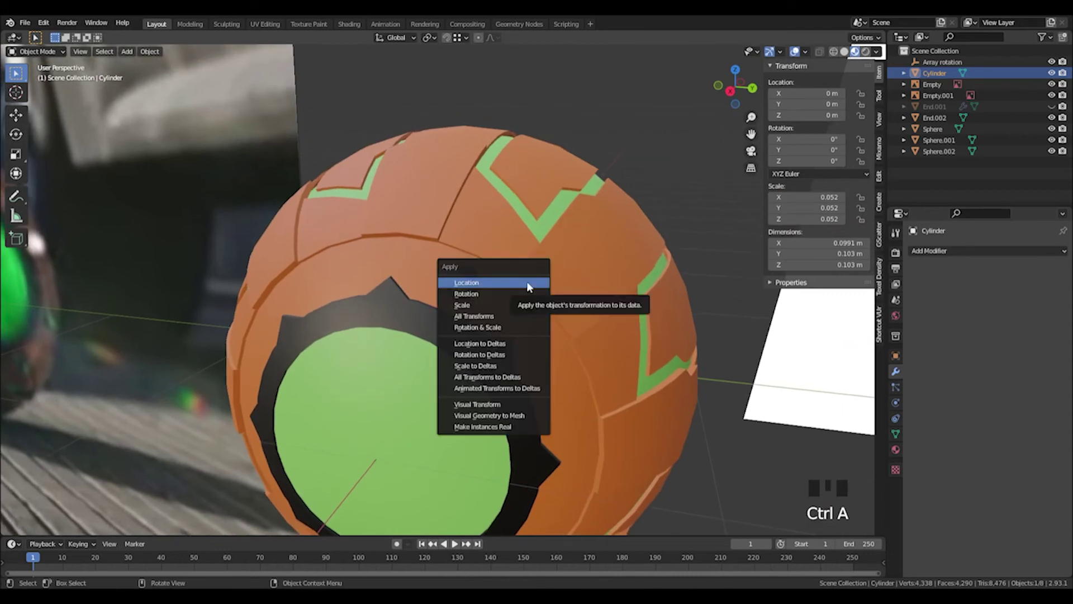
left_click(495, 314)
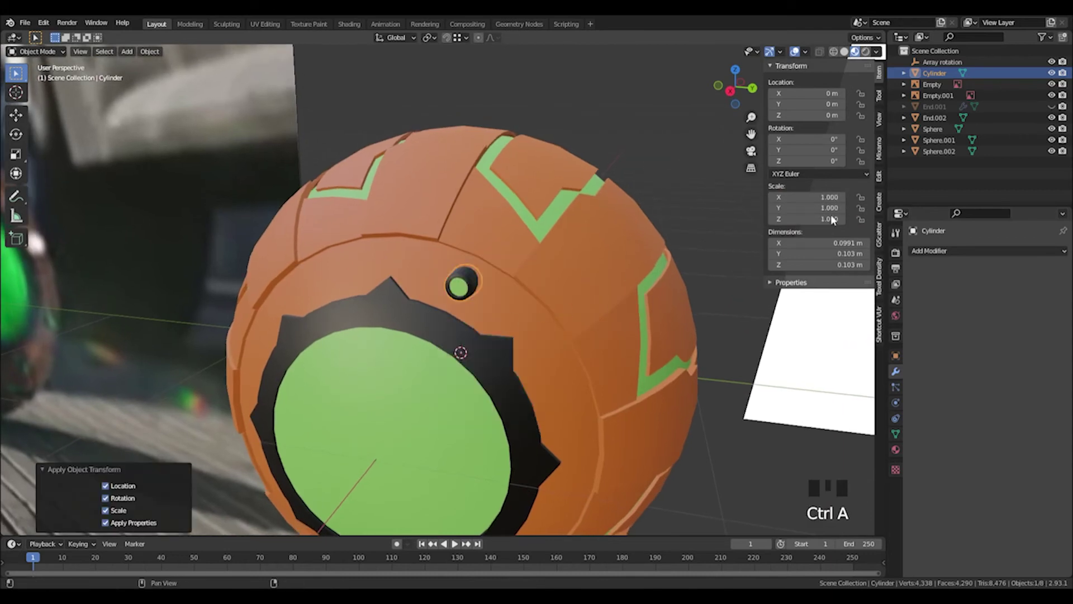
left_click(605, 134)
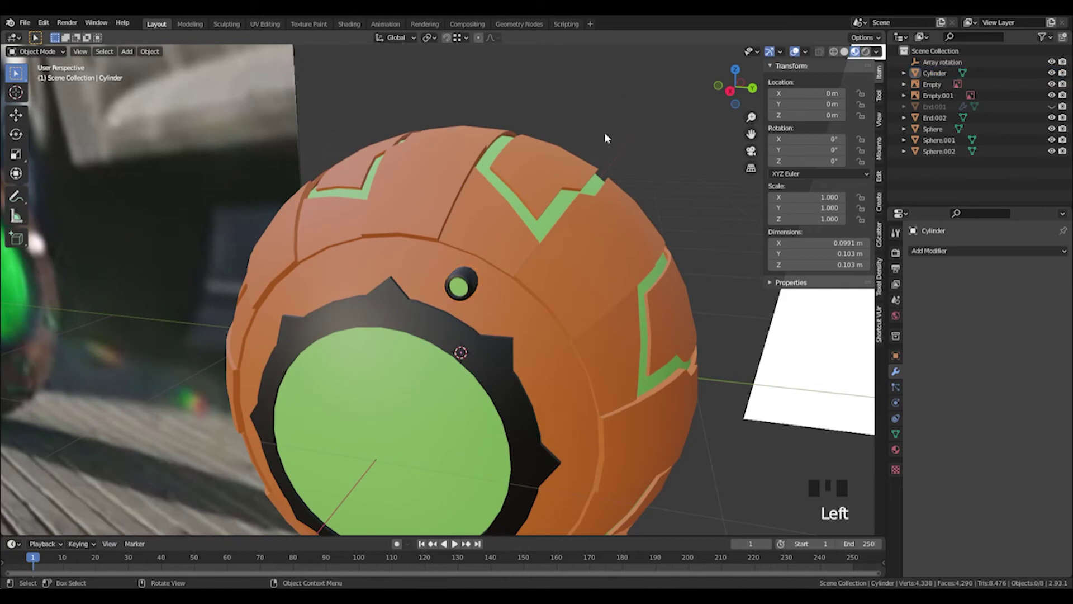
Add an Array modifier to the stud with relative offset X factor 0 and Array rotation as the offset object
left_click(457, 283)
left_click(940, 250)
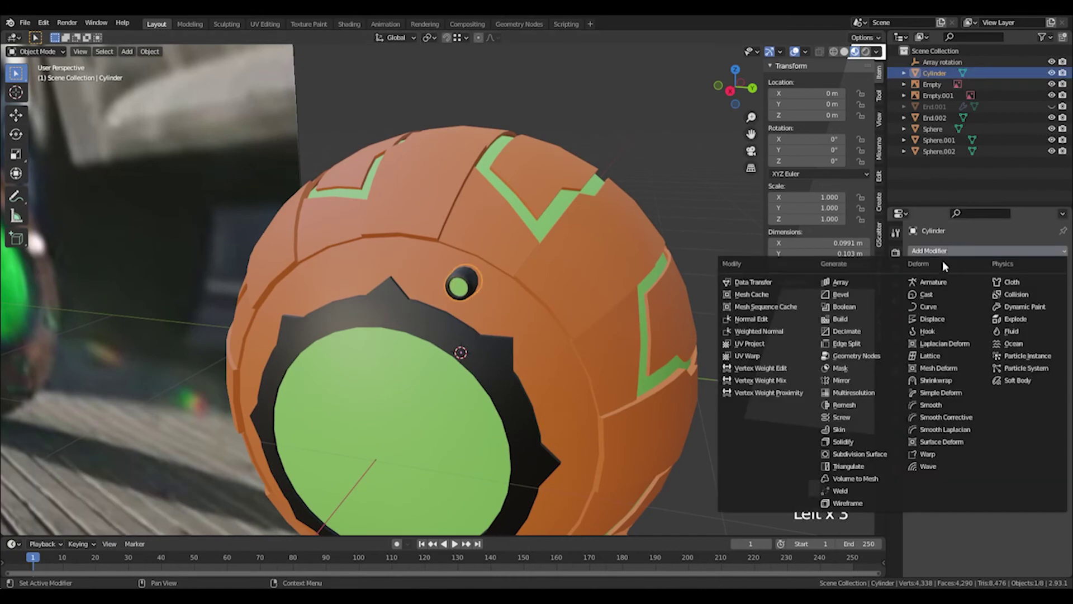
left_click(860, 283)
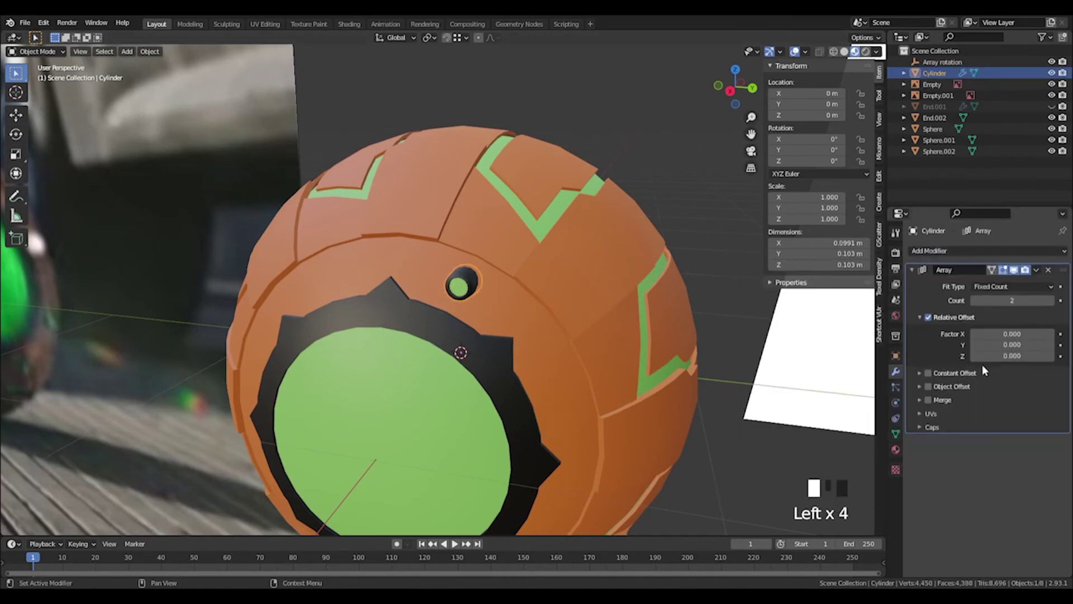
left_click(928, 386)
left_click(948, 386)
left_click(986, 406)
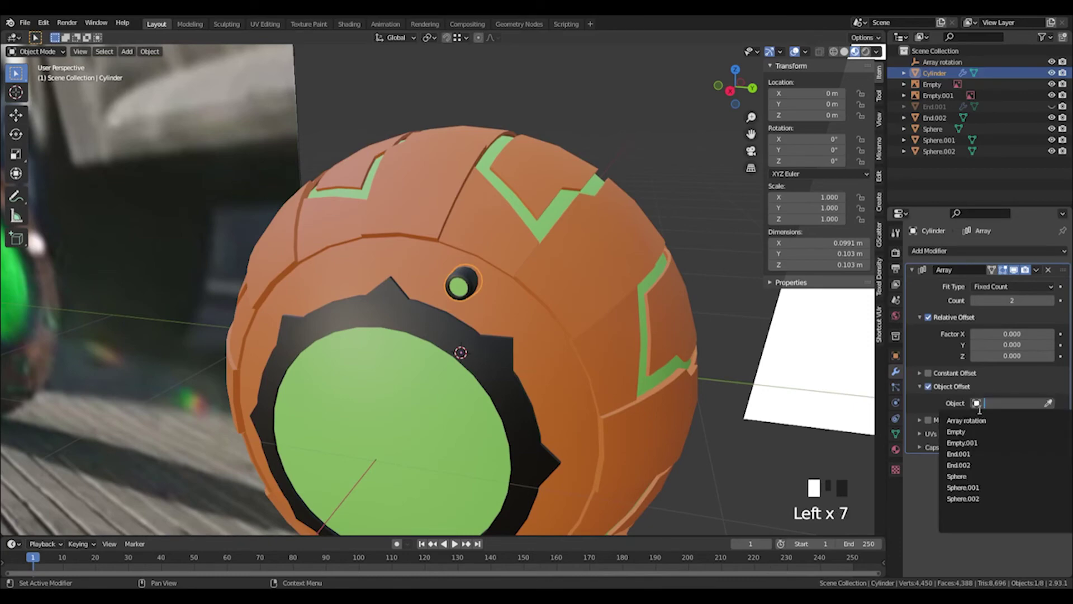
left_click(958, 421)
Set the stud's Array count to 8 to ring the end cap with studs
middle_click_drag(639, 321, 978, 325)
scroll(576, 307, "down", 5)
left_click(1044, 305)
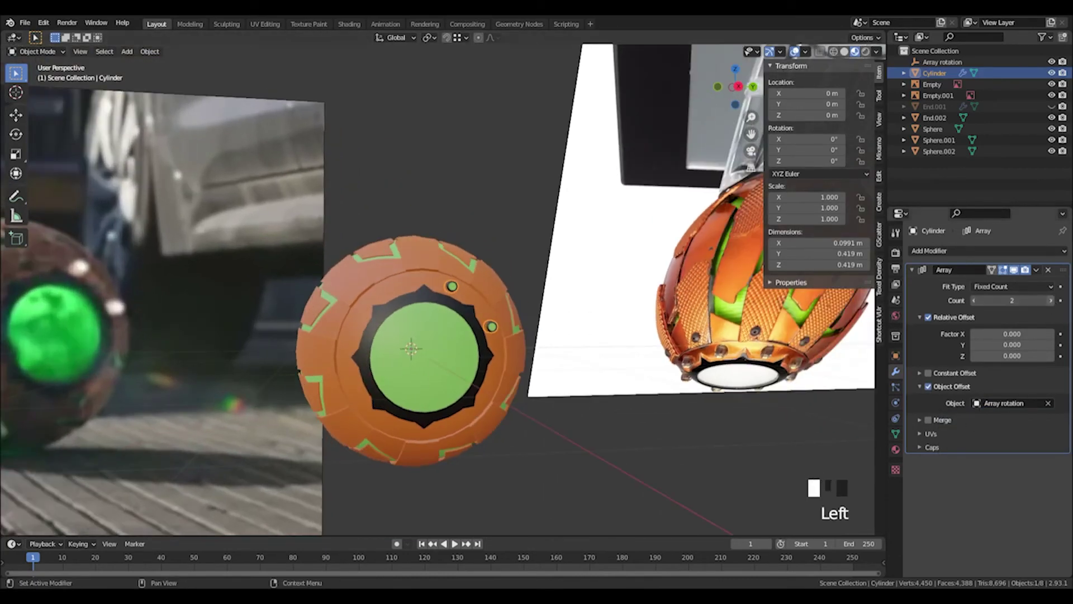
left_click(1054, 302)
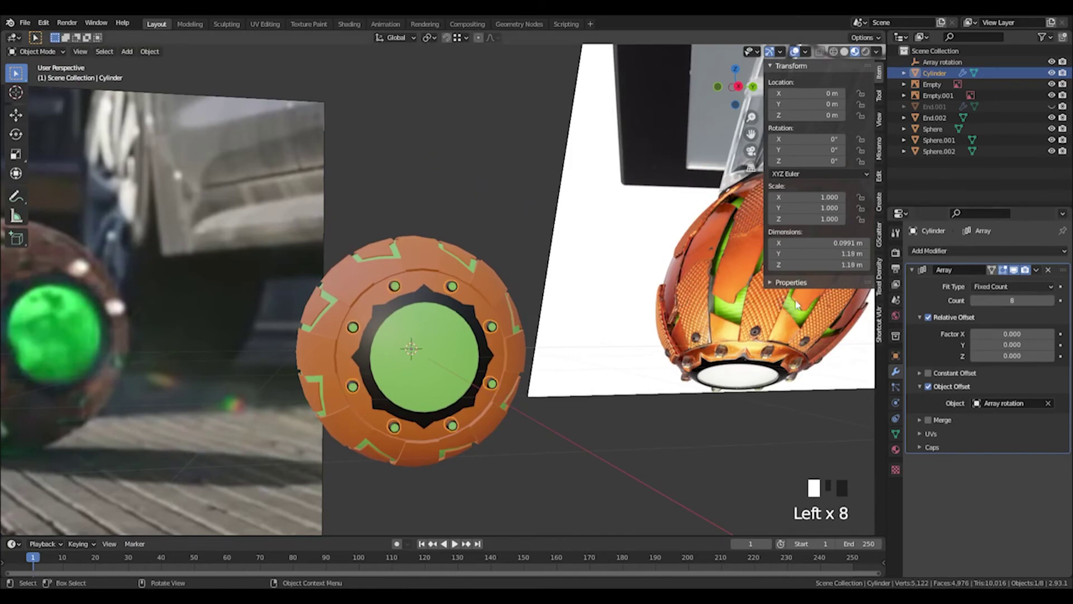
left_click(938, 95)
mouse_move(514, 206)
middle_mouse_down()
mouse_move(486, 209)
mouse_move(504, 213)
middle_mouse_up()
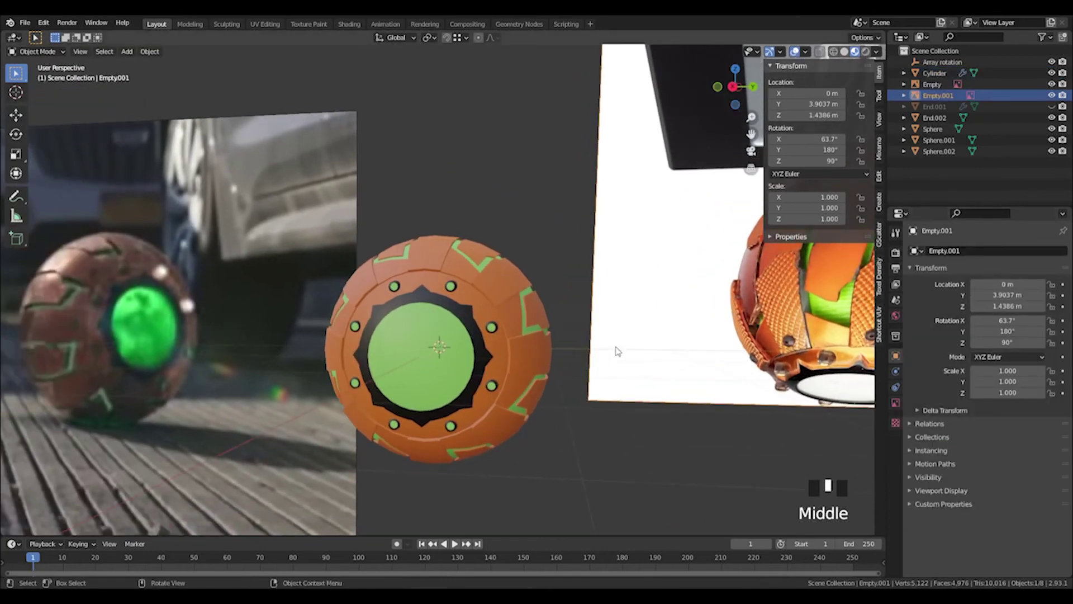
left_click(443, 290)
left_click(421, 250)
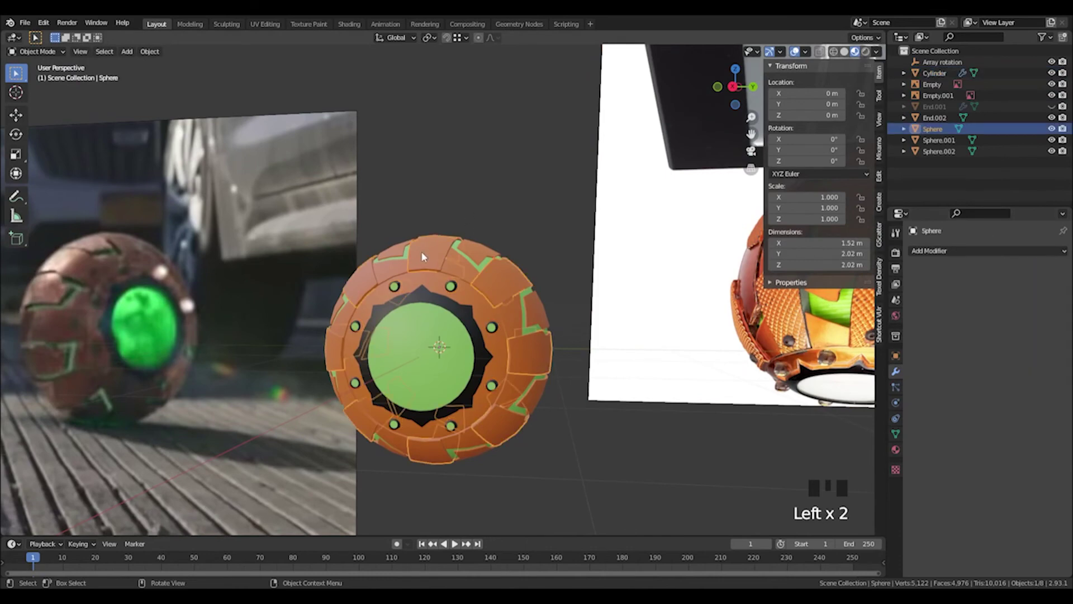
scroll(488, 234, "up", 3)
scroll(488, 233, "up", 2)
Try moving the arrayed stud's linked mesh part across the end cap, and undo the move
left_click(475, 280)
key("Tab")
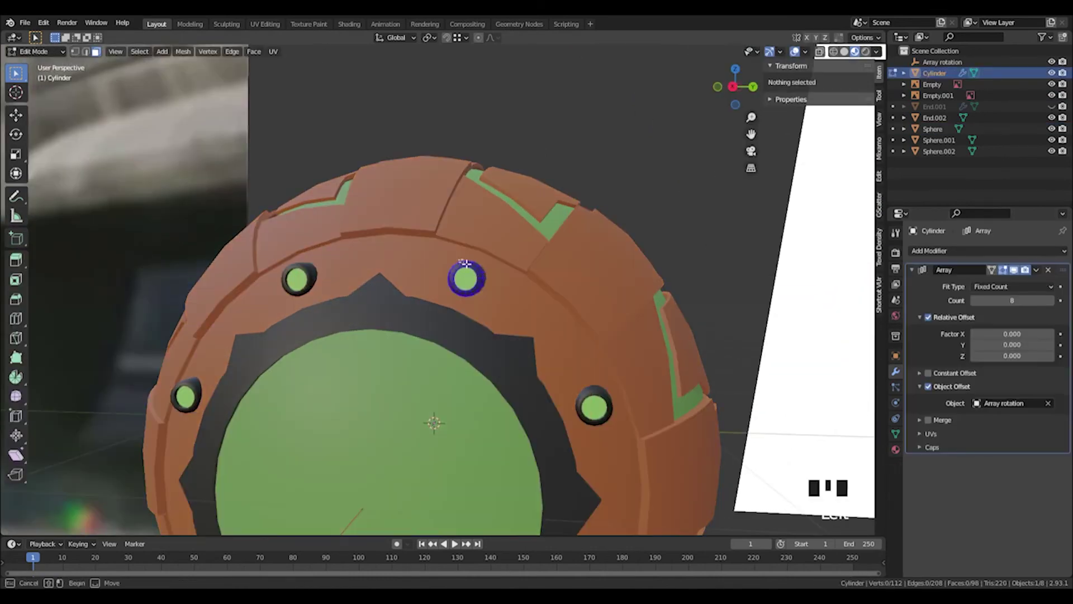
left_click(483, 277)
key("g")
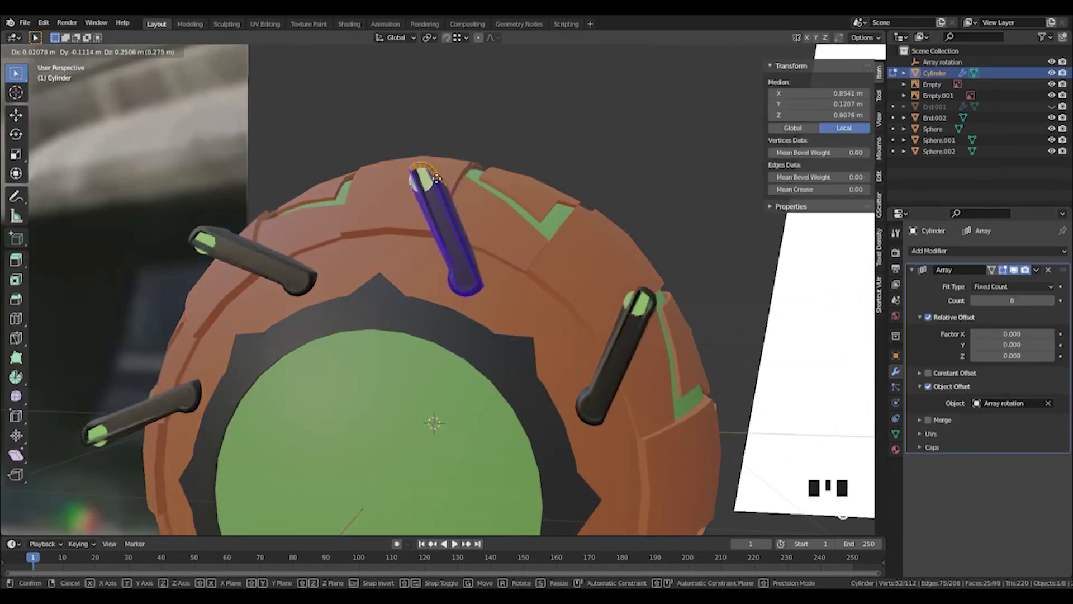
left_click(374, 270)
left_click(663, 160)
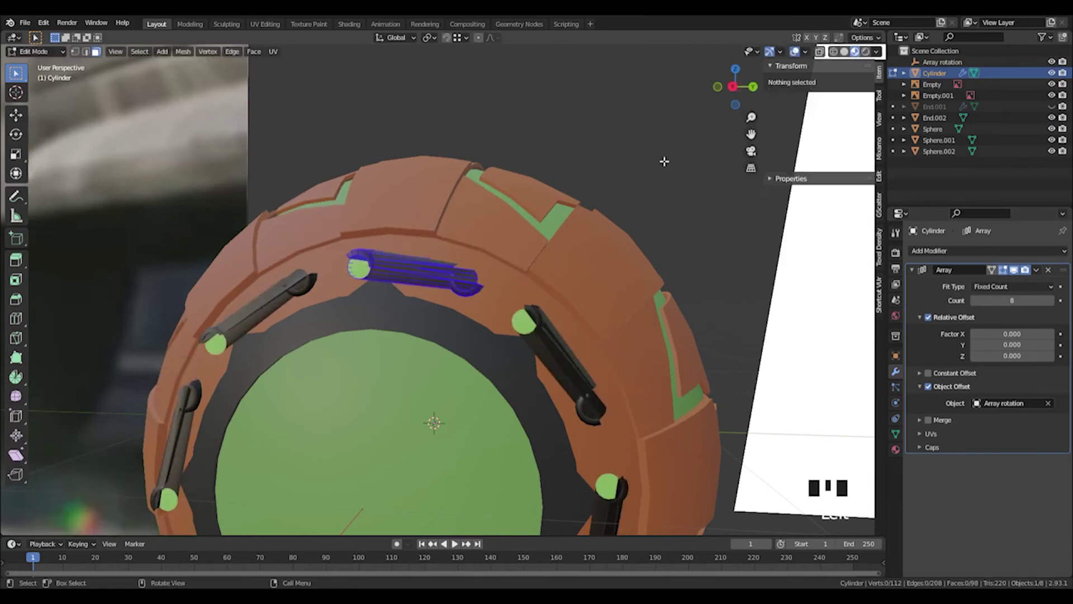
key("ctrl+z")
key("ctrl+z")
key("ctrl+z")
left_click(659, 153)
middle_click_drag(597, 199, 513, 256)
key("ctrl+z")
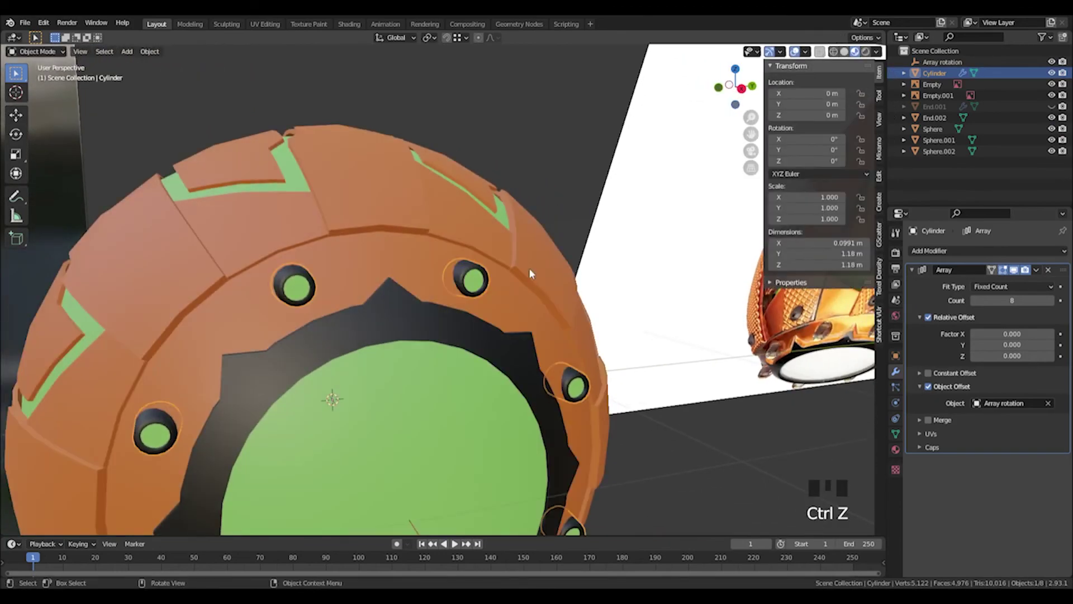
Examine the ring of studs around the end cap from several angles and compare it with the reference
left_click(532, 176)
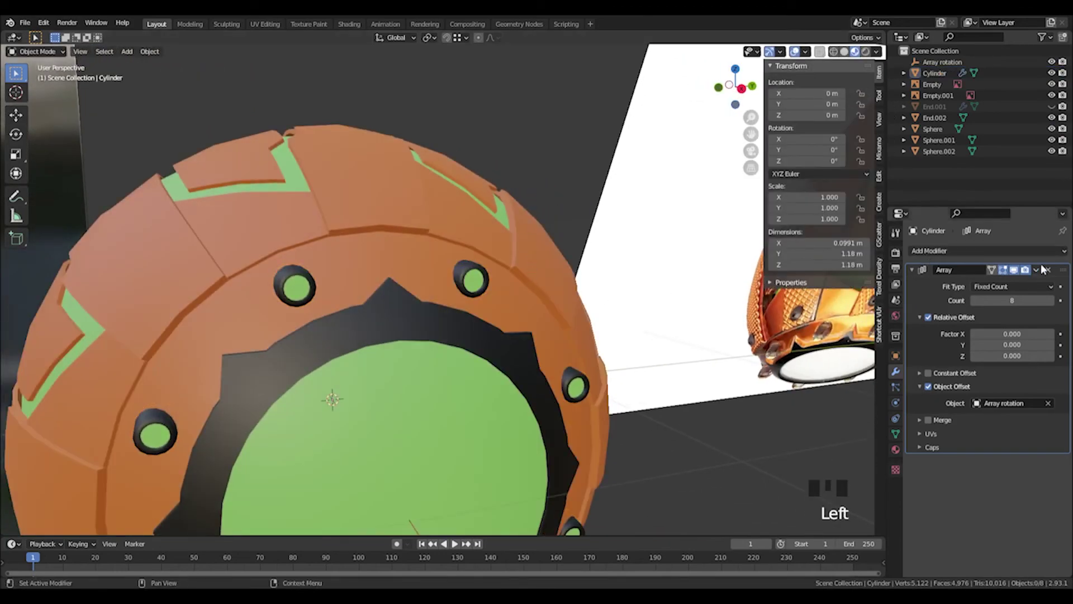
middle_click_drag(509, 177, 522, 175)
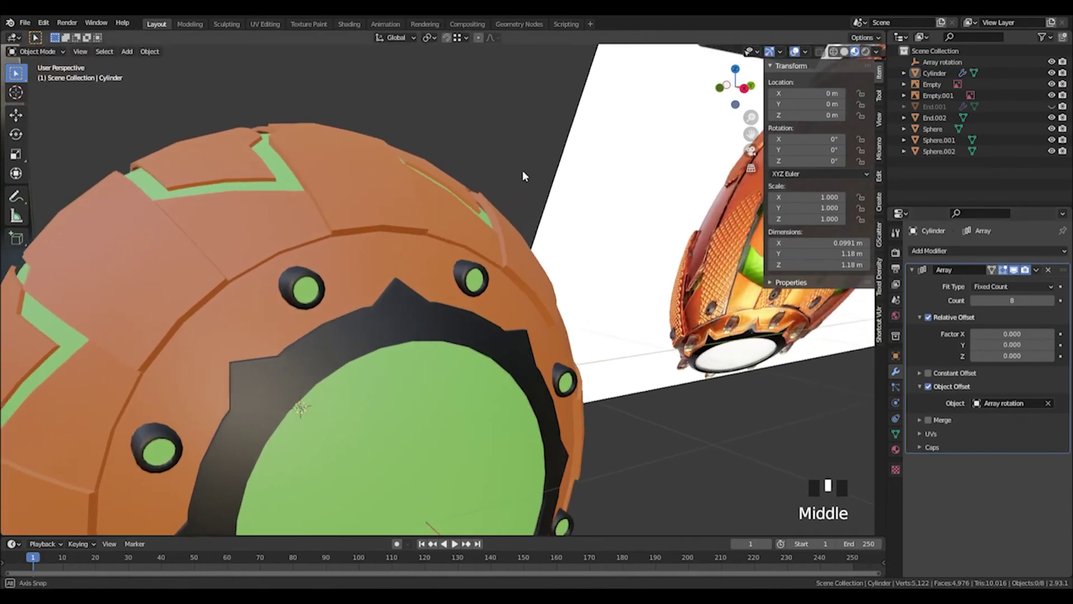
scroll(582, 239, "down", 5)
middle_click_drag(582, 239, 562, 249)
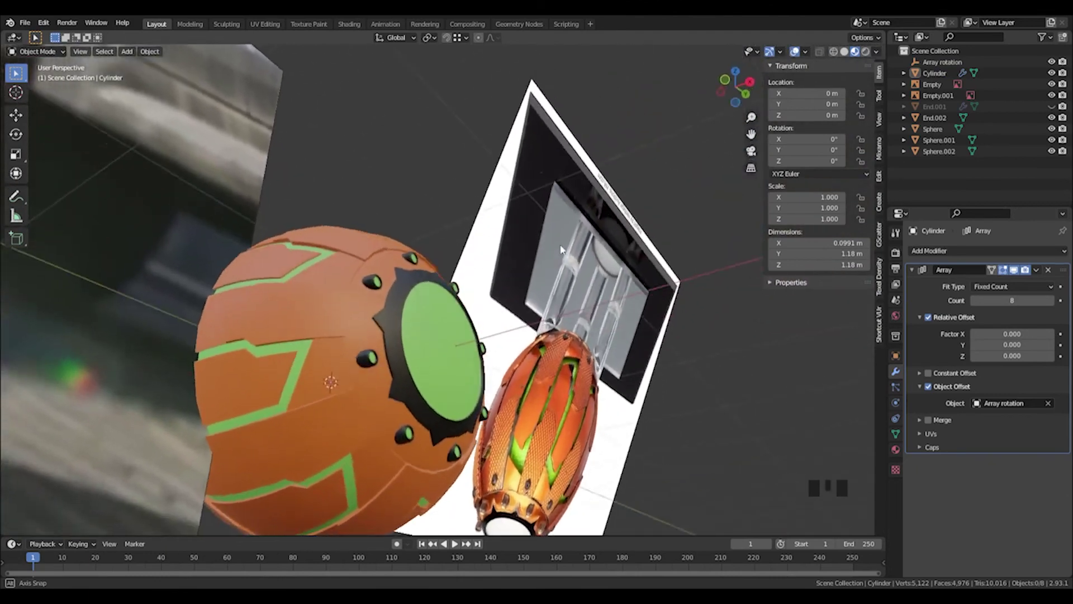
scroll(487, 273, "up", 3)
middle_click_drag(486, 274, 408, 317)
Switch the viewport to solid shading and look over the end cap's modelled shapes
key("z")
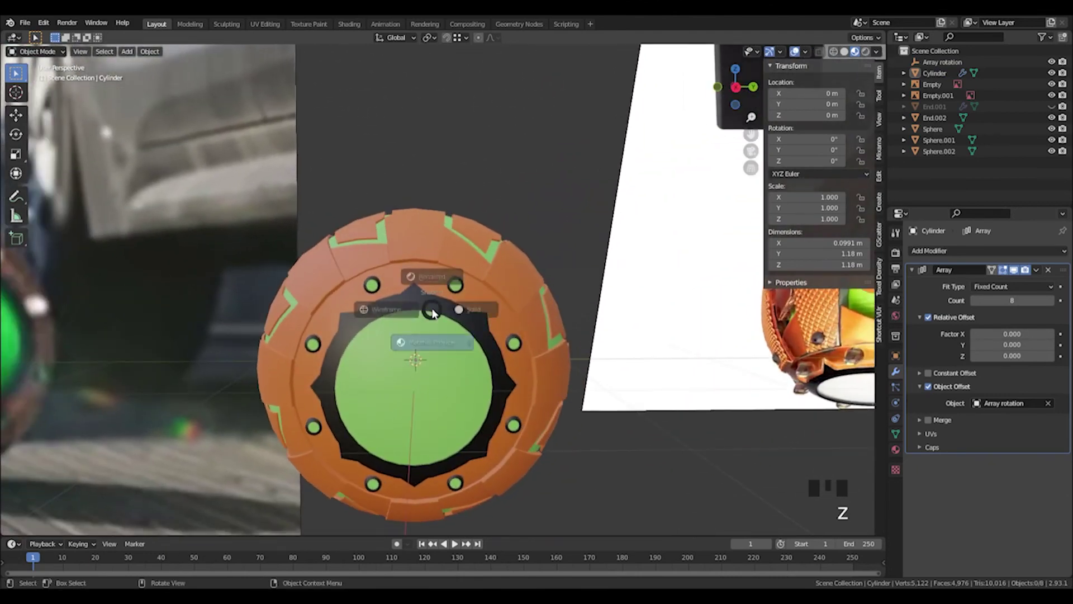
mouse_move(503, 311)
middle_mouse_down()
mouse_move(508, 282)
mouse_move(540, 256)
mouse_move(612, 267)
middle_mouse_up()
scroll(474, 310, "down", 2)
scroll(406, 321, "up", 1)
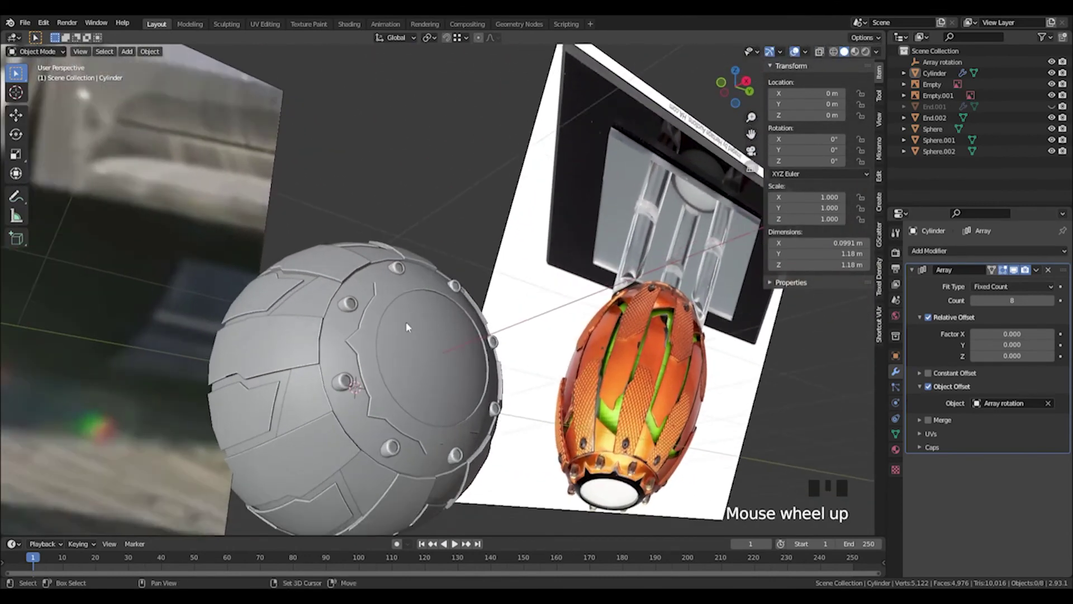
mouse_move(406, 321)
middle_mouse_down()
mouse_move(438, 287)
mouse_move(434, 330)
mouse_move(405, 352)
mouse_move(358, 347)
mouse_move(408, 301)
middle_mouse_up()
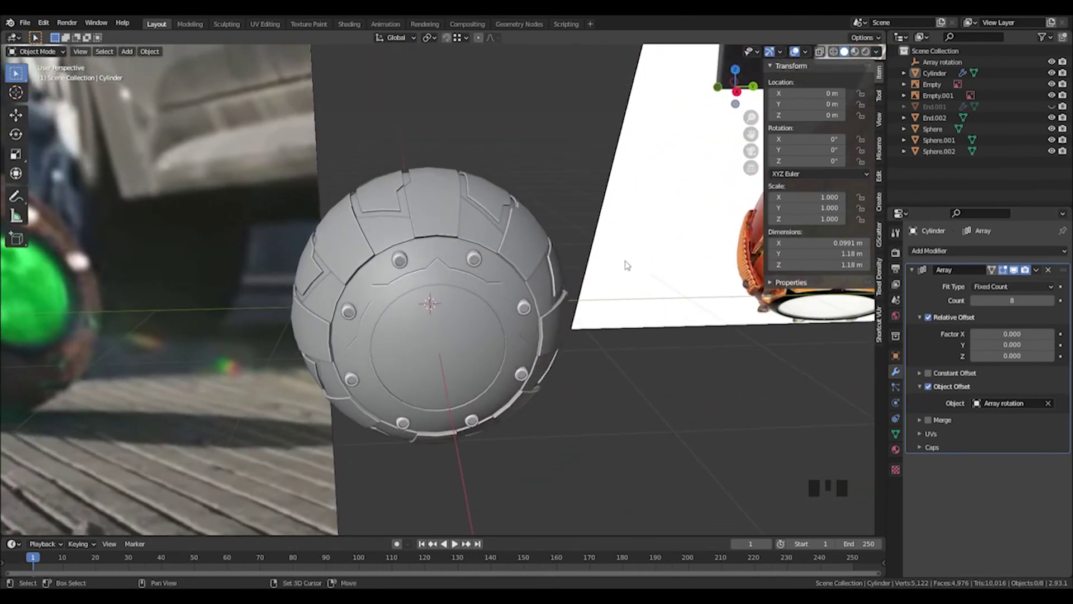
middle_click_drag(626, 265, 682, 229, "shift")
middle_click_drag(447, 212, 441, 313, "shift")
Add a cylinder mesh with 16 vertices, 1 m radius and 2 m depth at the sphere's centre
key("shift+a")
mouse_move(445, 314)
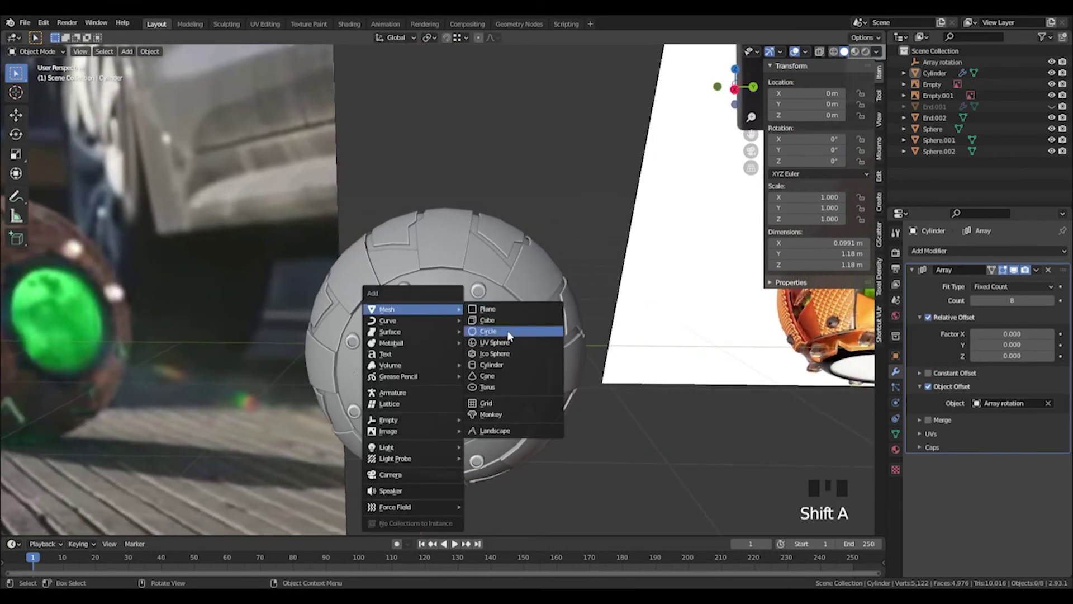
left_click(495, 365)
middle_click_drag(497, 360, 409, 360)
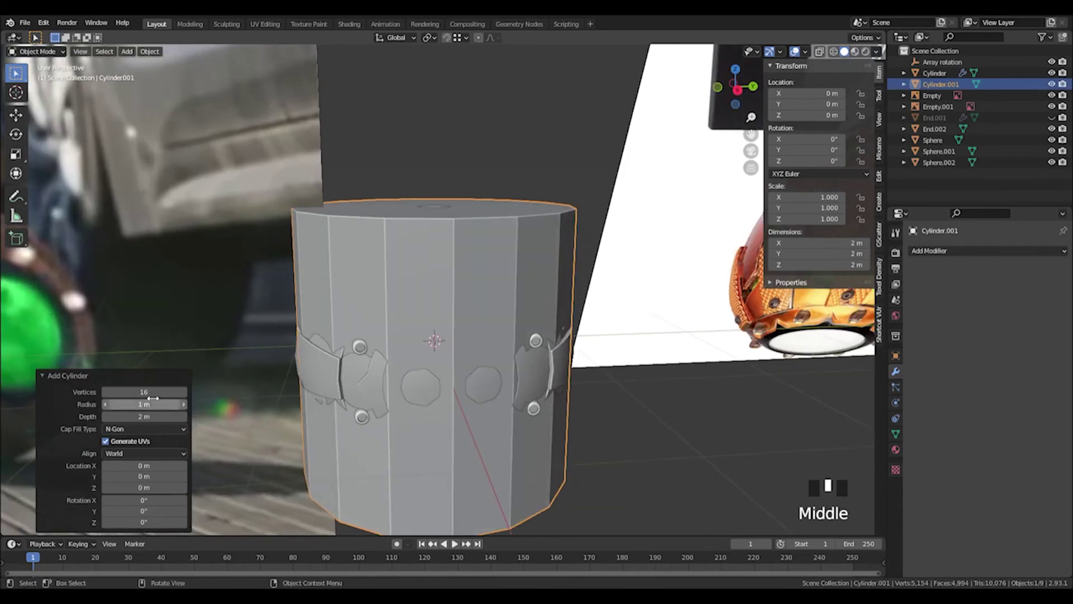
Raise the new cylinder about 0.68 m along Z, working in the right orthographic view
middle_click_drag(347, 344, 603, 217)
scroll(465, 361, "down", 1)
scroll(604, 217, "down", 1)
left_click(737, 90)
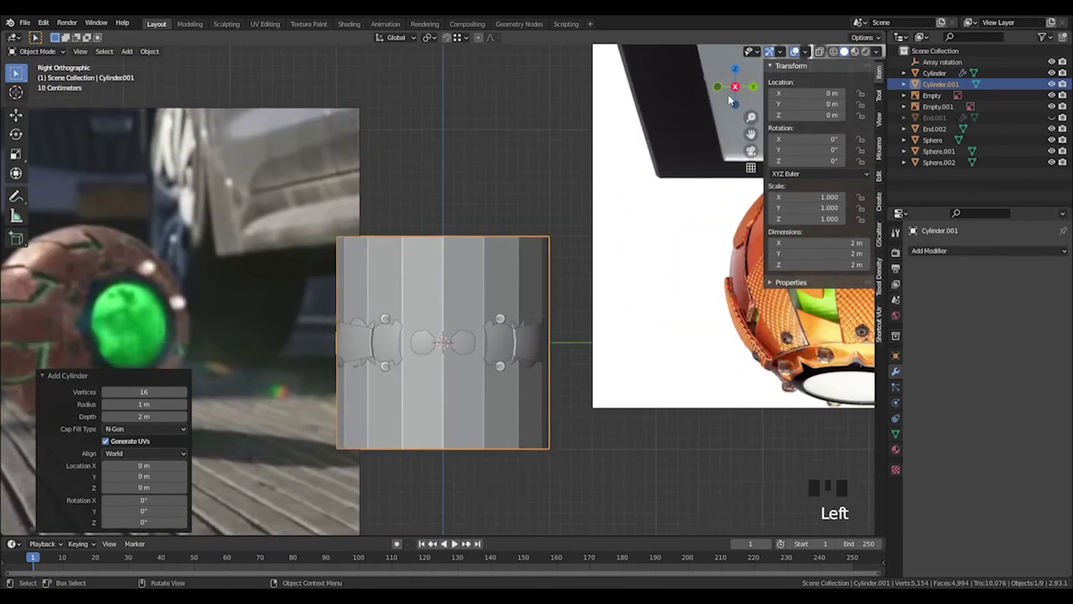
key("g")
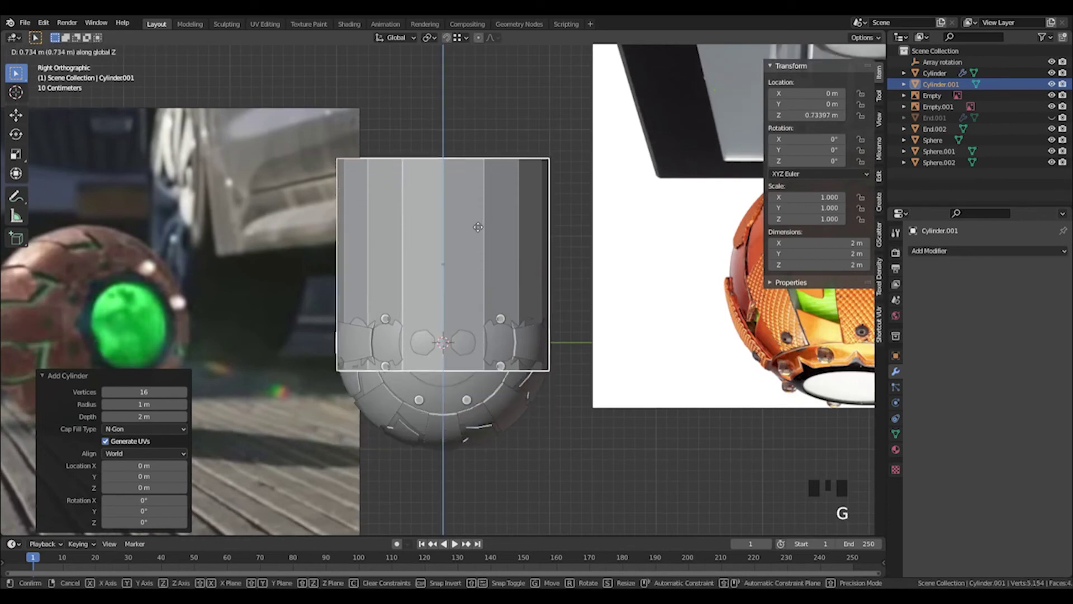
left_click(478, 237)
Scale the cylinder down uniformly to about 0.174 m across
scroll(486, 235, "down", 2)
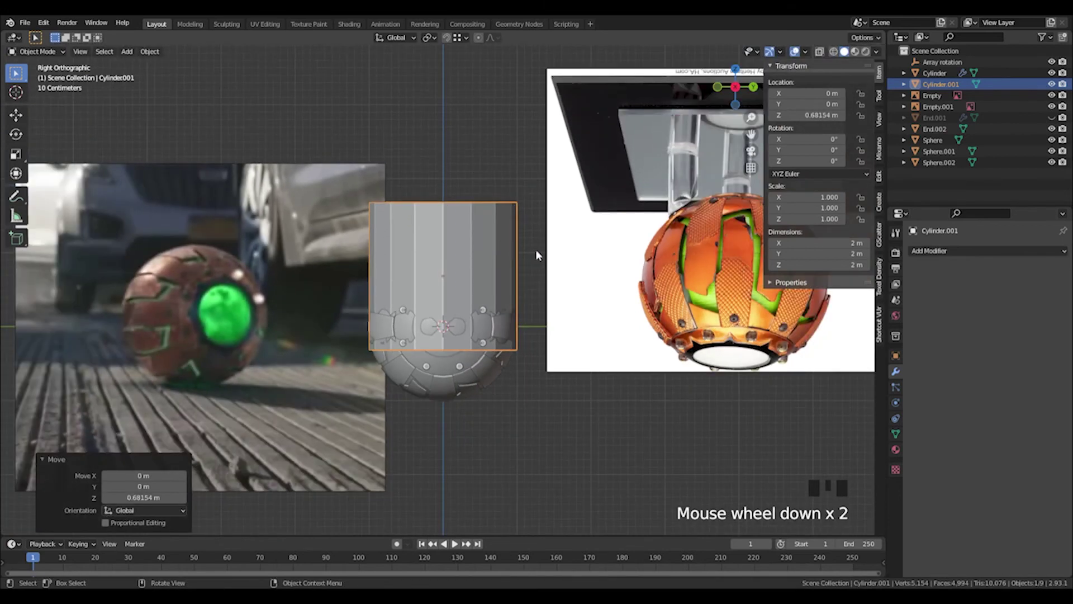
key("s")
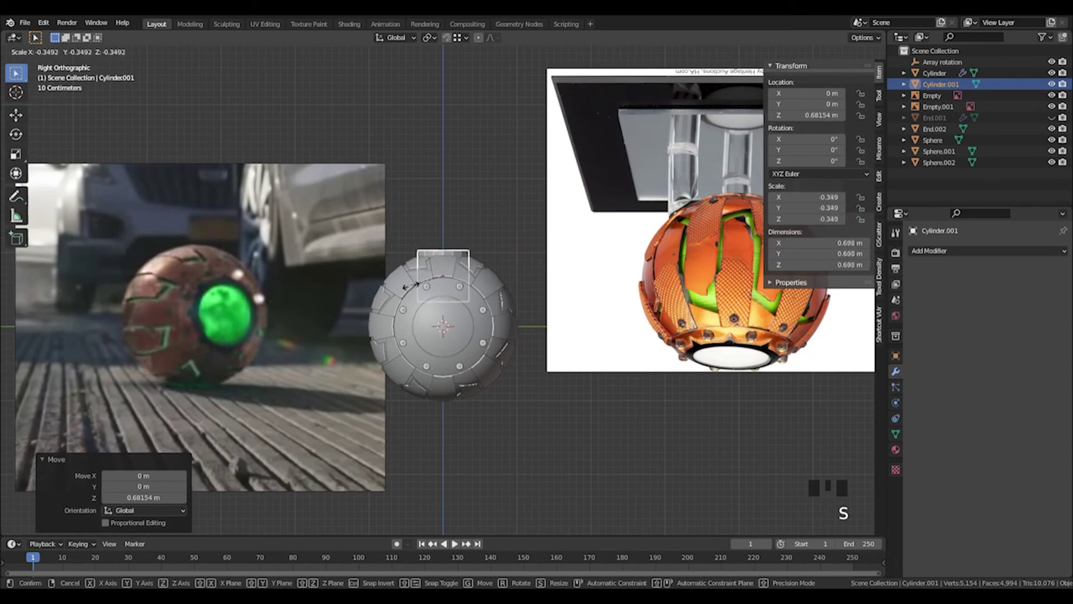
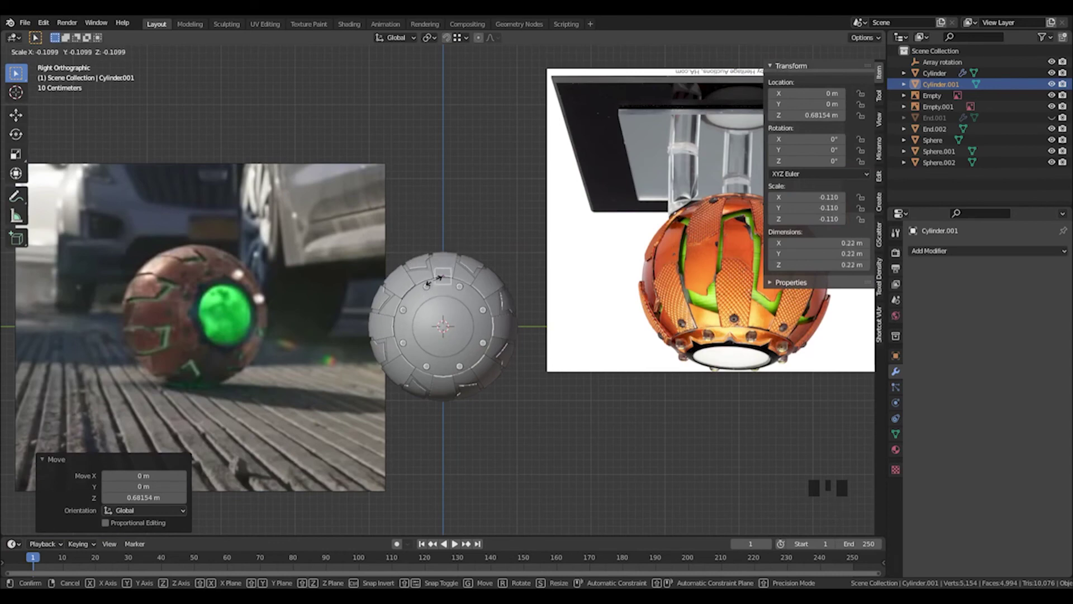
left_click(440, 277)
middle_click_drag(439, 277, 492, 285)
scroll(492, 285, "up", 2)
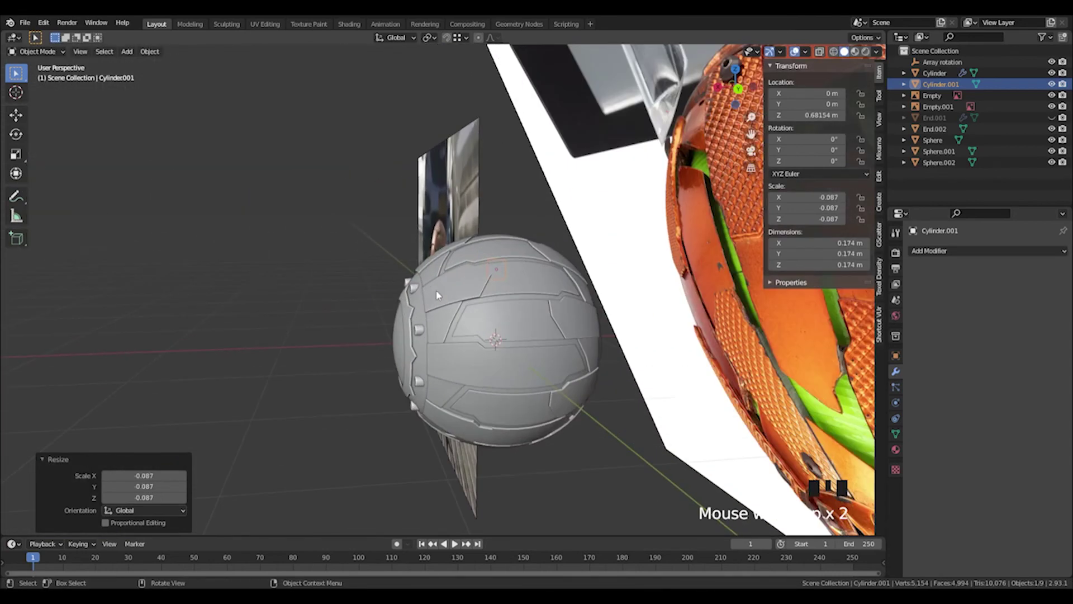
Hide both reference images and move the small cylinder about 0.742 m along X to the sphere's end-cap side
left_click(1052, 95)
left_click(1052, 106)
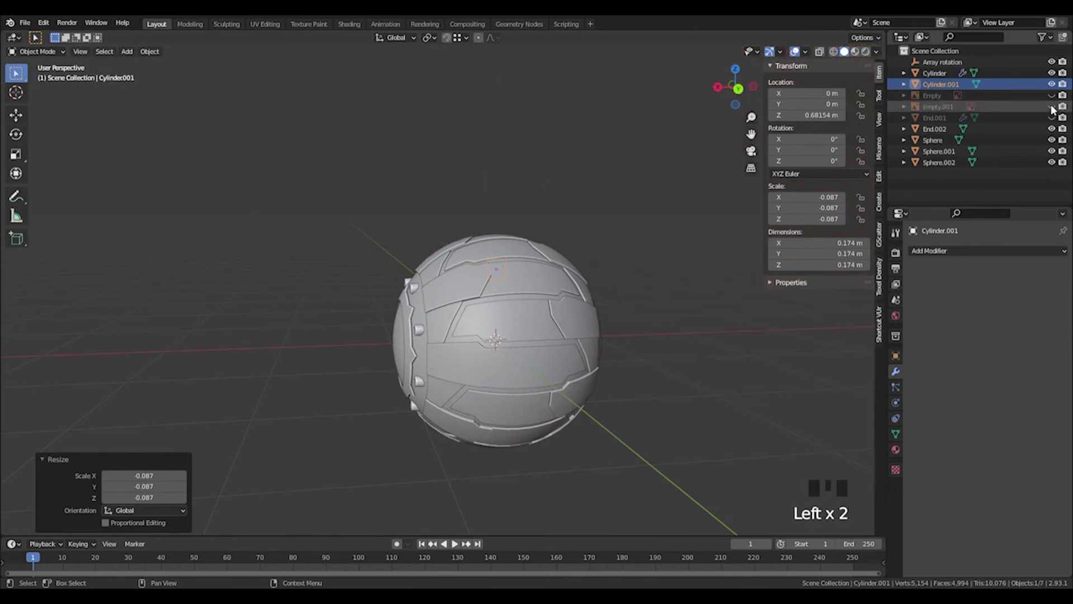
scroll(515, 236, "up", 2)
middle_click_drag(509, 234, 515, 236)
key("g")
key("z")
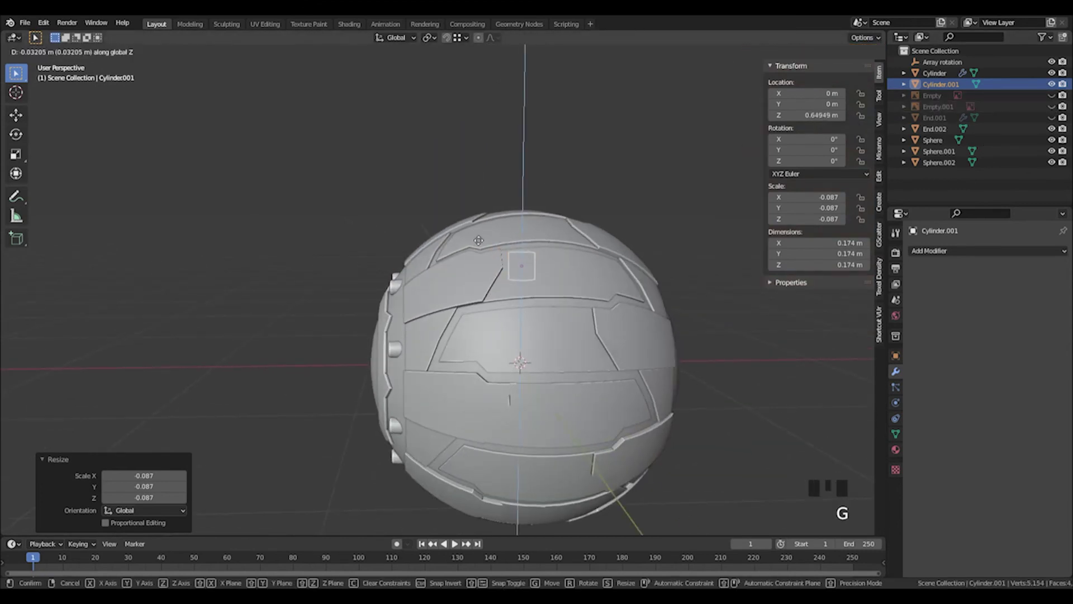
key("x")
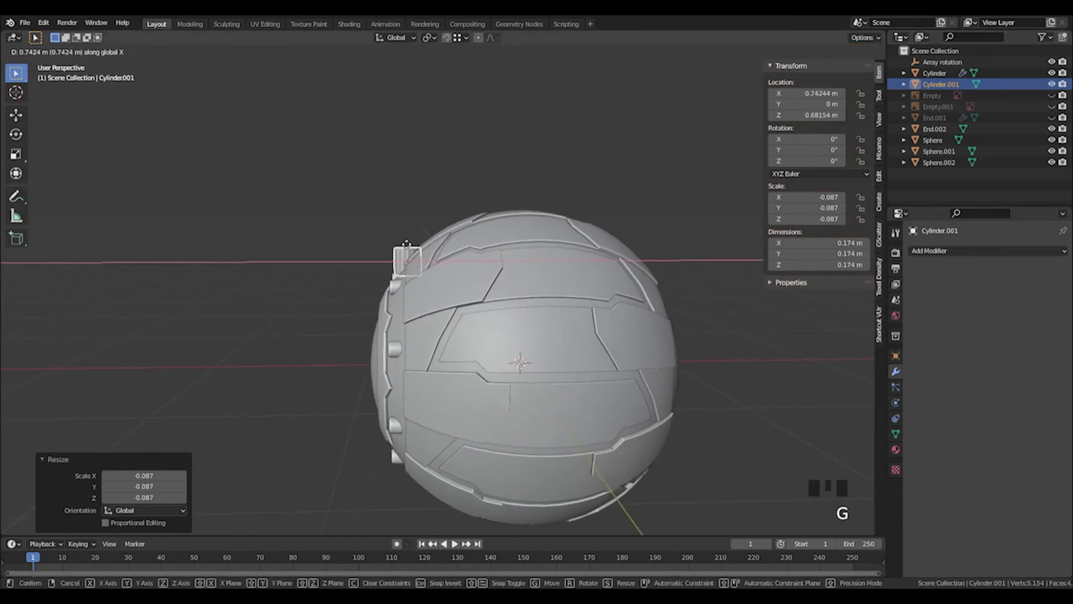
left_click(407, 244)
Rotate the small cylinder about 44.1° in the front orthographic view to follow the sphere's surface slope
middle_click_drag(406, 245, 583, 267)
scroll(582, 266, "down", 1)
scroll(465, 300, "up", 2)
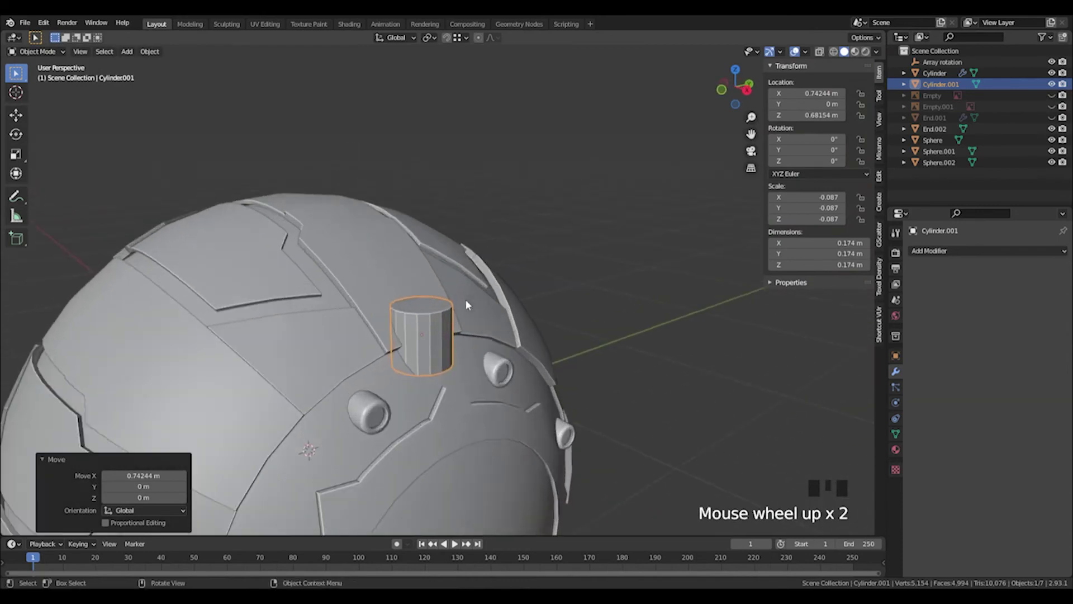
middle_click_drag(466, 303, 505, 258)
left_click(734, 88)
scroll(485, 271, "up", 3)
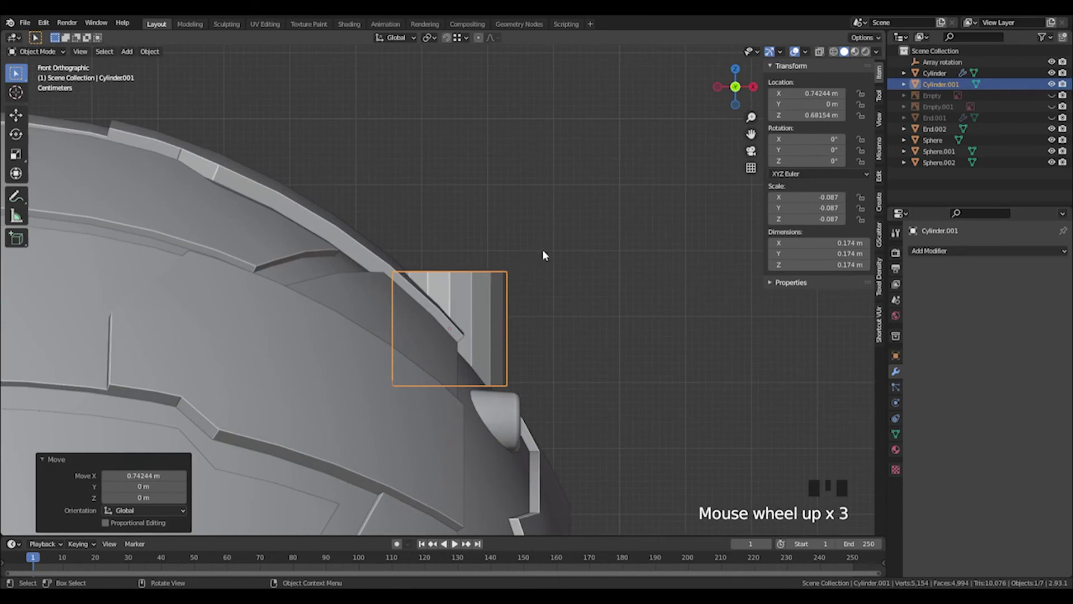
key("r")
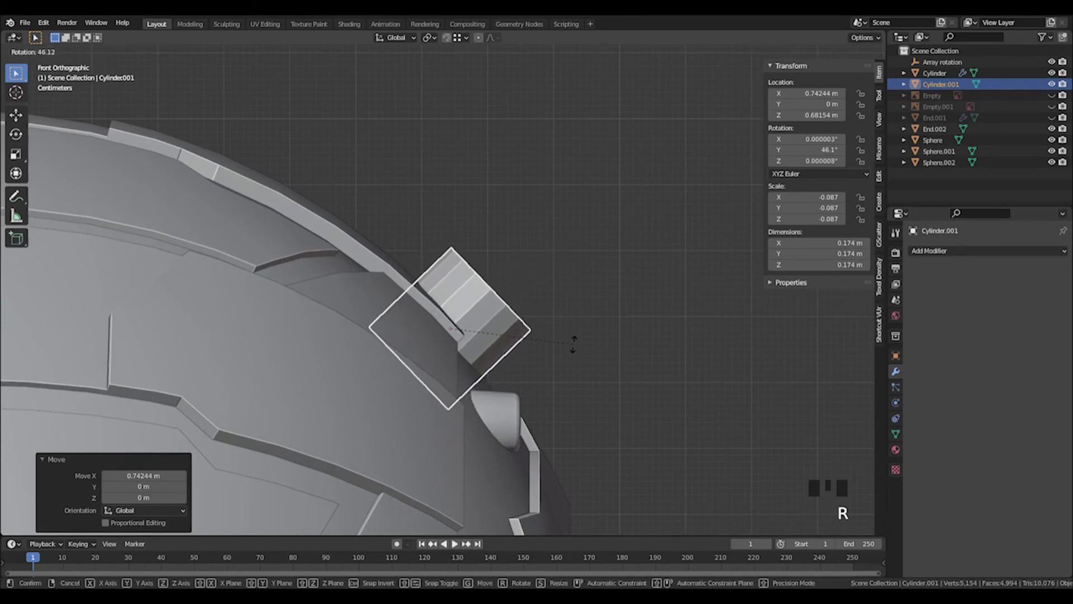
left_click(570, 329)
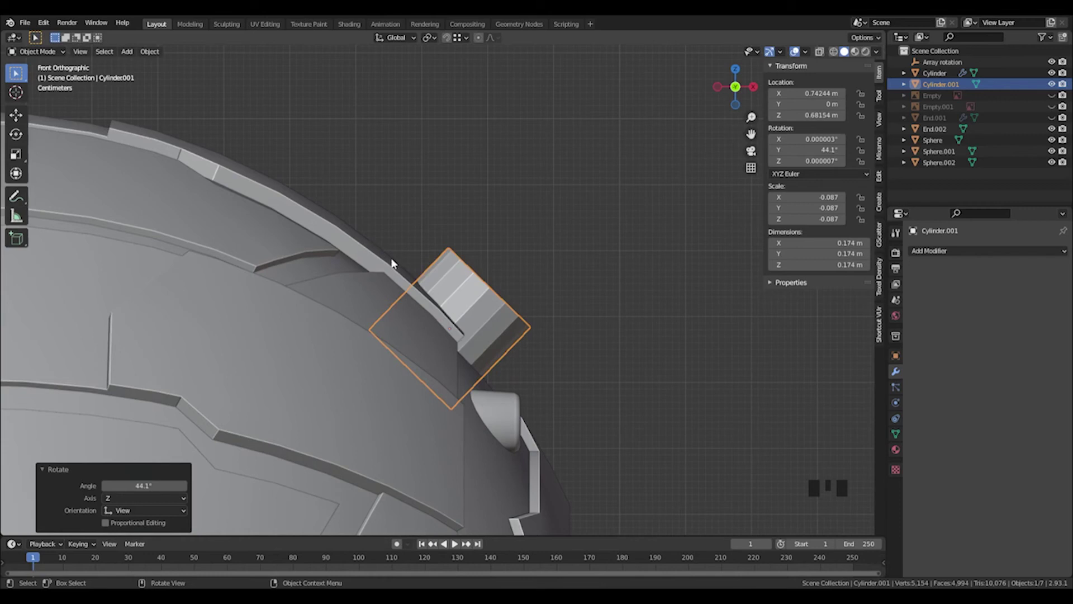
Scale the tilted cylinder by about 0.373 and set it into the panel just above the end cap, at about X 0.700 m, Z 0.720 m
key("s")
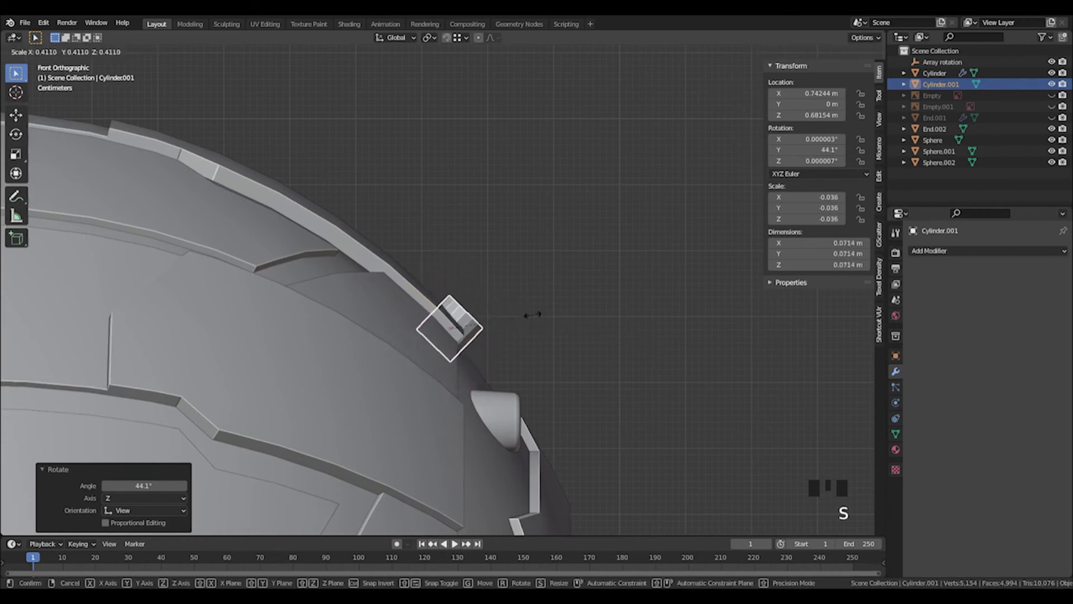
left_click(573, 328)
key("g")
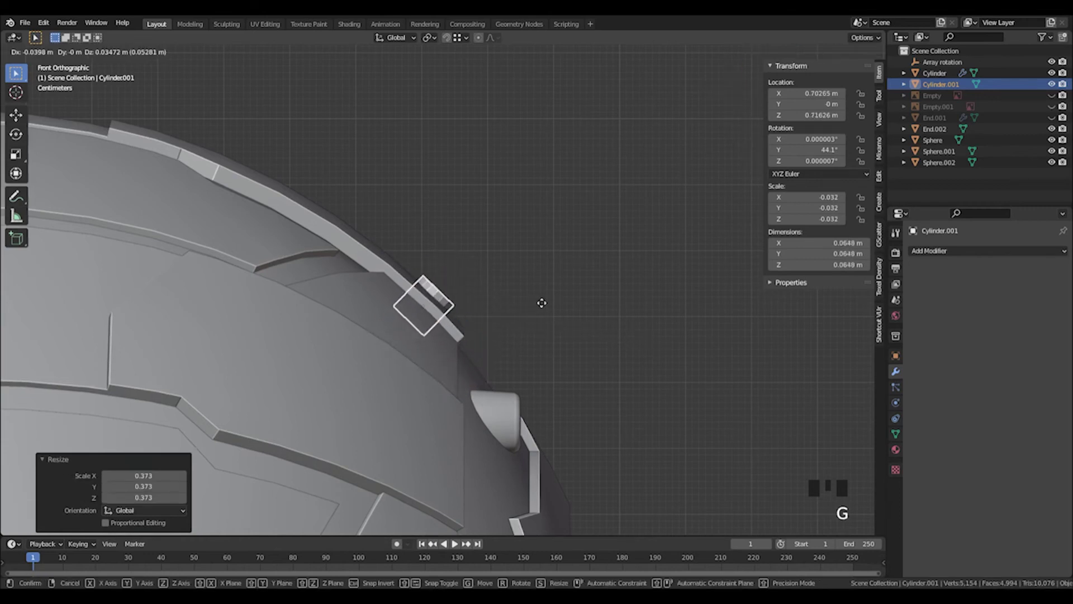
left_click(540, 301)
middle_click_drag(540, 300, 483, 316)
scroll(483, 316, "down", 3)
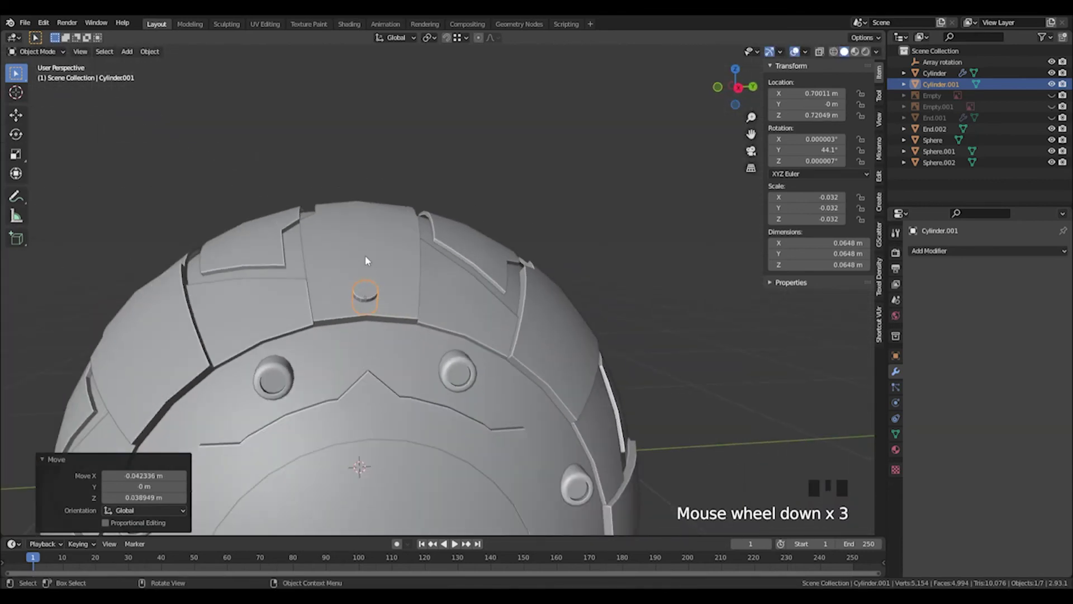
middle_click_drag(360, 239, 430, 334)
scroll(425, 338, "down", 4)
scroll(450, 275, "up", 2)
left_click(521, 208)
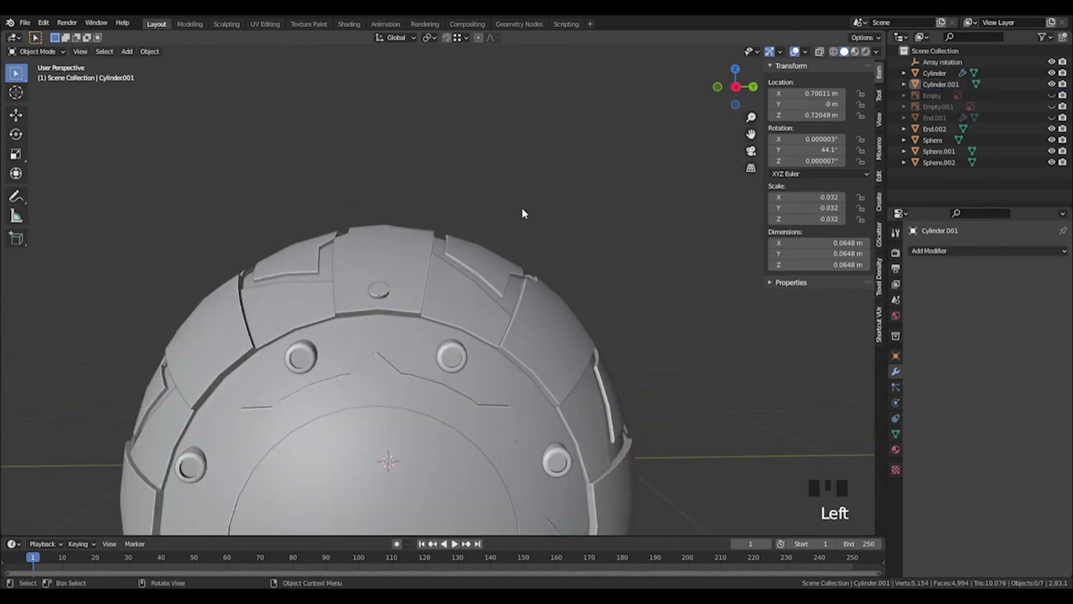
Bevel the outer rim edge loop of the small cylinder with 2 segments and a width of about 0.456 m
middle_click_drag(522, 208, 440, 254, "shift")
scroll(503, 277, "up", 8)
scroll(474, 285, "up", 1)
left_click(541, 276)
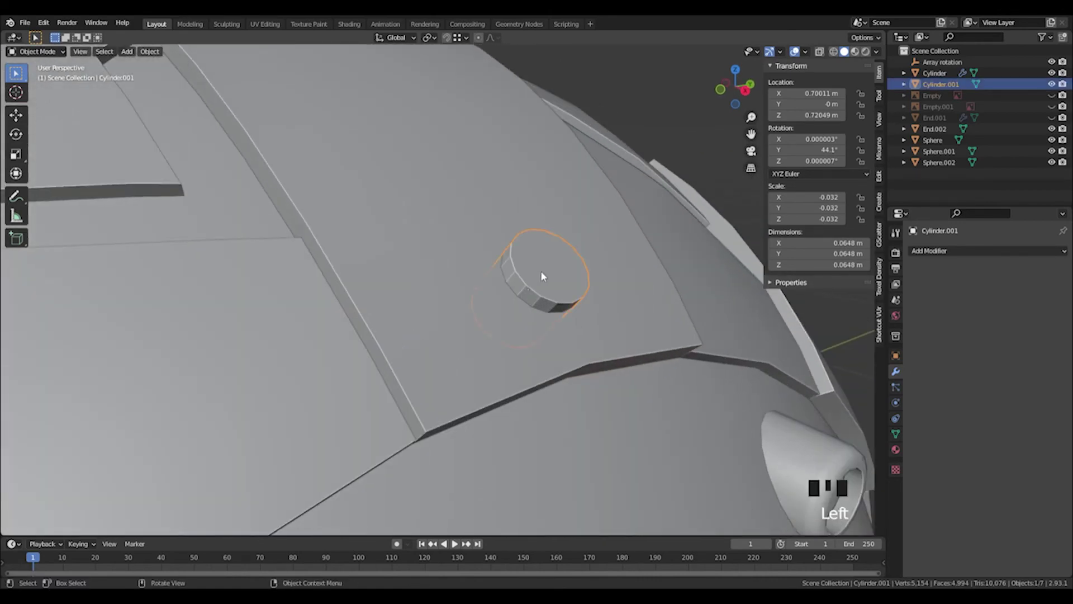
scroll(463, 301, "up", 2)
middle_click_drag(479, 297, 446, 274)
key("Tab")
left_click(444, 270)
key("2")
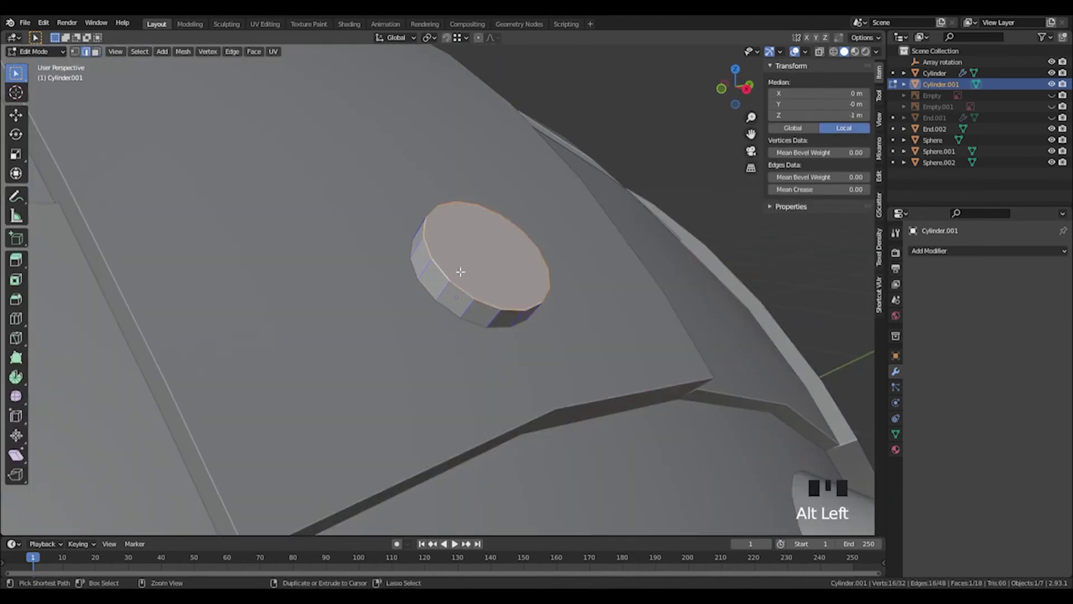
key("ctrl+b")
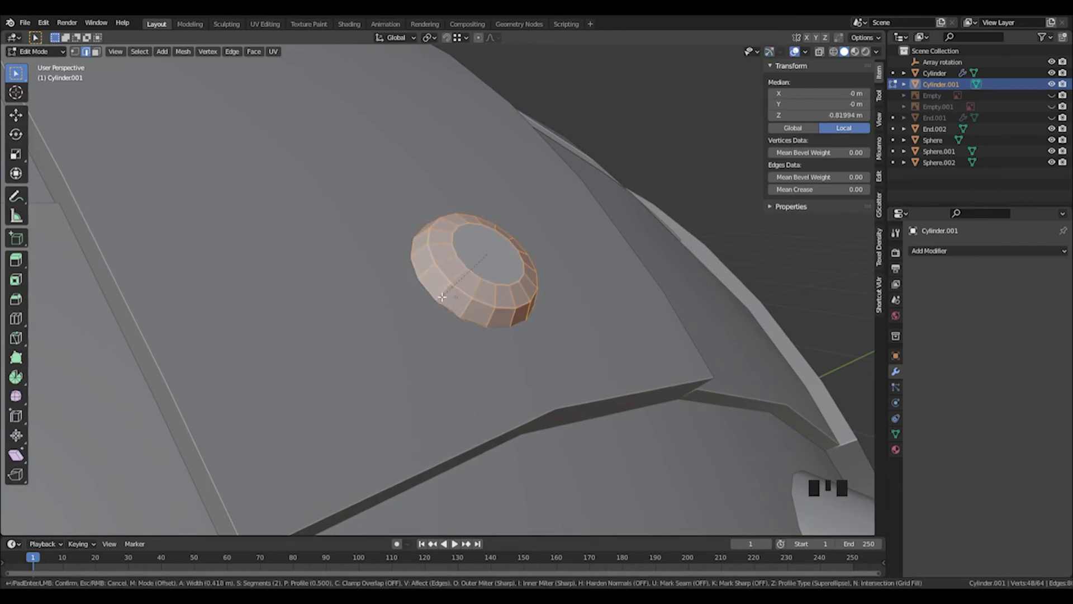
left_click(449, 294)
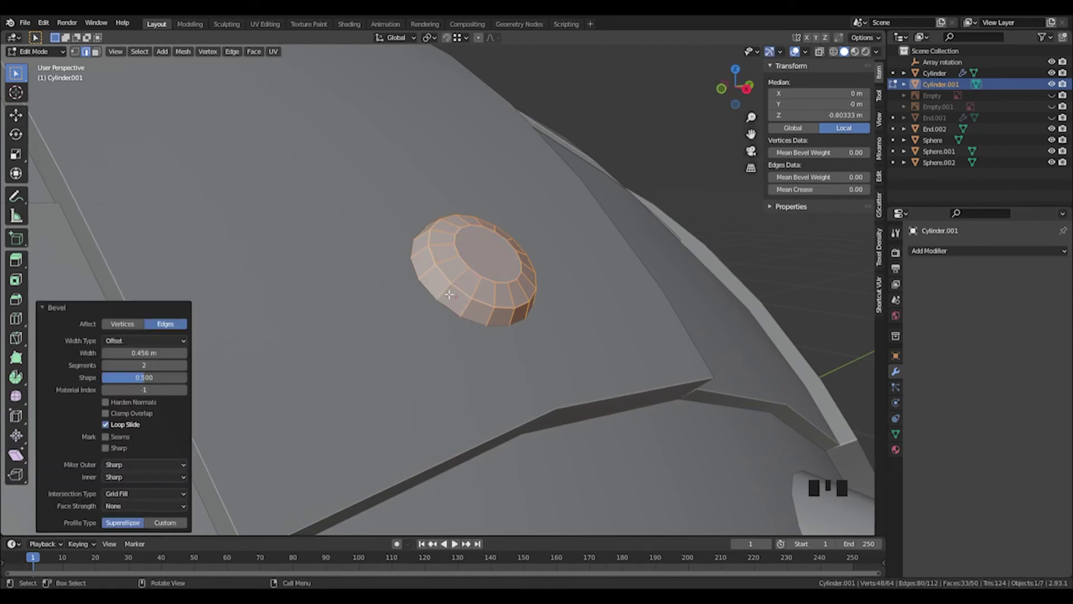
Delete the small cylinder's hidden underside cap together with the ring of side faces adjoining it
mouse_move(497, 263)
middle_mouse_down()
mouse_move(523, 276)
mouse_move(501, 300)
mouse_move(553, 271)
mouse_move(520, 271)
mouse_move(484, 291)
mouse_move(527, 251)
mouse_move(515, 251)
mouse_move(536, 254)
middle_mouse_up()
left_click(523, 278)
key("3")
left_click(529, 276)
key("ctrl+KP_Add")
scroll(512, 279, "down", 1)
key("z")
left_click(506, 247)
key("z")
left_click(536, 253)
key("x")
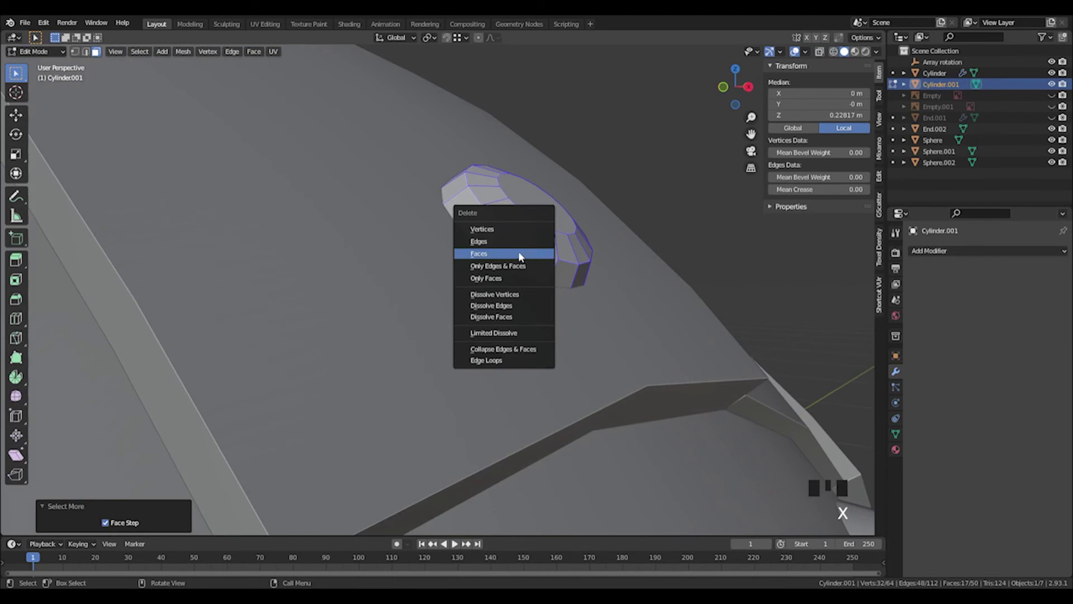
left_click(520, 254)
Inset the rivet's flat outer face by about 0.235 m and extrude it inward about 0.008 m to form a recess
middle_click_drag(658, 192, 414, 249)
left_click(367, 278)
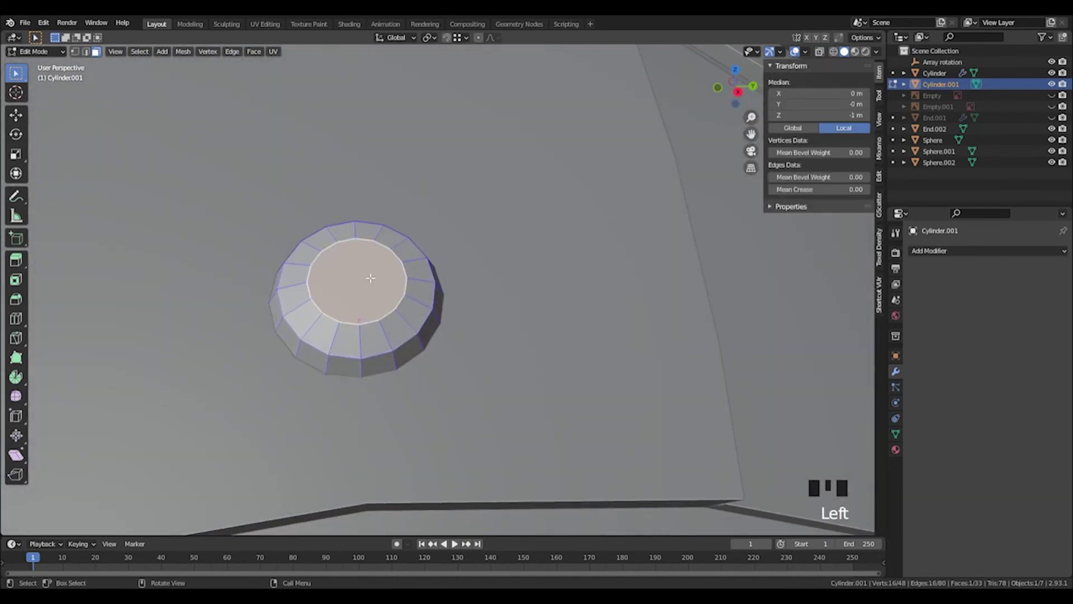
key("i")
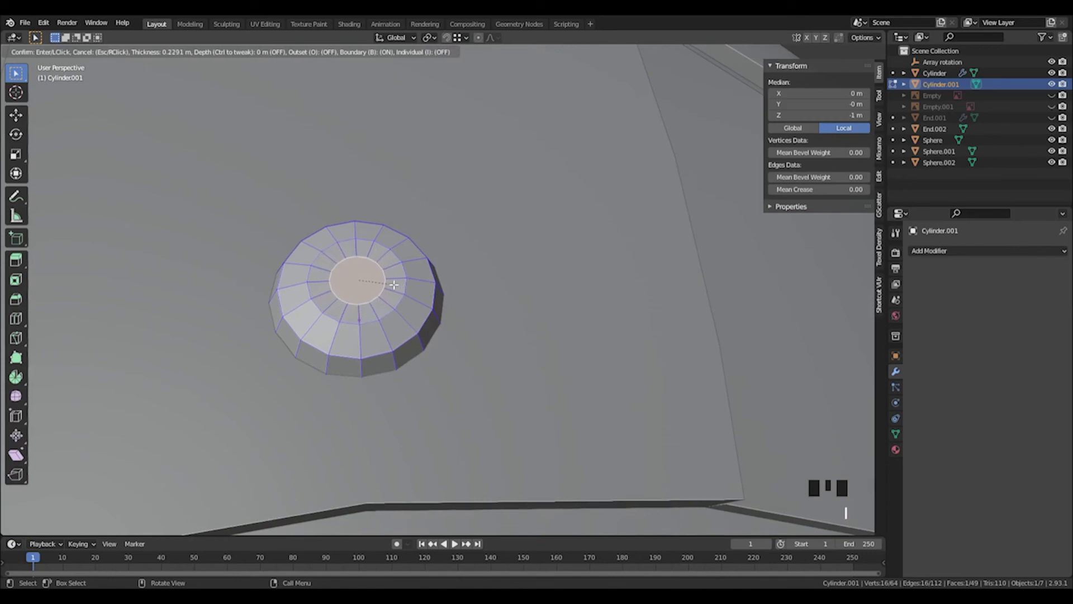
left_click(394, 284)
middle_click_drag(396, 284, 479, 274)
scroll(481, 274, "up", 2)
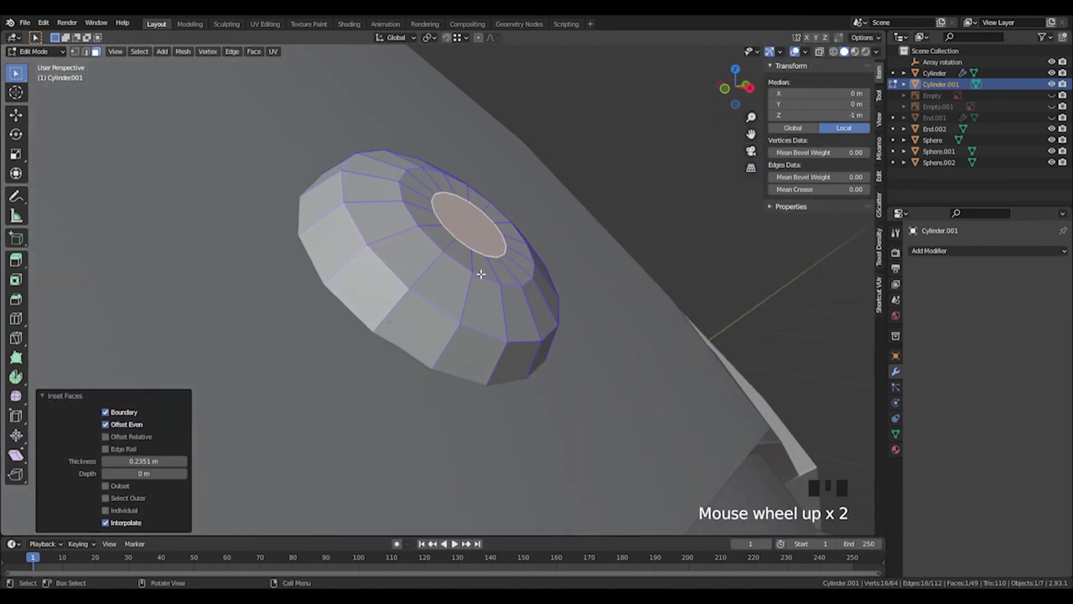
key("e")
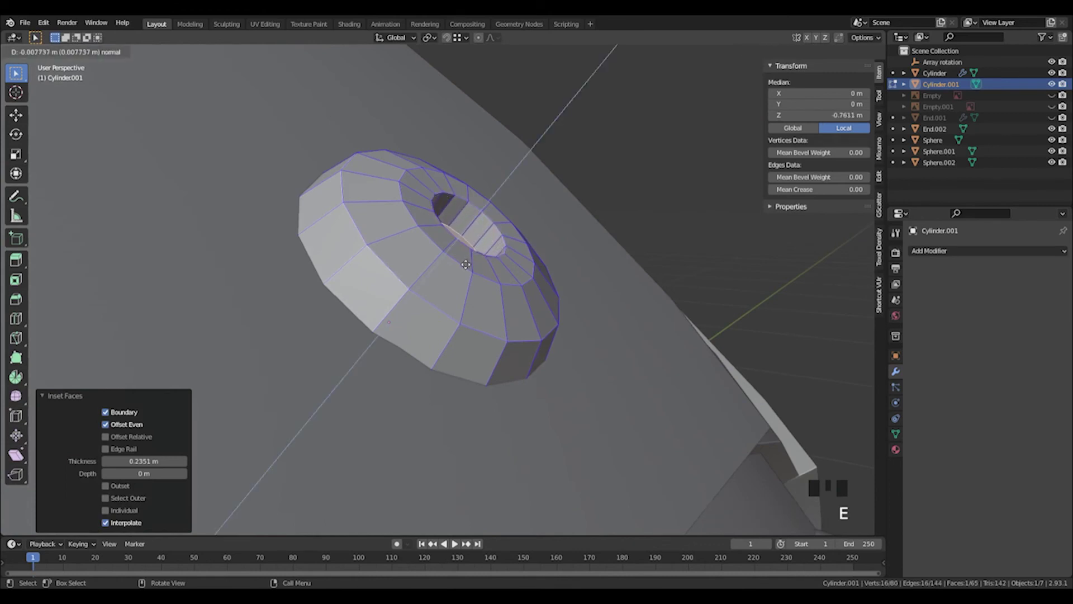
left_click(469, 262)
left_click(615, 208)
middle_click_drag(615, 208, 479, 272)
scroll(479, 271, "down", 1)
key("Tab")
Apply smooth shading to the sphere panels and to the rivet
left_click(327, 299)
left_click(328, 298)
right_click(329, 294)
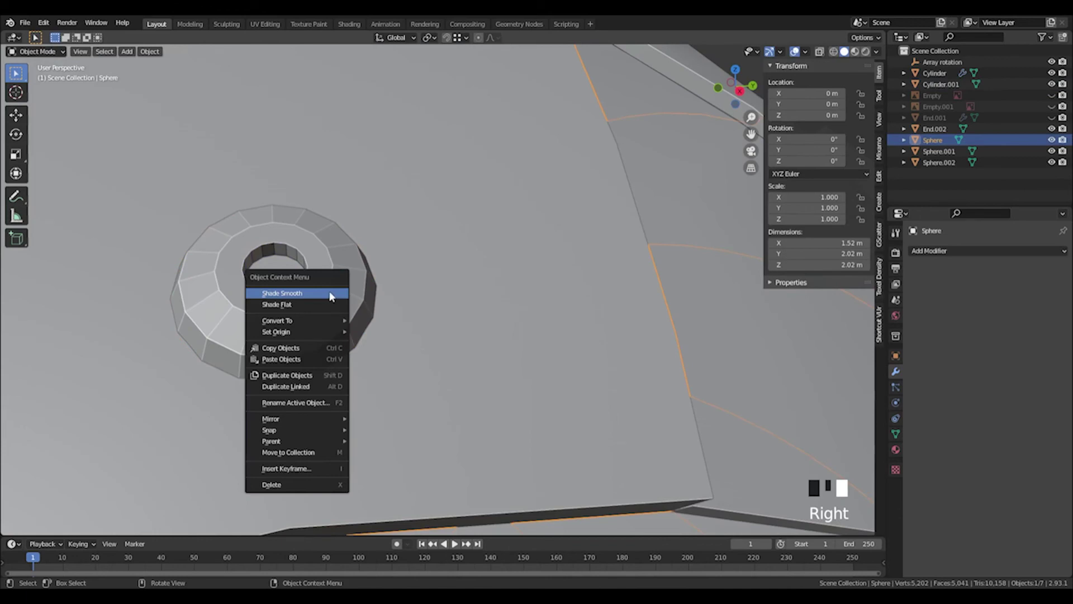
left_click(330, 293)
left_click(330, 291)
right_click(338, 288)
left_click(342, 289)
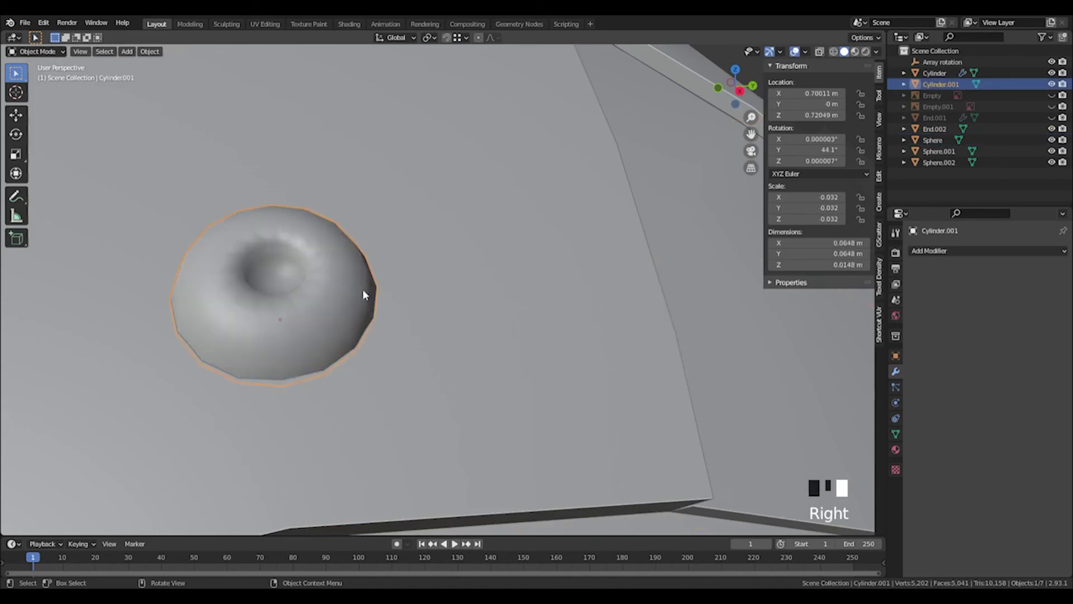
Enable Auto Smooth on the rivet's mesh with an angle of about 52.8°
left_click(898, 403)
left_click(895, 385)
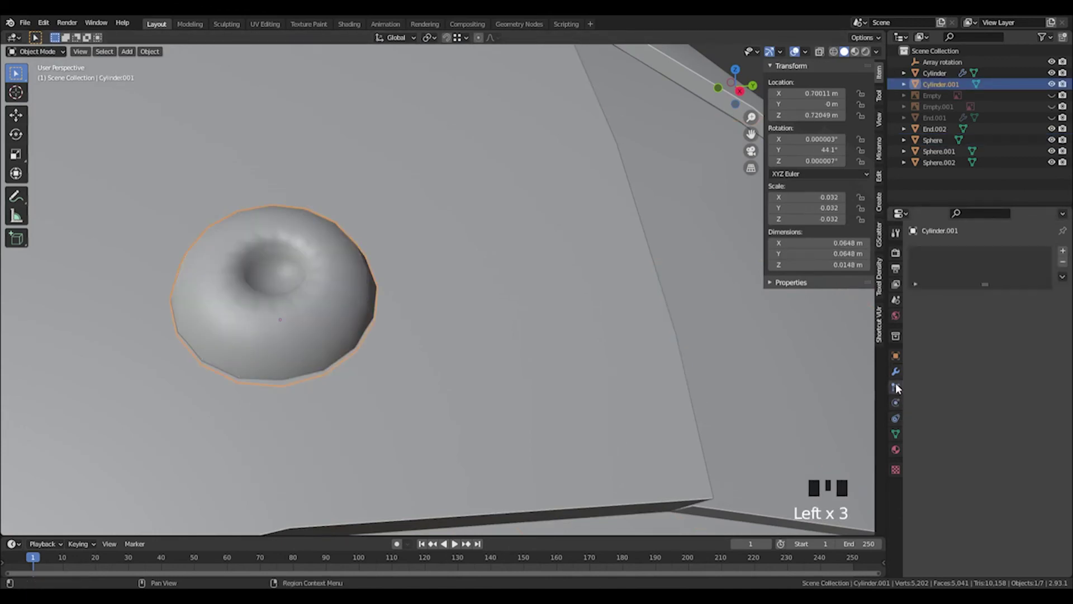
left_click(896, 371)
left_click(896, 432)
left_click(974, 458)
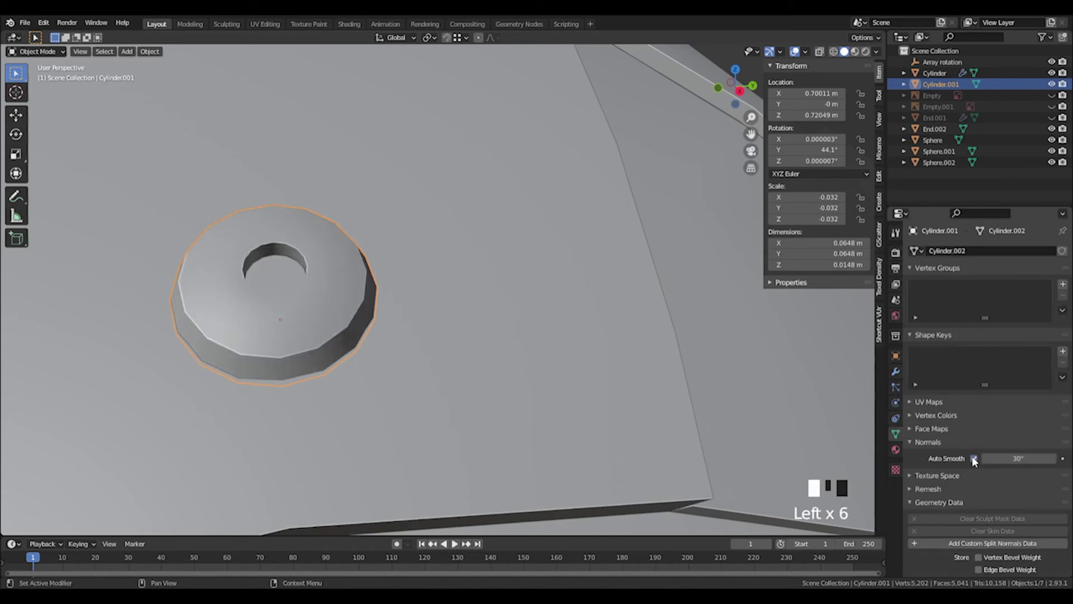
scroll(382, 295, "up", 2)
middle_click_drag(383, 296, 424, 275)
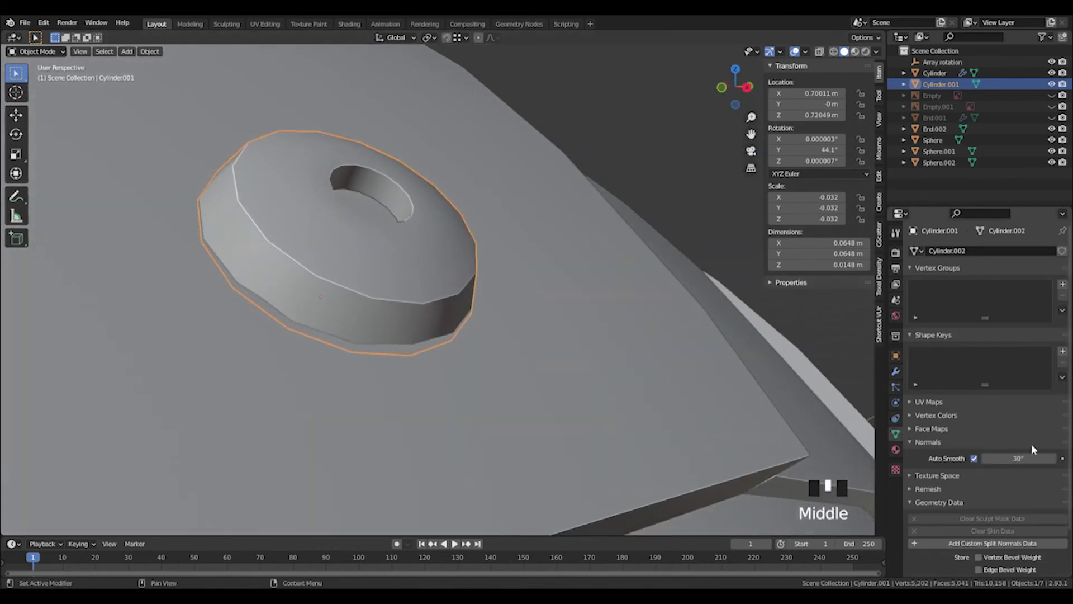
left_click_drag(1018, 458, 1031, 458)
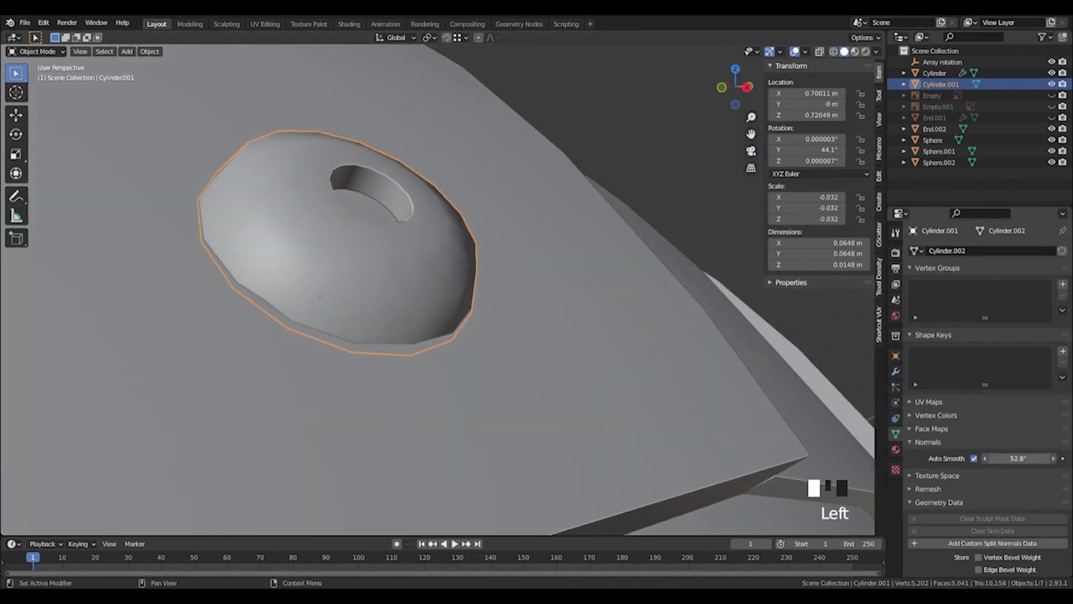
scroll(550, 323, "down", 5)
left_click(605, 166)
key("Tab")
key("Tab")
left_click(629, 164)
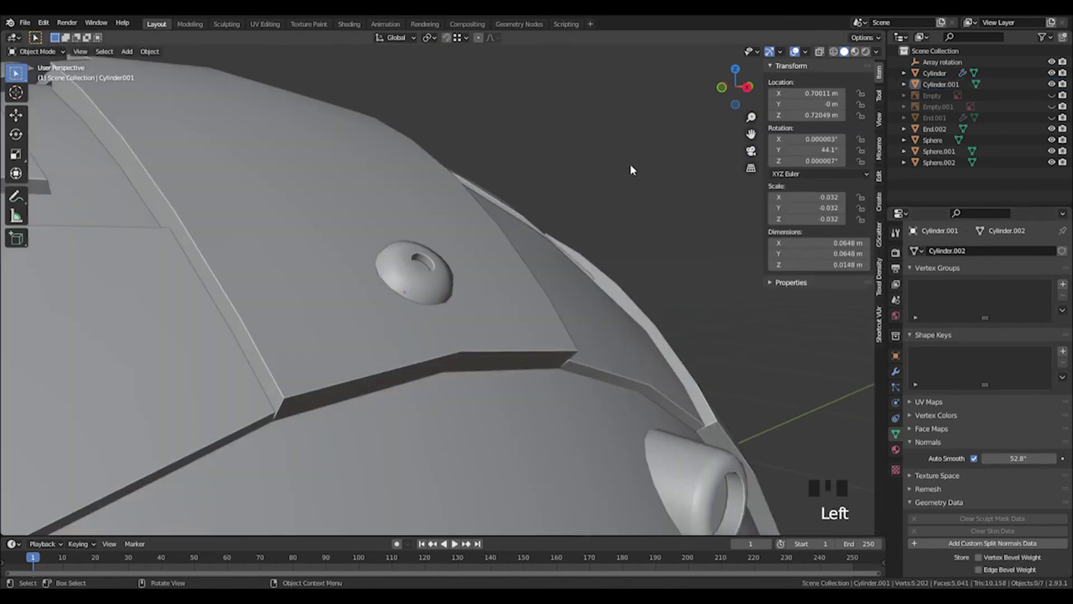
Apply all transforms to the rivet: location, rotation and scale
scroll(631, 169, "down", 5)
middle_click_drag(582, 228, 423, 285)
left_click(423, 286)
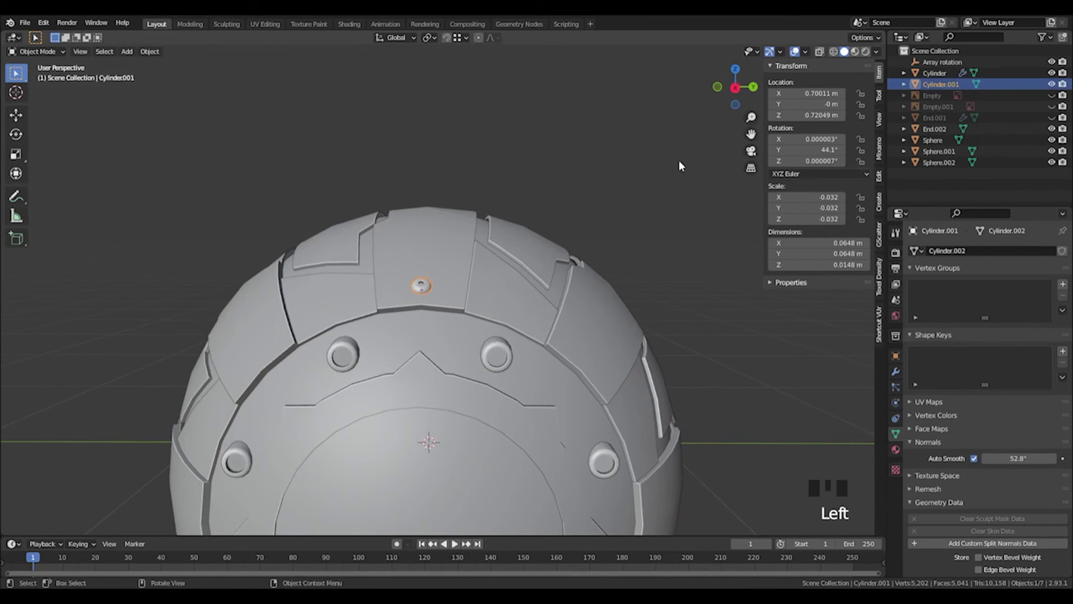
key("ctrl+a")
left_click(632, 150)
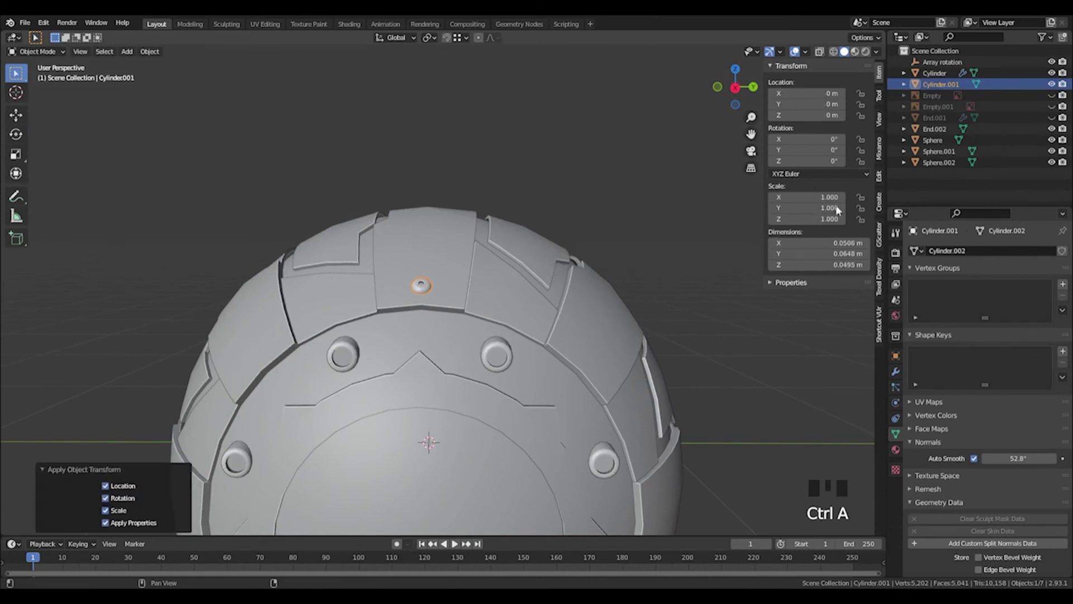
Add an Array modifier to the rivet with count 8, relative X factor 0 and the Array rotation empty as object offset
middle_click_drag(592, 142, 605, 168)
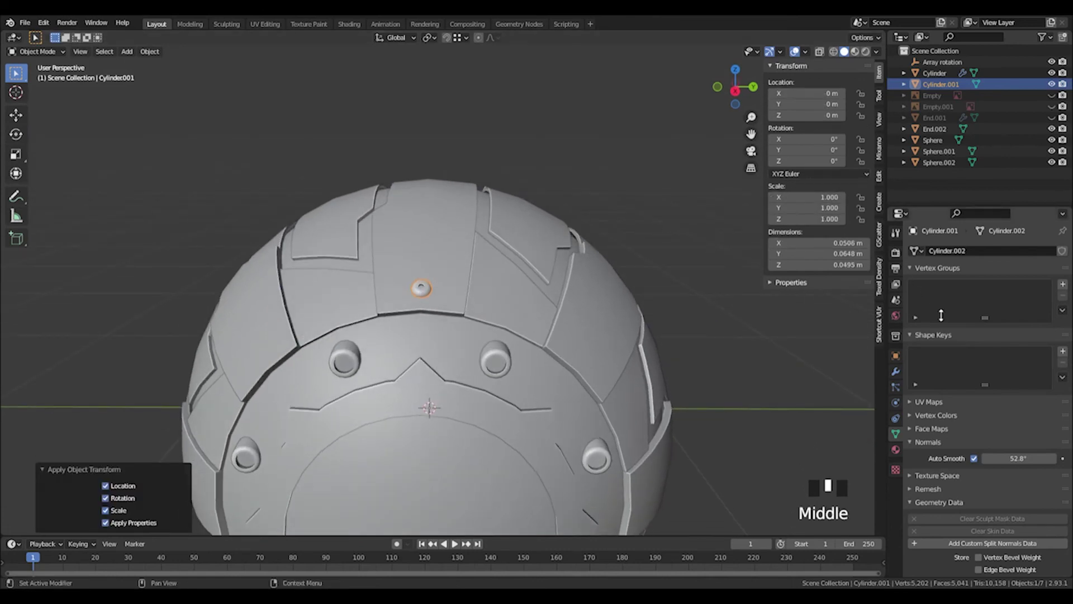
left_click(897, 371)
left_click(971, 251)
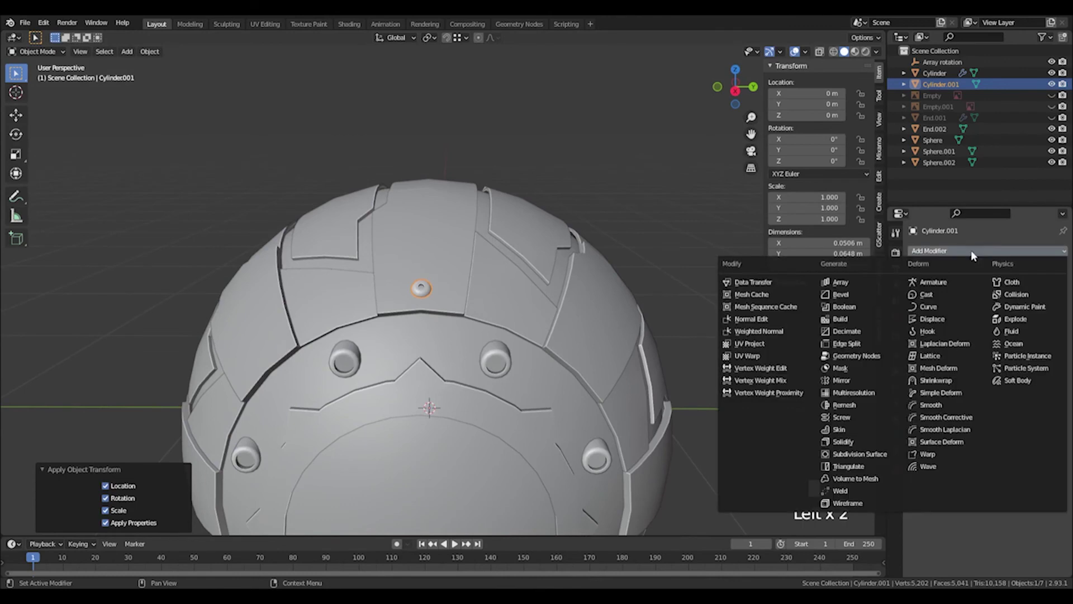
left_click(847, 280)
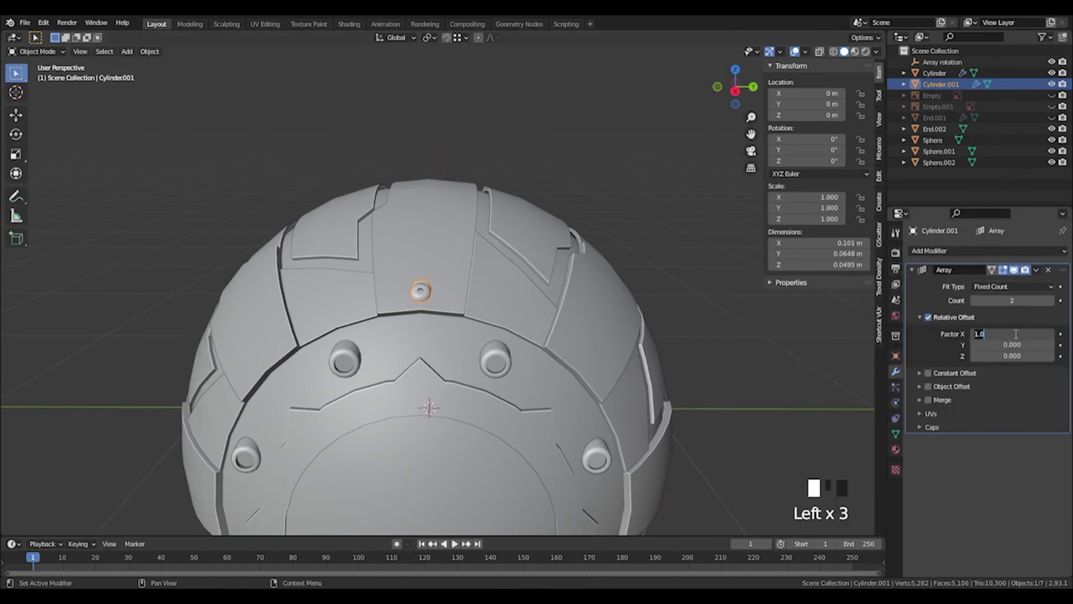
left_click(920, 386)
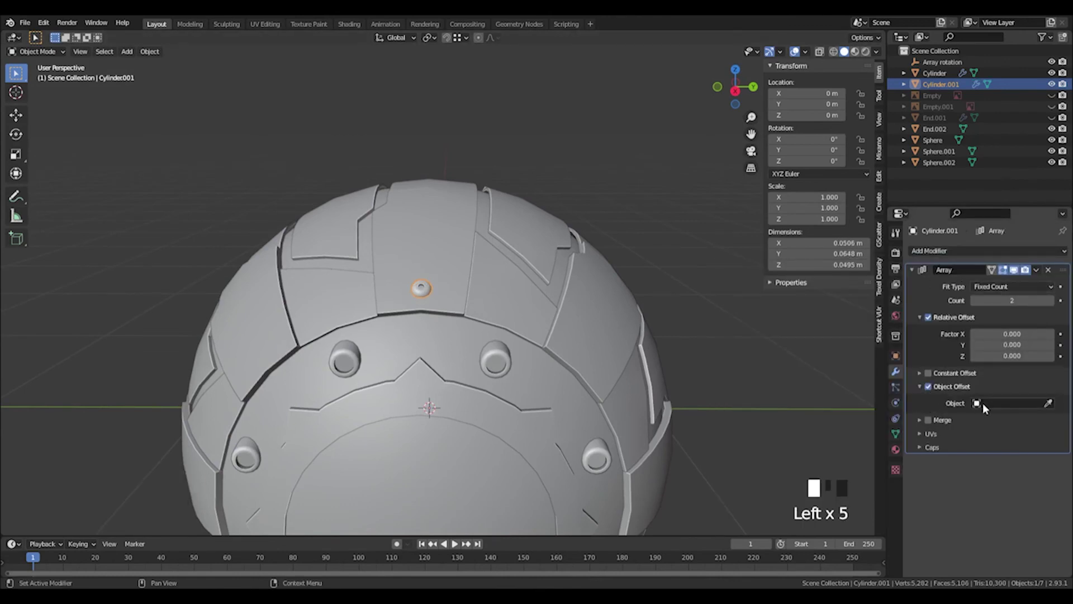
left_click(983, 403)
left_click(979, 420)
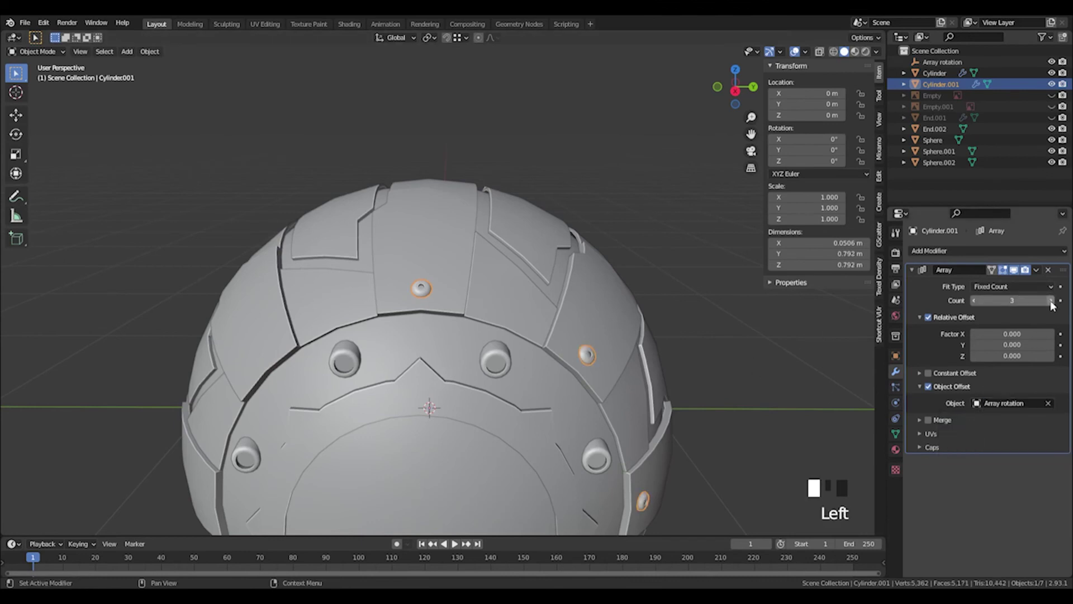
left_click(696, 224)
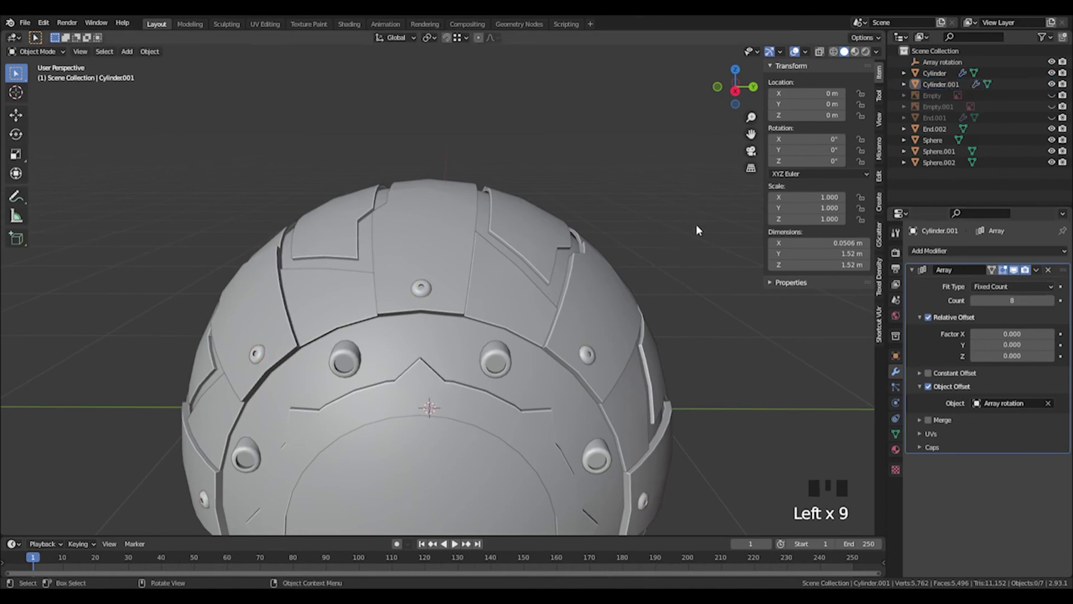
Apply the rivet's Array modifier to make the ring of rivets real geometry
scroll(513, 301, "down", 3)
middle_click_drag(513, 300, 498, 232)
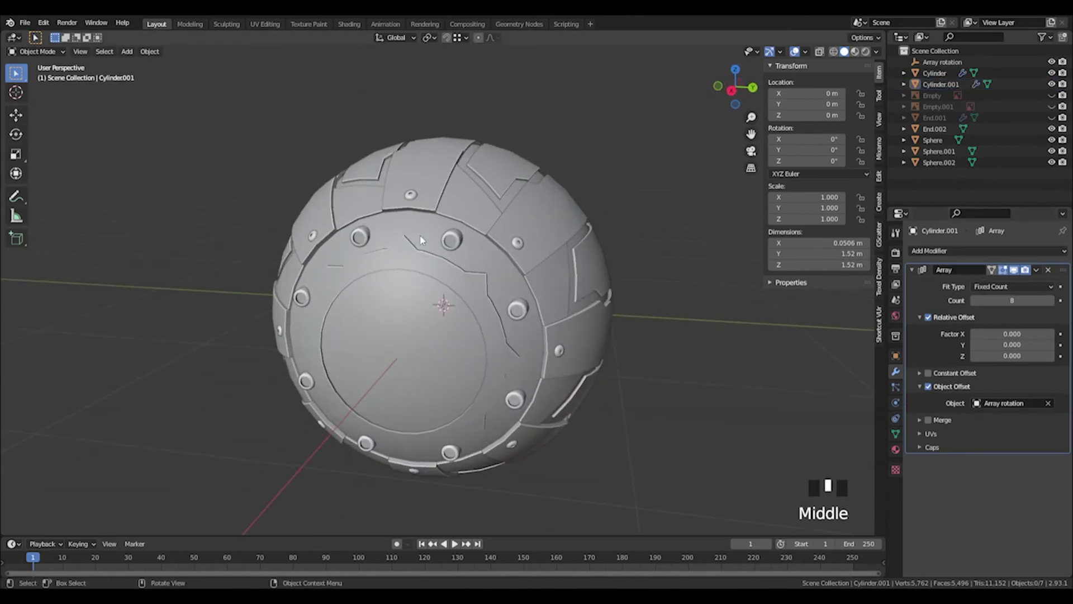
middle_click_drag(423, 240, 530, 231)
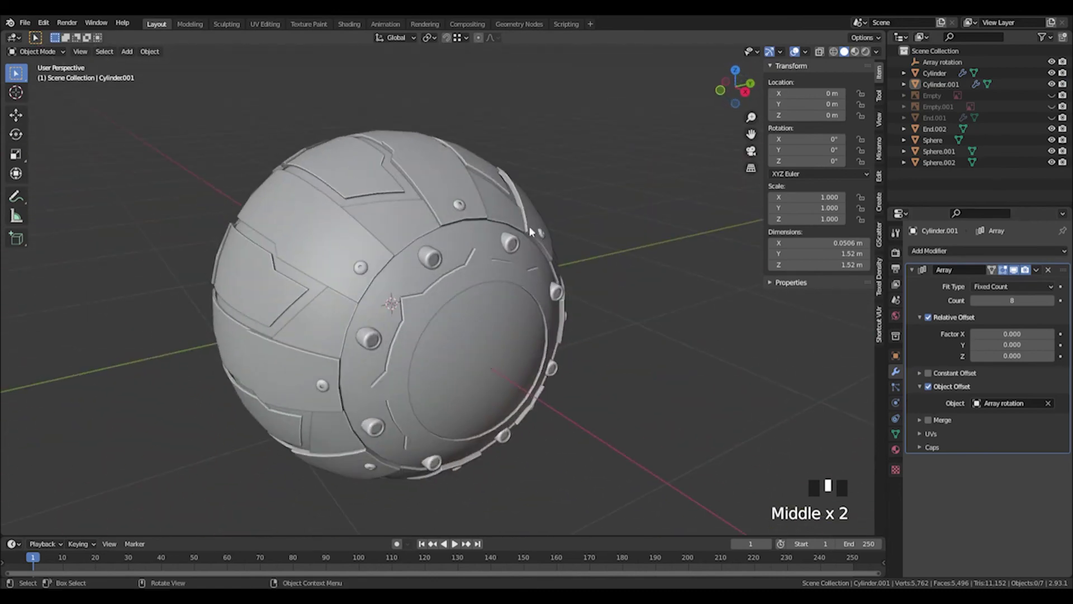
left_click(1037, 270)
left_click(980, 282)
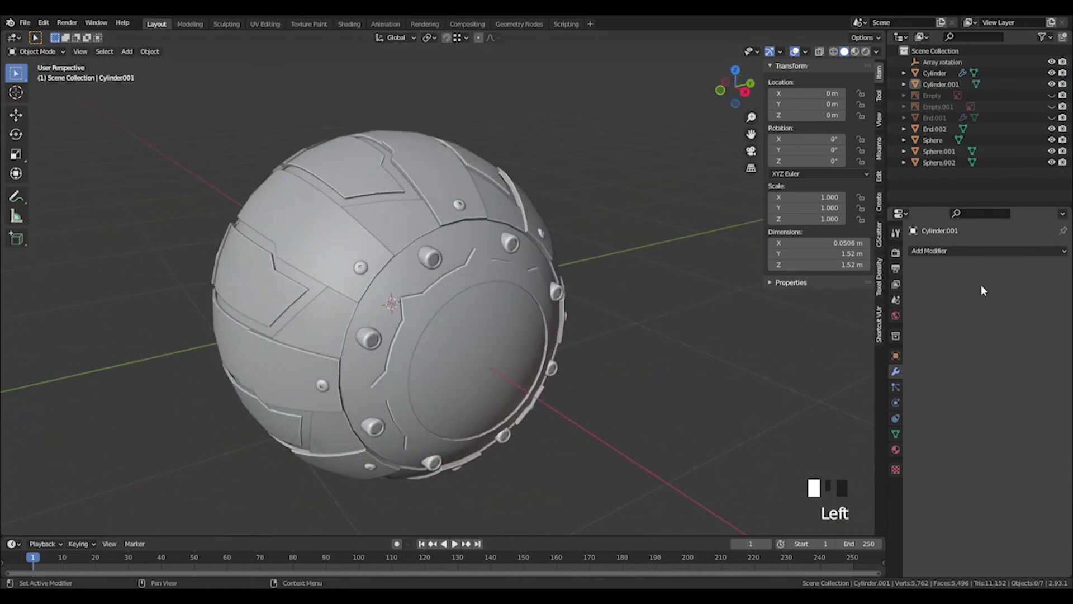
Add a Mirror modifier on the X axis to copy the rivet ring onto the sphere's opposite end
scroll(473, 223, "down", 2)
left_click(453, 234)
middle_click_drag(481, 230, 668, 210)
left_click(994, 258)
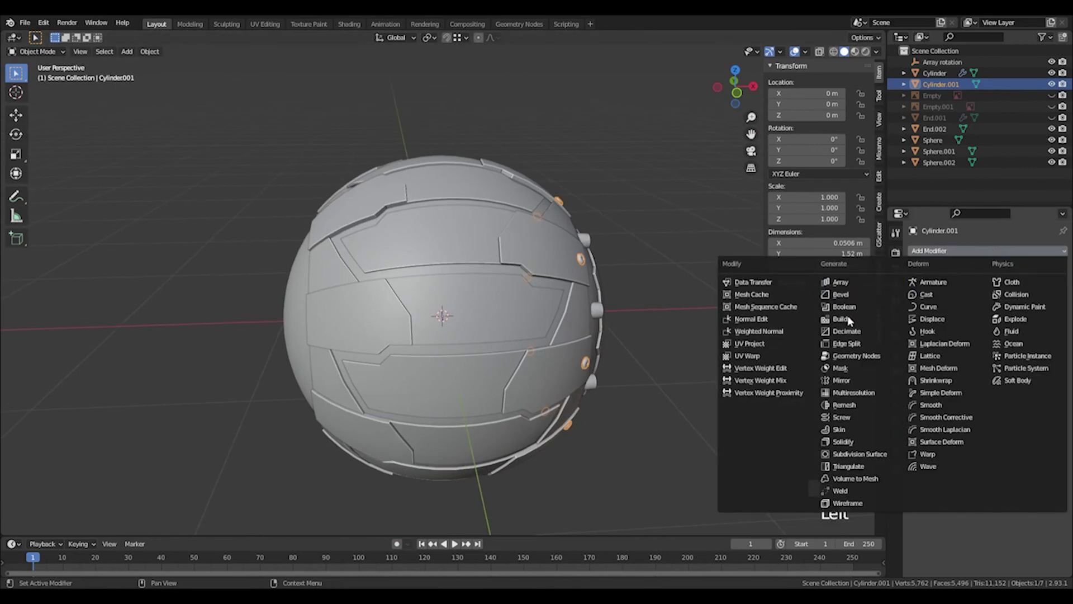
left_click(828, 369)
middle_click_drag(433, 269, 498, 253)
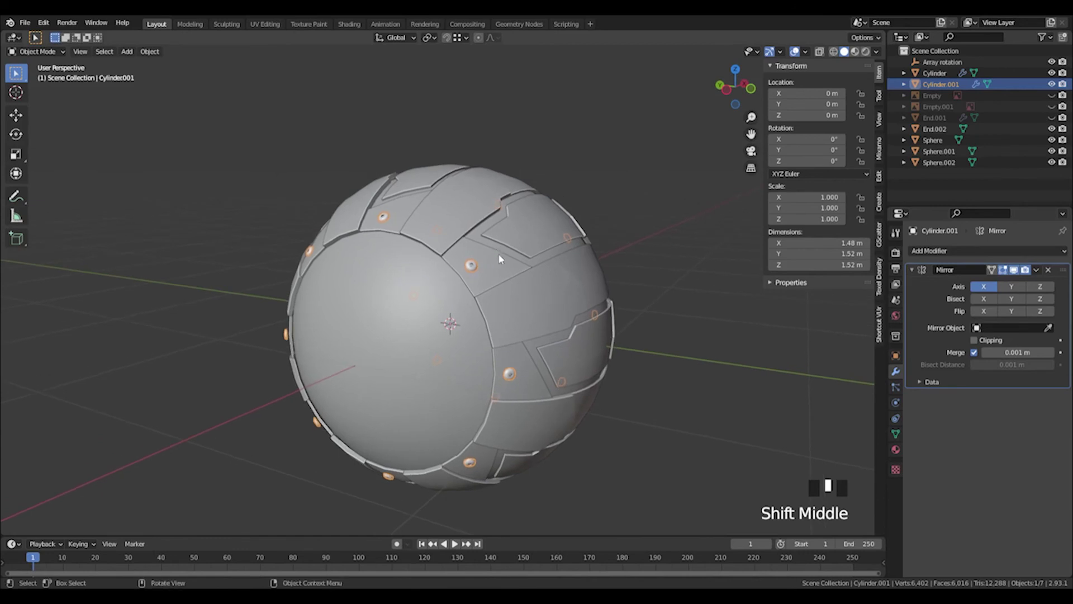
Rotate the rivet rings 22.5° about the global X axis and apply their Mirror modifier
scroll(498, 253, "up", 2)
key("r")
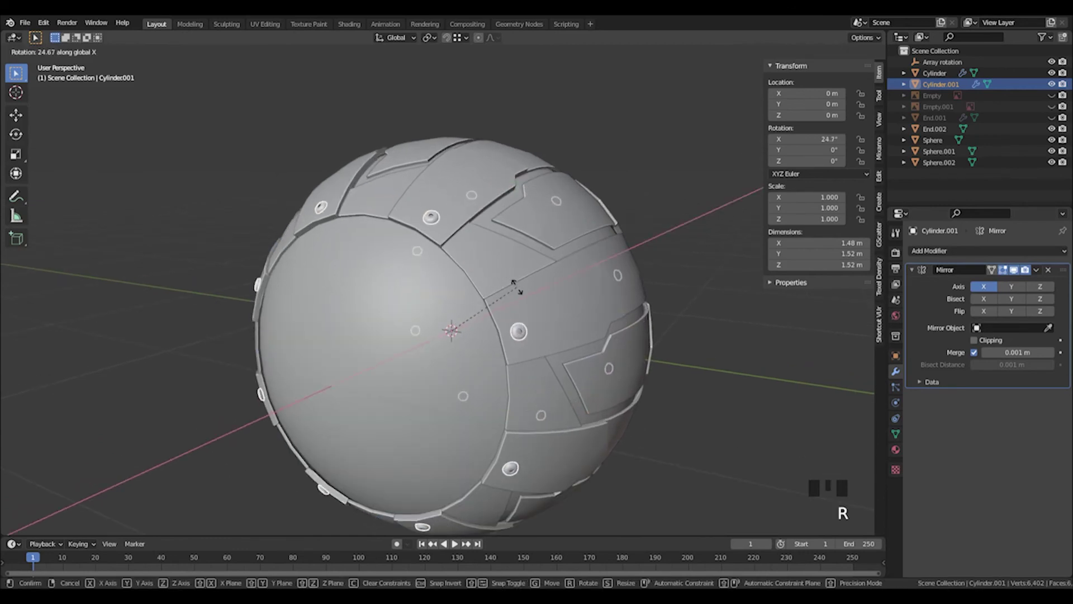
left_click(517, 289)
left_click(831, 141)
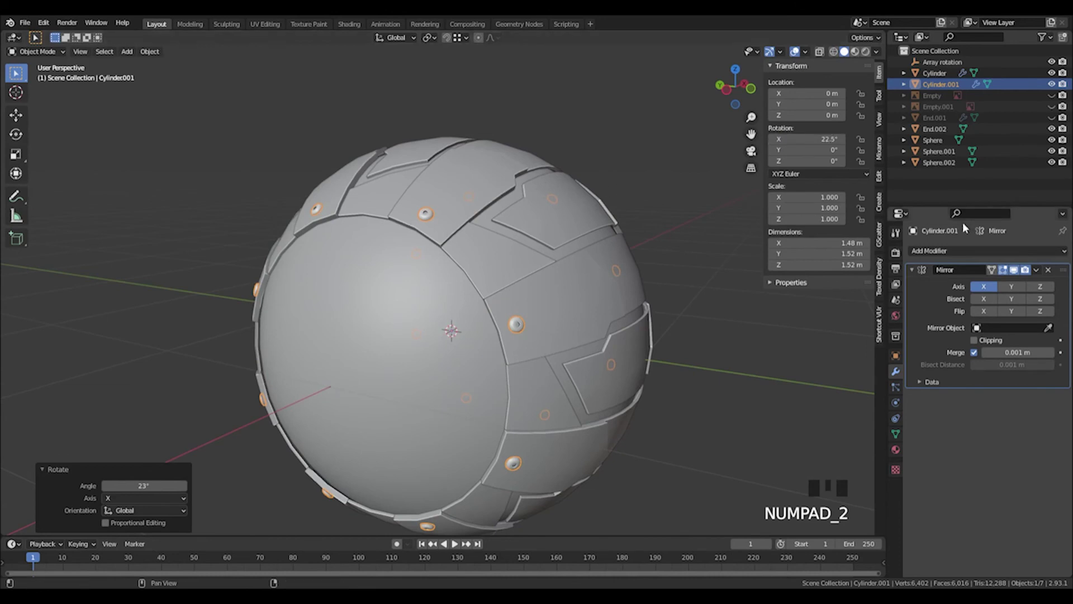
left_click(1035, 270)
left_click(989, 282)
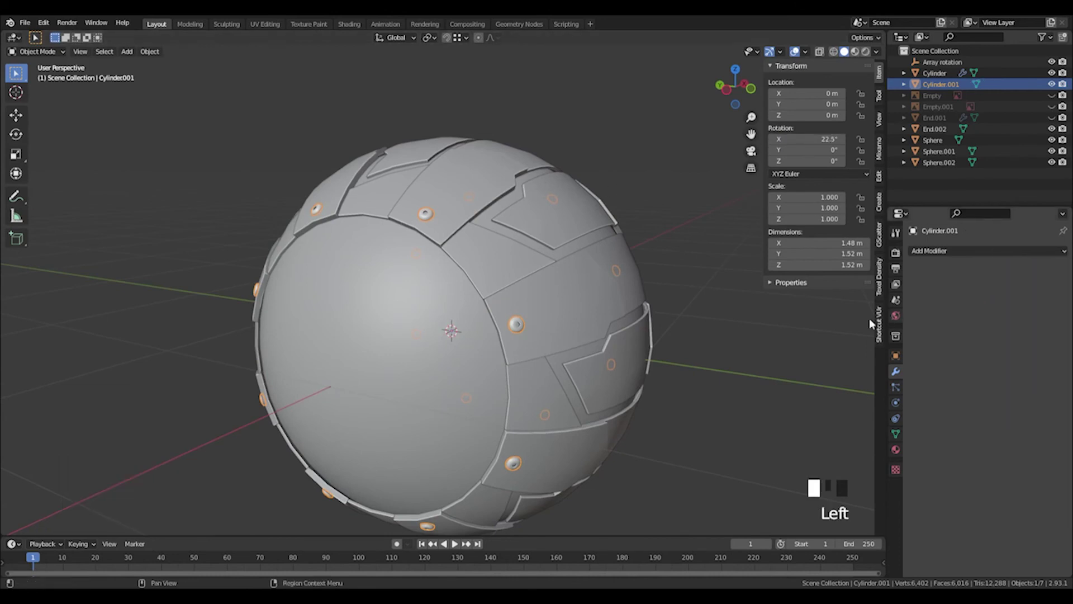
middle_click_drag(749, 381, 592, 381)
left_click(740, 386)
middle_click_drag(526, 321, 395, 274)
left_click(555, 301)
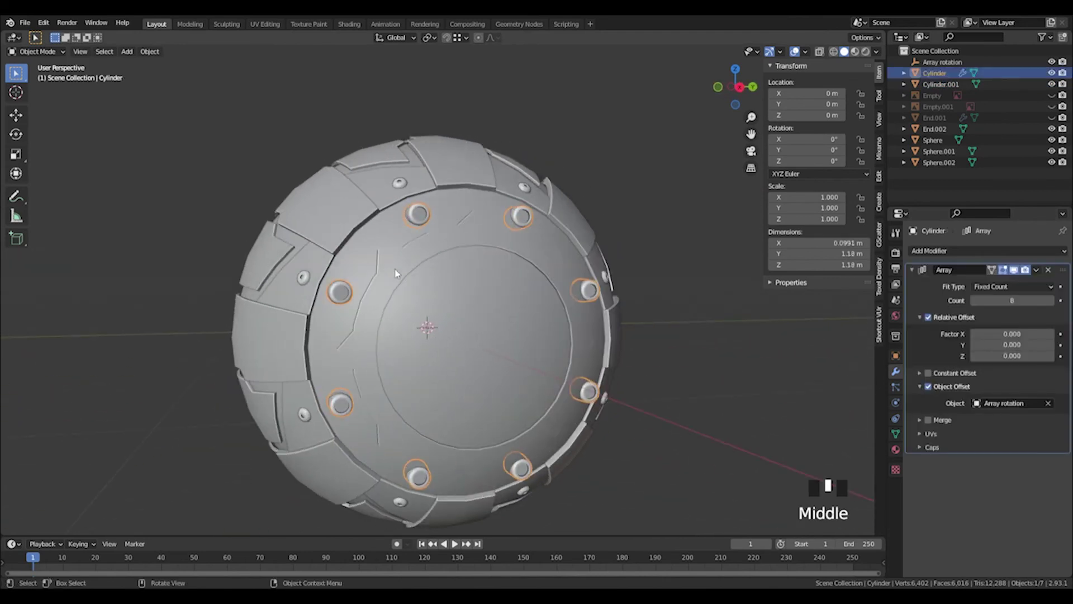
left_click(391, 264, "shift")
left_click(397, 268, "shift")
left_click(398, 269, "shift")
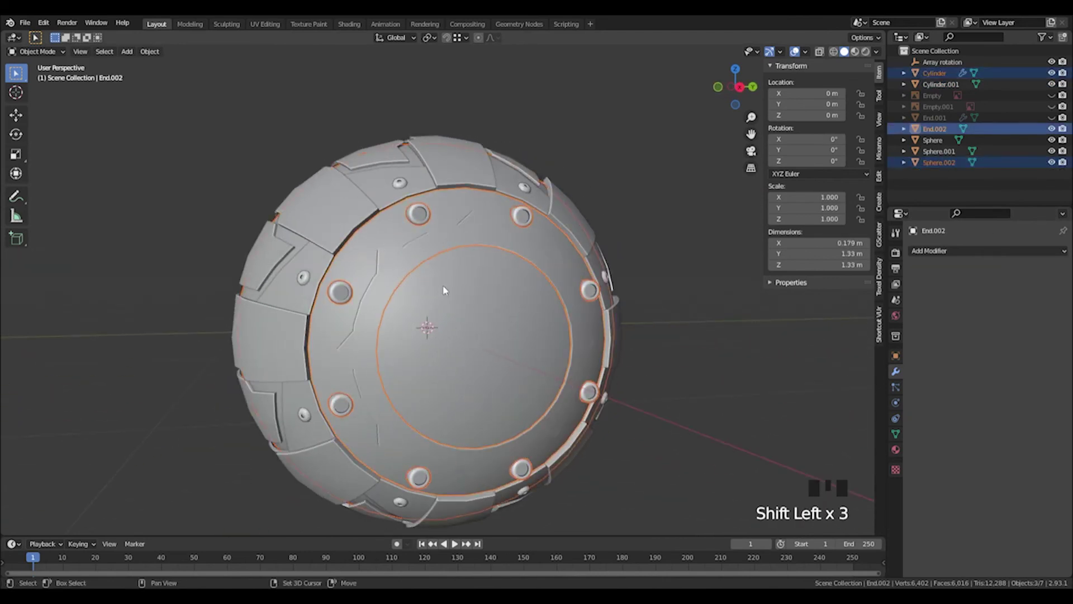
middle_click_drag(471, 267, 503, 232)
left_click(503, 232)
left_click(516, 263, "shift")
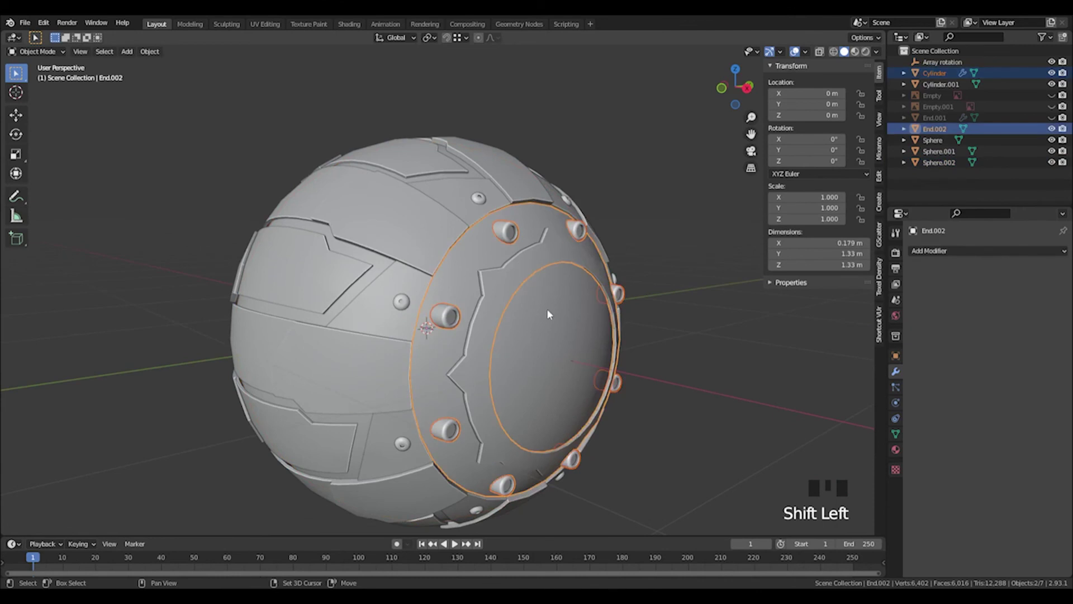
left_click(548, 319, "shift")
middle_click_drag(547, 314, 662, 261)
left_click(662, 260)
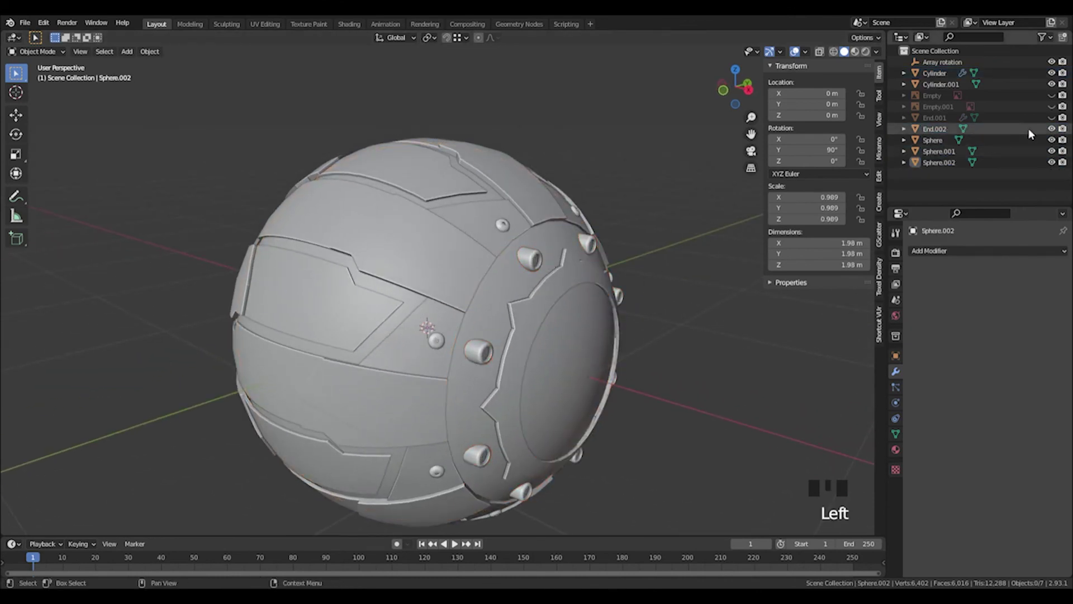
Unhide the central end disc and, in material preview, join it with the end cap into the stud object
left_click(588, 337)
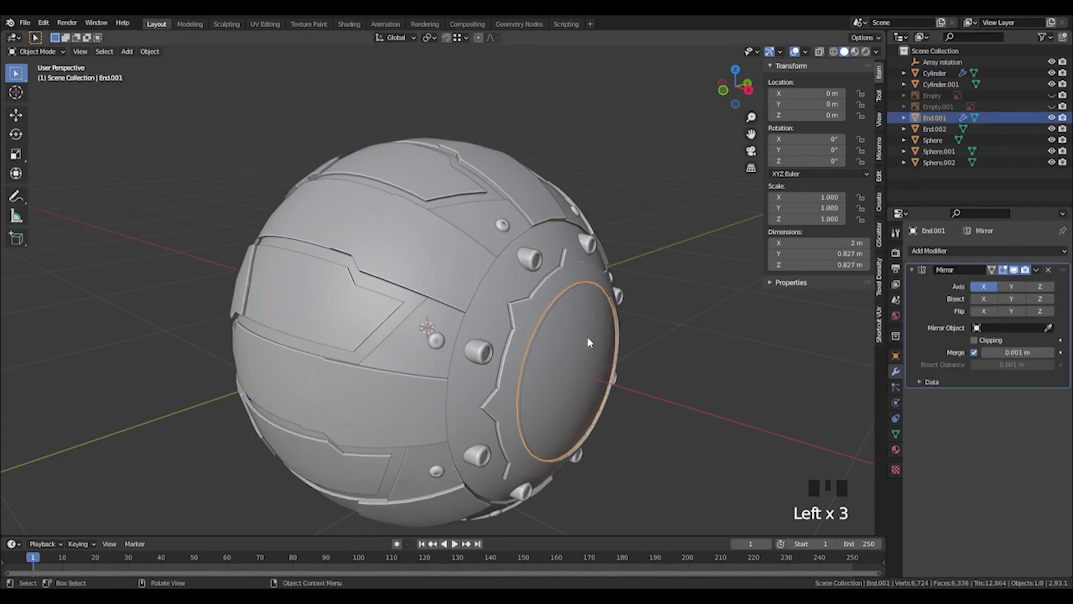
mouse_move(588, 336)
middle_mouse_down()
mouse_move(586, 321)
mouse_move(520, 269)
middle_mouse_up()
key("z")
left_click(532, 339)
left_click(519, 266, "shift")
left_click(512, 239, "shift")
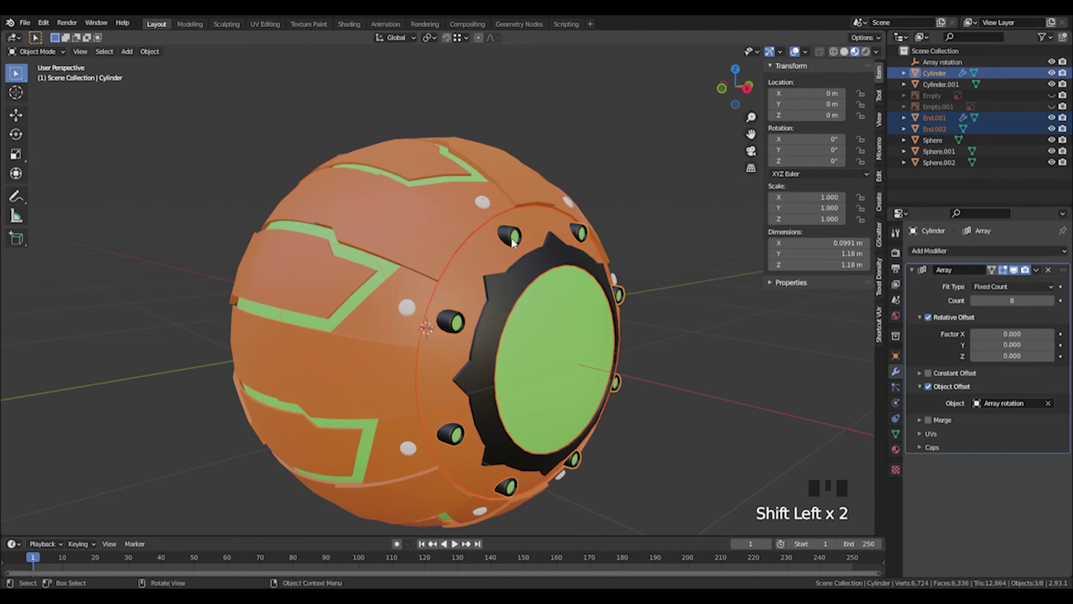
key("ctrl+j")
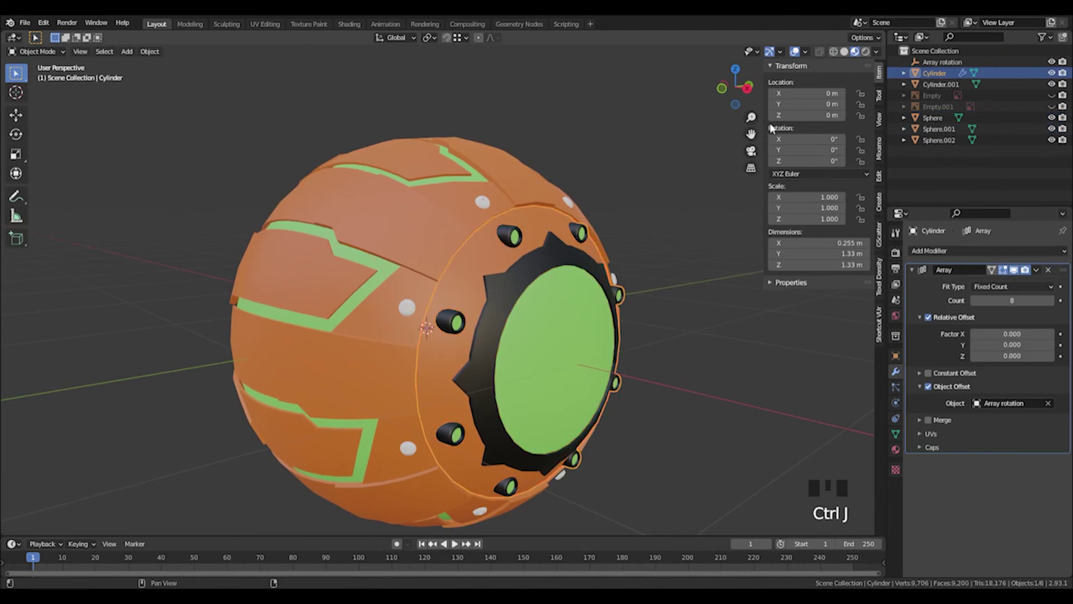
Apply the Array modifier on the joined end-cap object so its eight studs become real geometry
left_click(1049, 271)
key("ctrl+z")
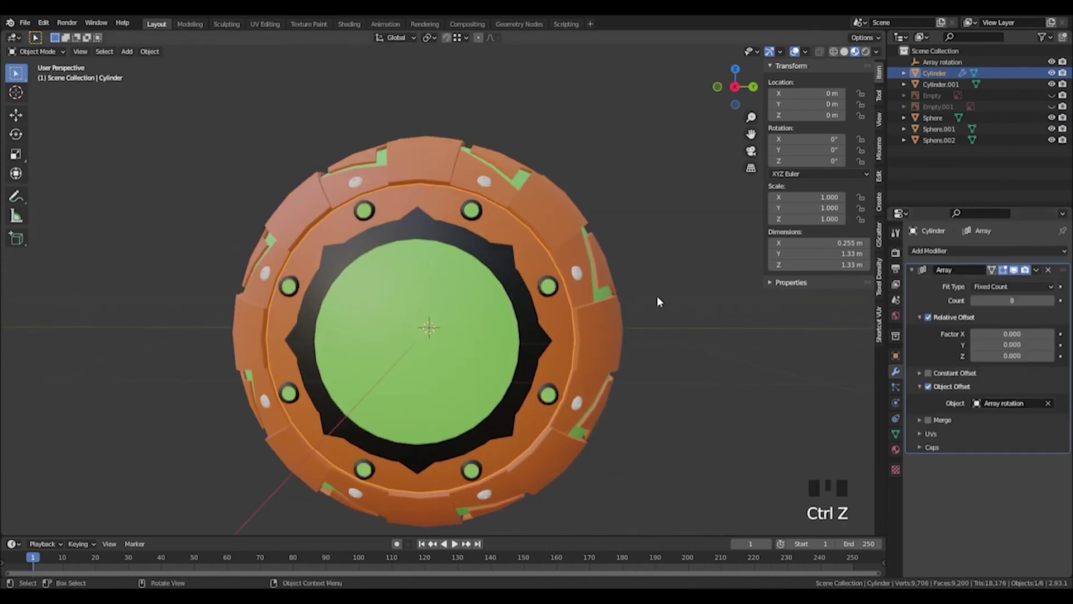
left_click(1037, 270)
left_click(990, 281)
middle_click_drag(699, 279, 799, 274)
key("g")
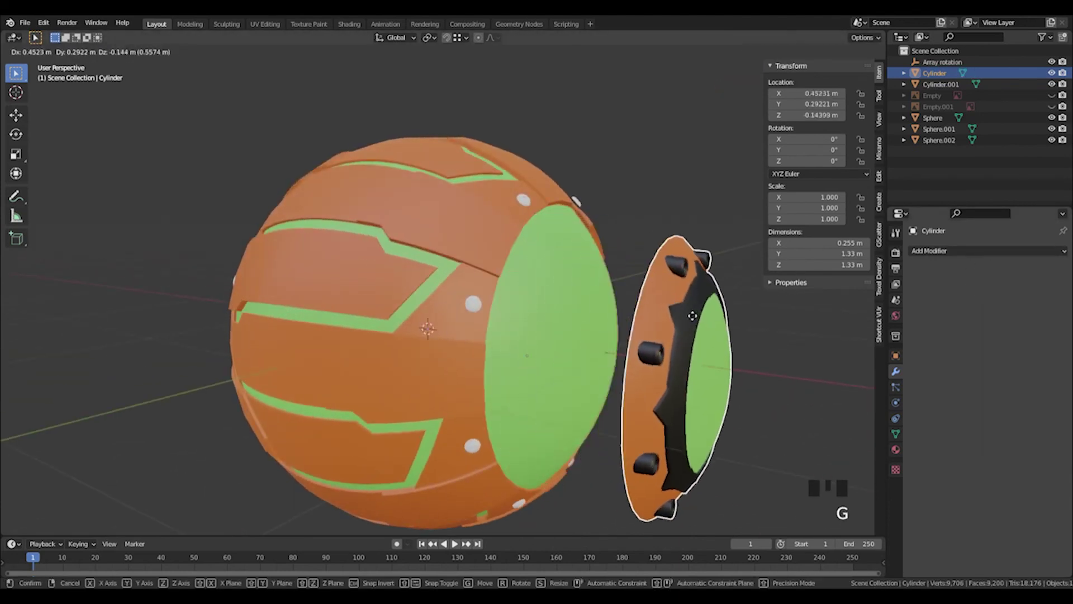
right_click(695, 270)
middle_click_drag(695, 270, 673, 271)
Add a Mirror modifier on the X axis to copy the complete end cap onto the sphere's opposite end
left_click(950, 251)
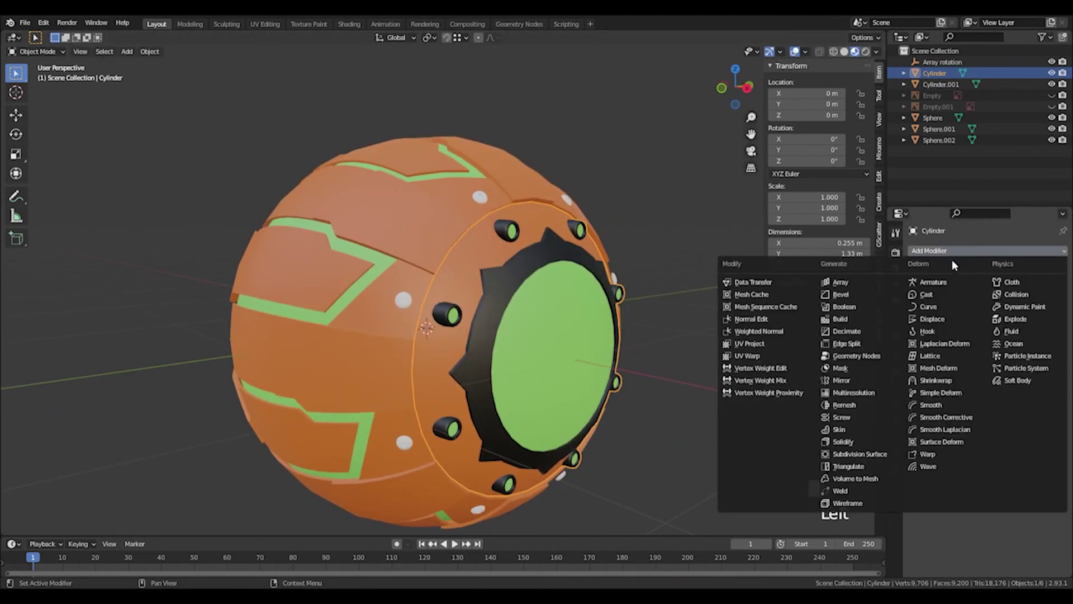
left_click(853, 384)
middle_click_drag(456, 339, 584, 273)
scroll(554, 363, "down", 3)
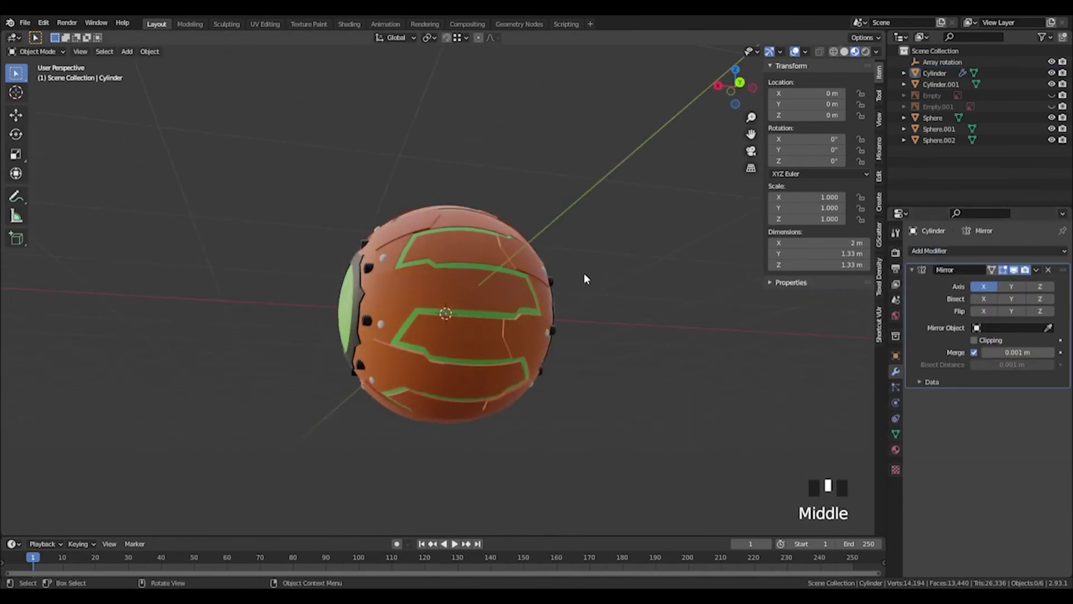
scroll(474, 323, "up", 3)
middle_click_drag(474, 323, 537, 331)
scroll(602, 363, "down", 2)
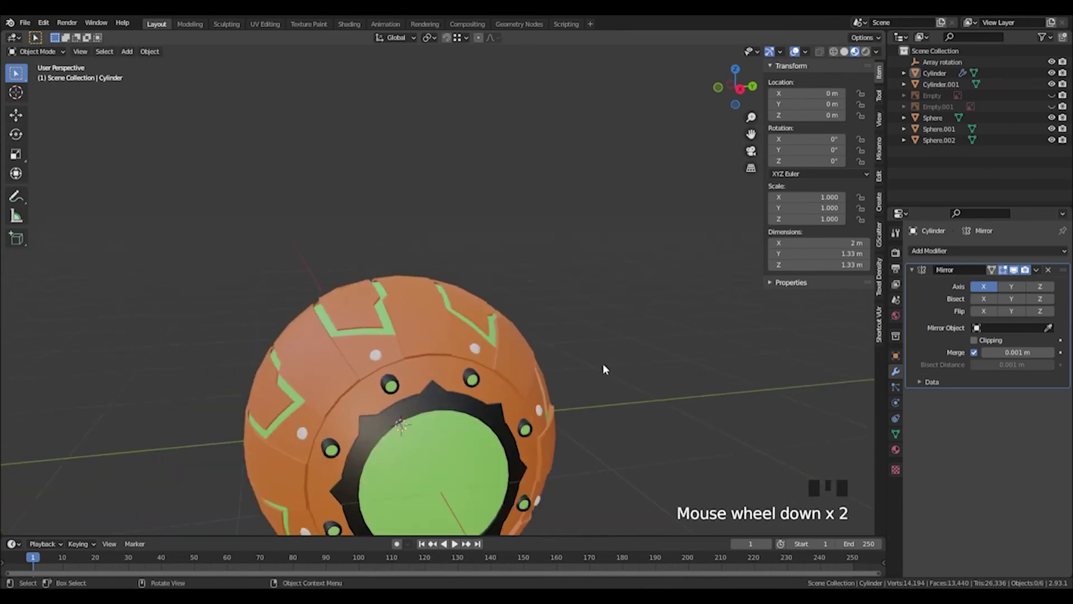
mouse_move(602, 363)
middle_mouse_down("shift")
mouse_move(490, 263)
mouse_move(522, 253)
mouse_move(461, 269)
middle_mouse_up("shift")
In solid shading, isolate the rivet rings object in local view and enter its Edit Mode
key("z")
middle_click_drag(645, 316, 319, 230)
left_click(428, 276)
scroll(447, 289, "up", 2)
key("KP_Divide")
key("Tab")
Select all rivets of the ring on the positive X end through wireframe display, and return to solid shading
key("z")
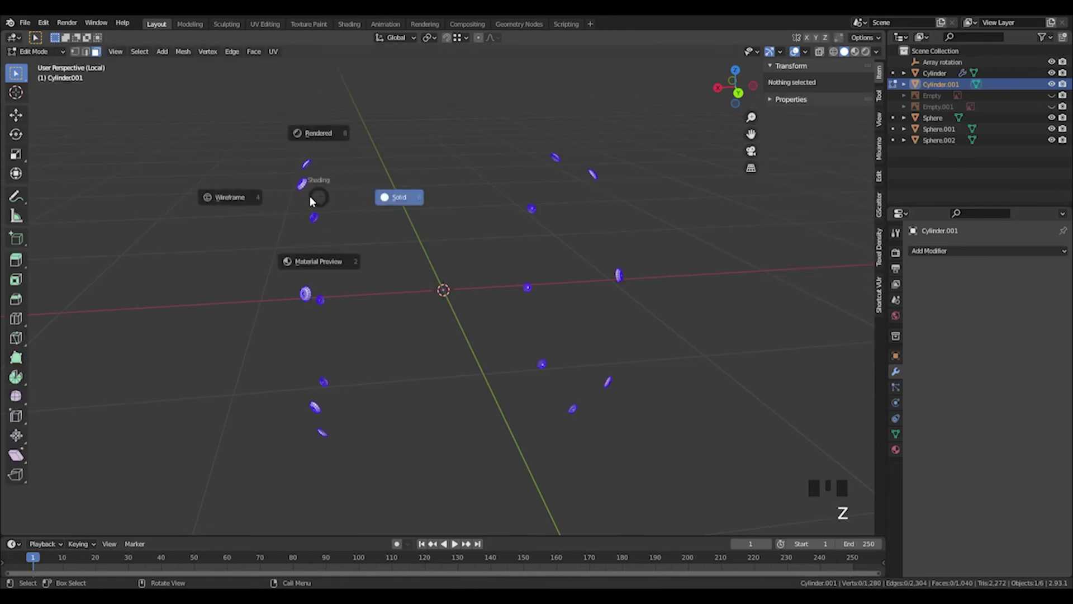
left_click(255, 193)
left_click_drag(232, 122, 385, 497)
middle_click_drag(366, 342, 395, 337)
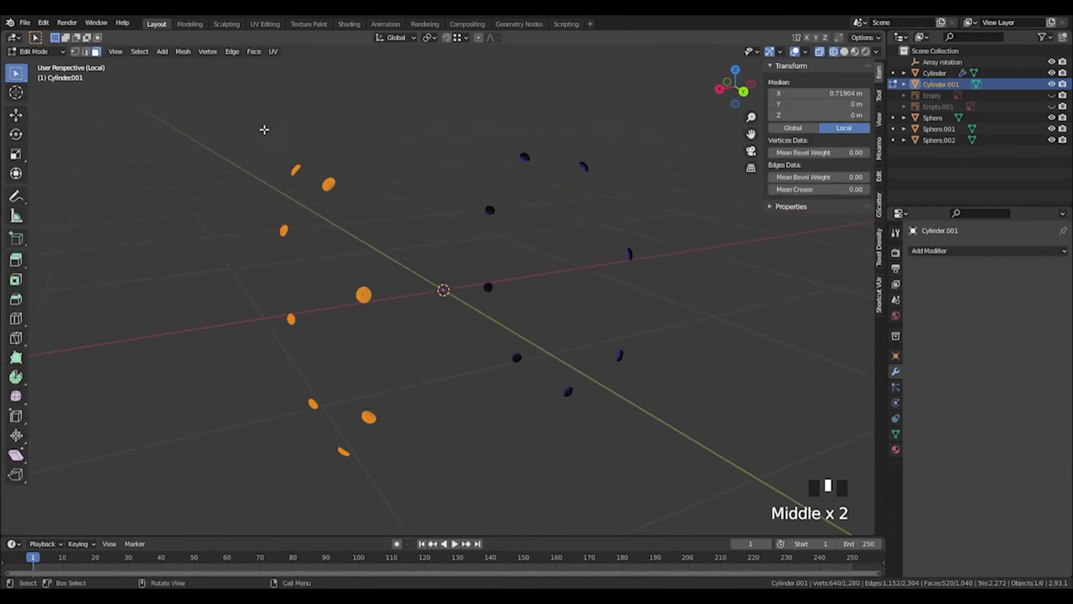
middle_click_drag(393, 466, 374, 376)
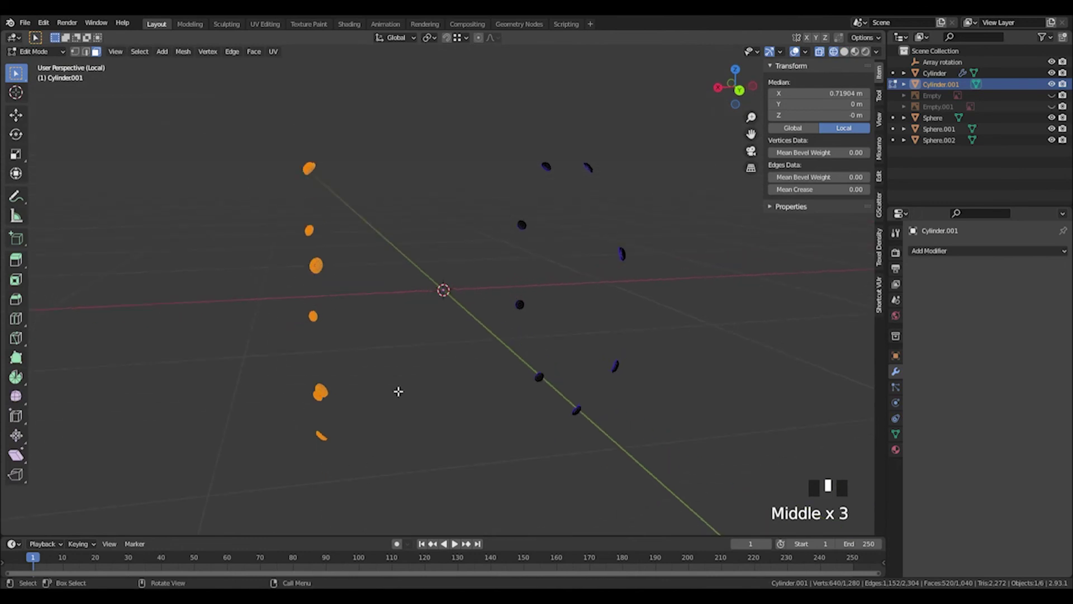
key("z")
left_click(476, 387)
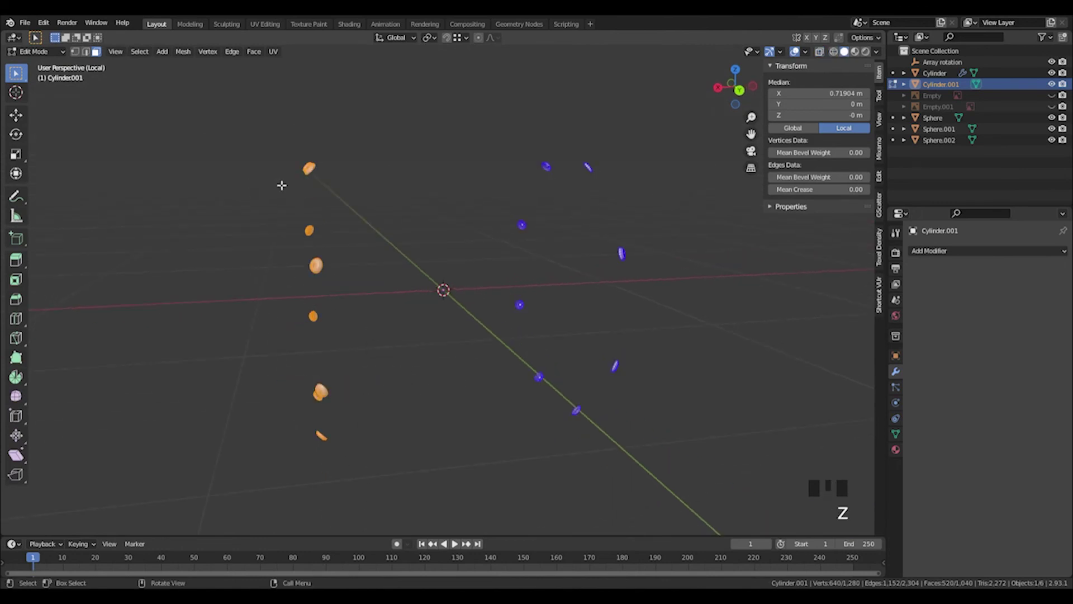
Try box-selecting the same rivet ring in solid shading and check which faces are selected
left_click_drag(219, 69, 383, 468)
middle_click_drag(383, 392, 530, 299)
scroll(530, 299, "up", 4)
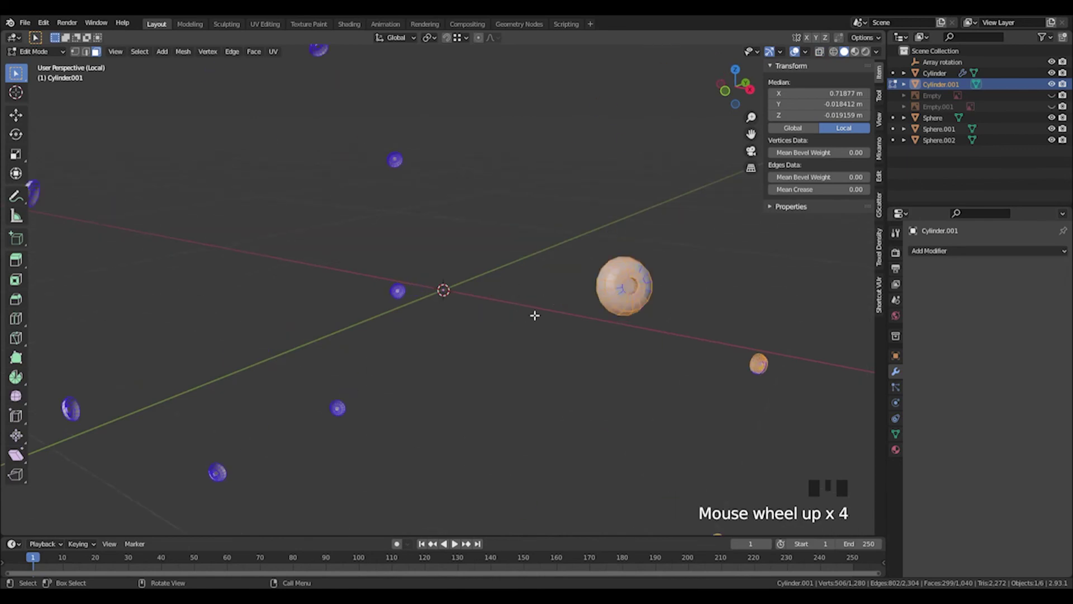
scroll(648, 270, "down", 2)
mouse_move(682, 319)
middle_mouse_down()
mouse_move(536, 314)
mouse_move(472, 295)
middle_mouse_up()
Reselect the complete positive X rivet ring in wireframe display and switch back to solid shading
key("z")
left_click(303, 229)
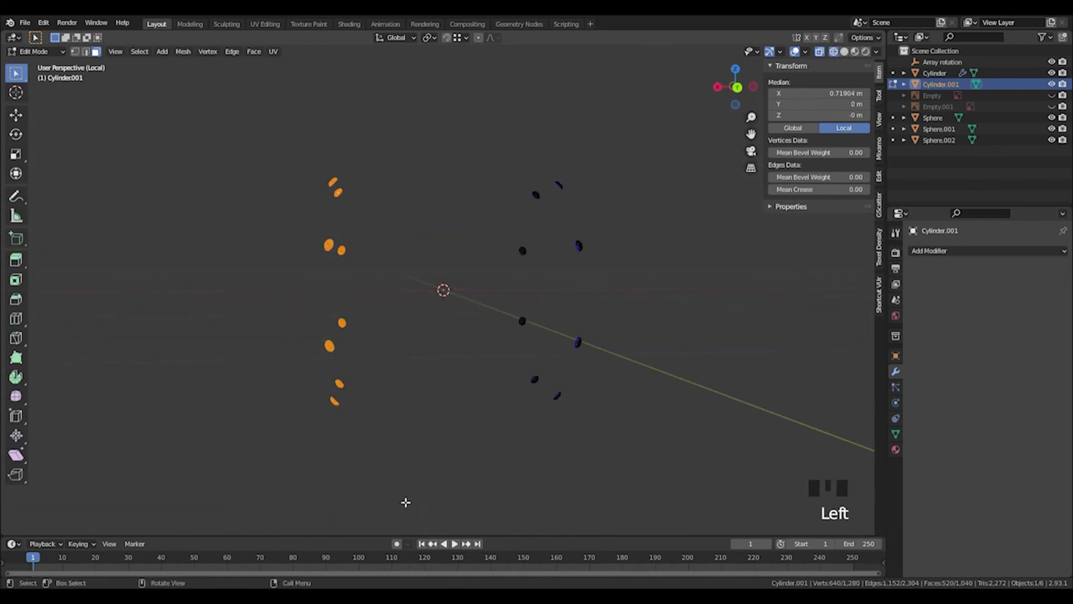
middle_click_drag(407, 503, 450, 341)
key("z")
left_click(545, 341)
middle_click_drag(524, 334, 535, 337)
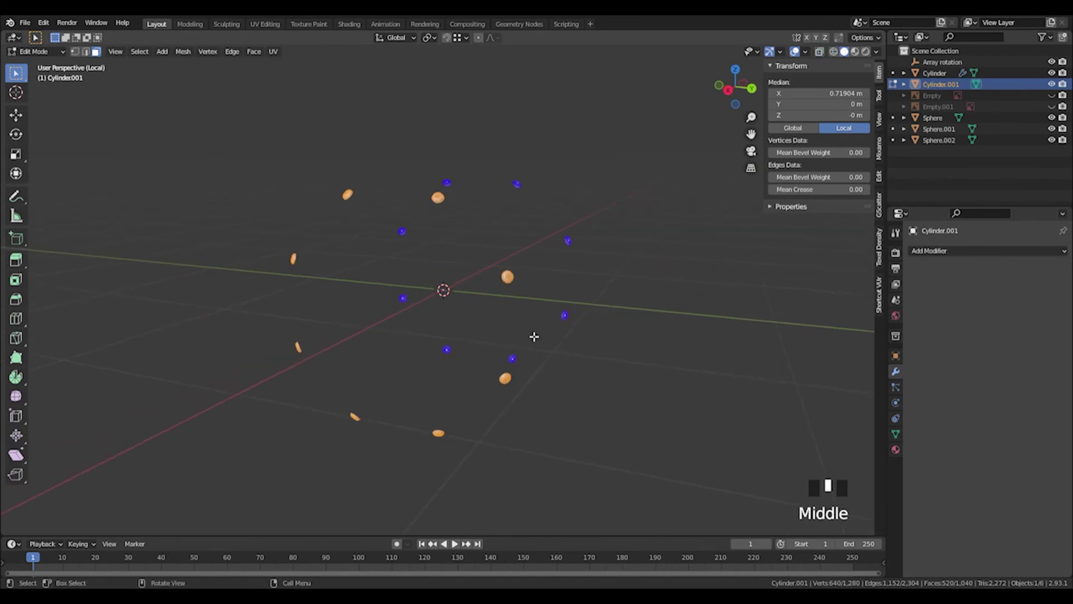
Try rotating the selected rivet ring about -21° around the global X axis, and undo the rotation
key("r")
key("z")
key("x")
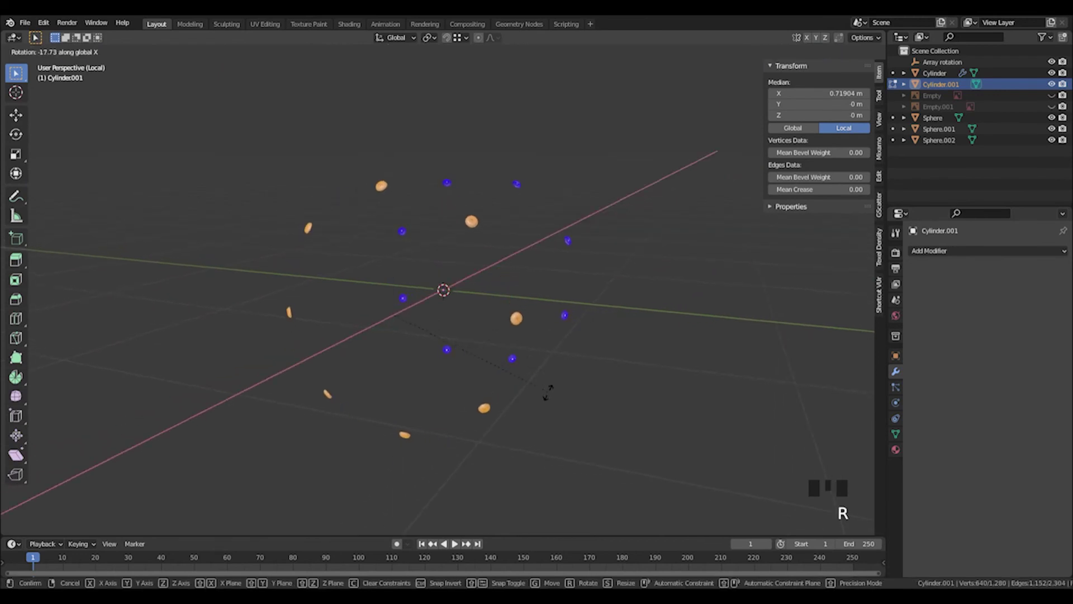
left_click(548, 403)
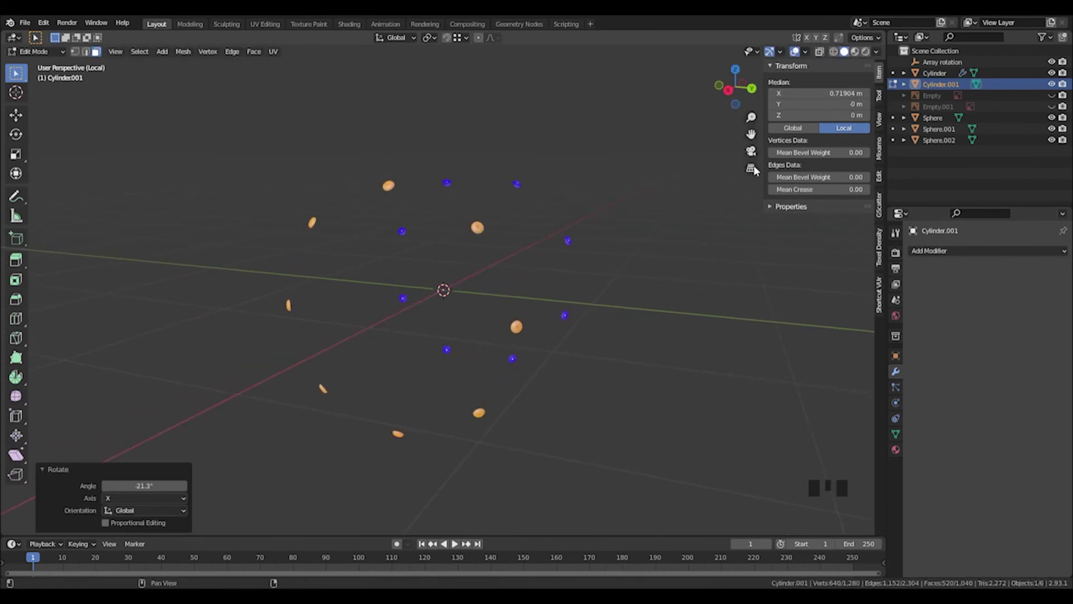
key("ctrl+z")
Separate the selected rivet ring into its own object, and leave Edit Mode and local view
middle_click_drag(598, 199, 589, 246)
left_click(879, 95)
left_click(880, 74)
scroll(537, 257, "up", 1)
key("p")
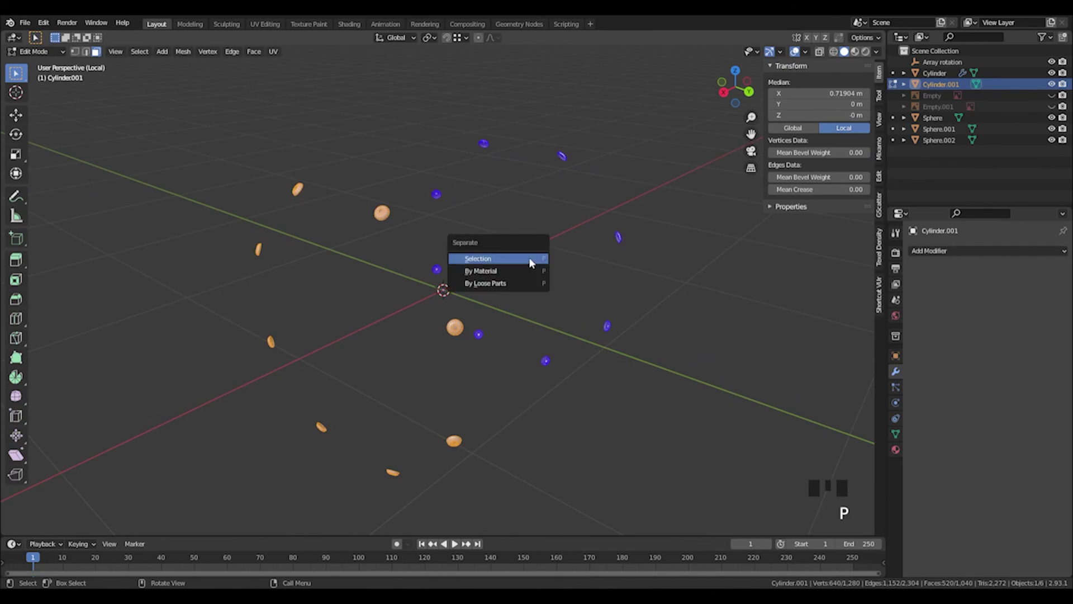
left_click(504, 259)
middle_click_drag(414, 242, 408, 239)
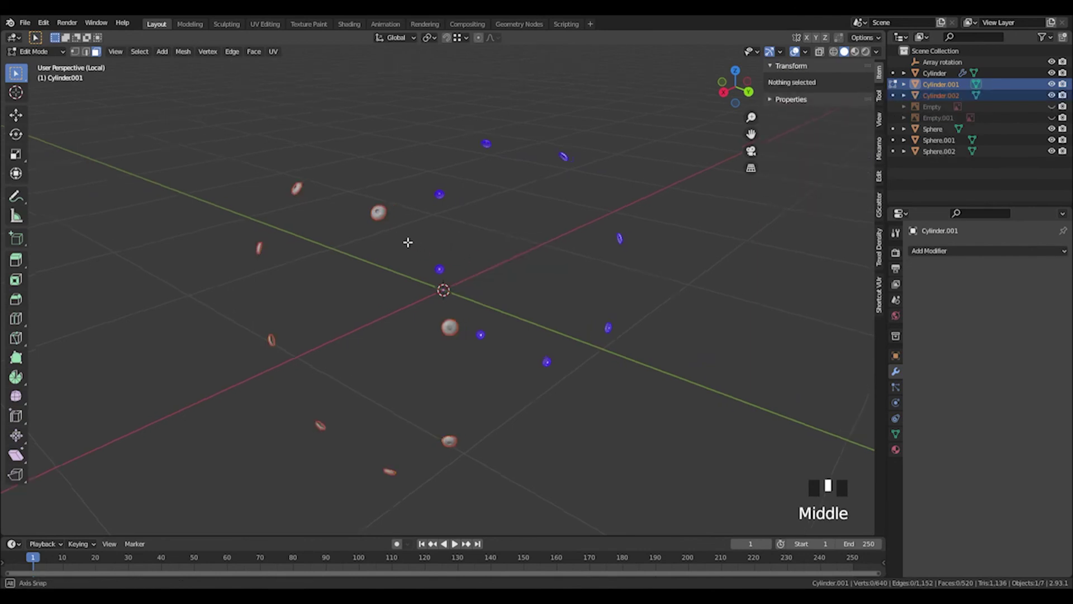
key("Tab")
left_click(407, 221)
key("KP_Divide")
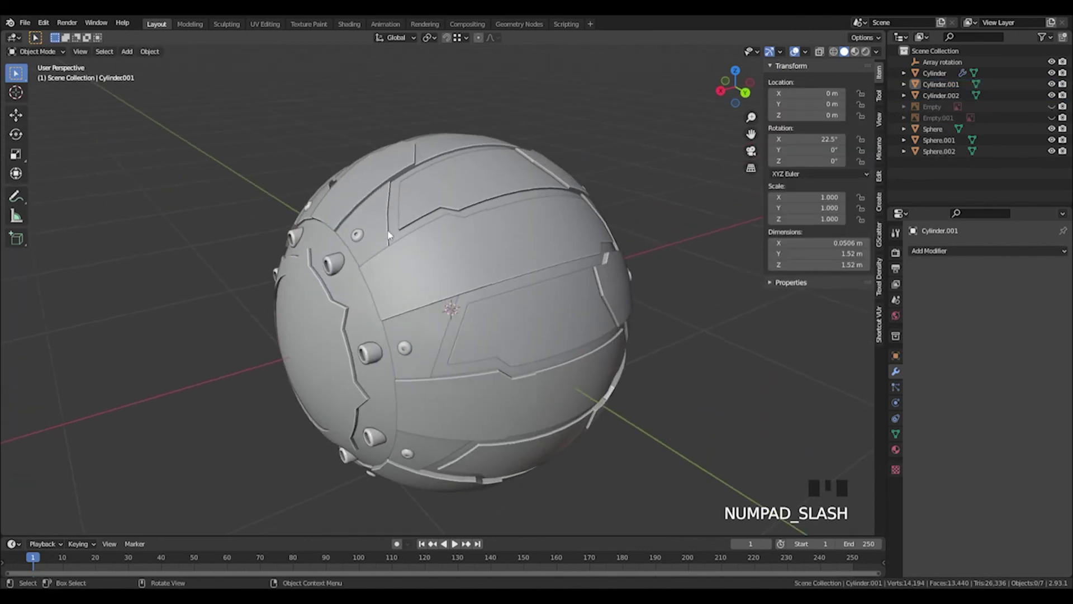
Change the separated rivet ring's X rotation so its rivets sit between the end-cap studs
left_click(355, 240)
middle_click_drag(369, 241, 388, 235)
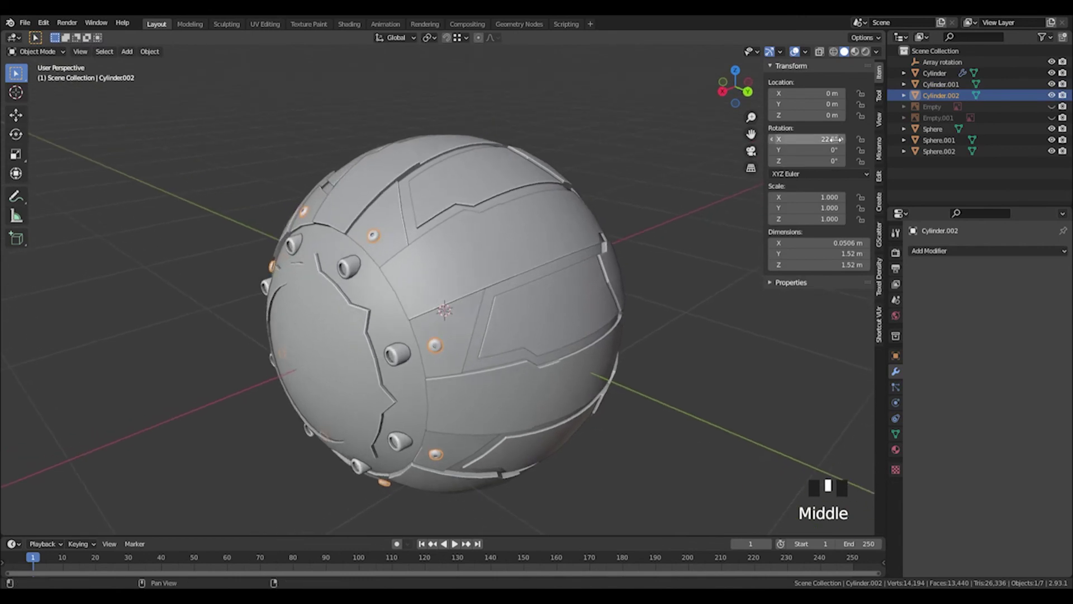
middle_click_drag(642, 185, 881, 158)
left_click_drag(837, 139, 837, 138)
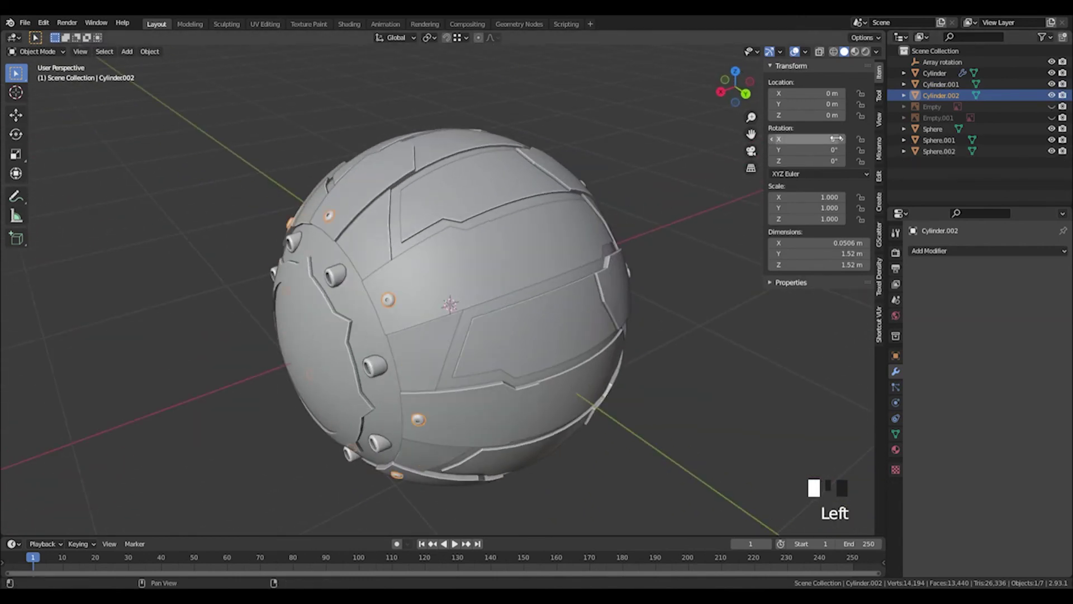
Select both rivet rings without the end cap and join them back into one object
middle_click_drag(754, 168, 564, 226)
left_click(564, 239, "shift")
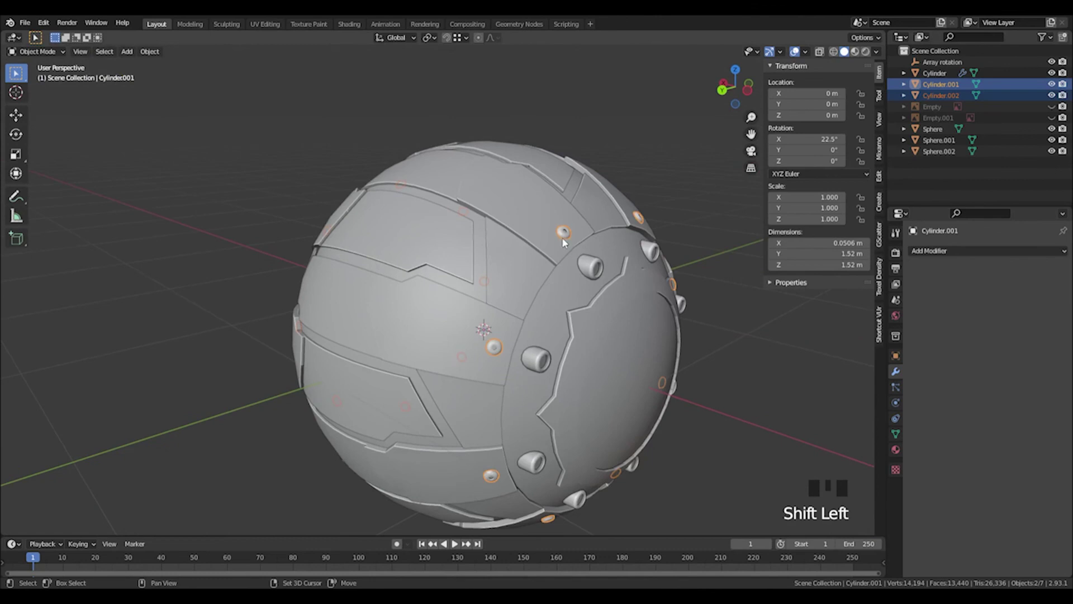
left_click(572, 266, "shift")
middle_click_drag(572, 266, 623, 258)
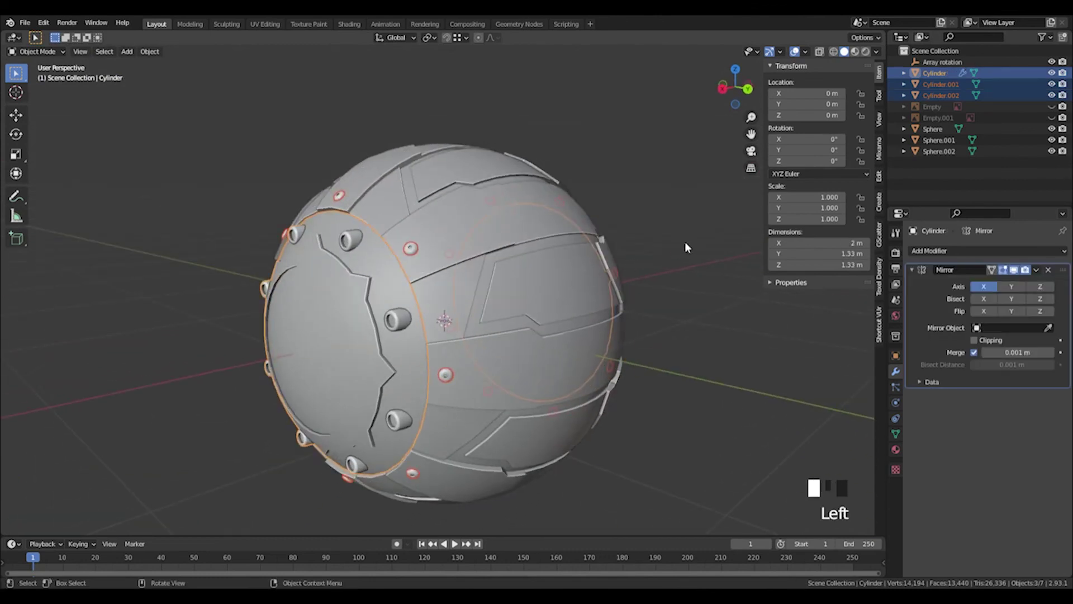
left_click(414, 251)
middle_click_drag(414, 251, 611, 246)
left_click(588, 208, "shift")
key("ctrl+j")
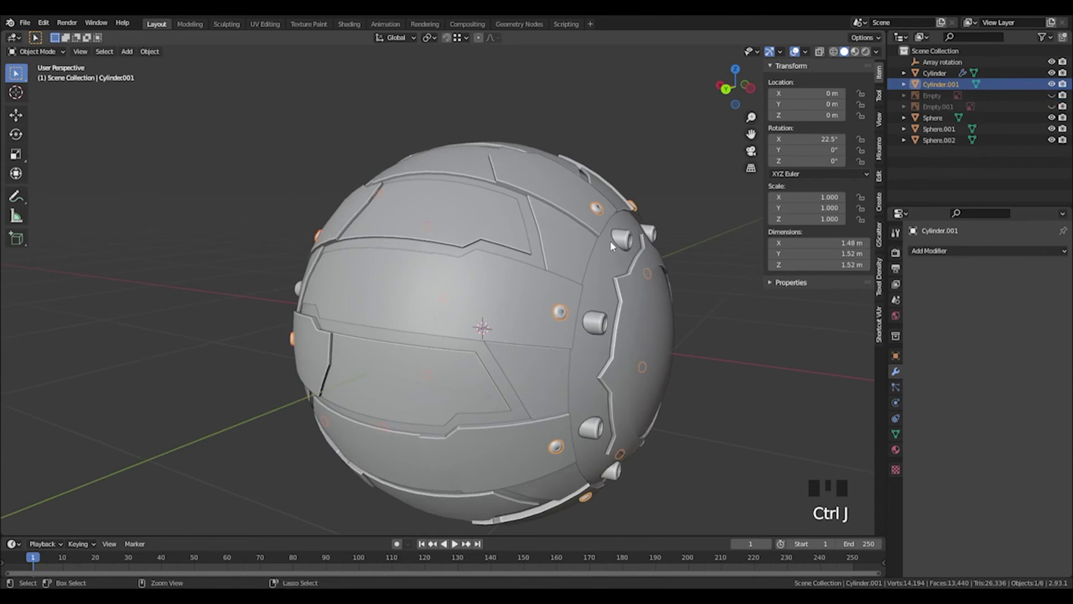
Examine the fully joined sphere from several angles, including its end-cap rim, studs and rivets up close
middle_click_drag(510, 192, 436, 201)
scroll(536, 381, "down", 1)
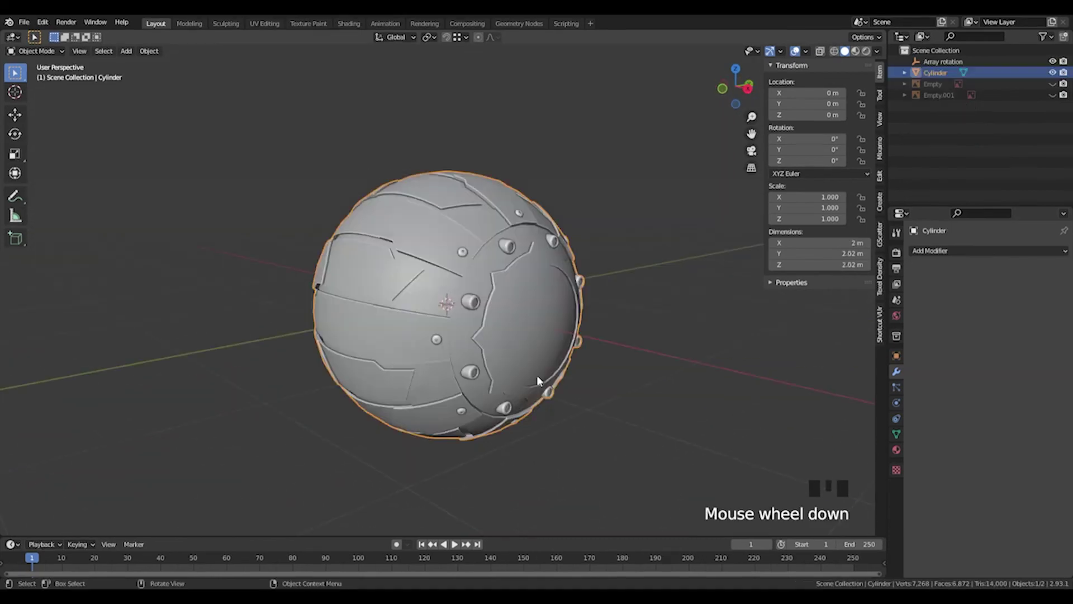
middle_click_drag(538, 380, 454, 353)
scroll(451, 360, "down", 2)
left_click(523, 391)
scroll(524, 393, "down", 1)
scroll(524, 391, "down", 1)
scroll(522, 387, "up", 1)
scroll(468, 374, "up", 5)
scroll(454, 354, "up", 3)
mouse_move(423, 267)
middle_mouse_down()
mouse_move(420, 280)
mouse_move(415, 271)
middle_mouse_up()
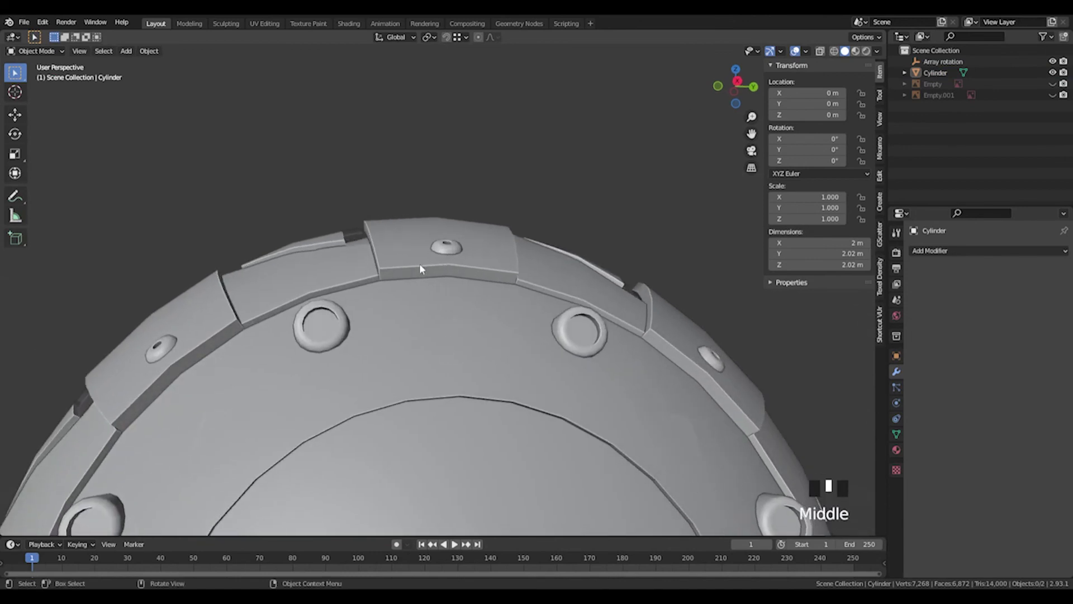
Enter Edit Mode on the joined sphere and examine its mesh topology around the panels and end cap
left_click(476, 267)
key("Tab")
key("Tab")
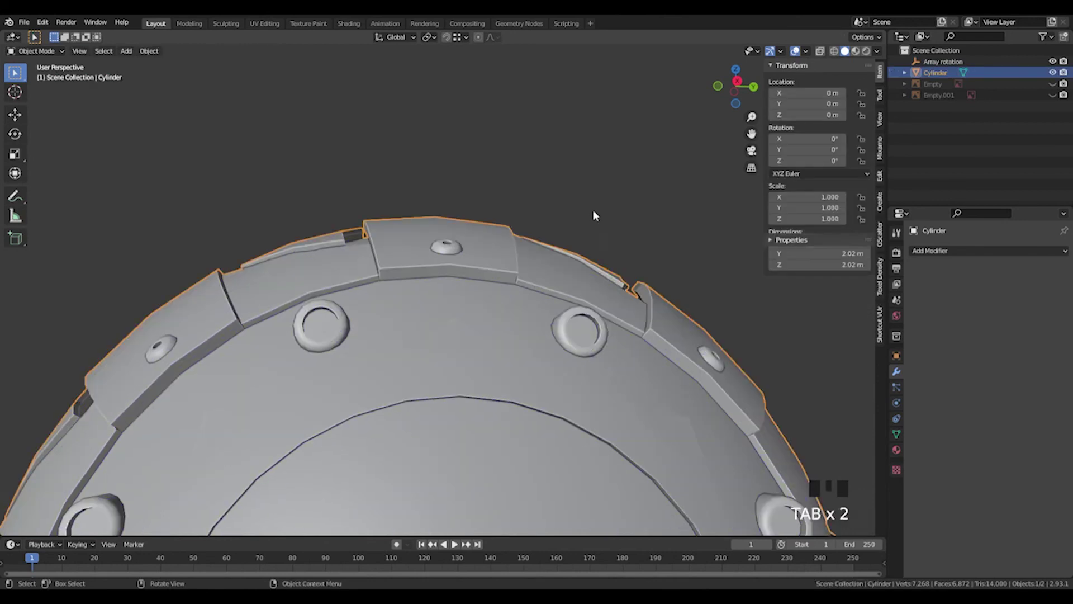
left_click(594, 206)
middle_click_drag(594, 206, 564, 223)
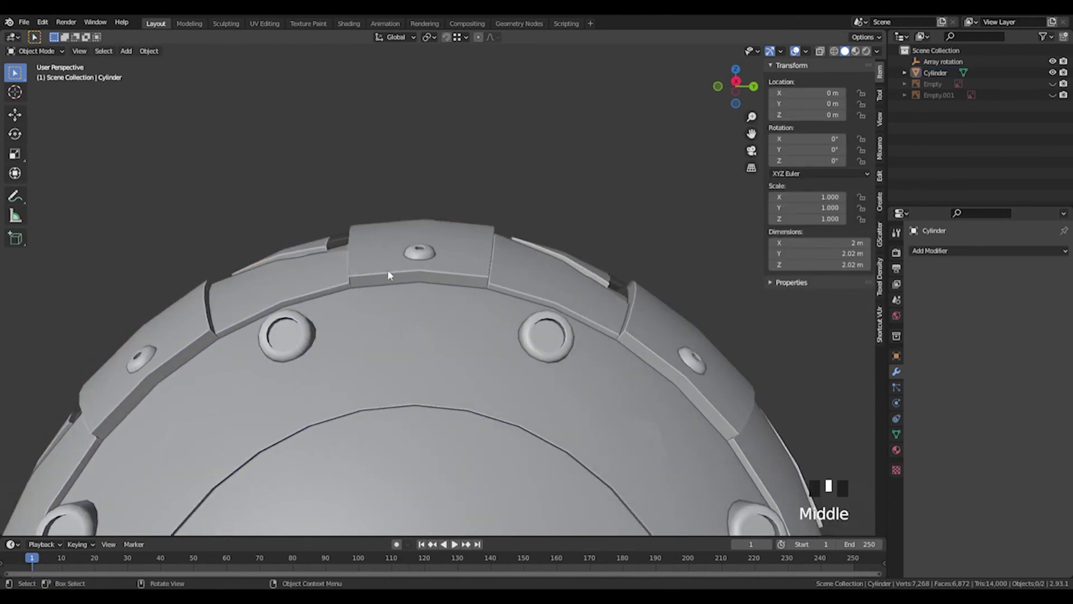
left_click(380, 274)
key("Tab")
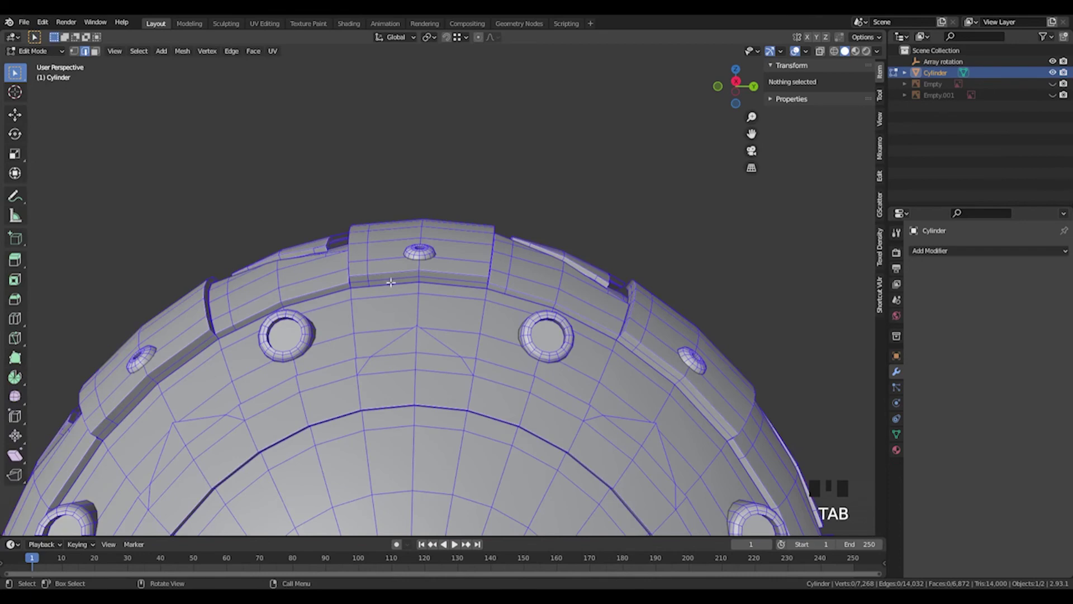
middle_click_drag(391, 283, 401, 324)
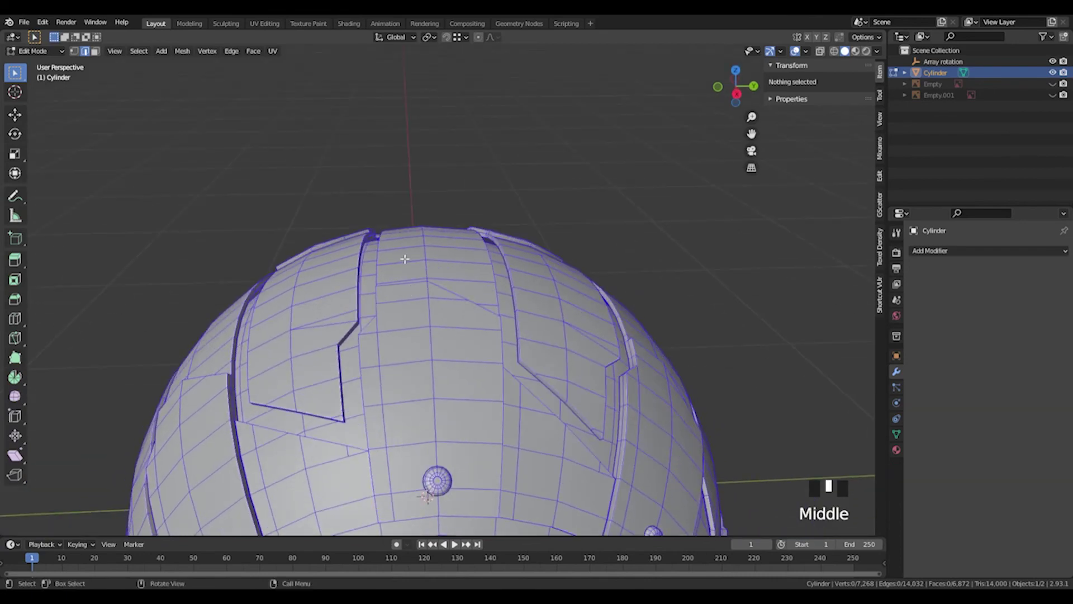
scroll(465, 428, "down", 4)
middle_click_drag(518, 393, 529, 373)
left_click(601, 290)
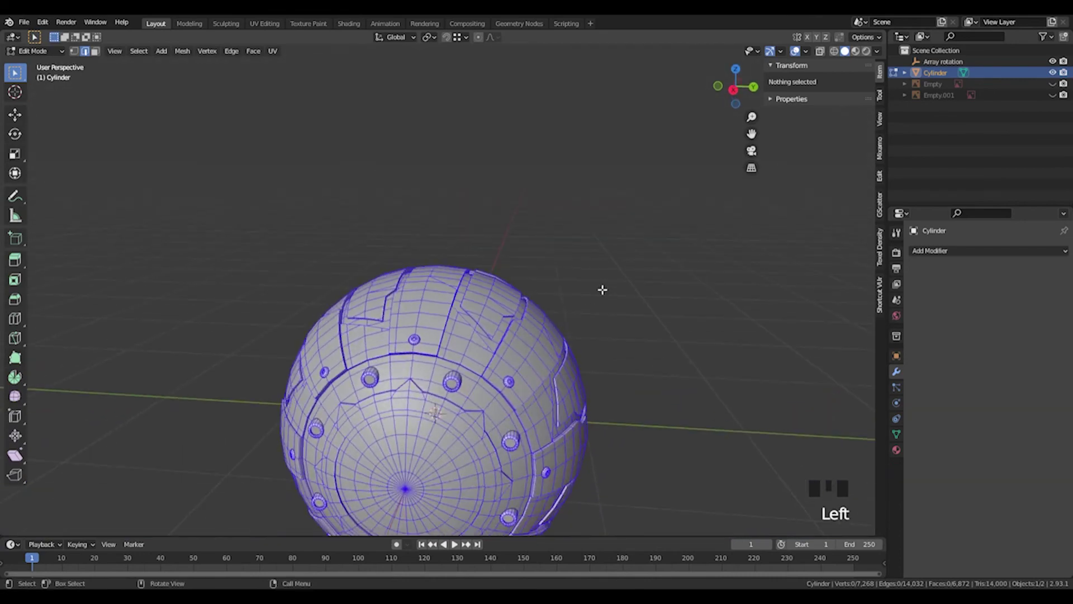
Open the recent file PumpkinBomb_04.blend
left_click(33, 22)
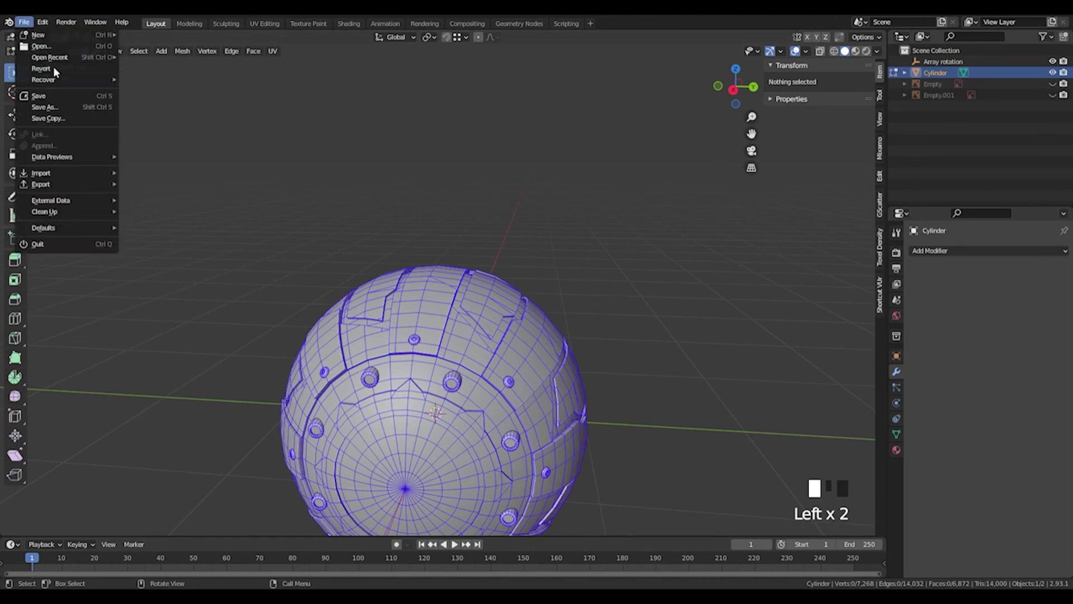
mouse_move(63, 57)
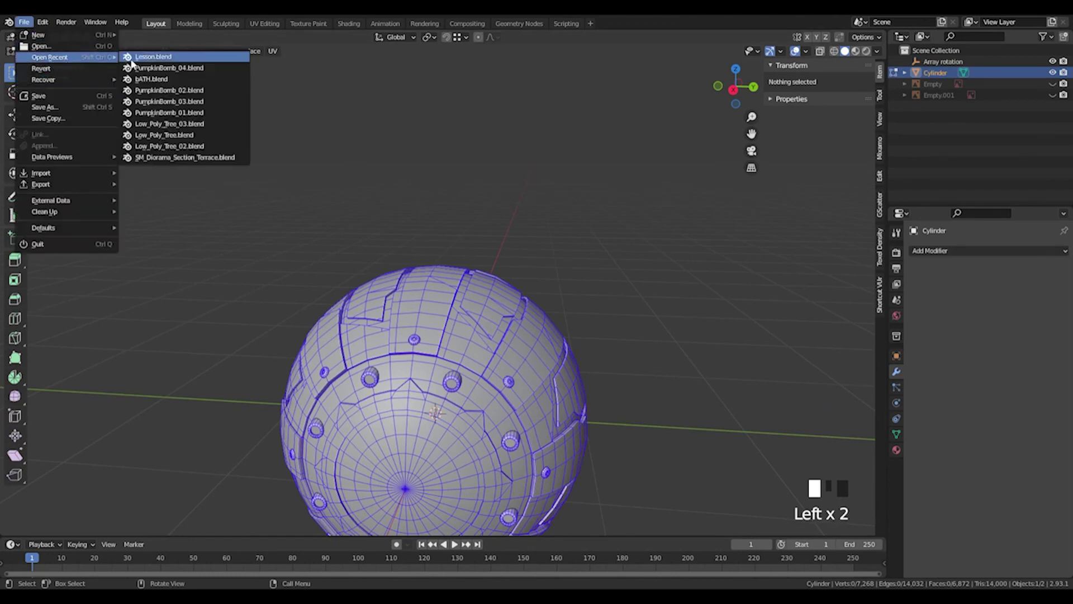
left_click(168, 68)
left_click(545, 322)
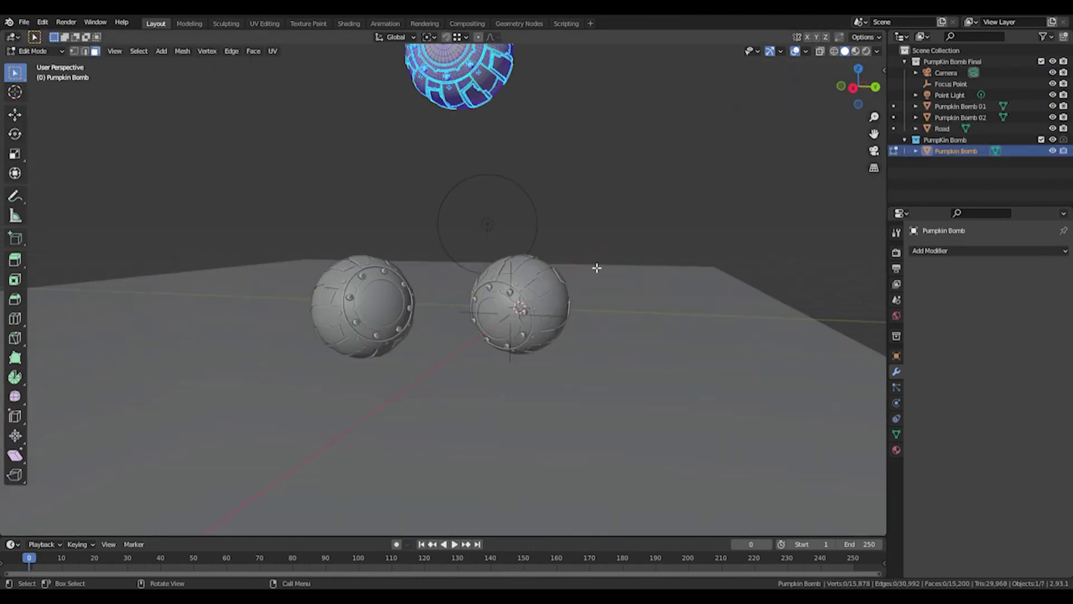
Enter Edit Mode on Pumpkin Bomb 01 and examine its denser topology and marked edges around the panels and end cap
middle_click_drag(548, 136, 537, 173, "shift")
middle_click_drag(577, 313, 534, 247, "shift")
scroll(534, 247, "up", 4)
scroll(537, 233, "up", 1)
key("Tab")
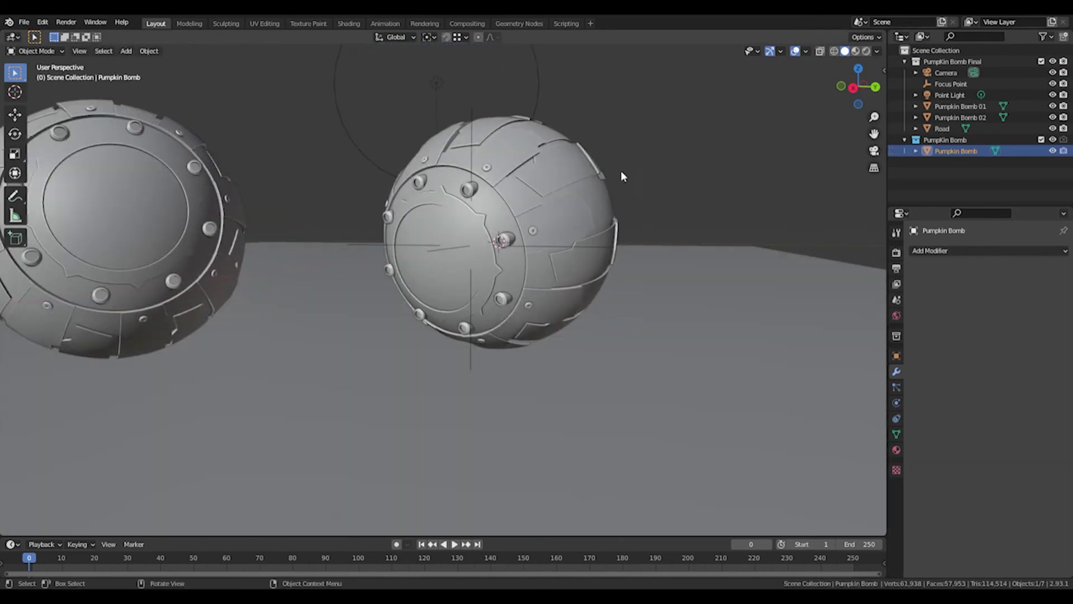
left_click(535, 174)
key("Tab")
scroll(491, 292, "up", 5)
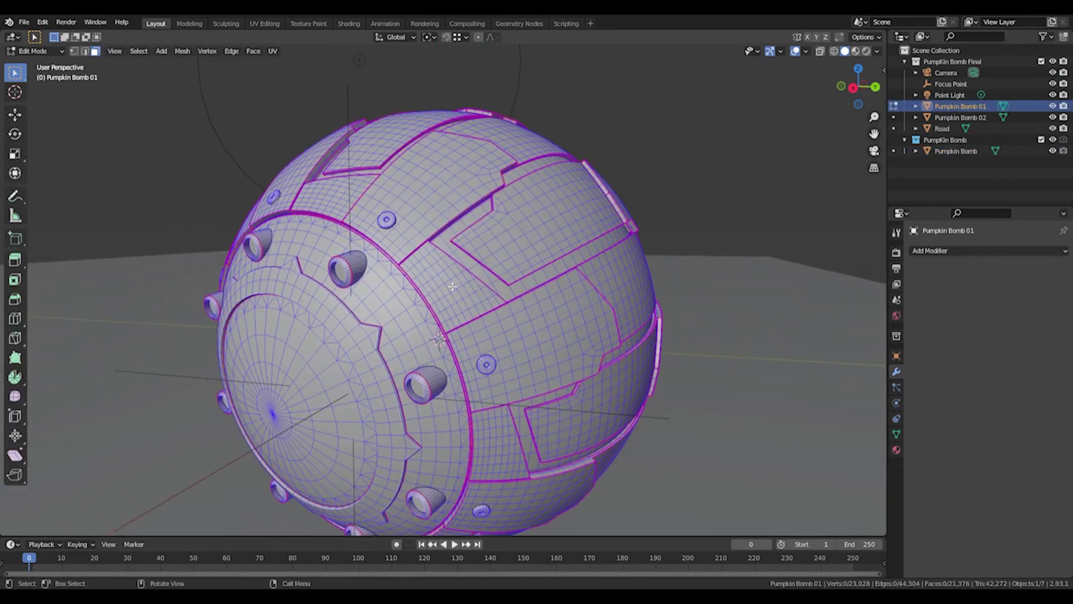
middle_click_drag(452, 286, 493, 297)
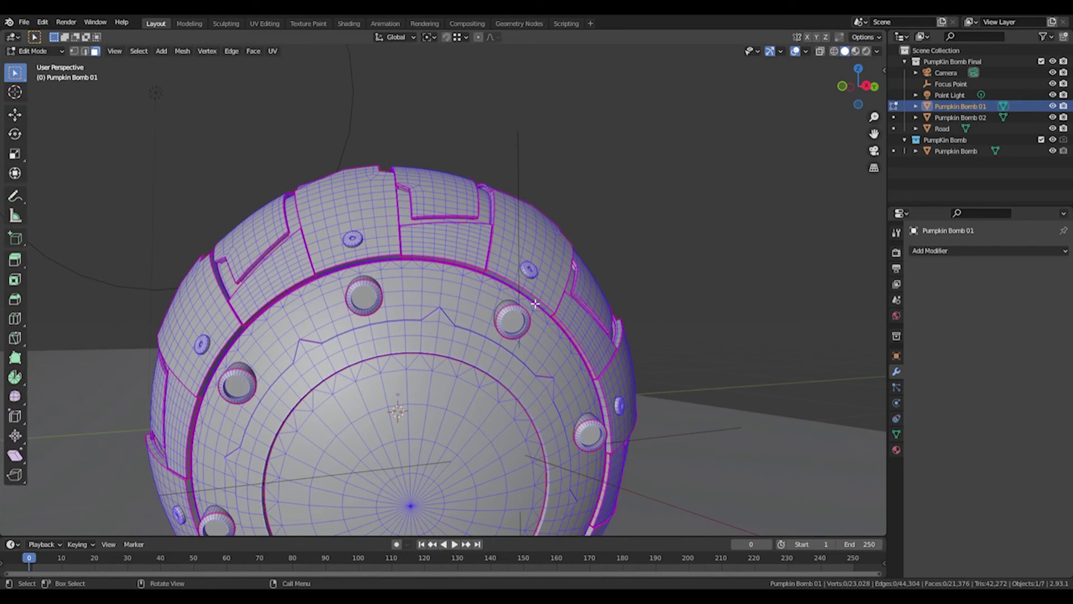
Examine the Pumpkin Bomb 01 mesh from the end cap around to the side panels, then leave Edit Mode
mouse_move(535, 304)
middle_mouse_down()
mouse_move(418, 323)
mouse_move(523, 294)
middle_mouse_up()
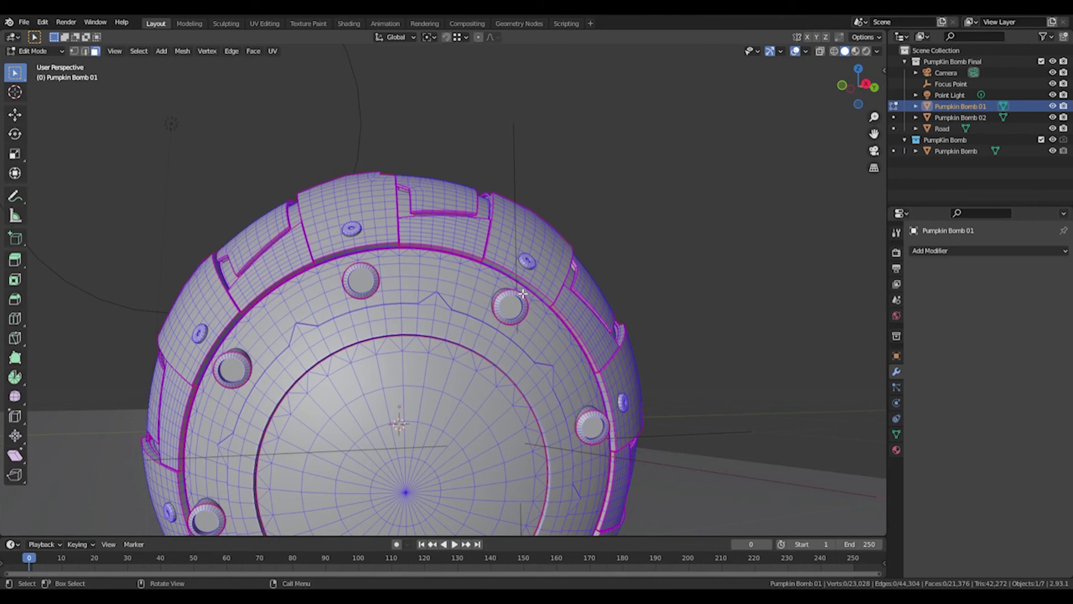
middle_click_drag(576, 337, 481, 355)
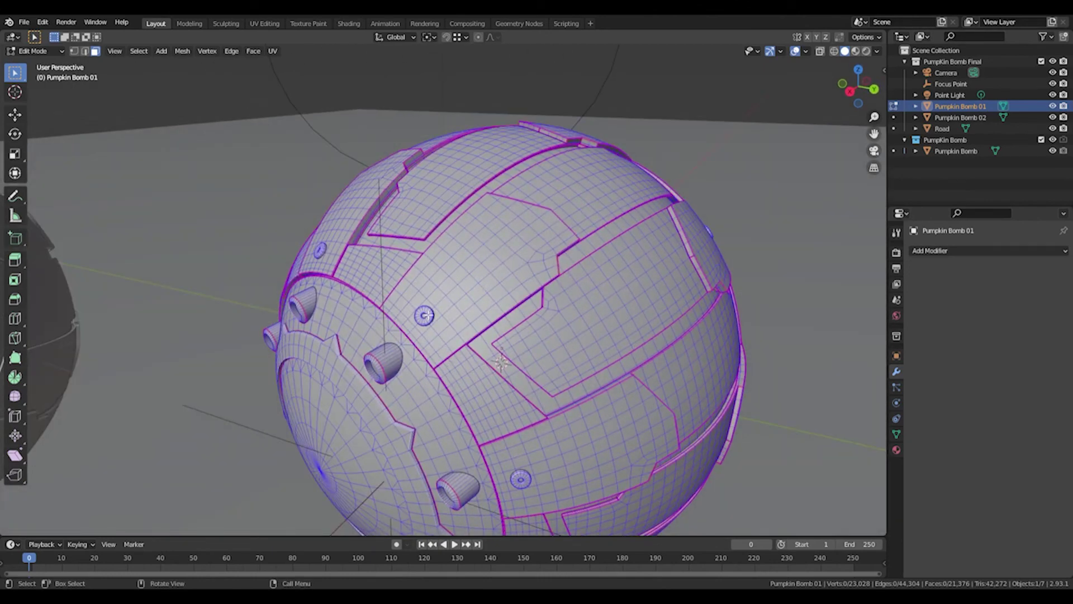
middle_click_drag(414, 313, 505, 281)
middle_click_drag(430, 290, 538, 270)
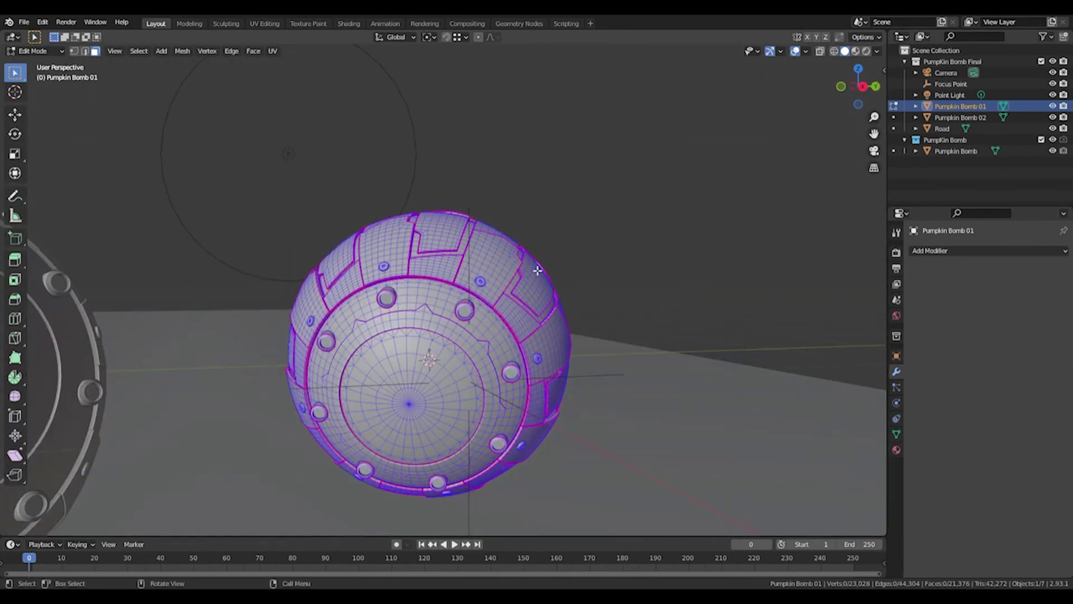
middle_click_drag(610, 262, 583, 256)
key("Tab")
Select the Pumpkin Bomb object above the ground plane and examine its highlighted marked edges in Edit Mode
left_click(384, 182)
scroll(528, 229, "down", 4)
middle_click_drag(492, 101, 478, 307, "shift")
left_click(493, 200)
key("Tab")
middle_click_drag(506, 194, 471, 224)
middle_click_drag(470, 224, 496, 214, "shift")
scroll(475, 276, "up", 4)
middle_click_drag(511, 276, 598, 163)
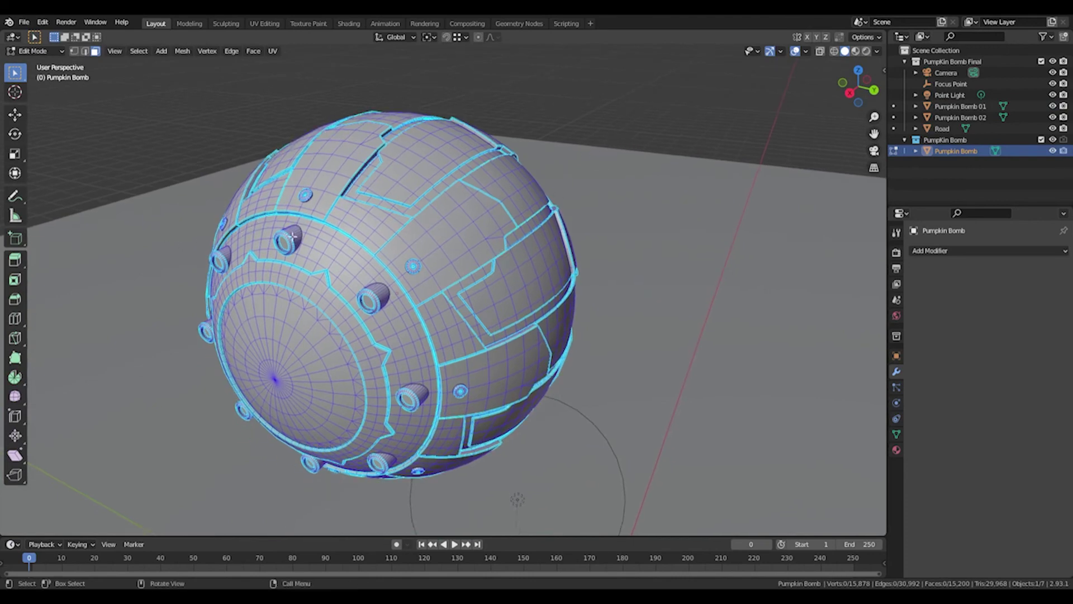
middle_click_drag(435, 238, 495, 185)
scroll(496, 185, "up", 3)
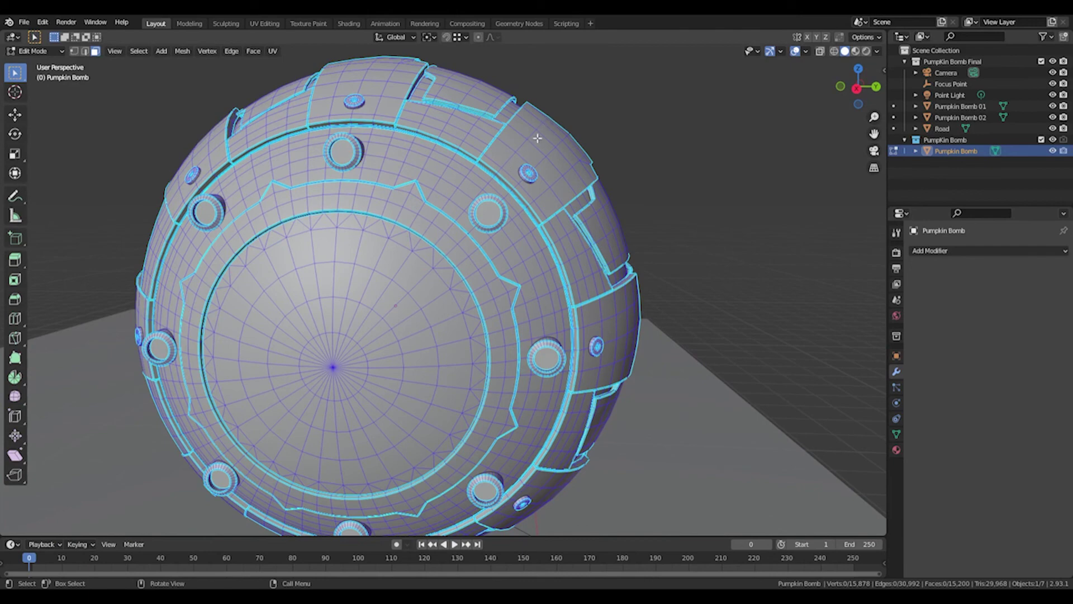
Return to Pumpkin Bomb 01, frame it, and compare its end-cap area in Edit Mode and Object Mode
scroll(559, 193, "down", 8)
middle_click_drag(529, 383, 492, 254, "shift")
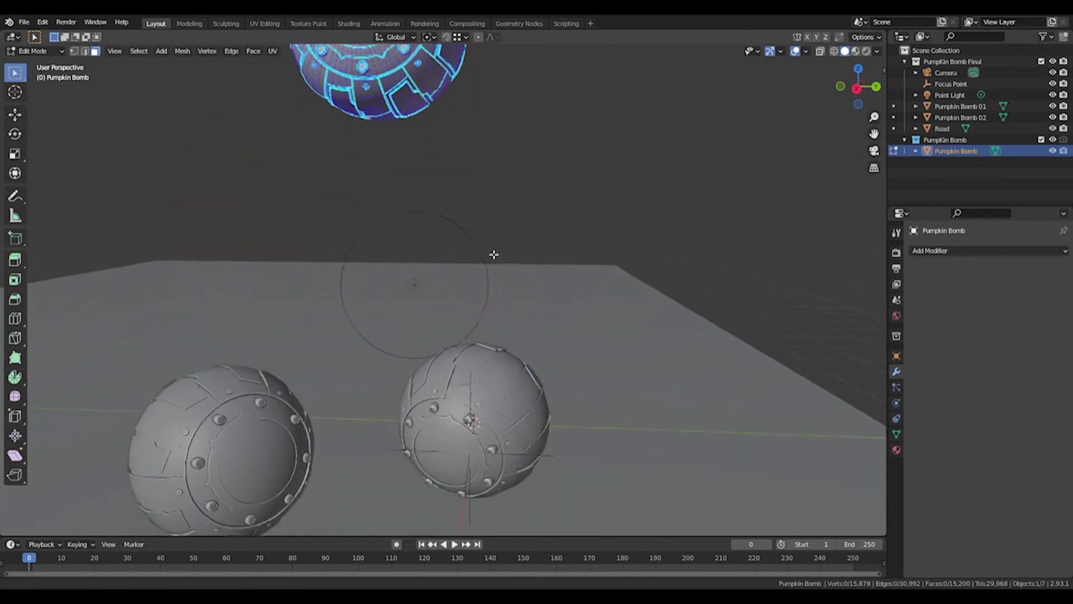
key("Tab")
left_click(511, 320)
key("KP_Decimal")
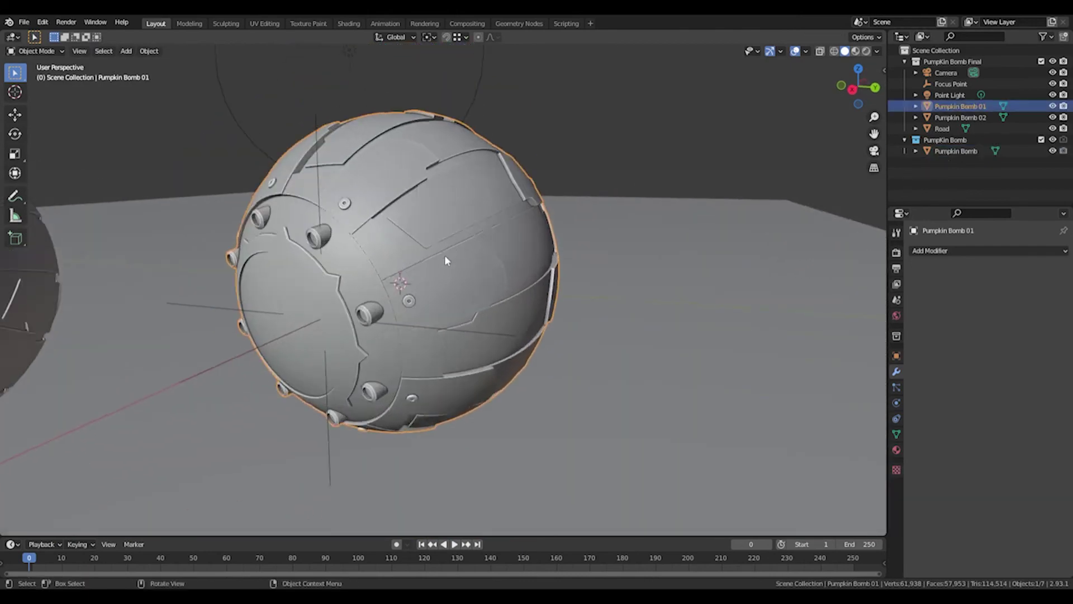
key("Tab")
middle_click_drag(428, 265, 479, 236)
middle_click_drag(484, 162, 448, 265, "shift")
scroll(449, 265, "up", 3)
key("Tab")
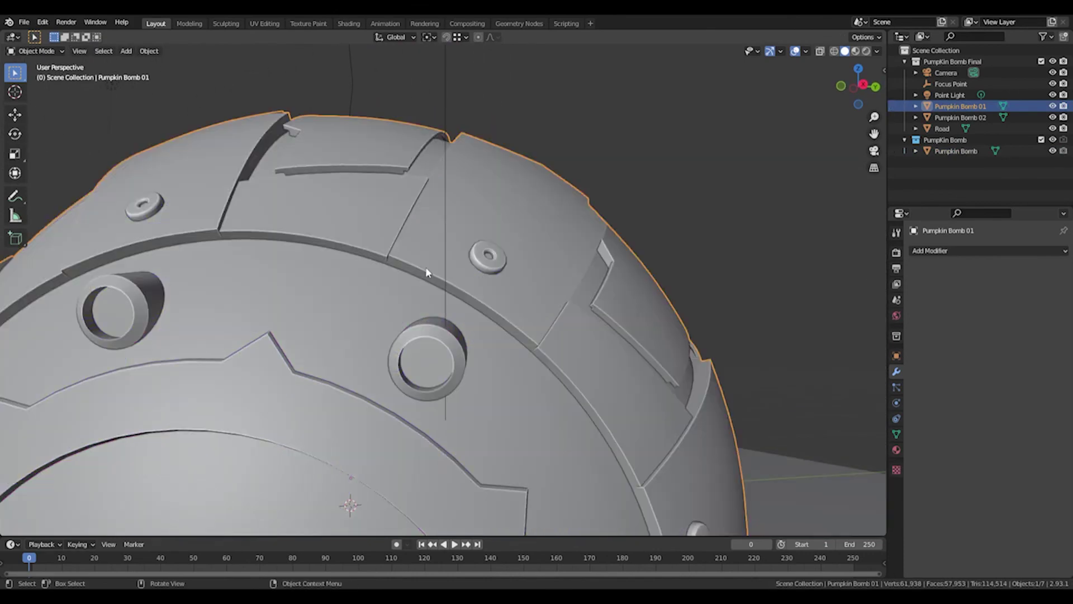
Select an edge loop along the end-cap rim of Pumpkin Bomb 01 and check its Mean Crease value
key("Tab")
key("2")
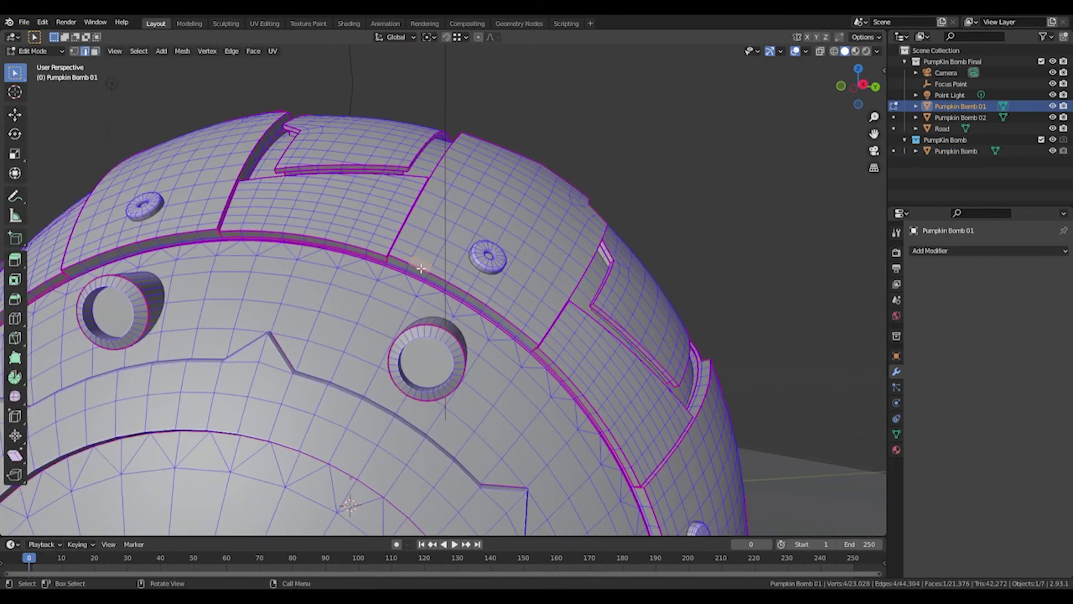
left_click(424, 270, "alt")
key("n")
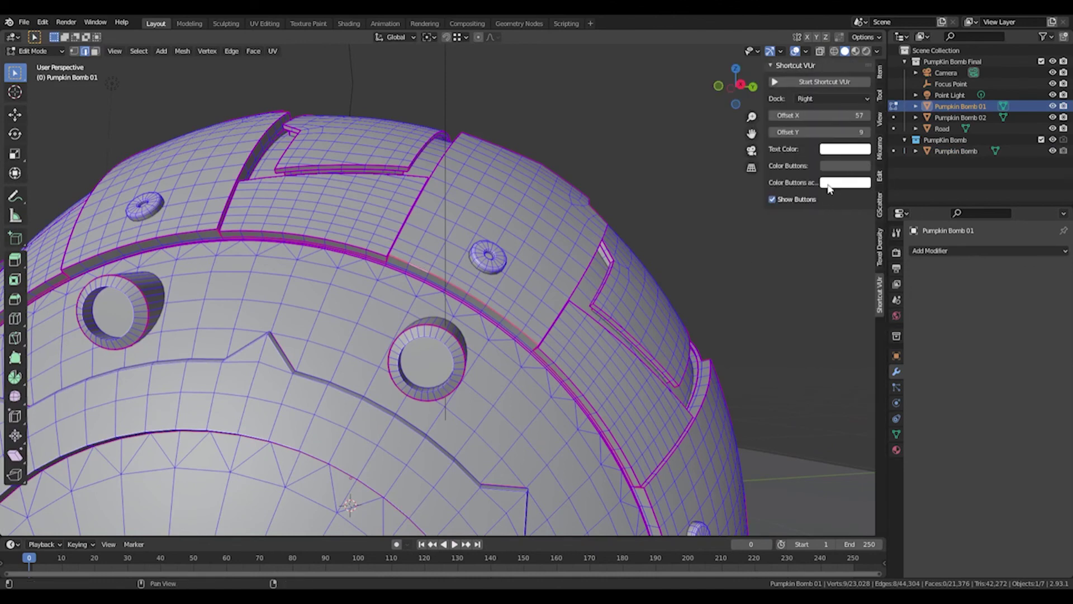
left_click(879, 73)
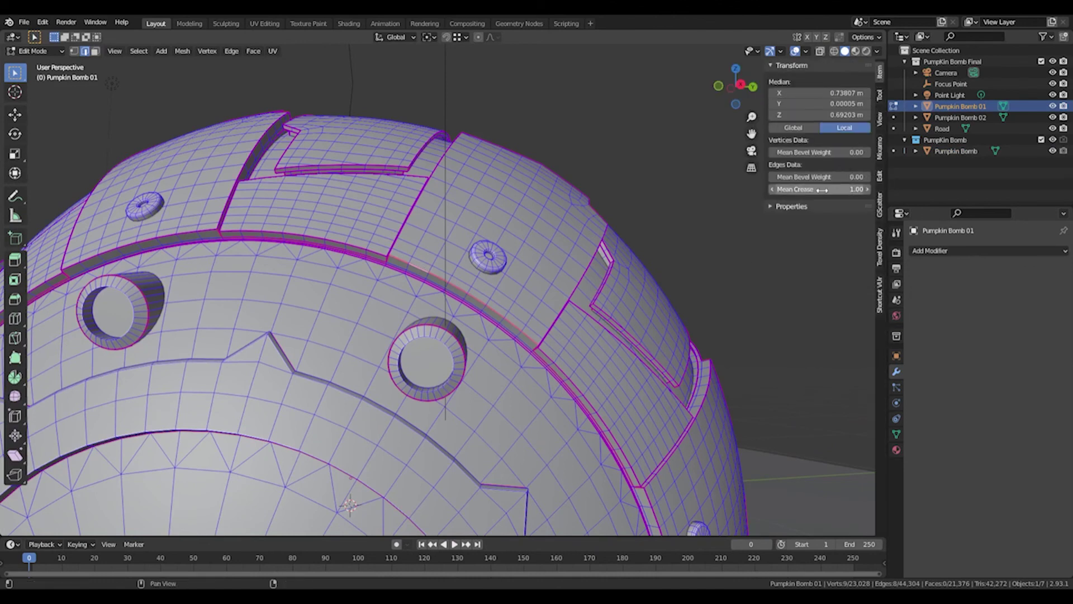
left_click(646, 154)
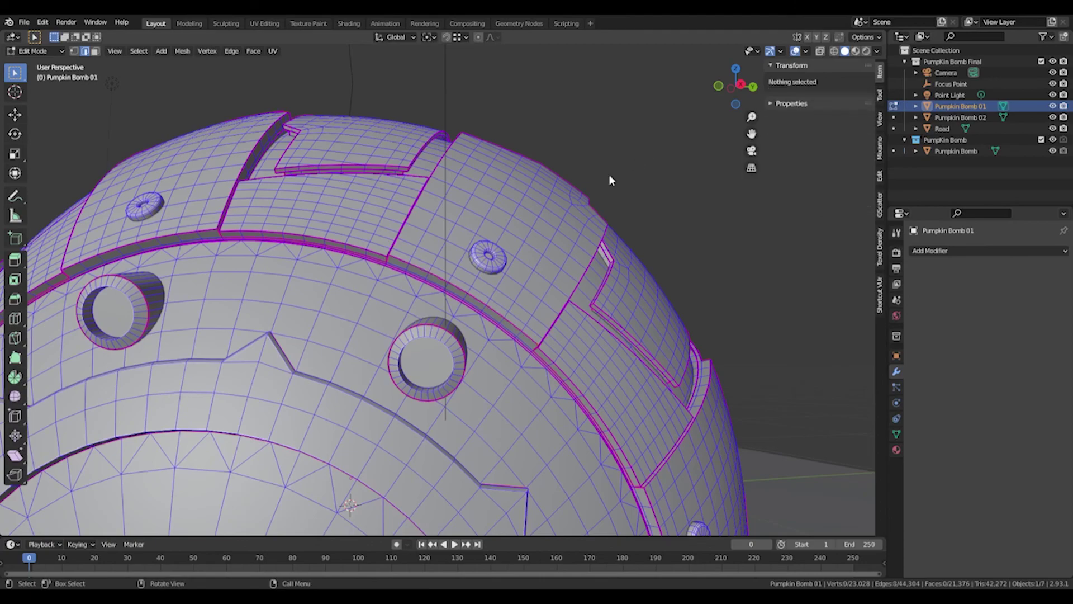
Leave Edit Mode on Pumpkin Bomb 01, select another bomb model and inspect its mesh in Edit Mode
middle_click_drag(609, 176, 453, 268)
scroll(622, 273, "down", 6)
key("Tab")
middle_click_drag(452, 268, 564, 246, "shift")
left_click(629, 217)
middle_click_drag(629, 217, 541, 312)
left_click(426, 226)
key("Tab")
scroll(447, 270, "up", 3)
scroll(442, 269, "up", 2)
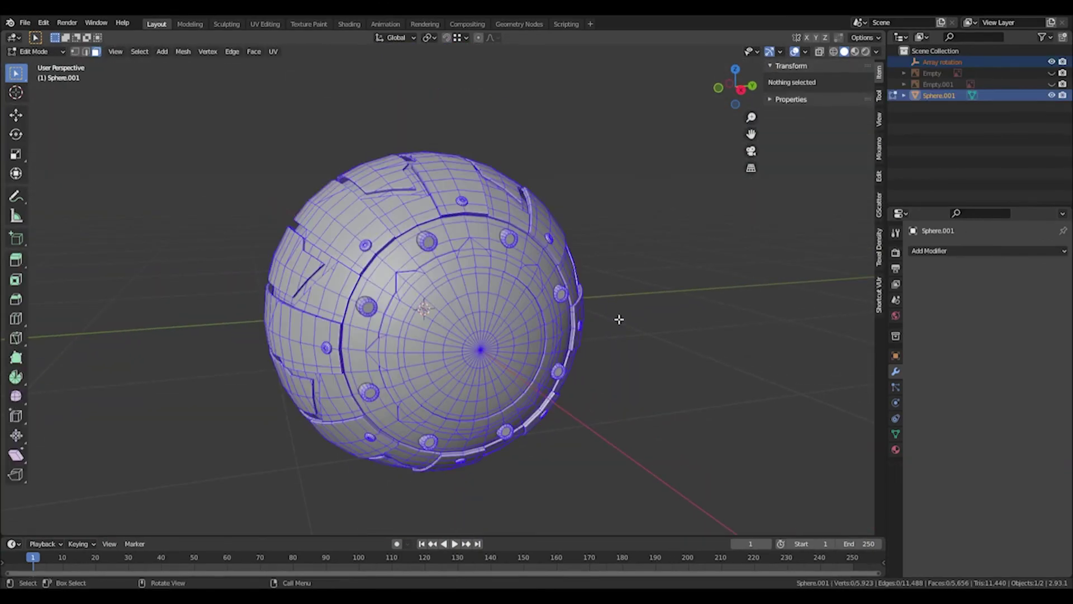
middle_click_drag(619, 319, 578, 319)
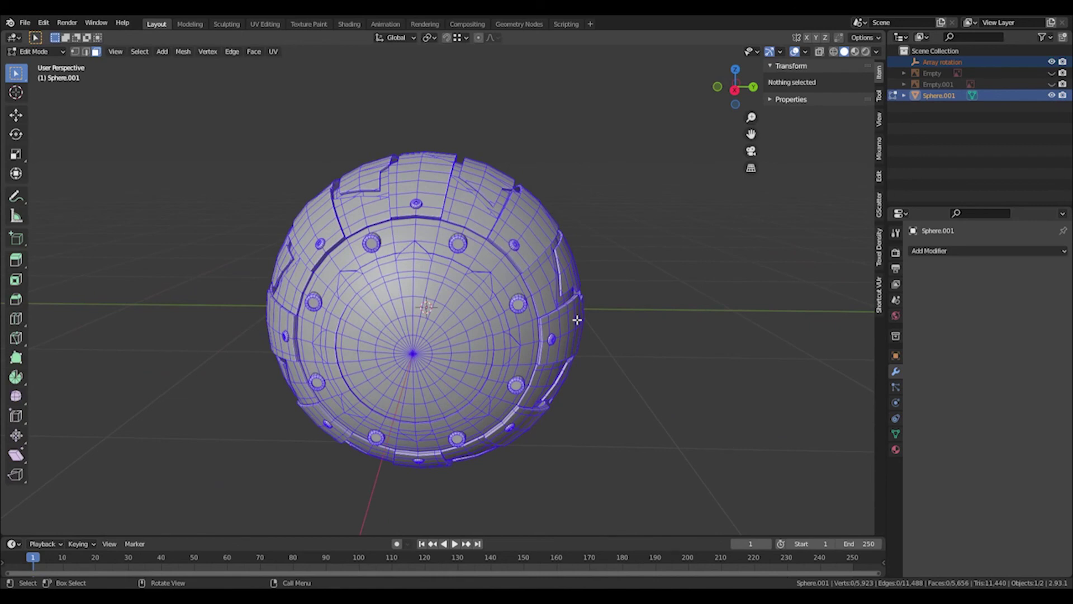
mouse_move(609, 310)
middle_mouse_down()
mouse_move(628, 309)
mouse_move(657, 280)
mouse_move(627, 313)
middle_mouse_up()
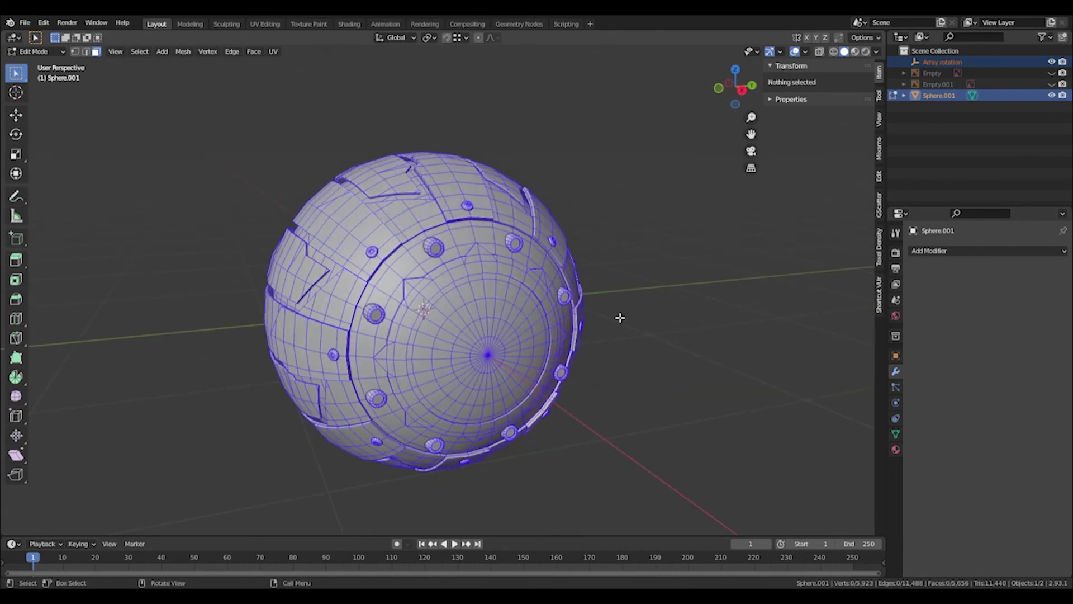